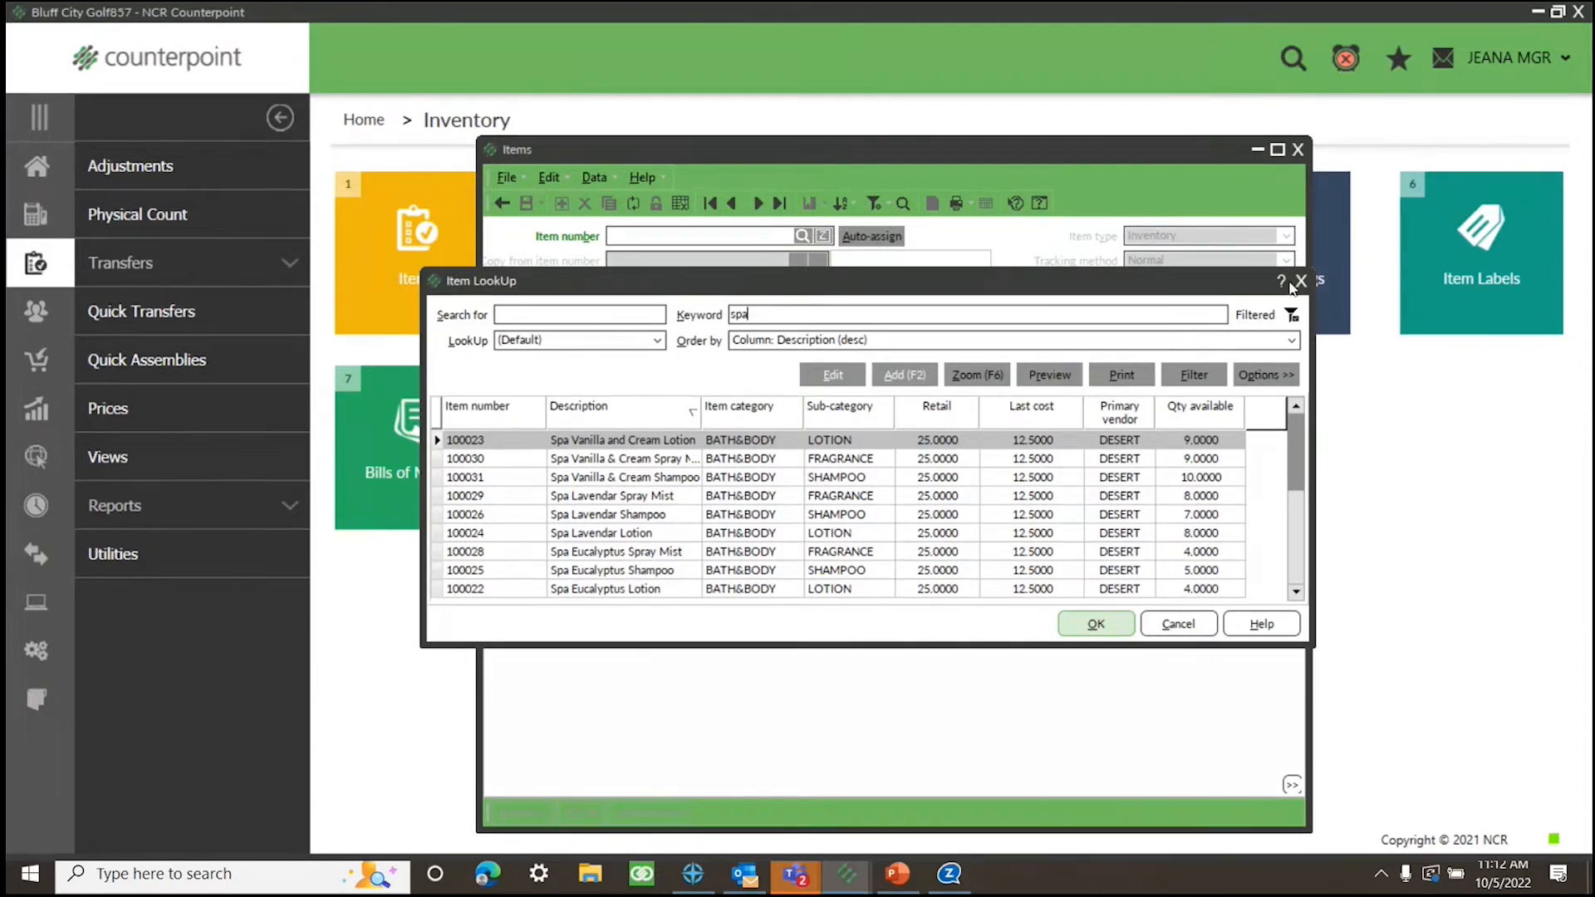
Leave the item lookup and create an auto-numbered item described as "Eucalyptus Gift Basket" with type Inventory and tracking method Normal
{"action": "left_click", "coordinate": [1300, 281]}
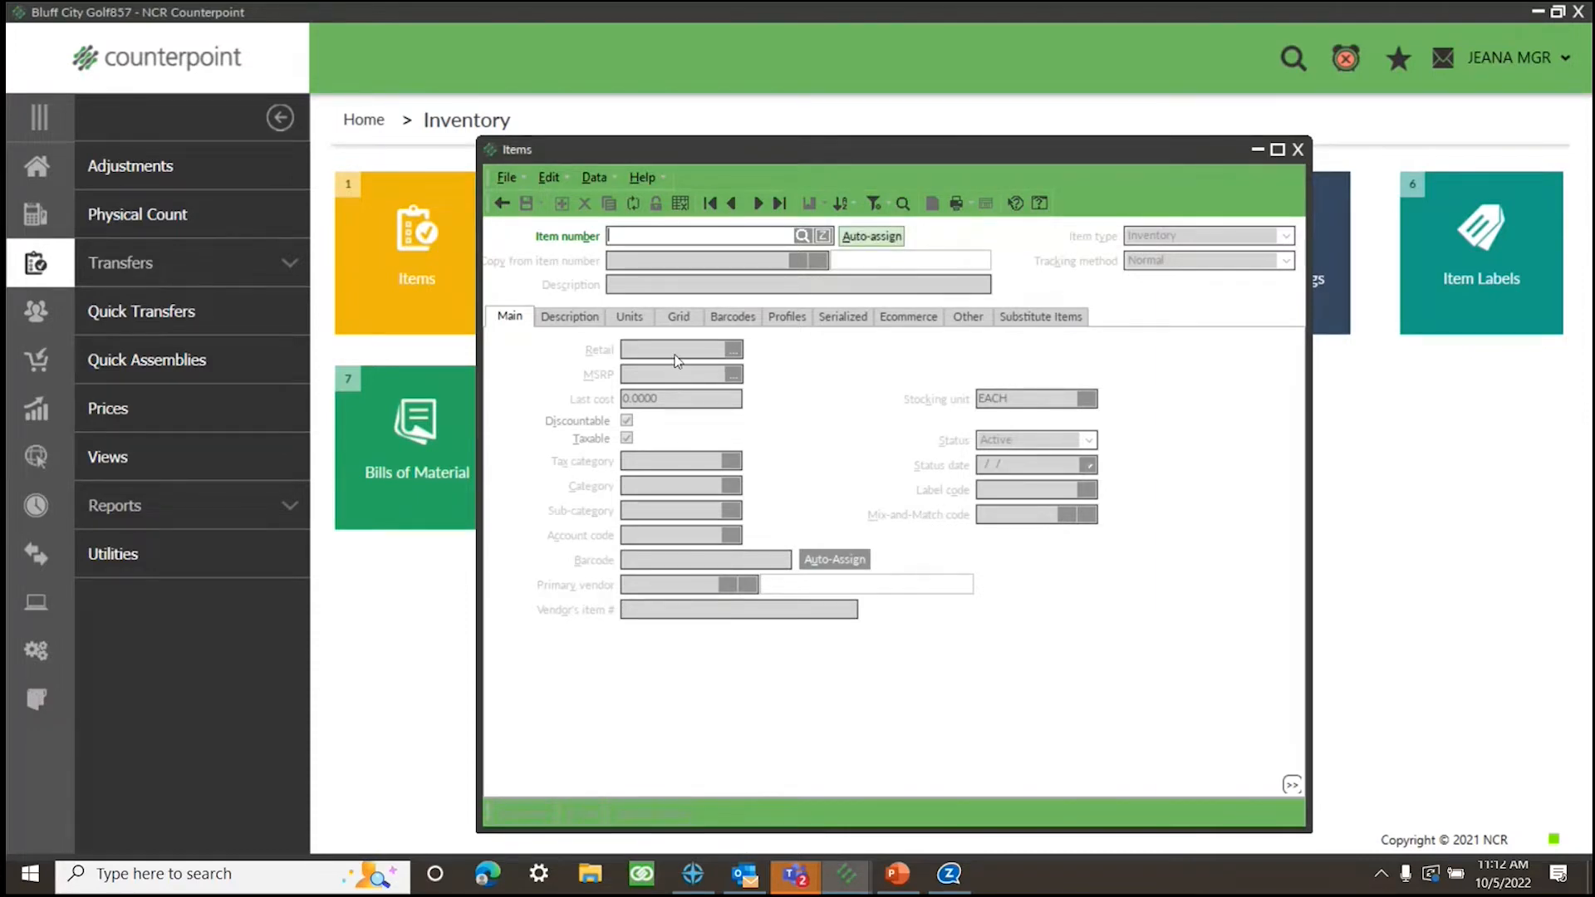
{"action": "type", "text": "Eucalyptus Gift"}
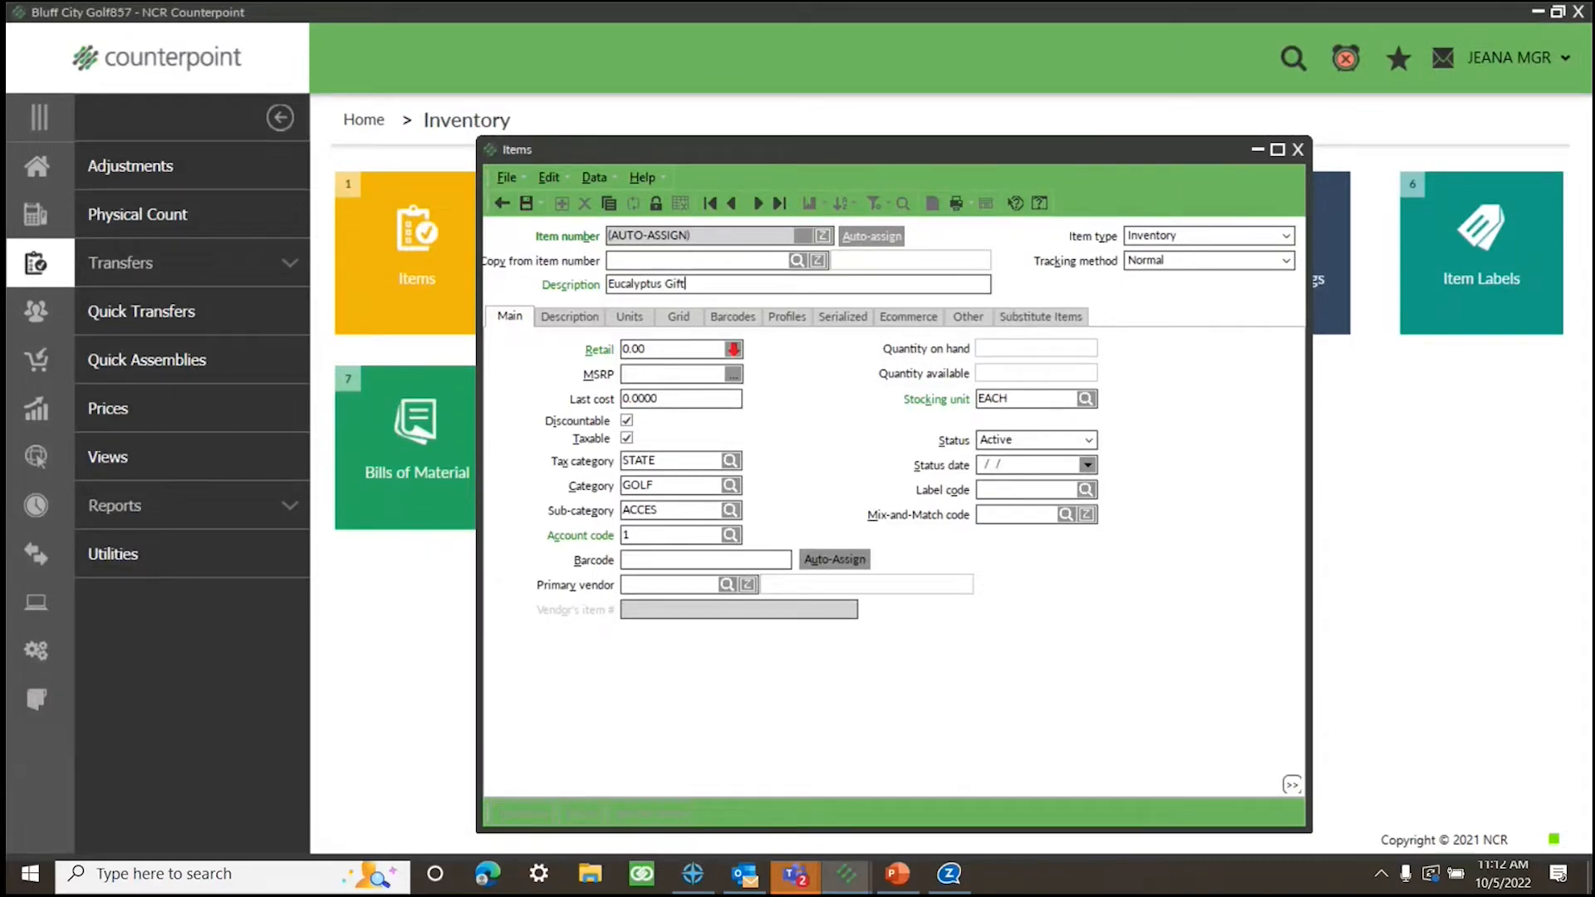
{"action": "type", "text": " Basket"}
{"action": "key", "text": "Tab"}
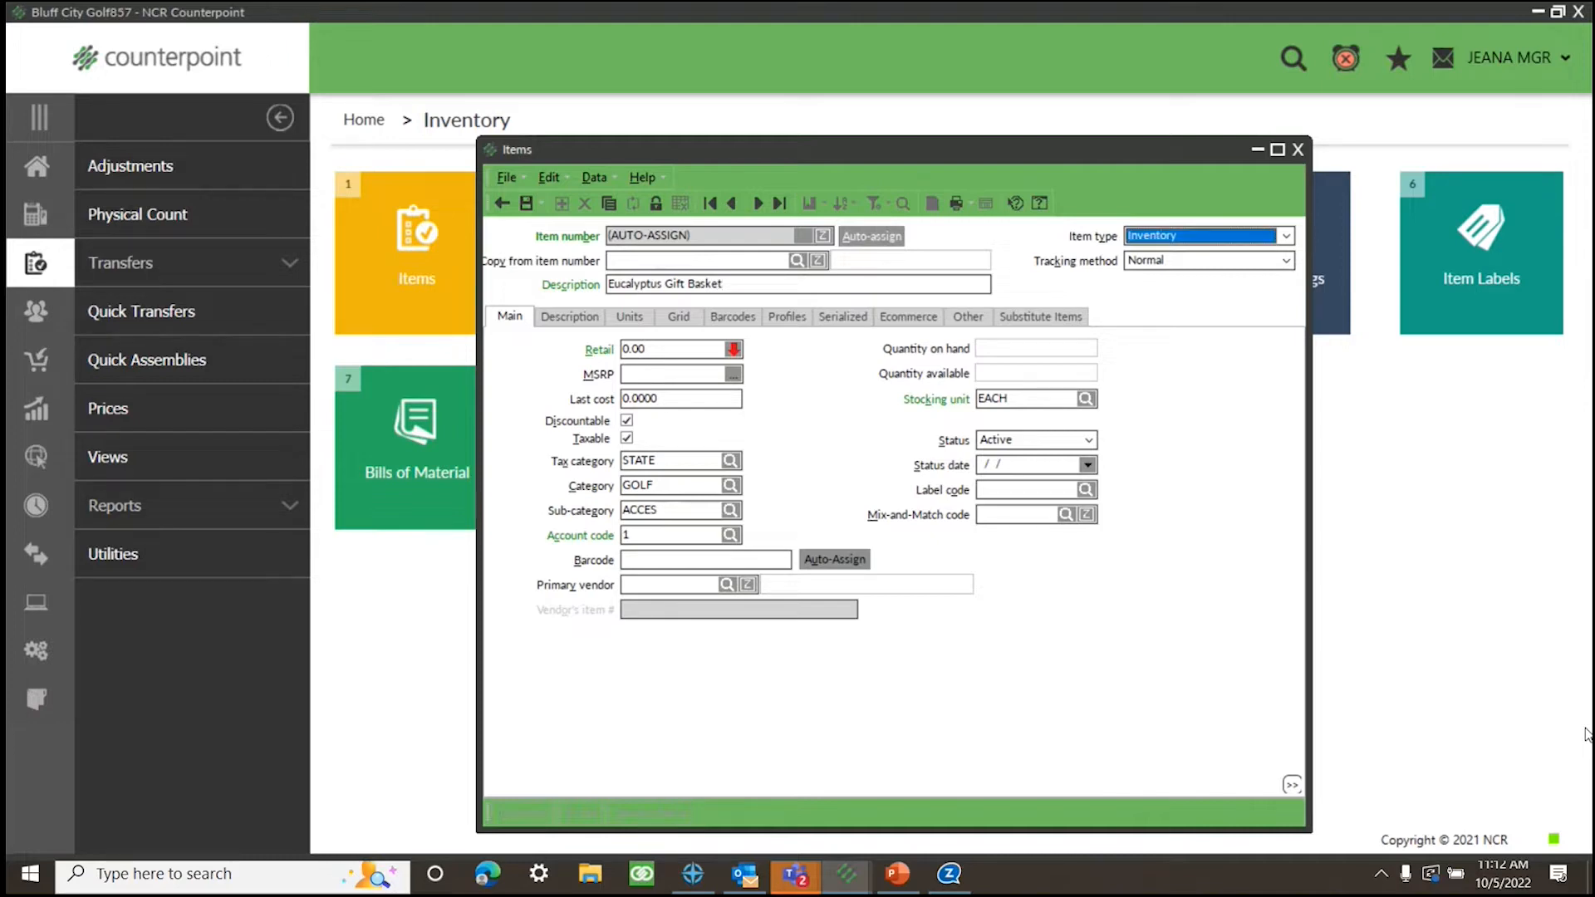
{"action": "key", "text": "Tab"}
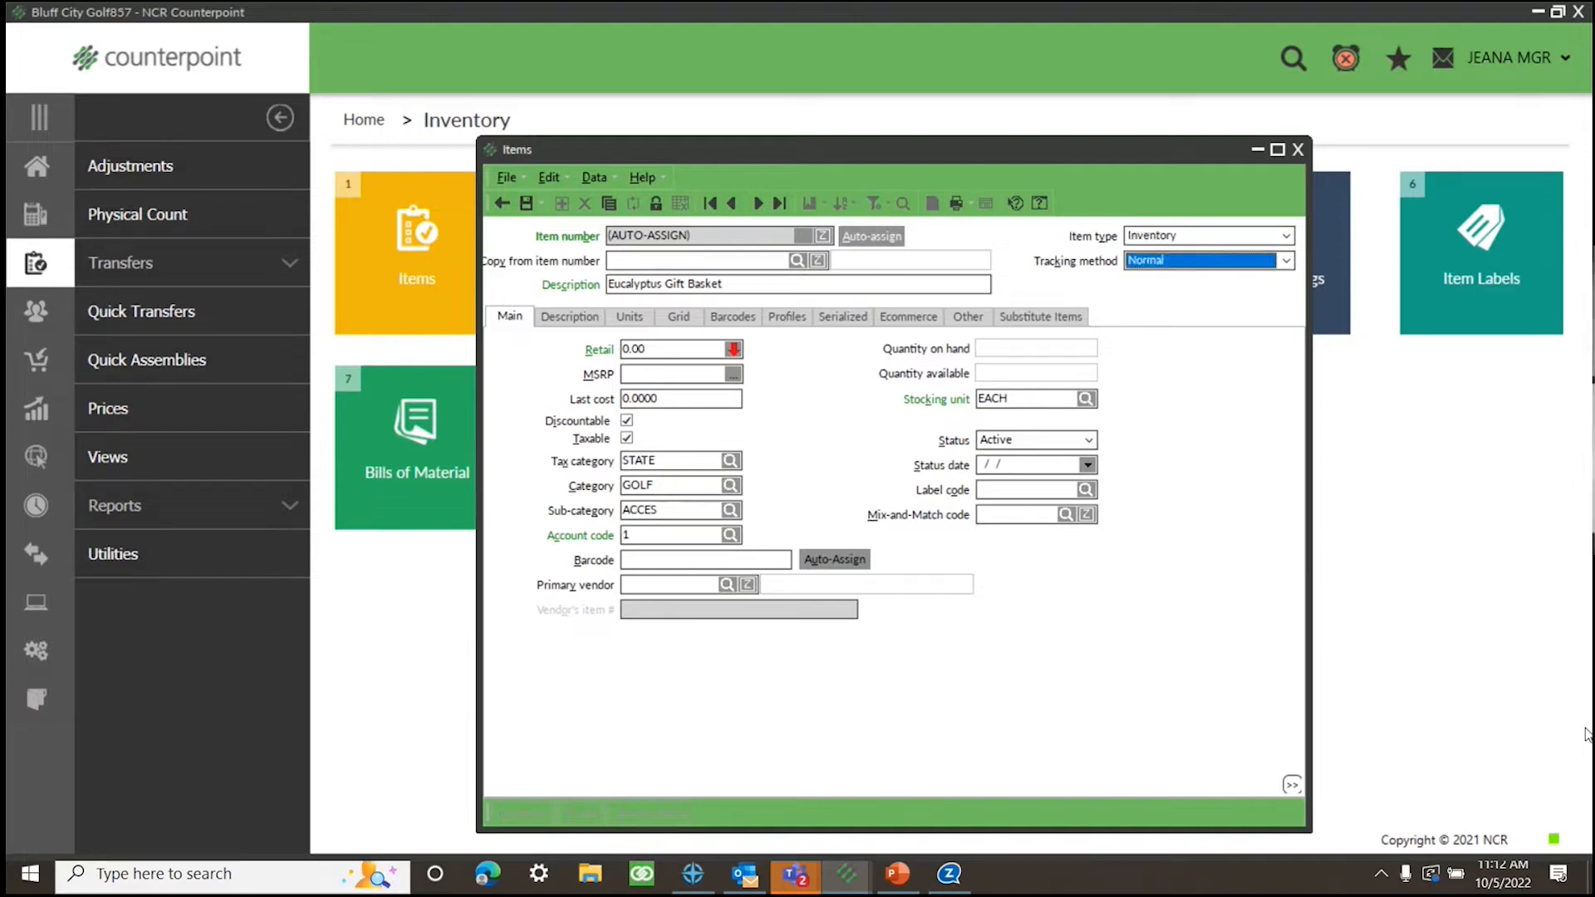
{"action": "key", "text": "Tab"}
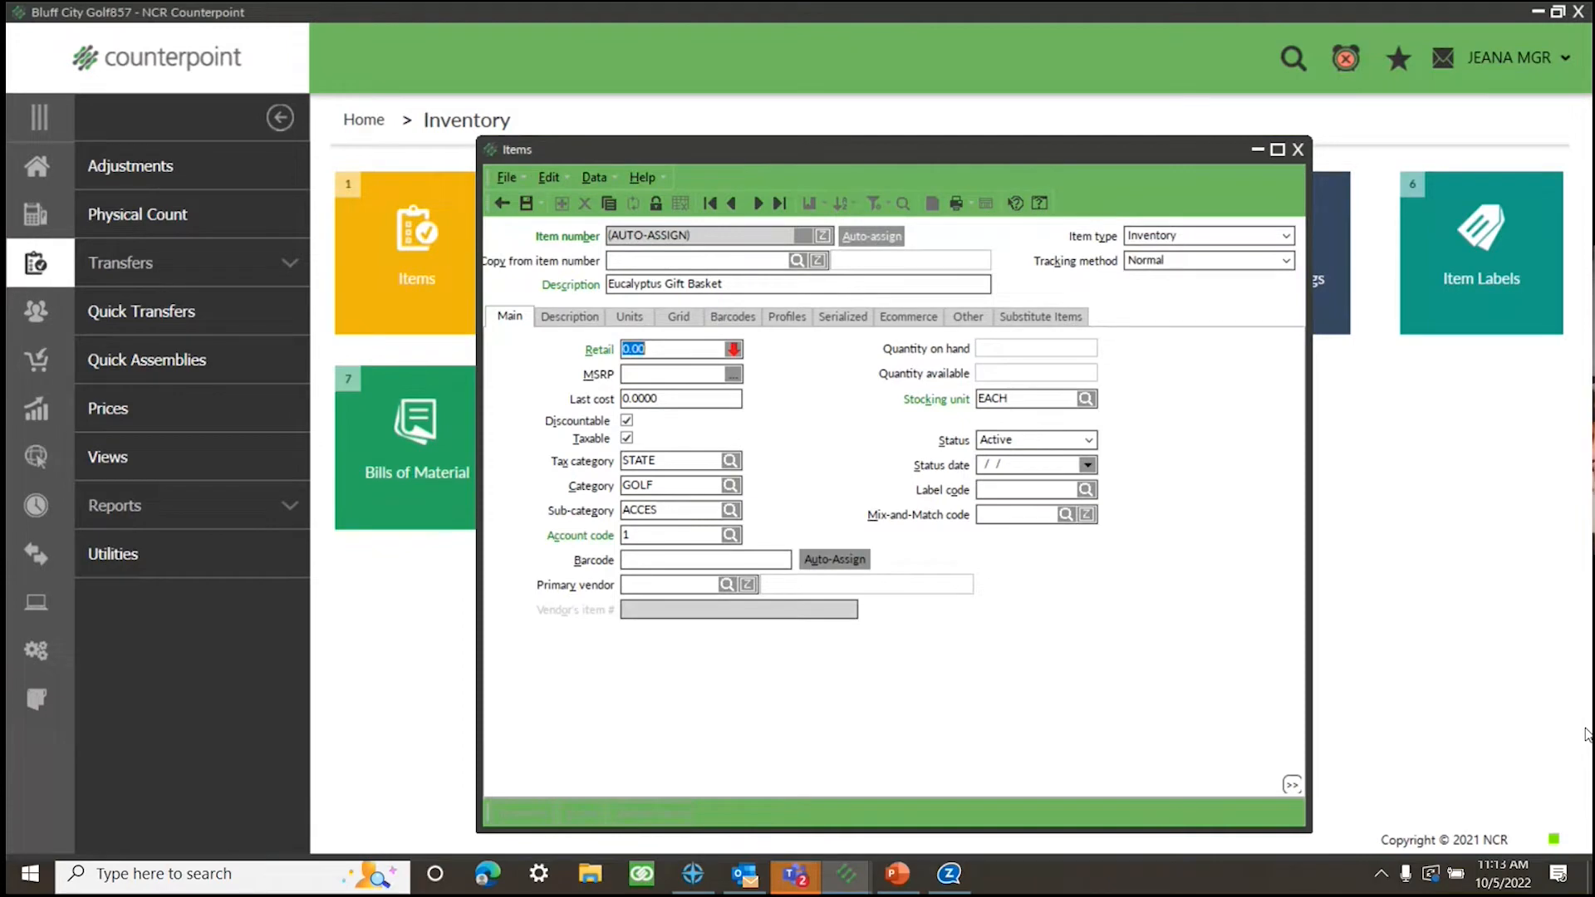
Set both the retail price and the MSRP of the new gift basket item to 99.99
{"action": "type", "text": "99.99"}
{"action": "key", "text": "Tab"}
{"action": "type", "text": "99"}
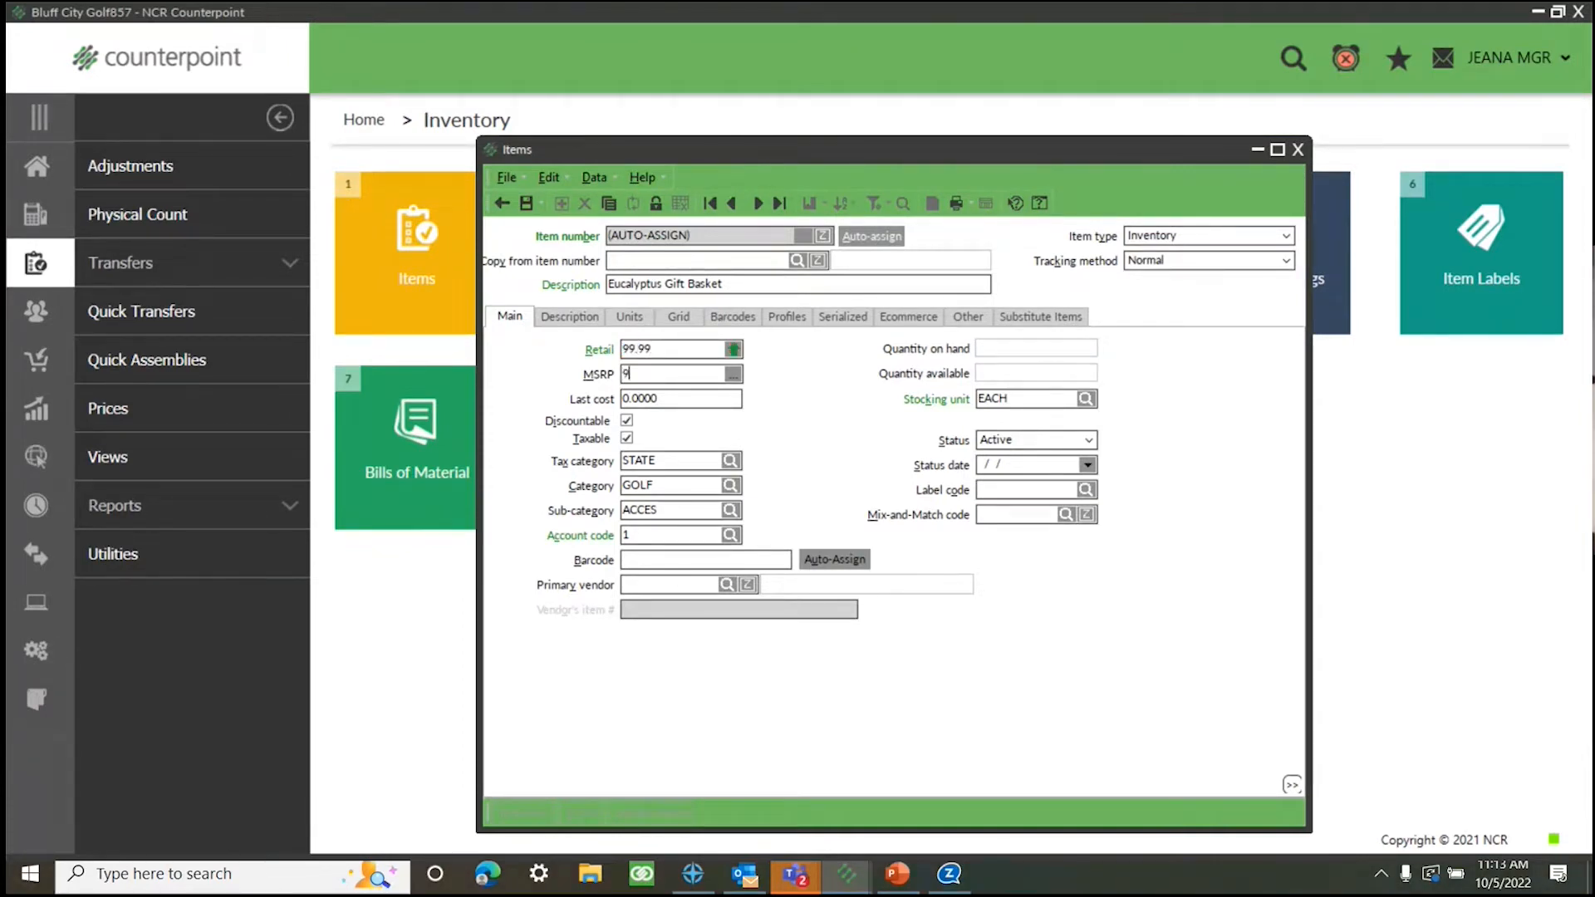
{"action": "type", "text": ".99"}
{"action": "key", "text": "Tab"}
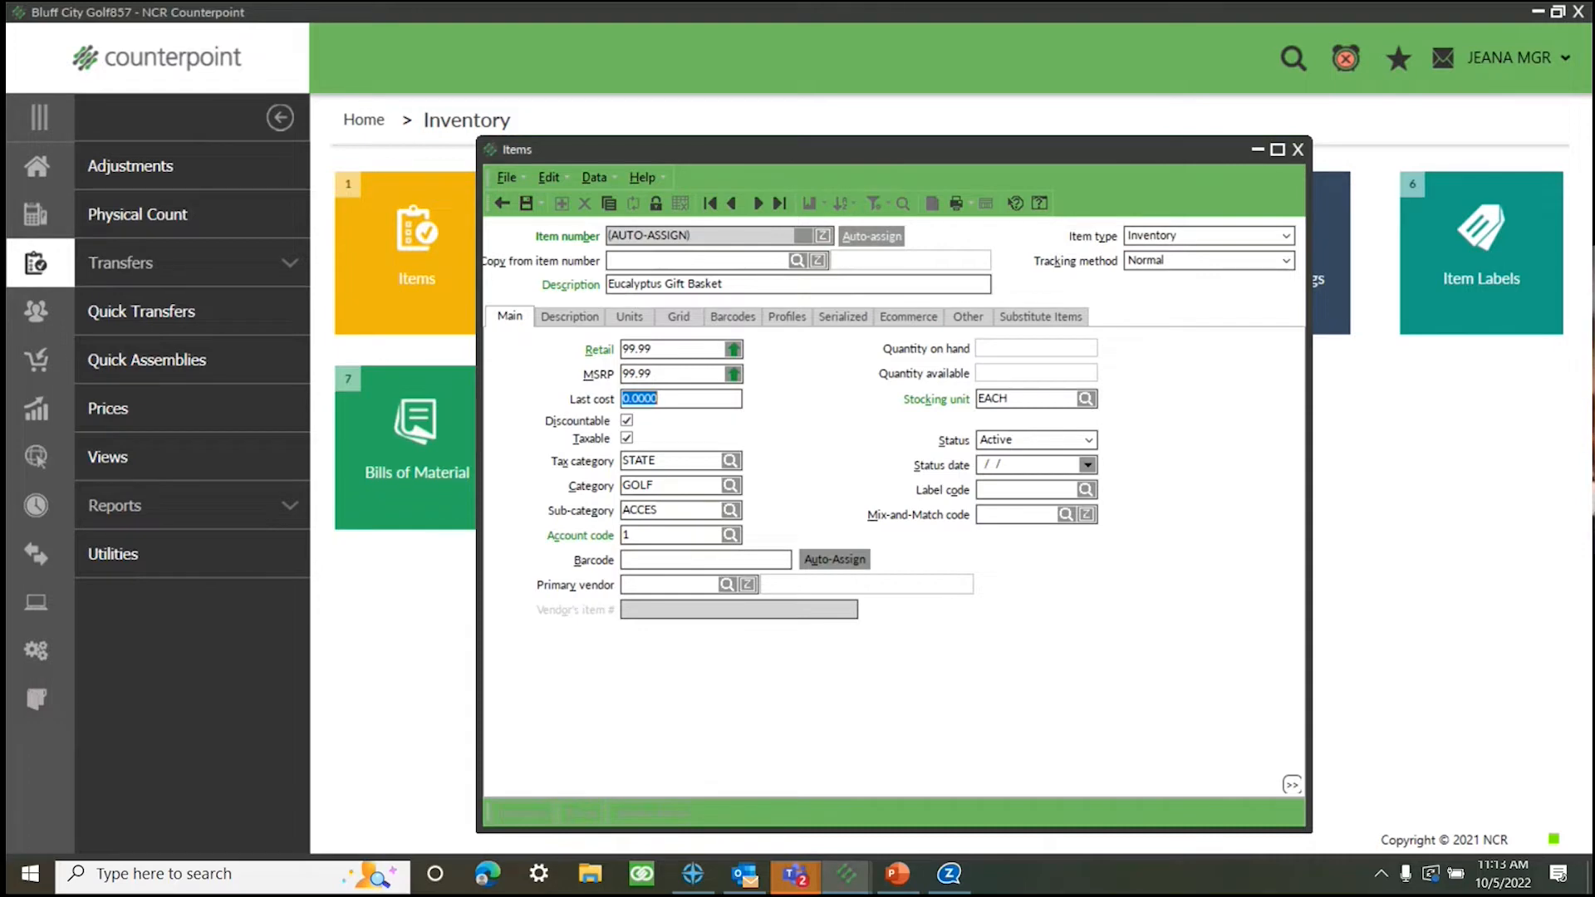
Assign the gift basket item to category BATH&BODY and sub-category GIFT
{"action": "key", "text": "Tab"}
{"action": "key", "text": "Tab"}
{"action": "key", "text": "Tab"}
{"action": "key", "text": "Tab"}
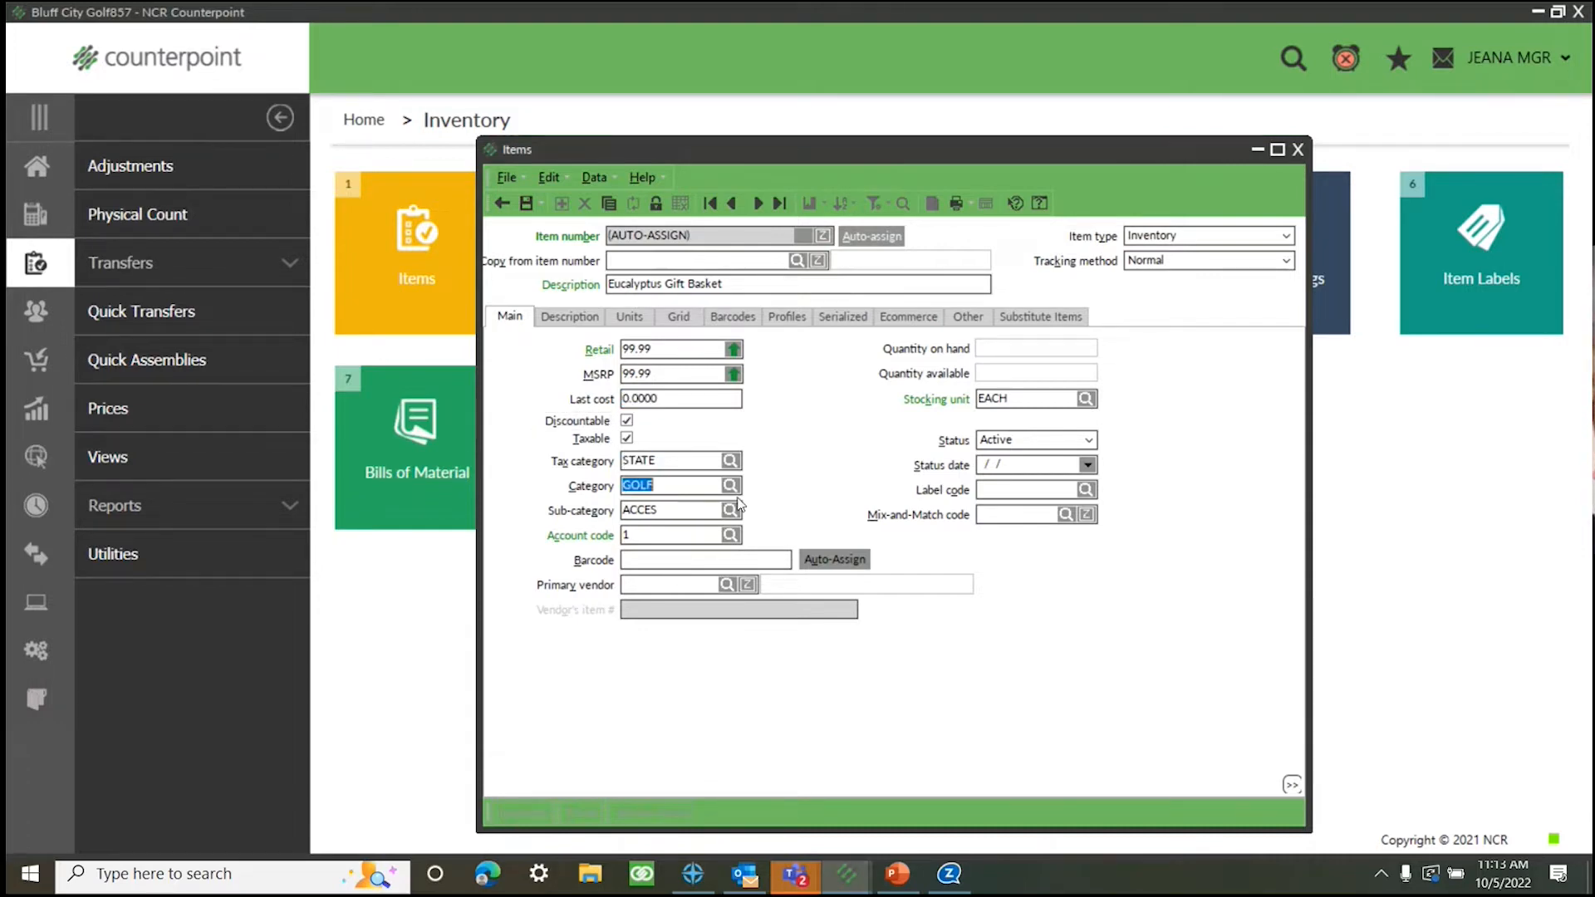
{"action": "left_click", "coordinate": [725, 489]}
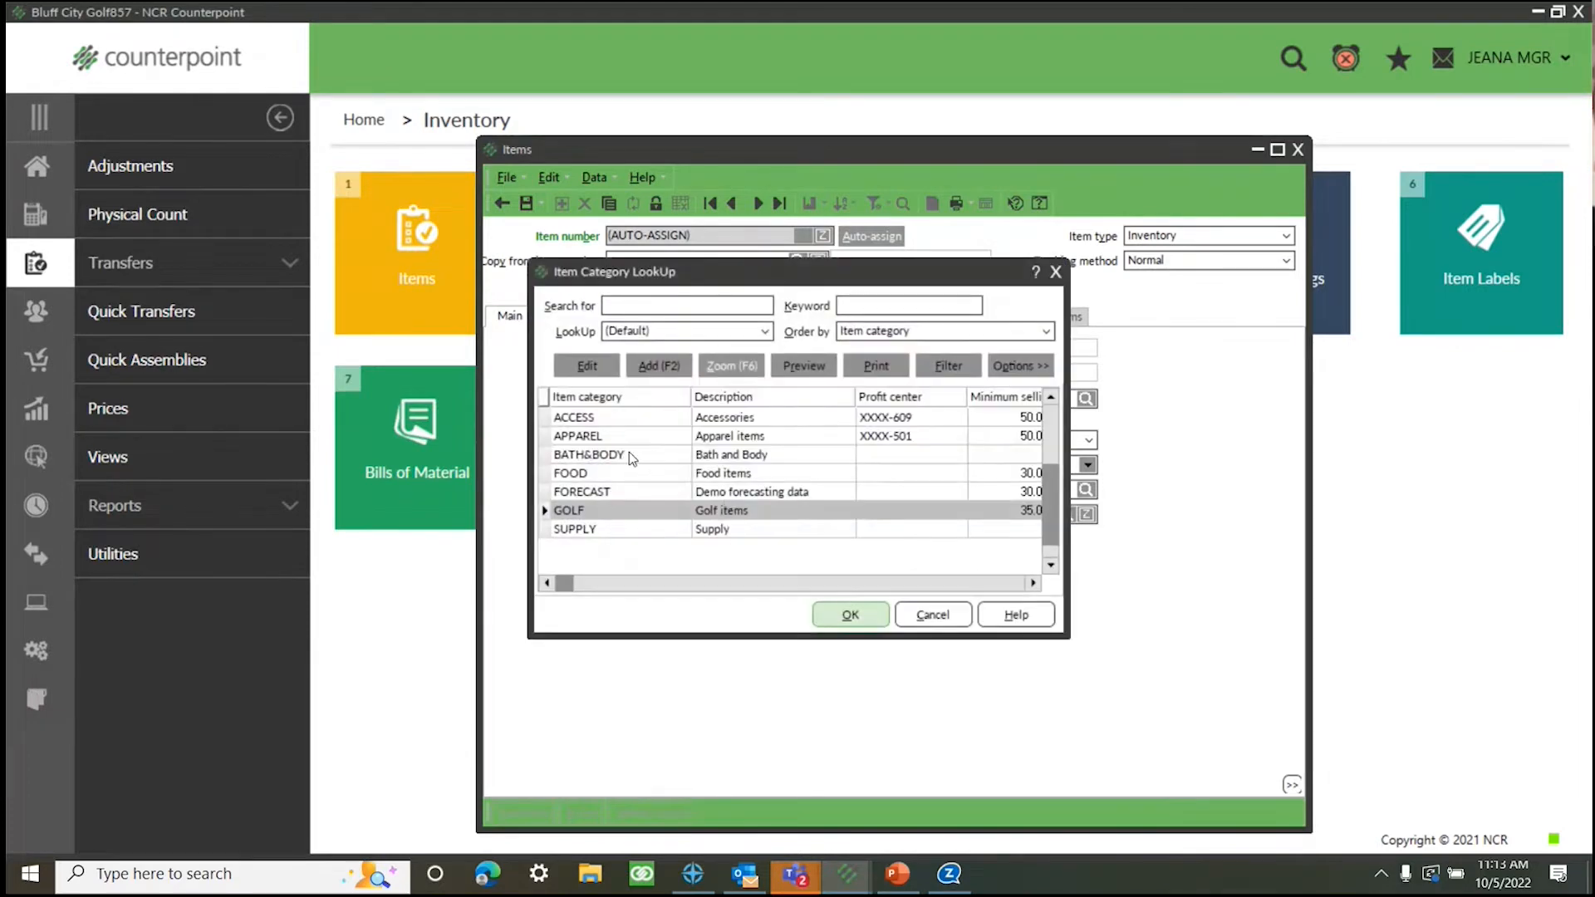
{"action": "double_click", "coordinate": [630, 452]}
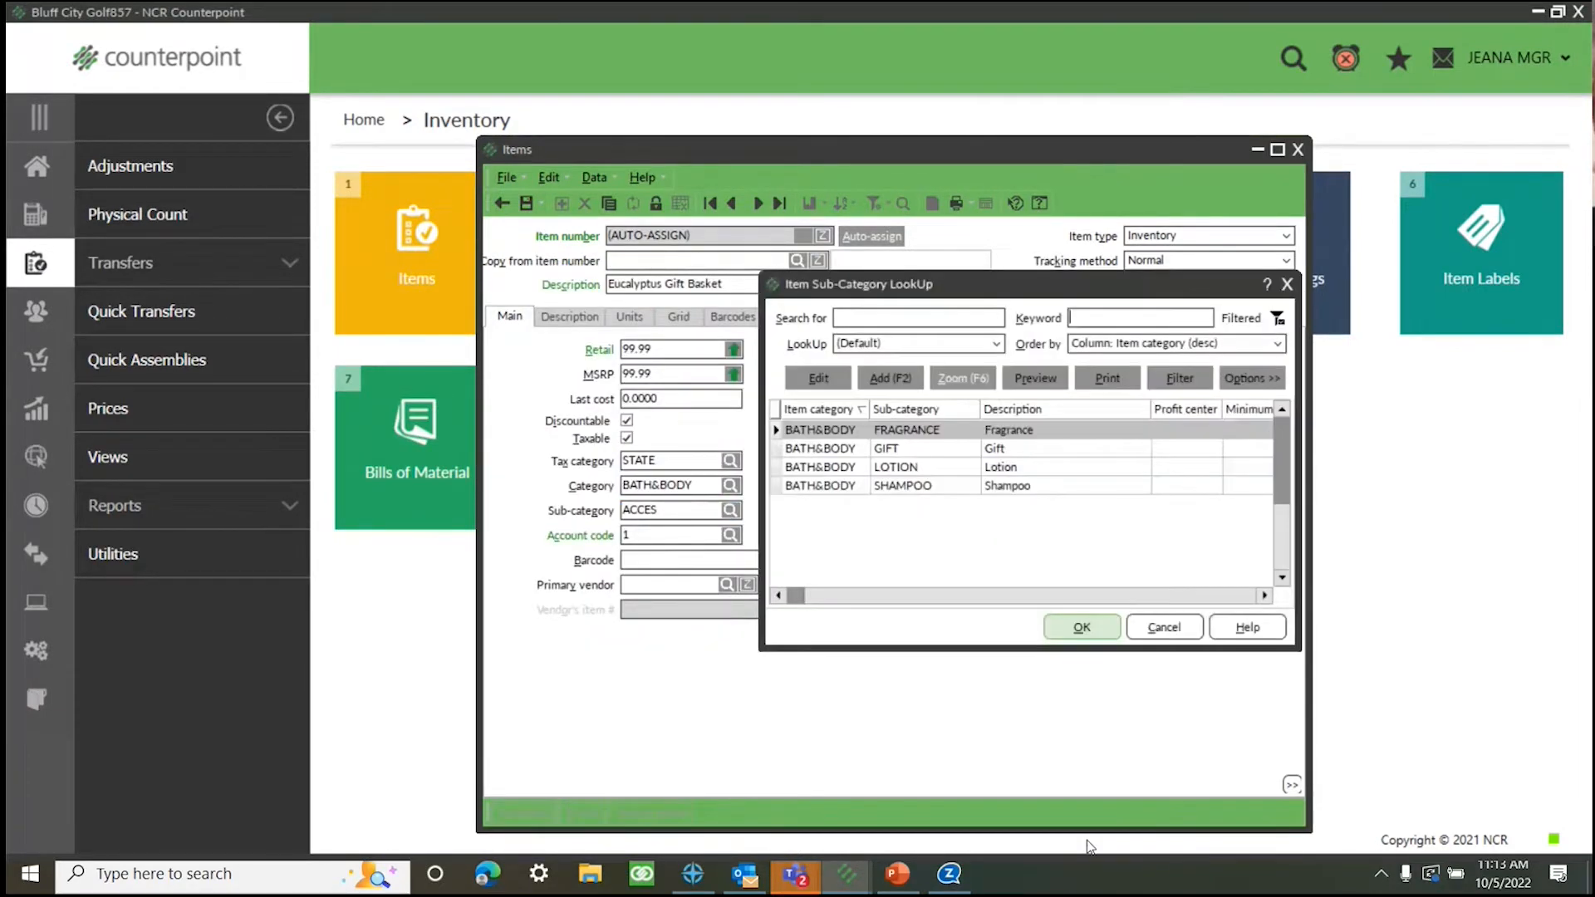
{"action": "left_click", "coordinate": [954, 451]}
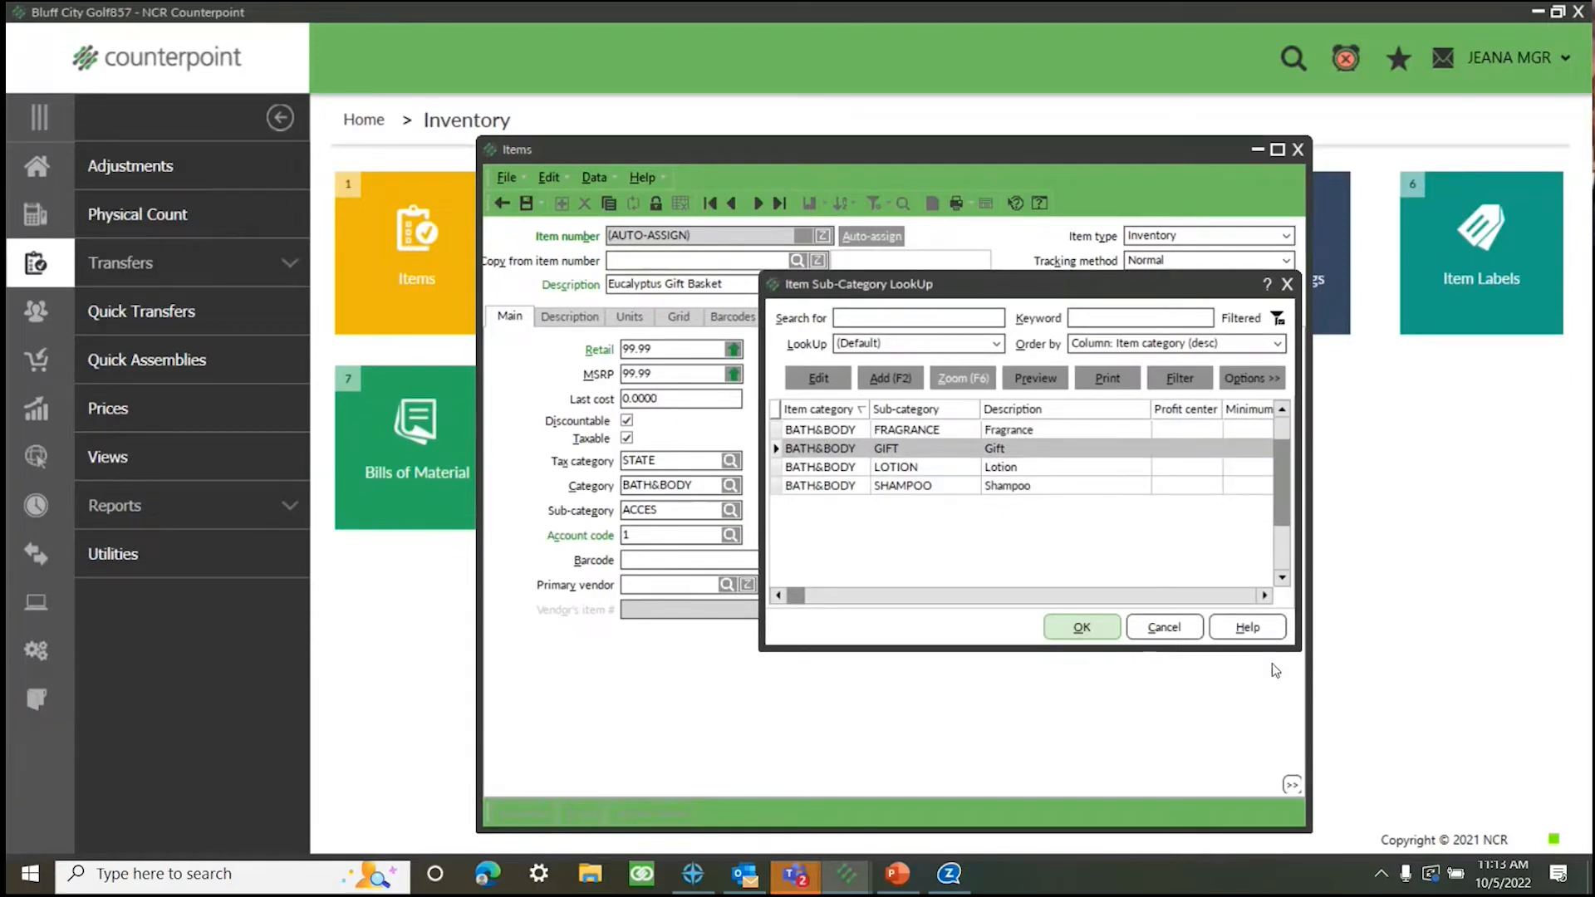
{"action": "left_click", "coordinate": [1082, 627]}
Save the new gift basket item without a primary vendor and close the item record
{"action": "left_click", "coordinate": [657, 585]}
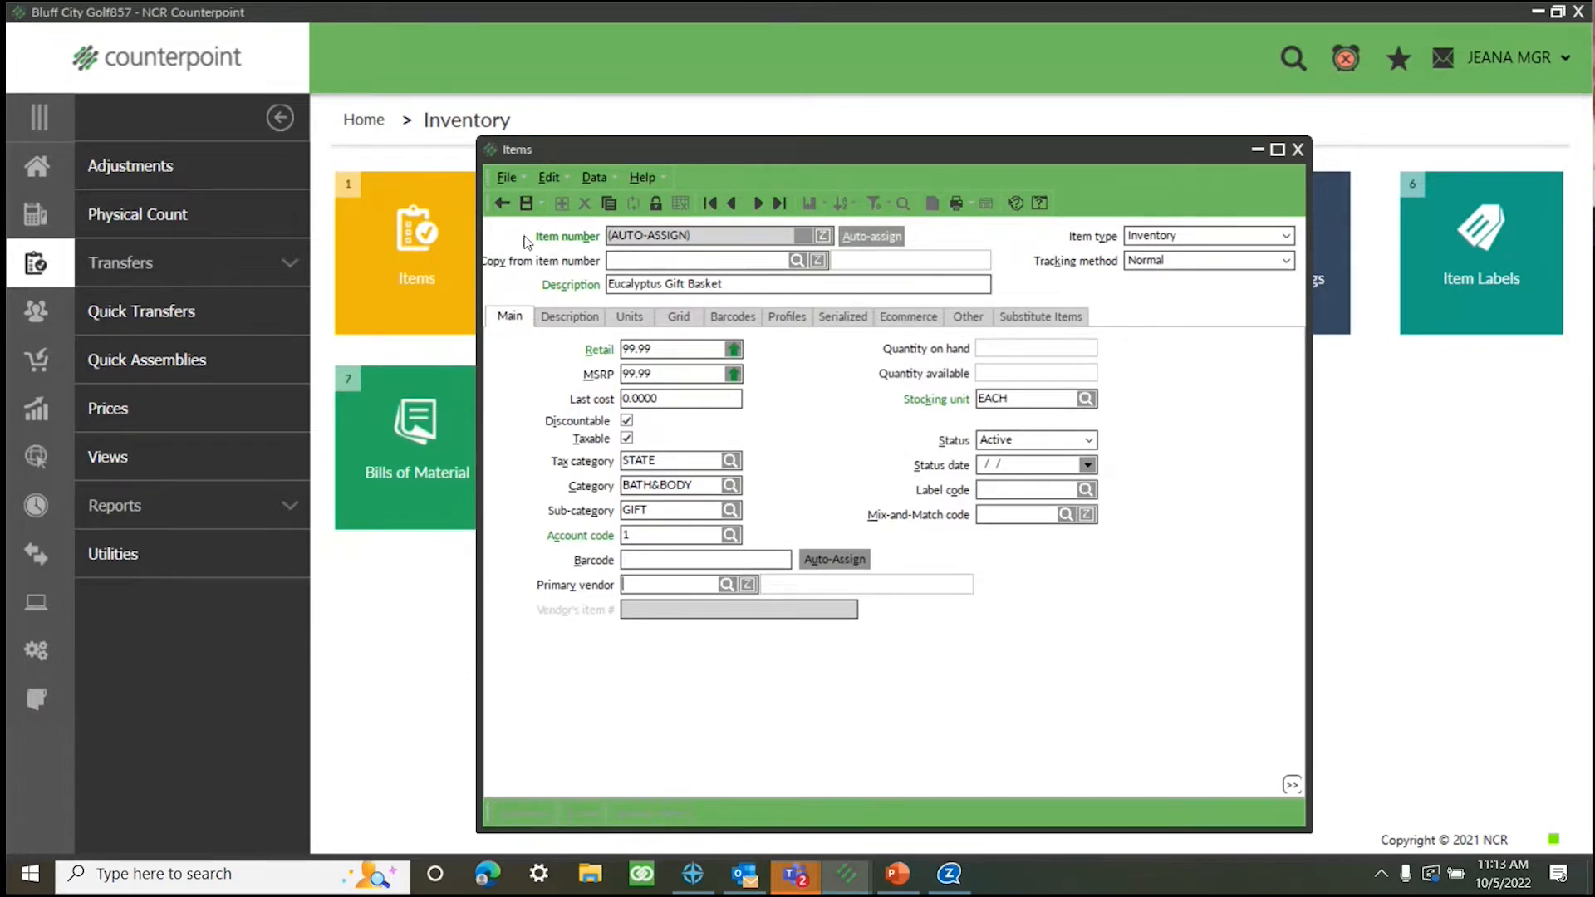
{"action": "left_click", "coordinate": [526, 204]}
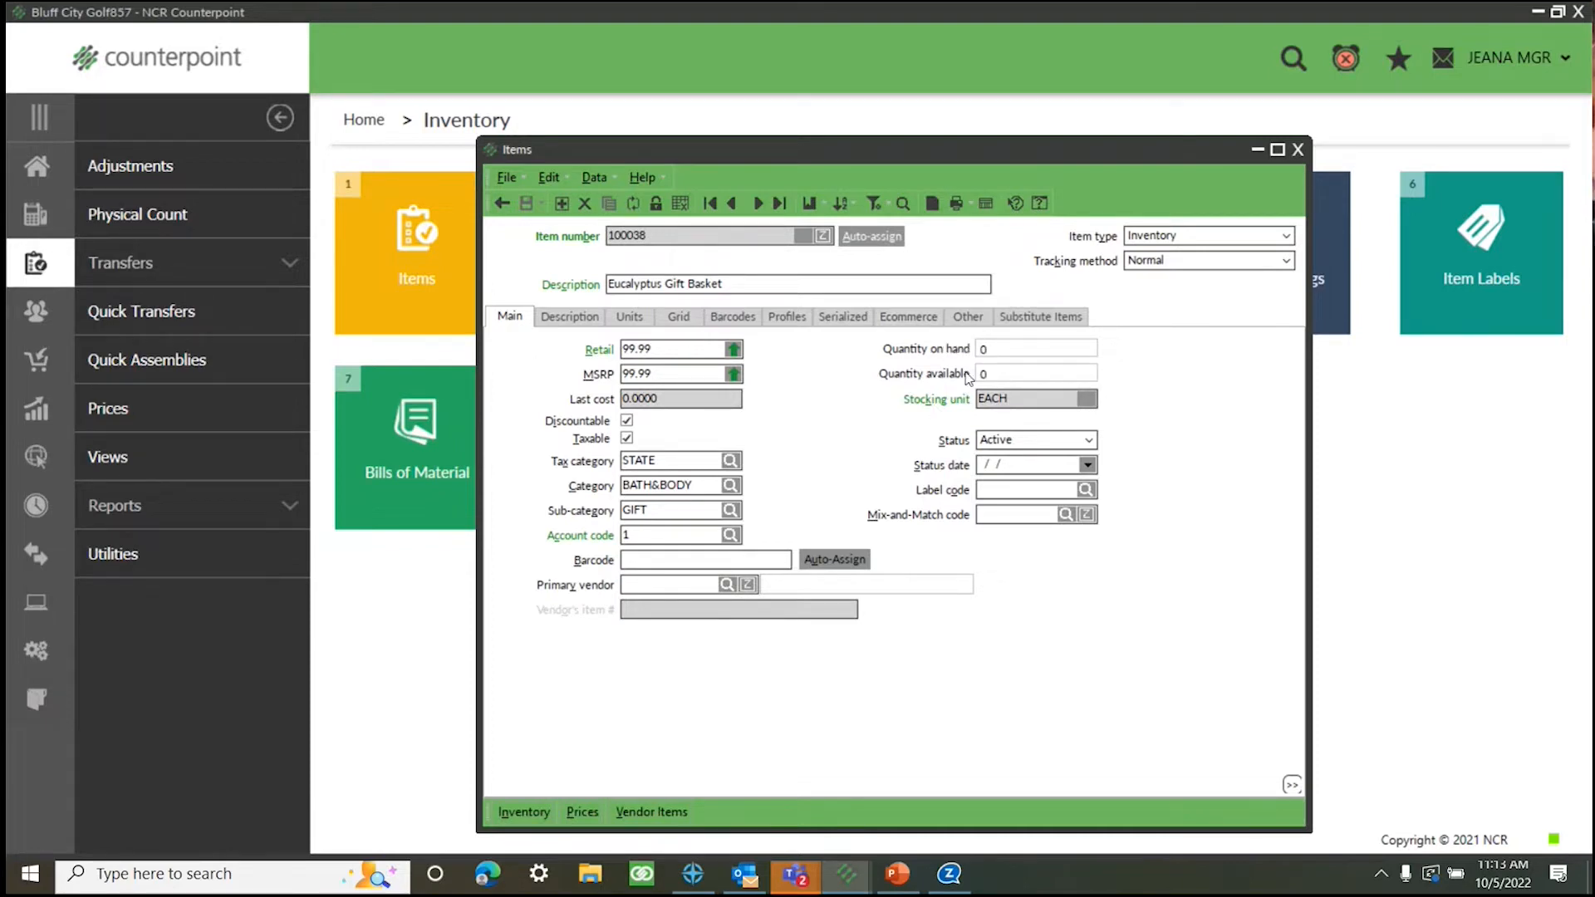
{"action": "left_click", "coordinate": [1298, 150]}
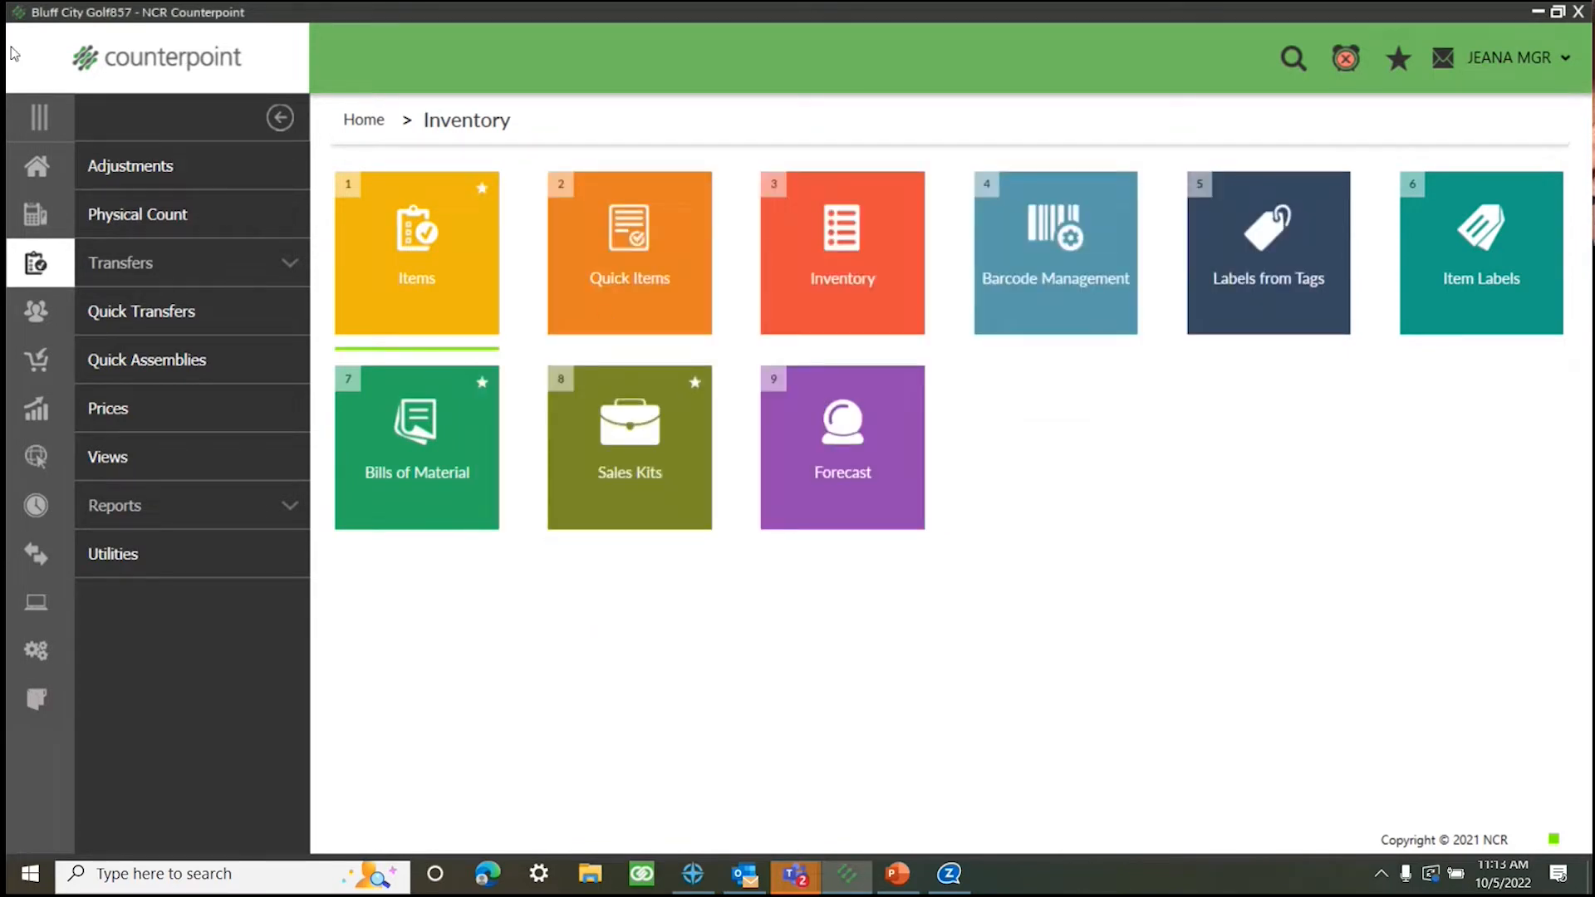
Start a bill of material for the Eucalyptus Gift Basket, finding the item with the keyword "gift"
{"action": "left_click", "coordinate": [44, 175]}
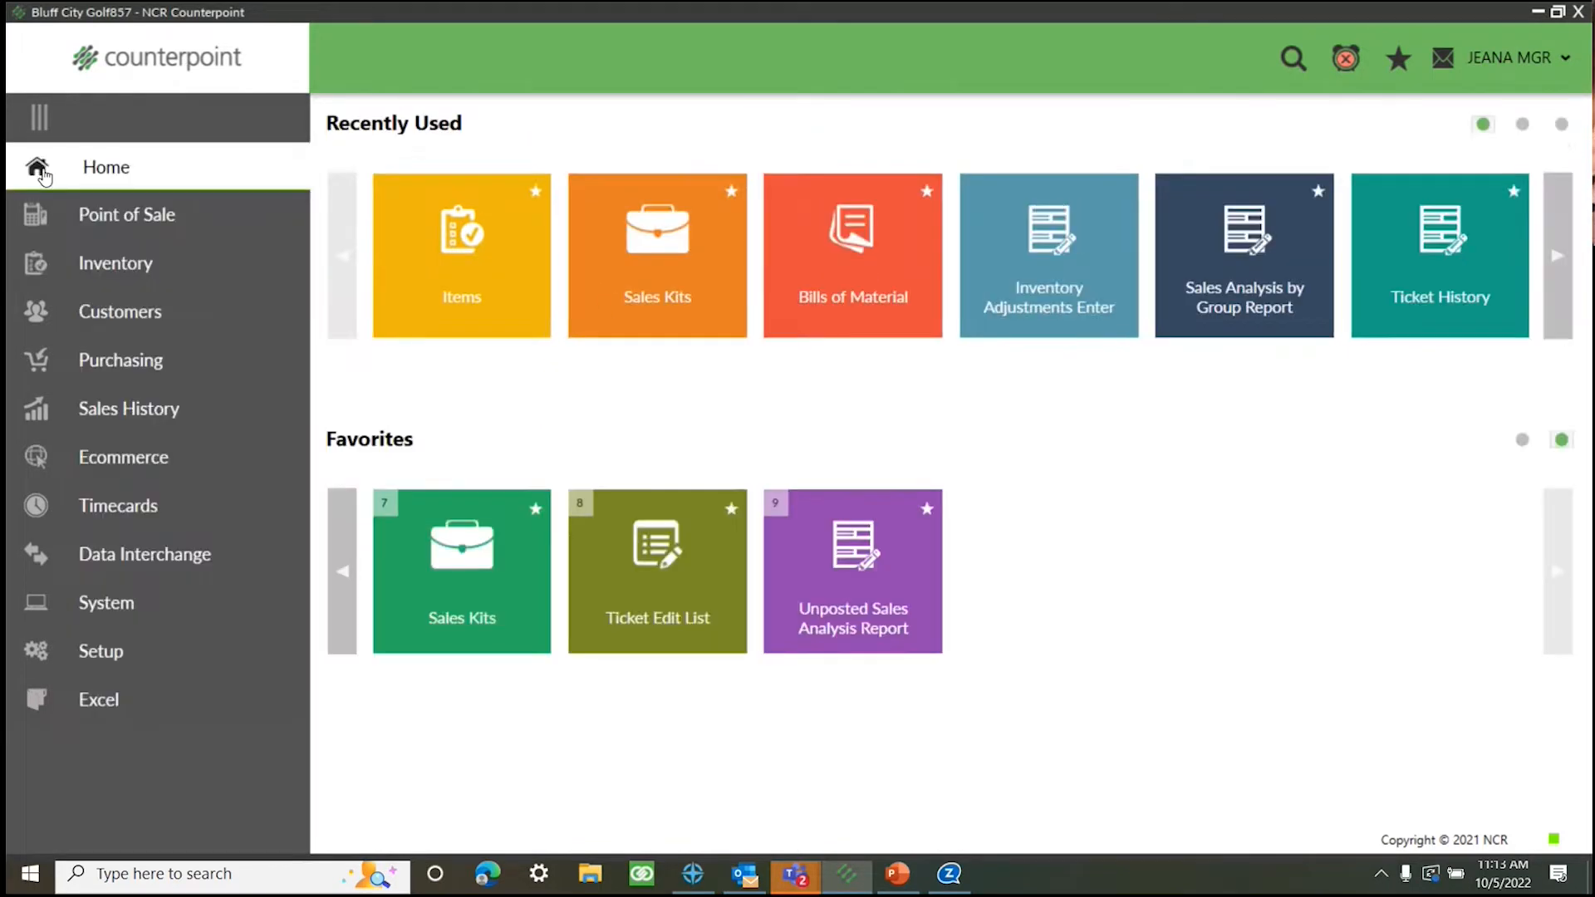
{"action": "left_click", "coordinate": [124, 261]}
{"action": "left_click", "coordinate": [445, 519]}
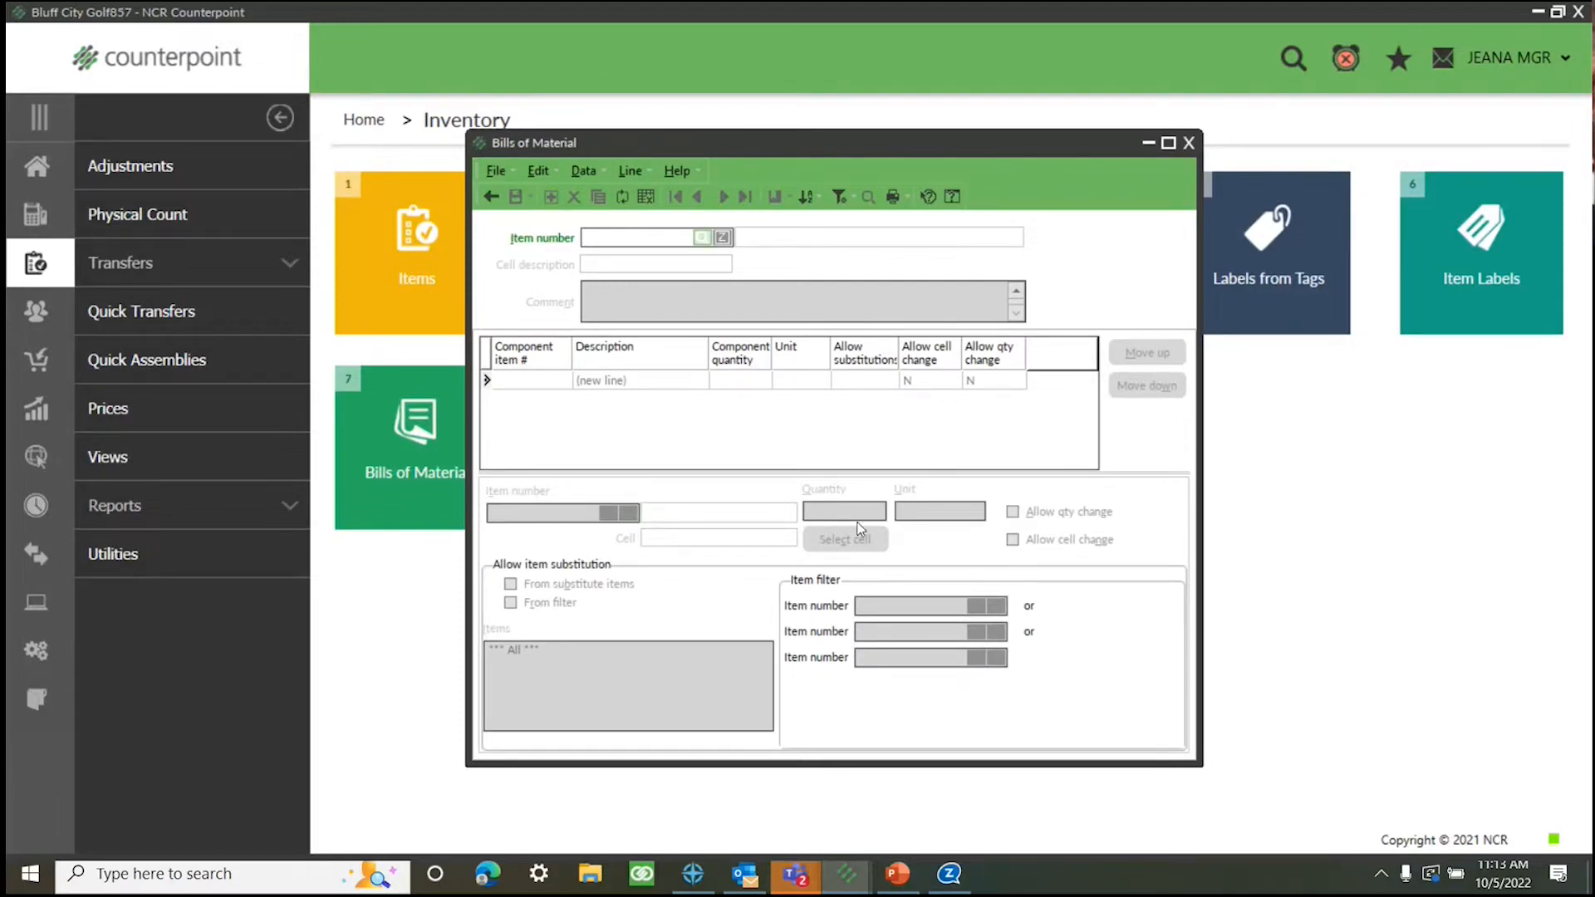
{"action": "key", "text": "F2"}
{"action": "type", "text": "gift"}
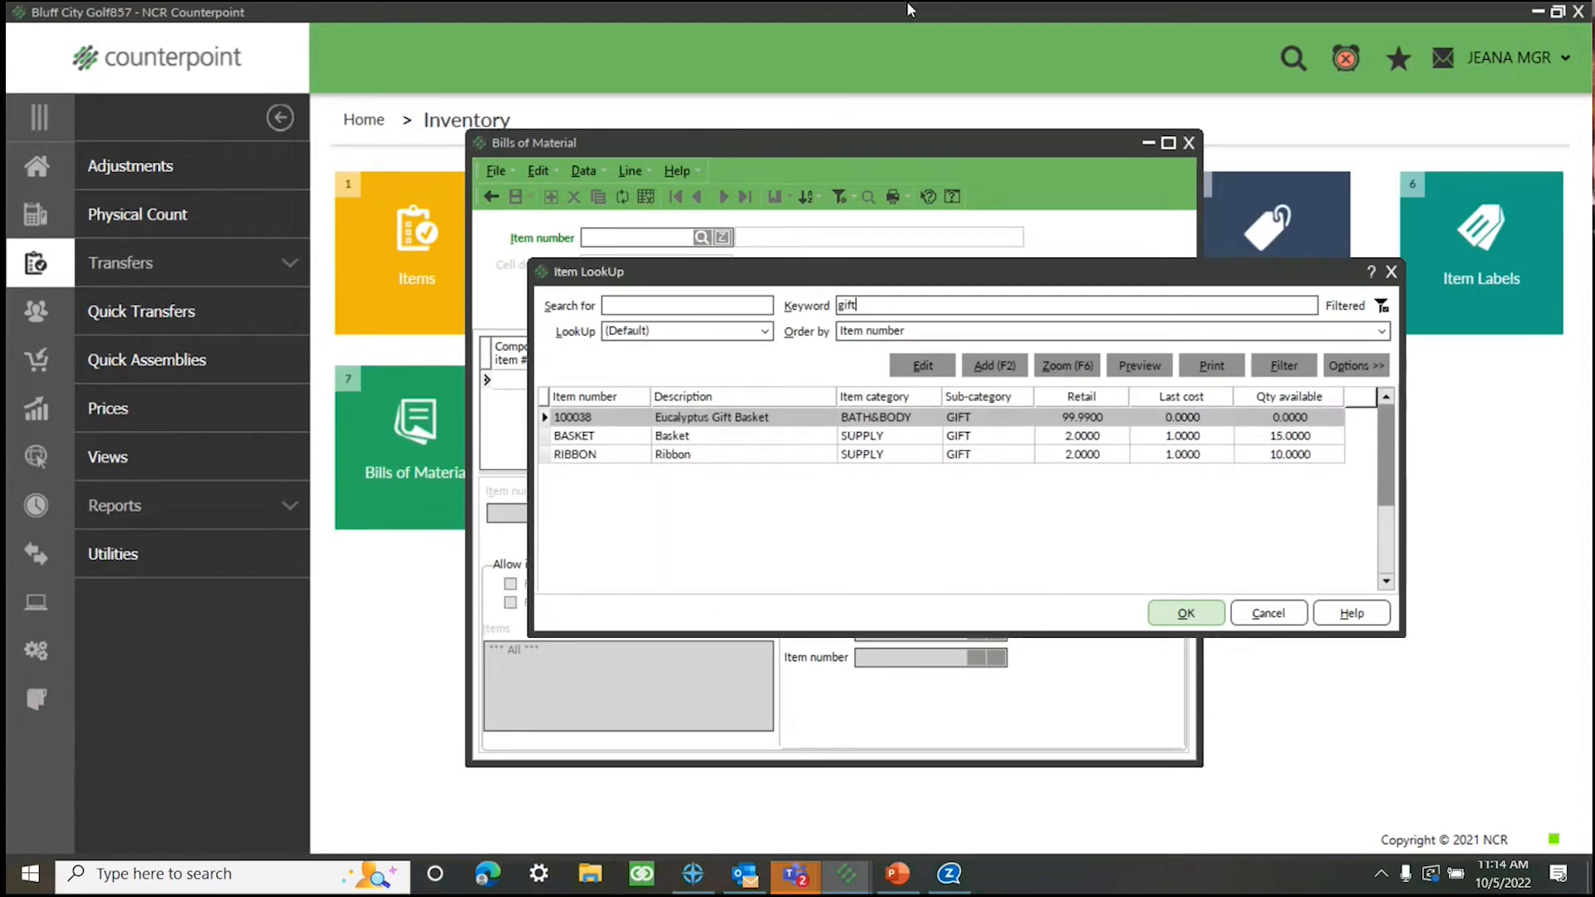
{"action": "left_click", "coordinate": [1168, 620]}
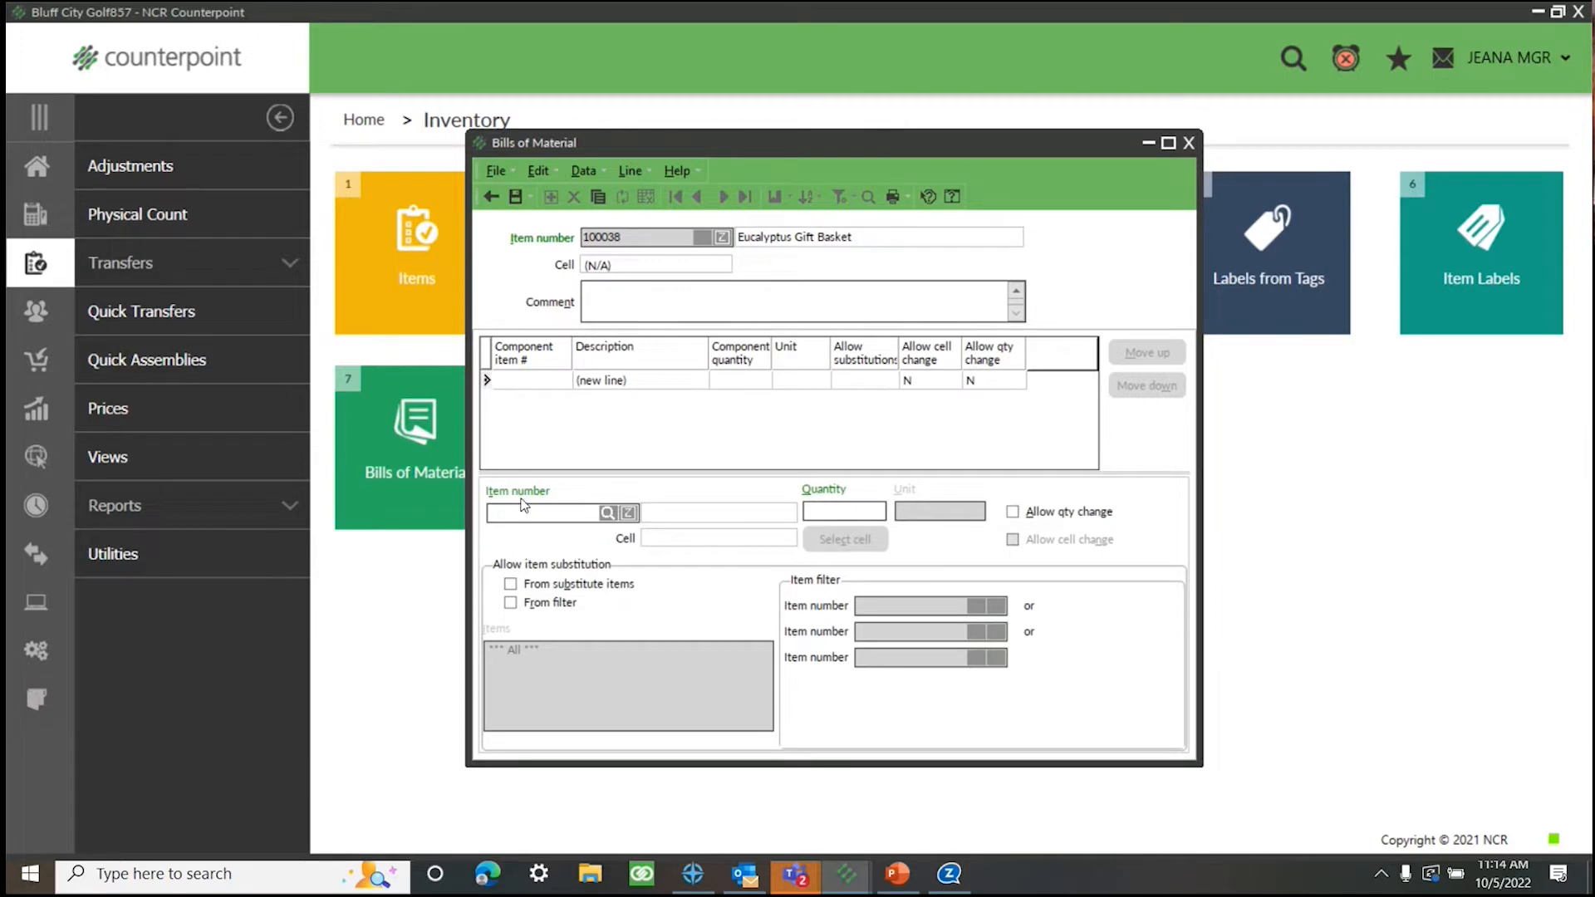
Add Spa Eucalyptus Lotion as the first component with quantity 1, finding it with the keyword "eucalyp"
{"action": "left_click", "coordinate": [607, 513]}
{"action": "type", "text": "eucalyp"}
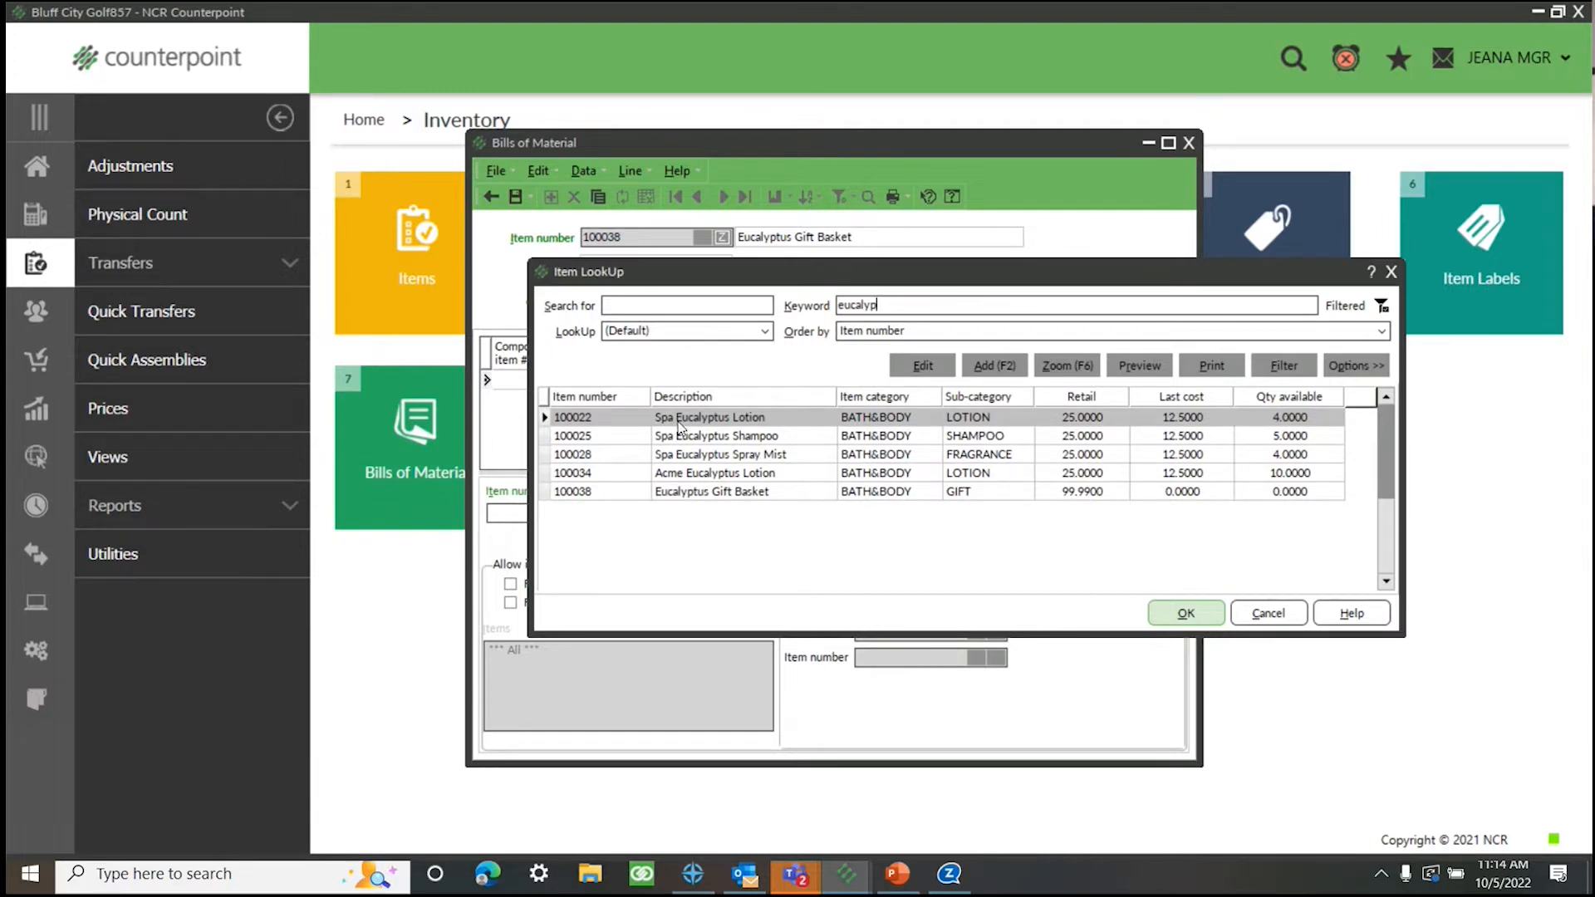
{"action": "left_click", "coordinate": [1186, 613]}
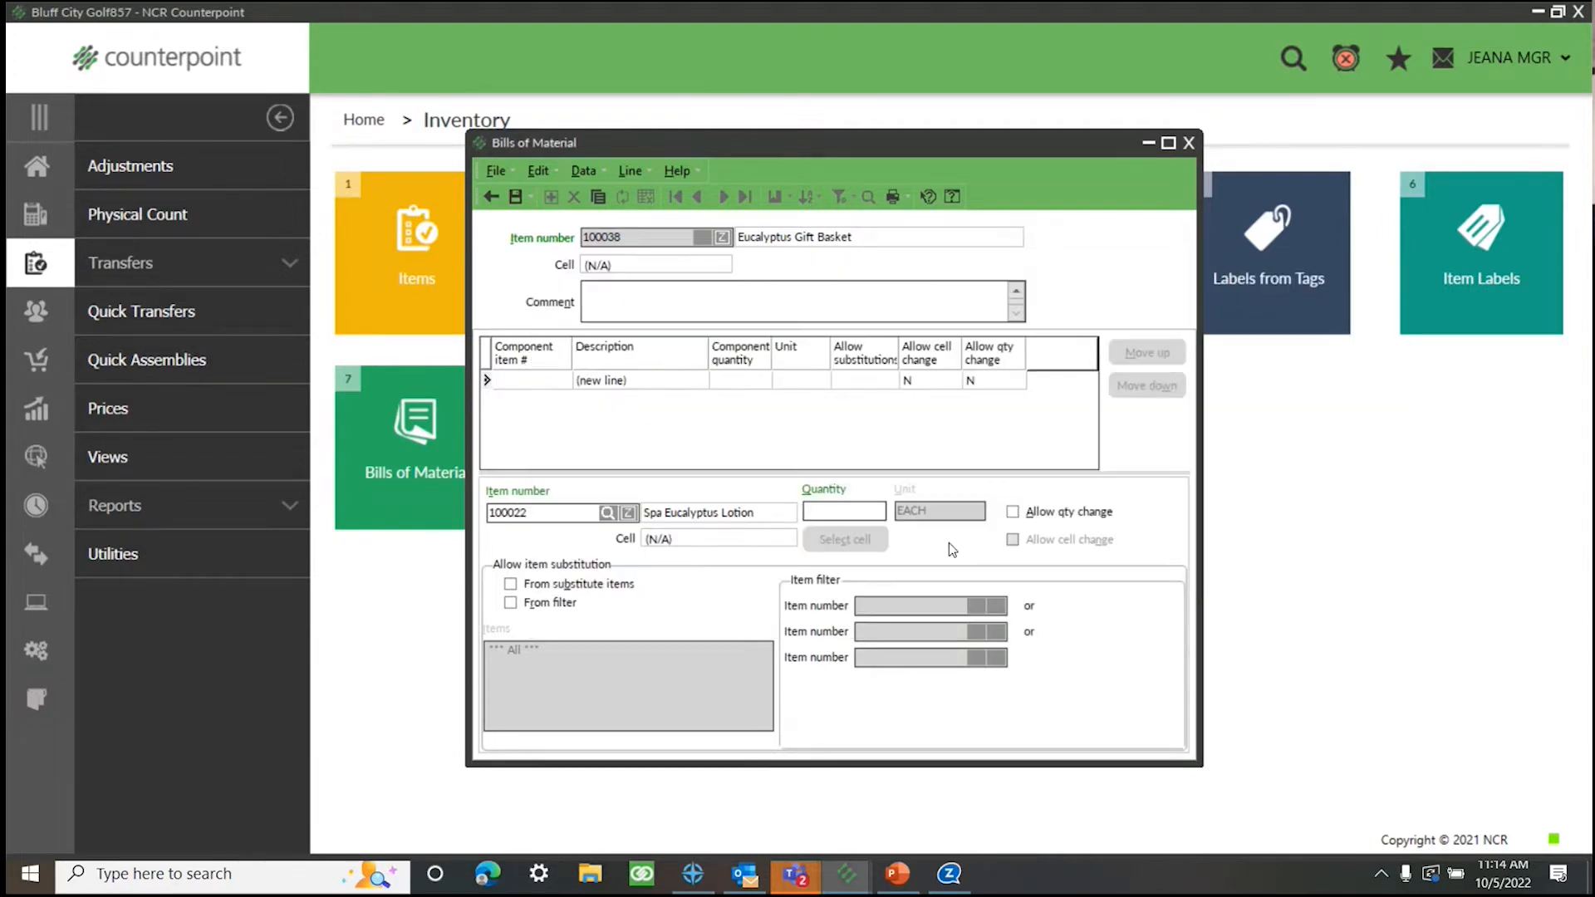
{"action": "type", "text": "1"}
{"action": "key", "text": "Tab"}
{"action": "key", "text": "Tab"}
{"action": "key", "text": "Tab"}
{"action": "key", "text": "Tab"}
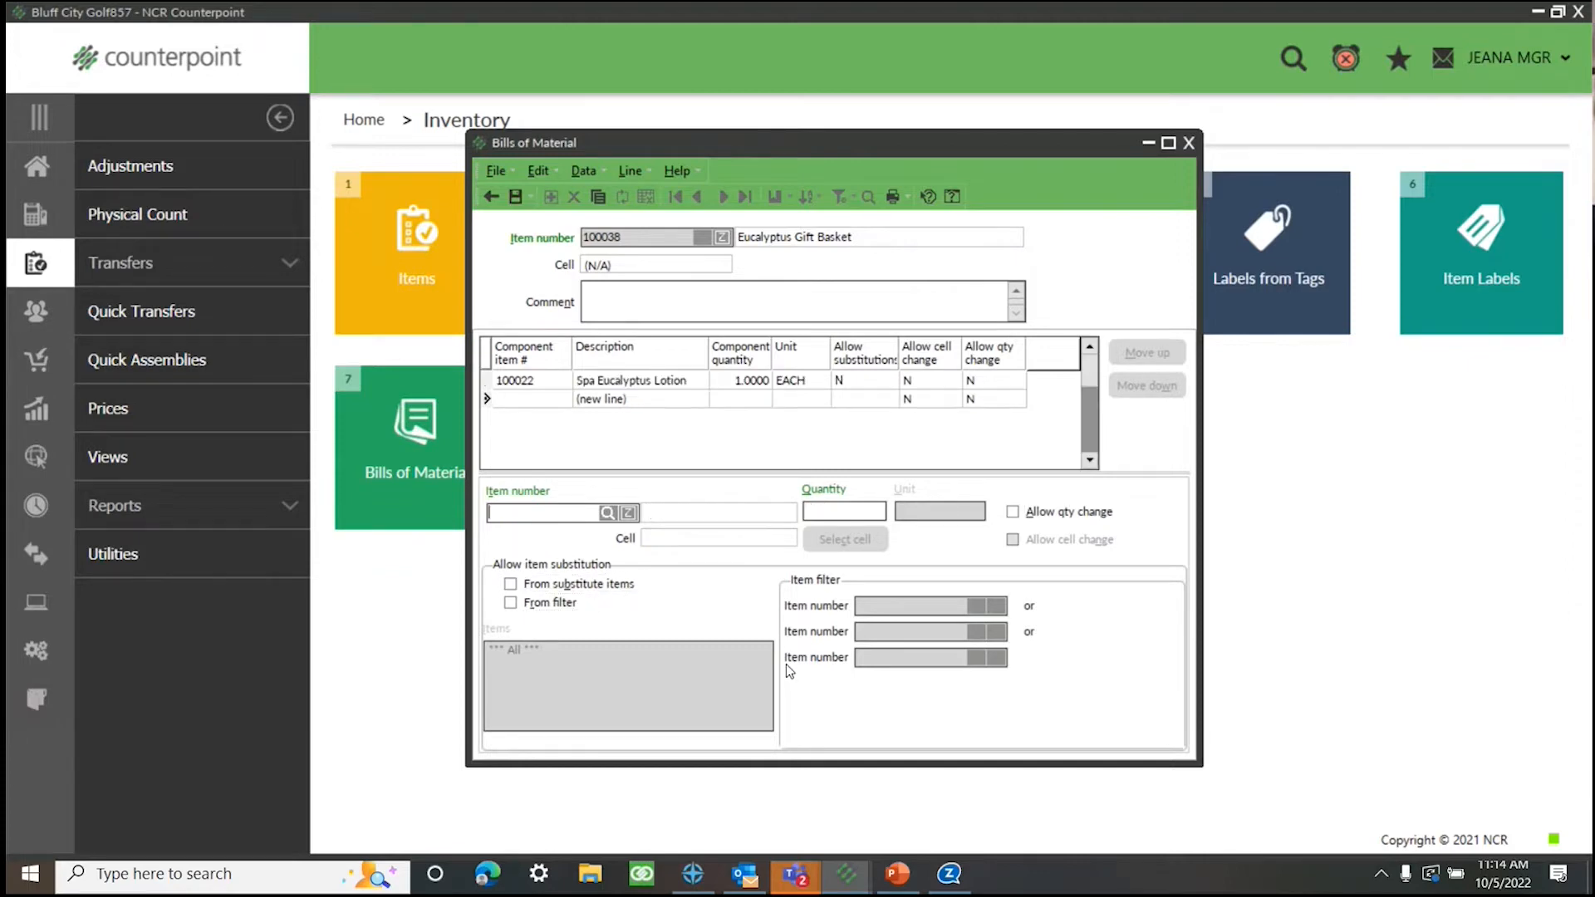
Add Spa Eucalyptus Shampoo as a component with quantity 1, finding it with the keyword "eucal"
{"action": "left_click", "coordinate": [609, 514]}
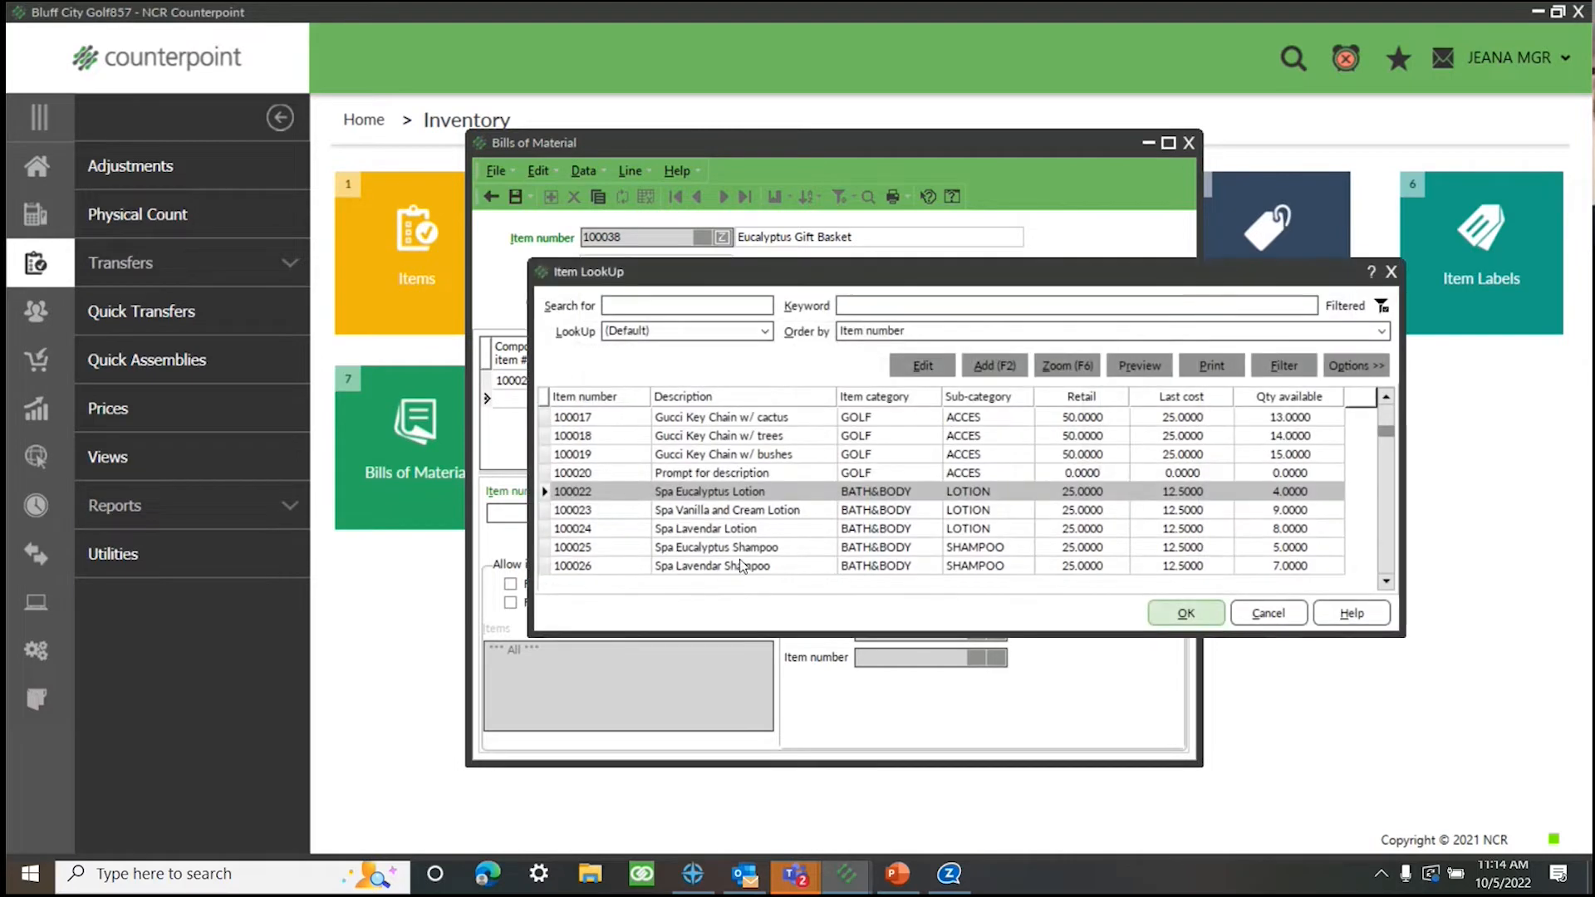
{"action": "type", "text": "euc"}
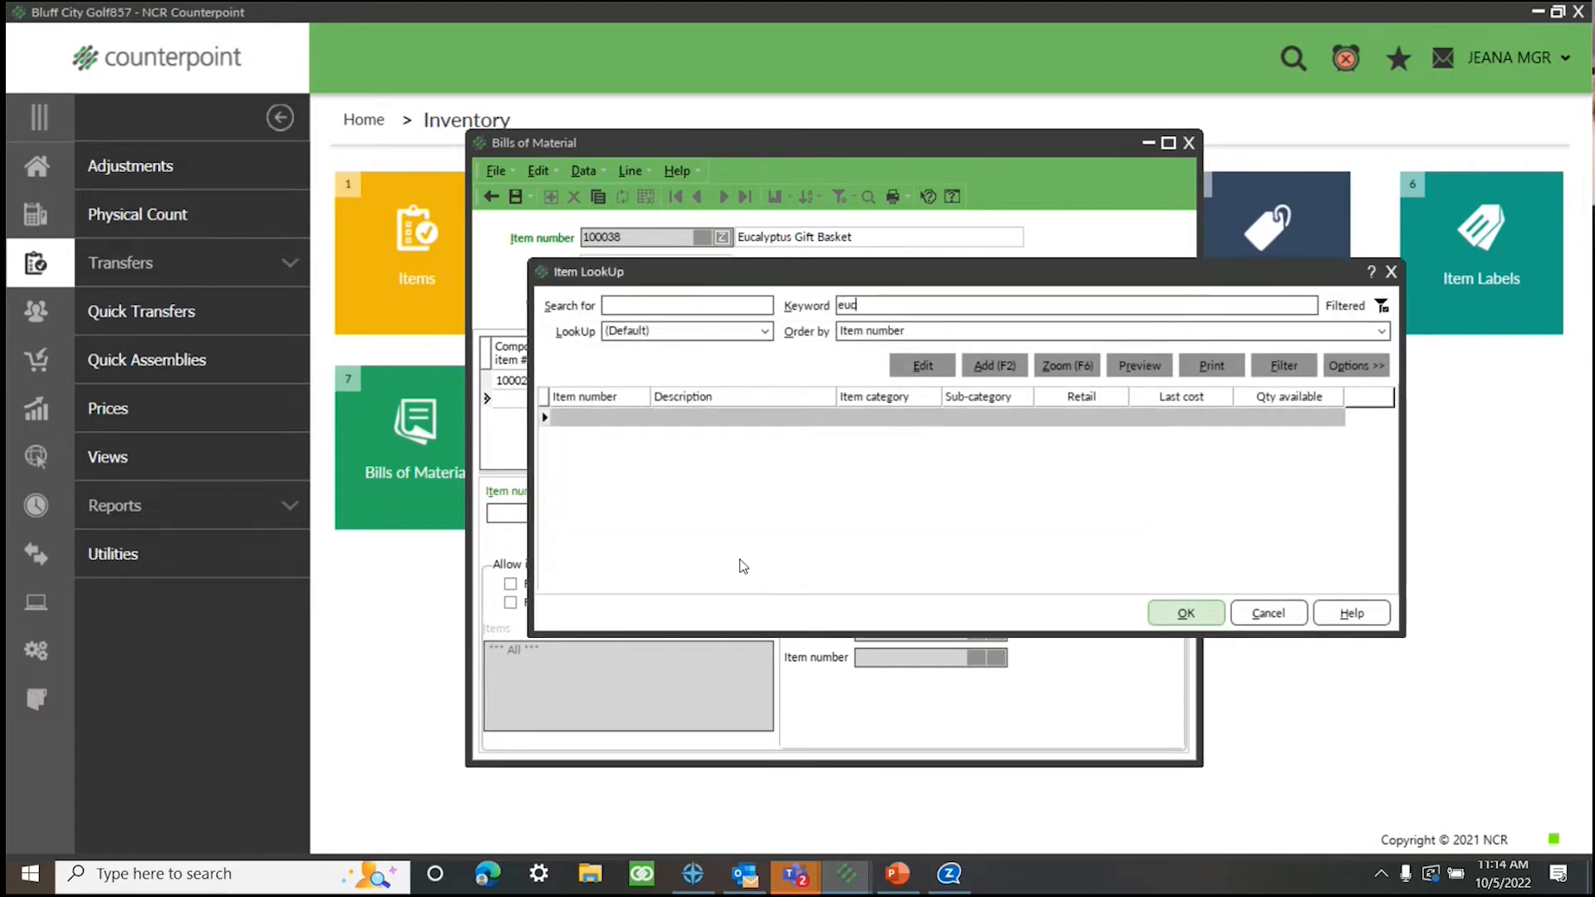
{"action": "type", "text": "al"}
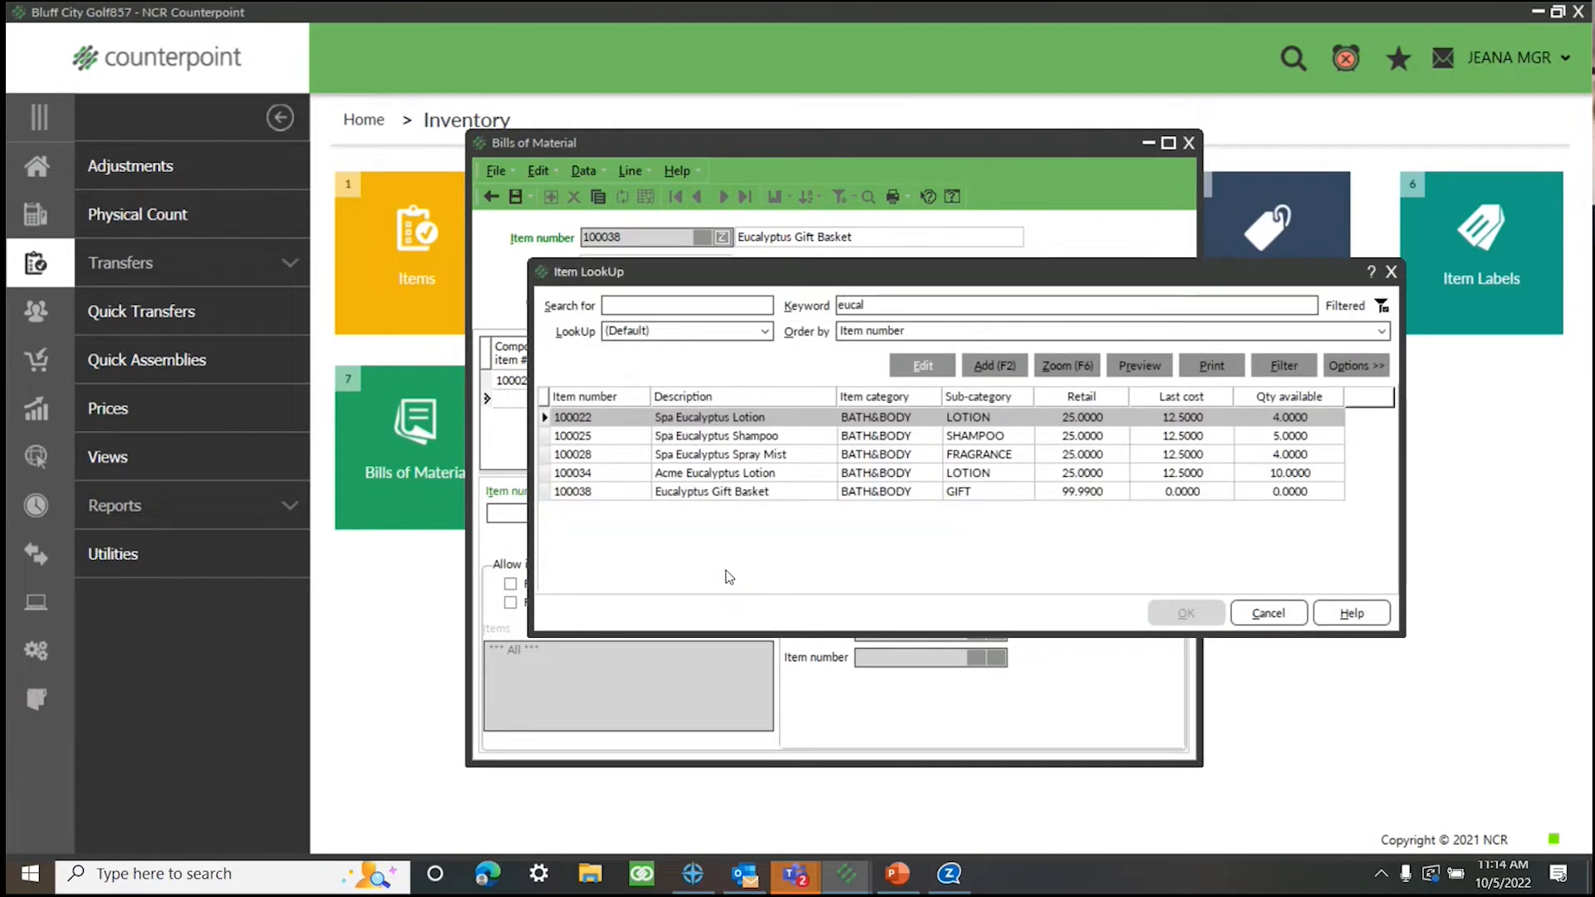
{"action": "left_click", "coordinate": [688, 438]}
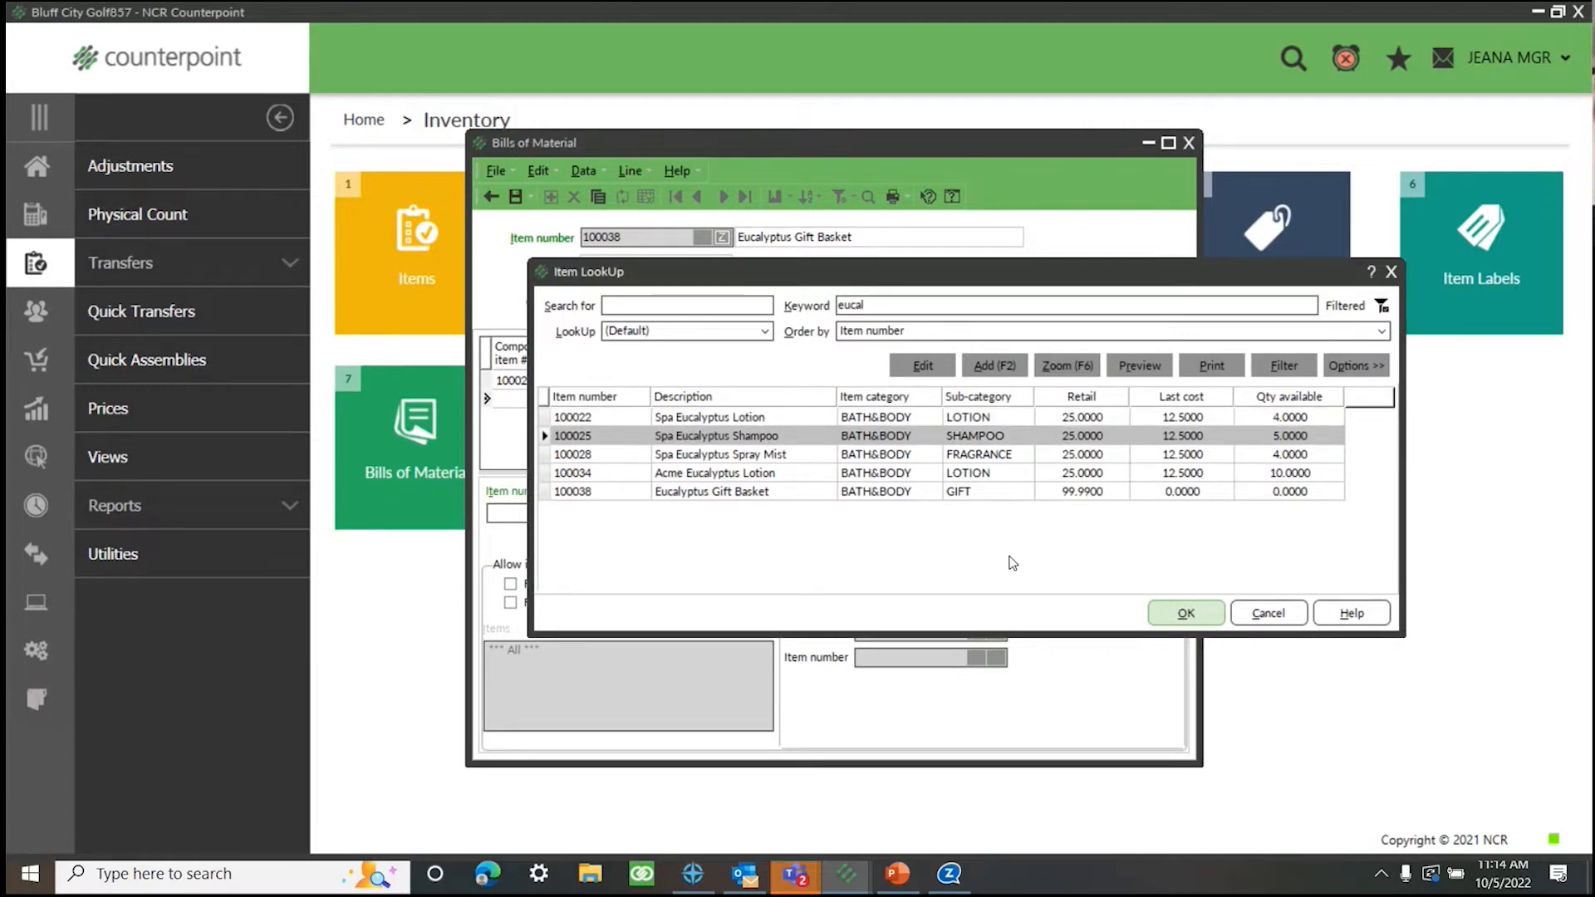
{"action": "left_click", "coordinate": [1185, 613]}
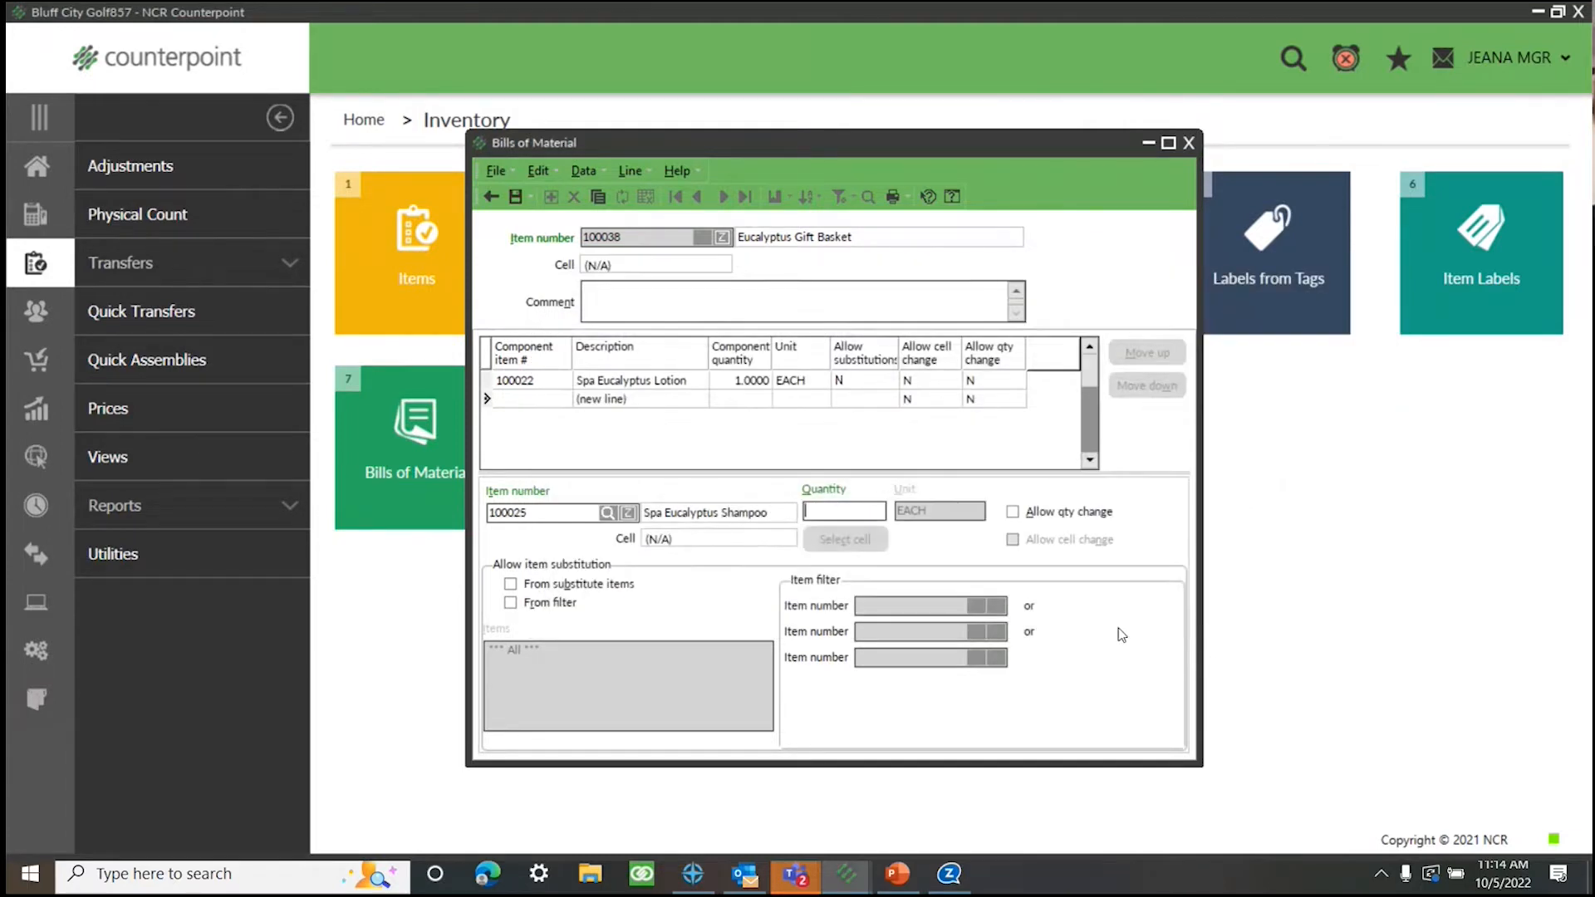
{"action": "key", "text": "Tab"}
{"action": "key", "text": "Tab"}
{"action": "key", "text": "Tab"}
{"action": "key", "text": "Tab"}
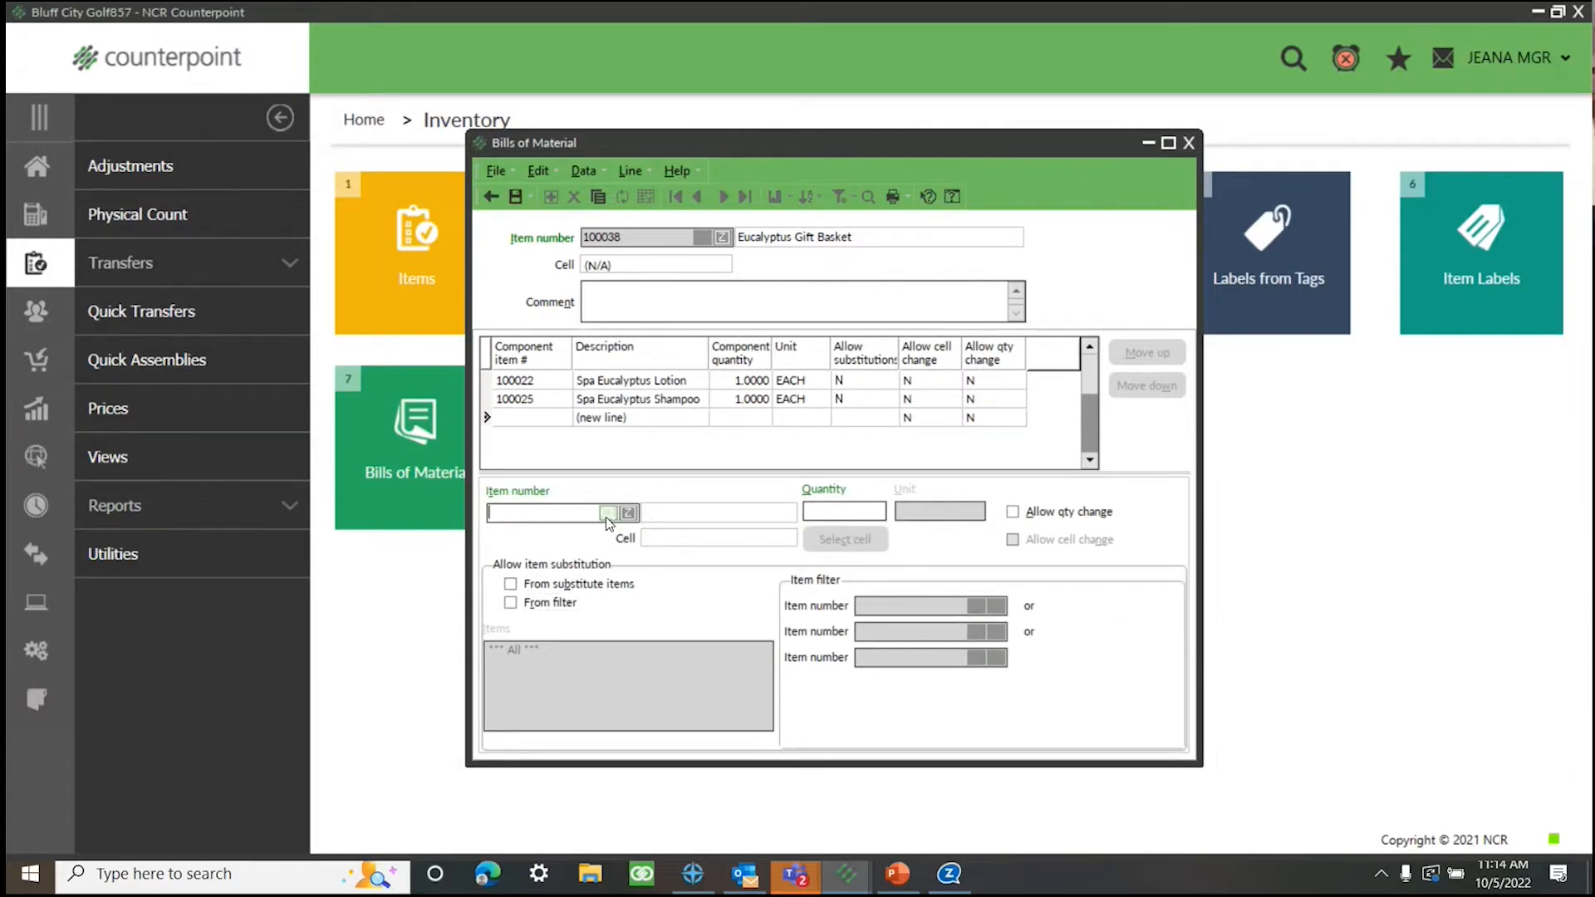
Add Spa Eucalyptus Spray Mist from the item lookup as a component with quantity 1
{"action": "key", "text": "Tab"}
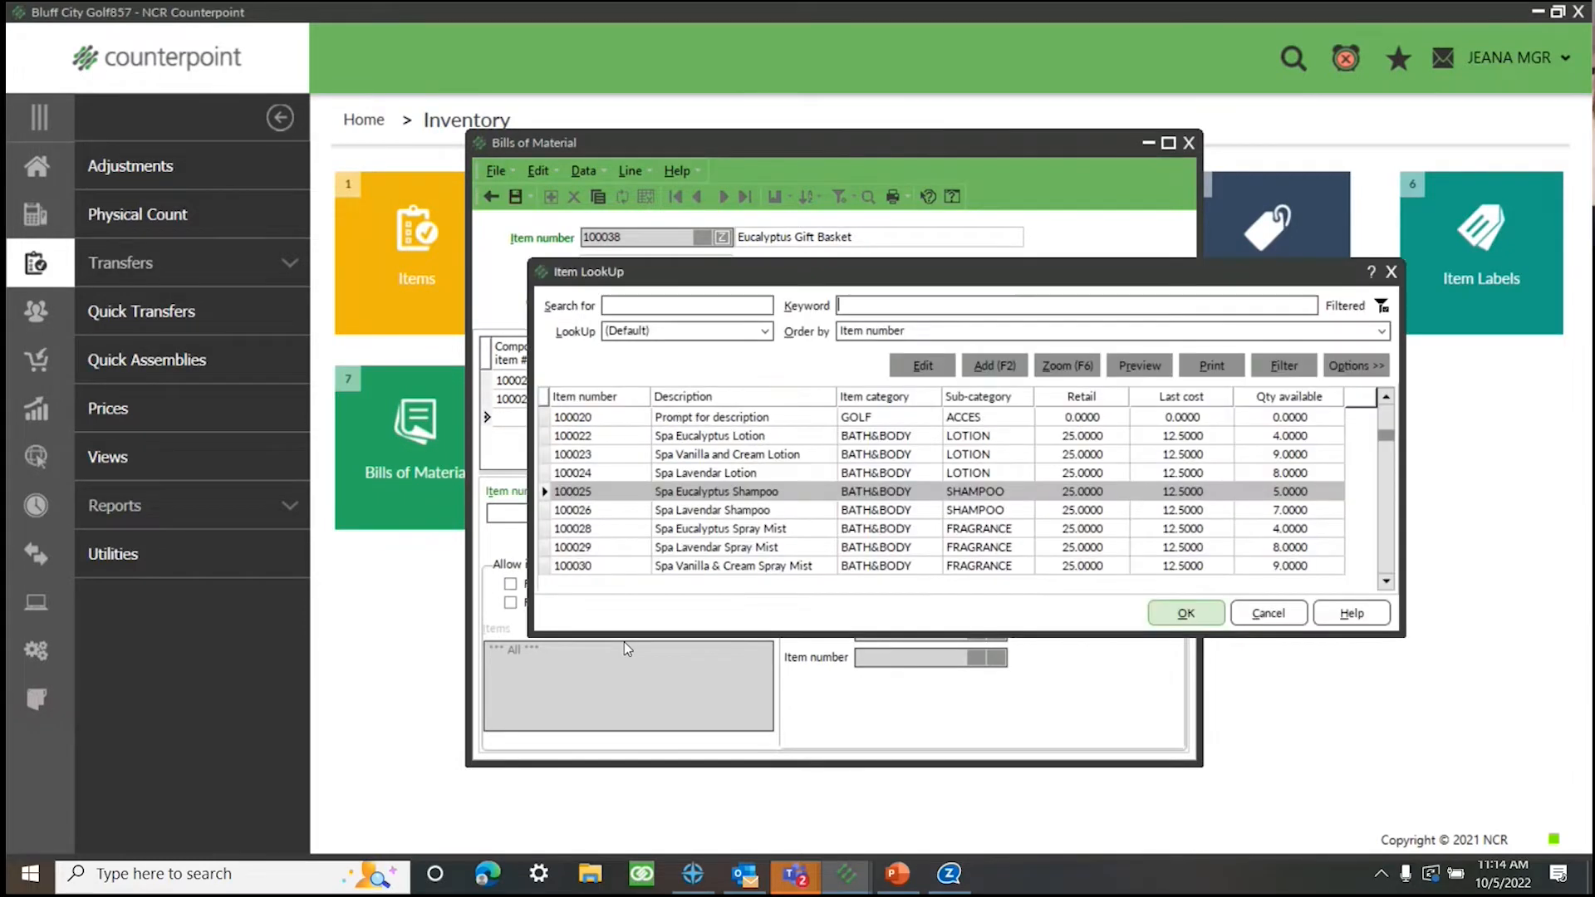
{"action": "left_click", "coordinate": [766, 529]}
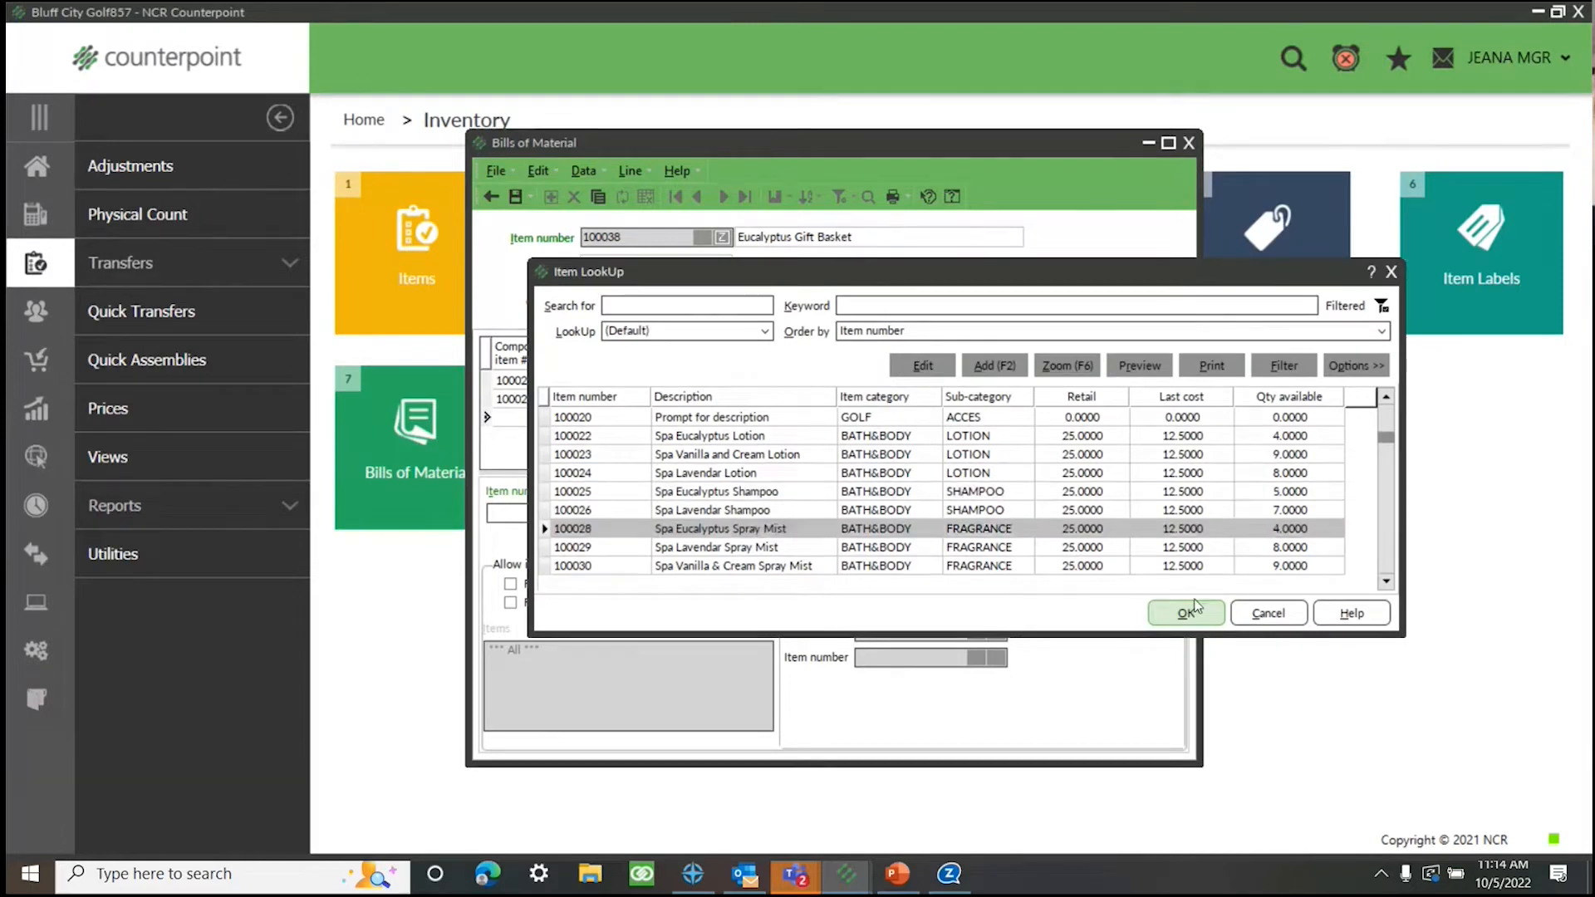
{"action": "left_click", "coordinate": [1186, 613]}
{"action": "type", "text": "1"}
{"action": "key", "text": "Tab"}
{"action": "key", "text": "Tab"}
{"action": "key", "text": "Tab"}
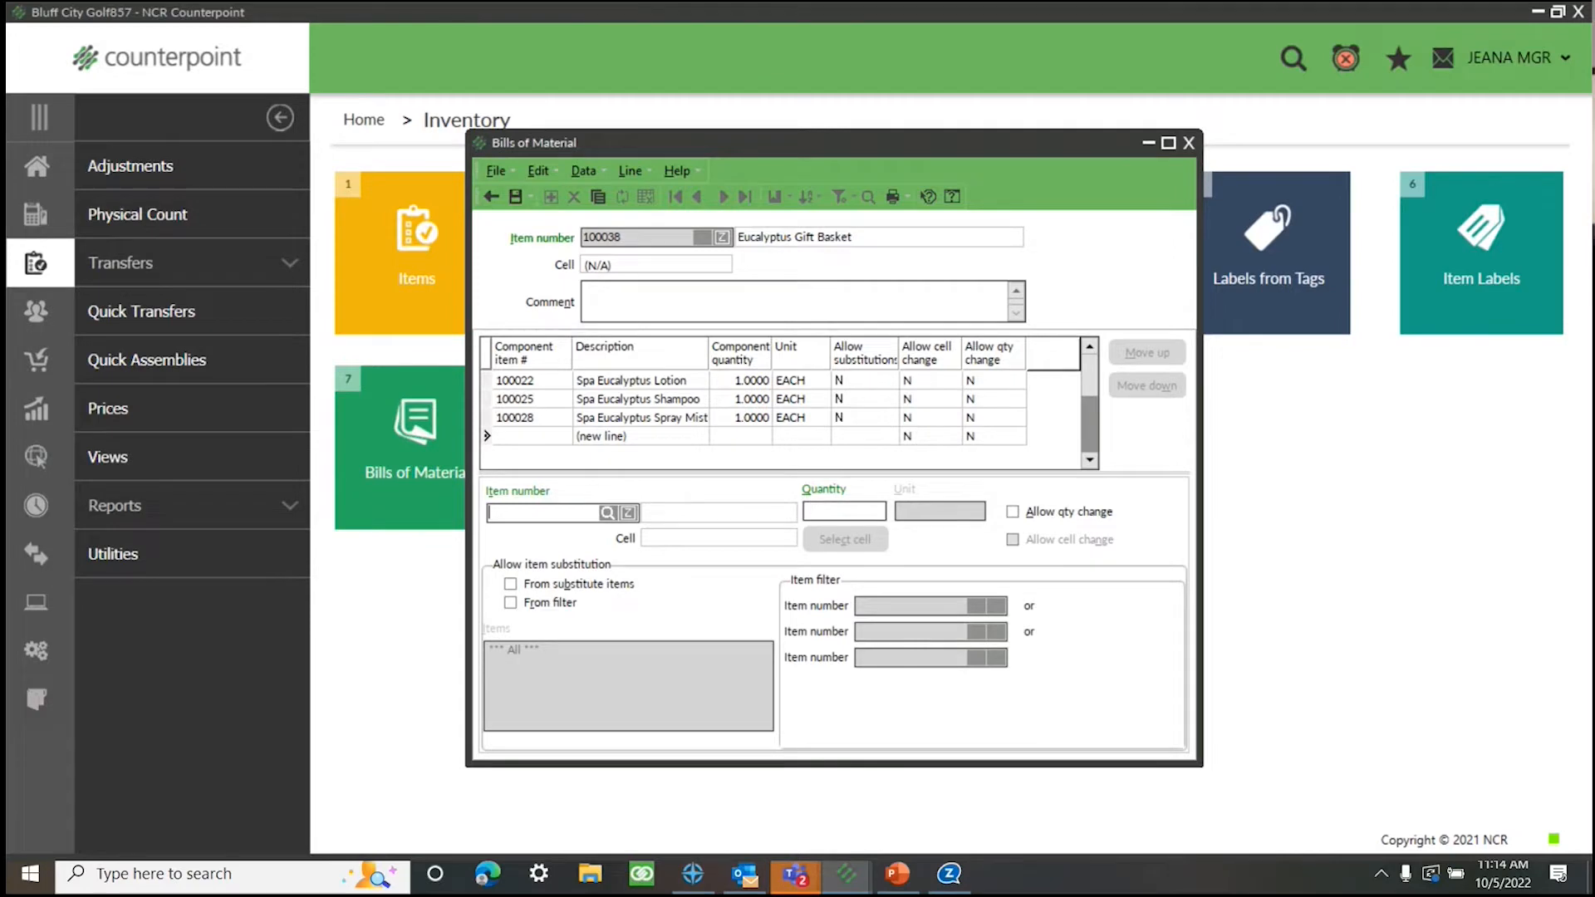
Look up items with the keyword "basket" and add Mix and Match Gift Basket as a component with quantity 1
{"action": "left_click", "coordinate": [607, 511]}
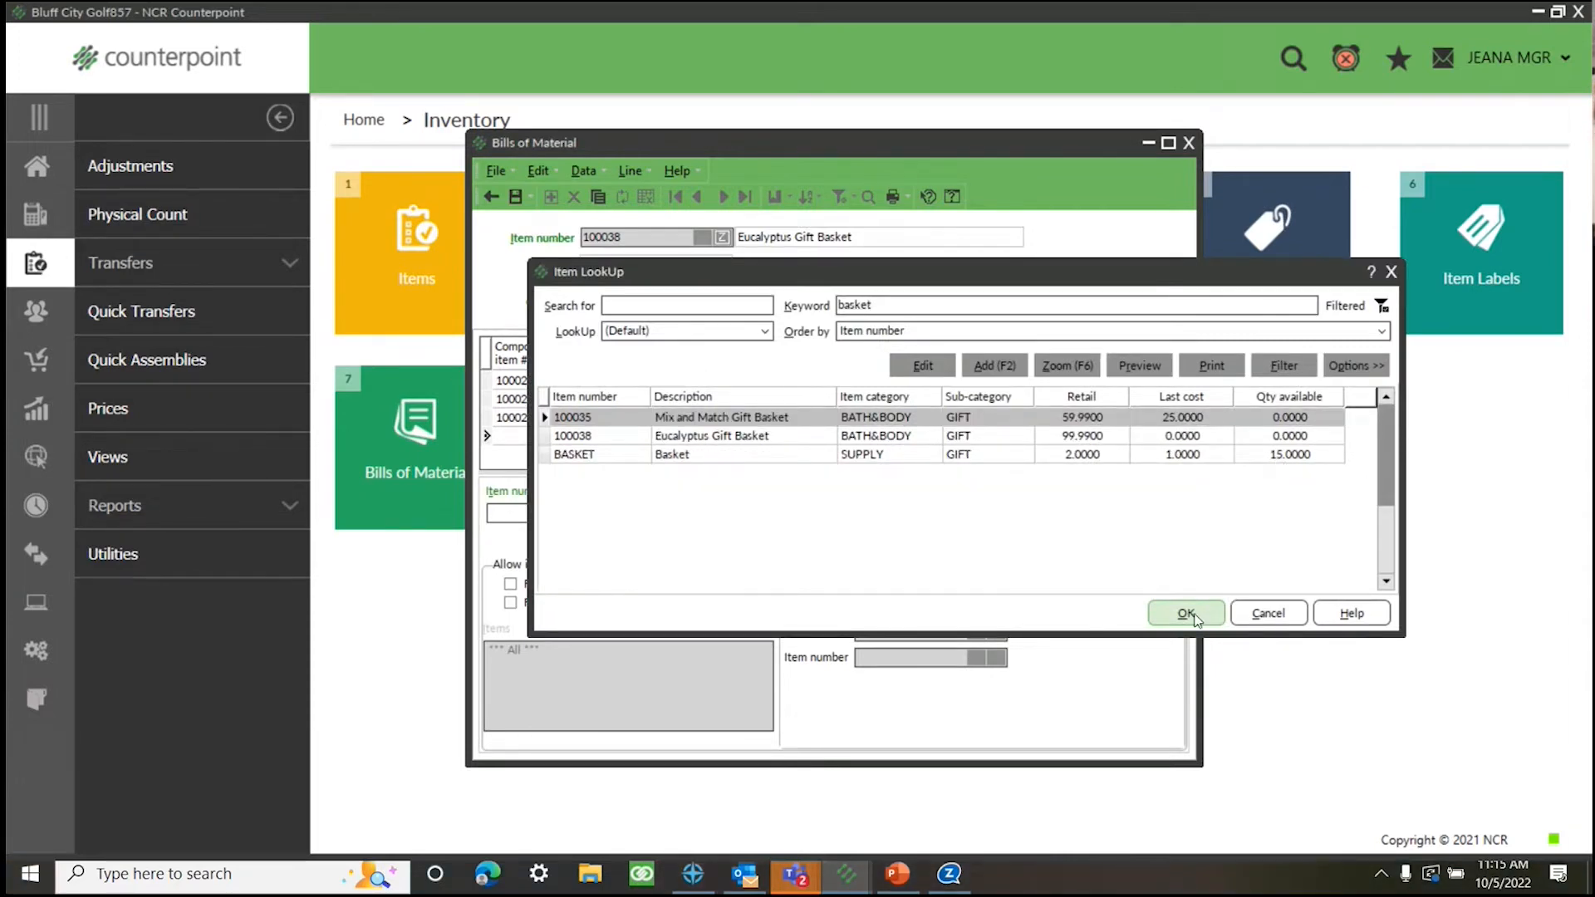
{"action": "left_click", "coordinate": [1183, 614]}
{"action": "key", "text": "Tab"}
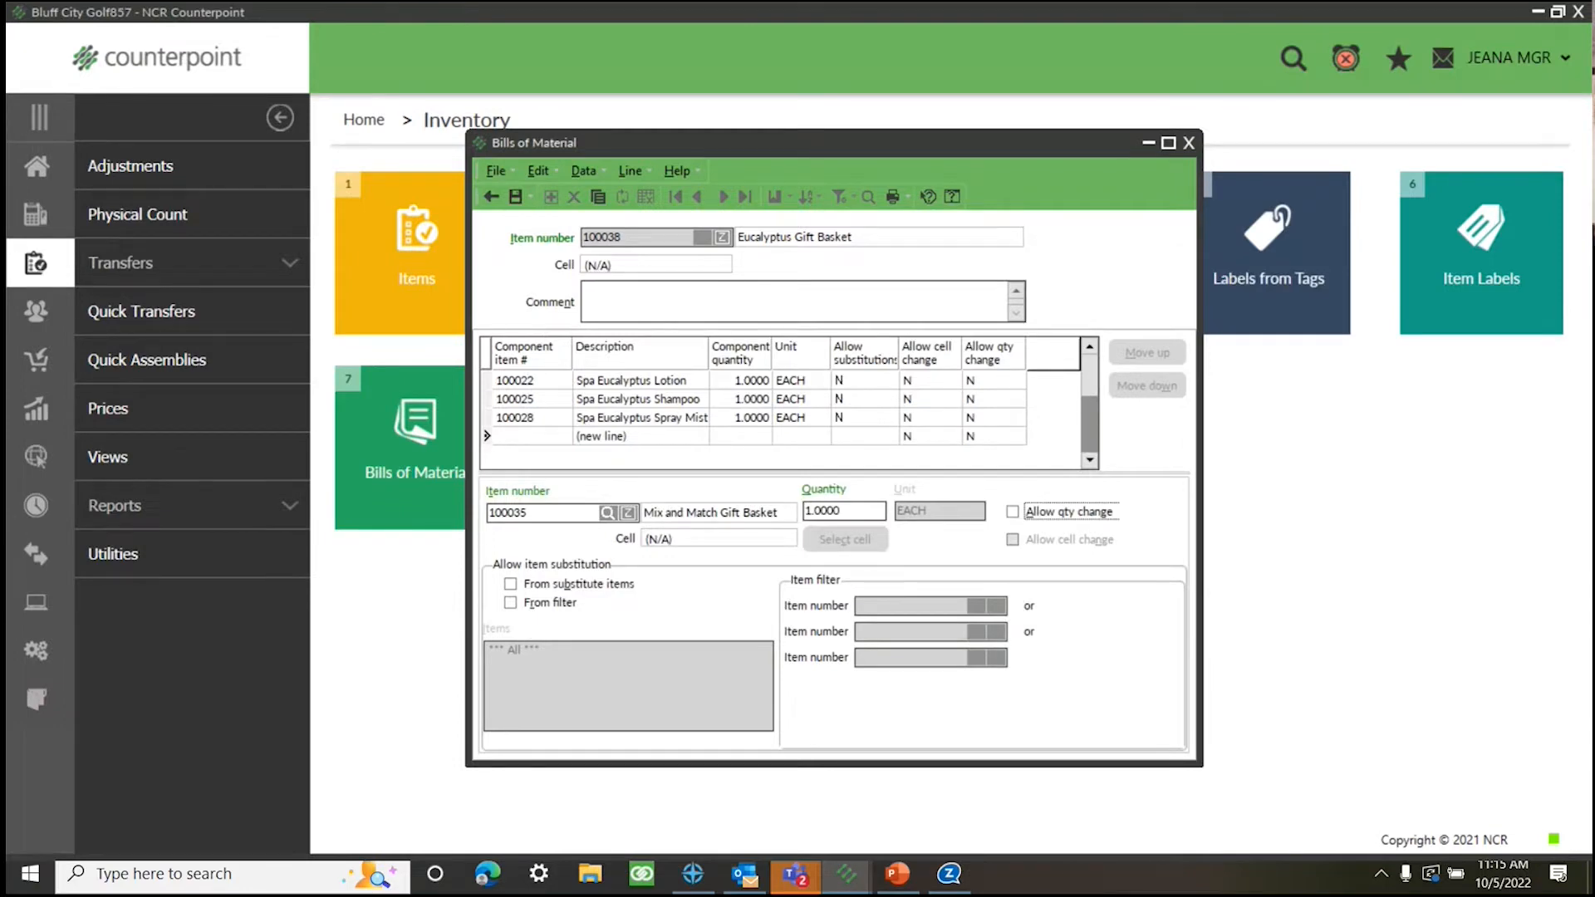
{"action": "key", "text": "Tab"}
{"action": "key", "text": "Tab"}
{"action": "key", "text": "Tab"}
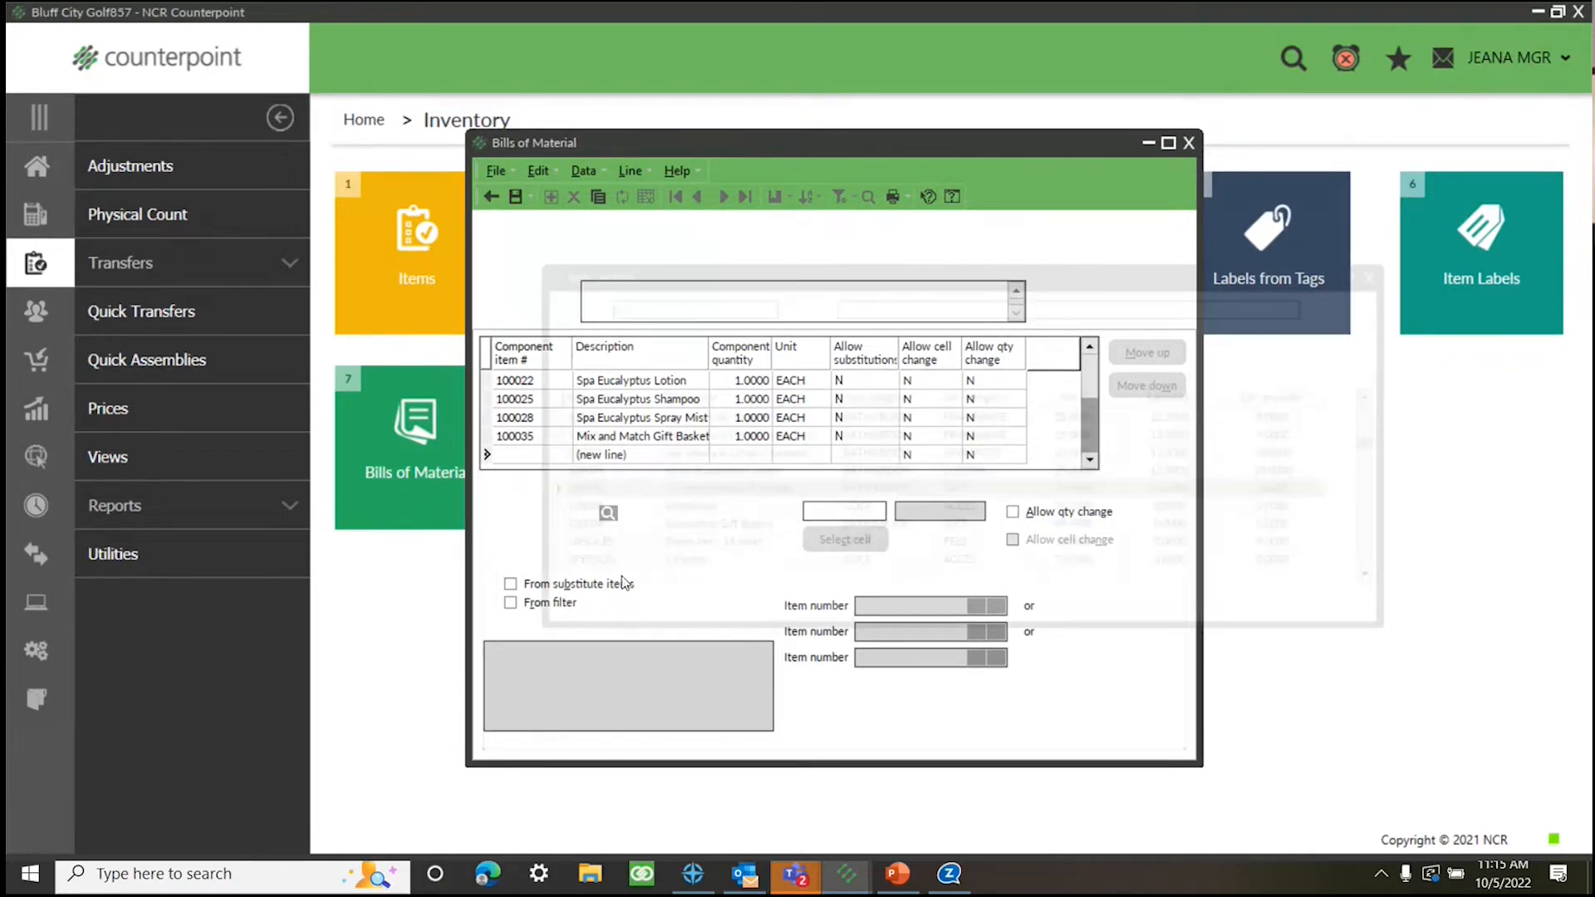
Add Ribbon as a component with quantity 1, finding it with the keyword "ribbon", and allow its quantity to be changed
{"action": "type", "text": "ribbon"}
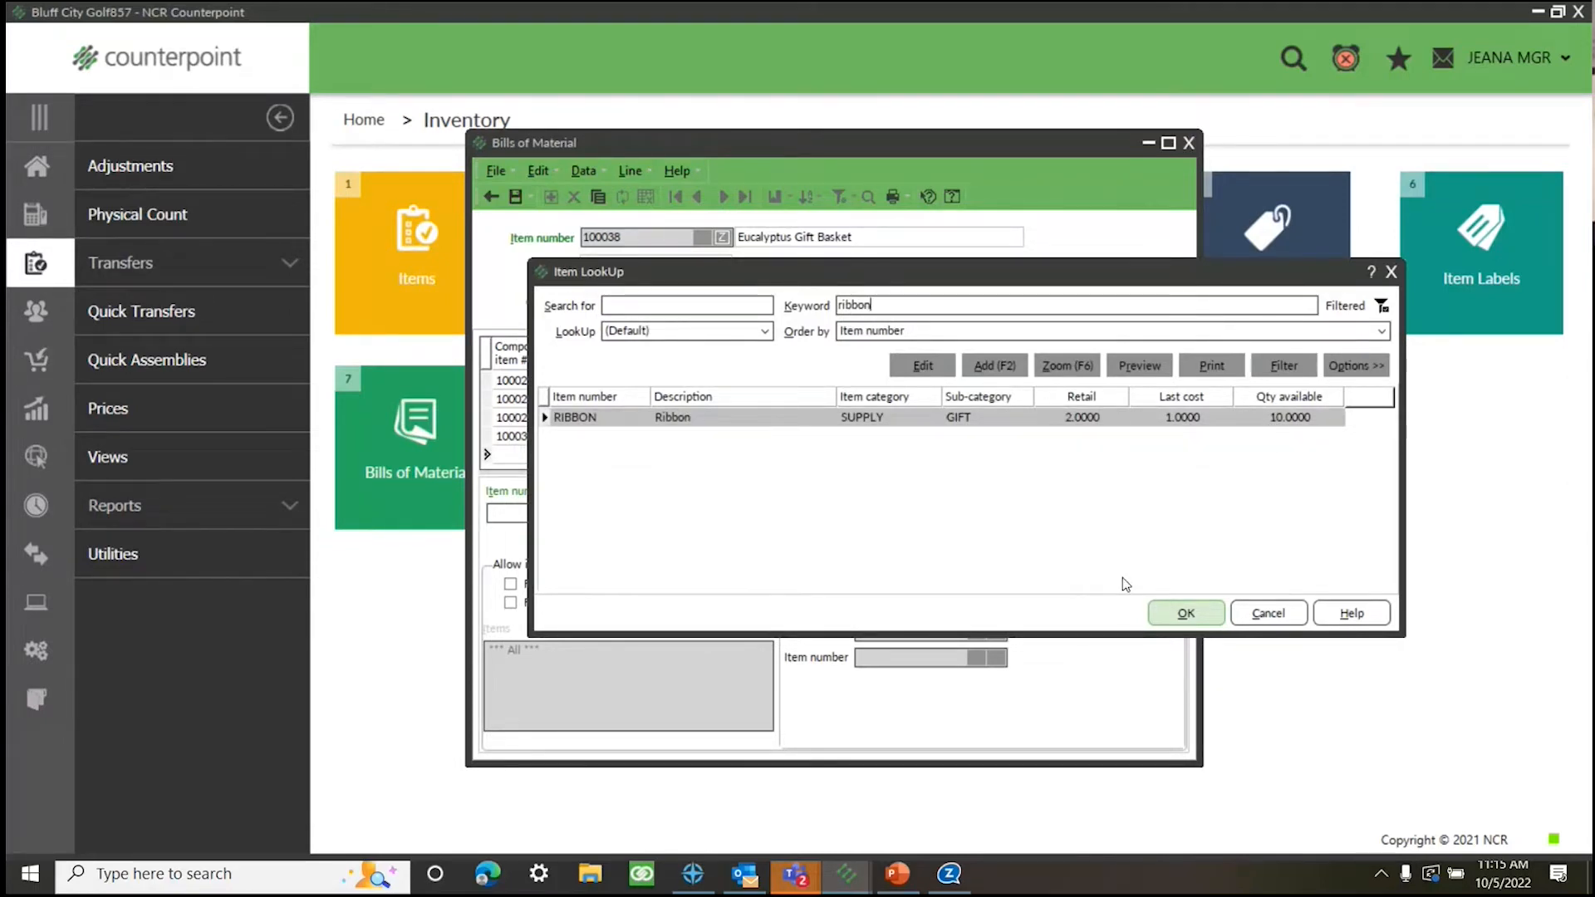
{"action": "left_click", "coordinate": [1190, 615]}
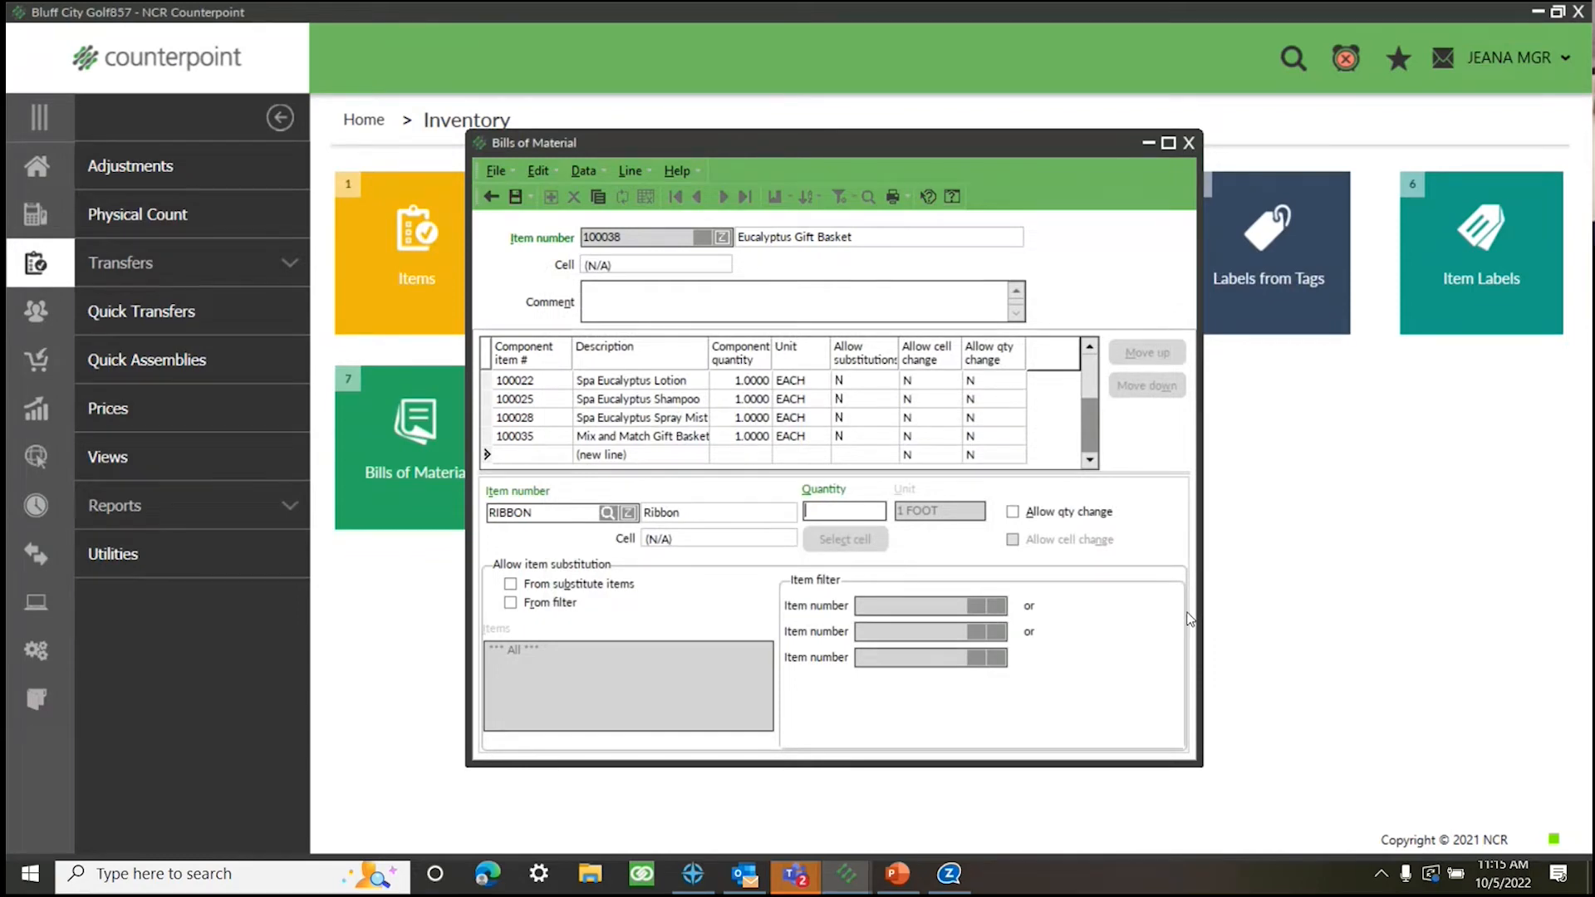
{"action": "type", "text": "1"}
{"action": "left_click", "coordinate": [1012, 512]}
Select the Spa Eucalyptus Lotion component line and allow item substitution from its substitute items
{"action": "scroll", "coordinate": [582, 396], "scroll_direction": "up", "scroll_amount": 1}
{"action": "left_click", "coordinate": [585, 400]}
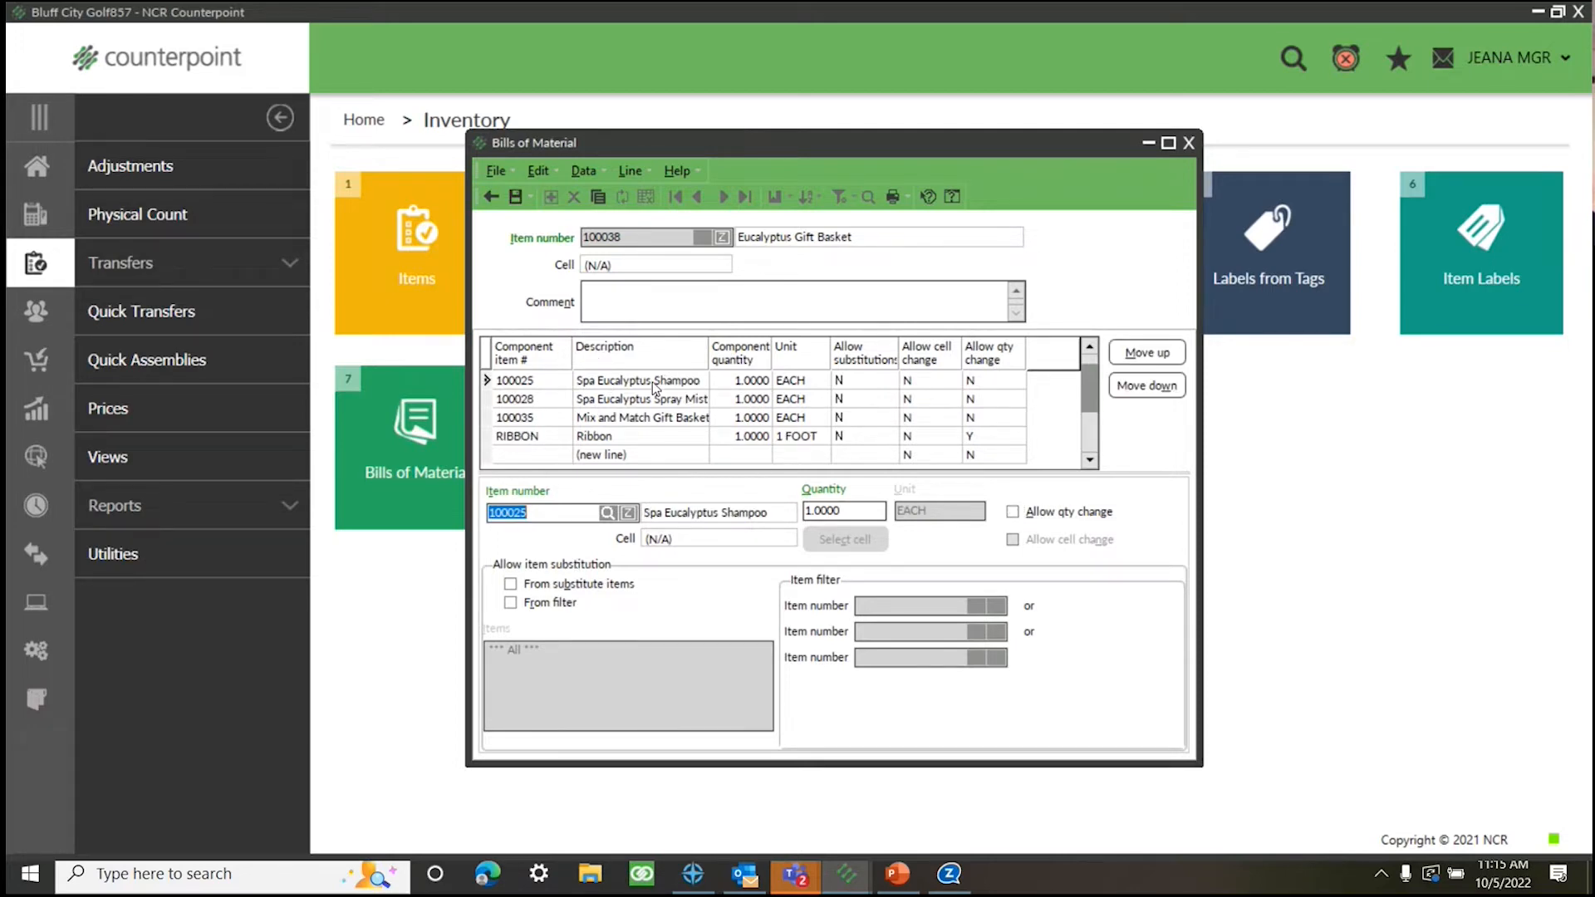
{"action": "left_click", "coordinate": [1089, 346]}
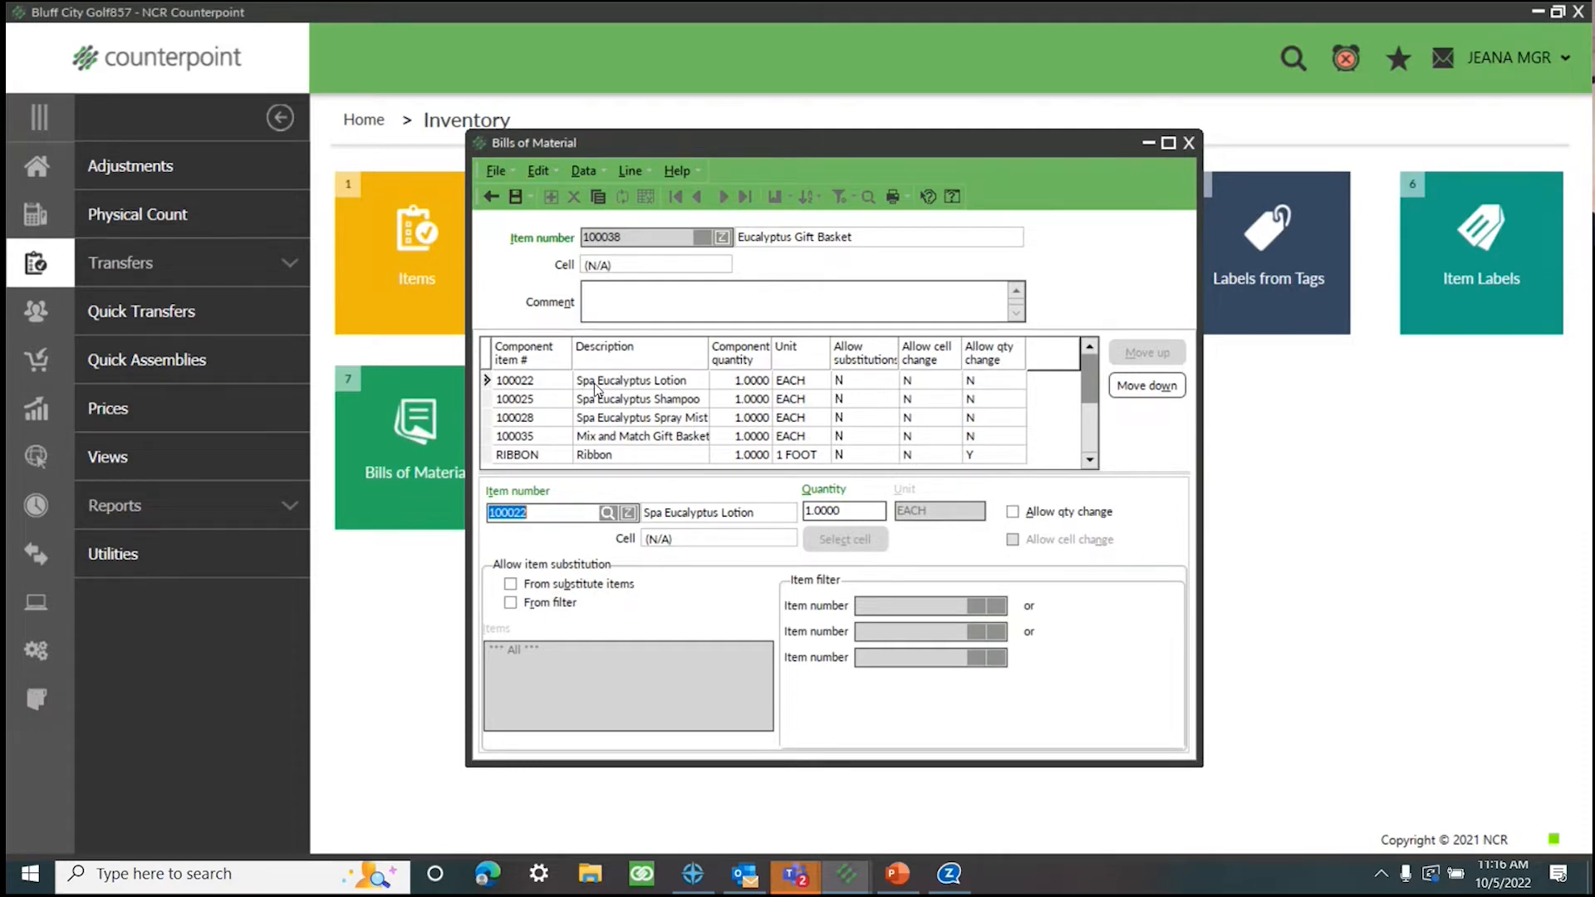
{"action": "left_click", "coordinate": [511, 585]}
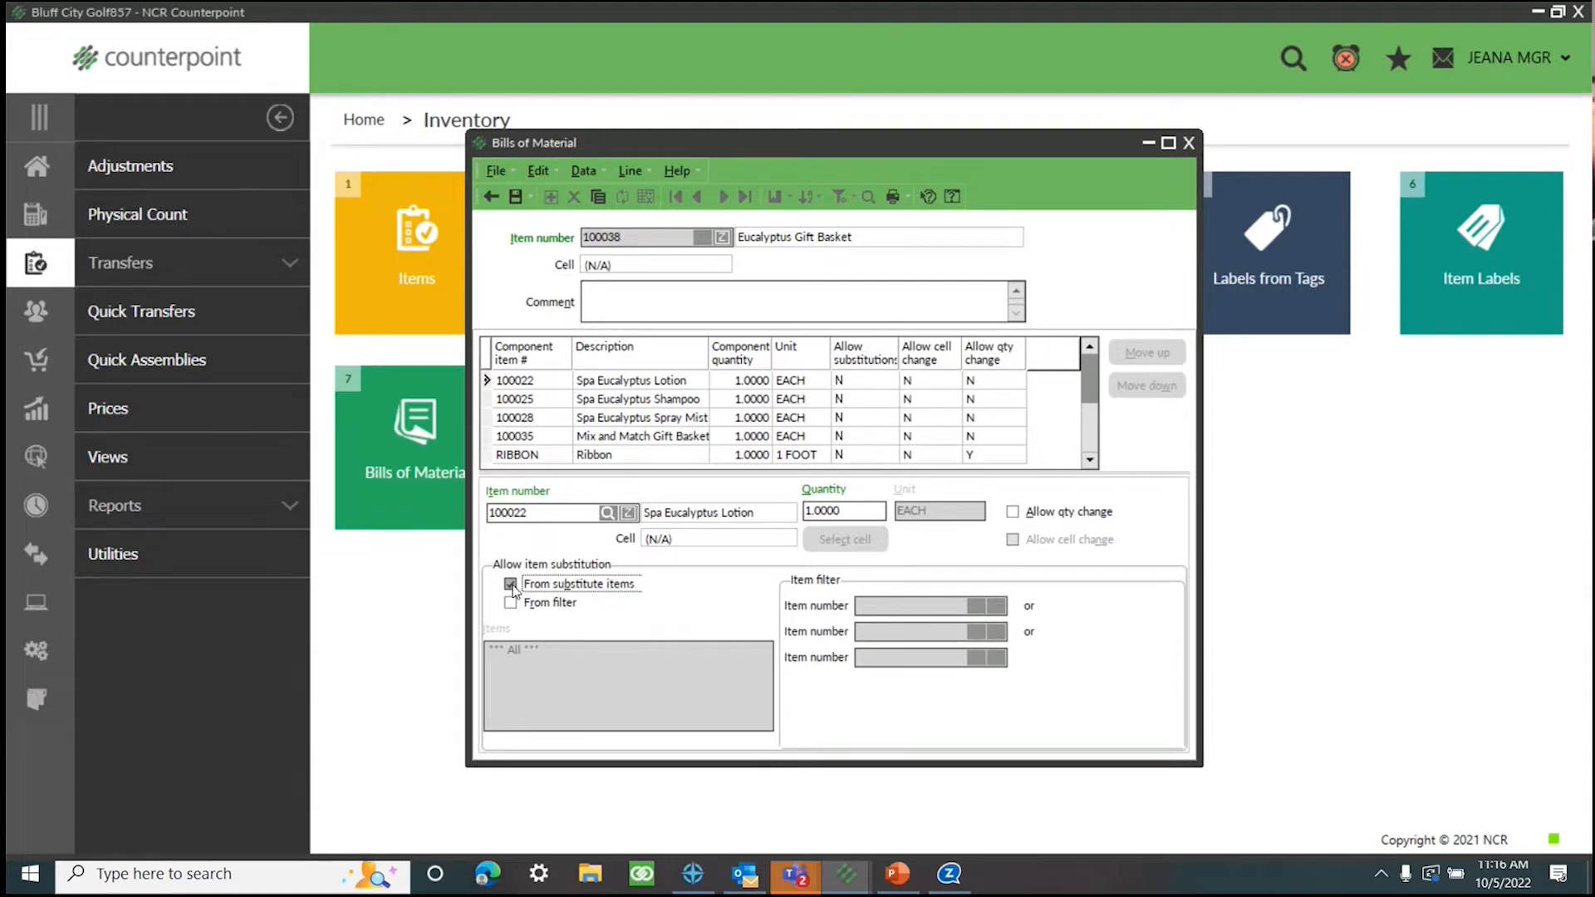
Open the Spa Eucalyptus Lotion item record from the item lookup and view its substitute items
{"action": "left_click", "coordinate": [608, 515]}
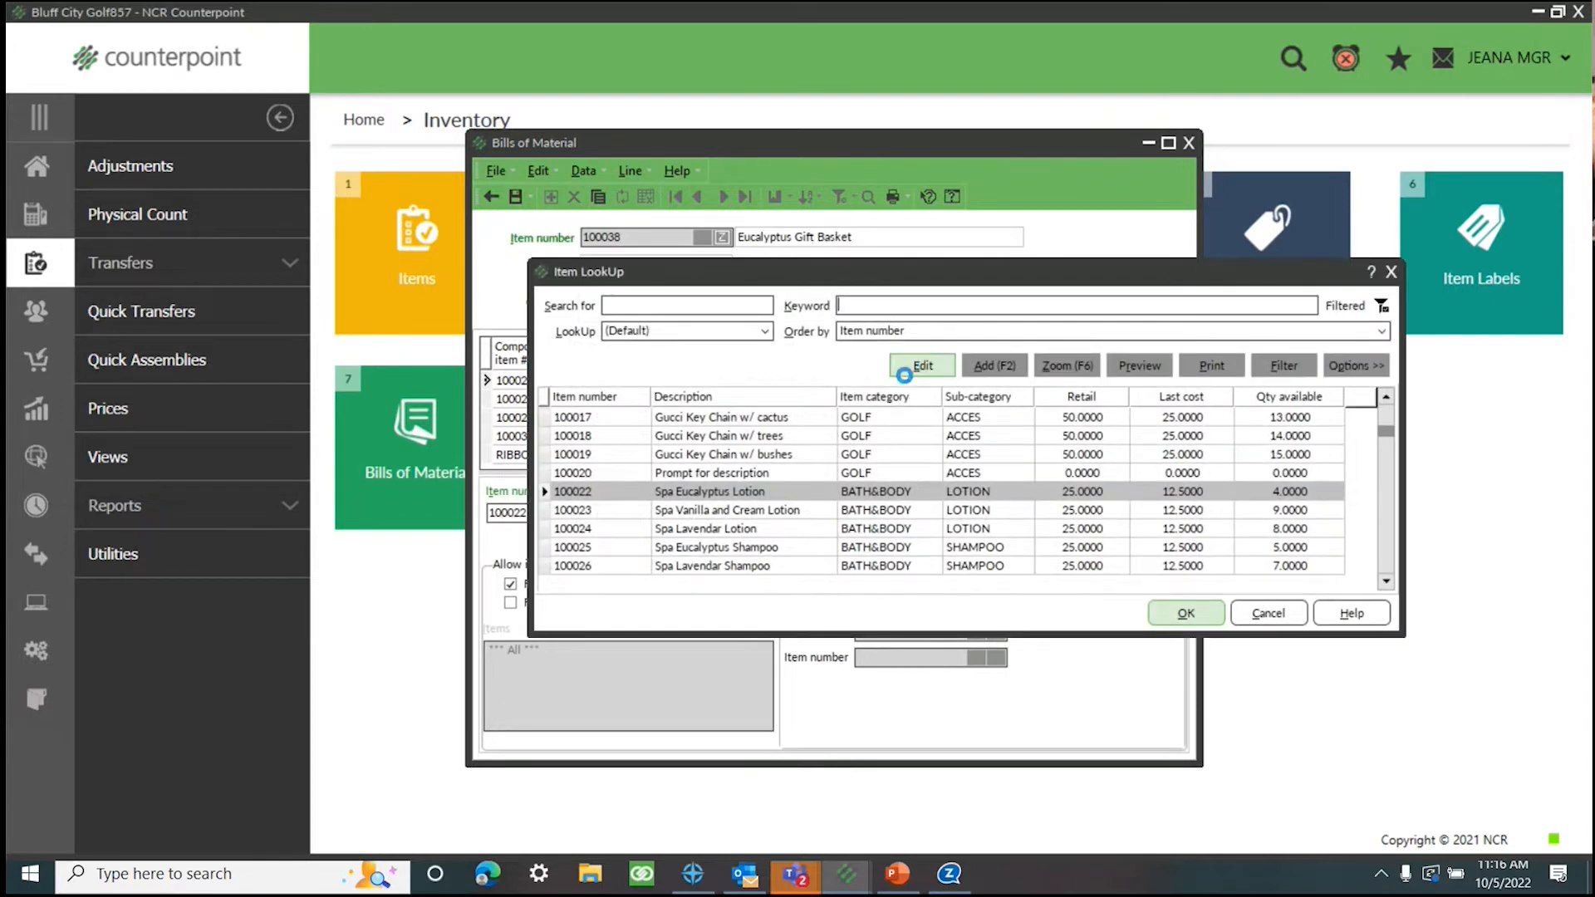
{"action": "left_click", "coordinate": [914, 371]}
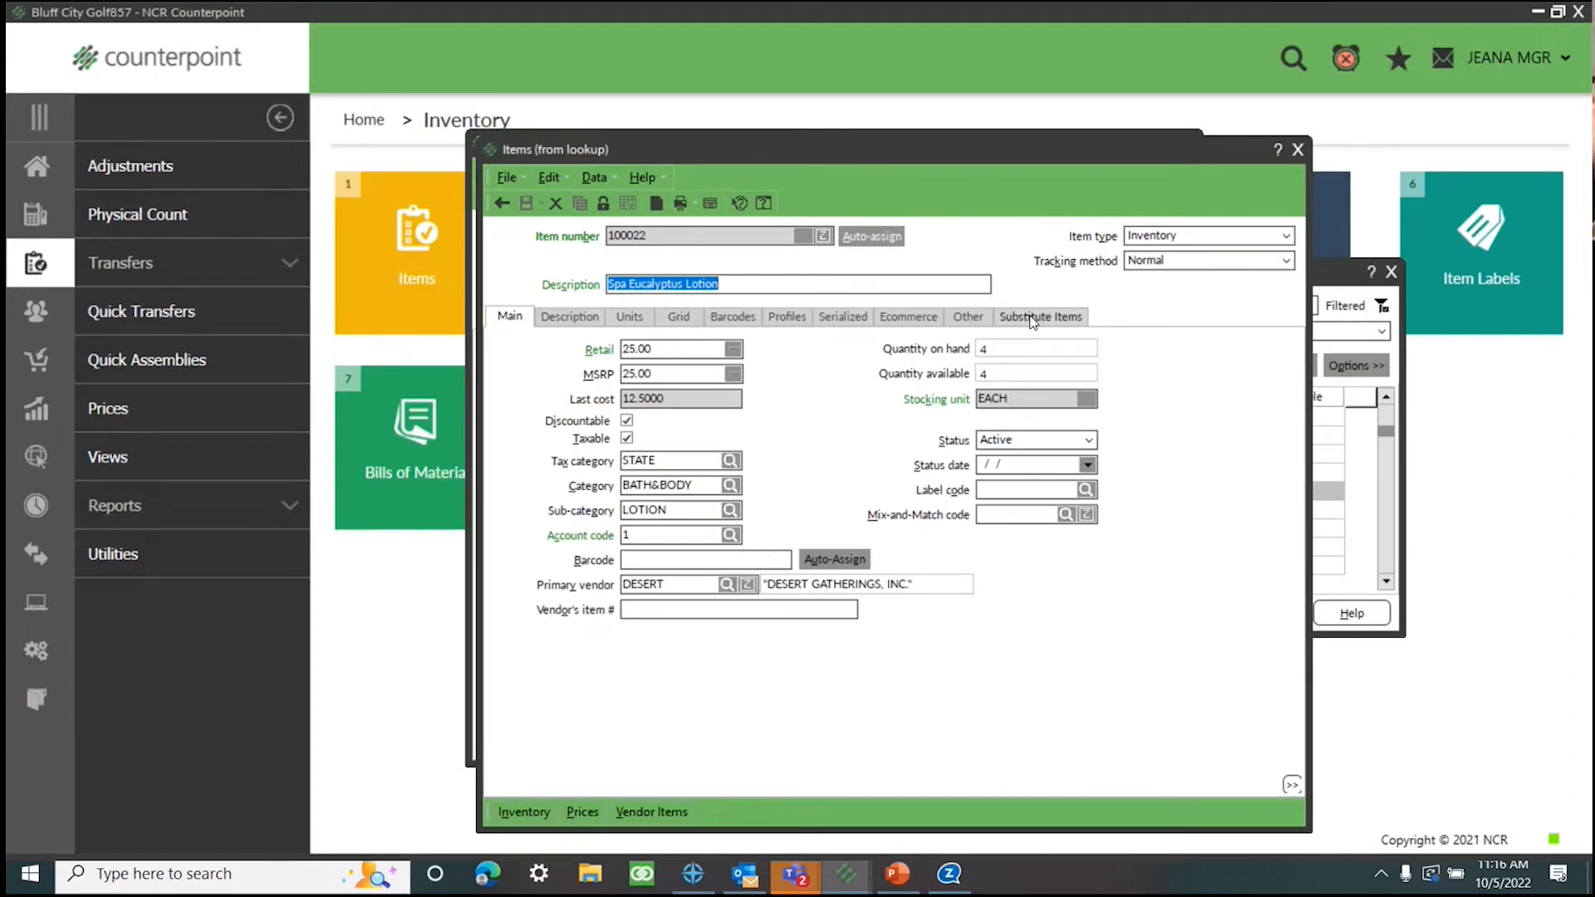
{"action": "left_click", "coordinate": [1033, 320]}
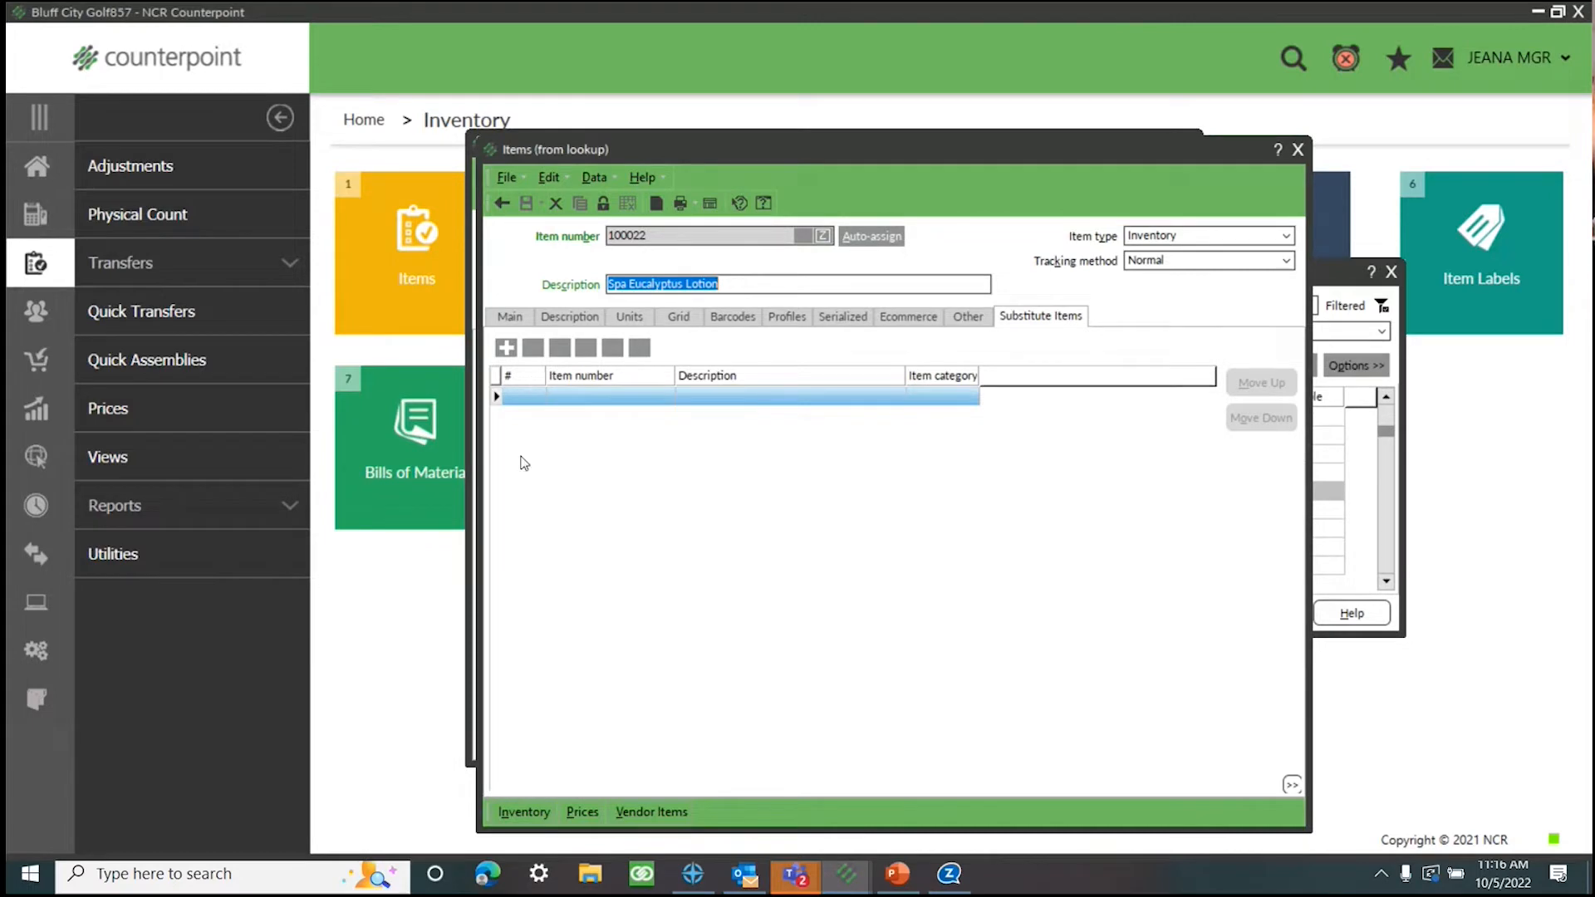
{"action": "left_click", "coordinate": [1296, 156]}
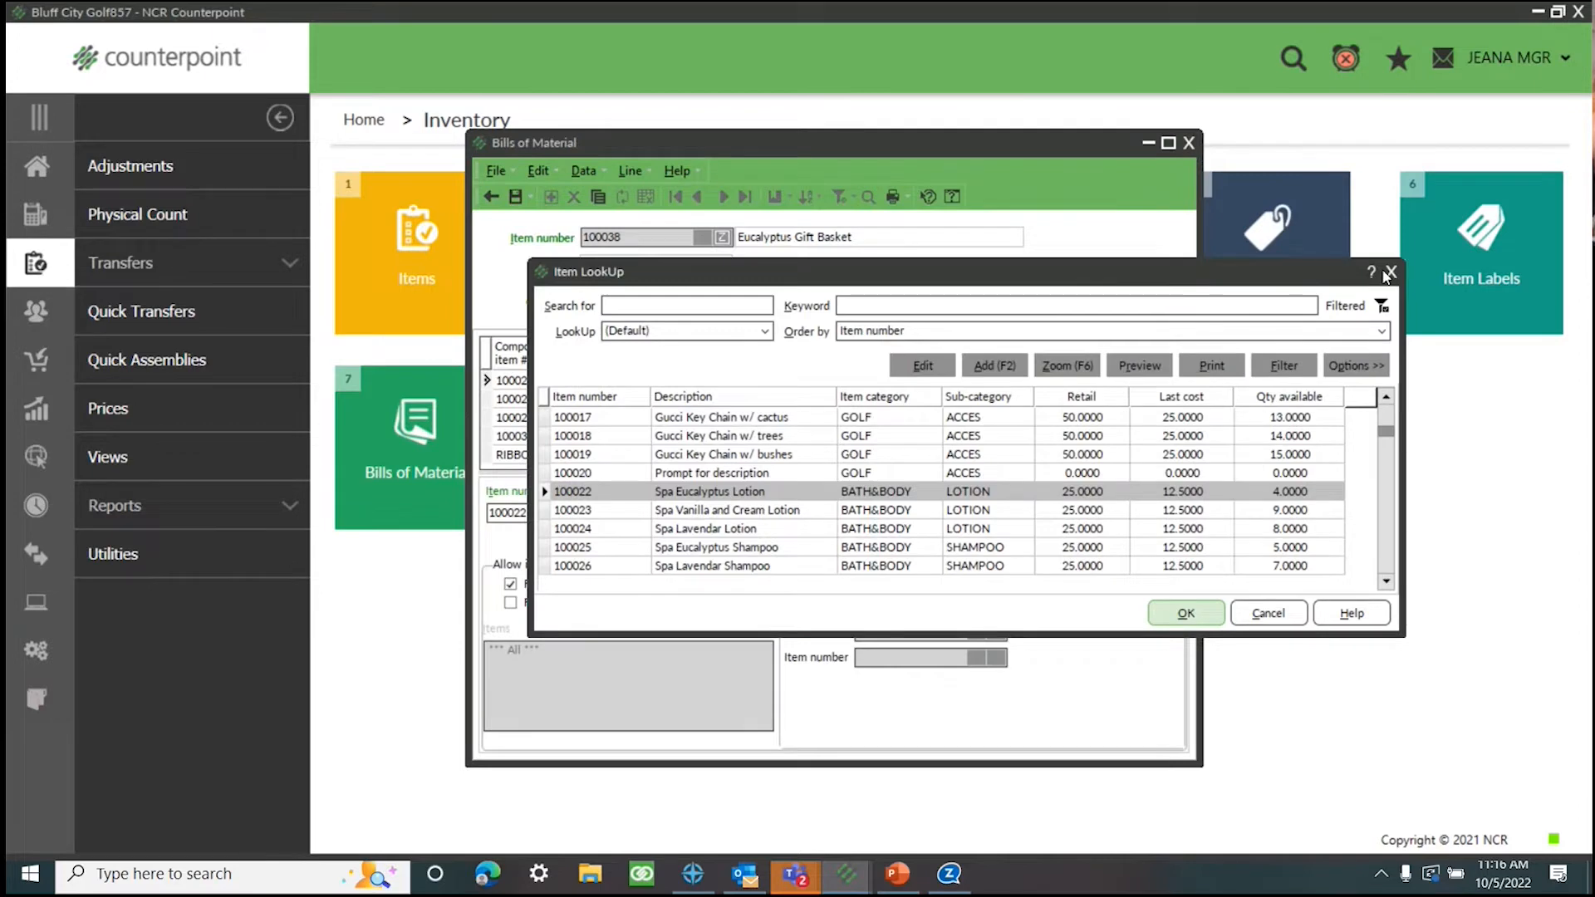
{"action": "left_click", "coordinate": [1392, 272]}
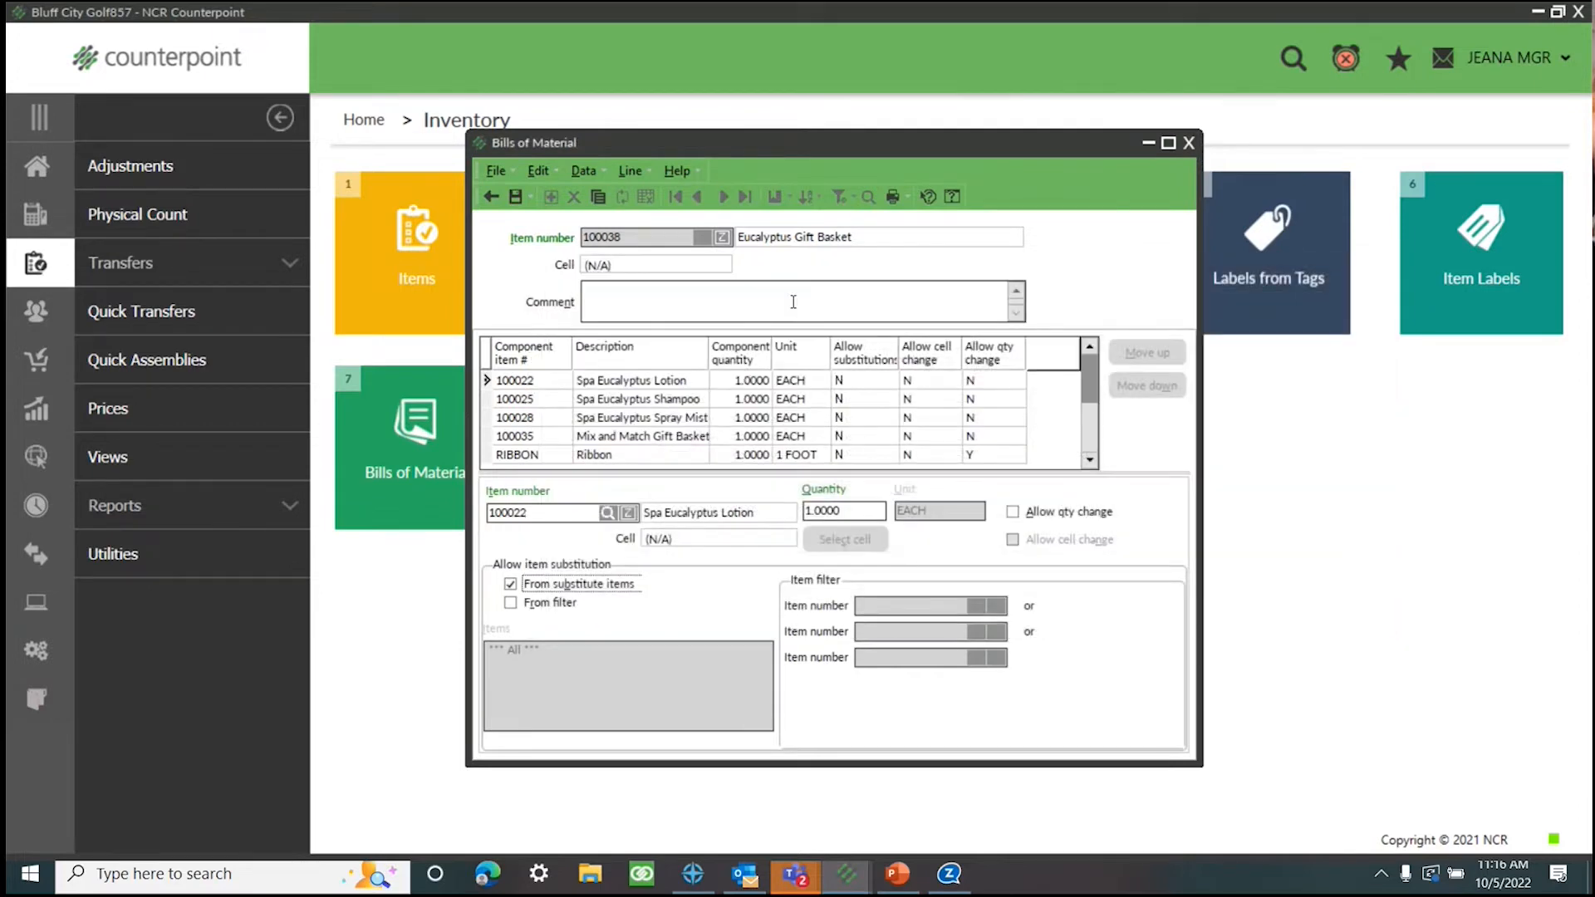
Switch the lotion's substitution to a filter on item 100034, found with the keyword "acme", then save and close the bill of material
{"action": "left_click", "coordinate": [511, 585]}
{"action": "left_click", "coordinate": [510, 602]}
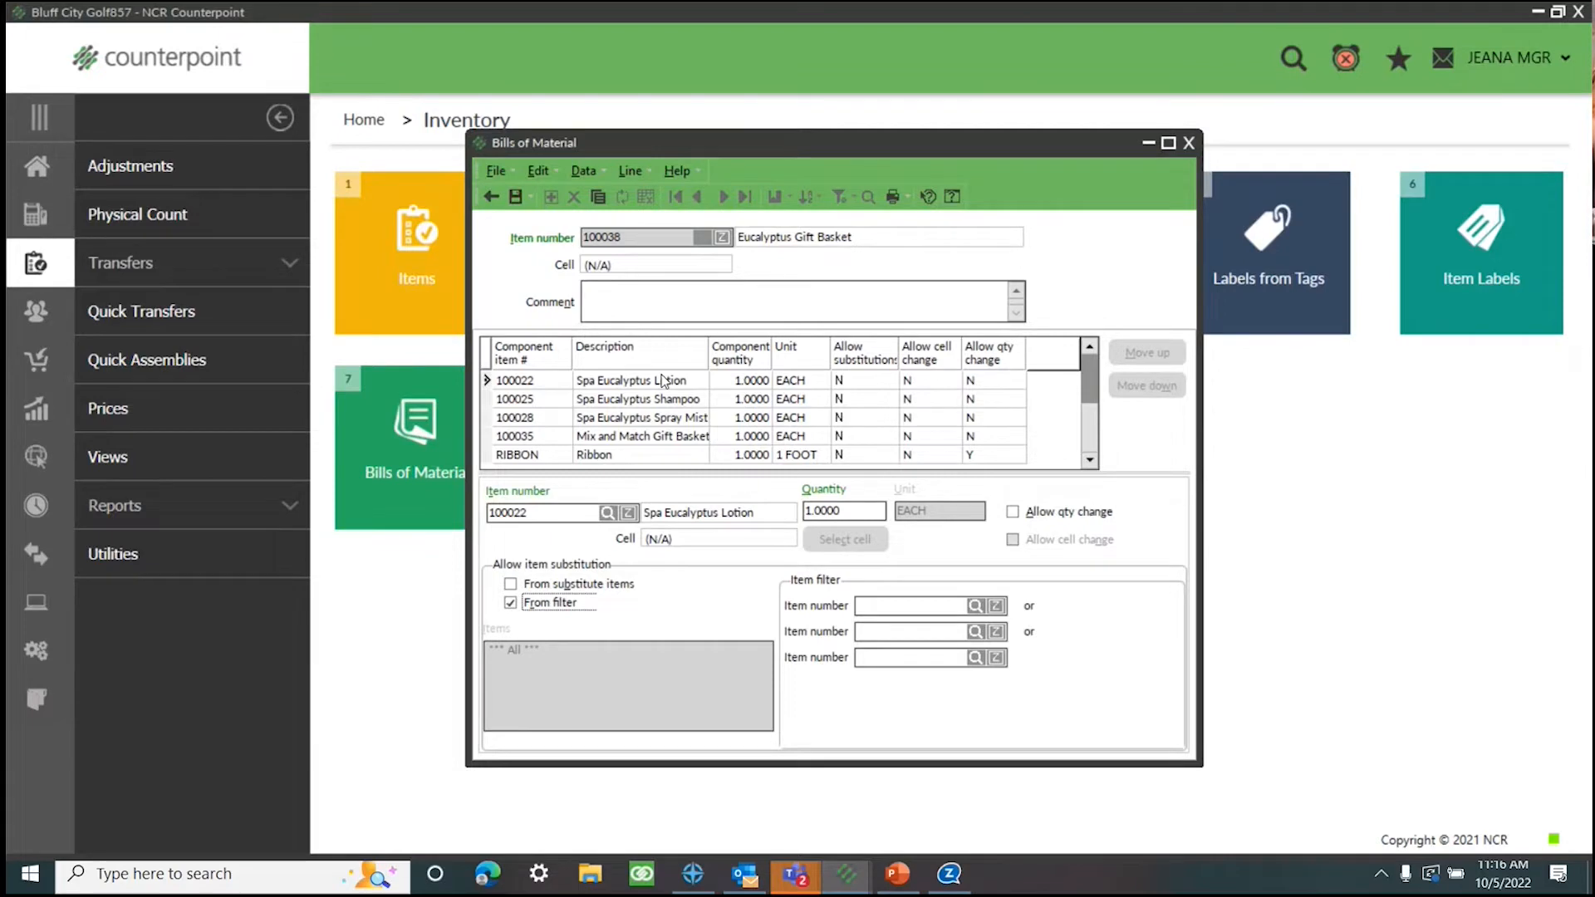
{"action": "left_click", "coordinate": [977, 606]}
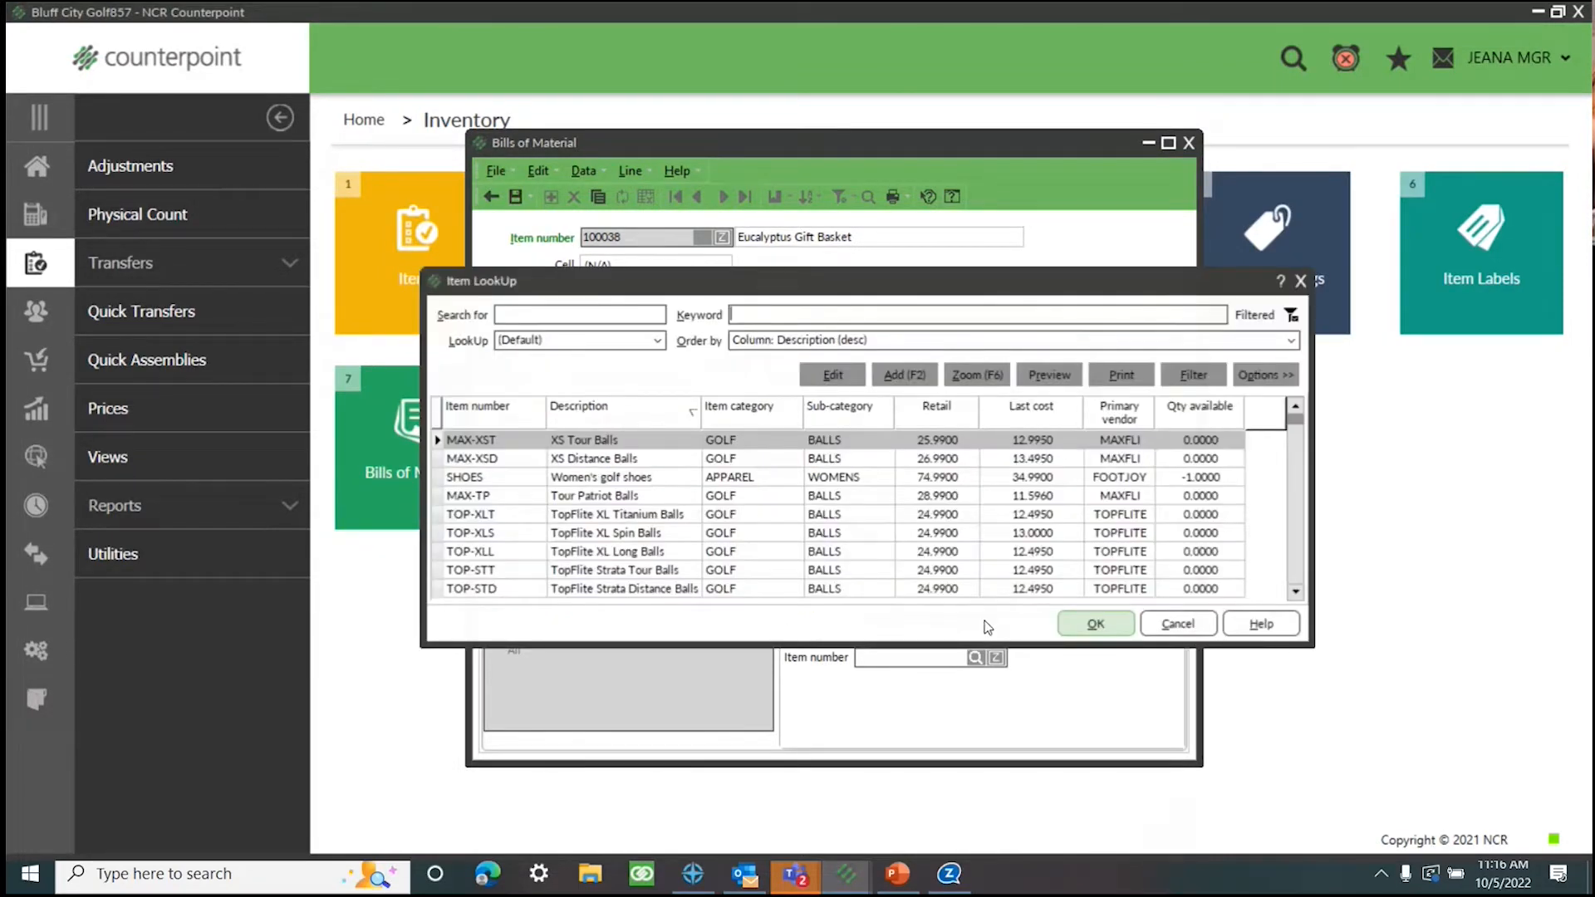
{"action": "type", "text": "acme"}
{"action": "left_click", "coordinate": [1096, 624]}
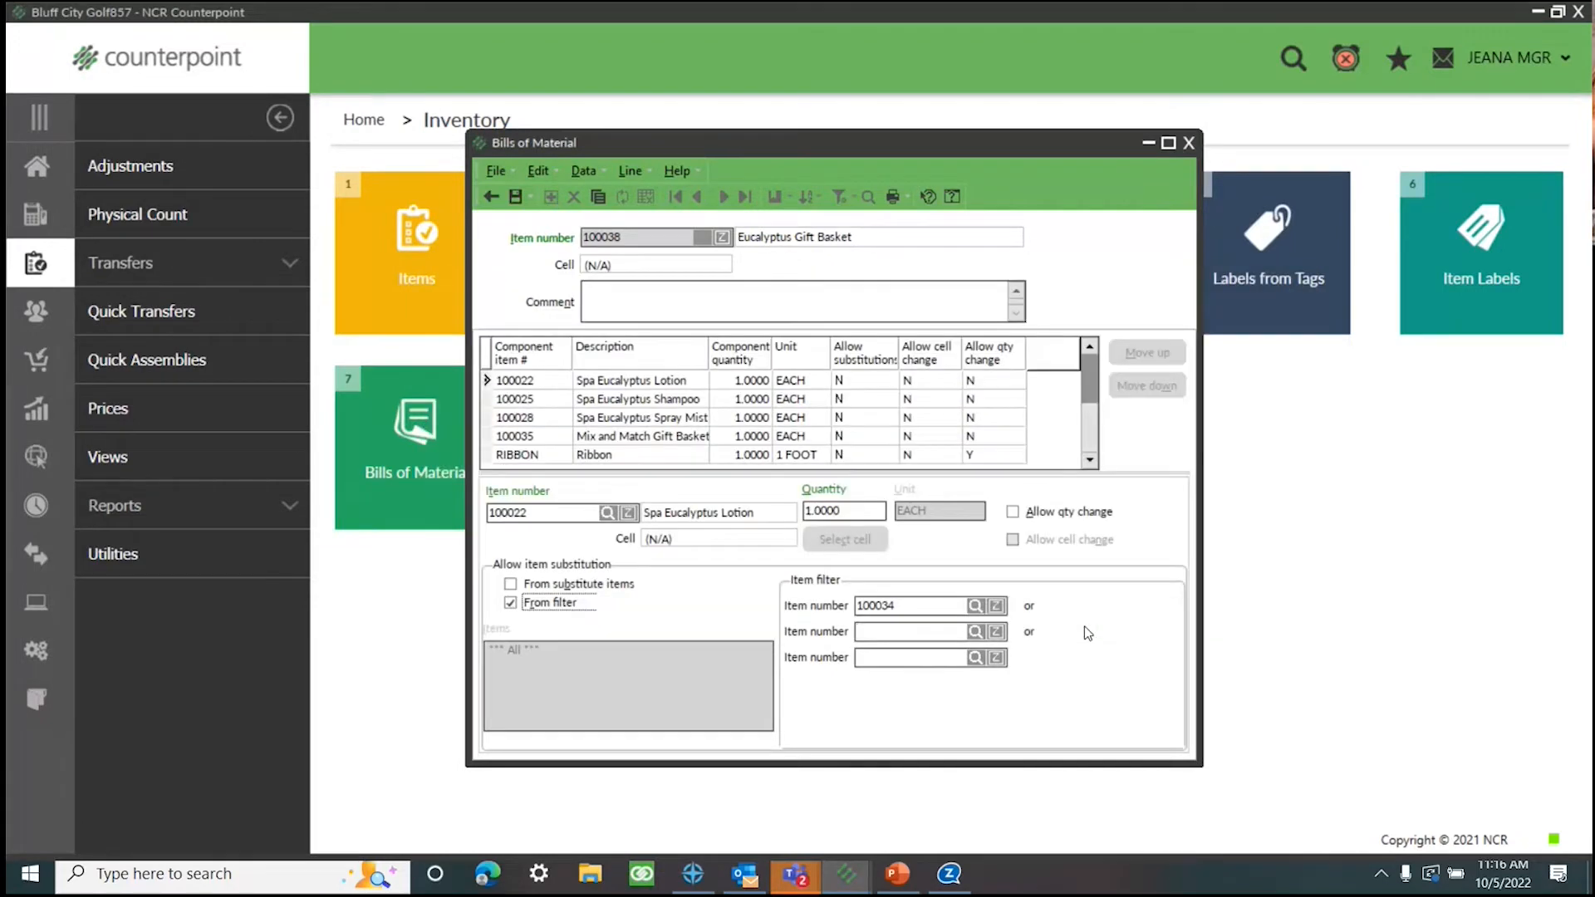
{"action": "left_click", "coordinate": [515, 197]}
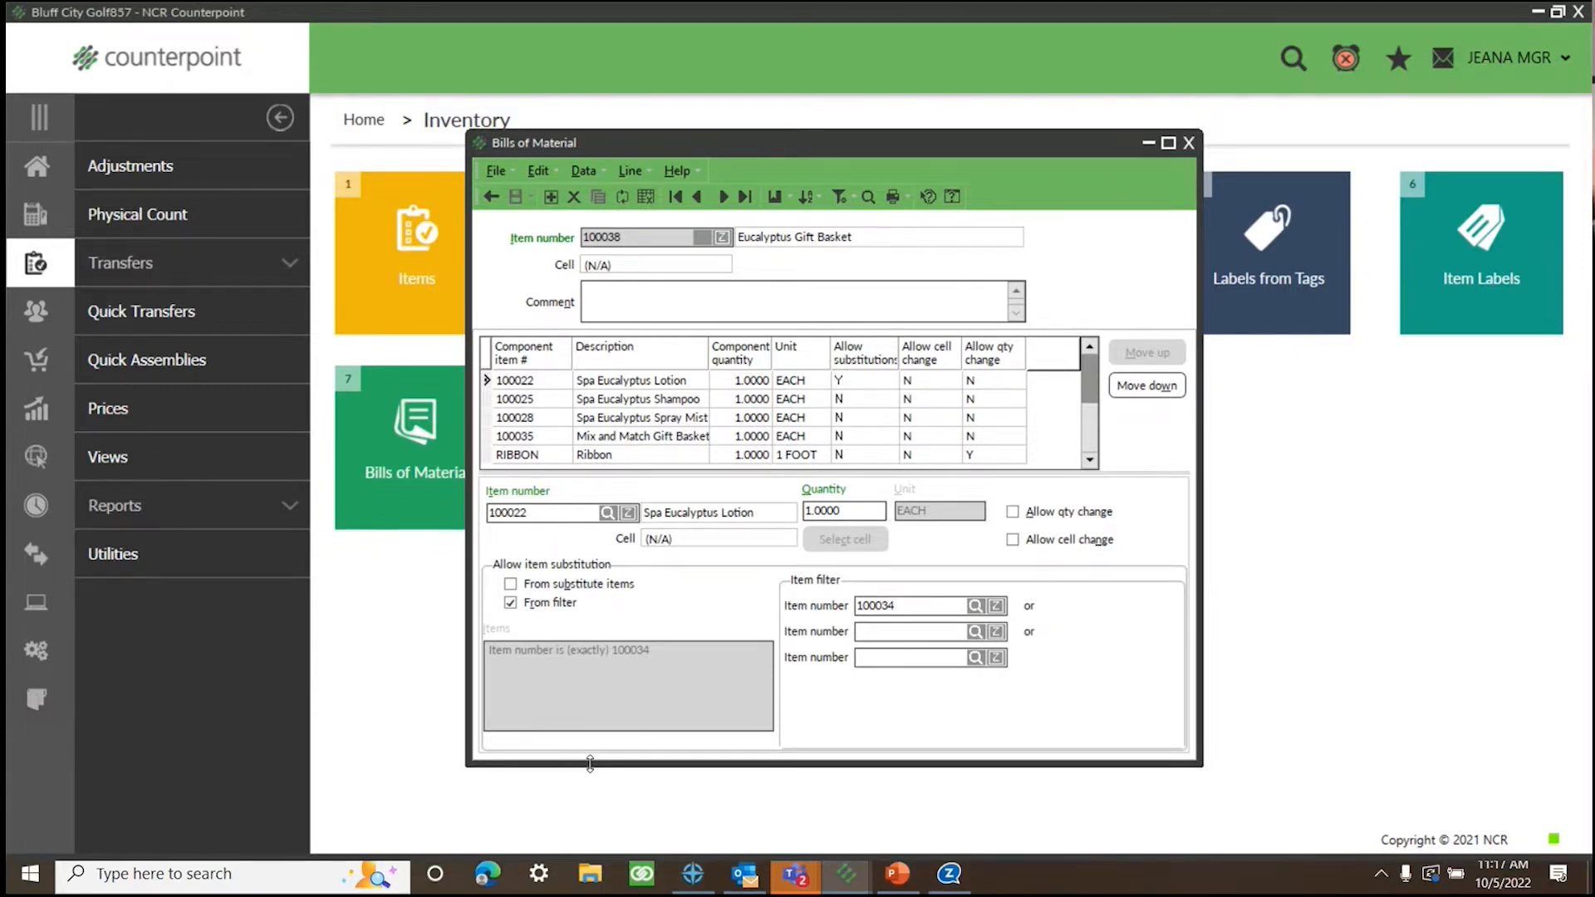
{"action": "left_click", "coordinate": [1188, 144]}
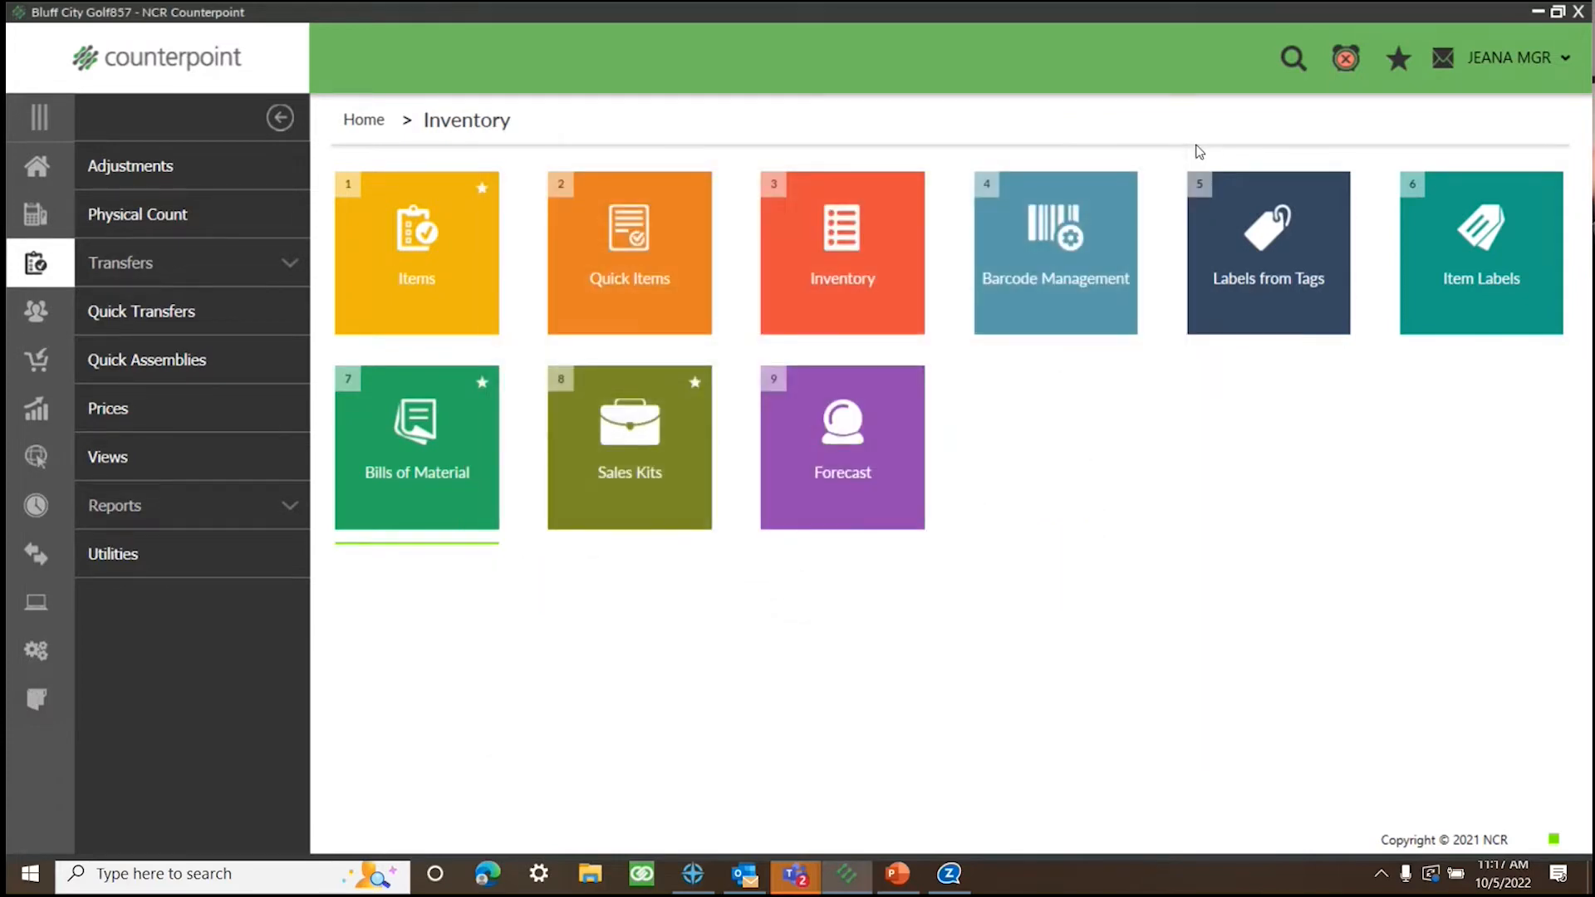
Open the Quick Assemblies Enter form from the inventory area
{"action": "left_click", "coordinate": [29, 162]}
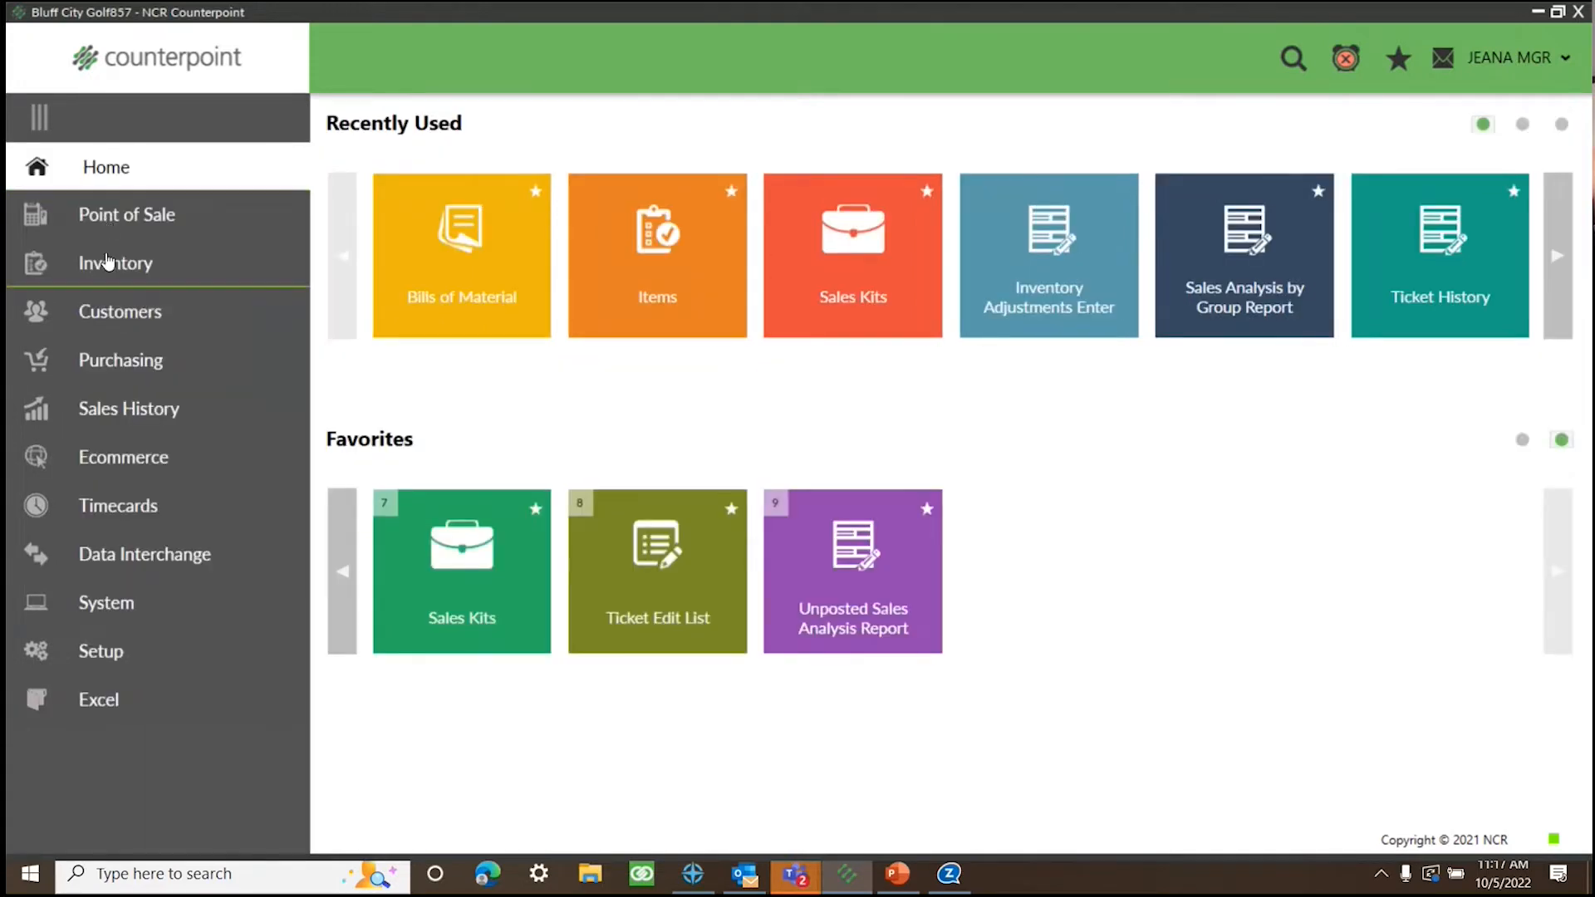
{"action": "left_click", "coordinate": [104, 262]}
{"action": "left_click", "coordinate": [100, 360]}
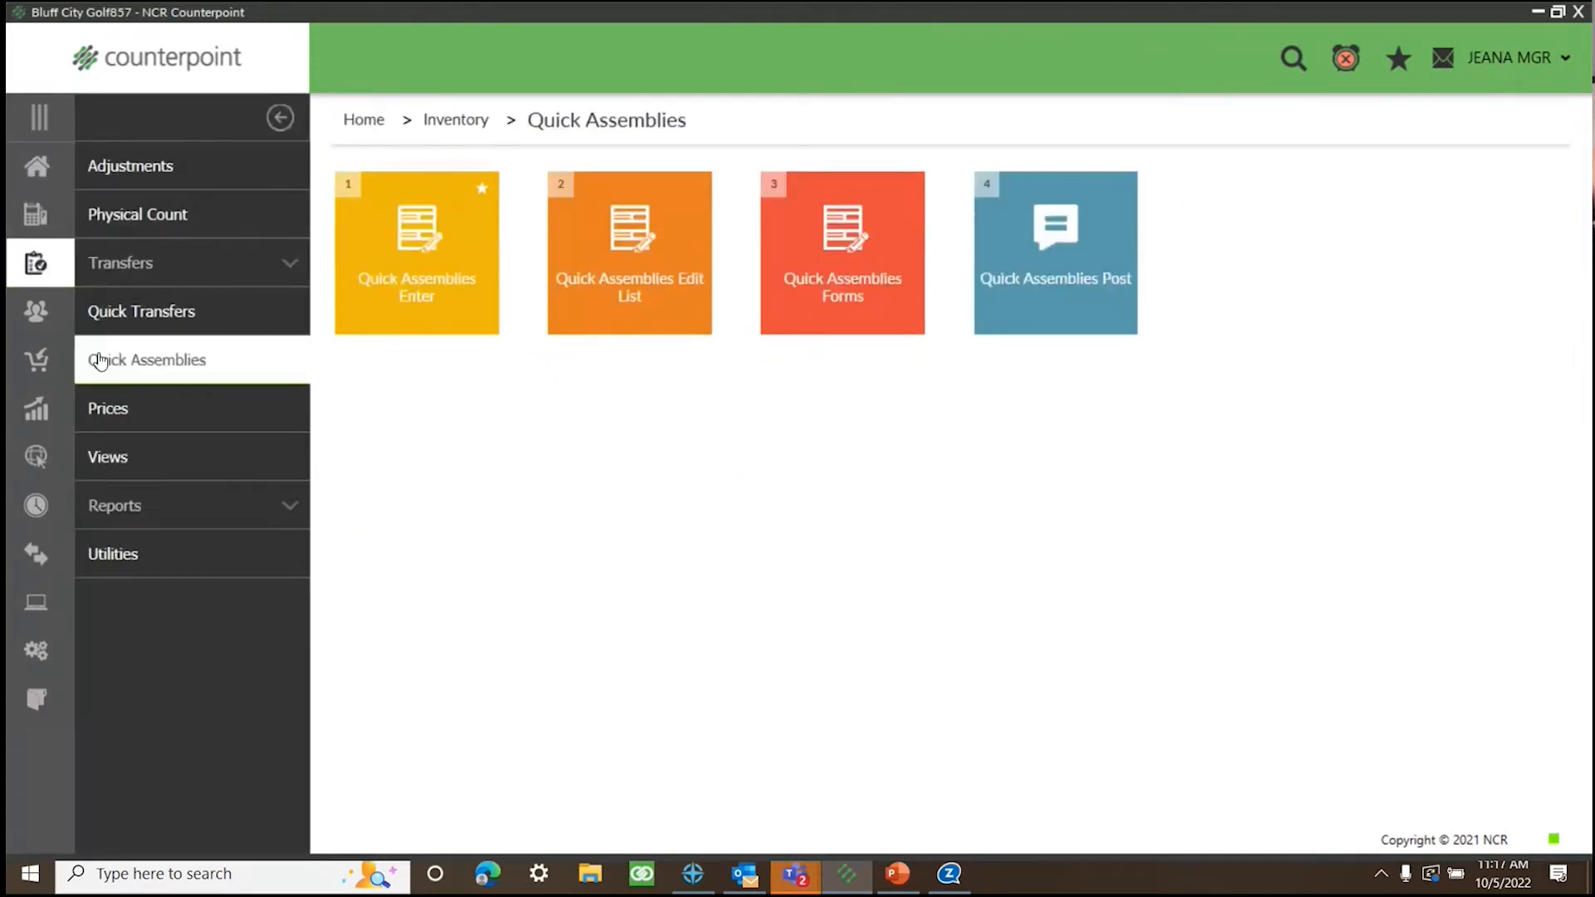
{"action": "left_click", "coordinate": [433, 267]}
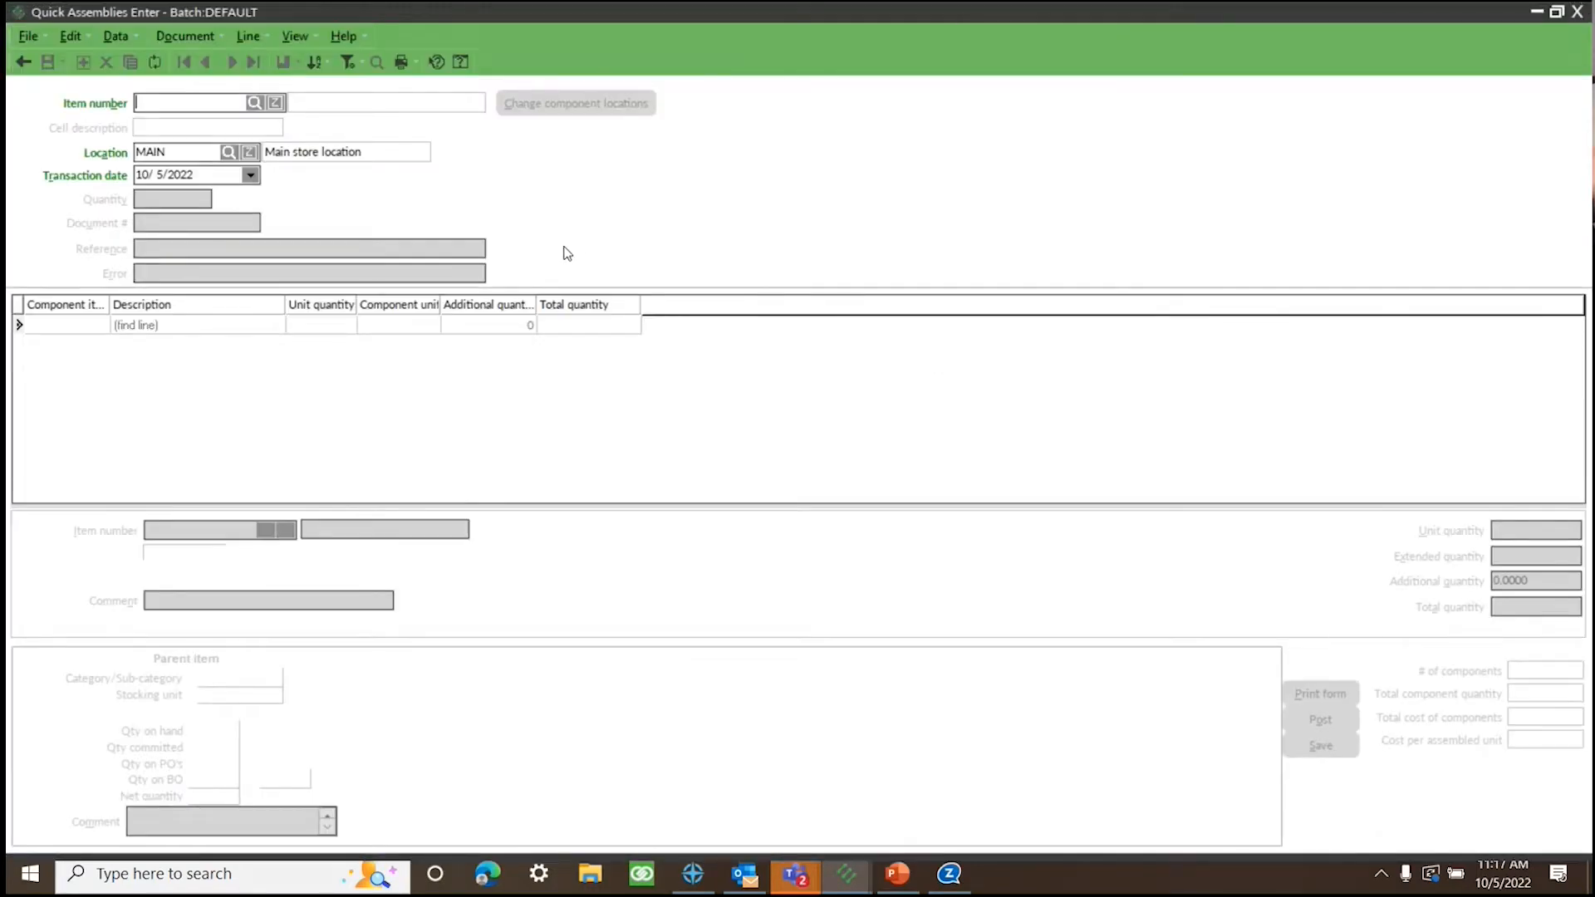
Enter a quick assembly for Eucalyptus Gift Basket at the MAIN location with a quantity of 3
{"action": "left_click", "coordinate": [252, 105]}
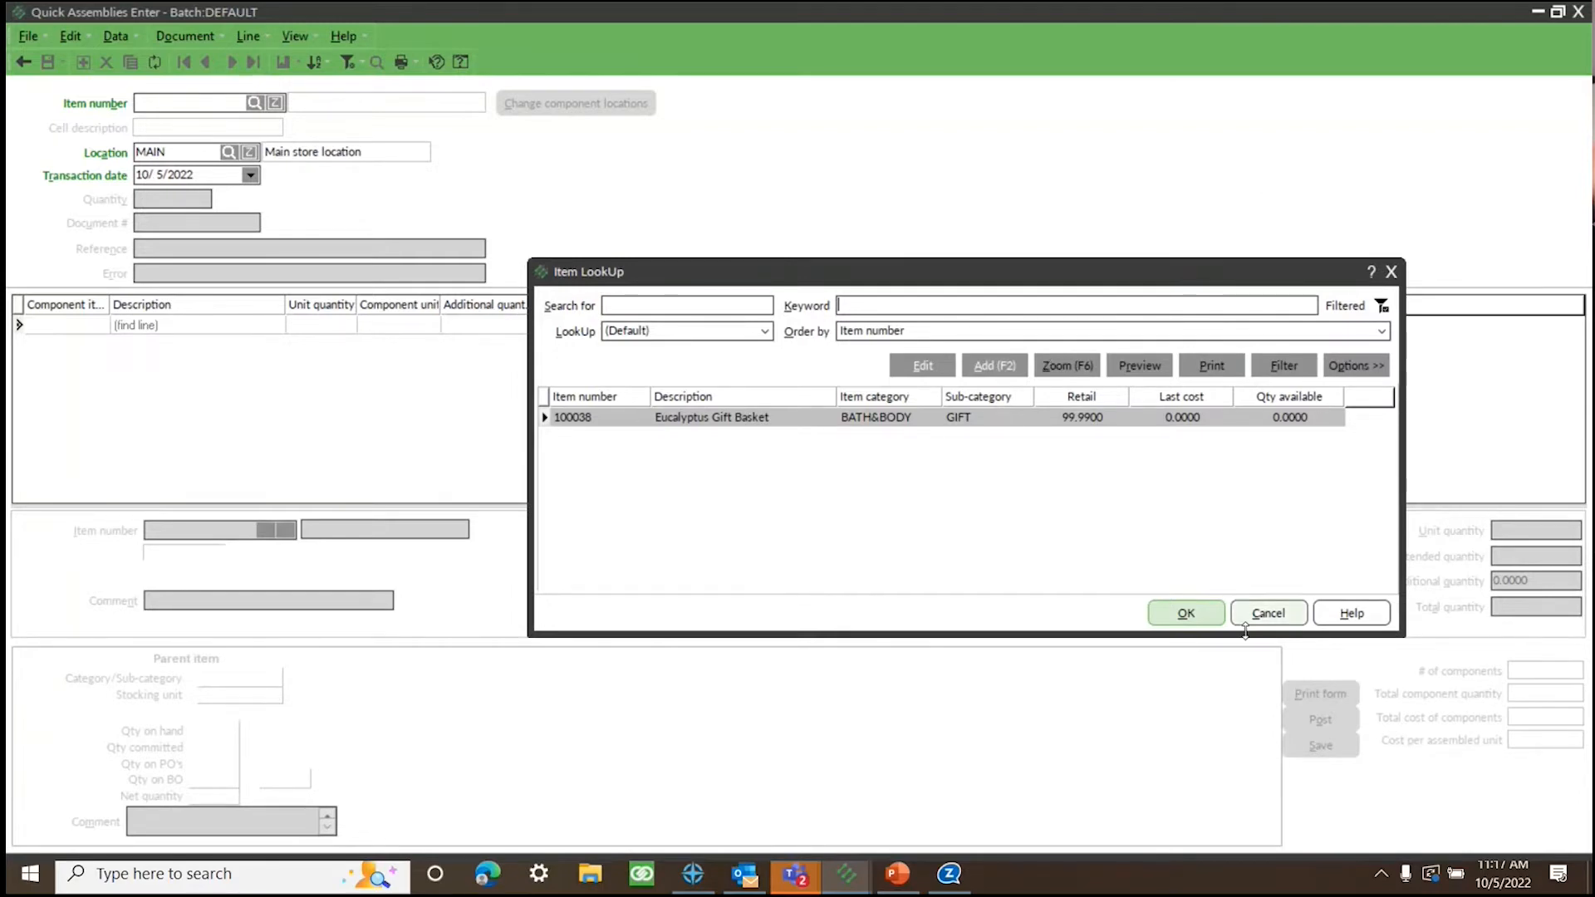
{"action": "left_click", "coordinate": [1197, 616]}
{"action": "key", "text": "Tab"}
{"action": "key", "text": "Tab"}
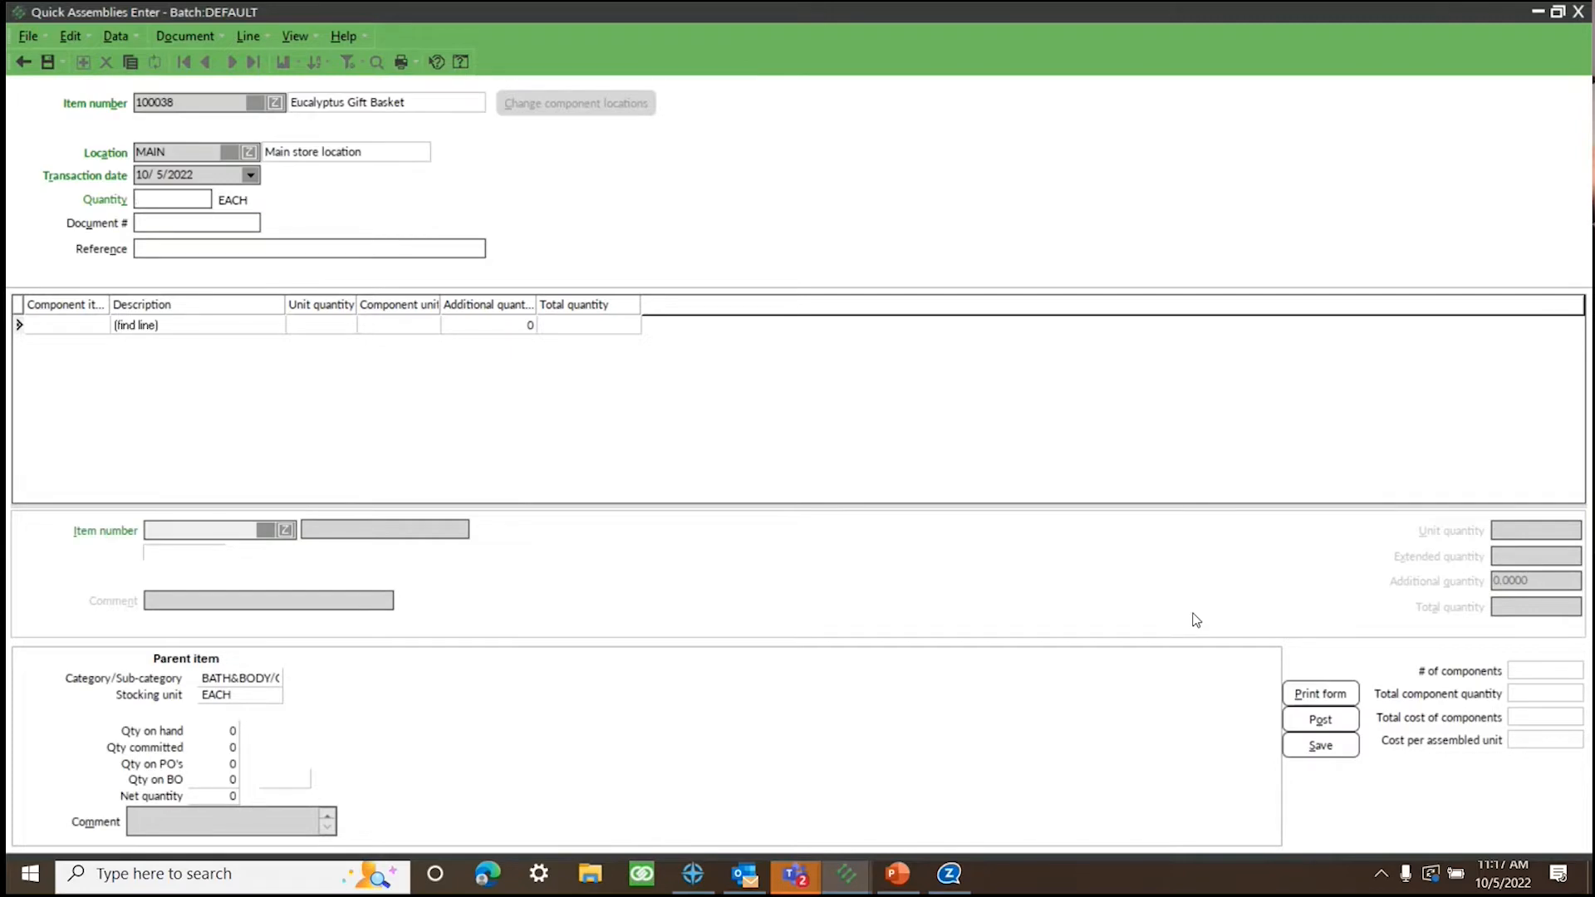
{"action": "type", "text": "3"}
{"action": "key", "text": "Tab"}
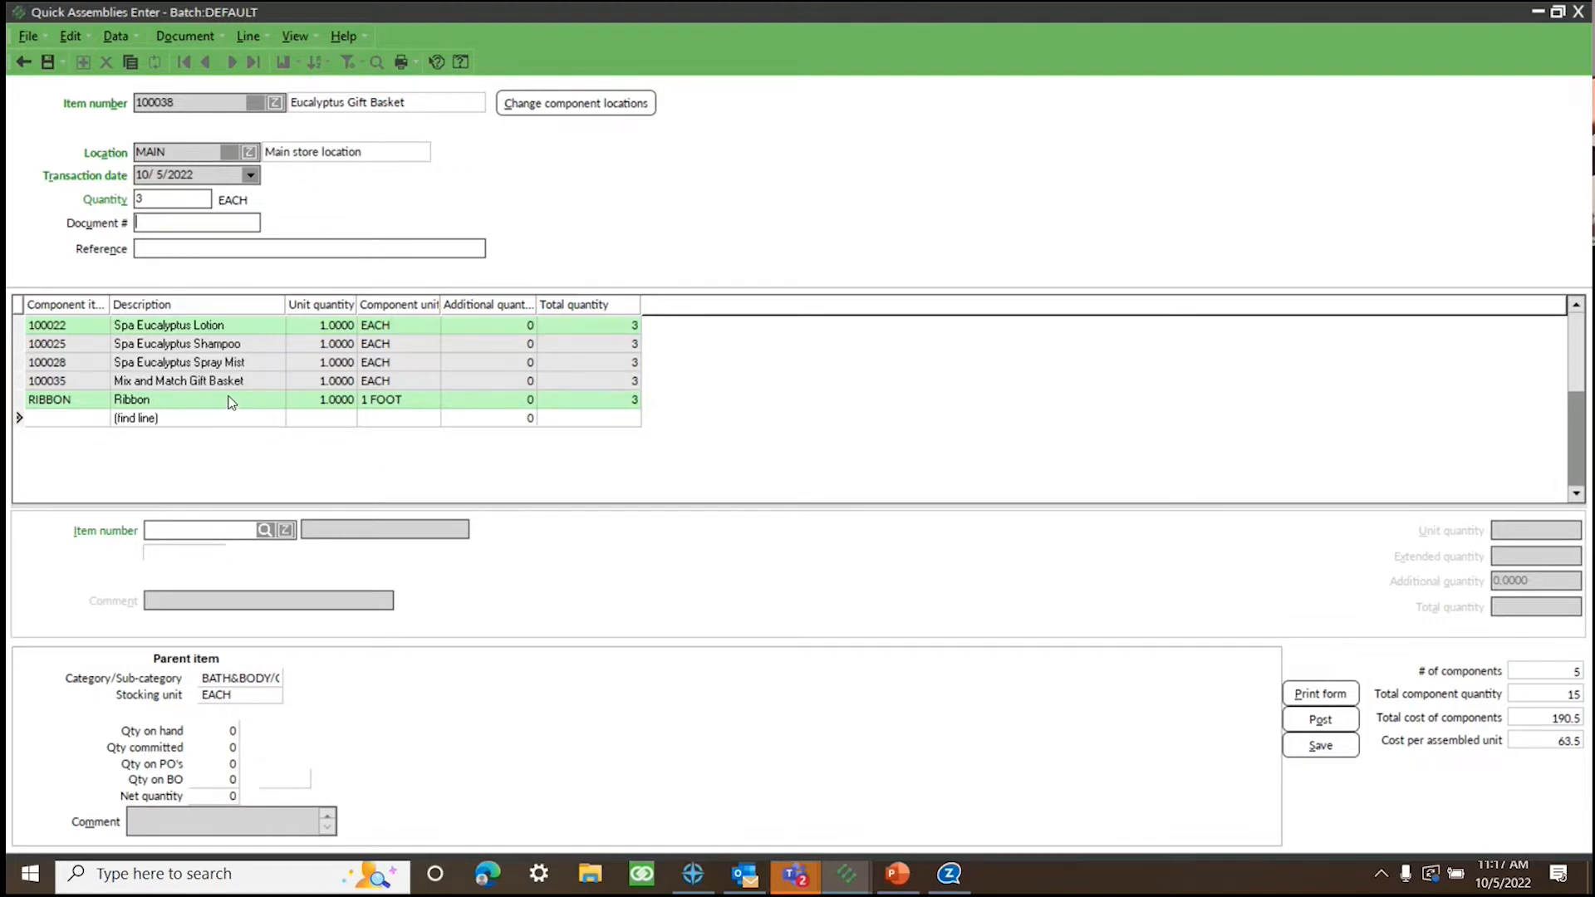
Check the substitutes offered for the Spa Eucalyptus Lotion component and whether the Spa Eucalyptus Shampoo component can be substituted
{"action": "left_click", "coordinate": [257, 326]}
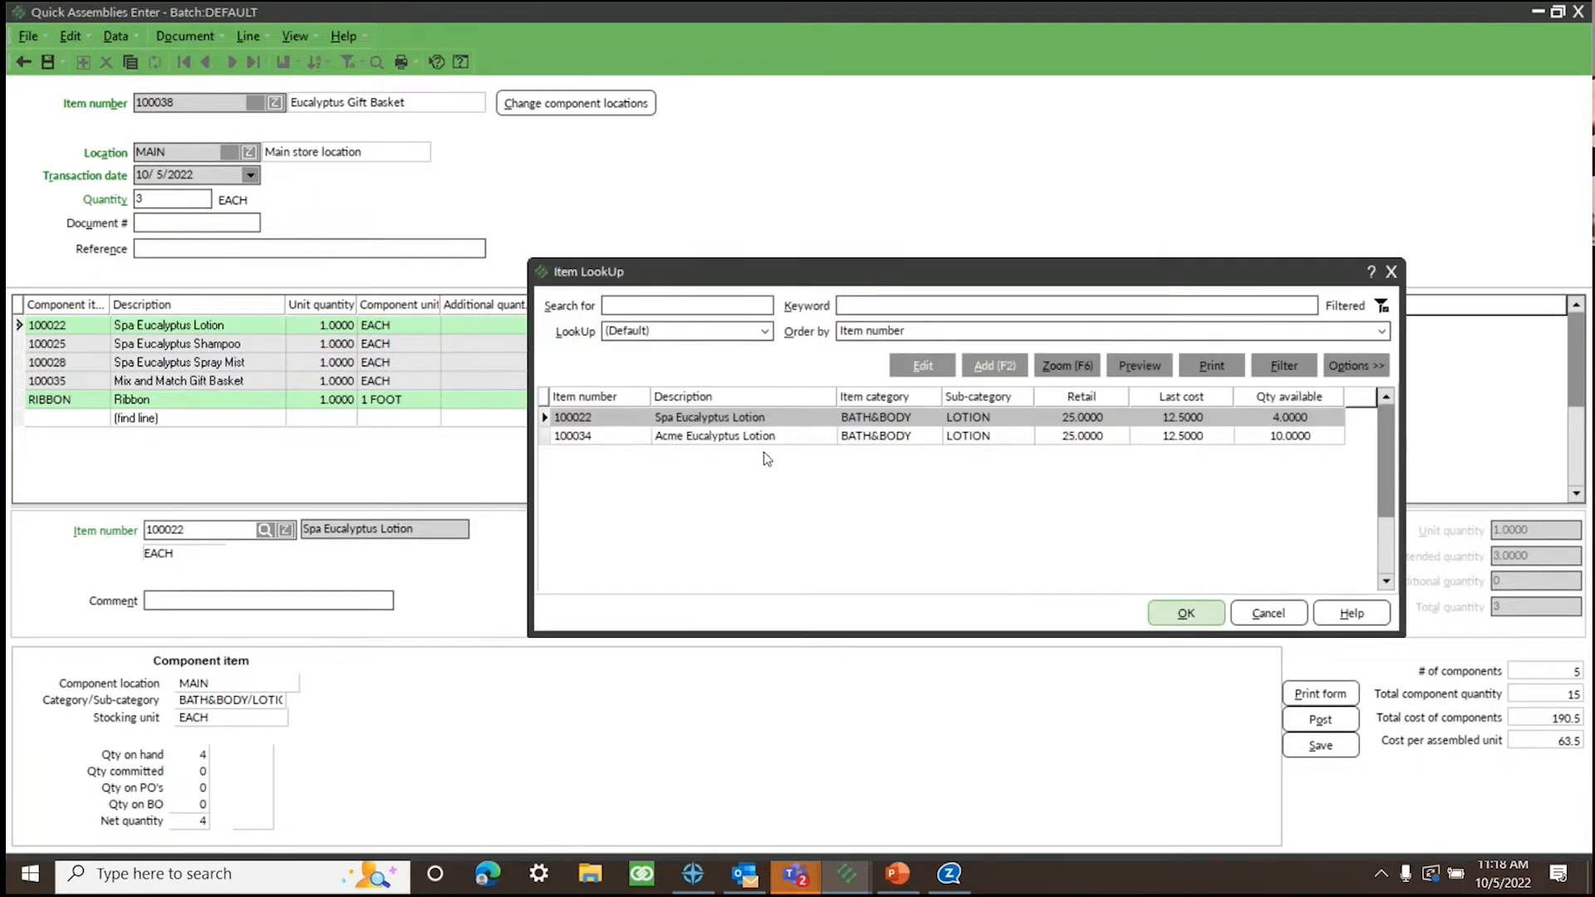
{"action": "left_click", "coordinate": [727, 440]}
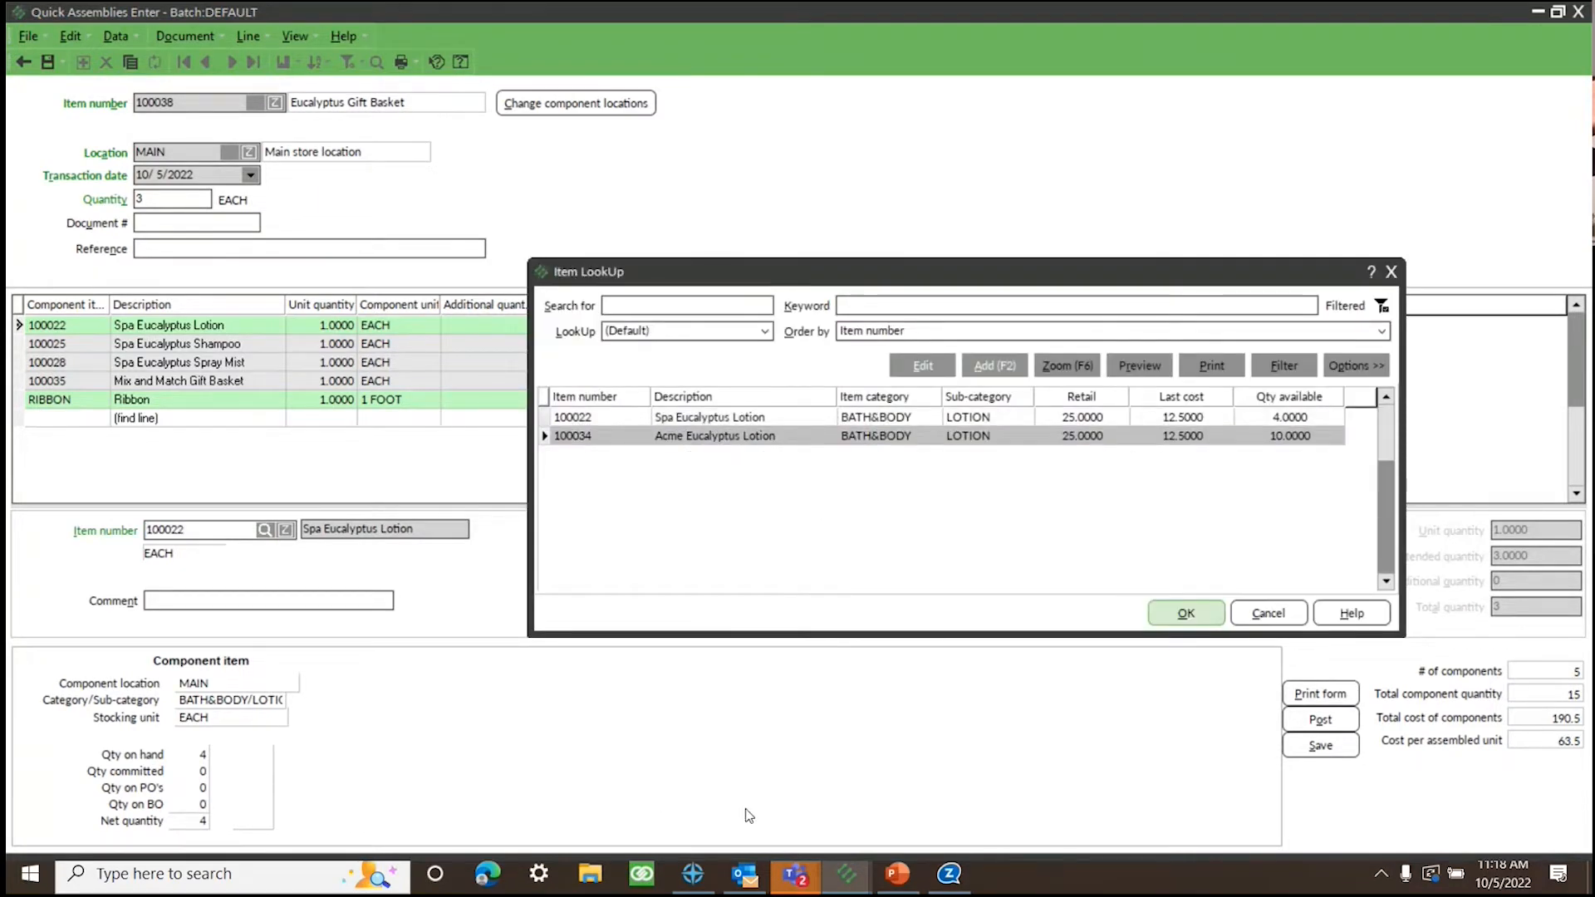
{"action": "left_click", "coordinate": [1269, 615]}
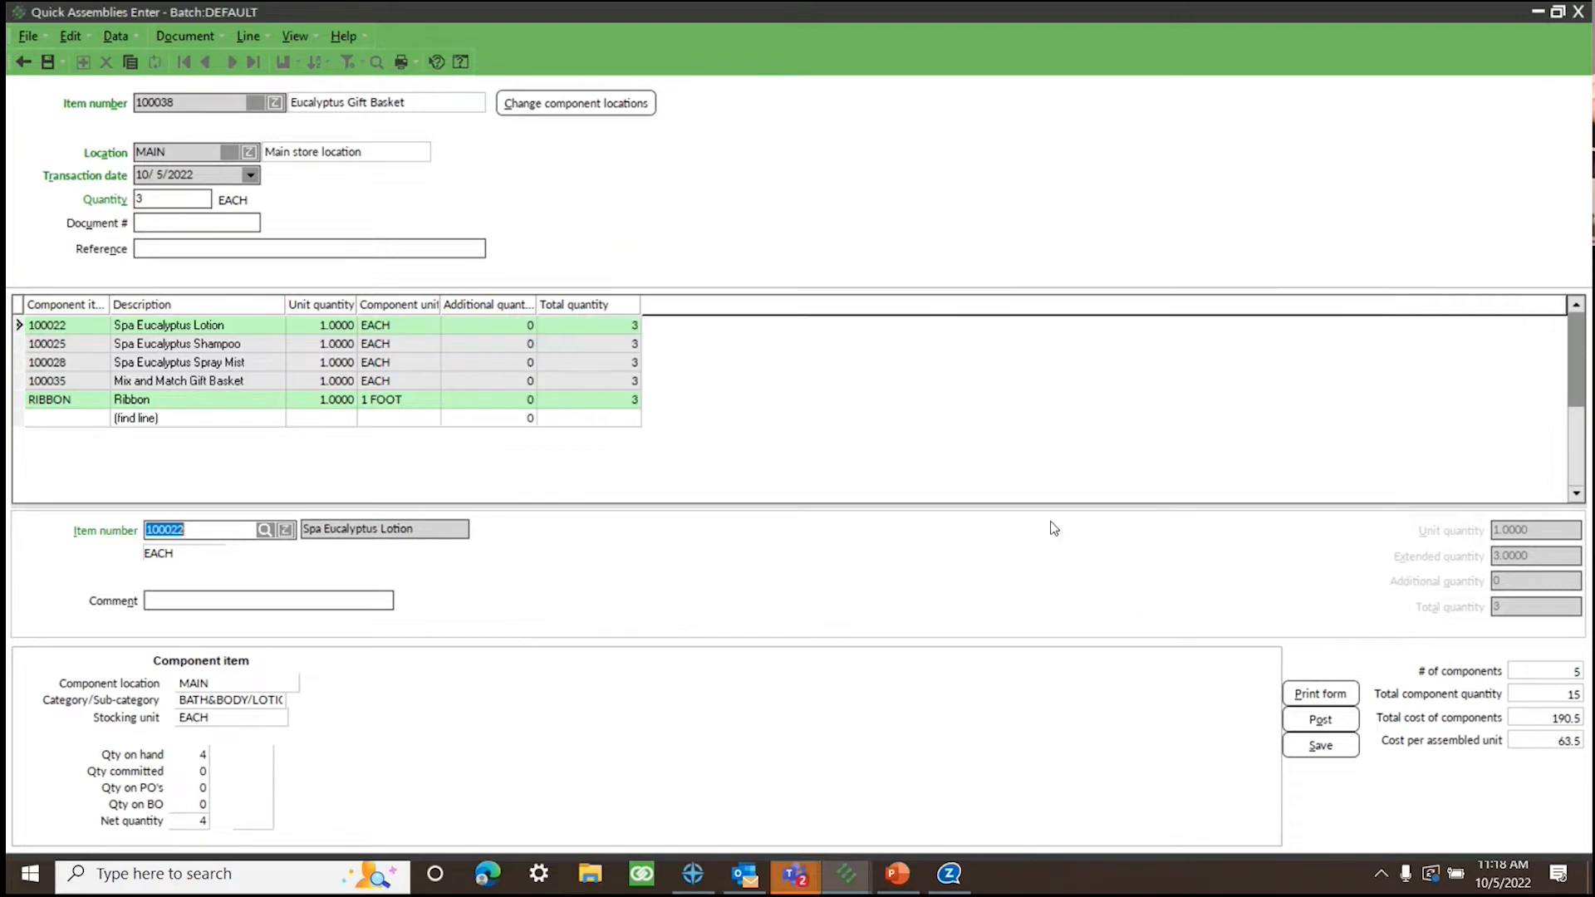
{"action": "left_click", "coordinate": [62, 347]}
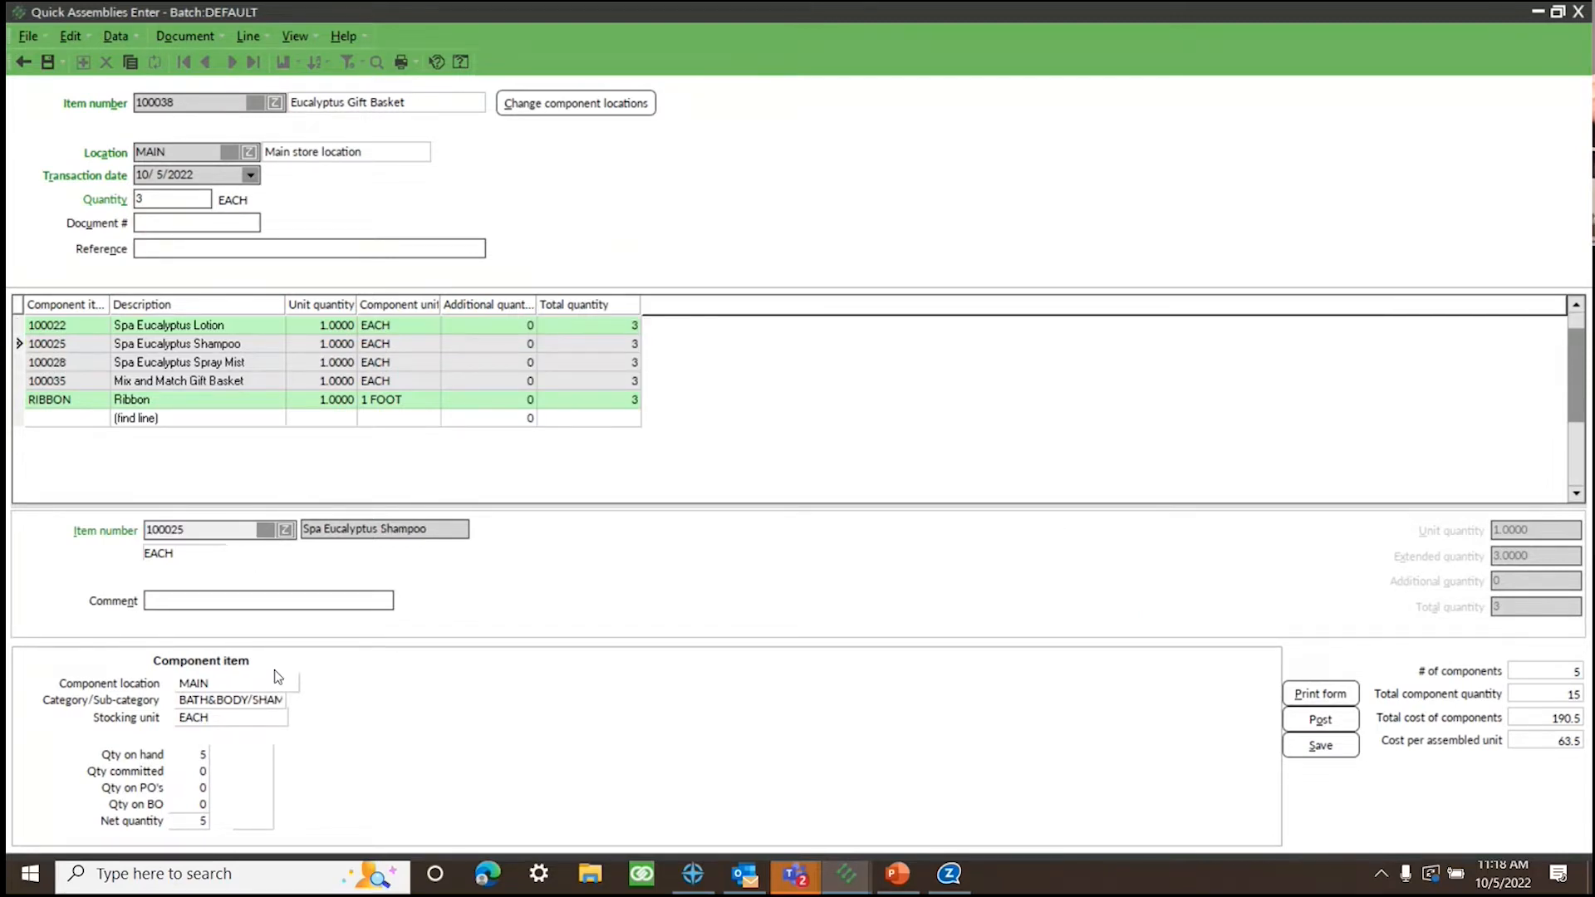
Set the unit quantity of the Ribbon component to 2 in the assembly
{"action": "left_click", "coordinate": [78, 400]}
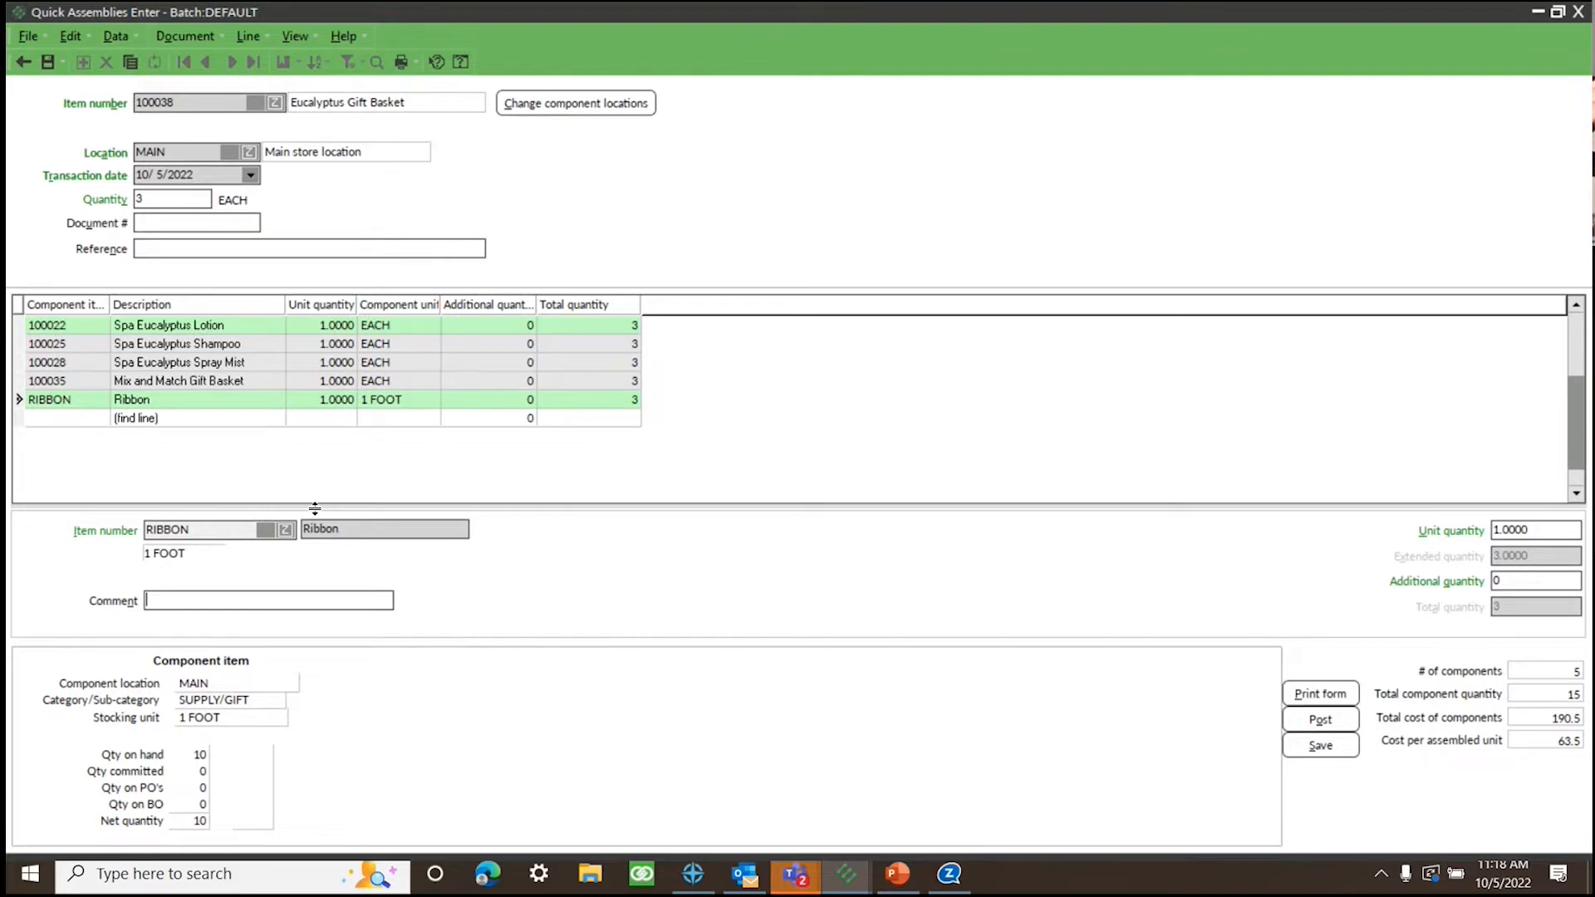
{"action": "left_click", "coordinate": [1493, 531]}
{"action": "type", "text": "2"}
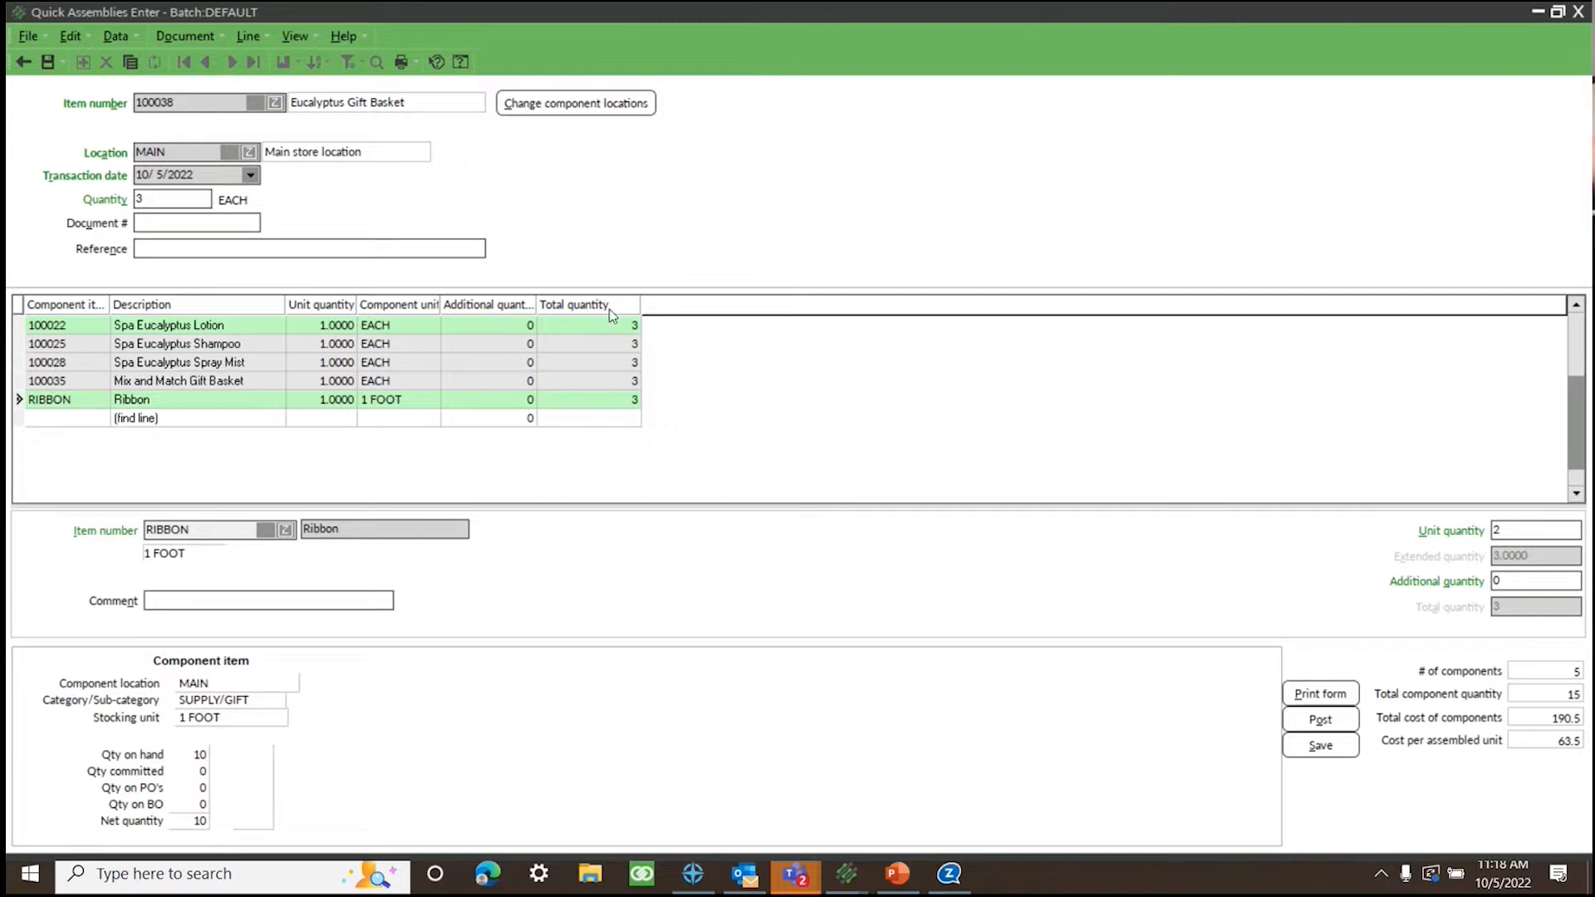
Post the Eucalyptus Gift Basket assembly and close the Quick Assemblies entry form
{"action": "left_click", "coordinate": [1305, 729]}
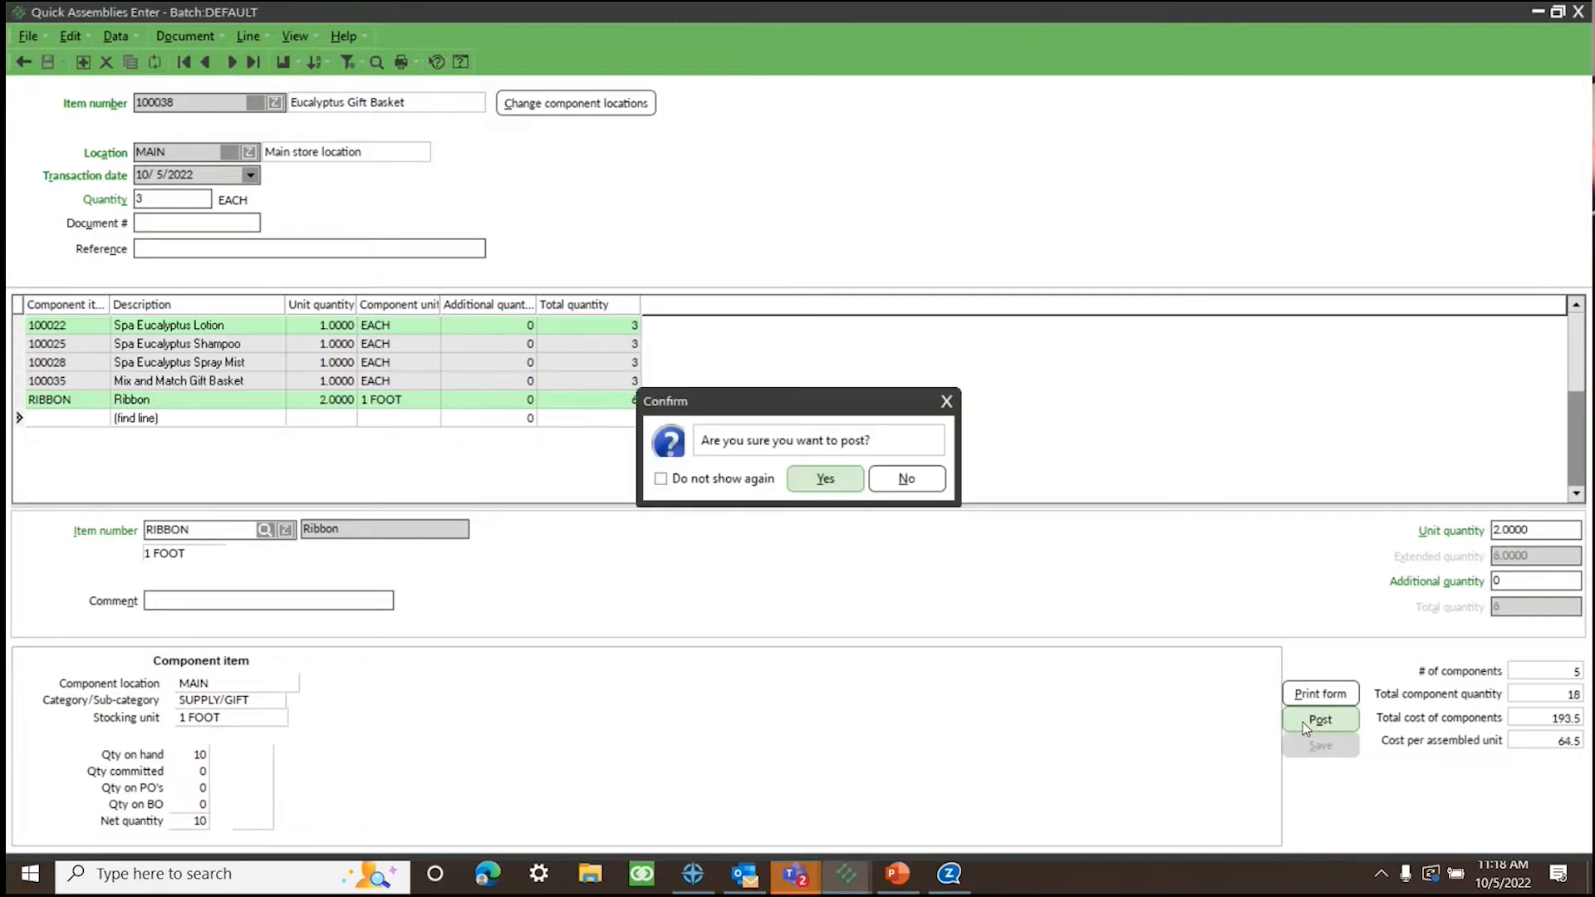
{"action": "left_click", "coordinate": [832, 472]}
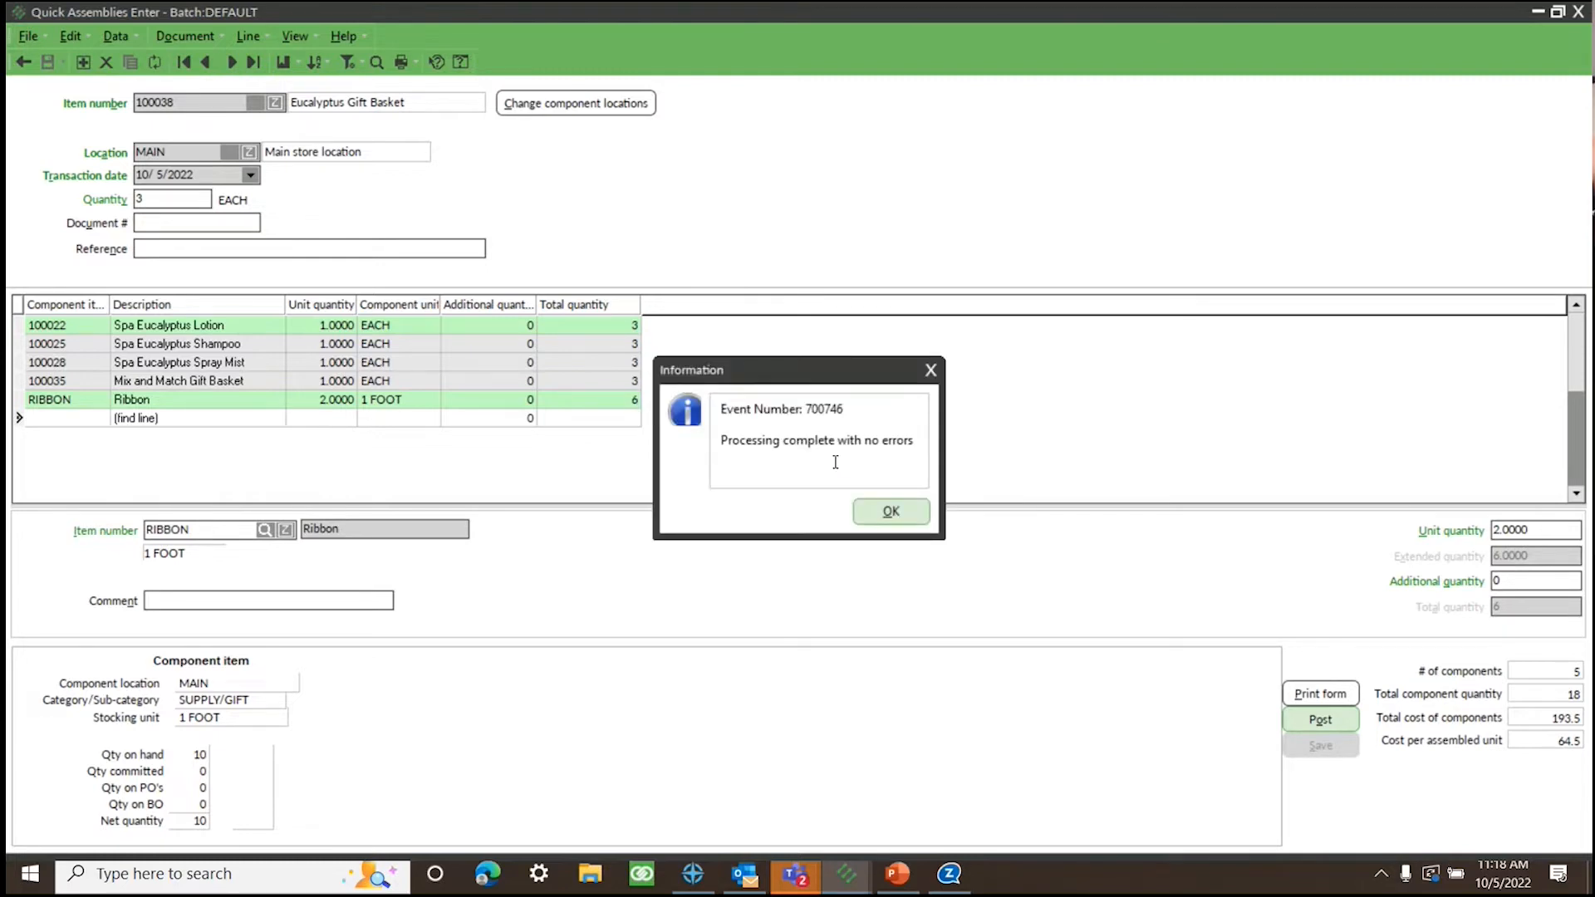
{"action": "left_click", "coordinate": [870, 516]}
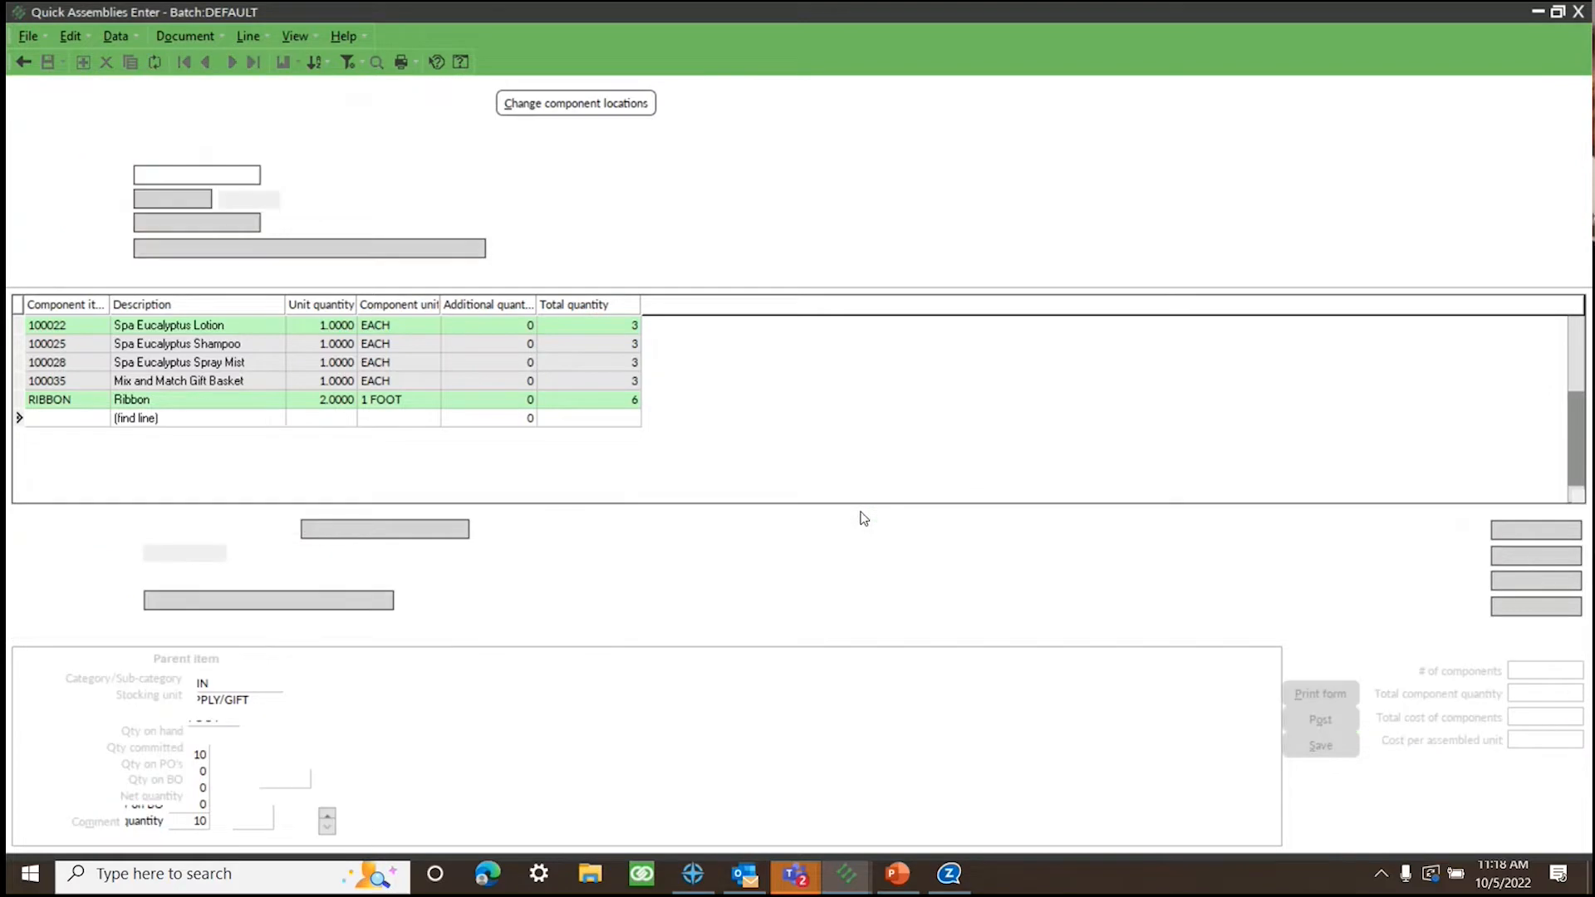
{"action": "left_click", "coordinate": [1578, 13]}
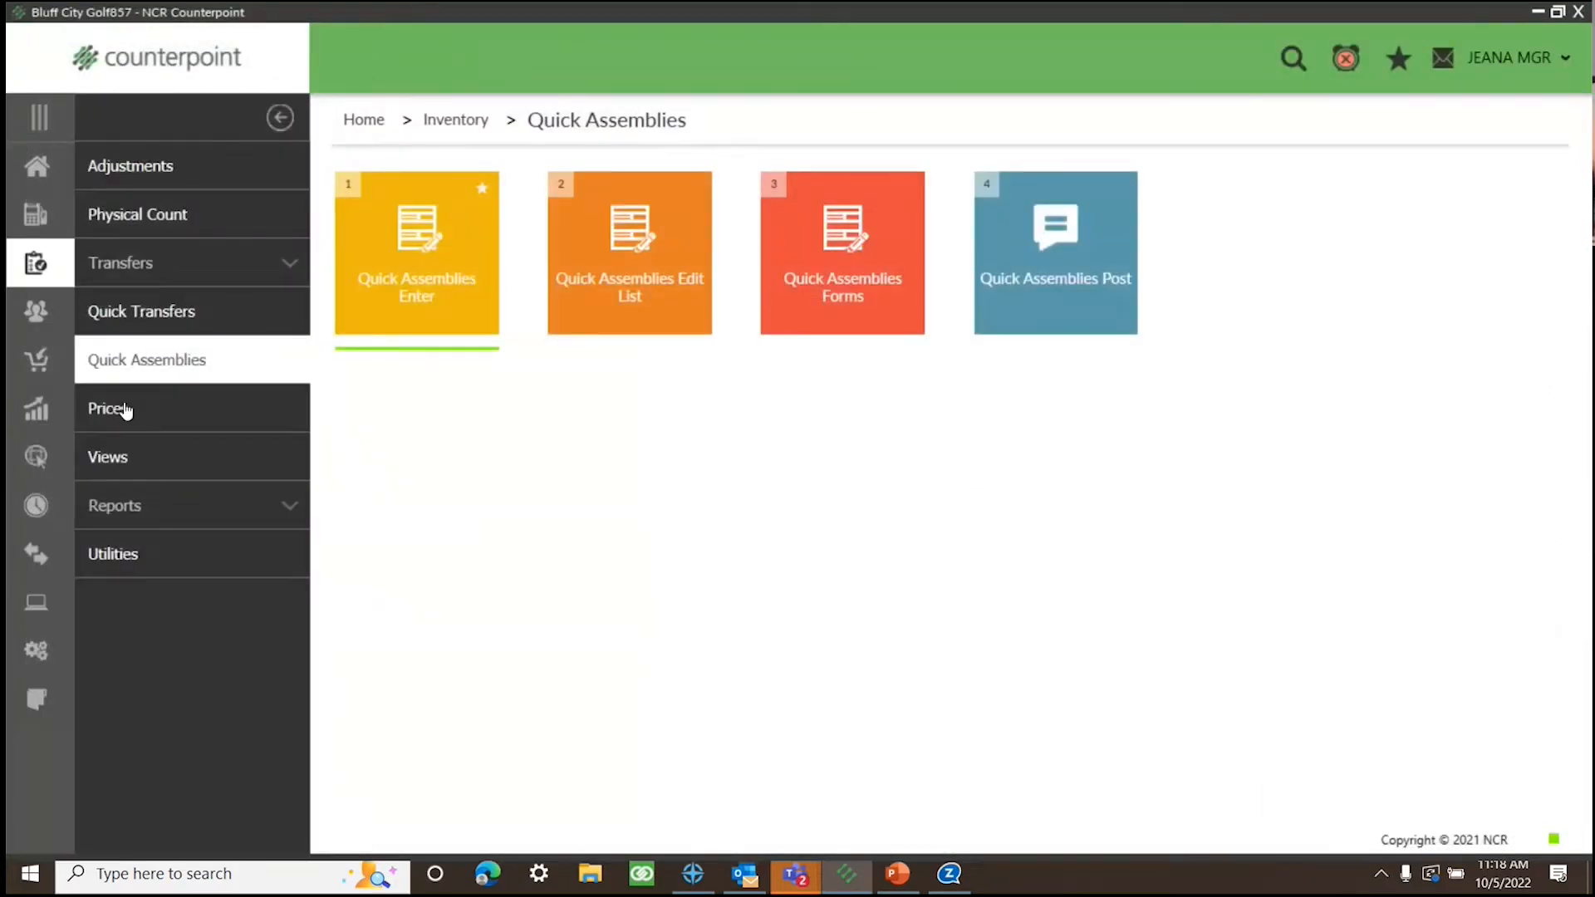
Look up inventory items with the keyword "gift" and select Eucalyptus Gift Basket to check its cost and available quantity
{"action": "left_click", "coordinate": [36, 166]}
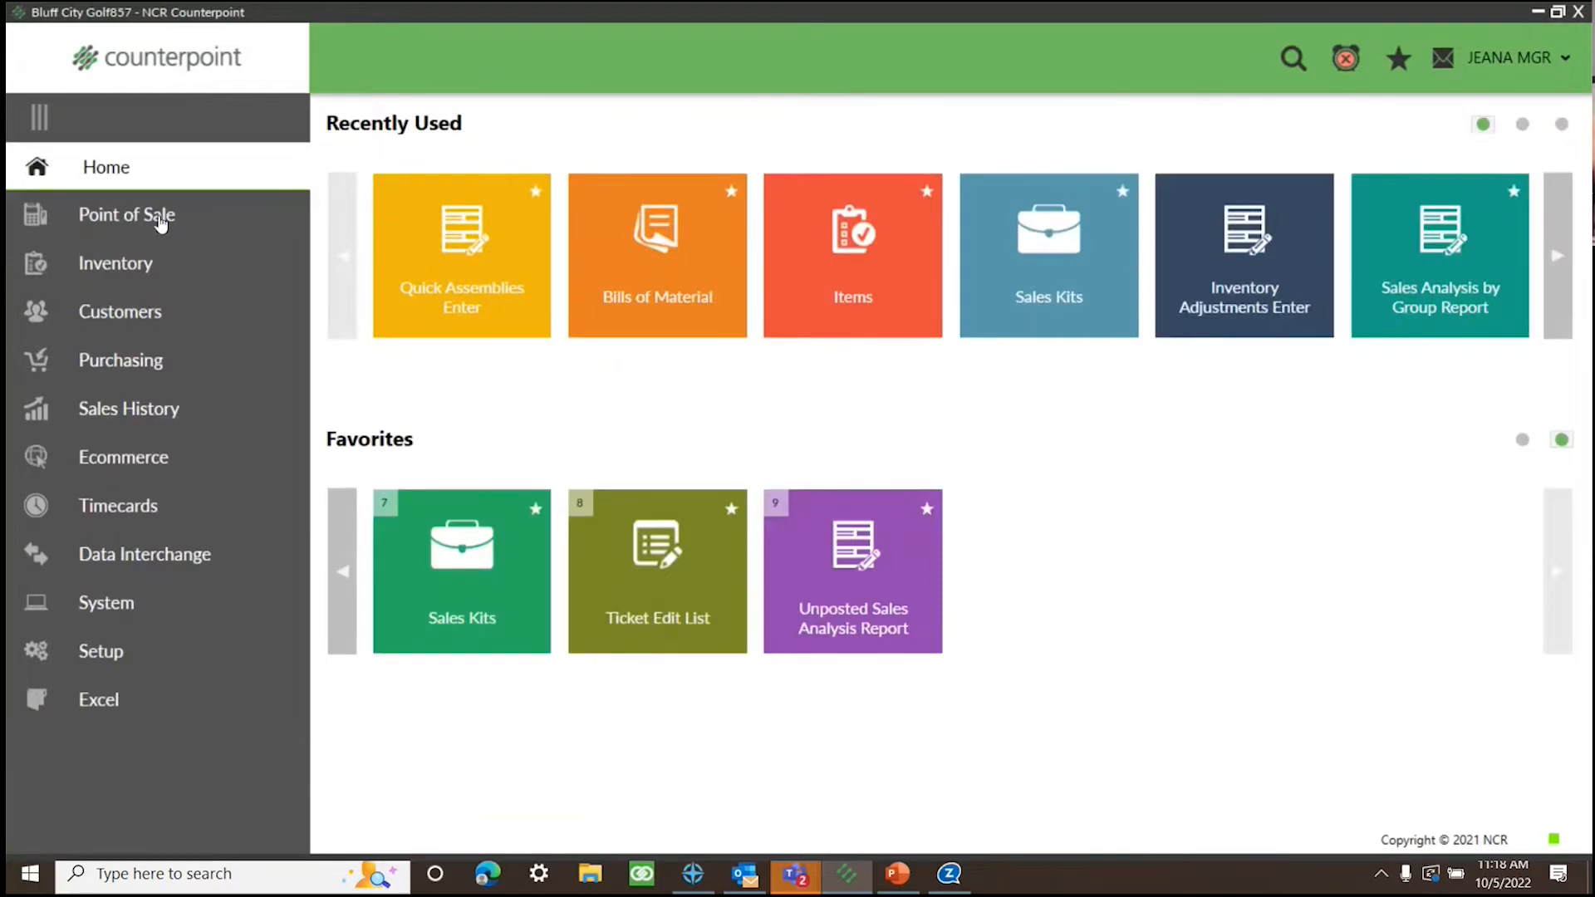
{"action": "left_click", "coordinate": [156, 261]}
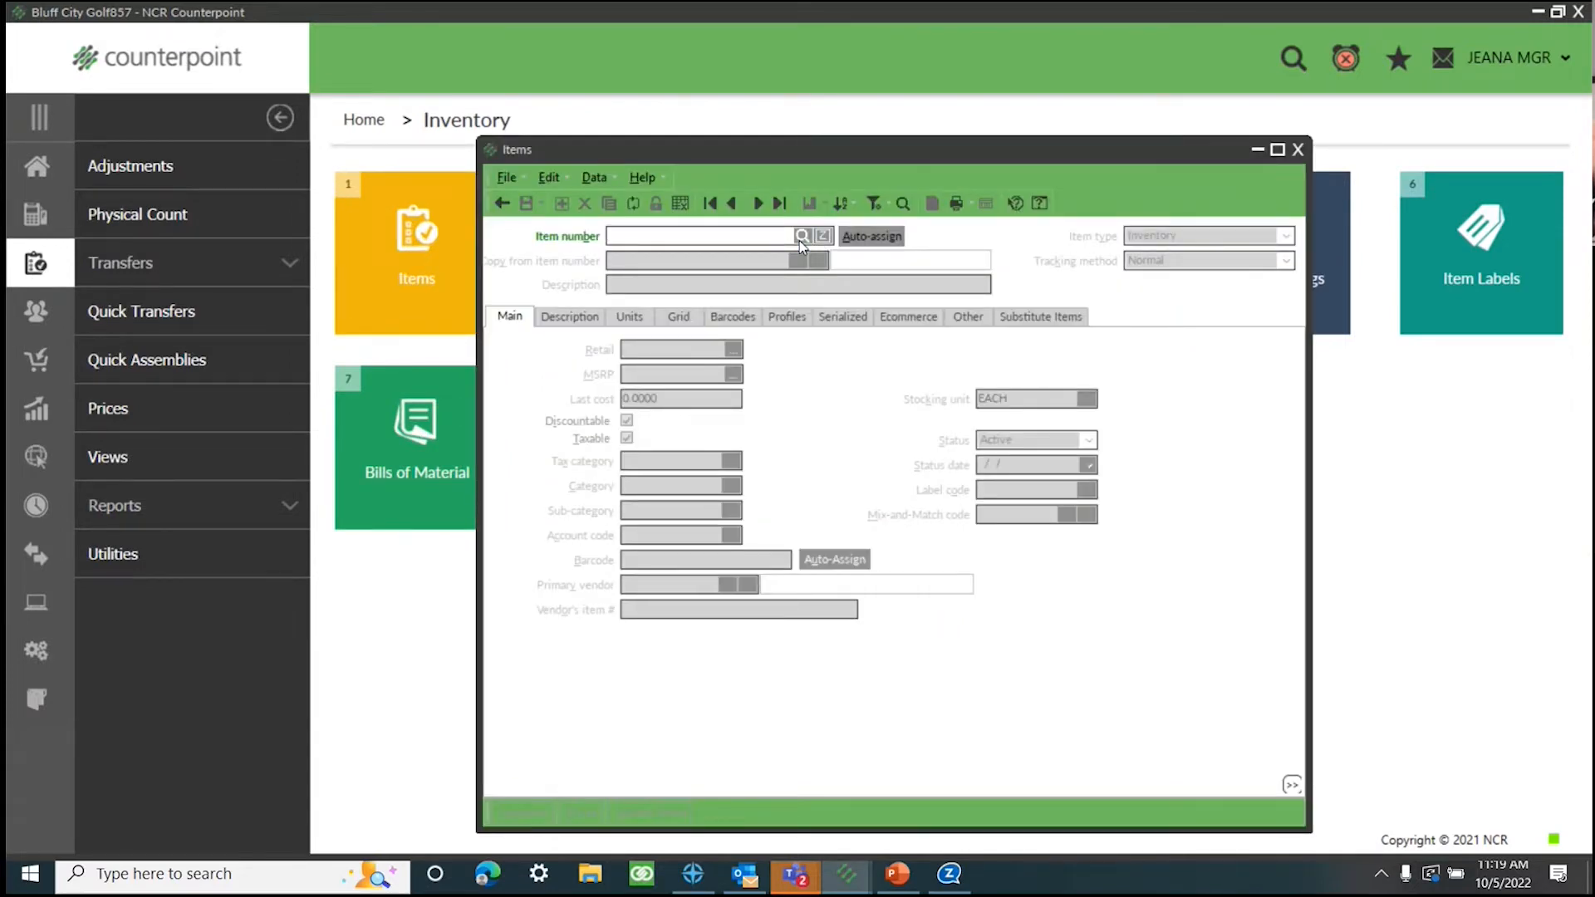
{"action": "left_click", "coordinate": [801, 237]}
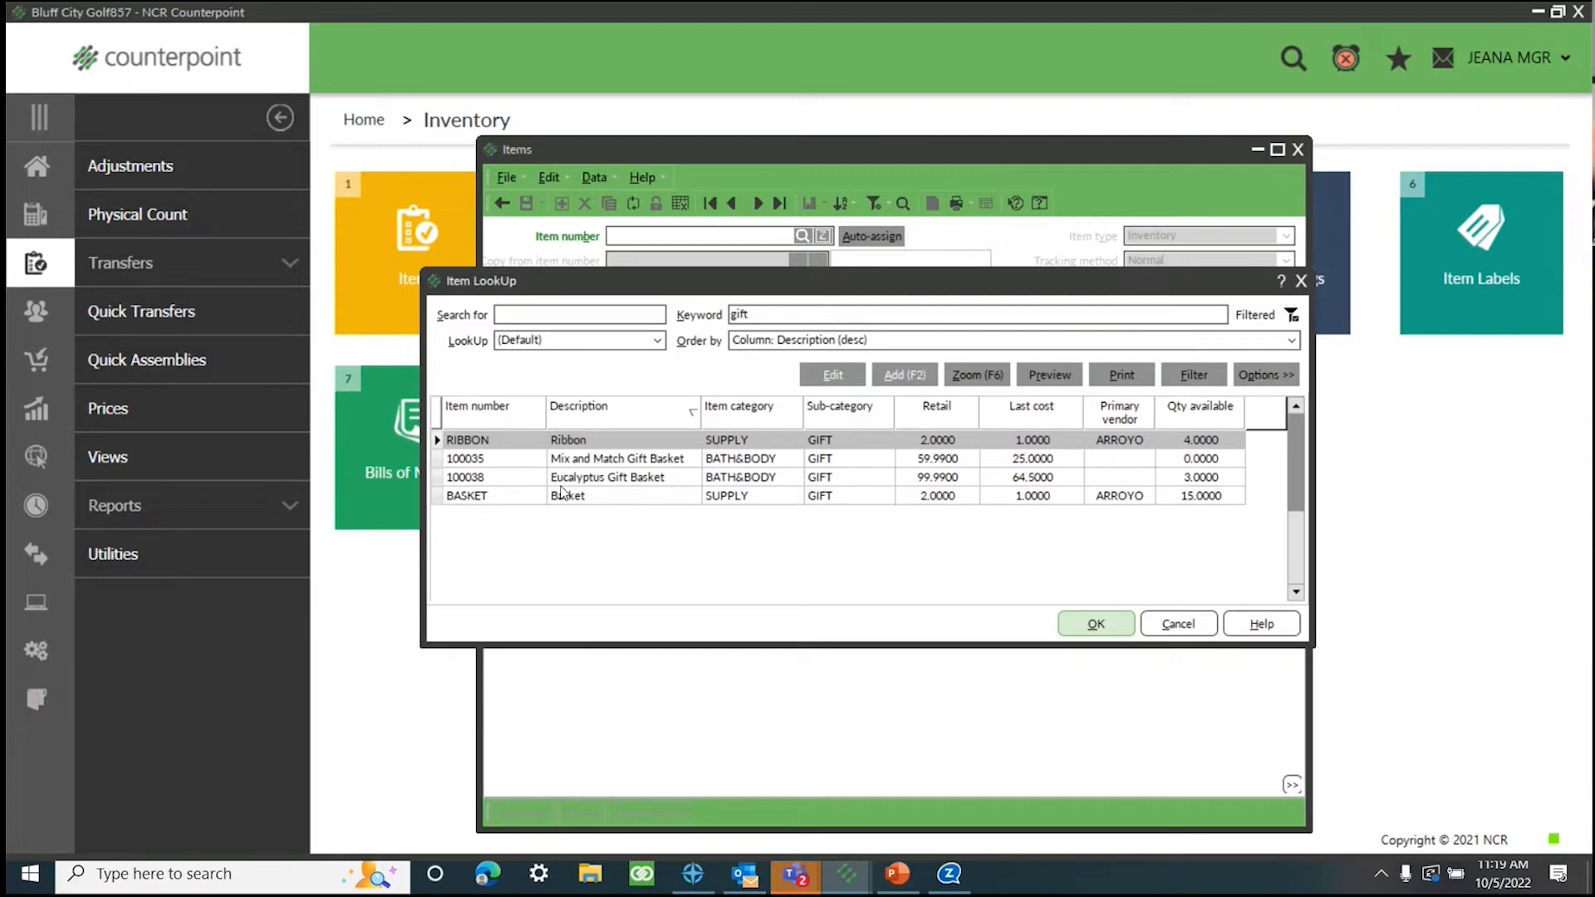
{"action": "left_click", "coordinate": [592, 477]}
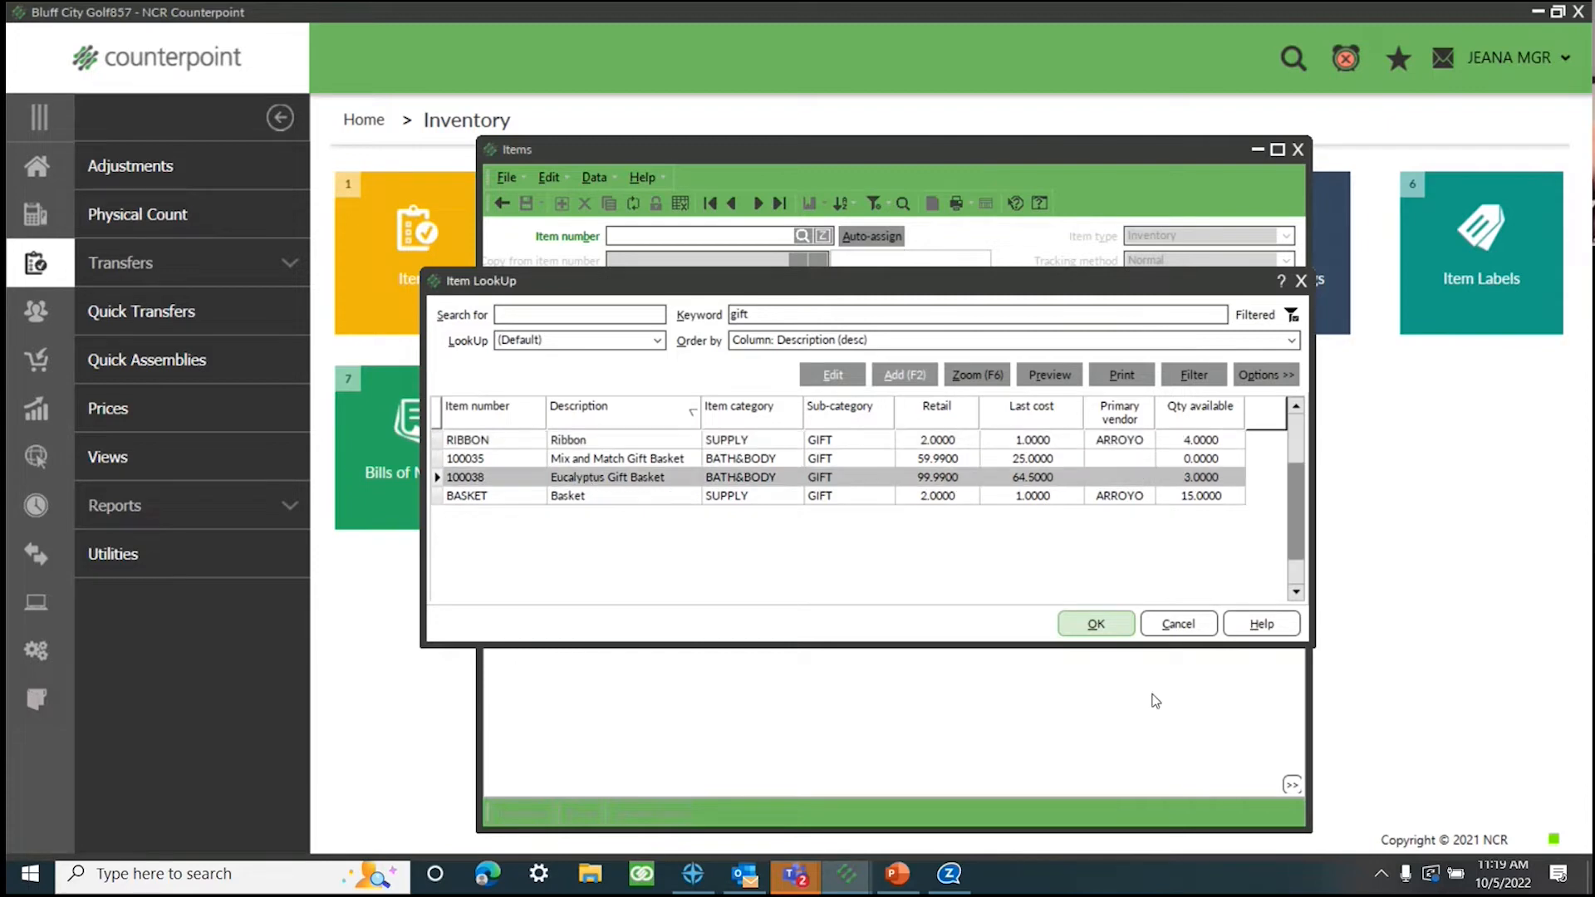
Open the Eucalyptus Gift Basket item record to check its quantities and last cost, and leave the record
{"action": "left_click", "coordinate": [1102, 621]}
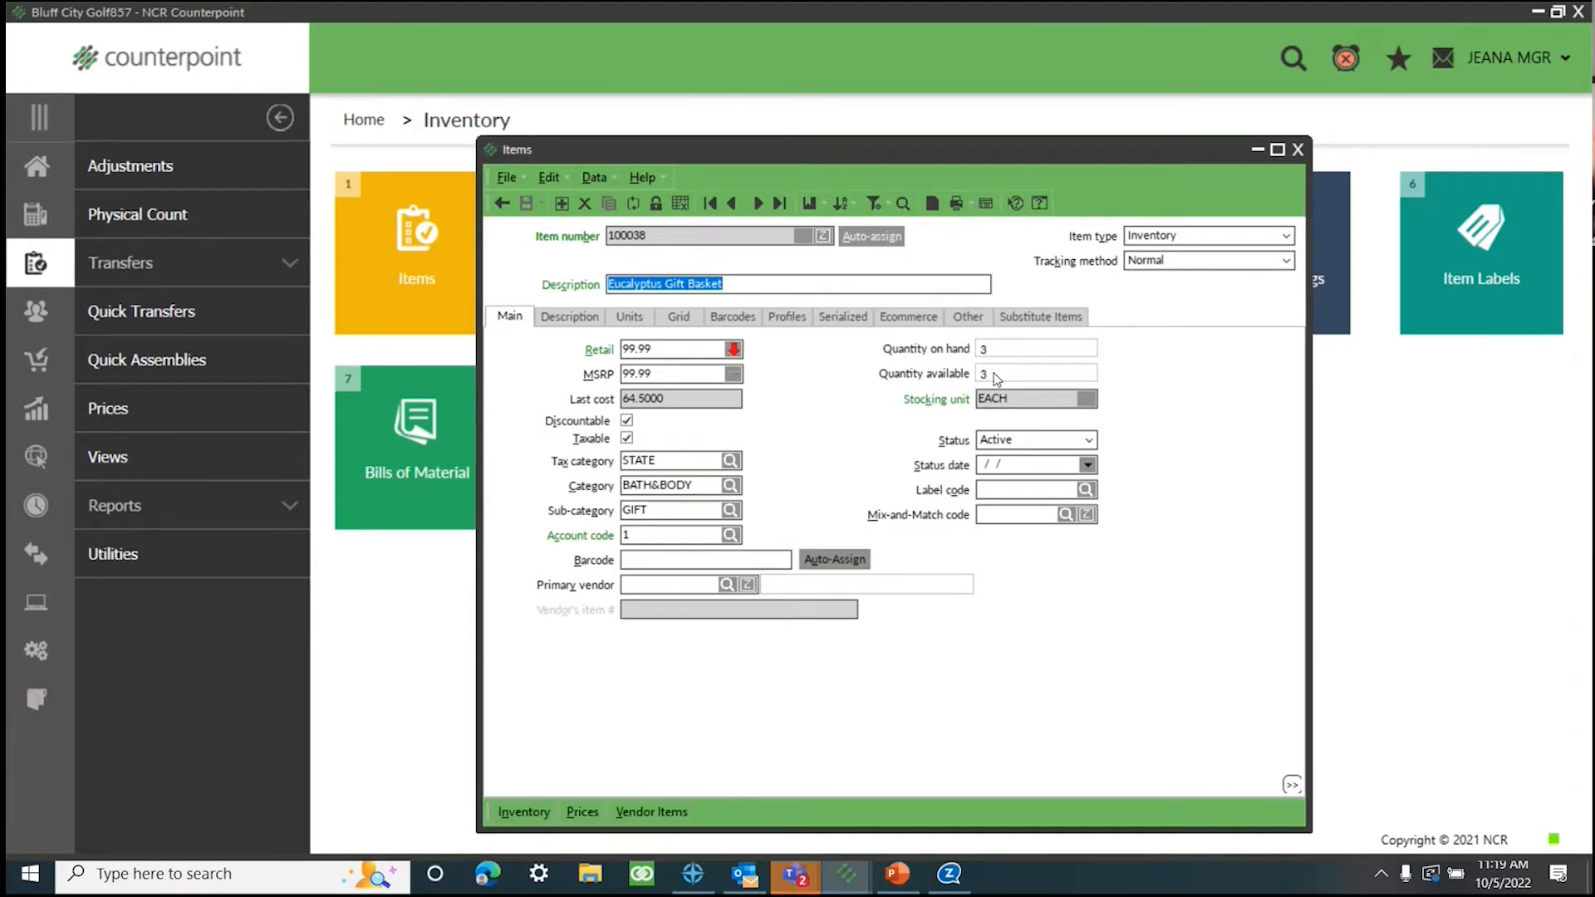
{"action": "left_click_drag", "start_coordinate": [668, 400], "coordinate": [557, 395]}
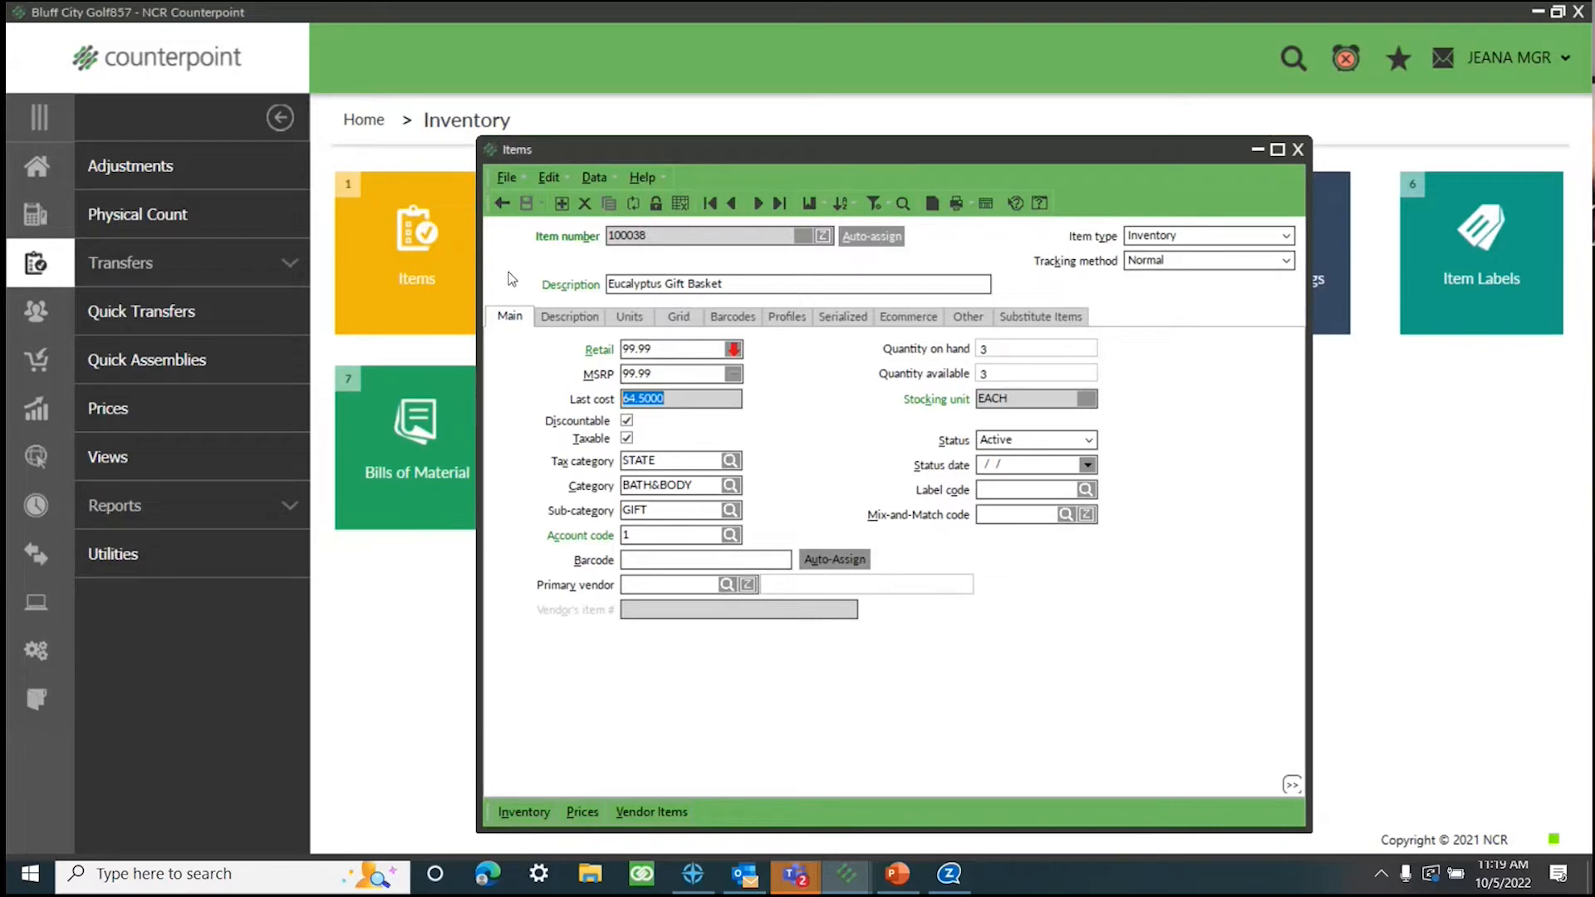
{"action": "left_click", "coordinate": [502, 205]}
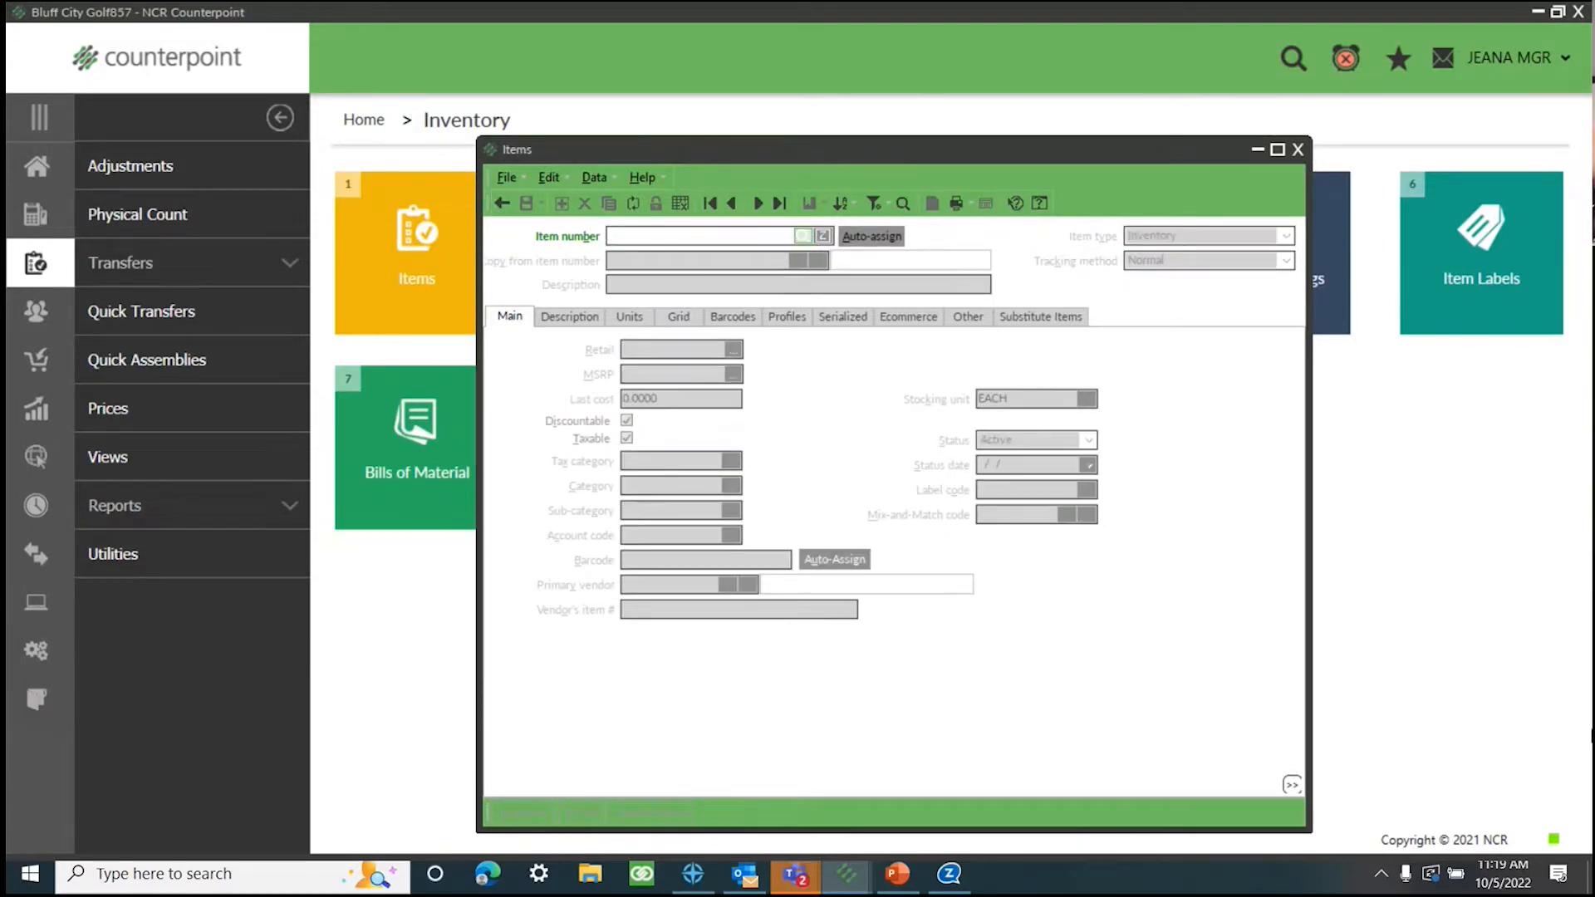
Look up items with the keyword "eucal" to check the components' available quantities, and close the Items form
{"action": "left_click", "coordinate": [802, 236]}
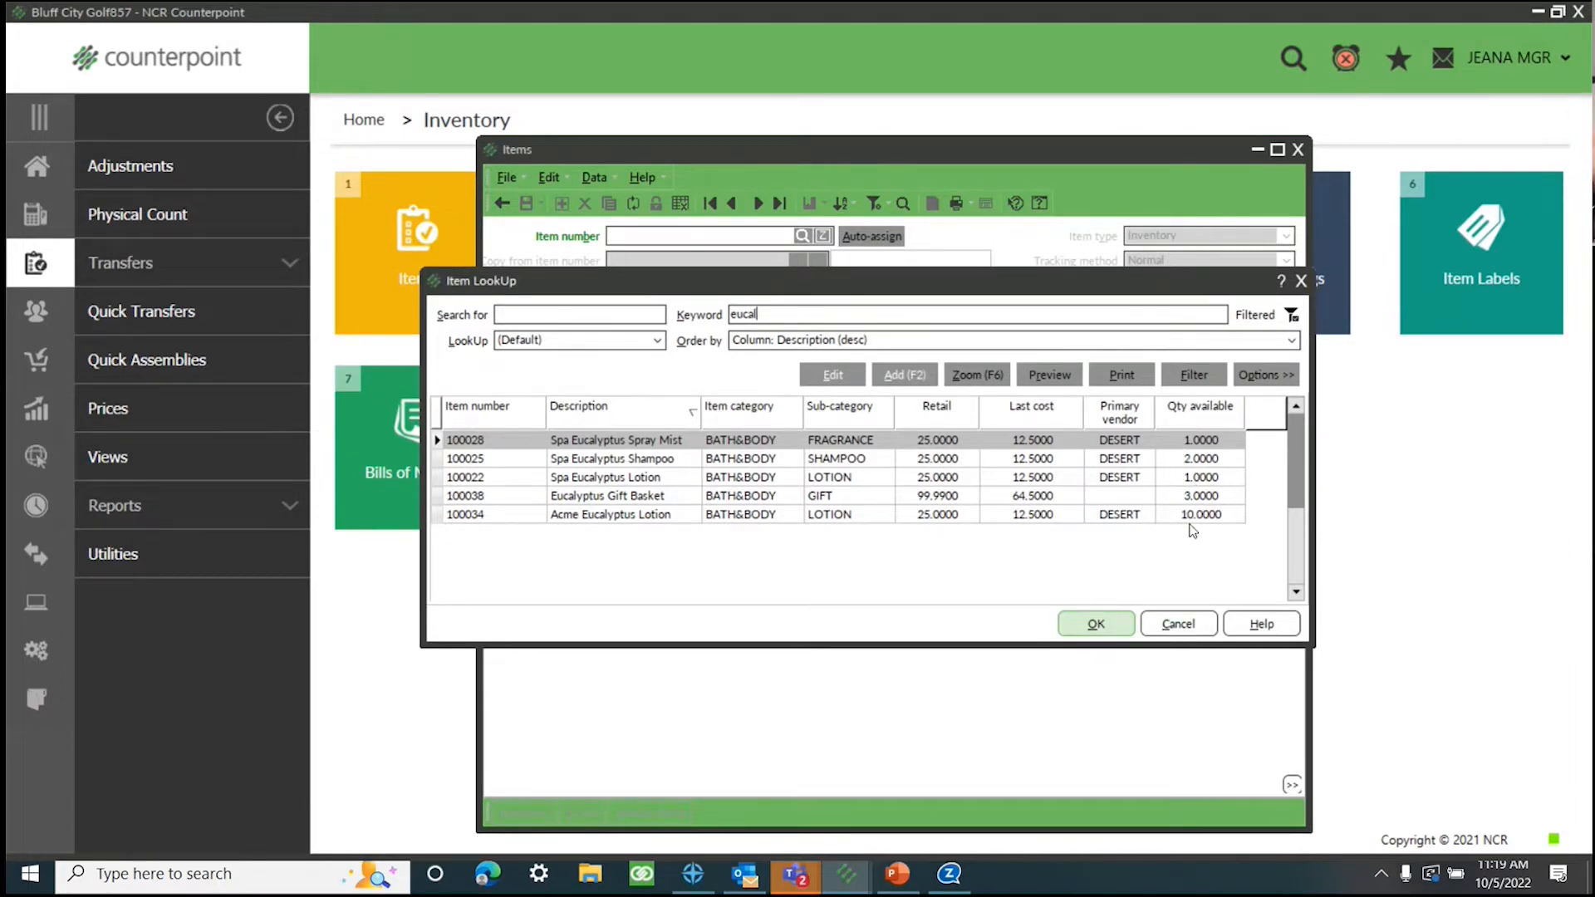
{"action": "left_click", "coordinate": [1178, 624]}
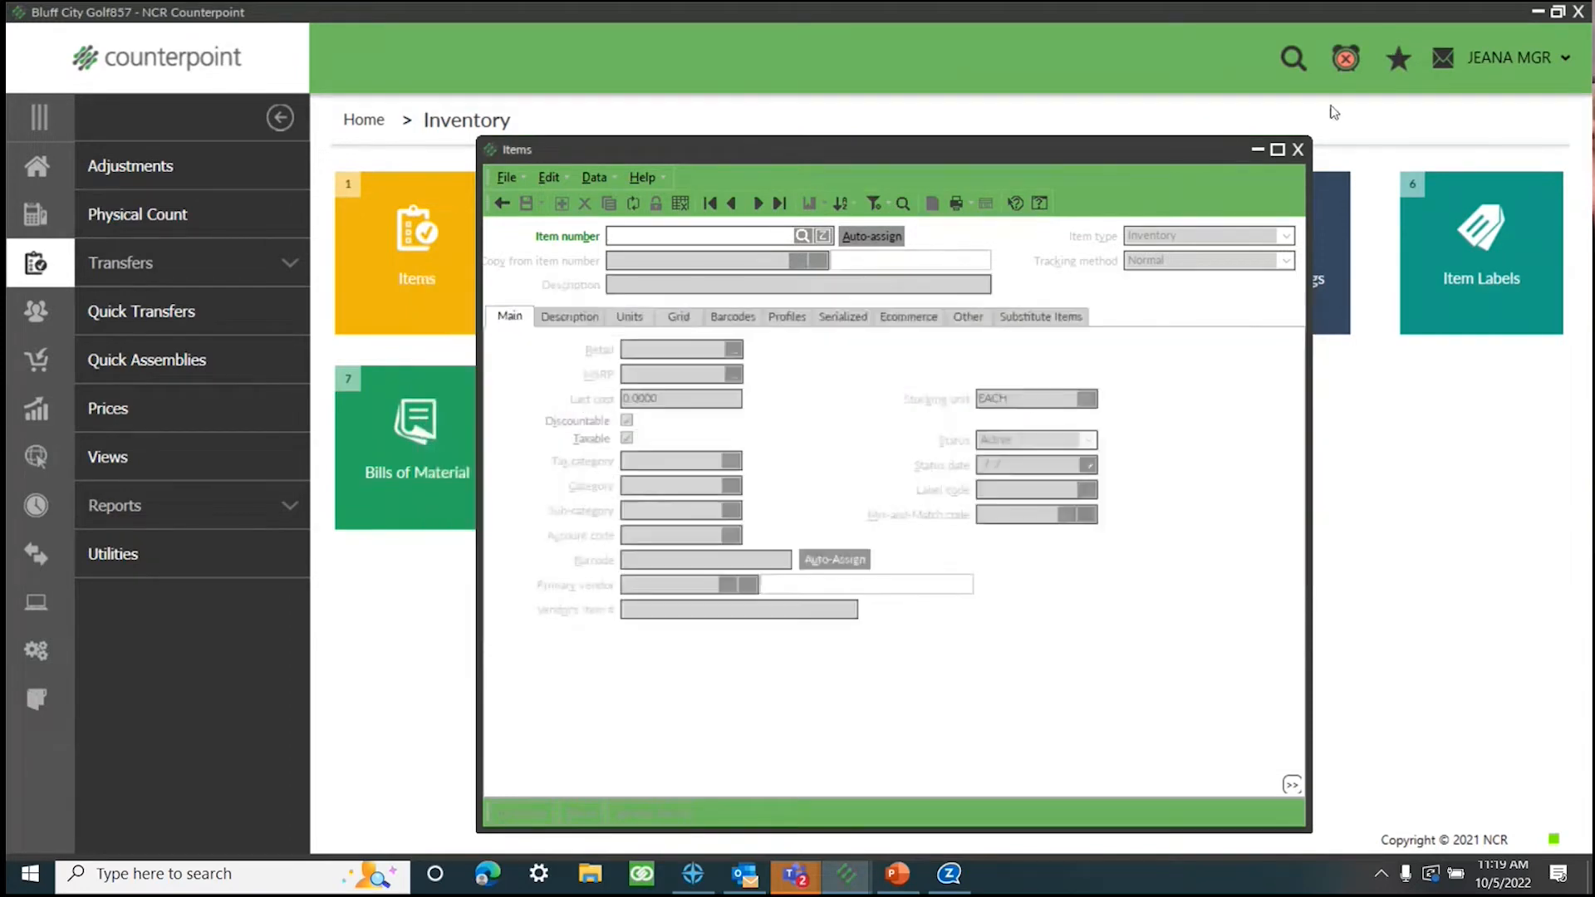
{"action": "left_click", "coordinate": [1298, 150]}
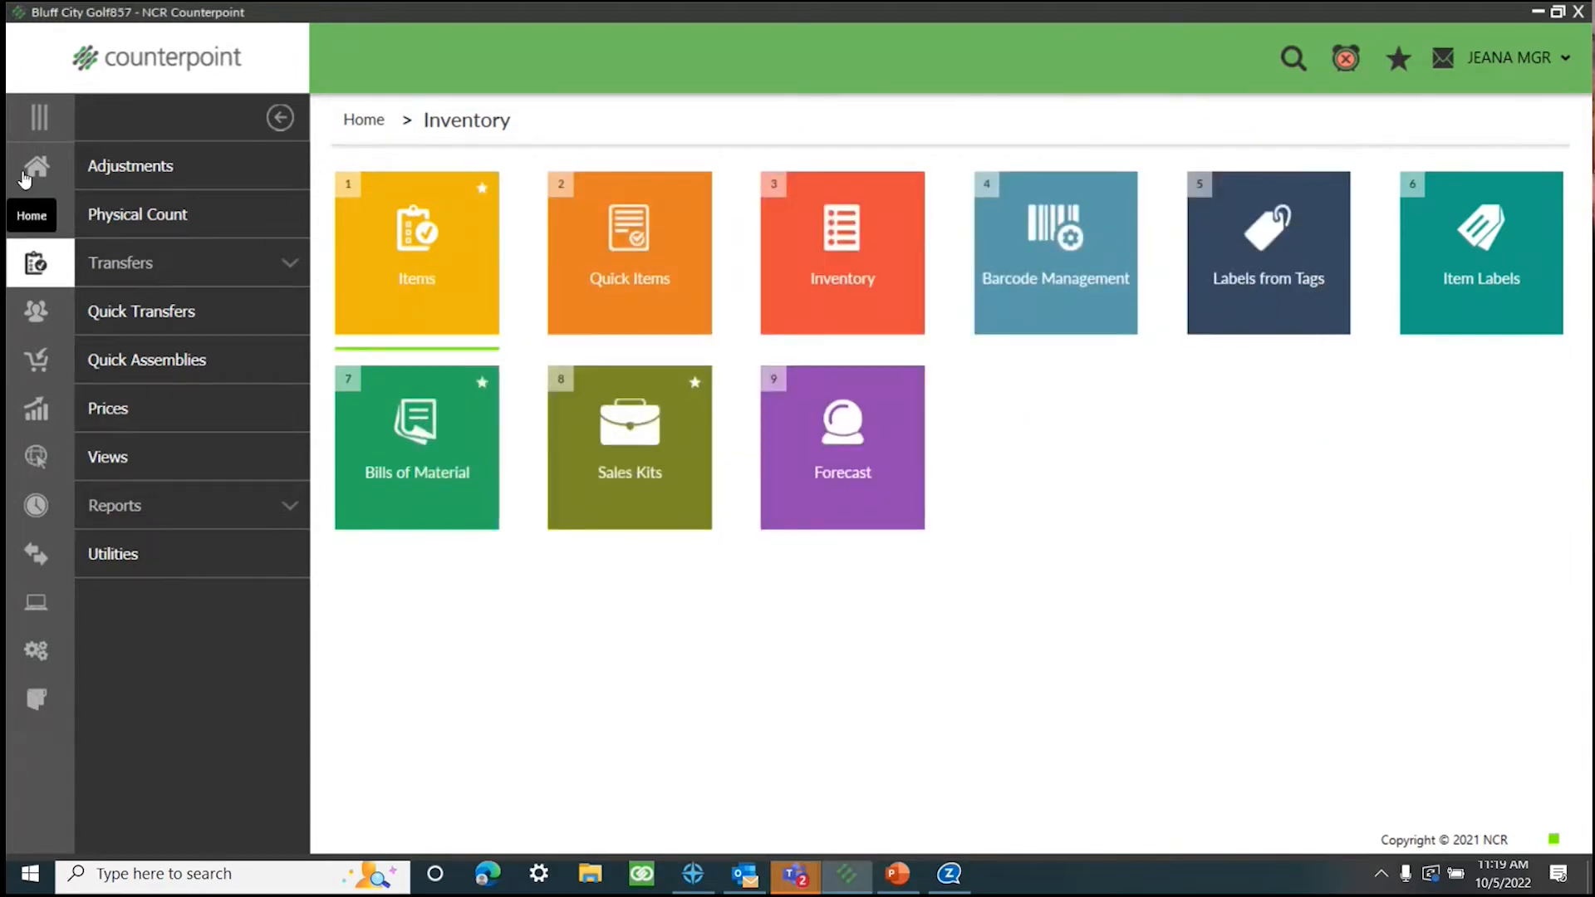
Open the point-of-sale touchscreen, log in with the user's password, and auto-activate drawer 1A
{"action": "left_click", "coordinate": [24, 174]}
{"action": "left_click", "coordinate": [161, 214]}
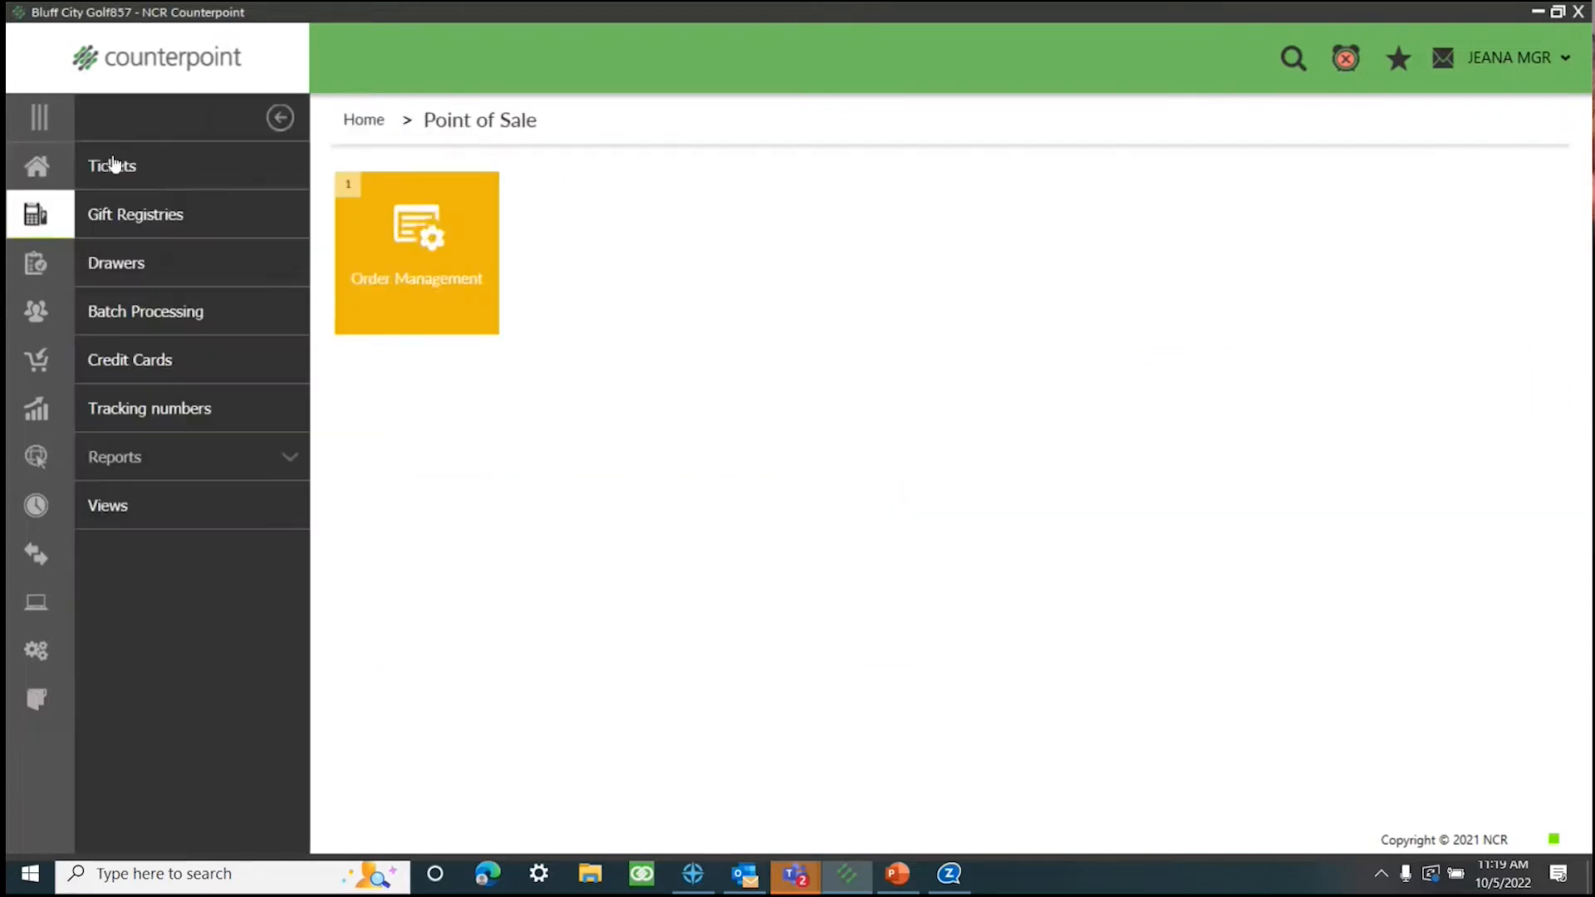
{"action": "left_click", "coordinate": [110, 162]}
{"action": "left_click", "coordinate": [612, 231]}
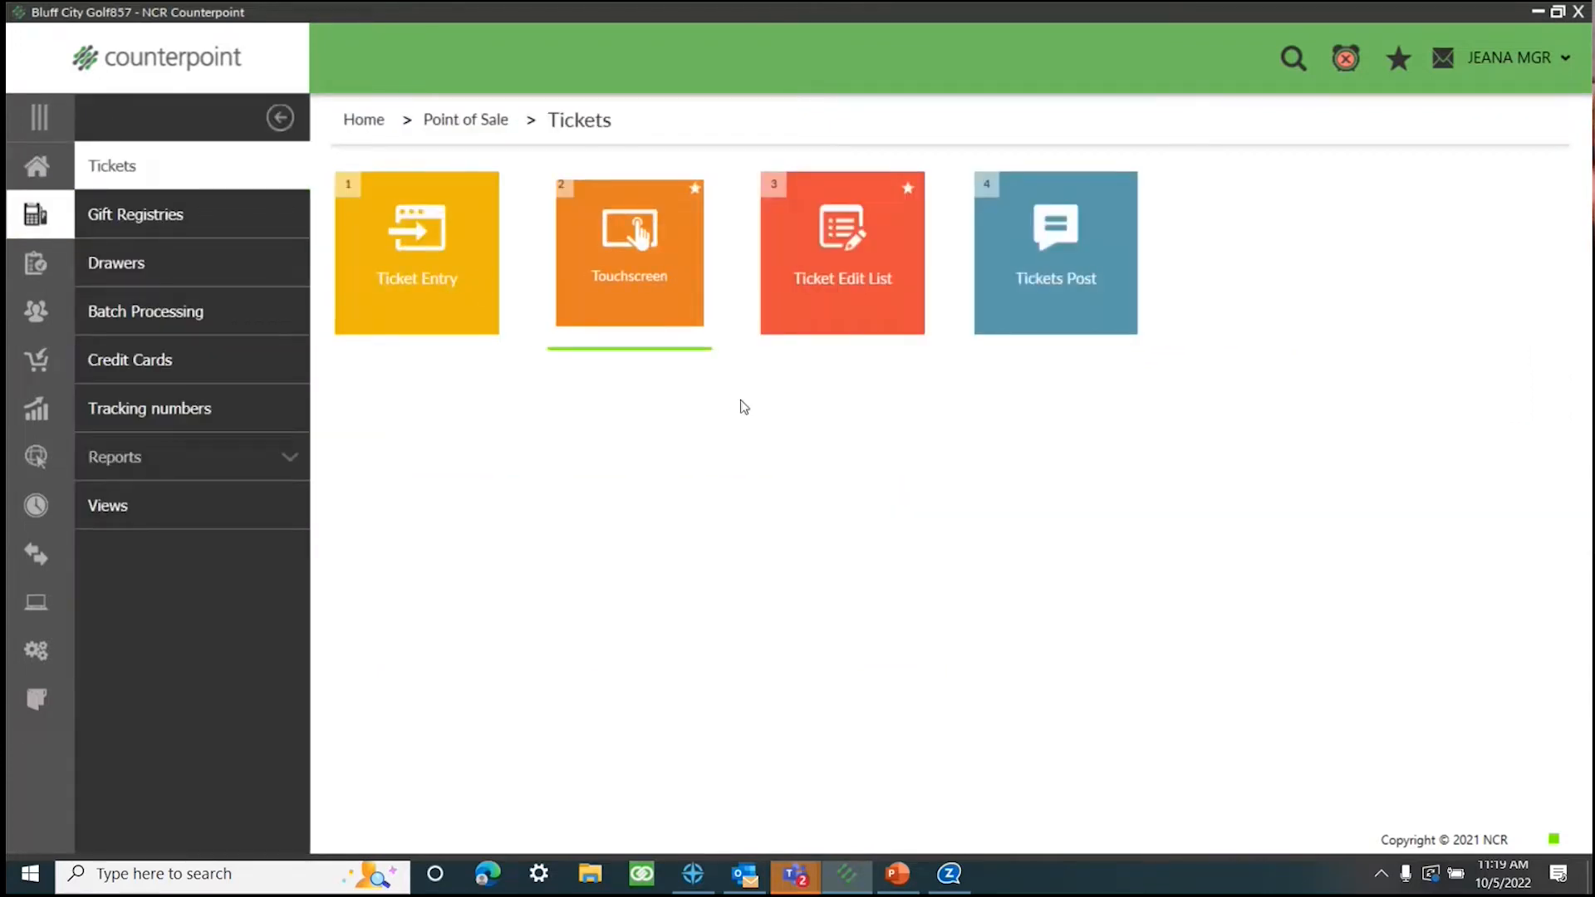
{"action": "type", "text": "••"}
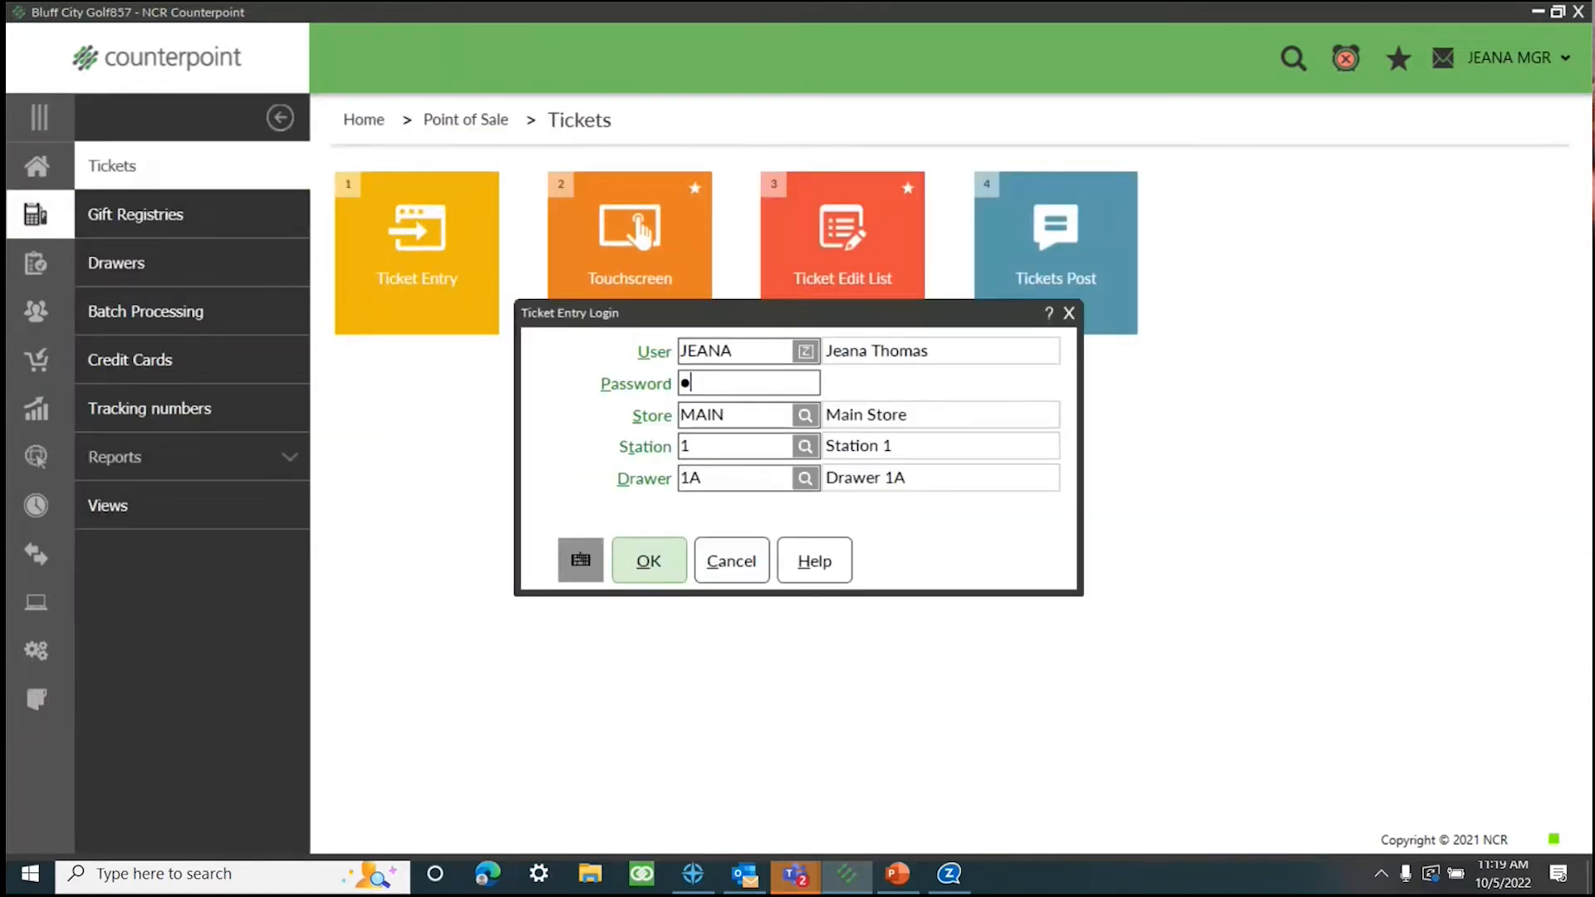
{"action": "type", "text": "•••••••"}
{"action": "key", "text": "Return"}
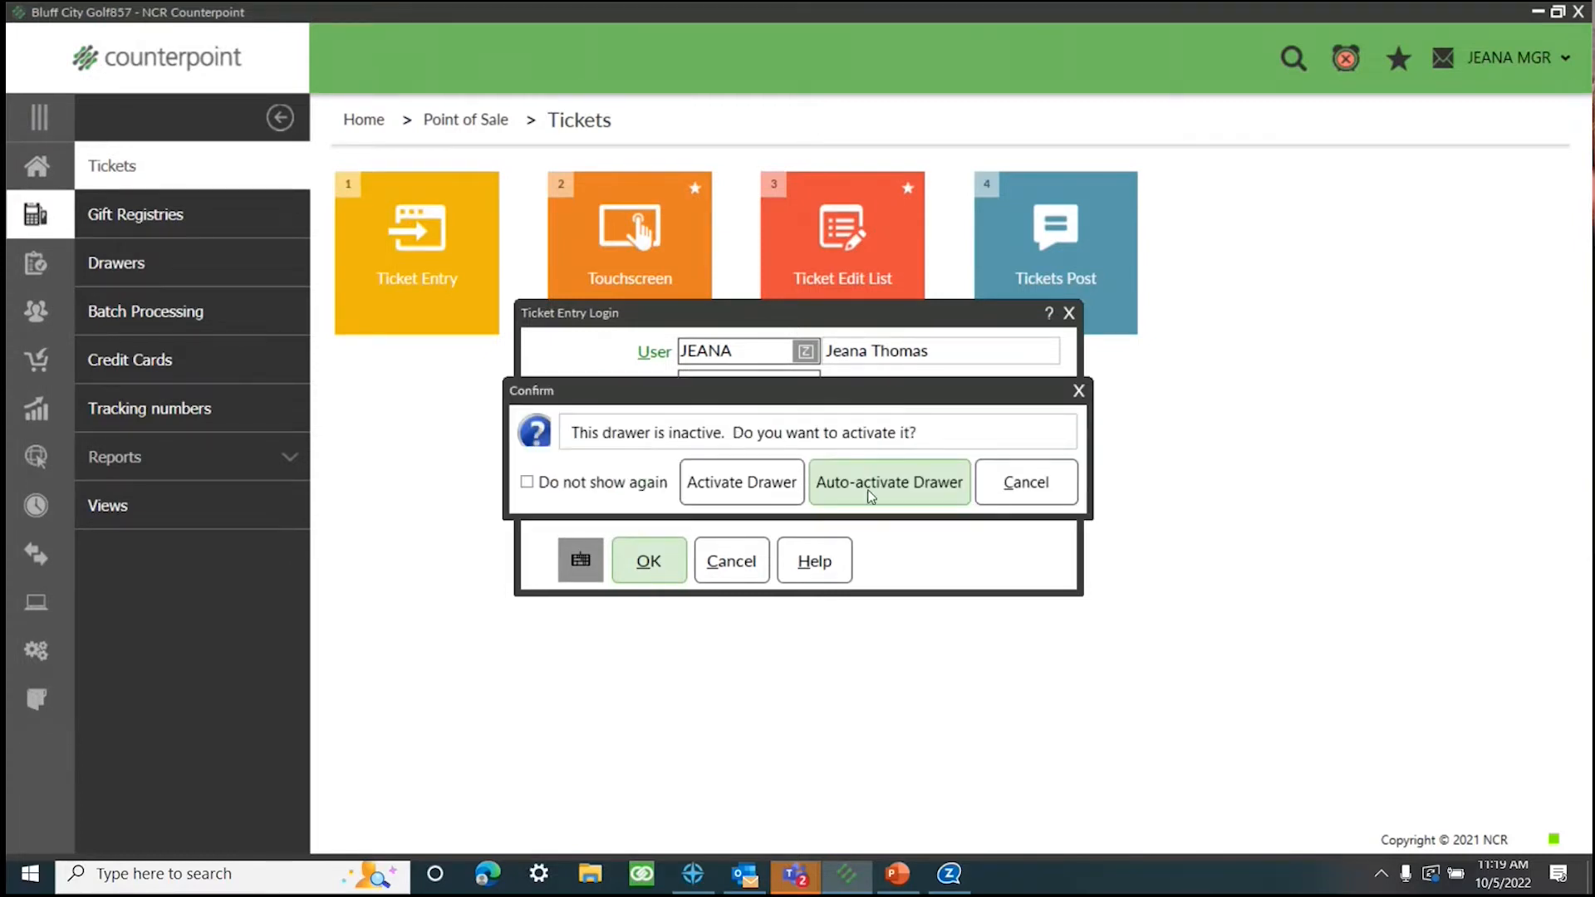
{"action": "left_click", "coordinate": [868, 480]}
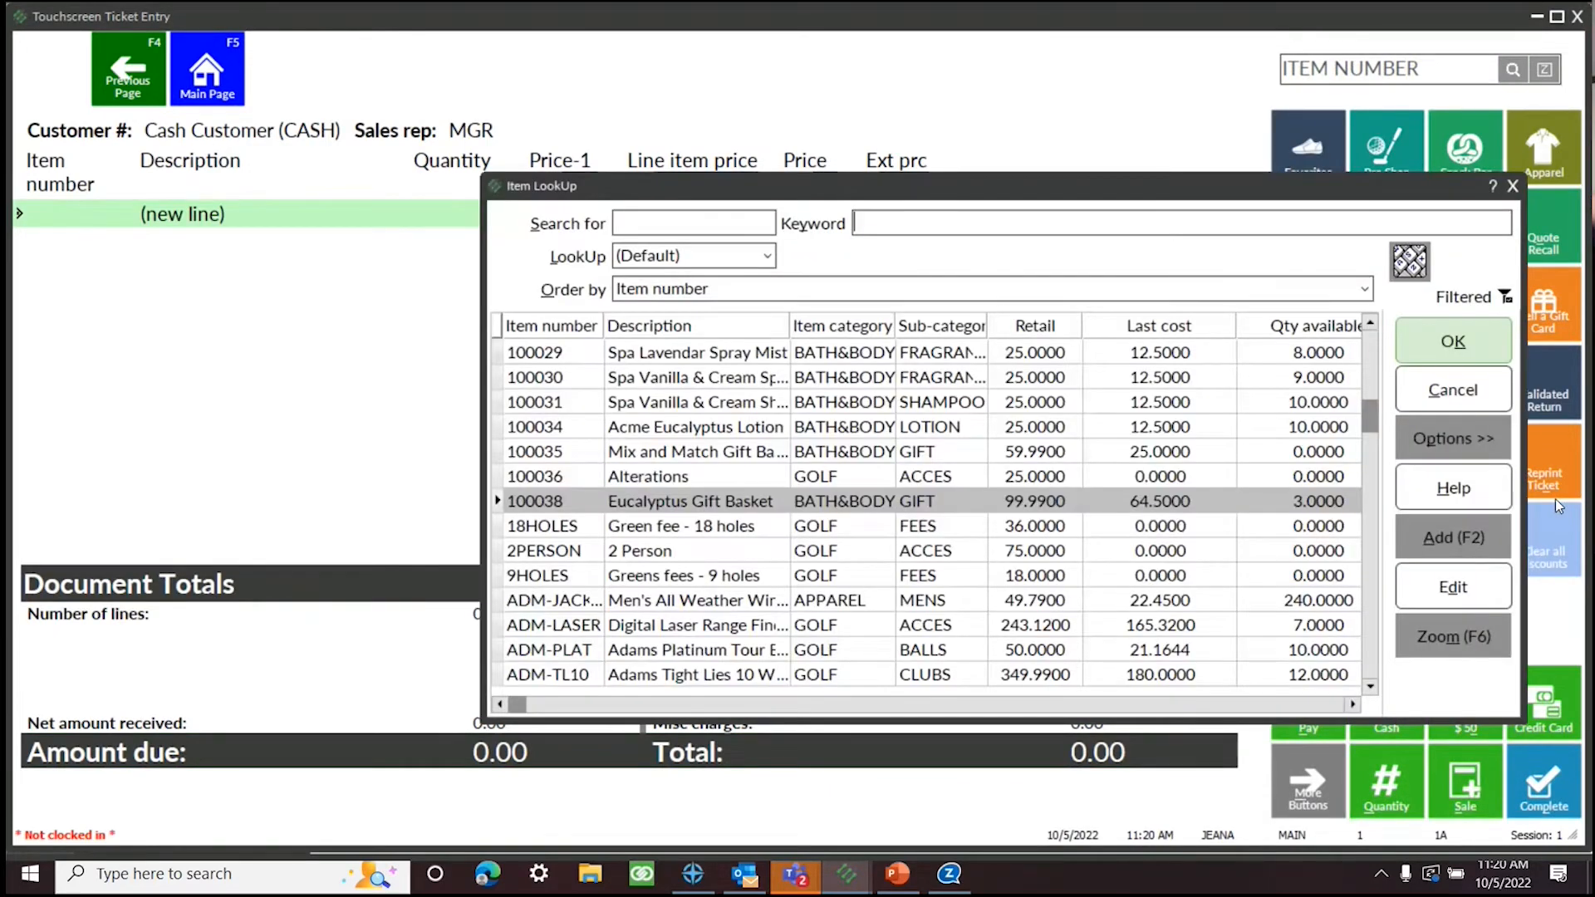
Add one Eucalyptus Gift Basket to the cash customer's ticket and review its line
{"action": "left_click", "coordinate": [1453, 356]}
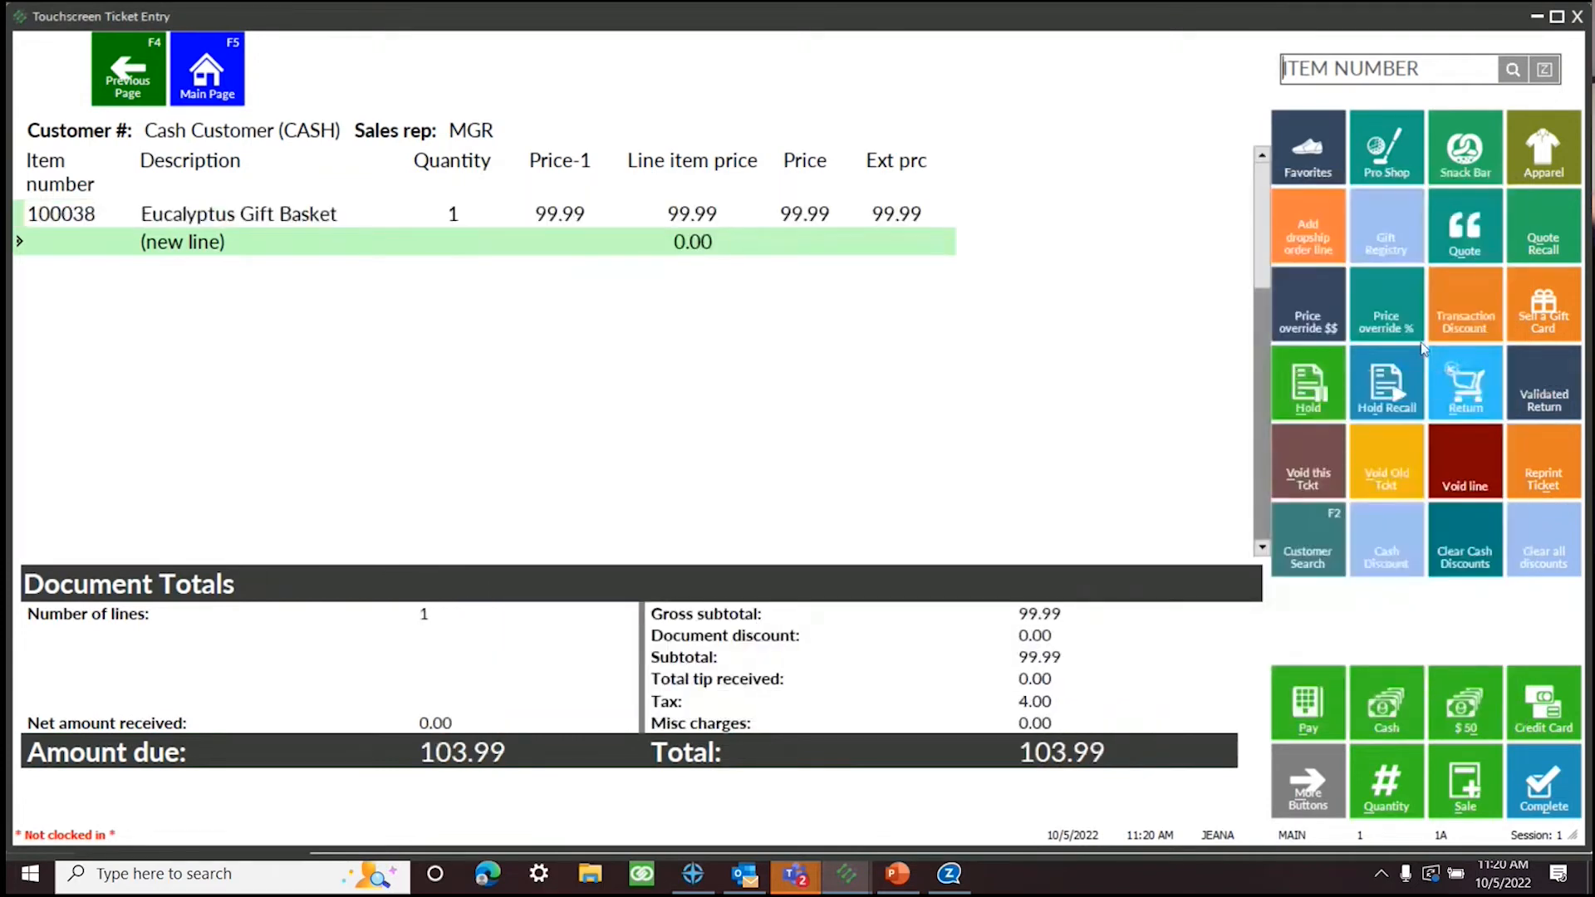
{"action": "left_click", "coordinate": [274, 218]}
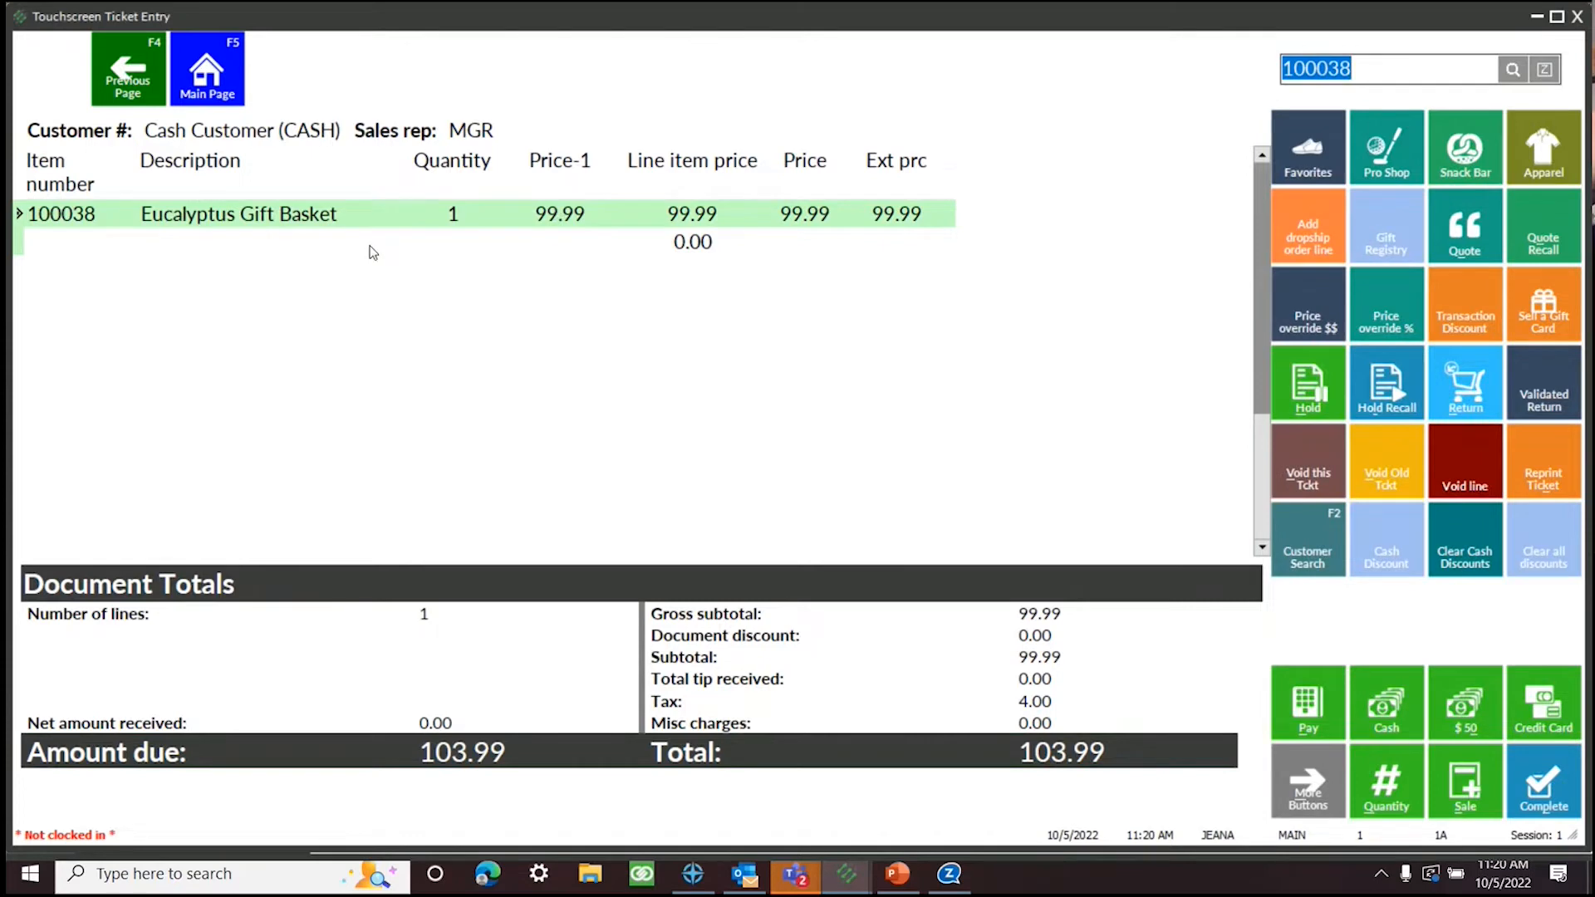
{"action": "left_click", "coordinate": [688, 245]}
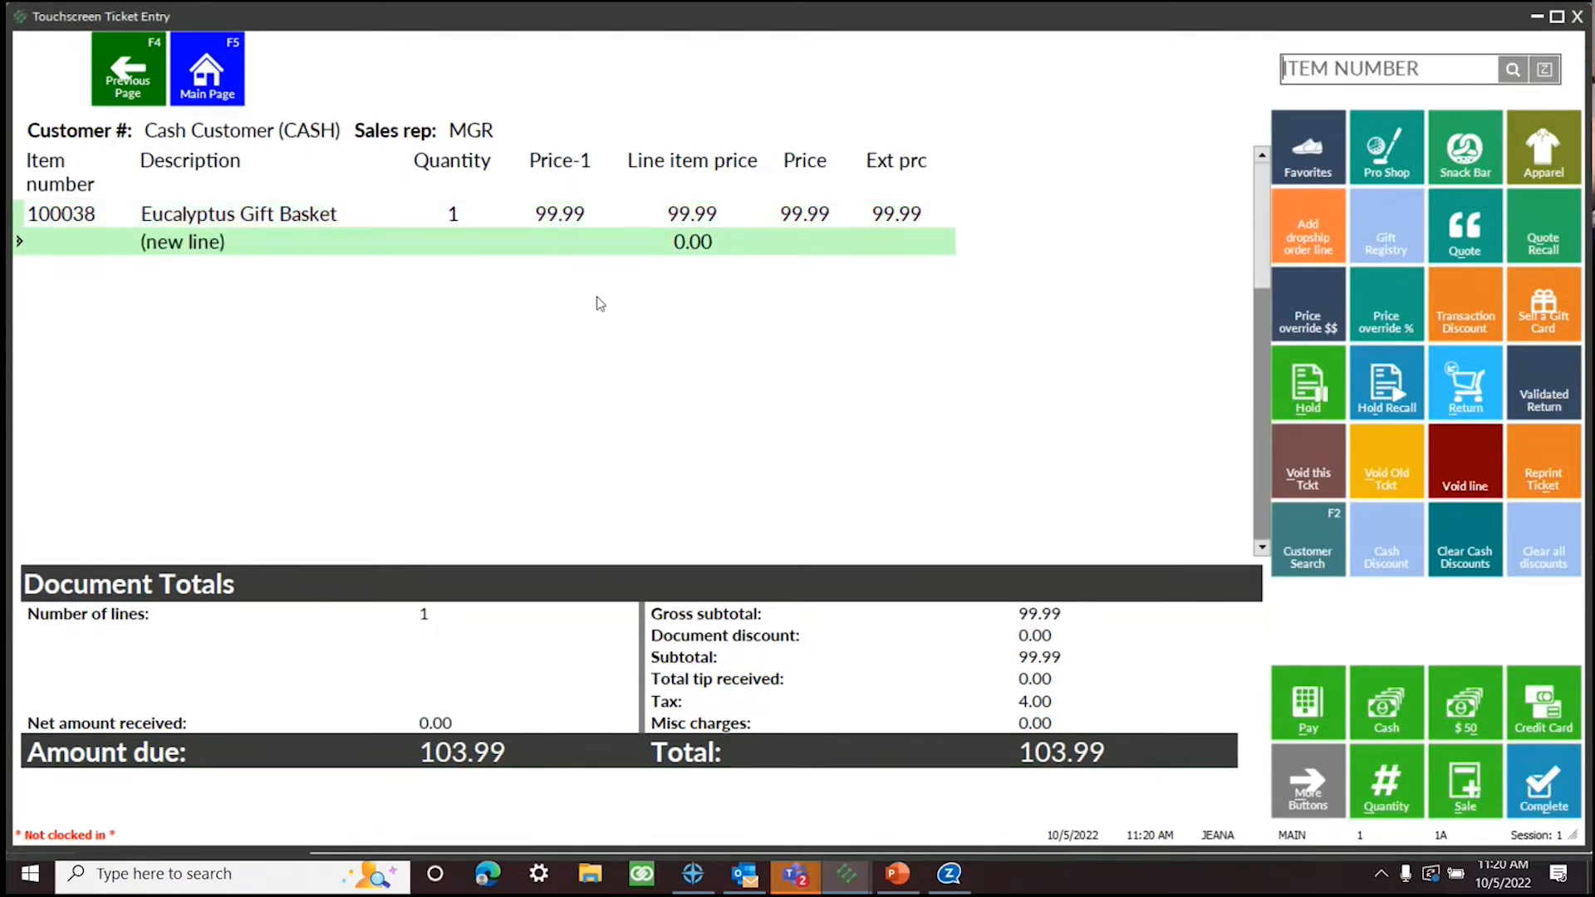
Pay the full ticket balance in cash and close the receipt preview and print prompt
{"action": "left_click", "coordinate": [1382, 712]}
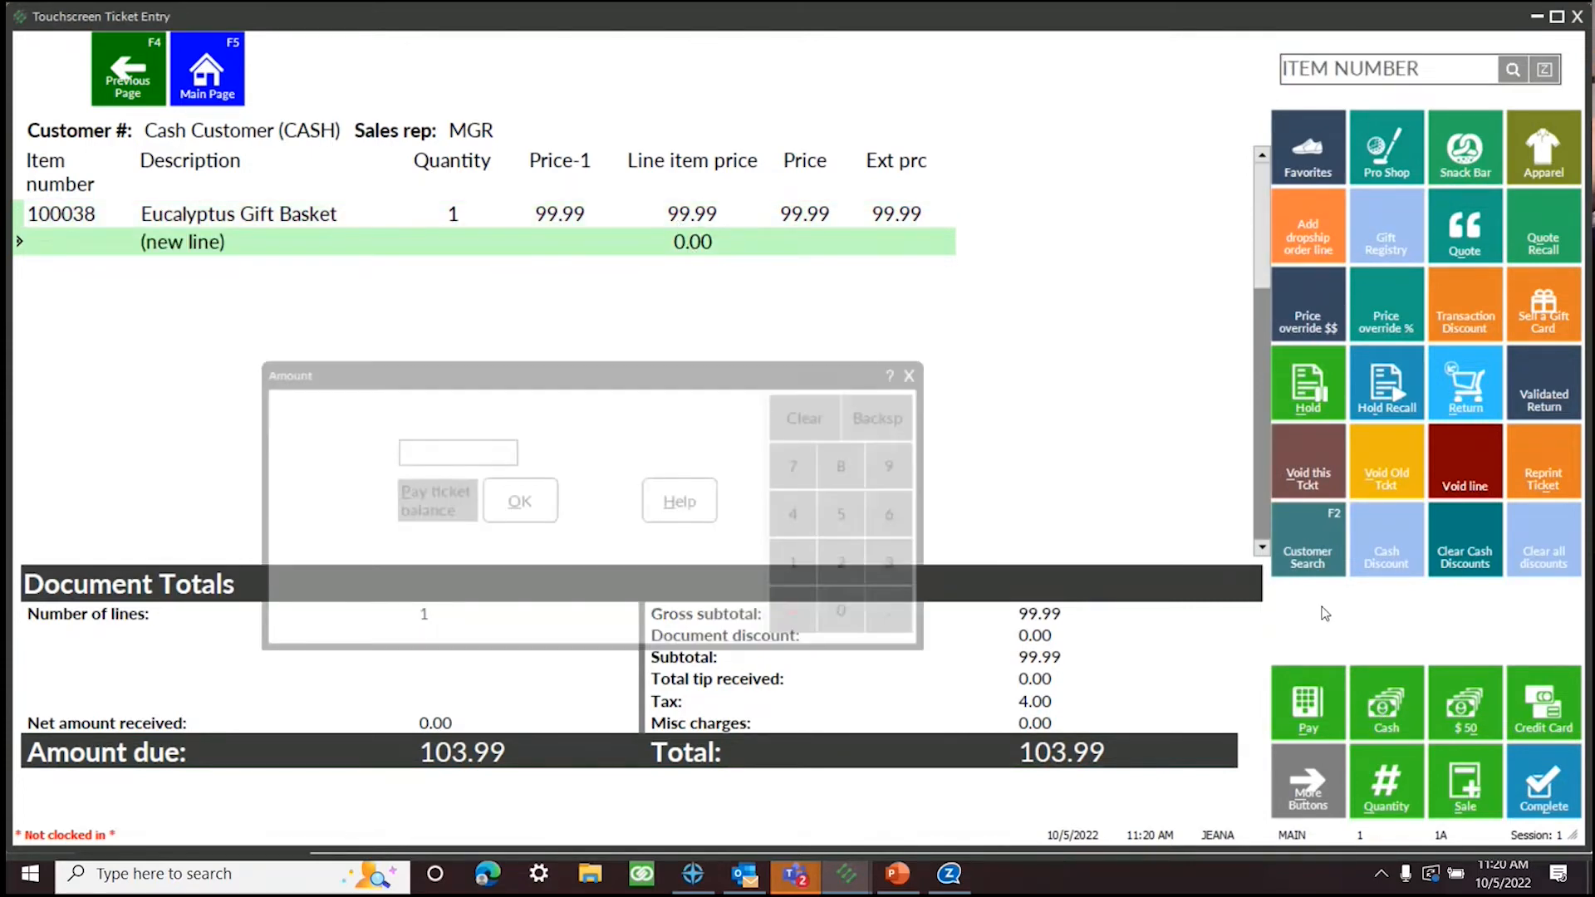
{"action": "left_click", "coordinate": [455, 505]}
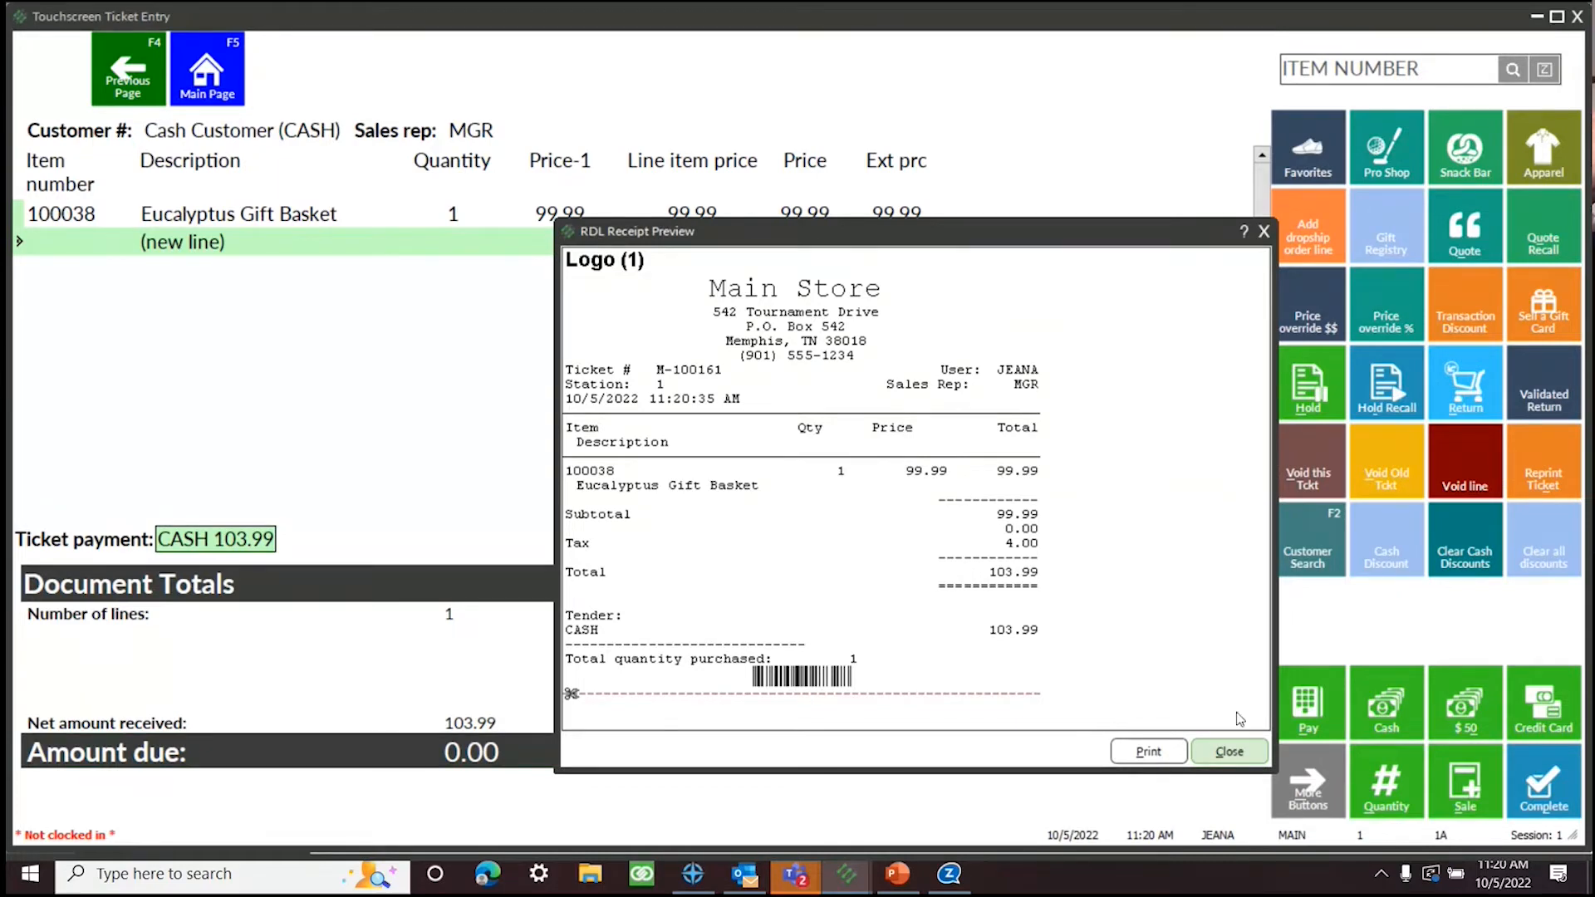
{"action": "left_click", "coordinate": [1230, 756]}
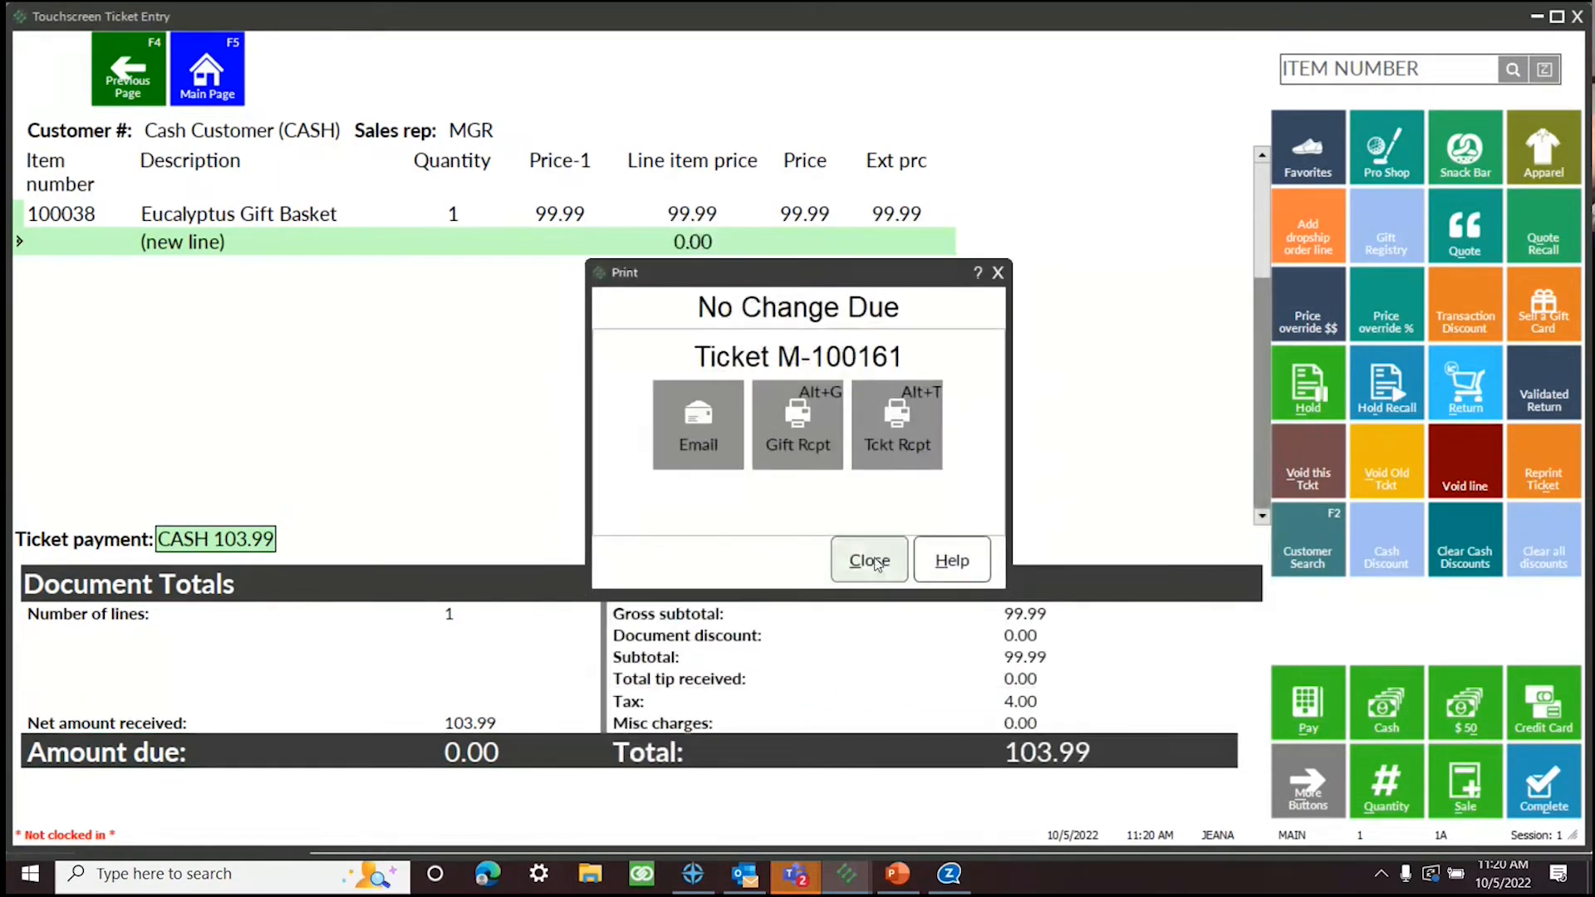
{"action": "left_click", "coordinate": [872, 565]}
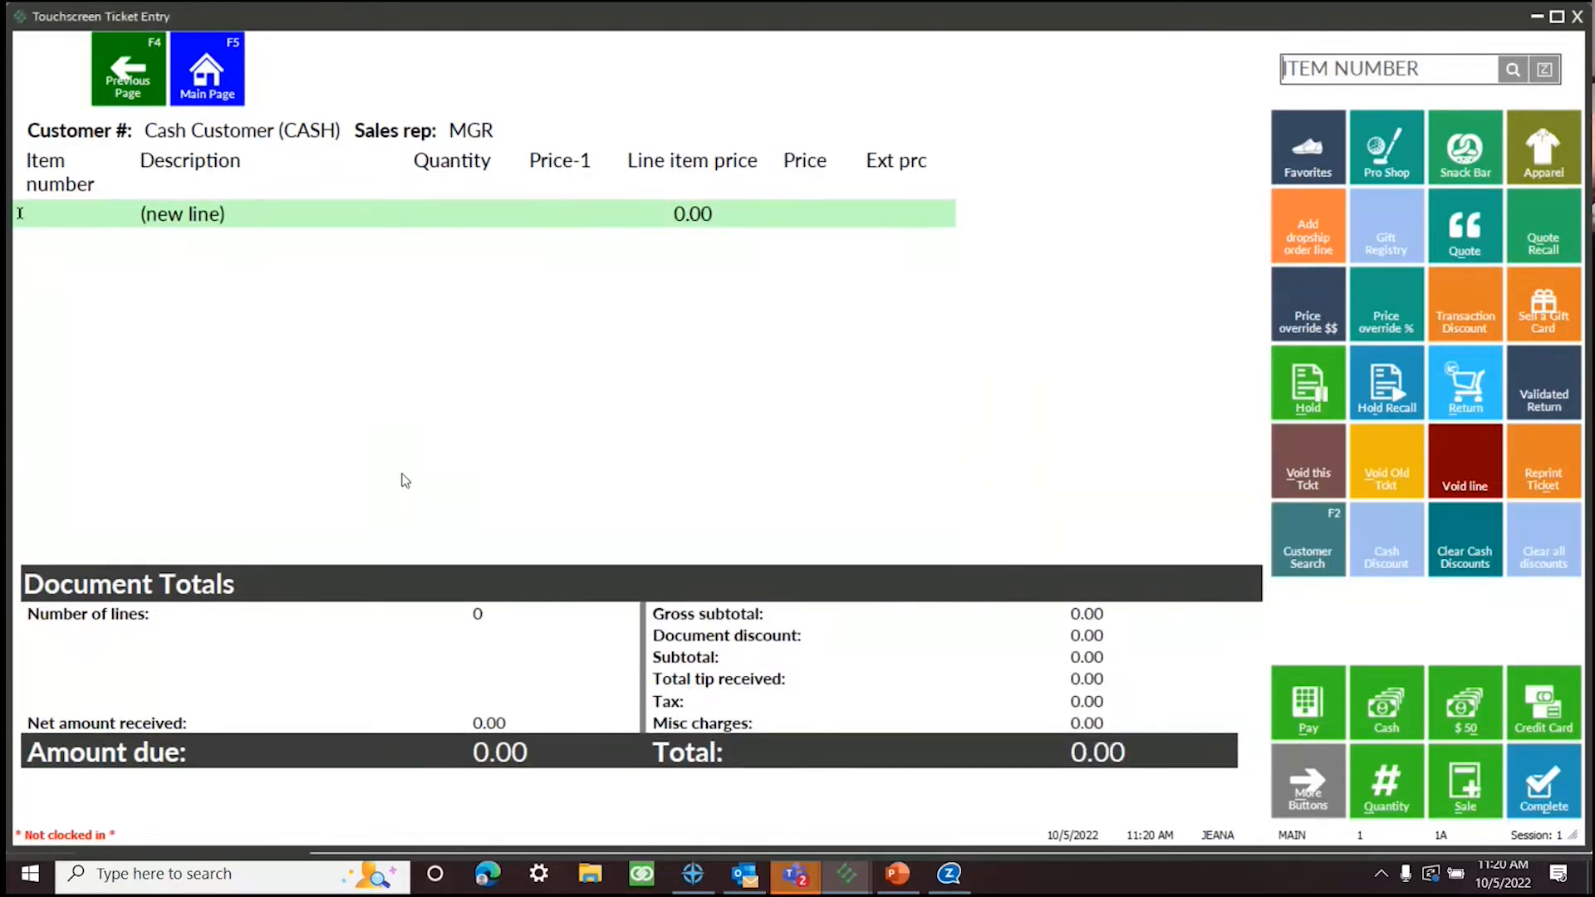
Exit touchscreen entry and post the Main Store's tickets for all drawers, auto-counting and reconciling the active drawers
{"action": "left_click", "coordinate": [1576, 17]}
{"action": "left_click", "coordinate": [1055, 257]}
{"action": "left_click", "coordinate": [996, 432]}
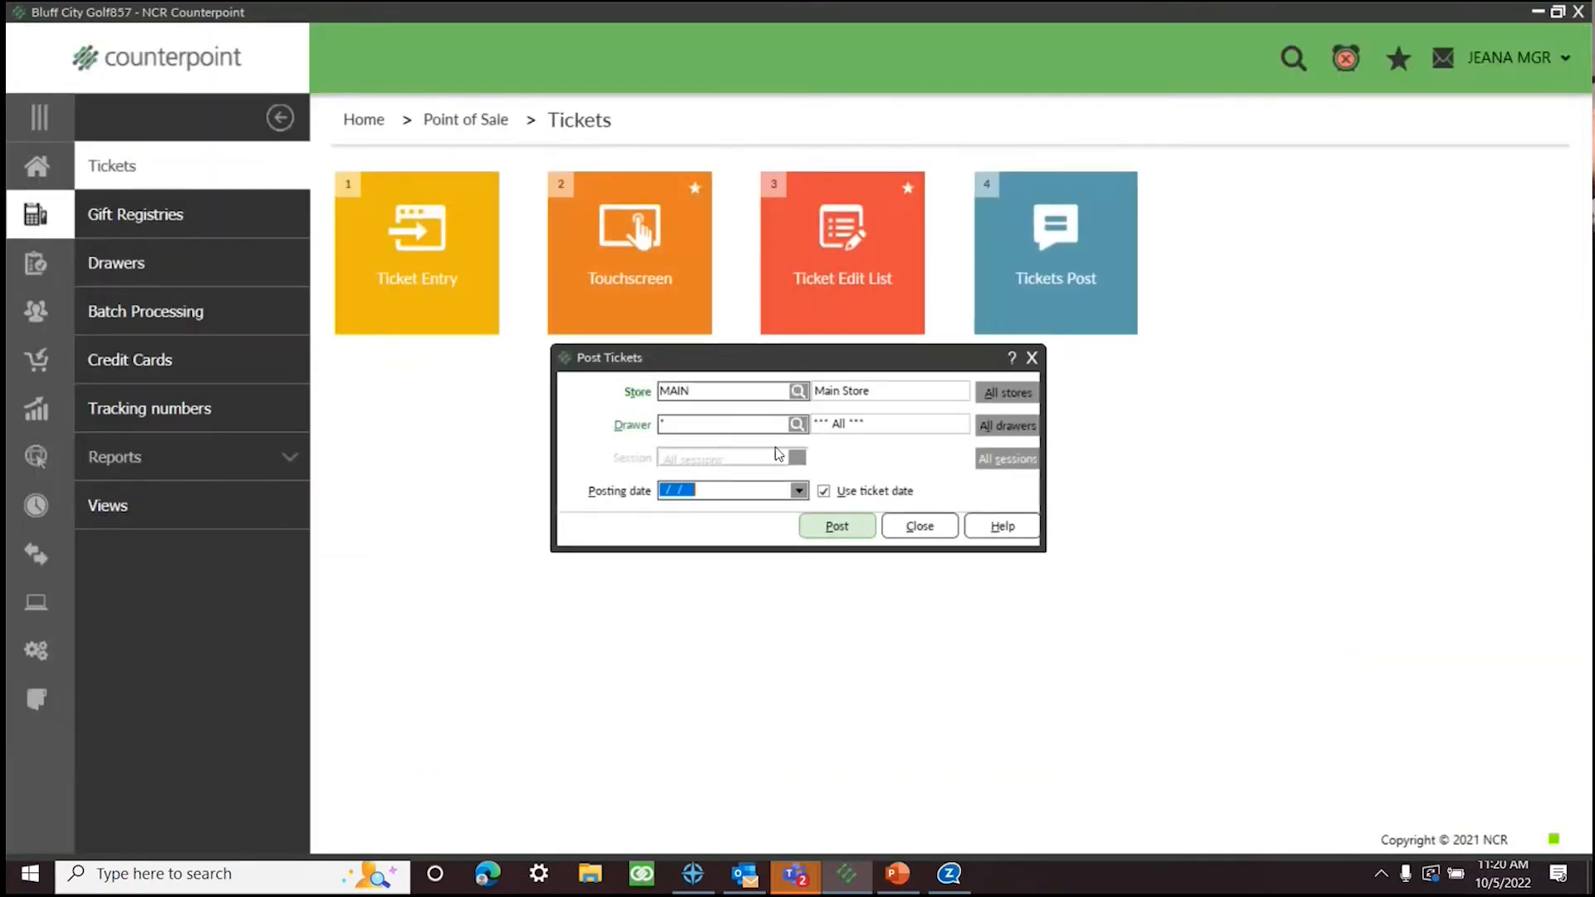
{"action": "left_click", "coordinate": [837, 527]}
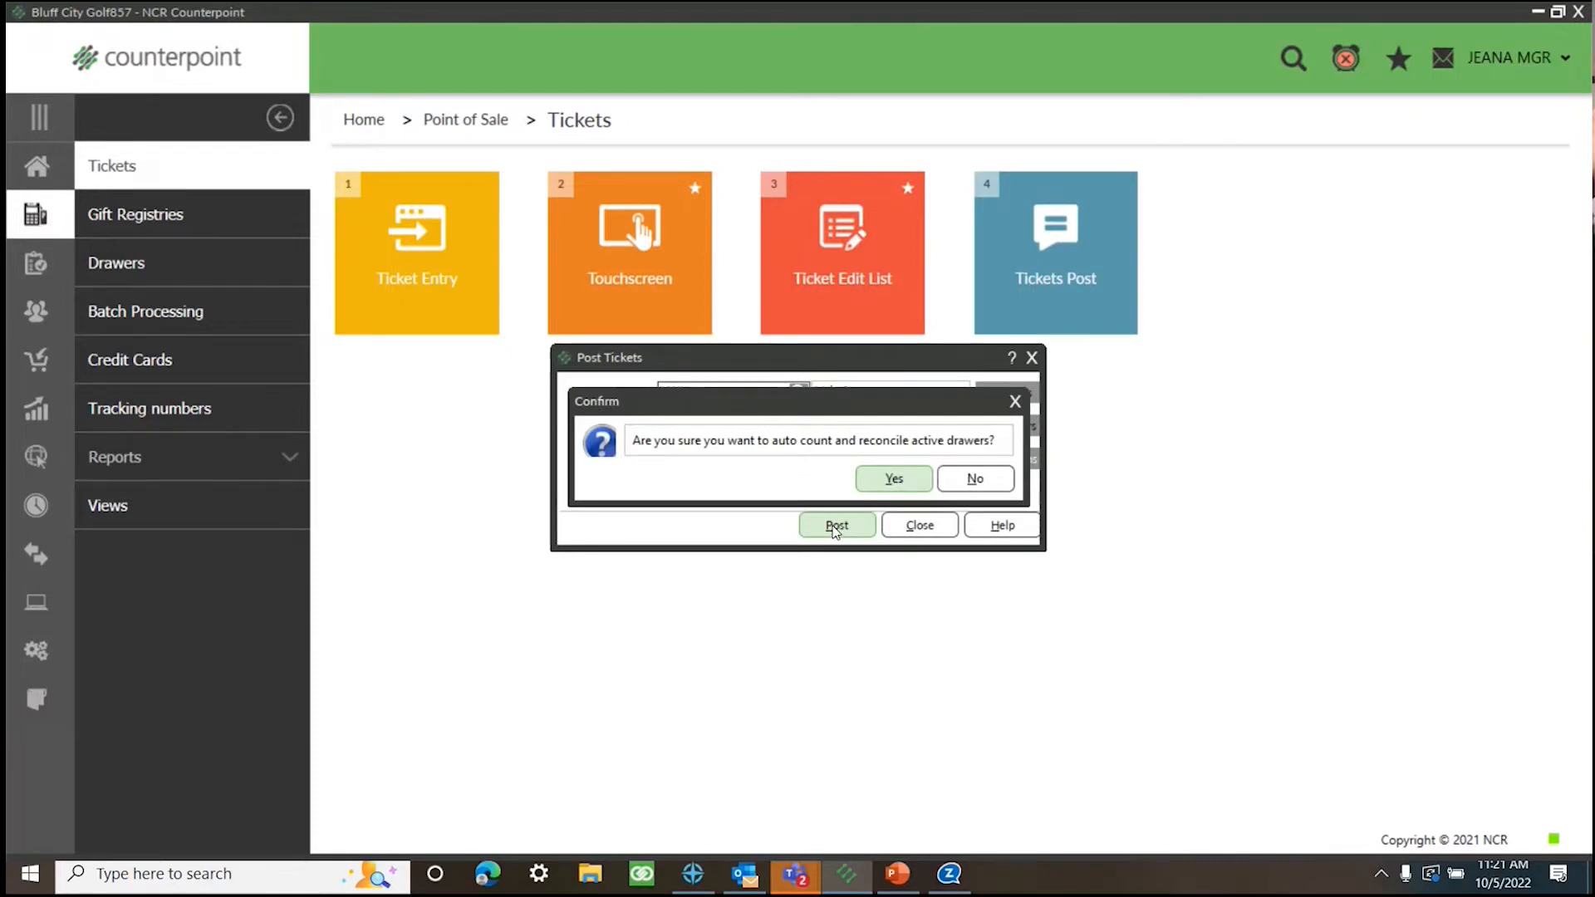
{"action": "key", "text": "Return"}
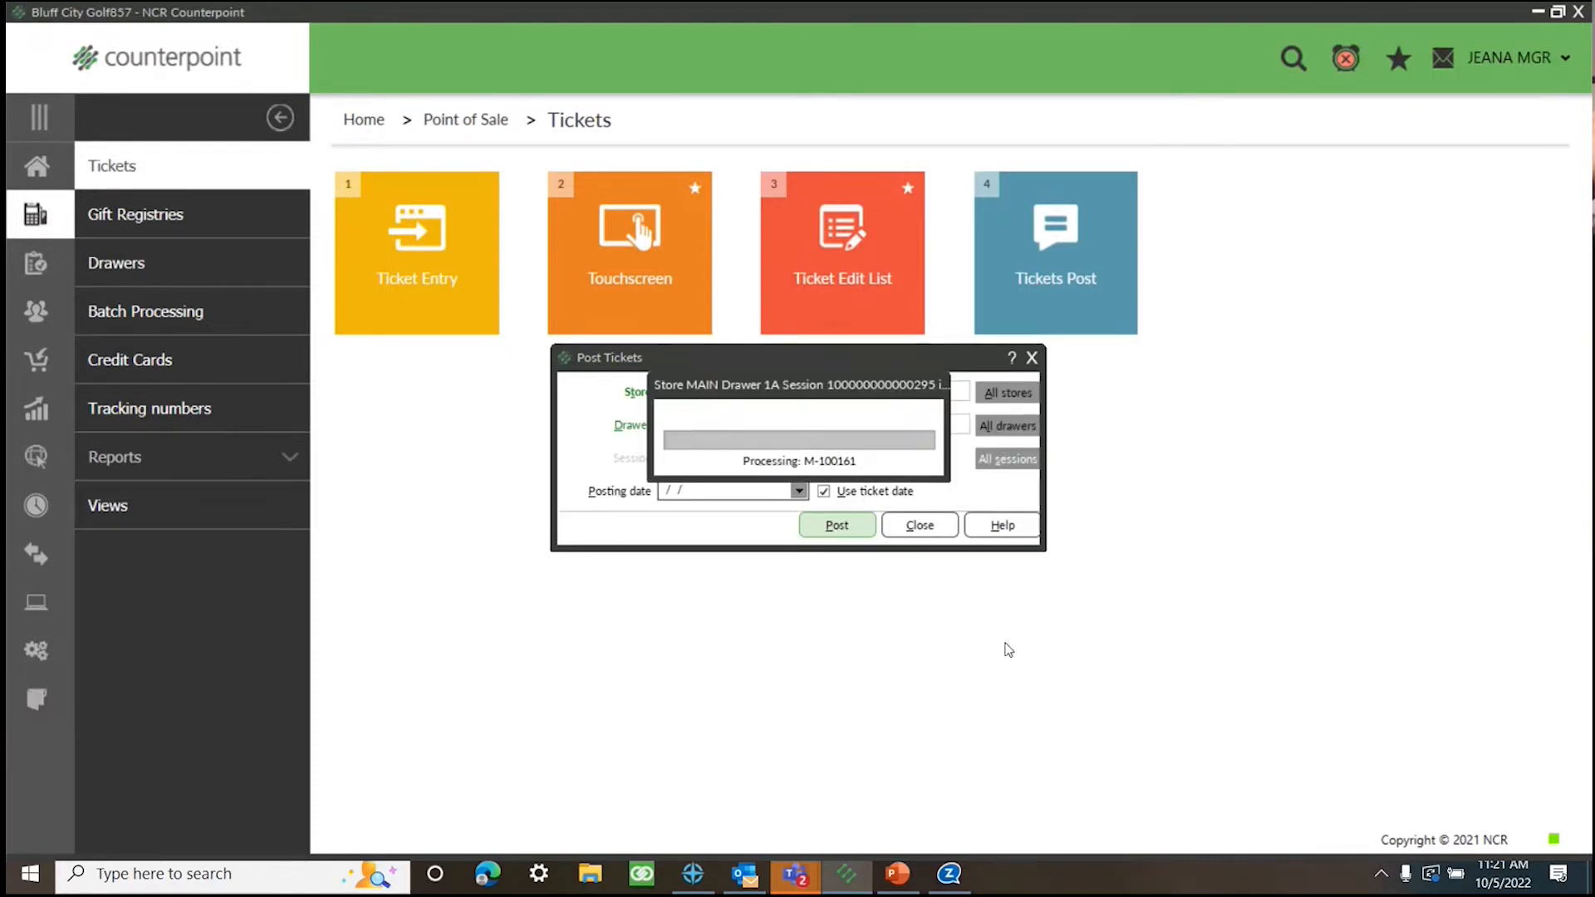
{"action": "key", "text": "Return"}
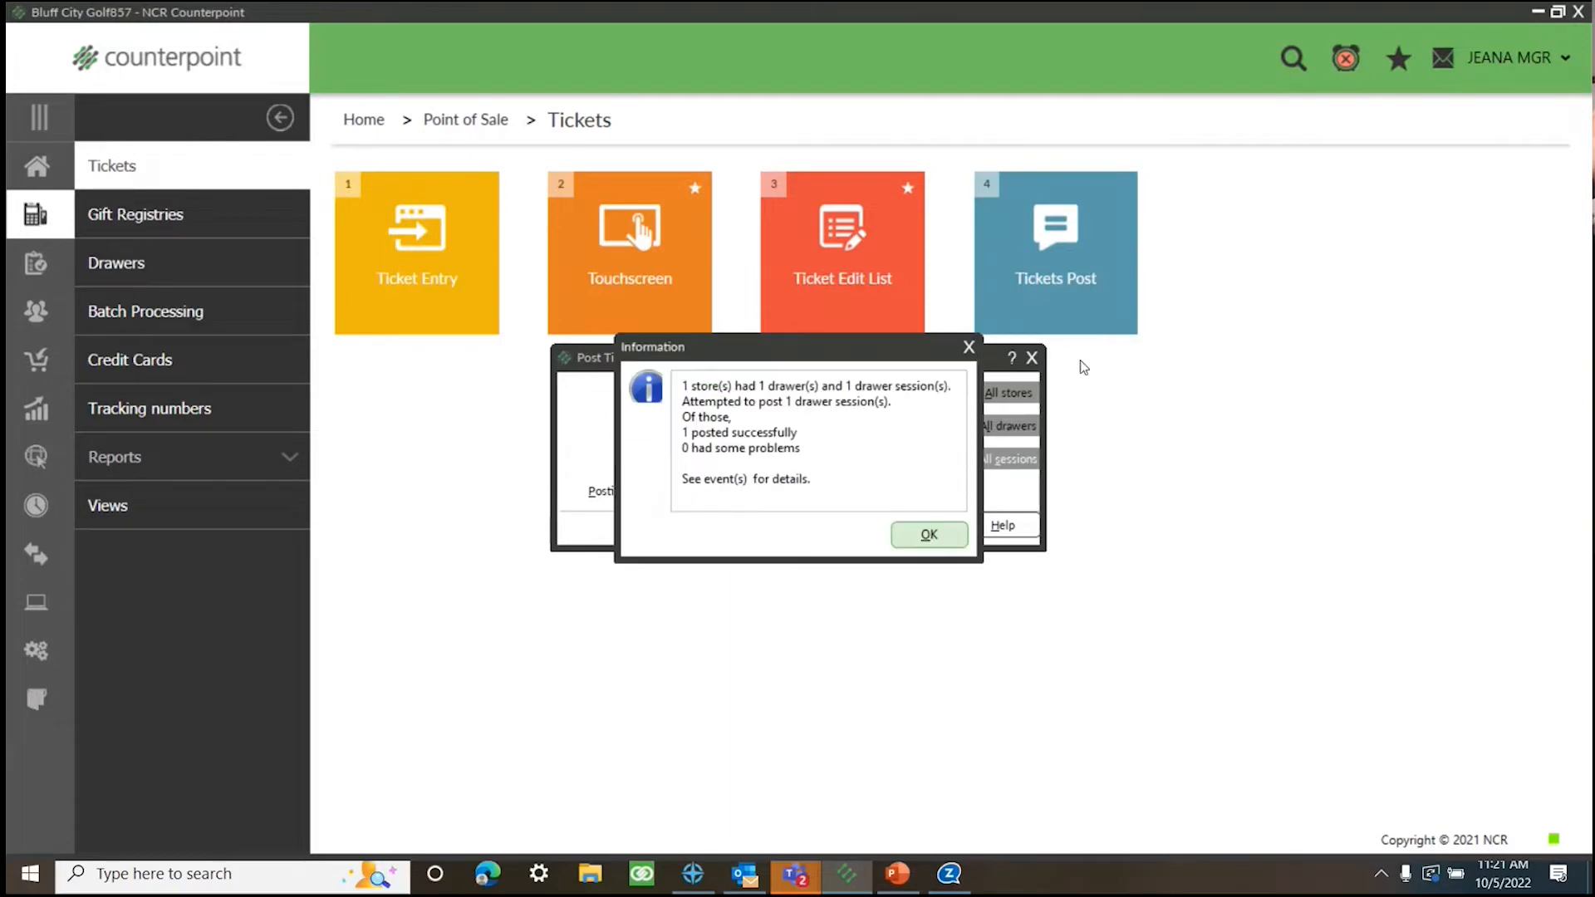
{"action": "left_click", "coordinate": [929, 536]}
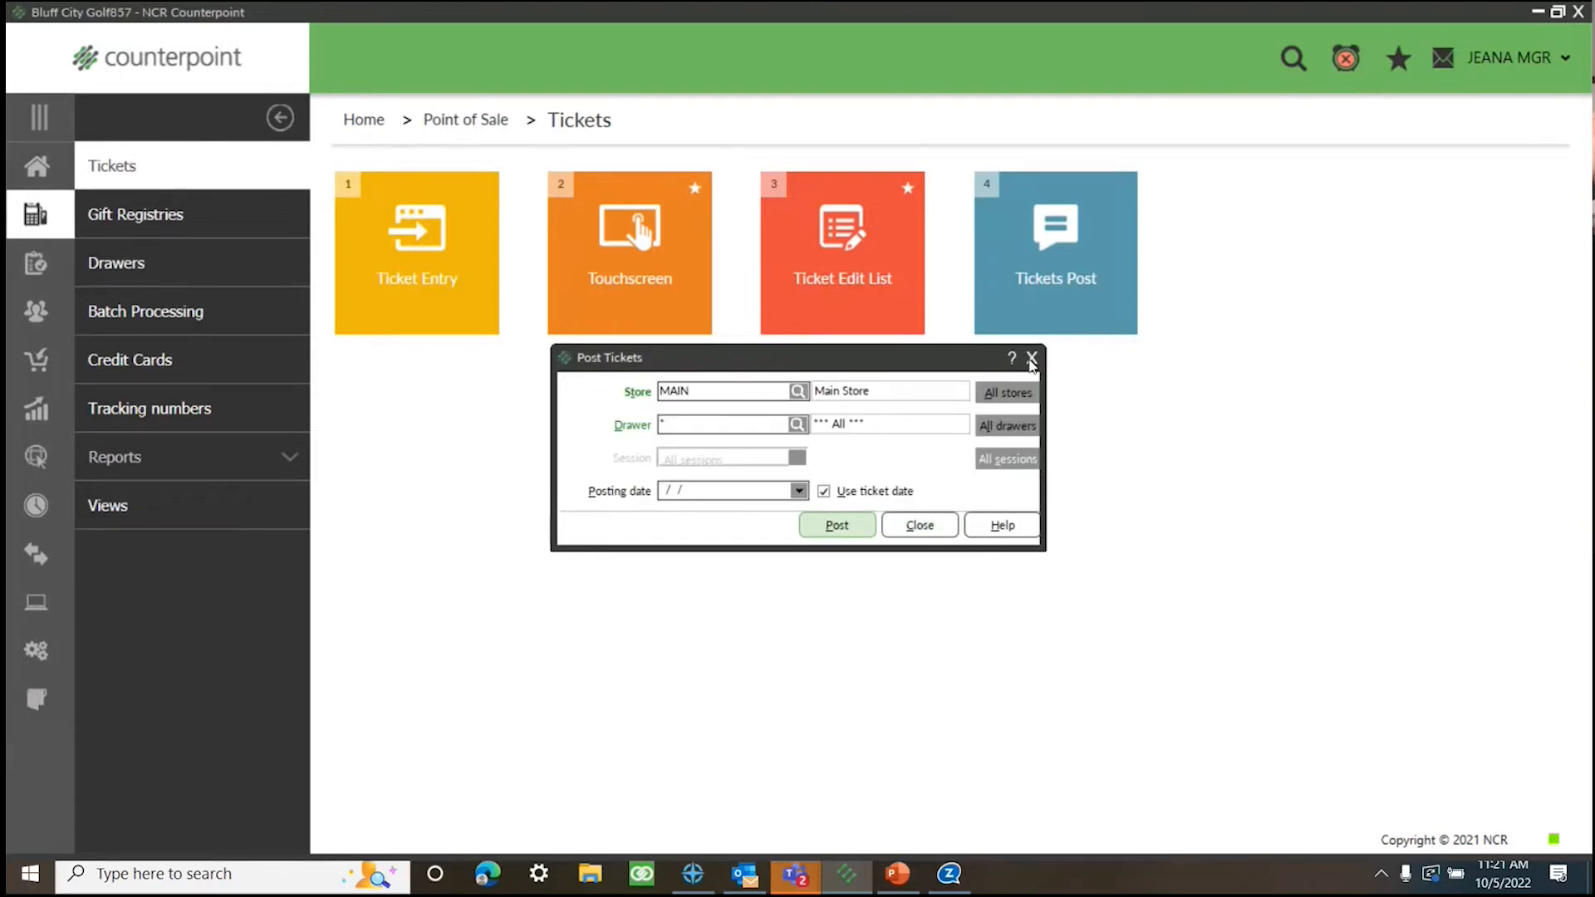
{"action": "left_click", "coordinate": [931, 529]}
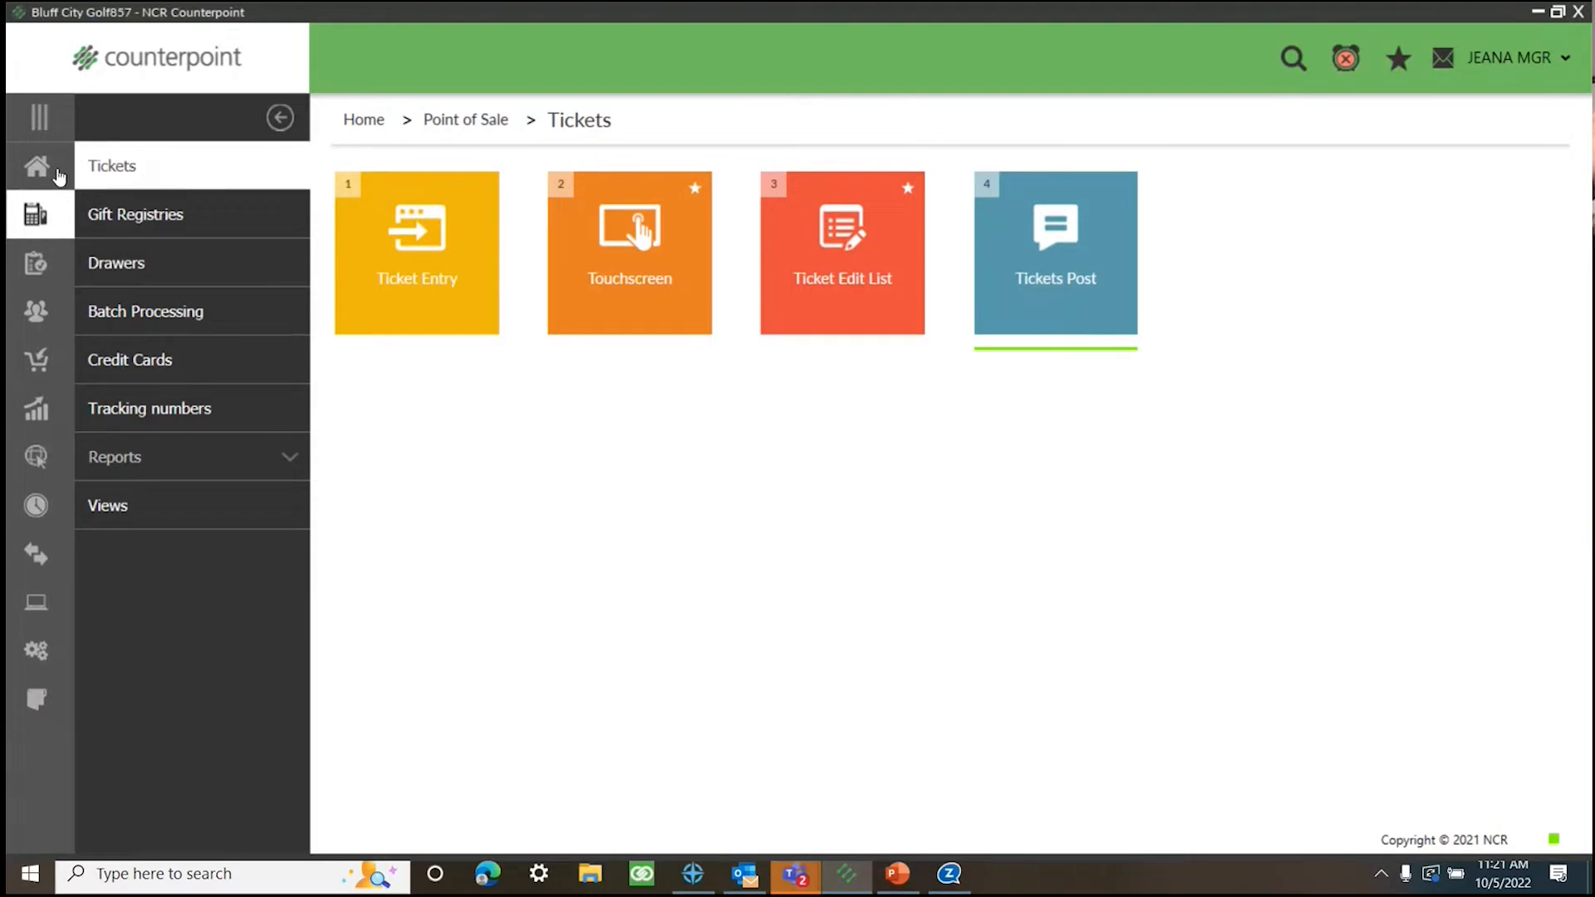
Preview the point-of-sale Ticket History report for posting dates starting 10/5/2022
{"action": "left_click", "coordinate": [31, 170]}
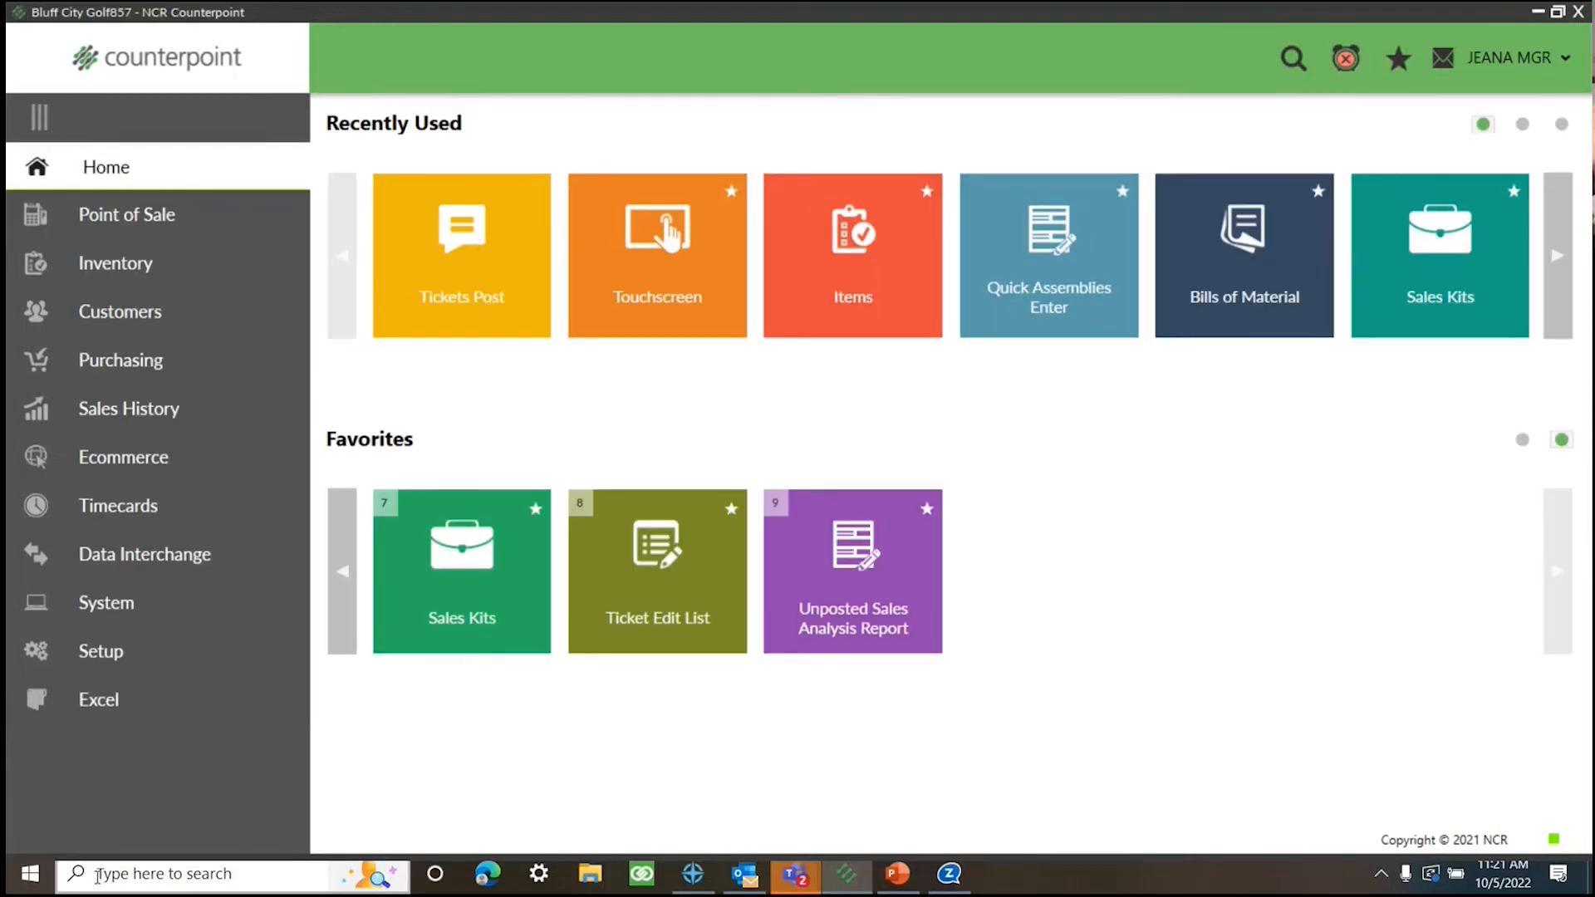
{"action": "left_click", "coordinate": [154, 213]}
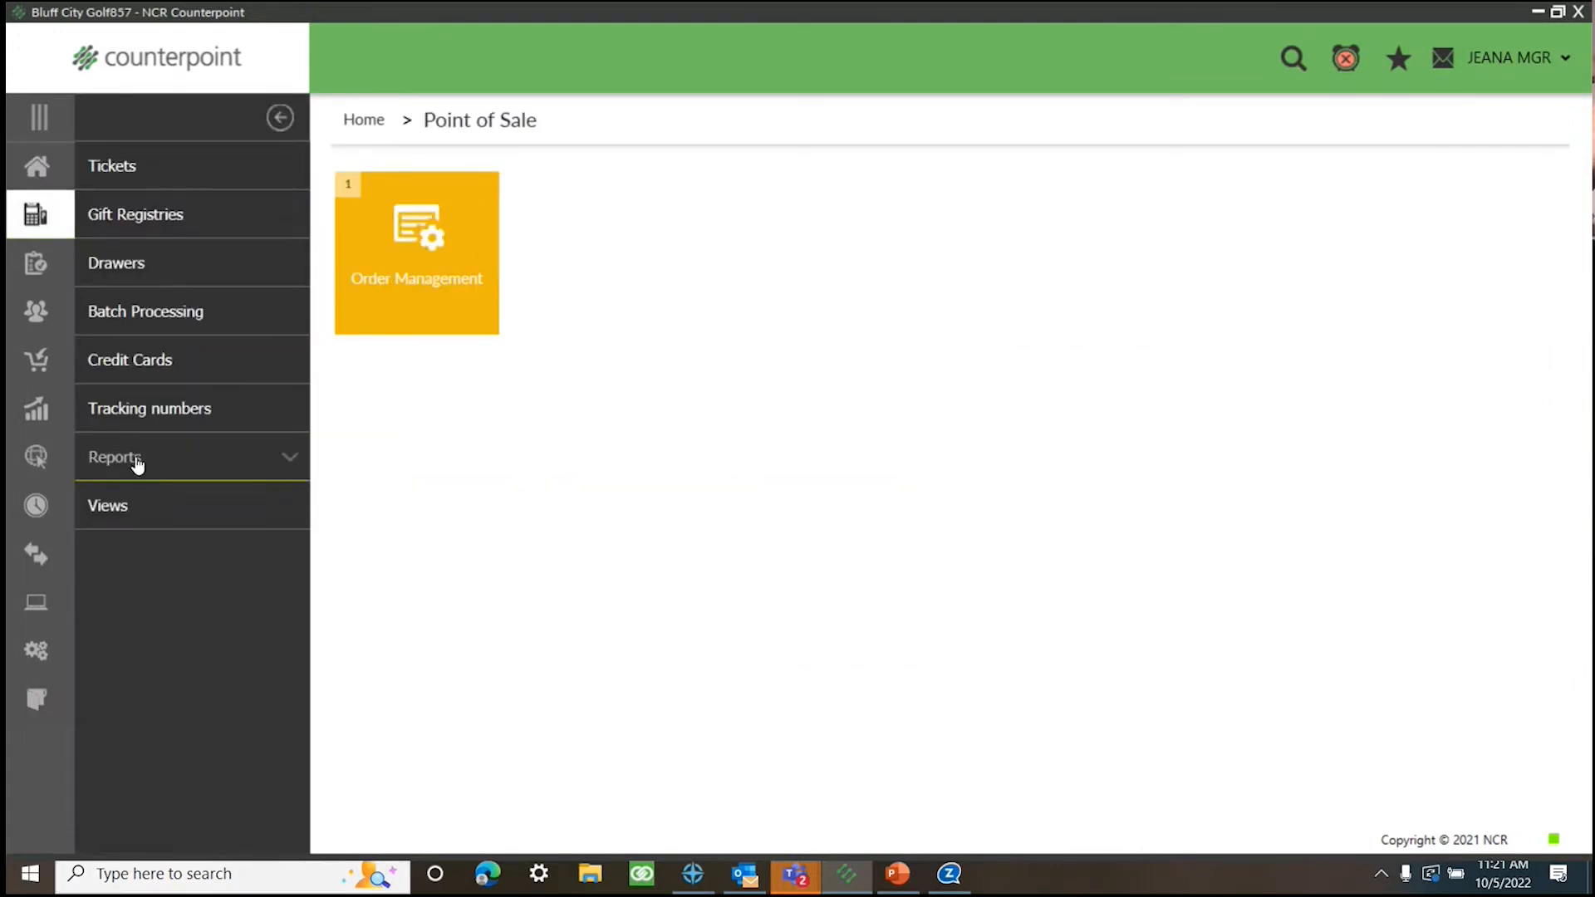
{"action": "left_click", "coordinate": [138, 466]}
{"action": "left_click", "coordinate": [139, 502]}
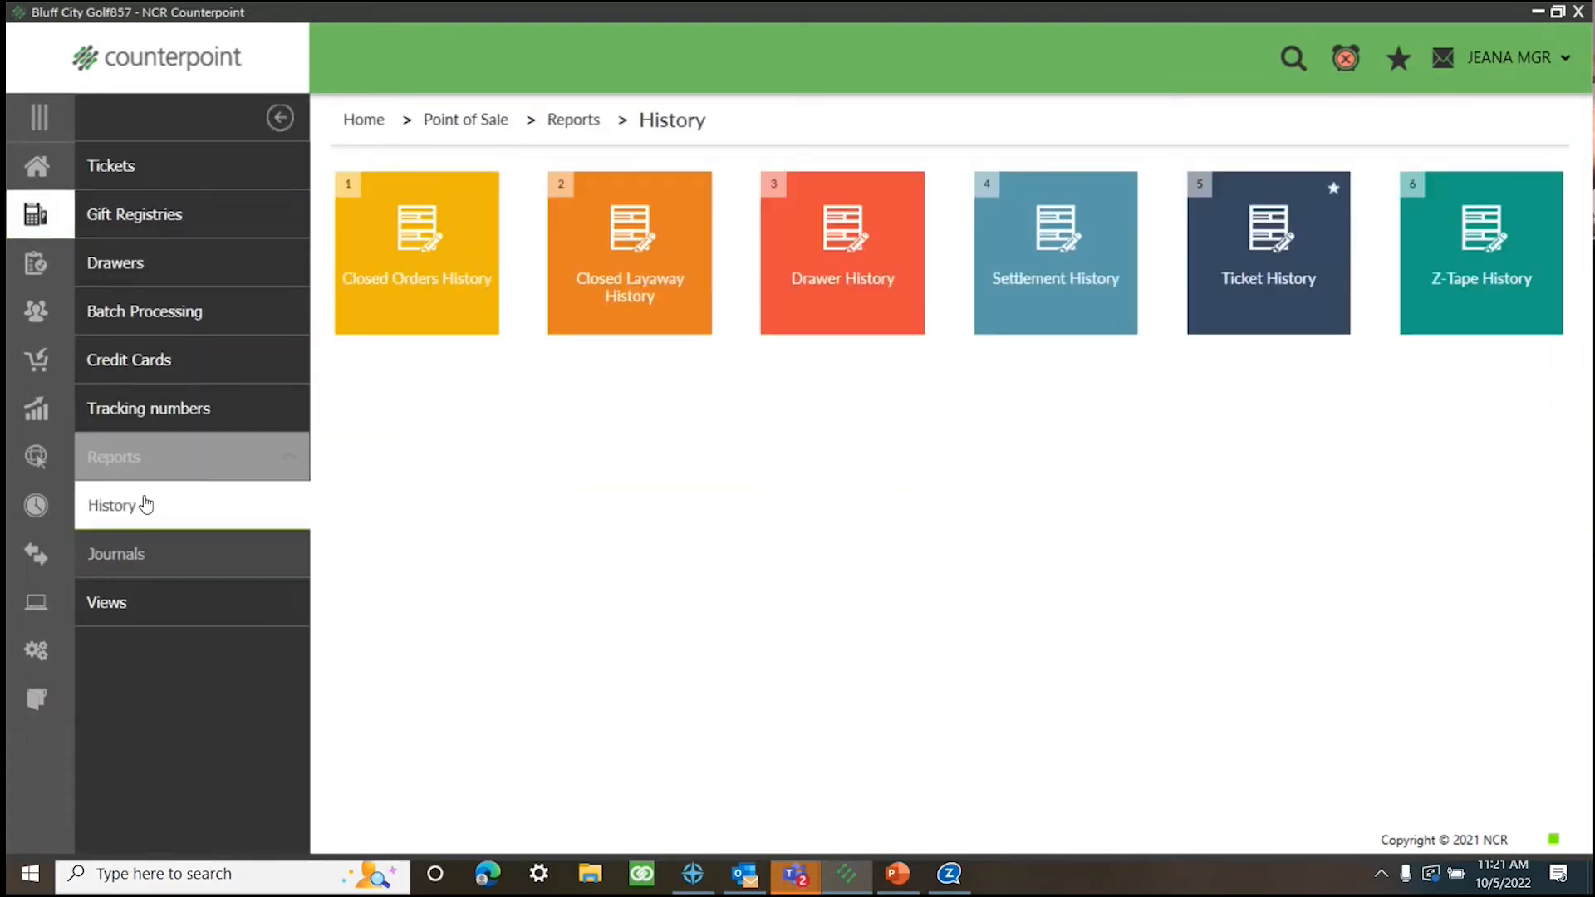
{"action": "left_click", "coordinate": [1281, 272]}
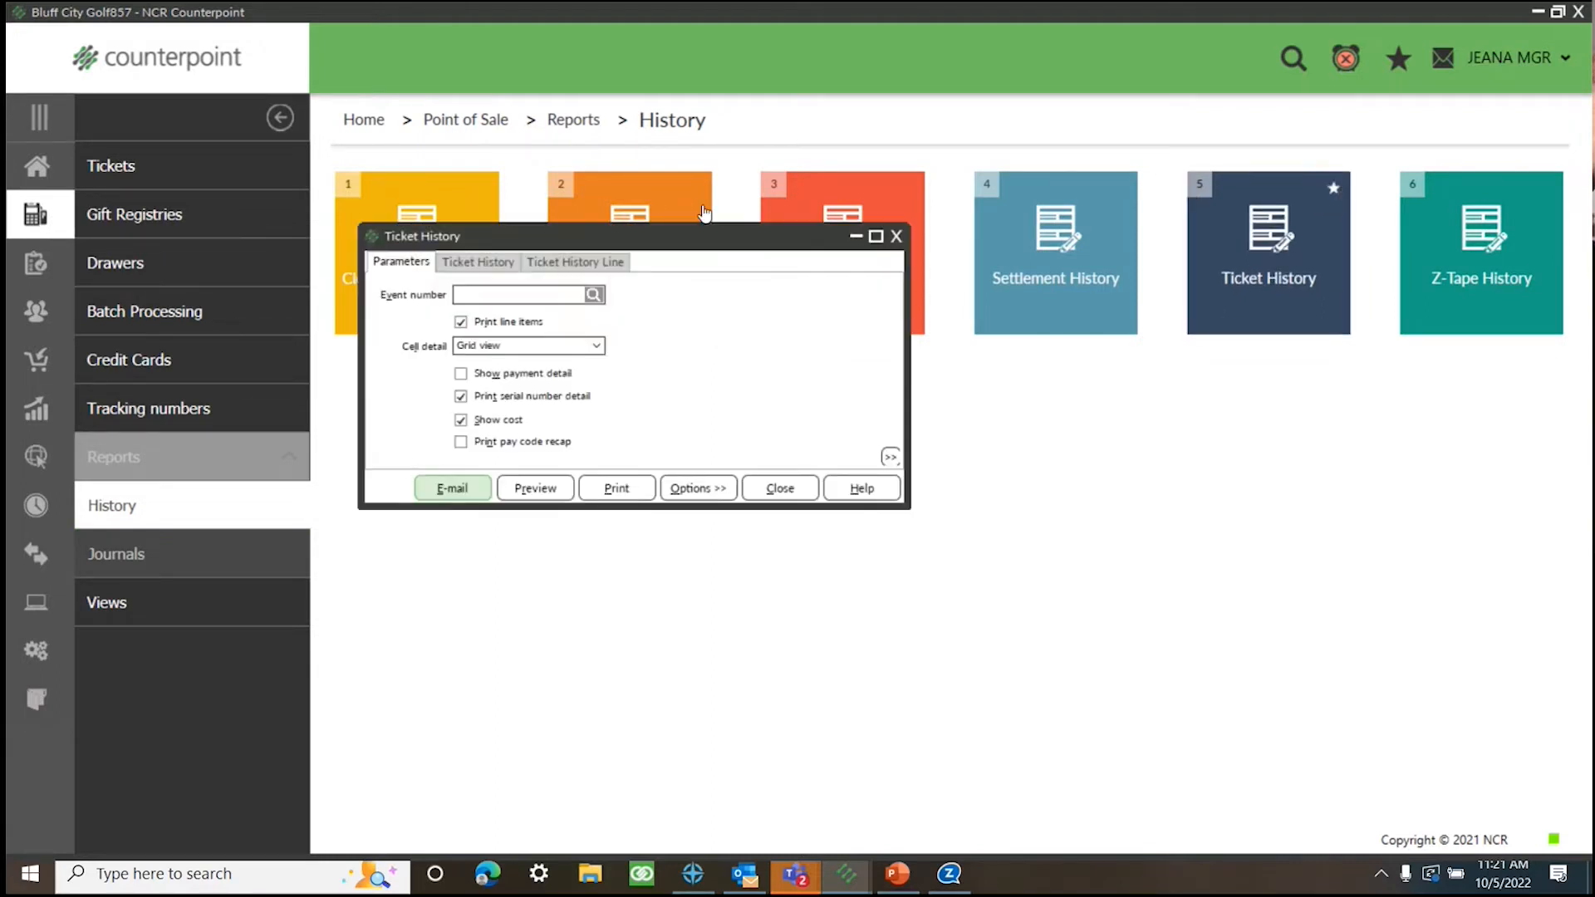
{"action": "left_click", "coordinate": [495, 264]}
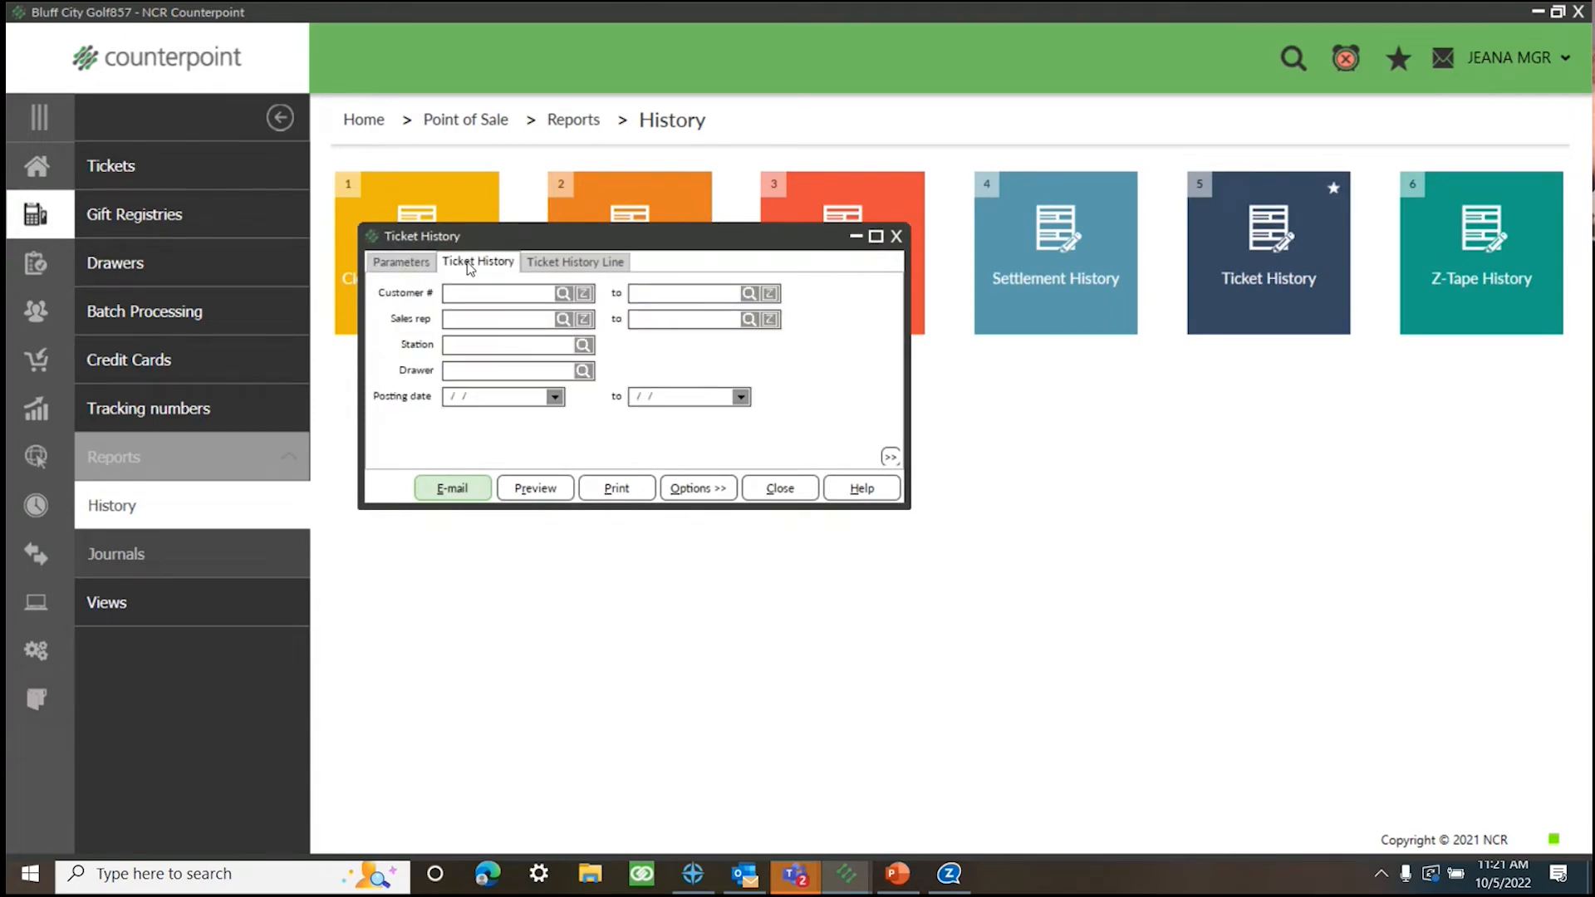
{"action": "left_click", "coordinate": [496, 397]}
{"action": "key", "text": "space"}
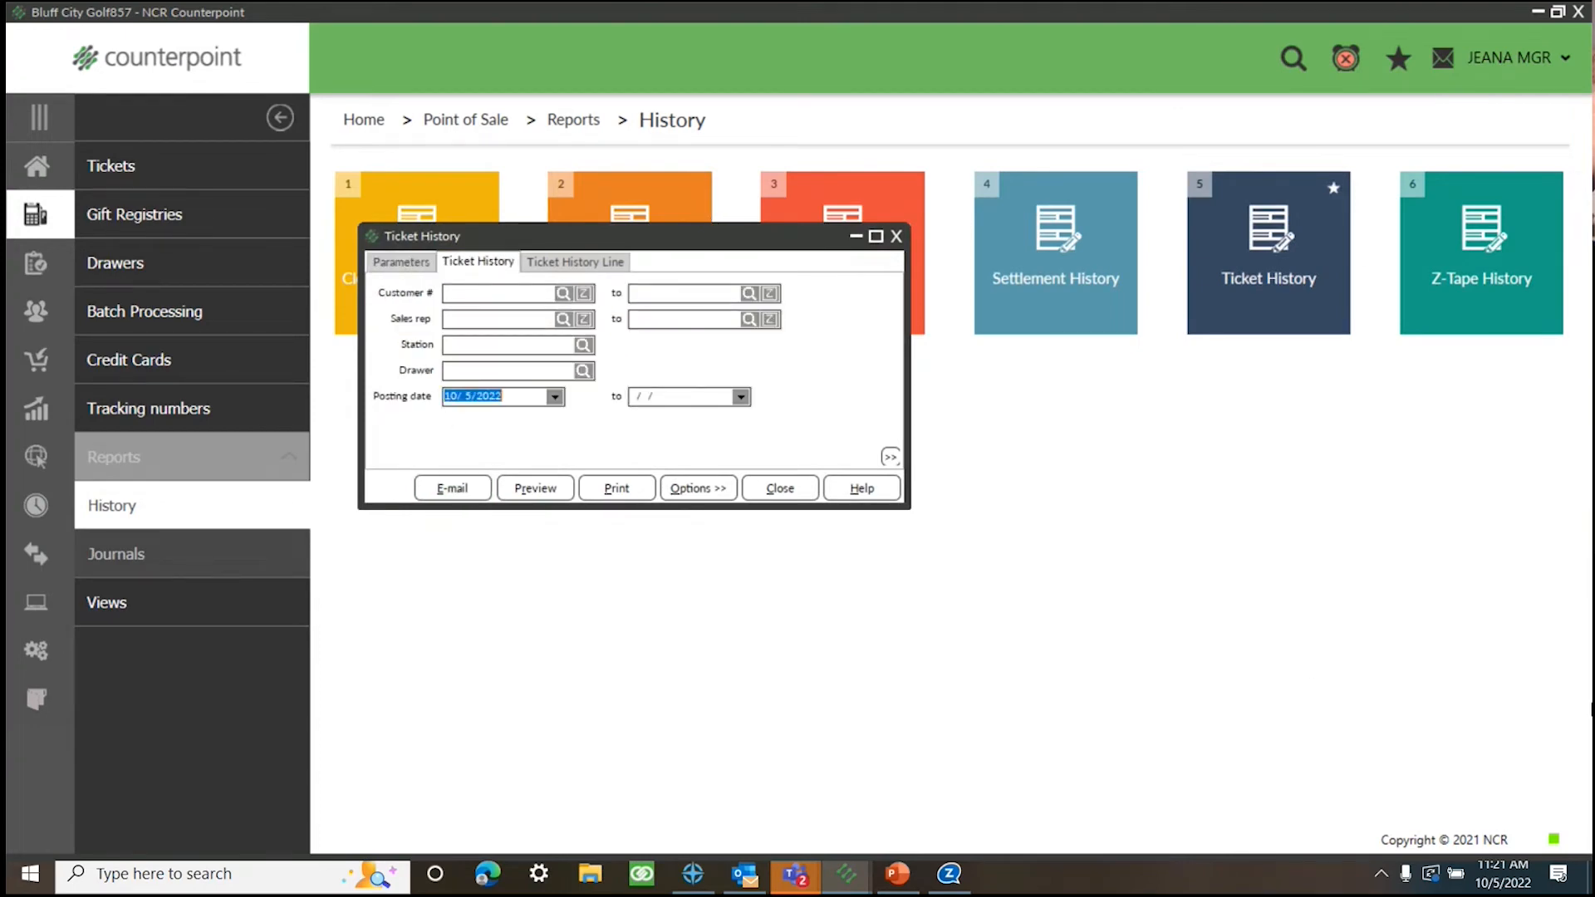
{"action": "left_click", "coordinate": [542, 488]}
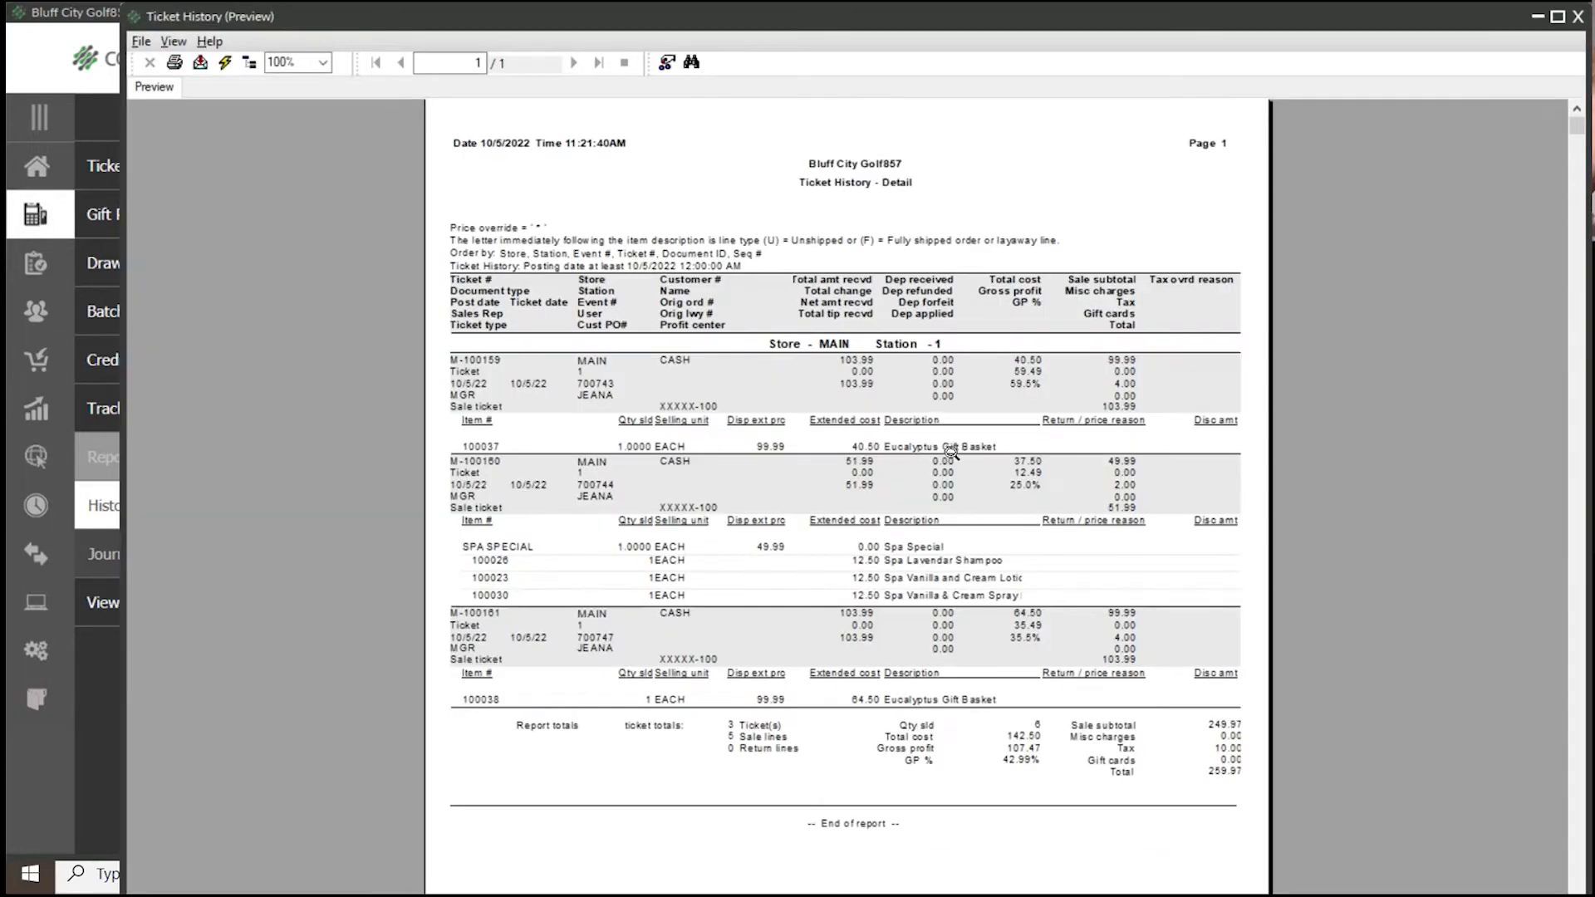
Compare the Eucalyptus Gift Basket lines for items 100037 and 100038 in the ticket history report
{"action": "left_click", "coordinate": [954, 446]}
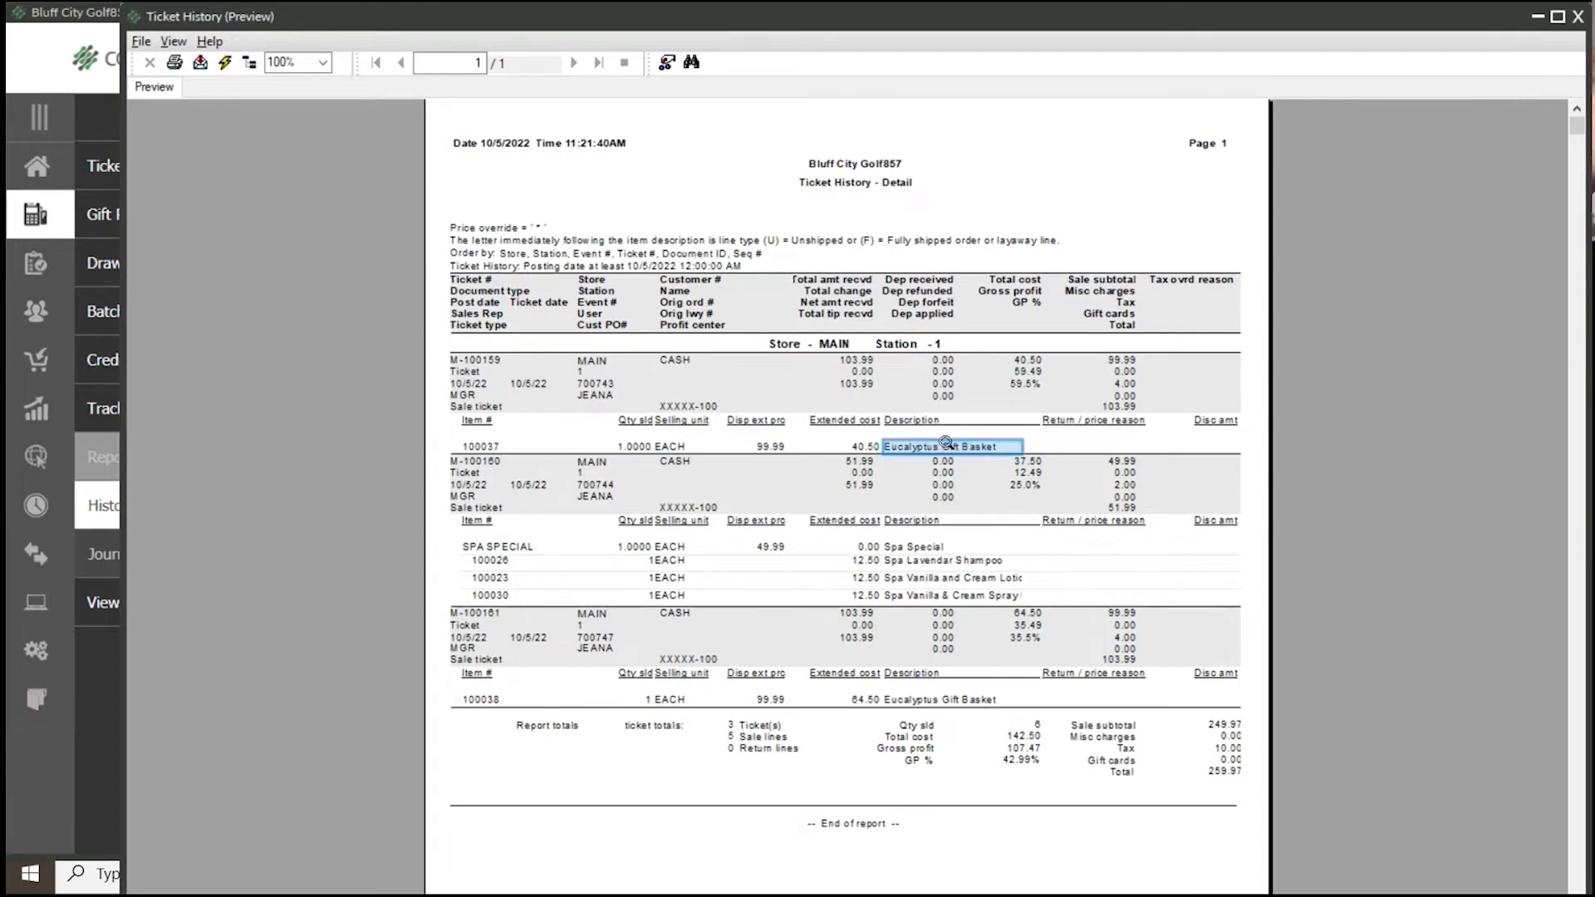
{"action": "left_click", "coordinate": [467, 448]}
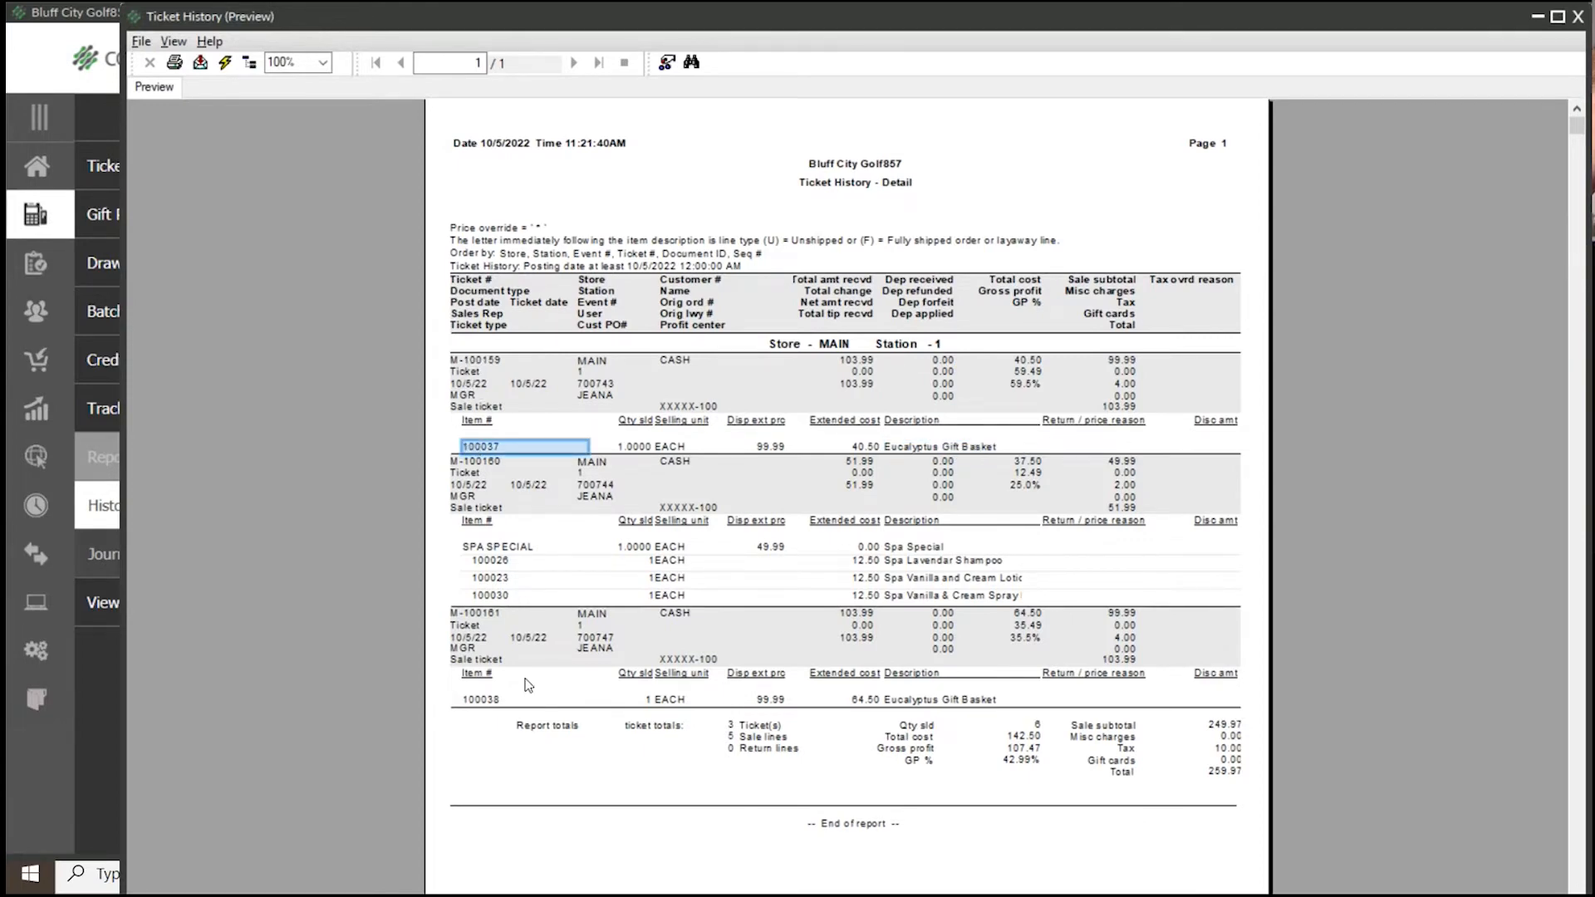
{"action": "left_click", "coordinate": [920, 703]}
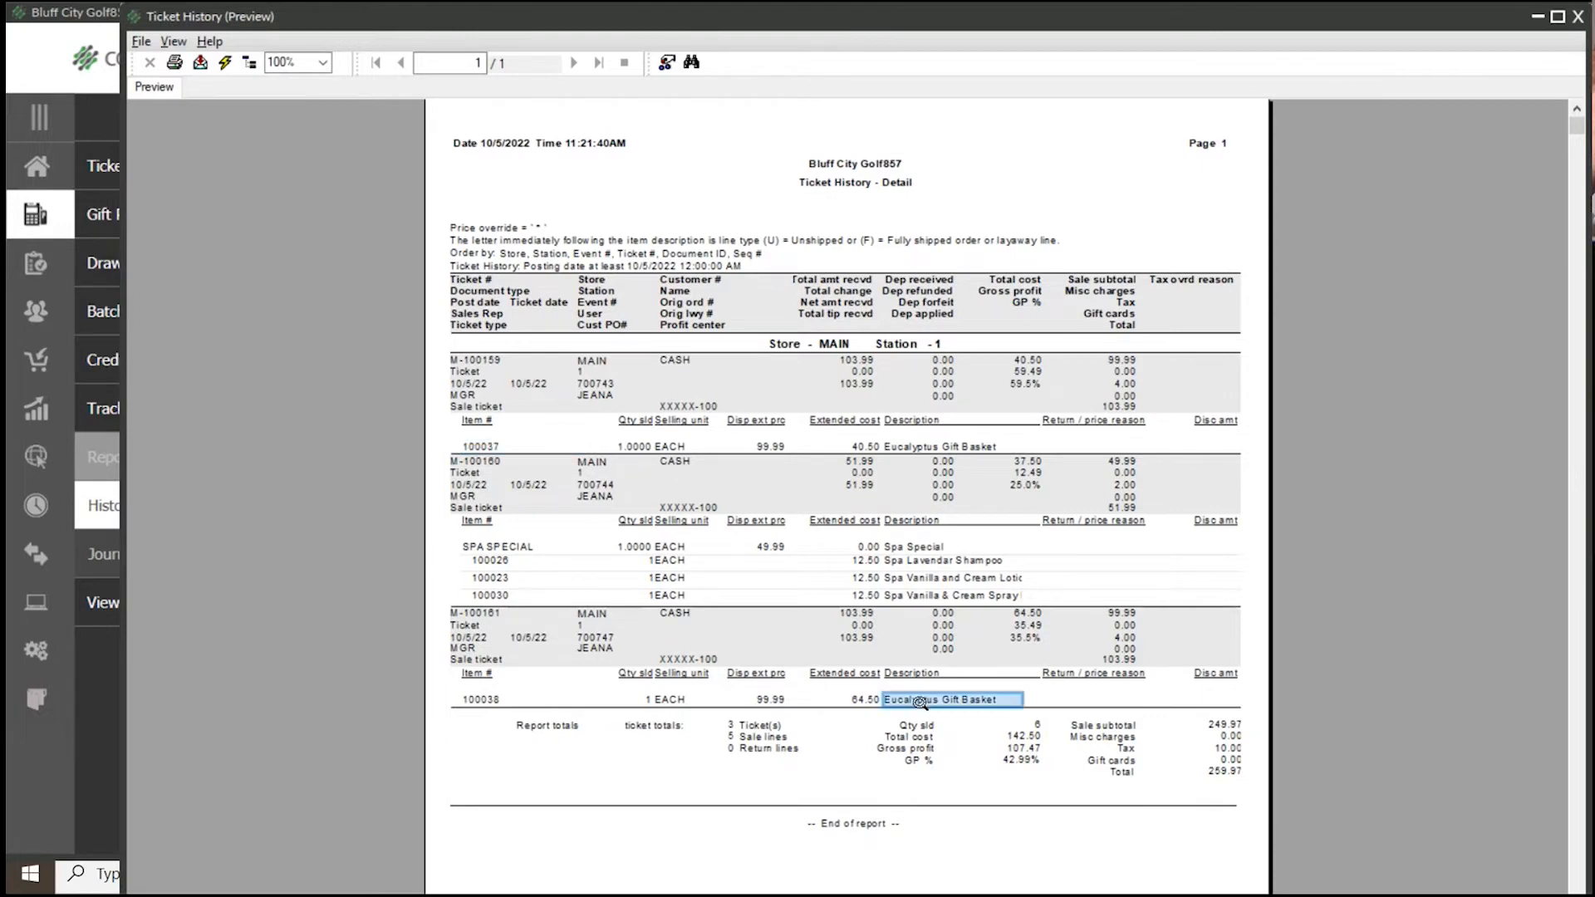
{"action": "left_click", "coordinate": [484, 700]}
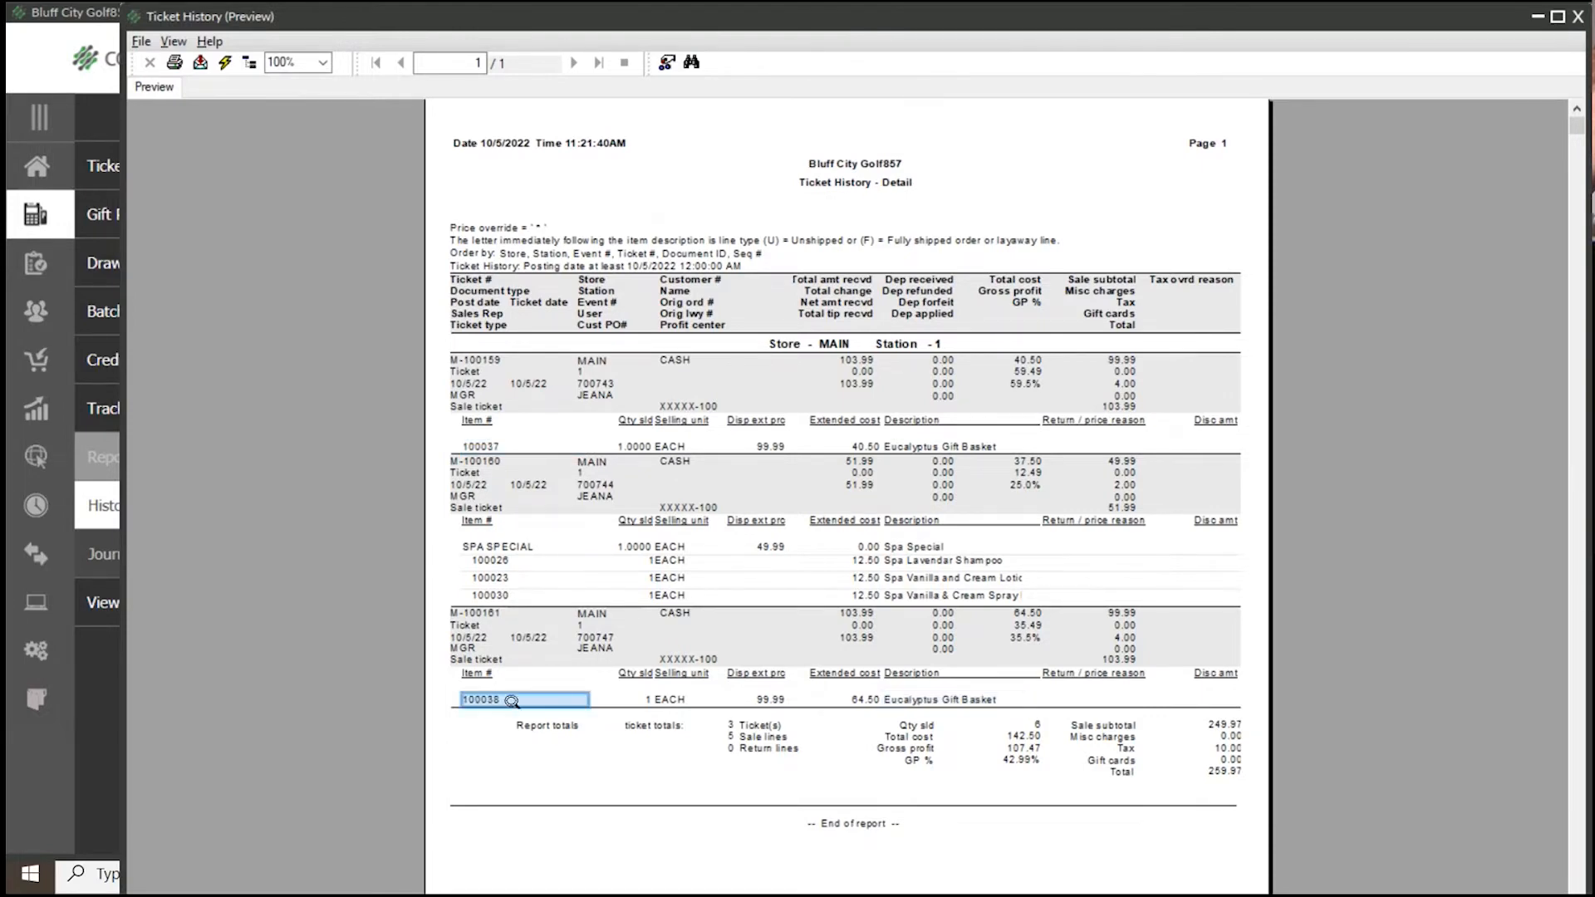
Check the item numbers and descriptions of both Eucalyptus Gift Basket sales and close the Ticket History report
{"action": "left_click", "coordinate": [921, 700]}
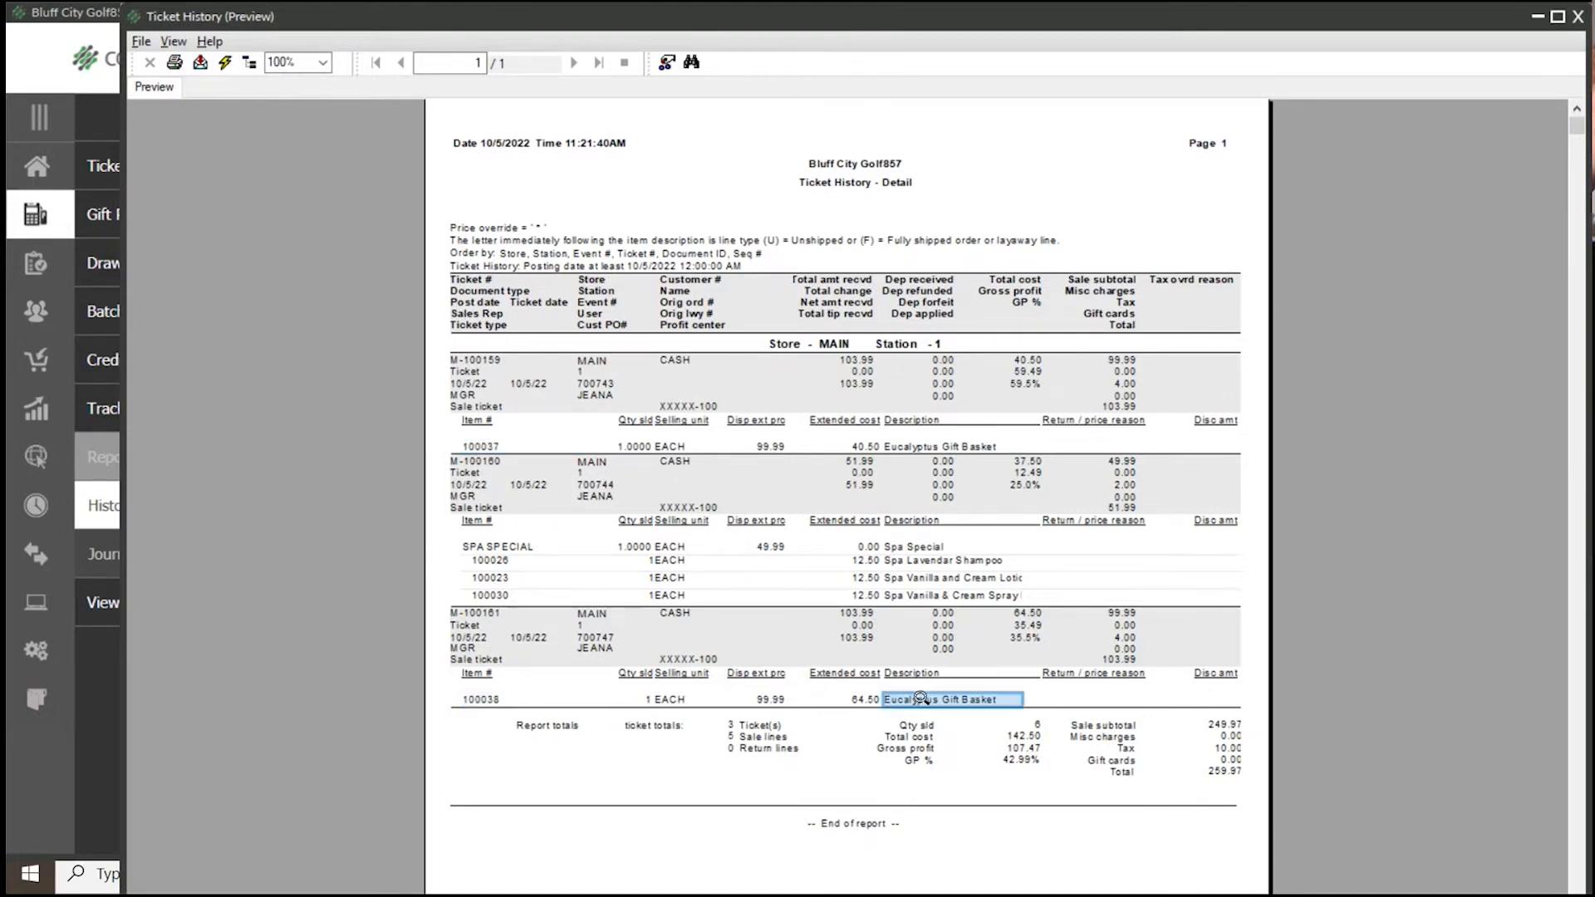
{"action": "left_click", "coordinate": [499, 701]}
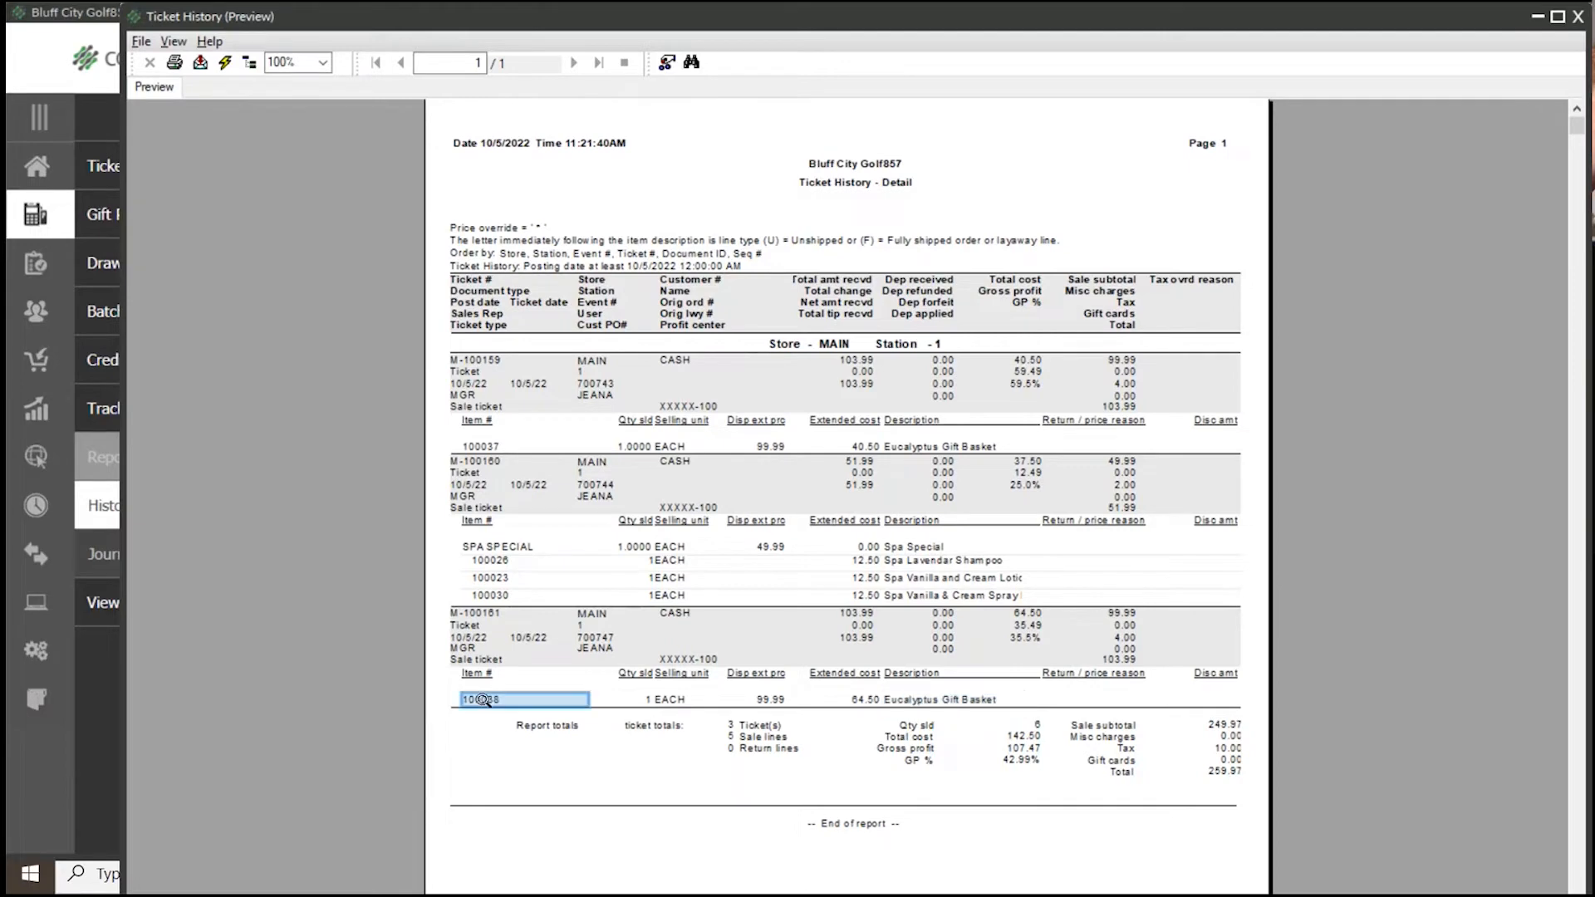
{"action": "left_click", "coordinate": [929, 444]}
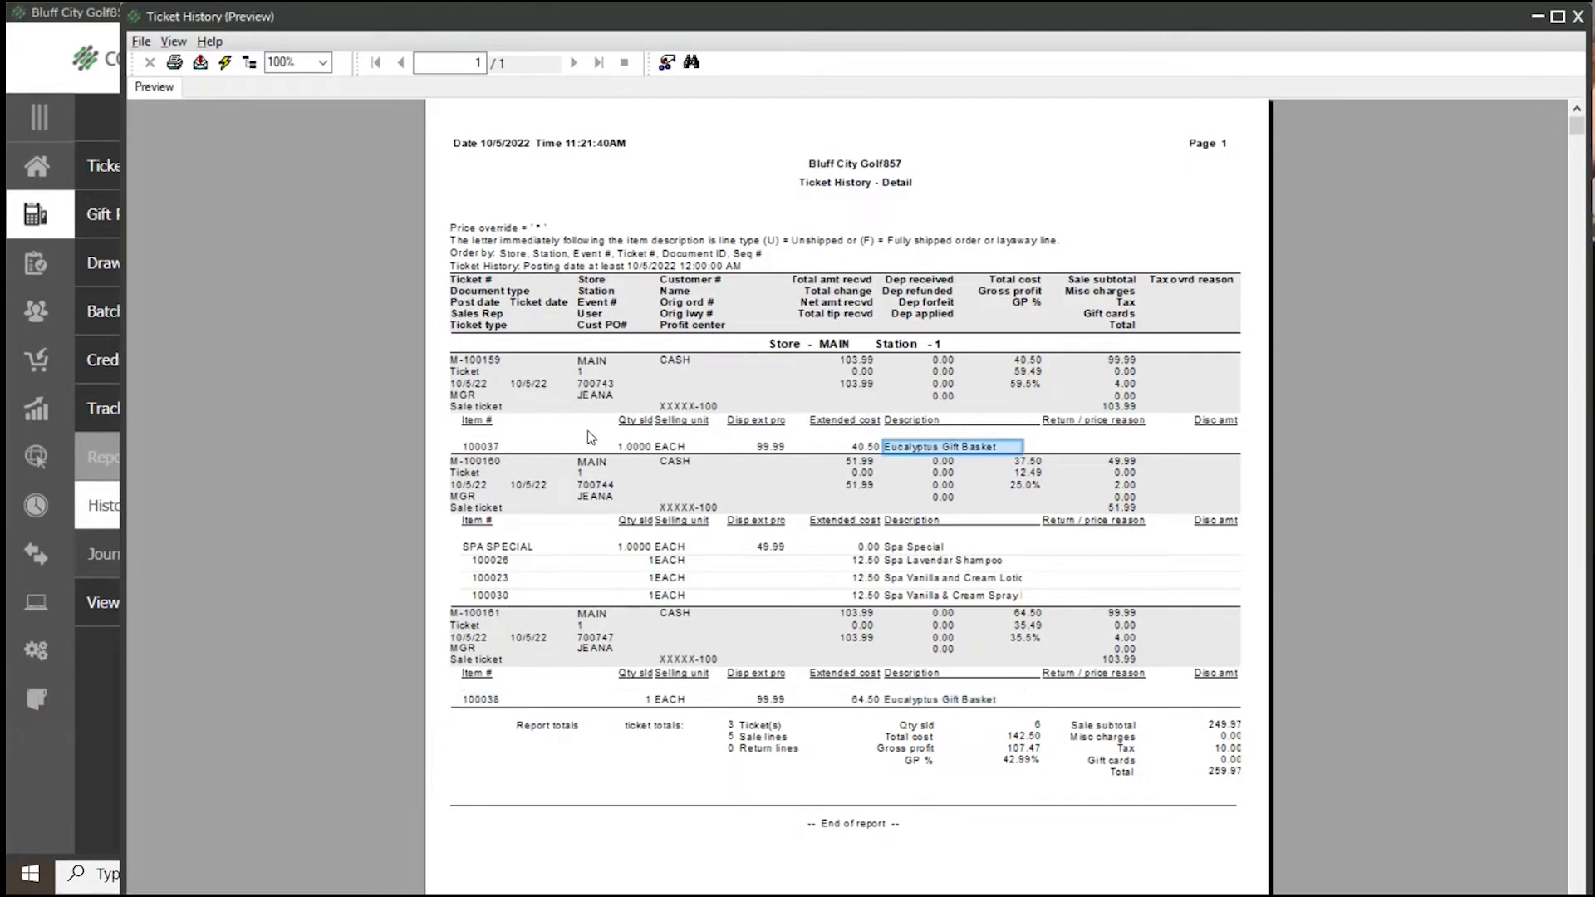
{"action": "left_click", "coordinate": [1578, 20]}
{"action": "key", "text": "Escape"}
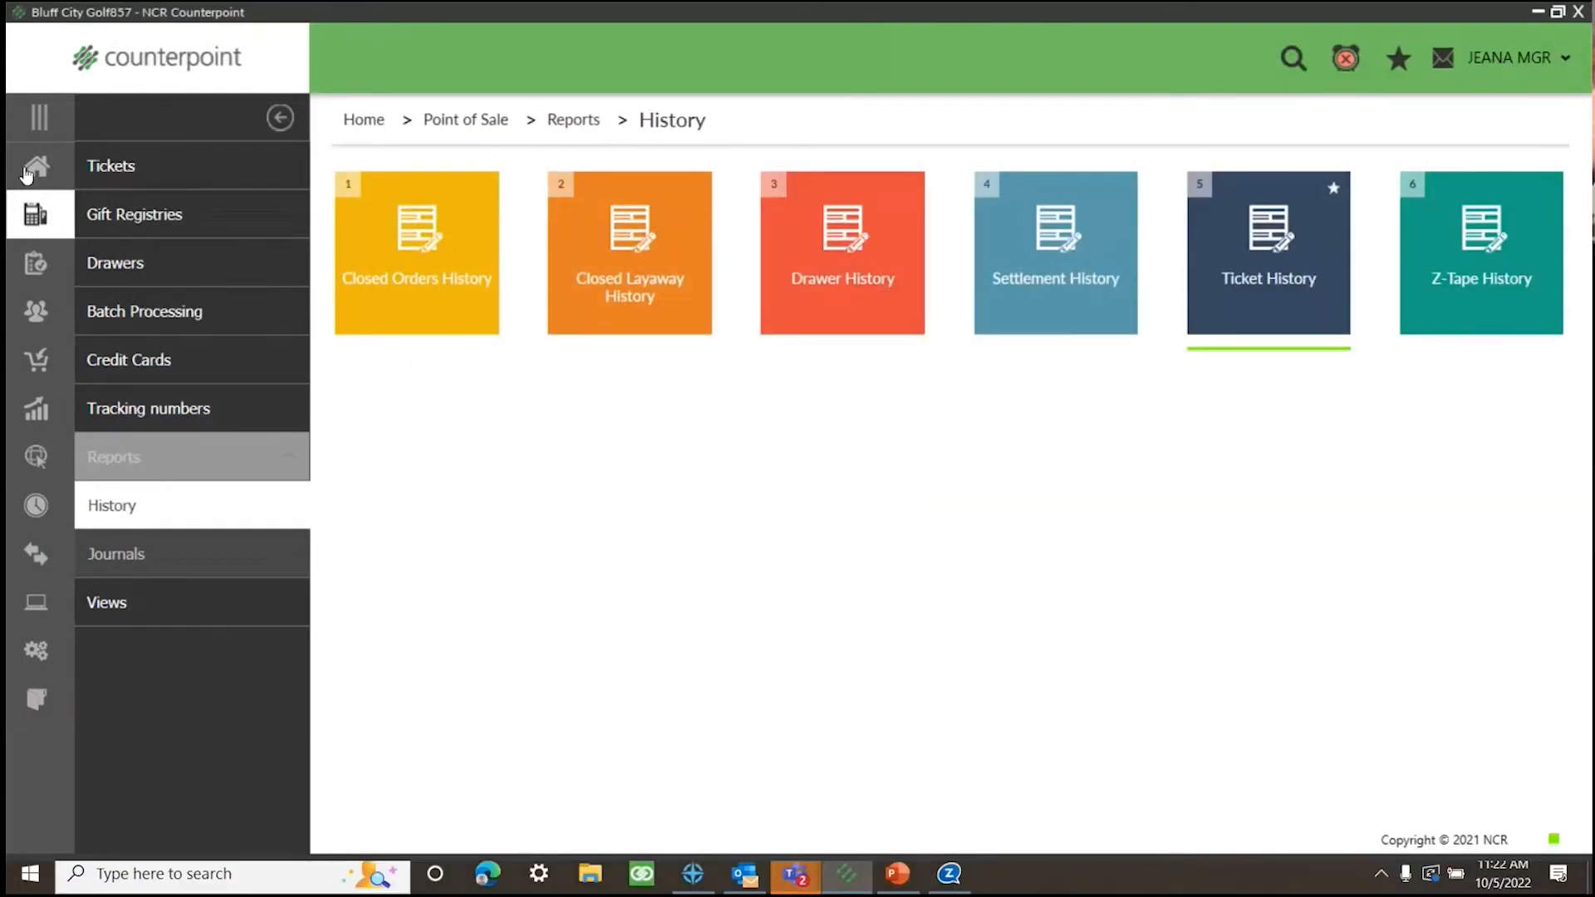
Load the saved Sales by Item parameters into the Sales Analysis by Group report and preview it for the Main Store
{"action": "left_click", "coordinate": [35, 168]}
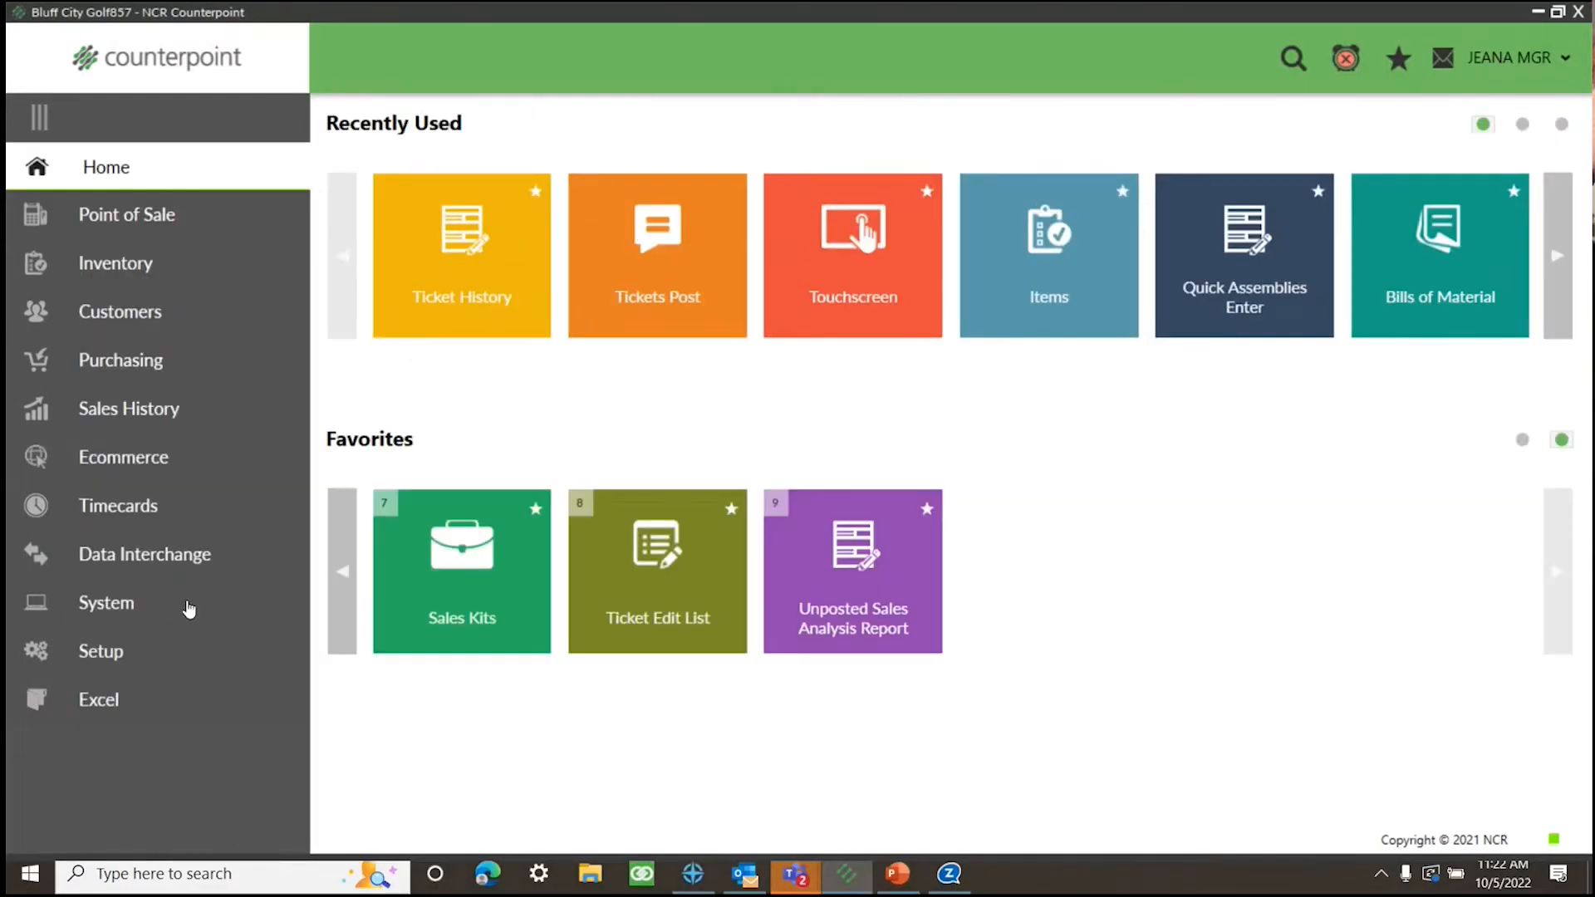
{"action": "left_click", "coordinate": [156, 420]}
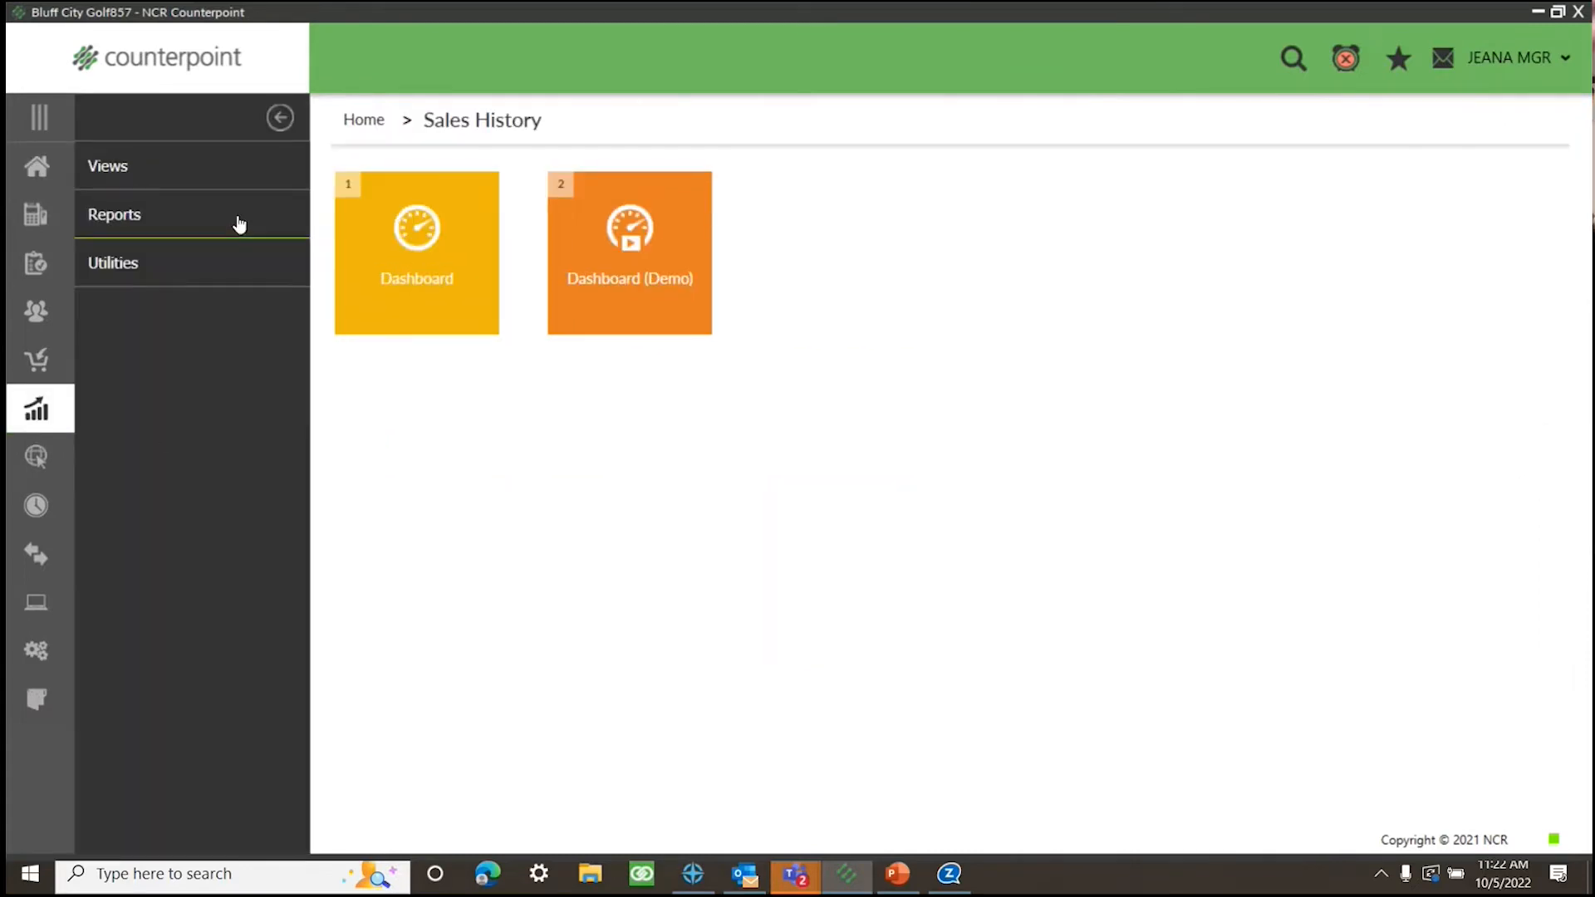
{"action": "left_click", "coordinate": [240, 223]}
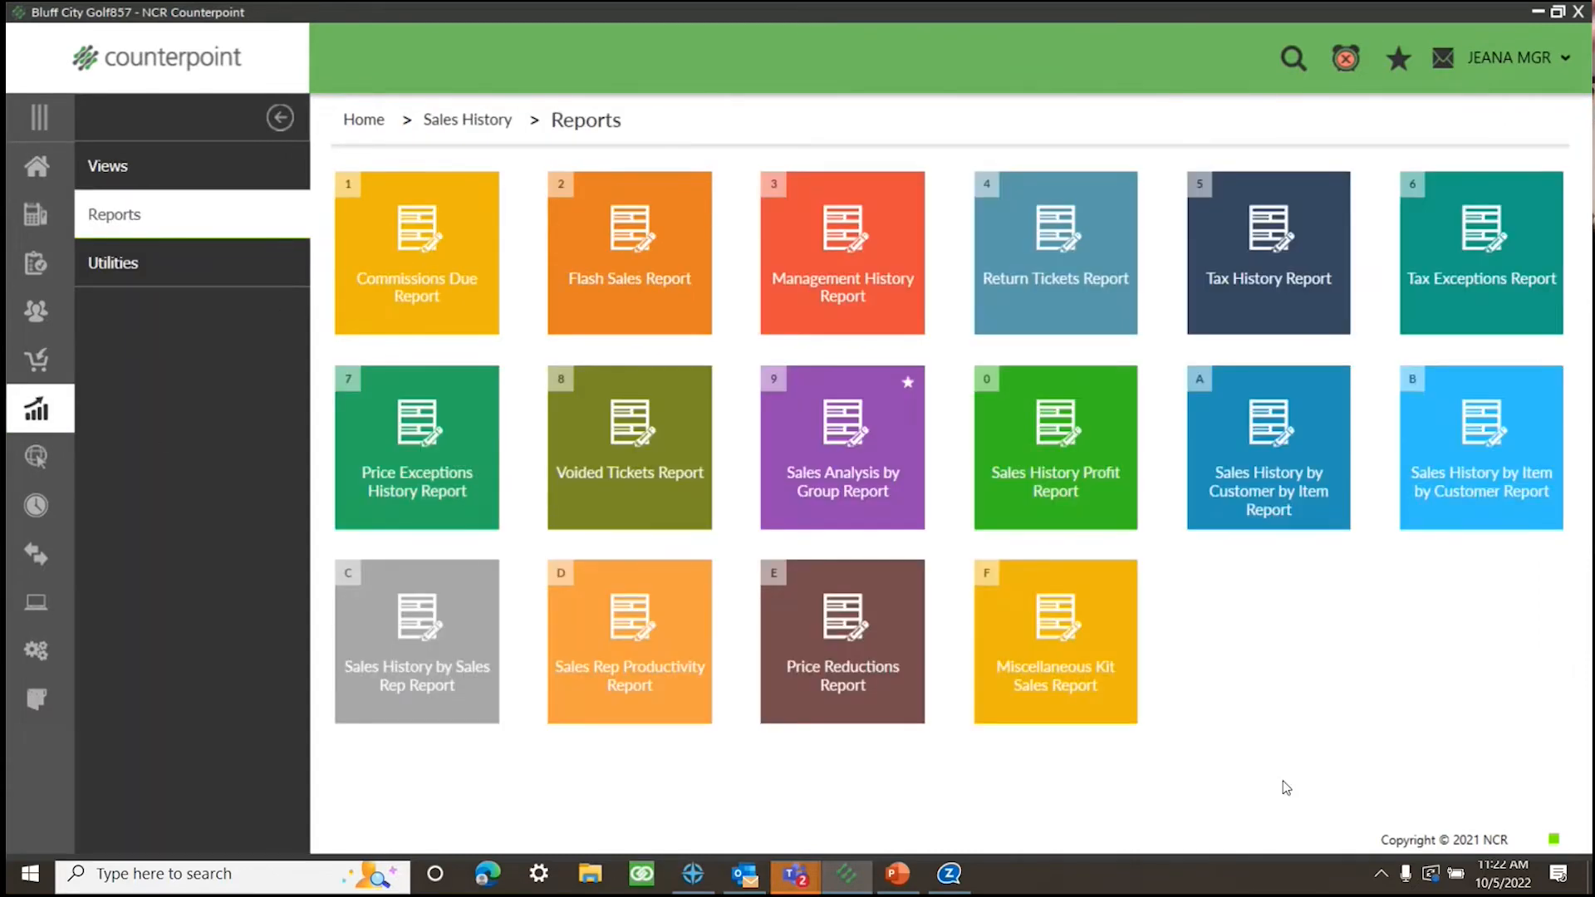
{"action": "left_click", "coordinate": [864, 482]}
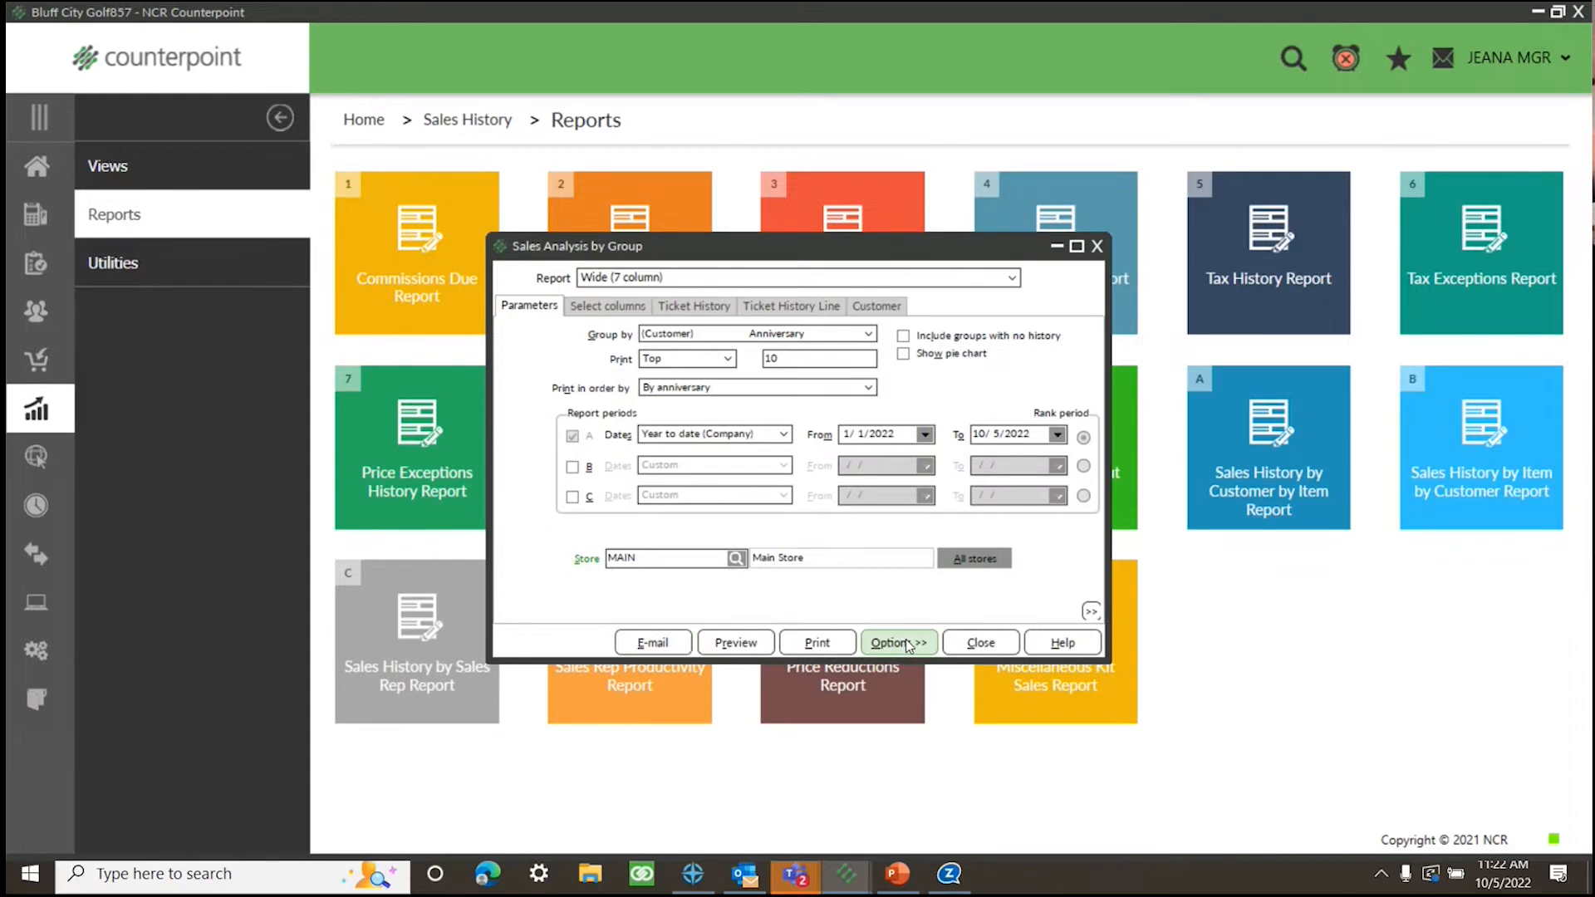
{"action": "left_click", "coordinate": [907, 641]}
{"action": "left_click", "coordinate": [934, 806]}
{"action": "left_click", "coordinate": [747, 301]}
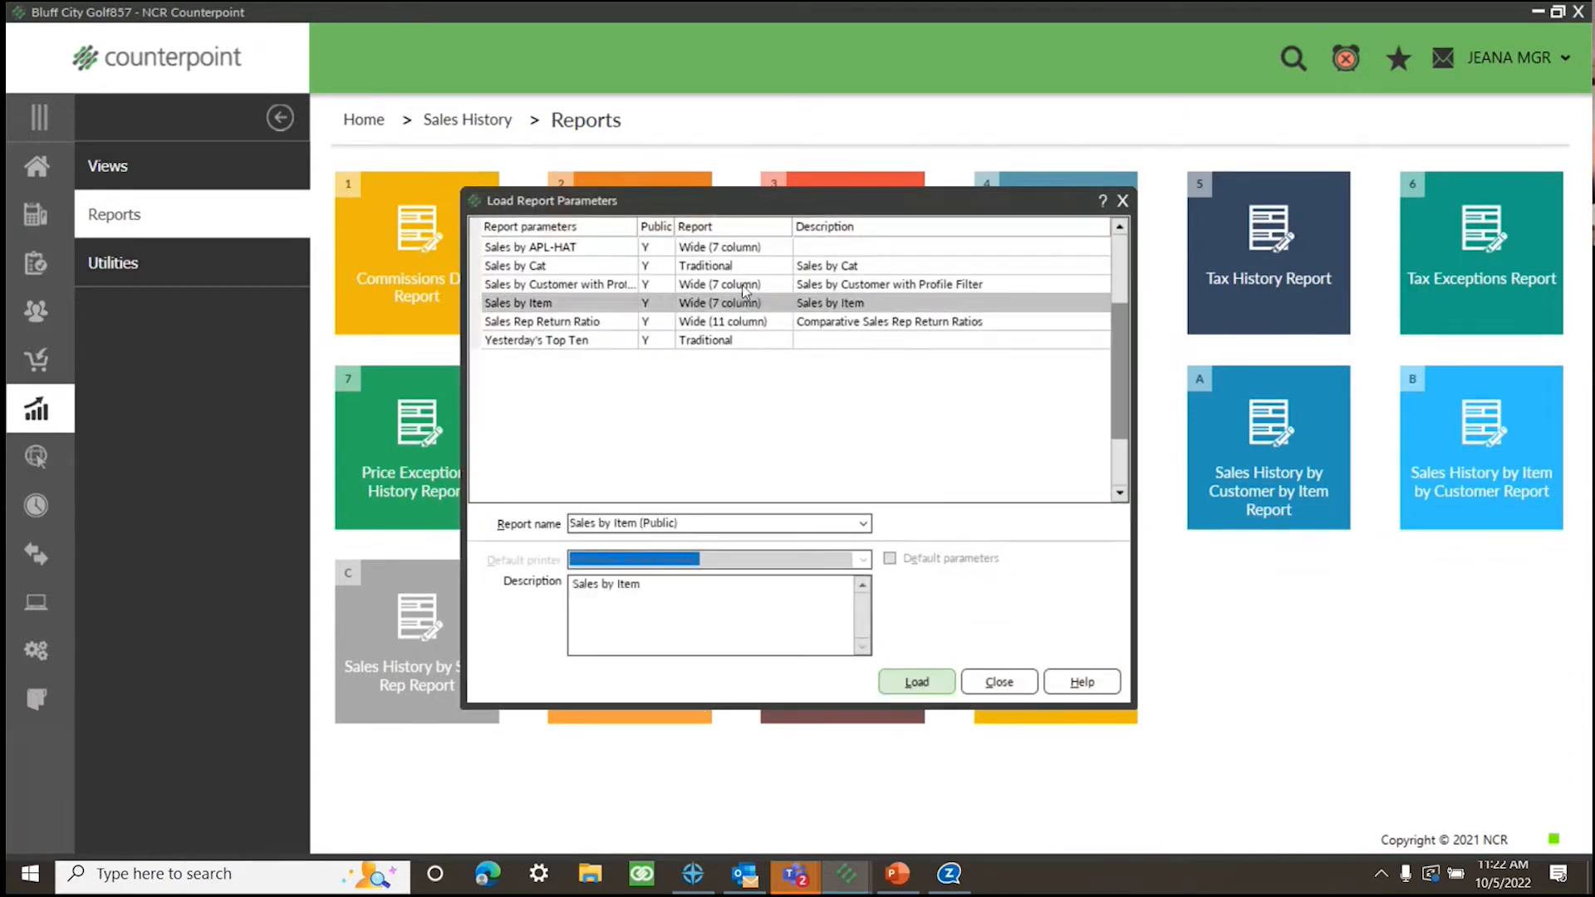
{"action": "left_click", "coordinate": [931, 689]}
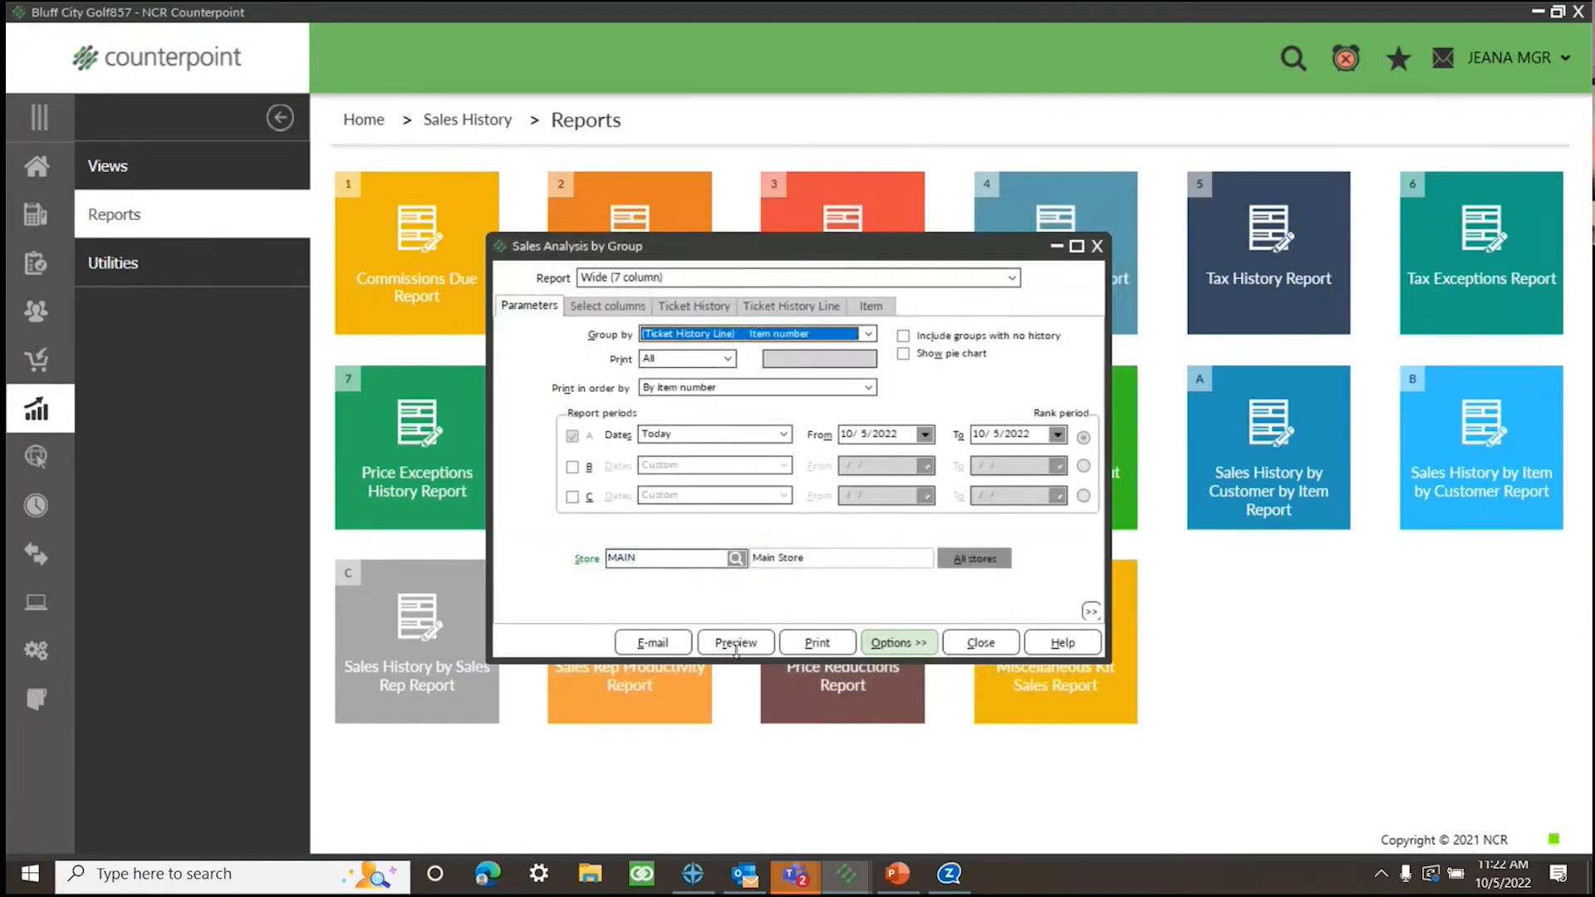
{"action": "left_click", "coordinate": [718, 644]}
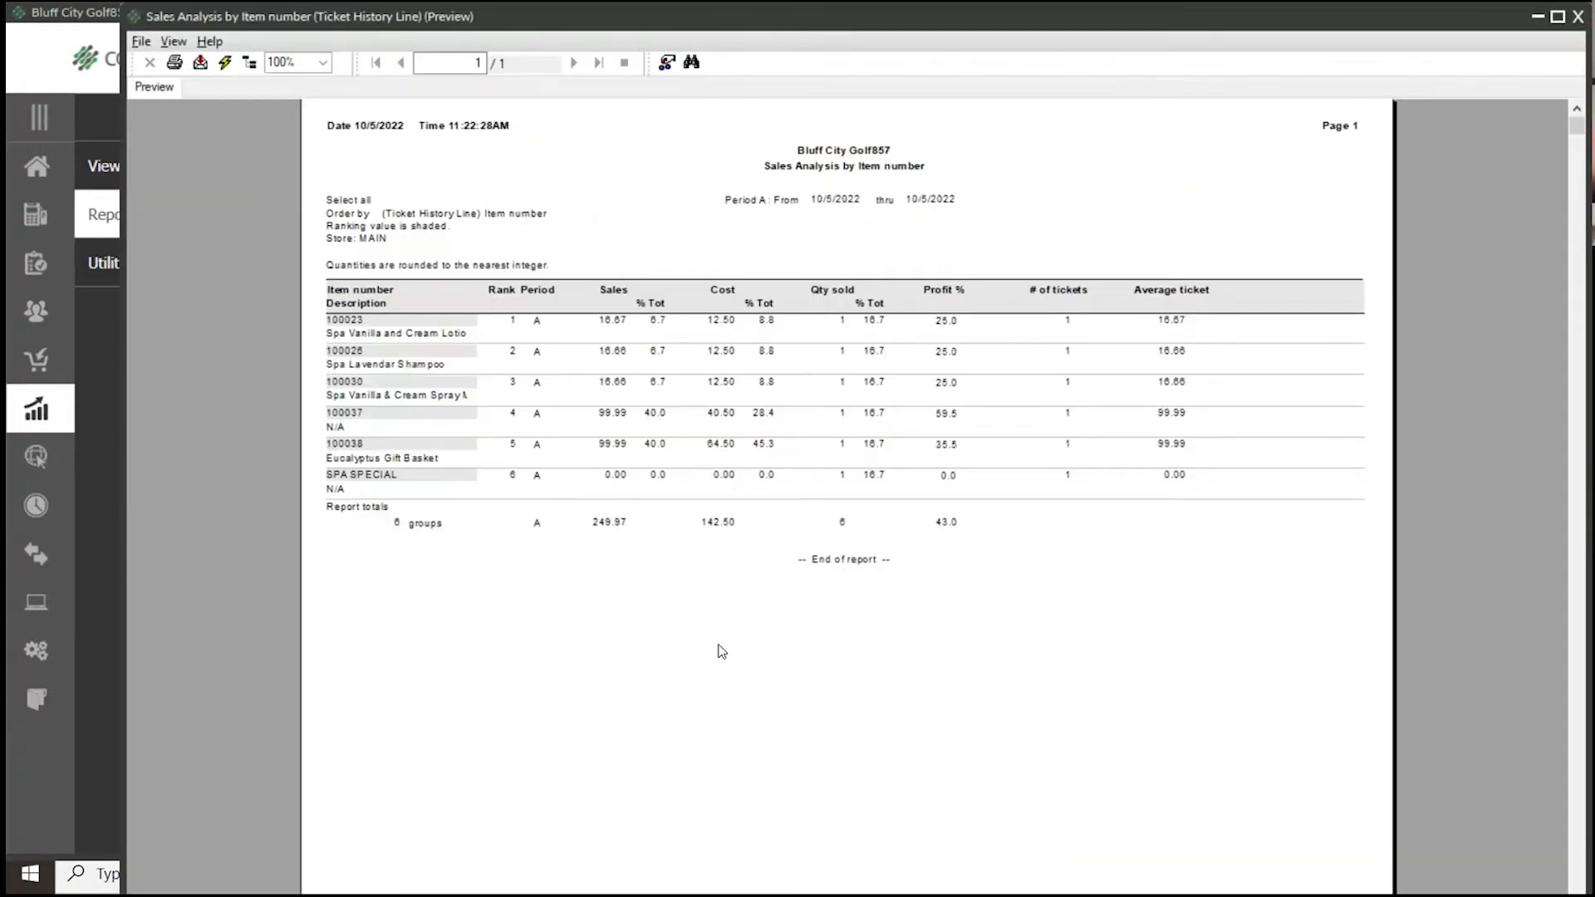
Review the spa component, Eucalyptus Gift Basket and SPA SPECIAL lines in the sales analysis preview and close the report
{"action": "left_click", "coordinate": [423, 333]}
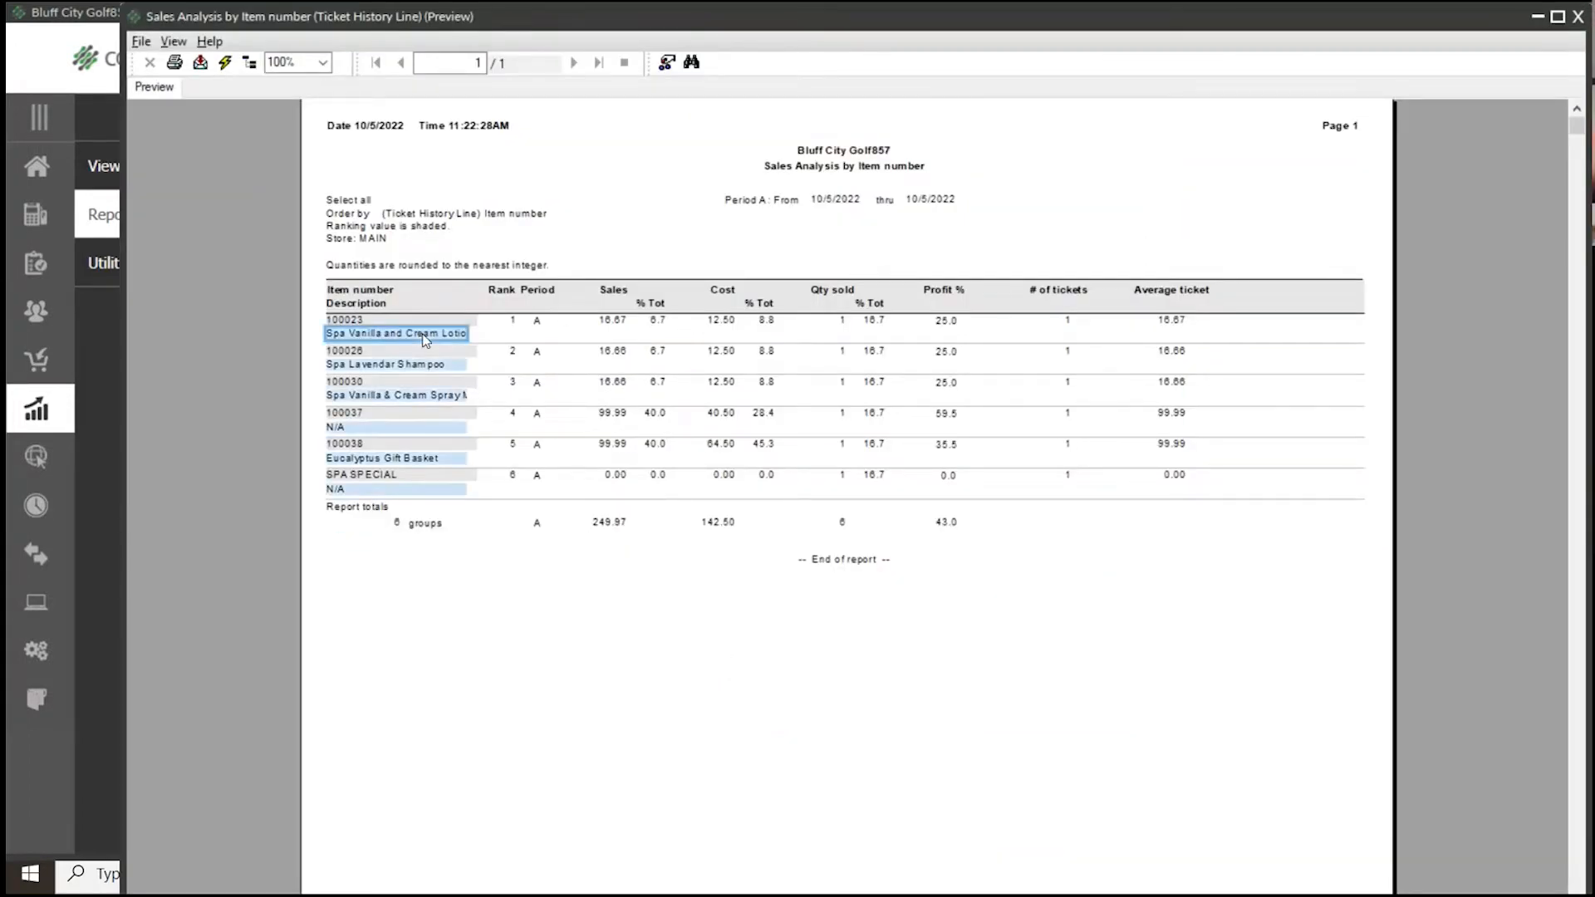
{"action": "left_click", "coordinate": [424, 359]}
{"action": "left_click", "coordinate": [424, 396]}
{"action": "left_click", "coordinate": [424, 366]}
{"action": "left_click", "coordinate": [419, 388]}
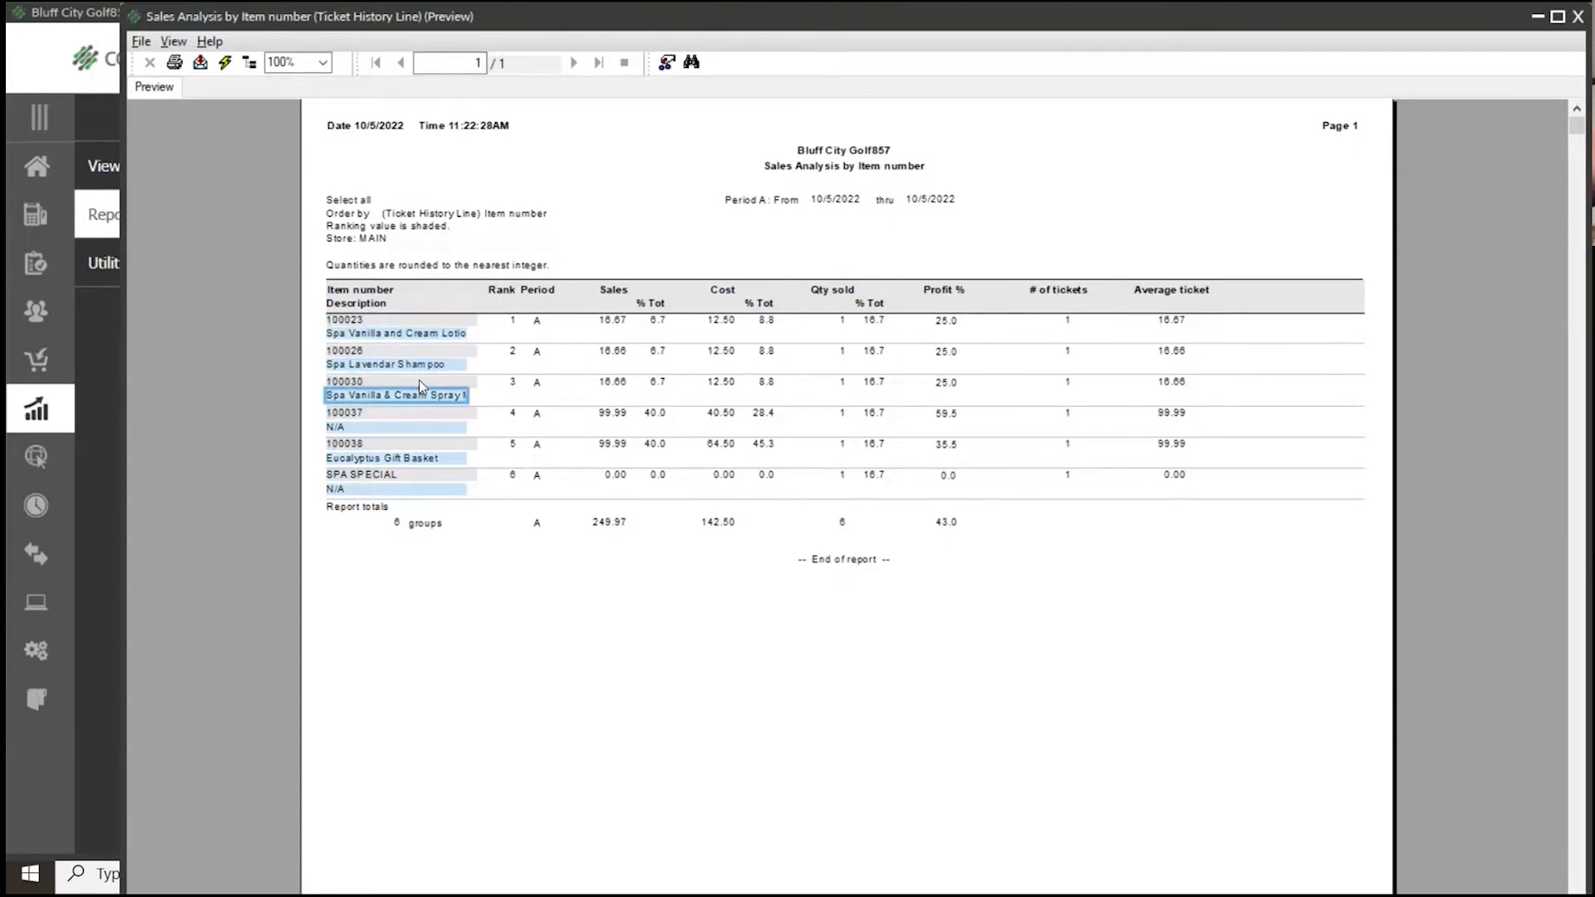
{"action": "left_click", "coordinate": [424, 321]}
{"action": "left_click", "coordinate": [355, 461]}
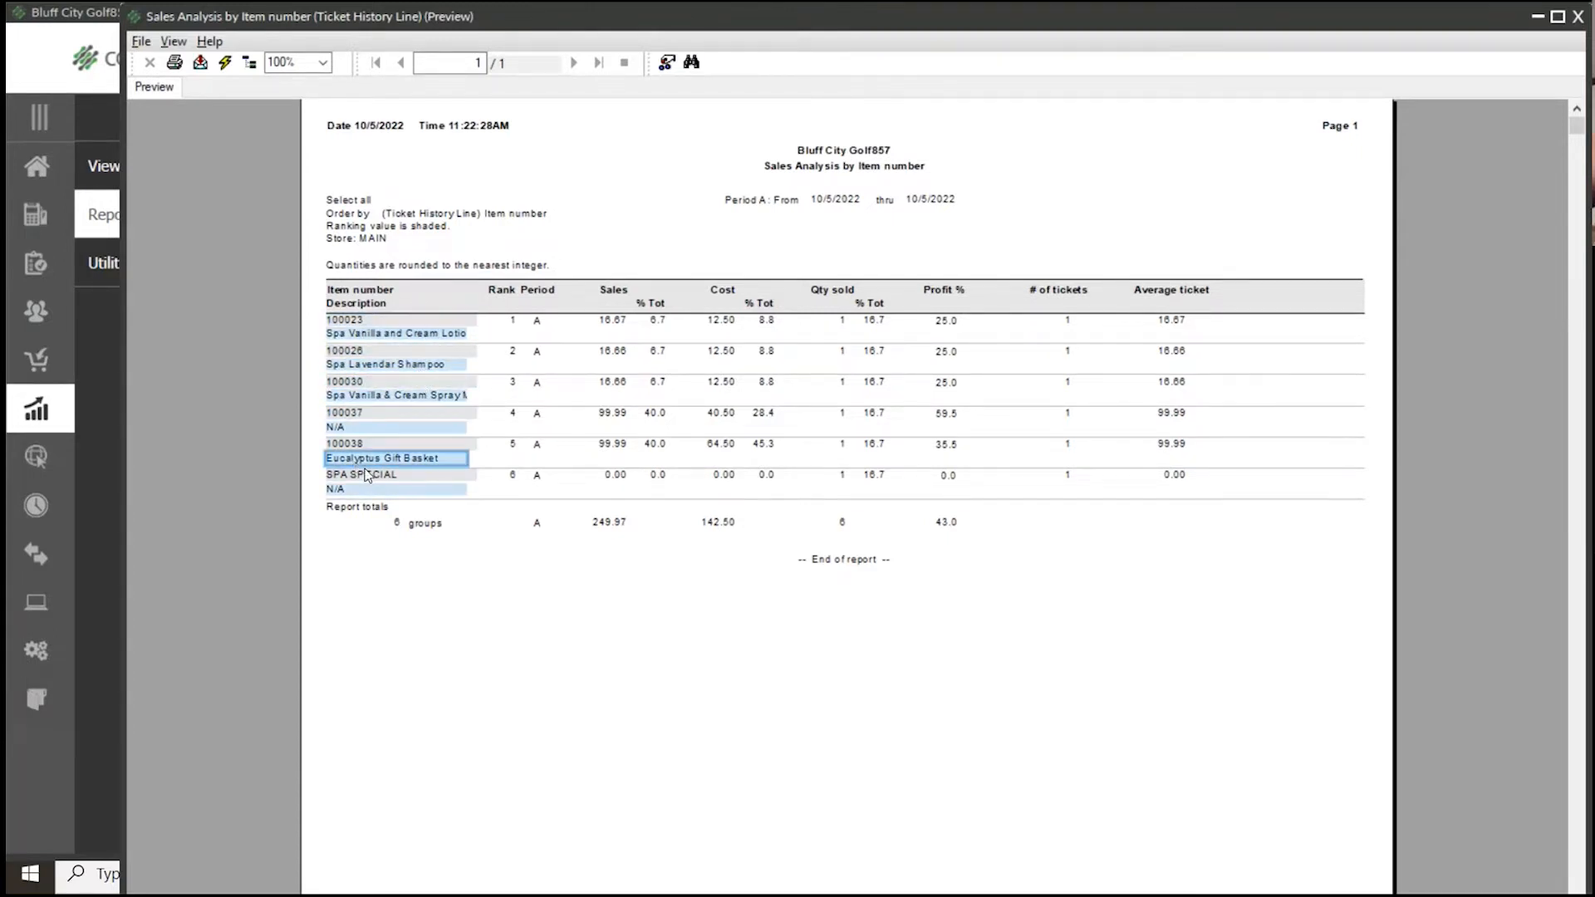
{"action": "left_click", "coordinate": [378, 489]}
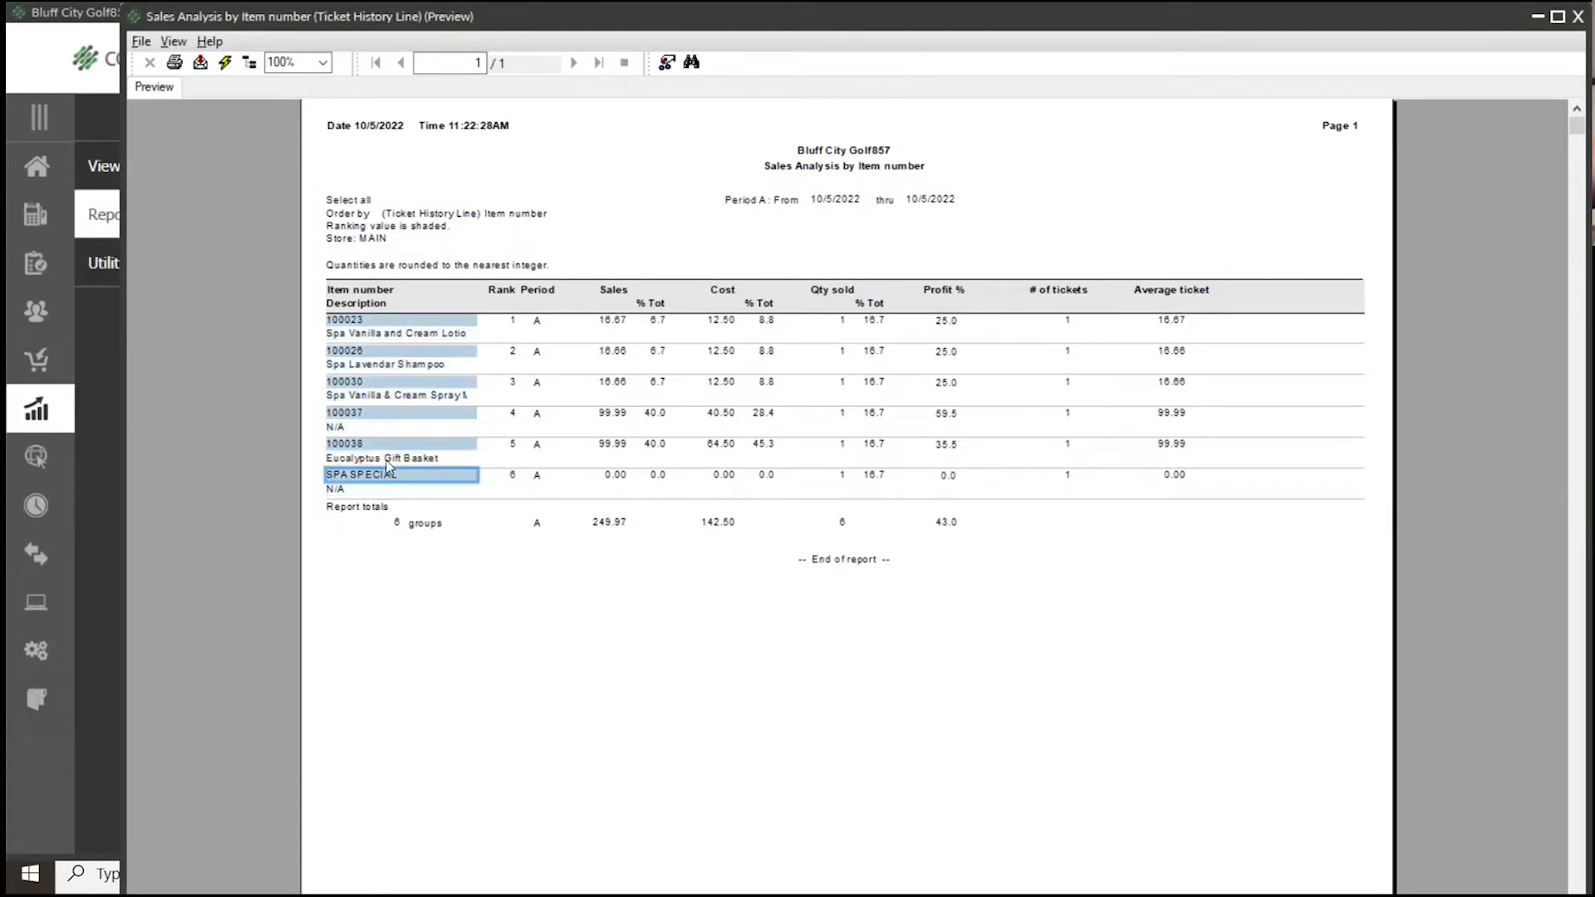
{"action": "left_click", "coordinate": [388, 464]}
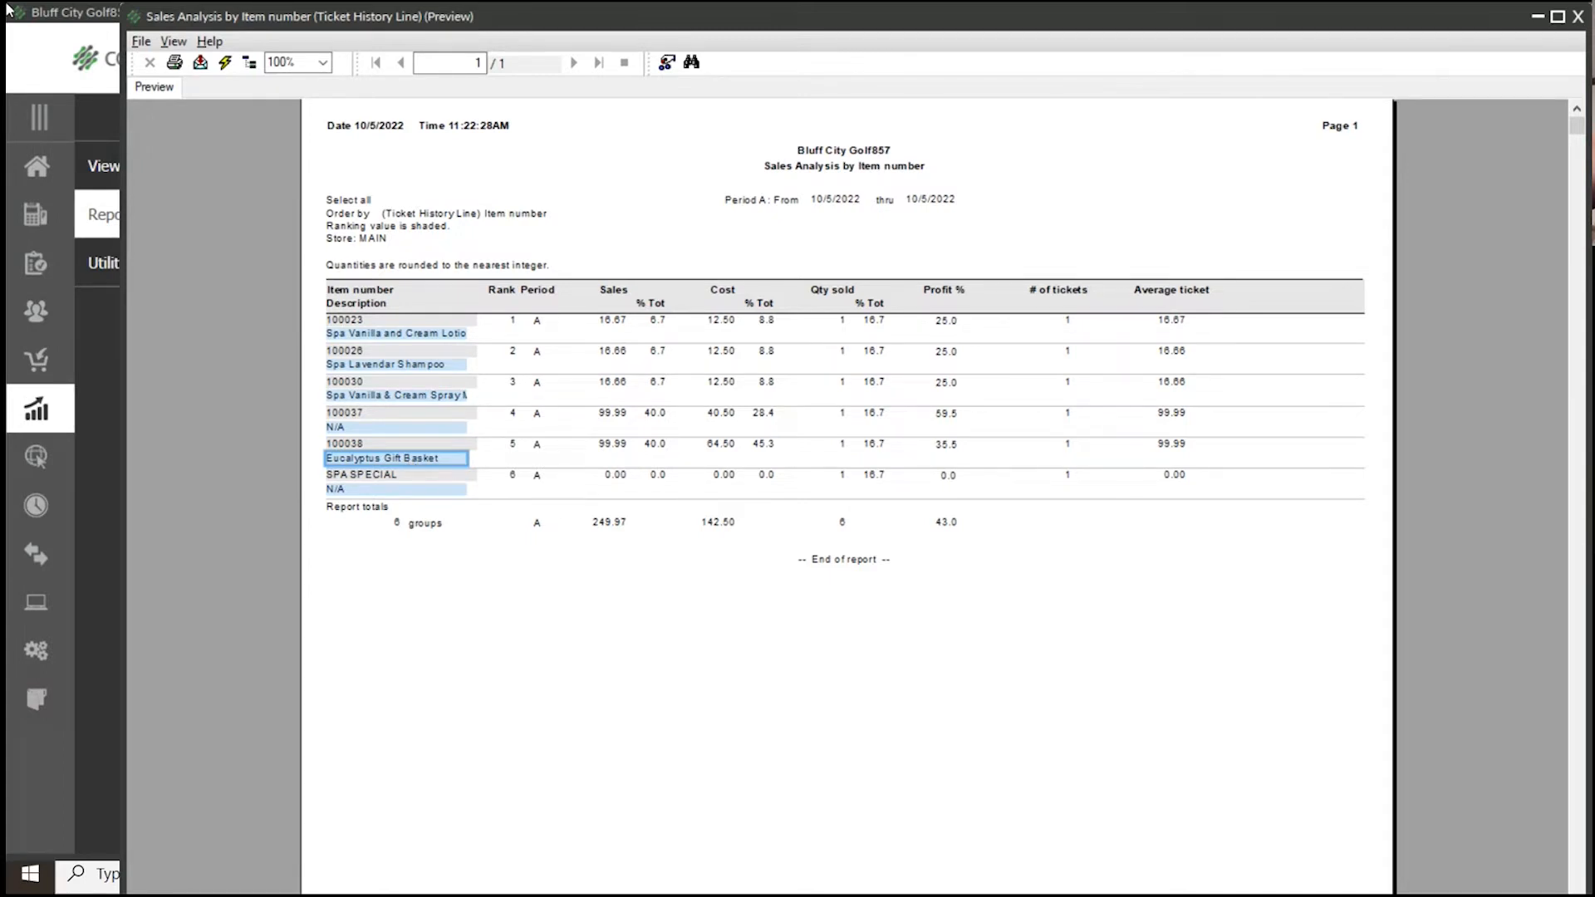
{"action": "left_click", "coordinate": [1579, 16]}
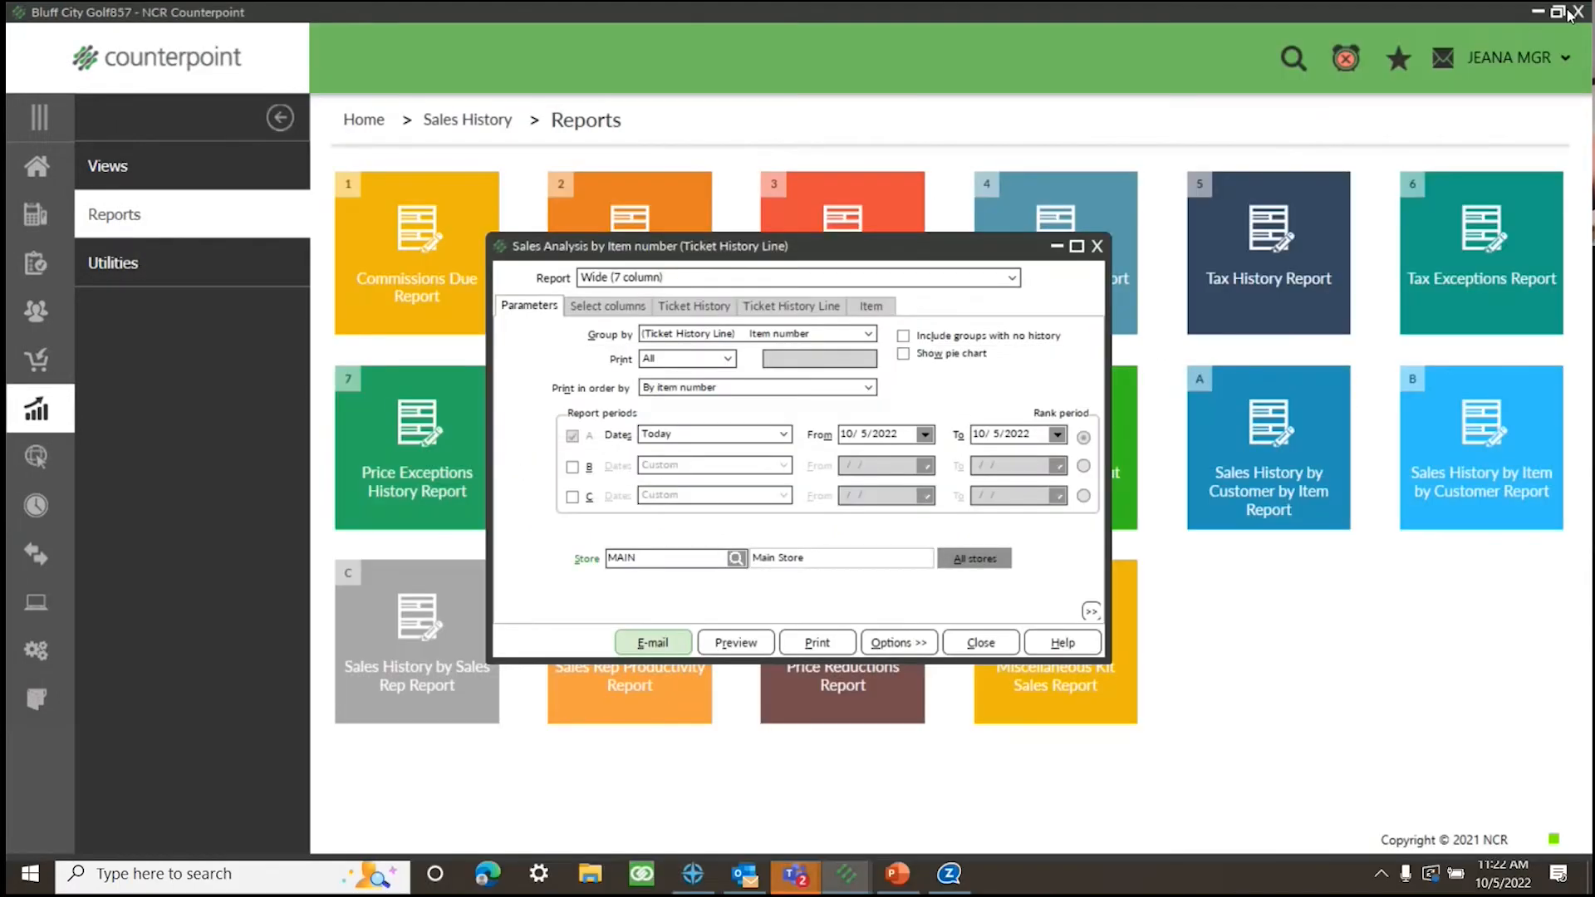
{"action": "left_click", "coordinate": [1096, 246]}
Open the inventory Sales Kits and load the GOLFROUND tag-along kit from the sales kit lookup
{"action": "left_click", "coordinate": [39, 169]}
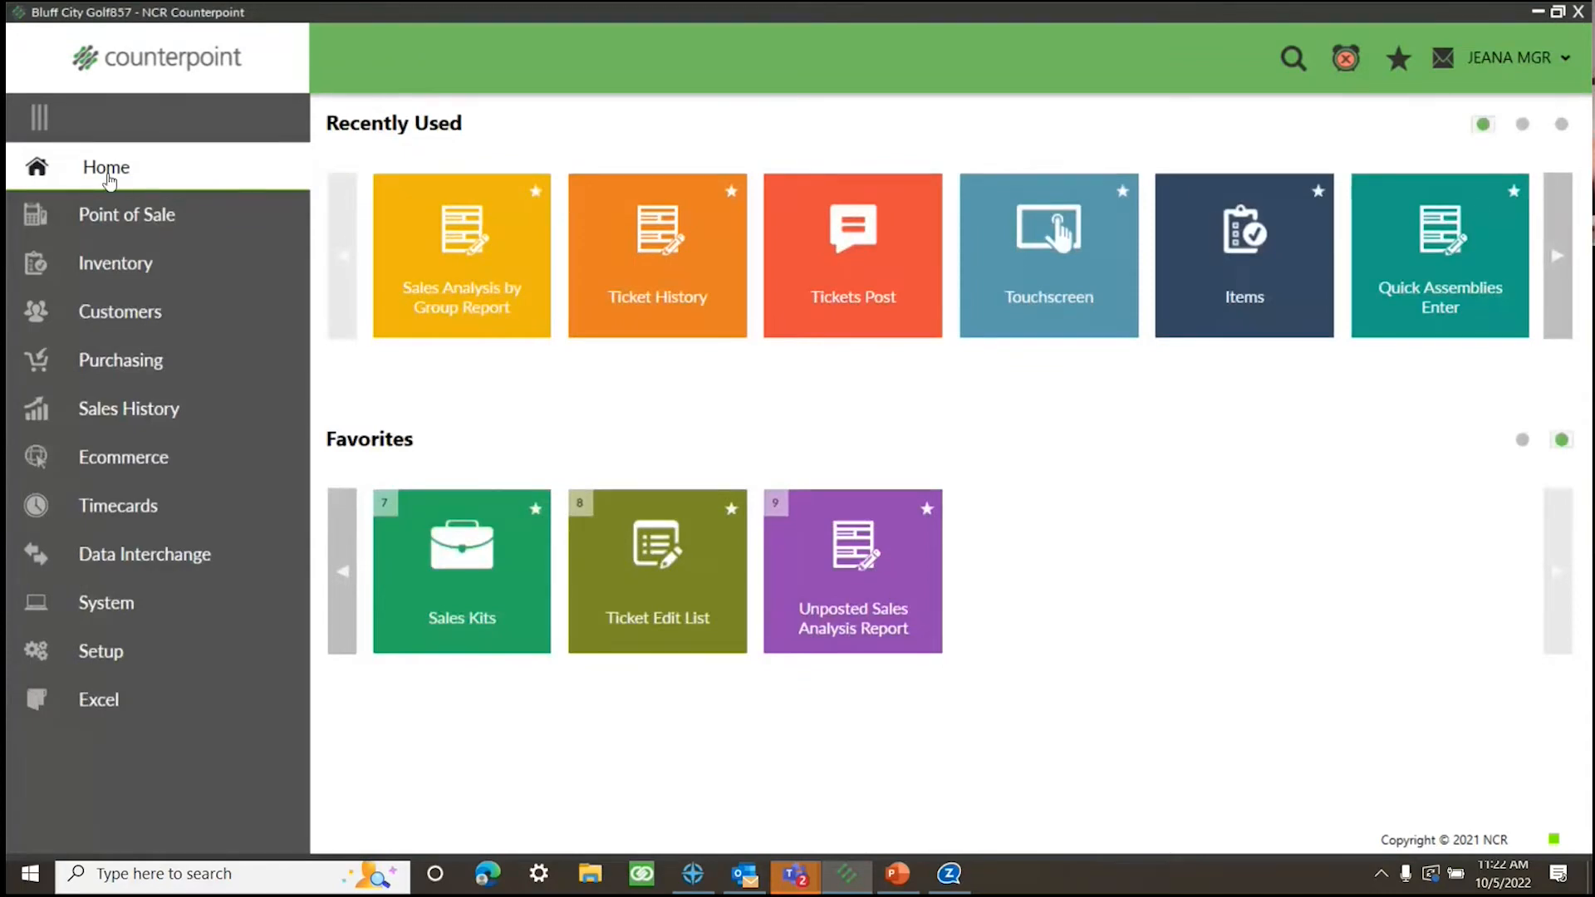
{"action": "left_click", "coordinate": [343, 575]}
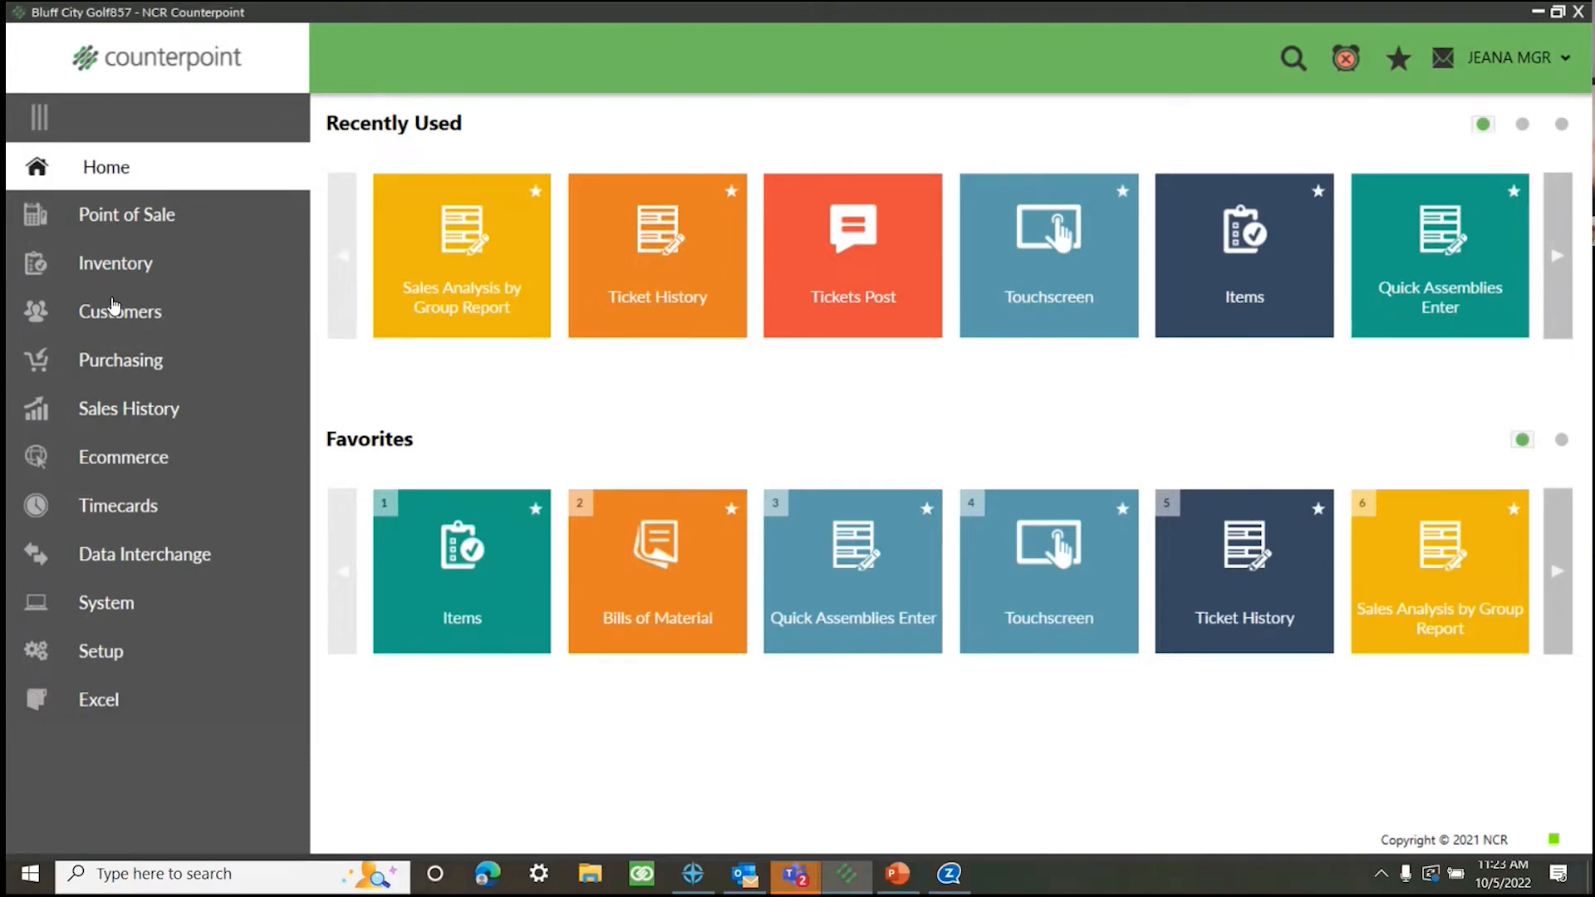
{"action": "left_click", "coordinate": [123, 262]}
{"action": "left_click", "coordinate": [604, 467]}
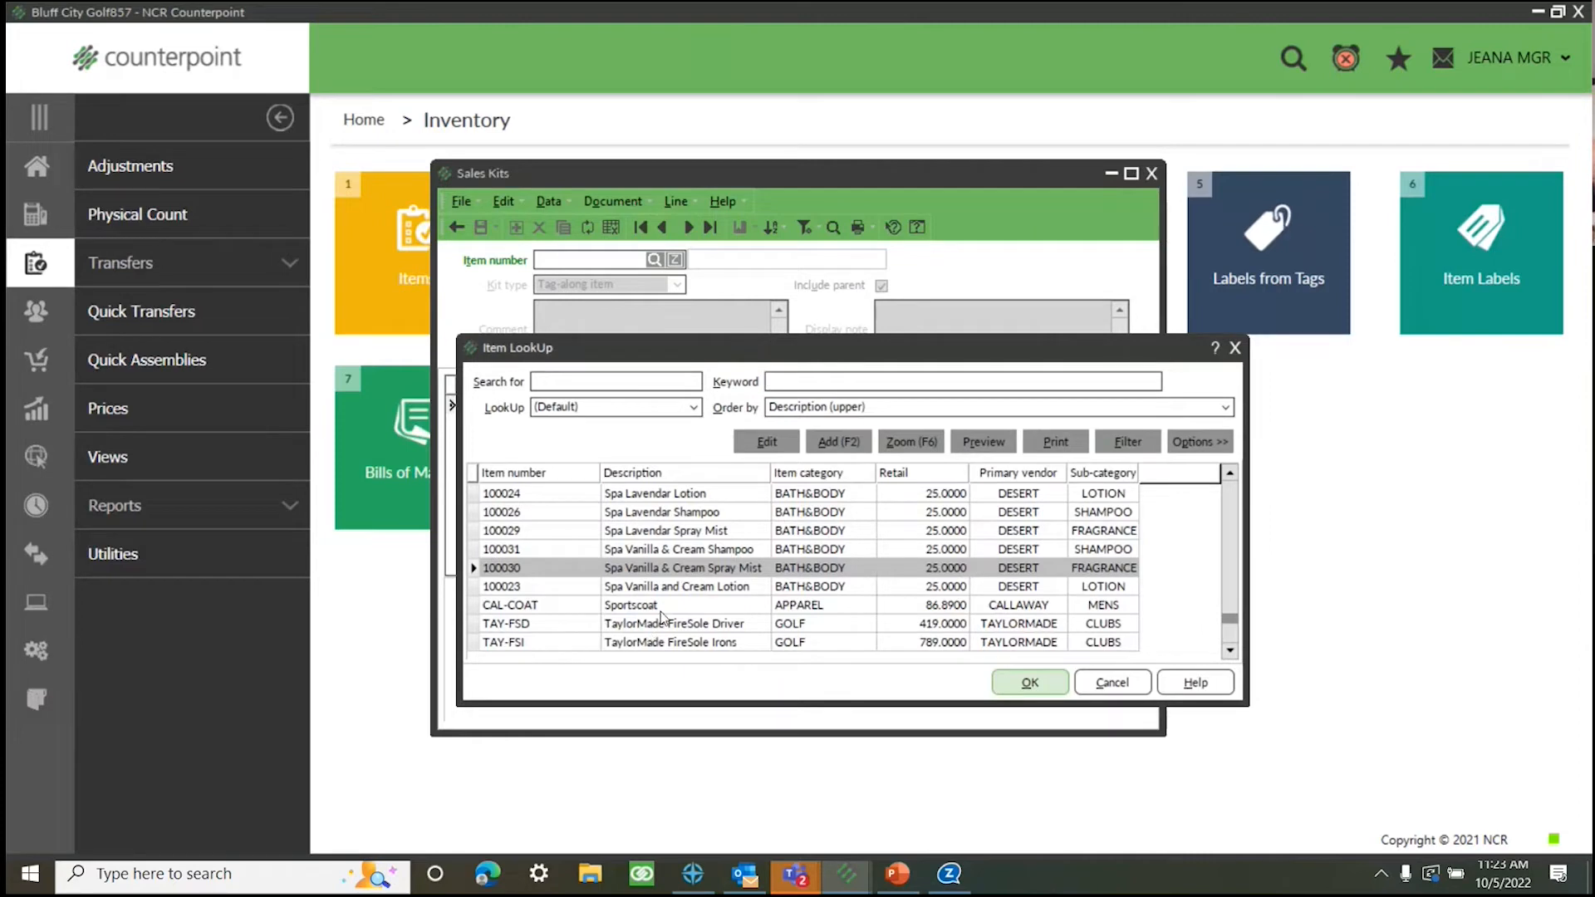
{"action": "left_click", "coordinate": [1234, 349]}
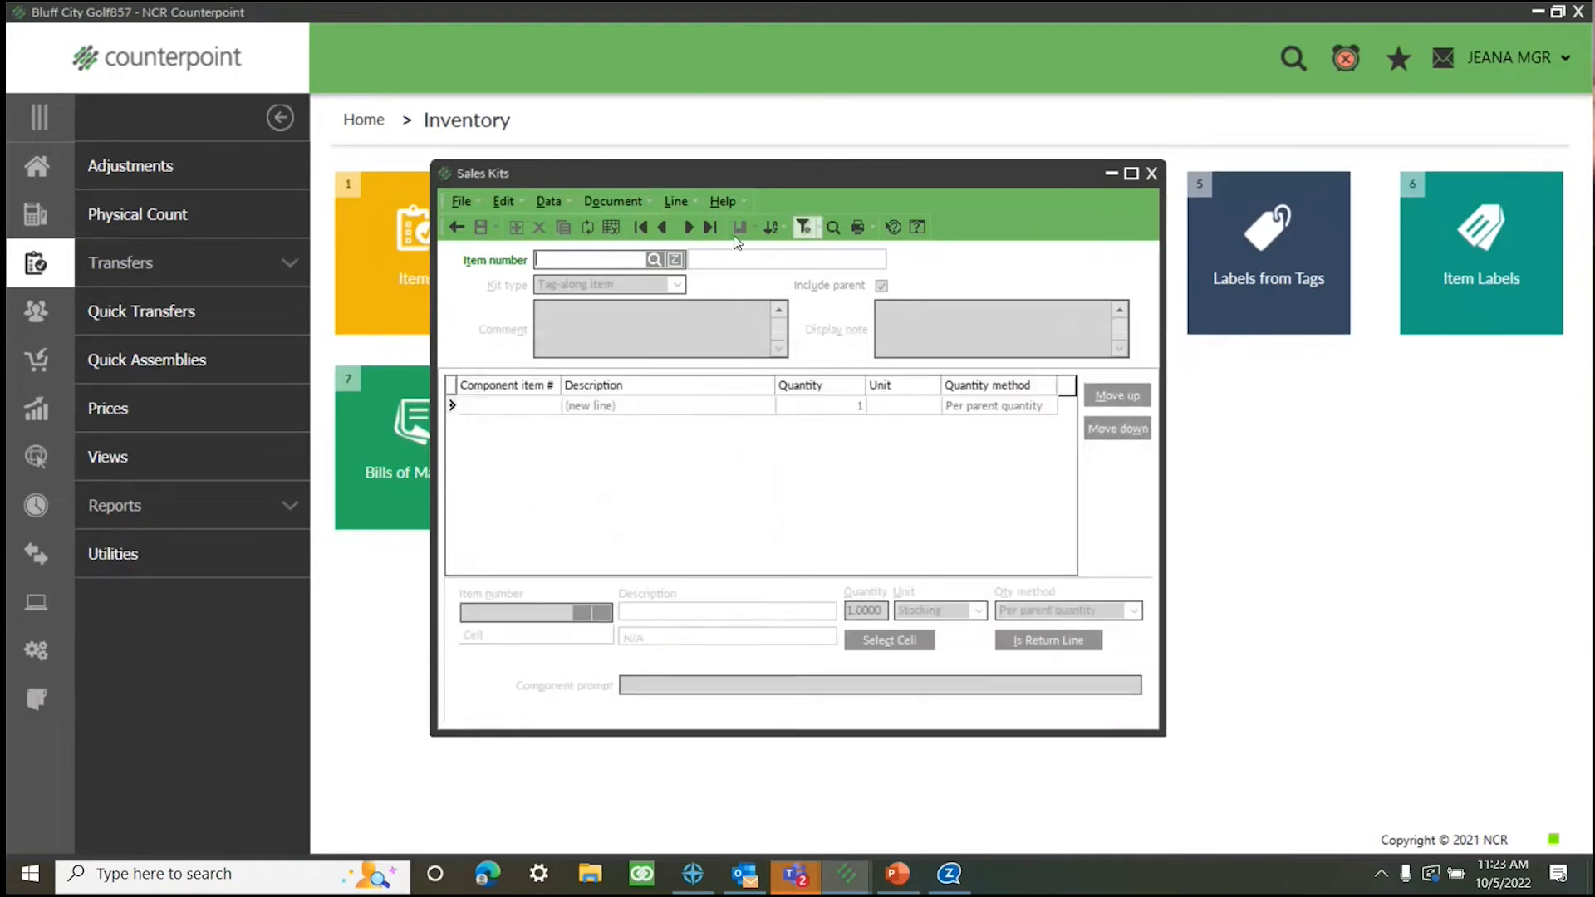
{"action": "left_click", "coordinate": [834, 230]}
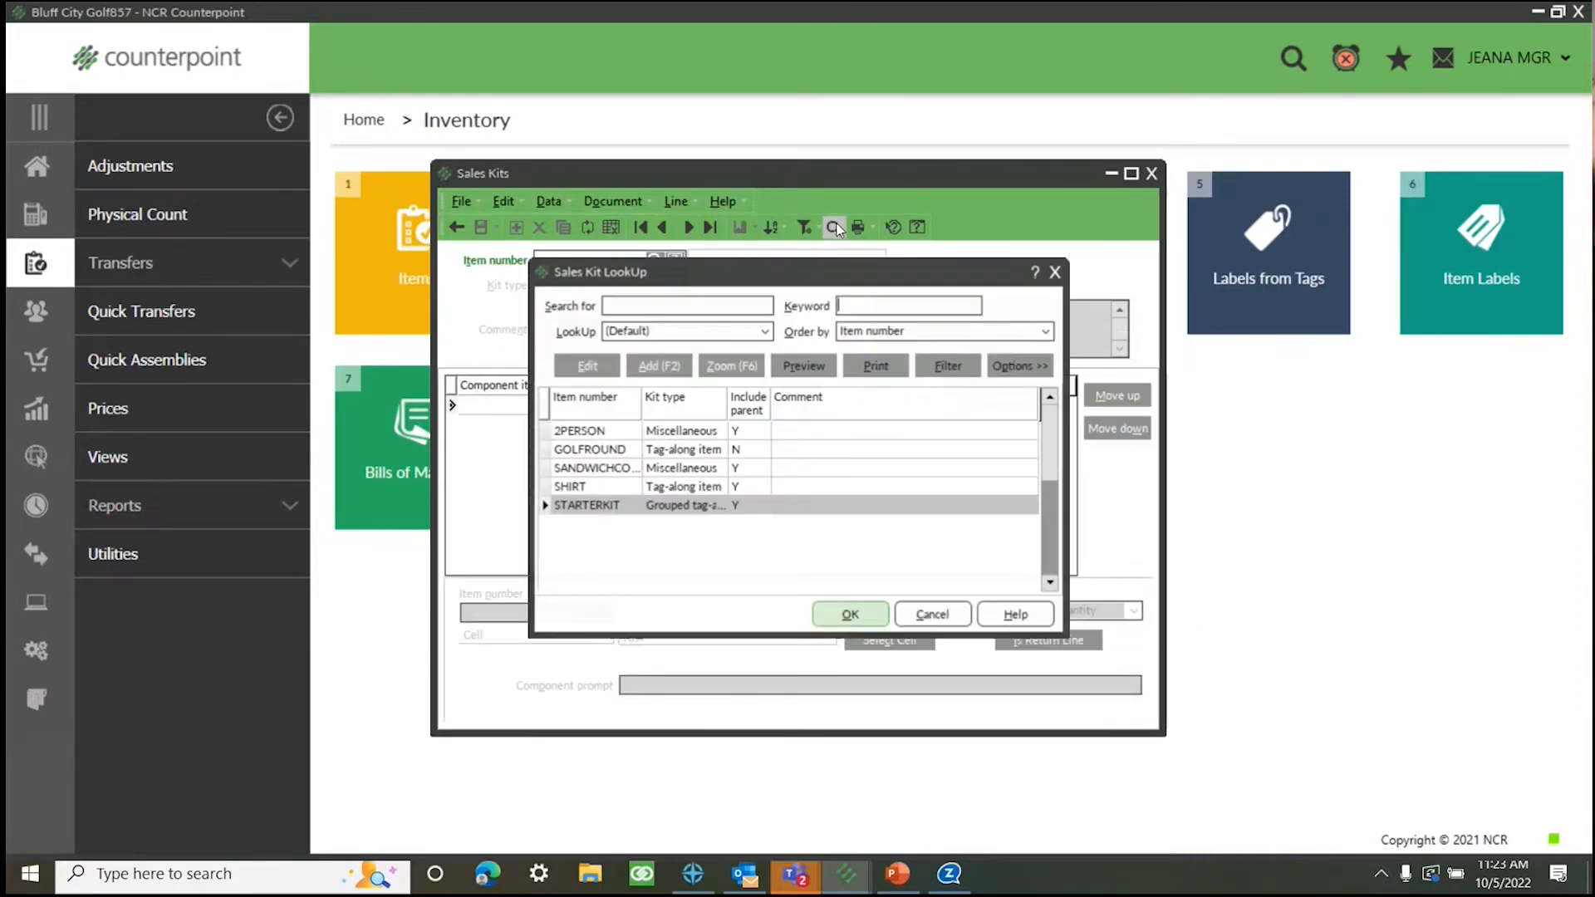
{"action": "left_click", "coordinate": [570, 455]}
{"action": "left_click", "coordinate": [877, 623]}
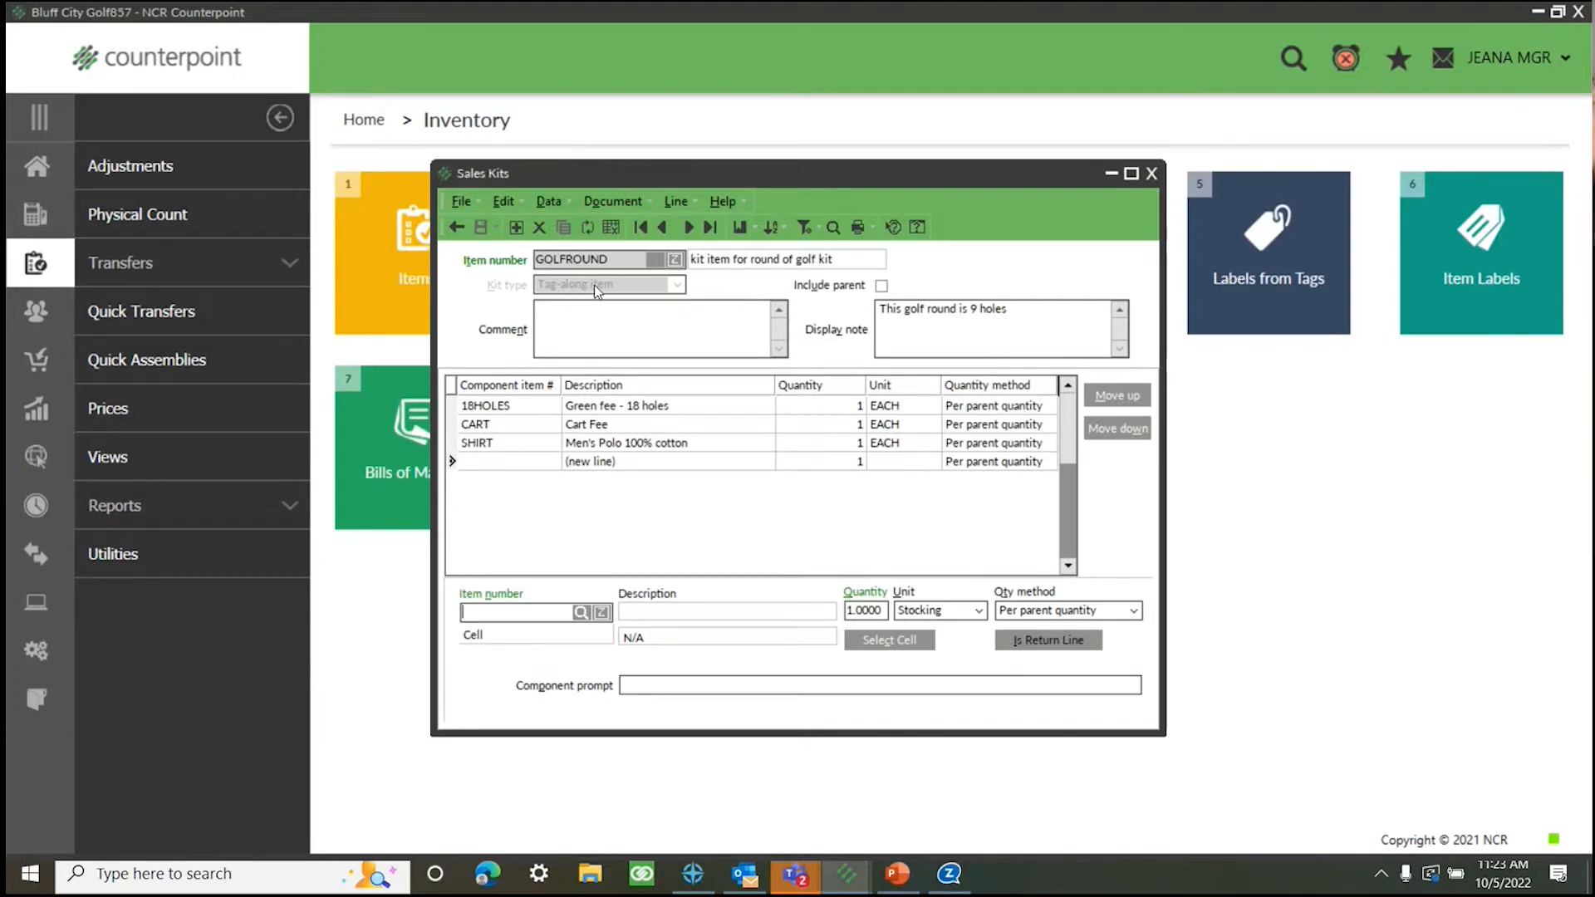
Examine the GOLFROUND kit's components, the CART and SHIRT component prompts and the display note, and close Sales Kits
{"action": "left_click_drag", "start_coordinate": [626, 263], "coordinate": [526, 264]}
{"action": "left_click", "coordinate": [510, 408]}
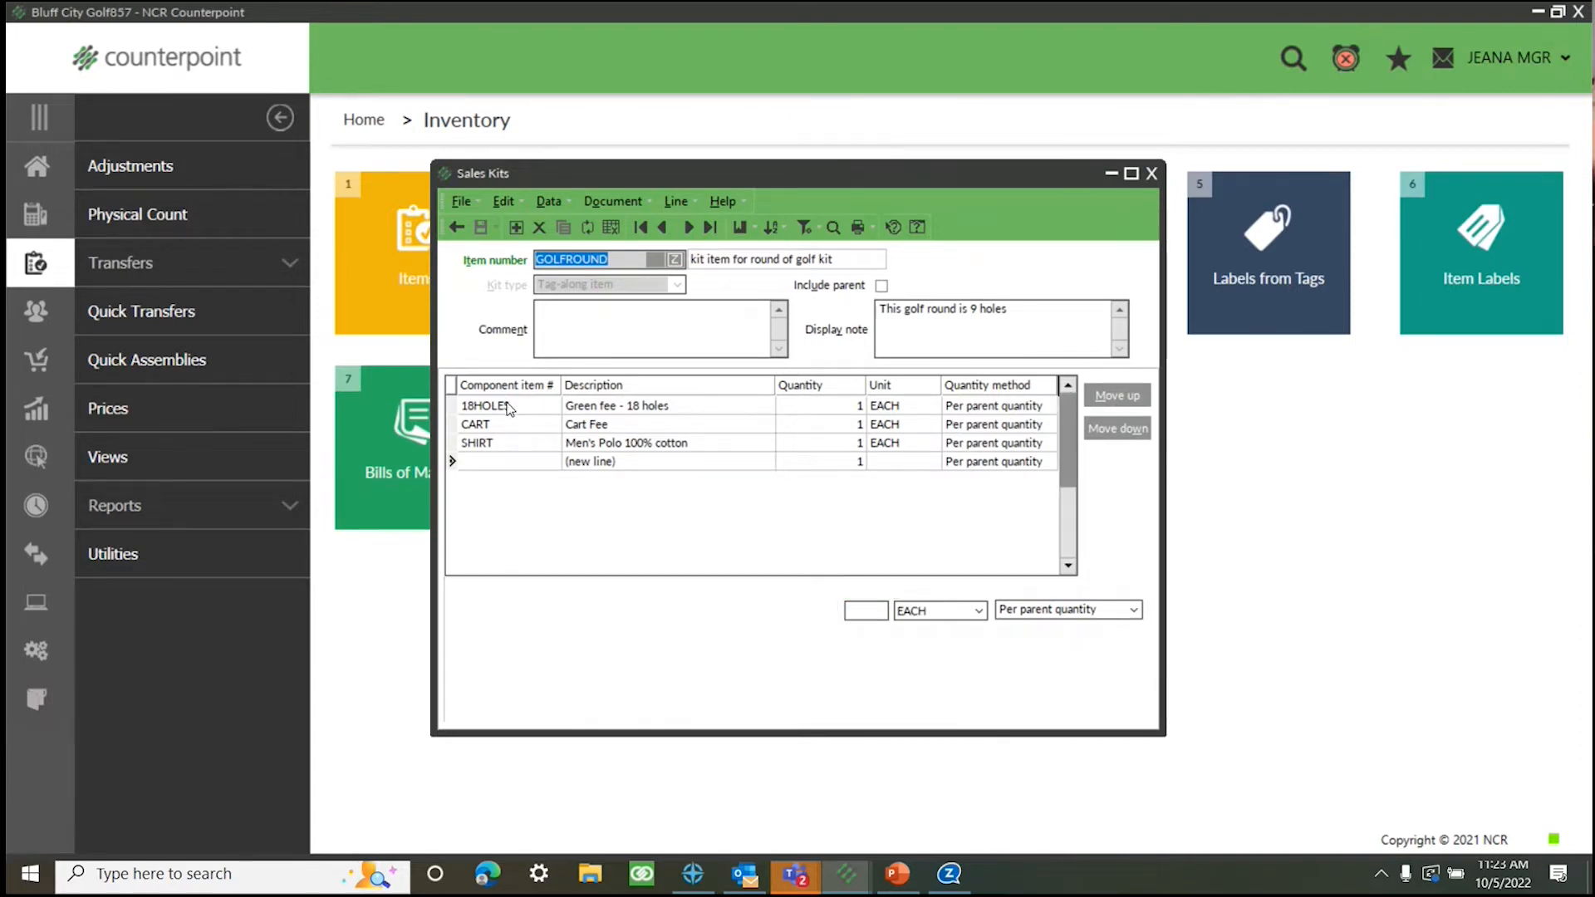
{"action": "left_click", "coordinate": [510, 422]}
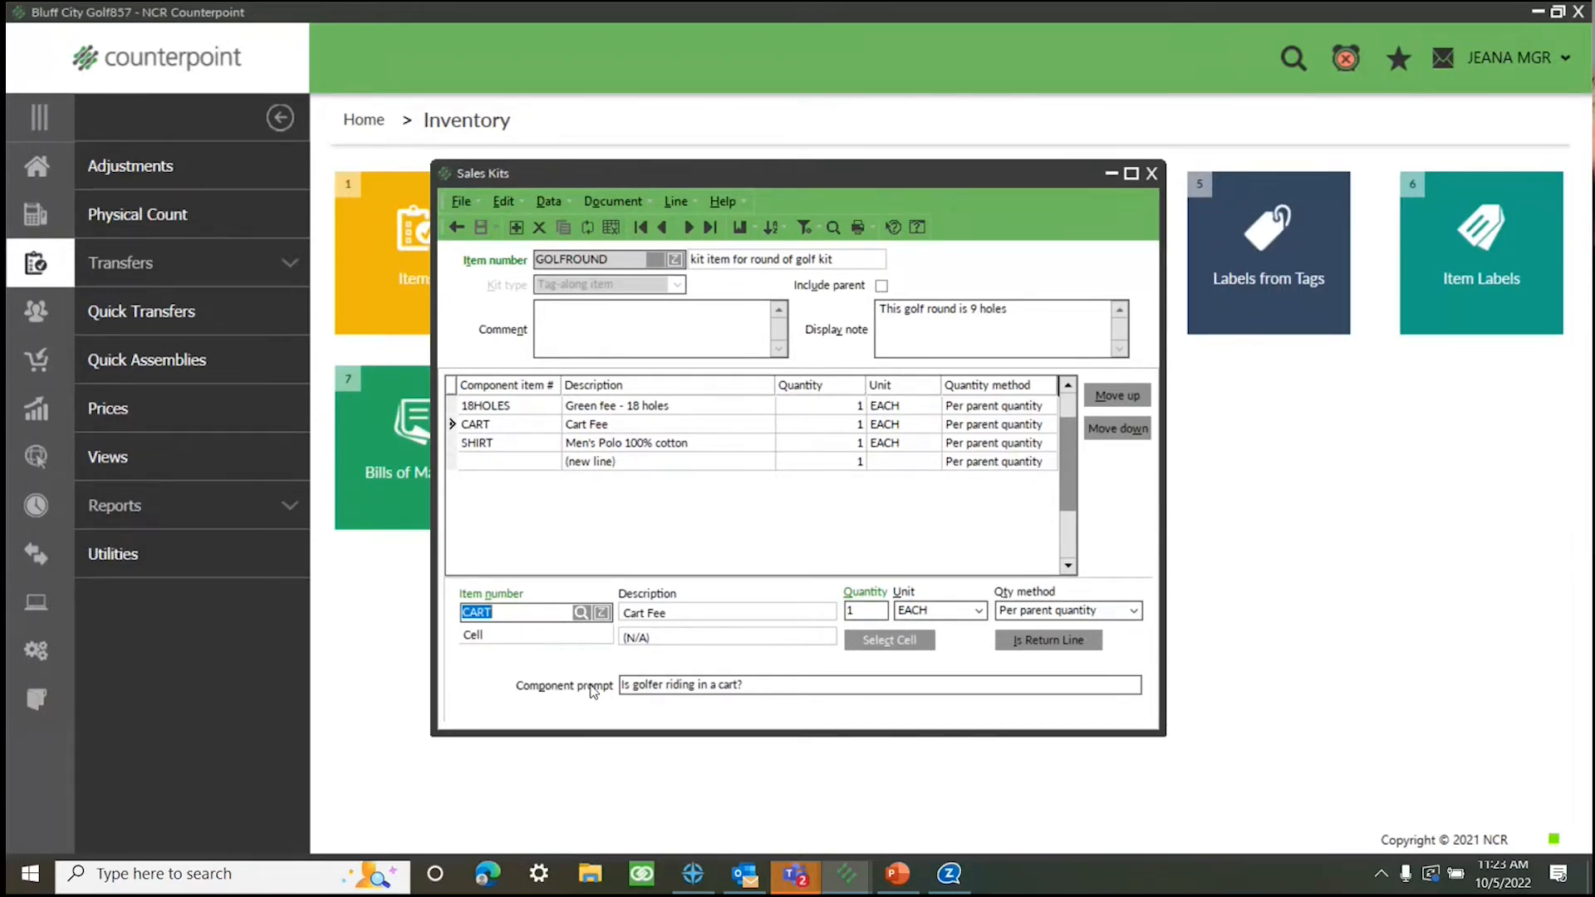
{"action": "left_click", "coordinate": [747, 687]}
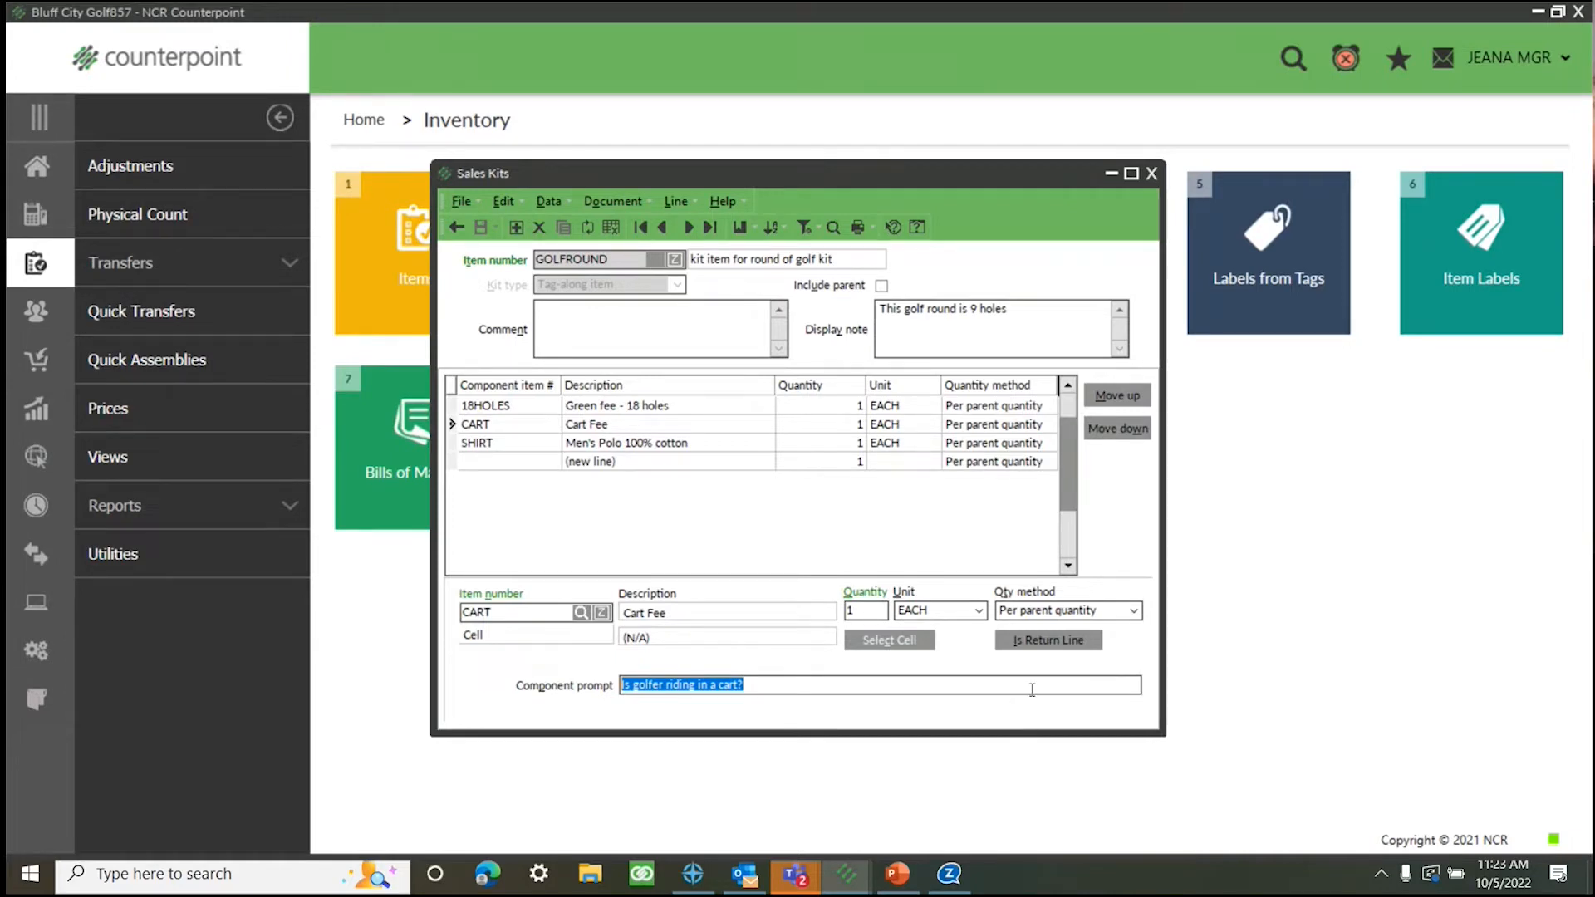
{"action": "left_click", "coordinate": [517, 449]}
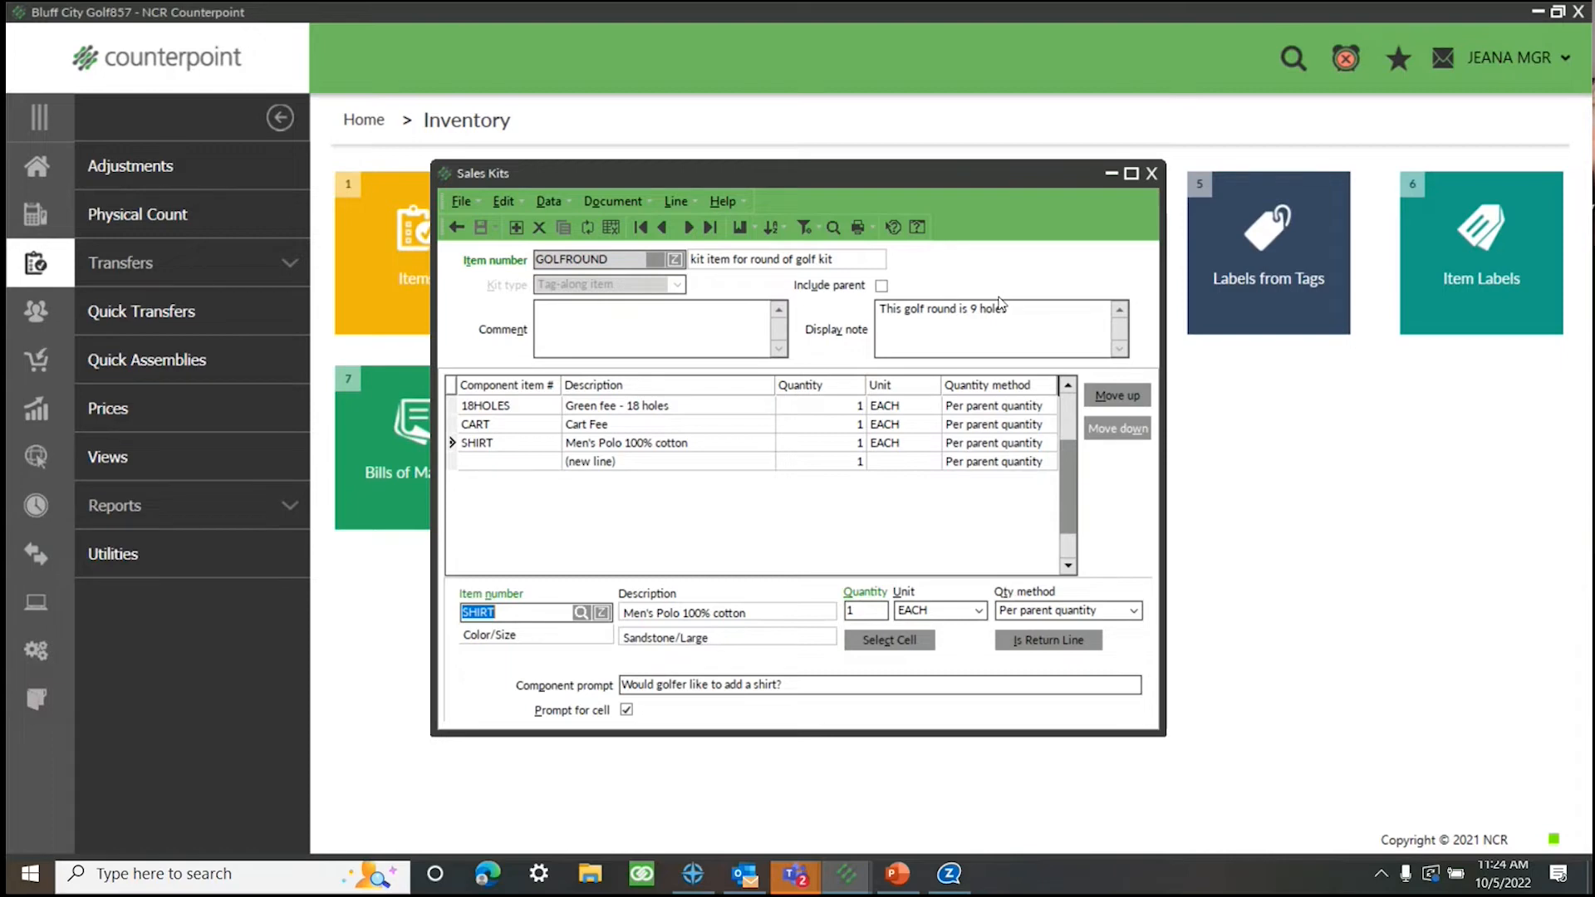
{"action": "left_click_drag", "start_coordinate": [1010, 309], "coordinate": [832, 293]}
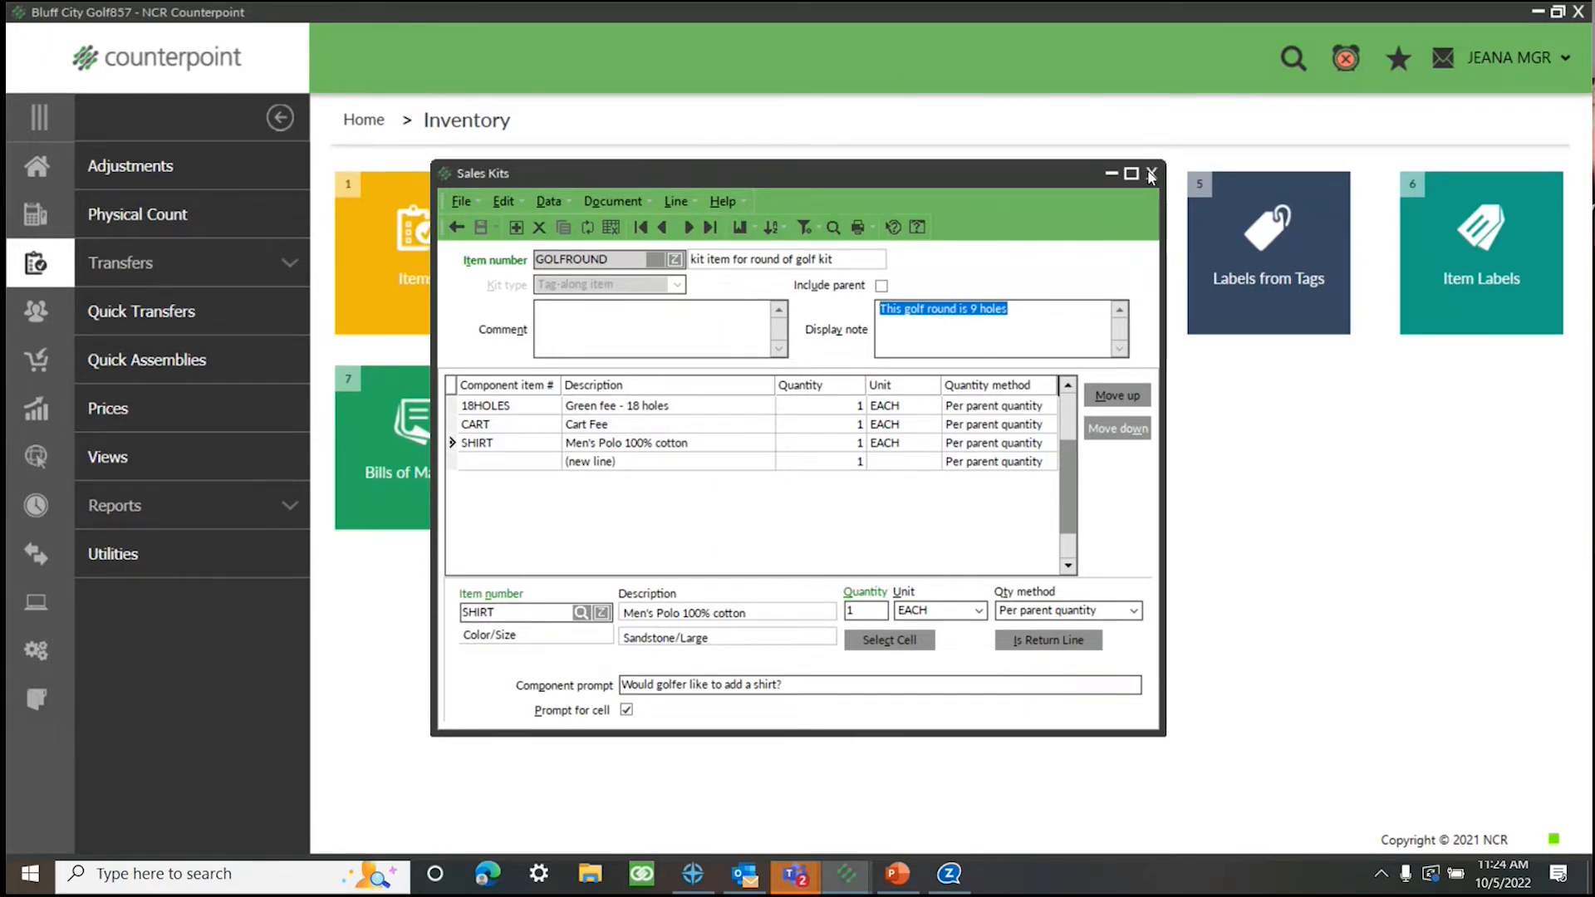
{"action": "left_click", "coordinate": [619, 254]}
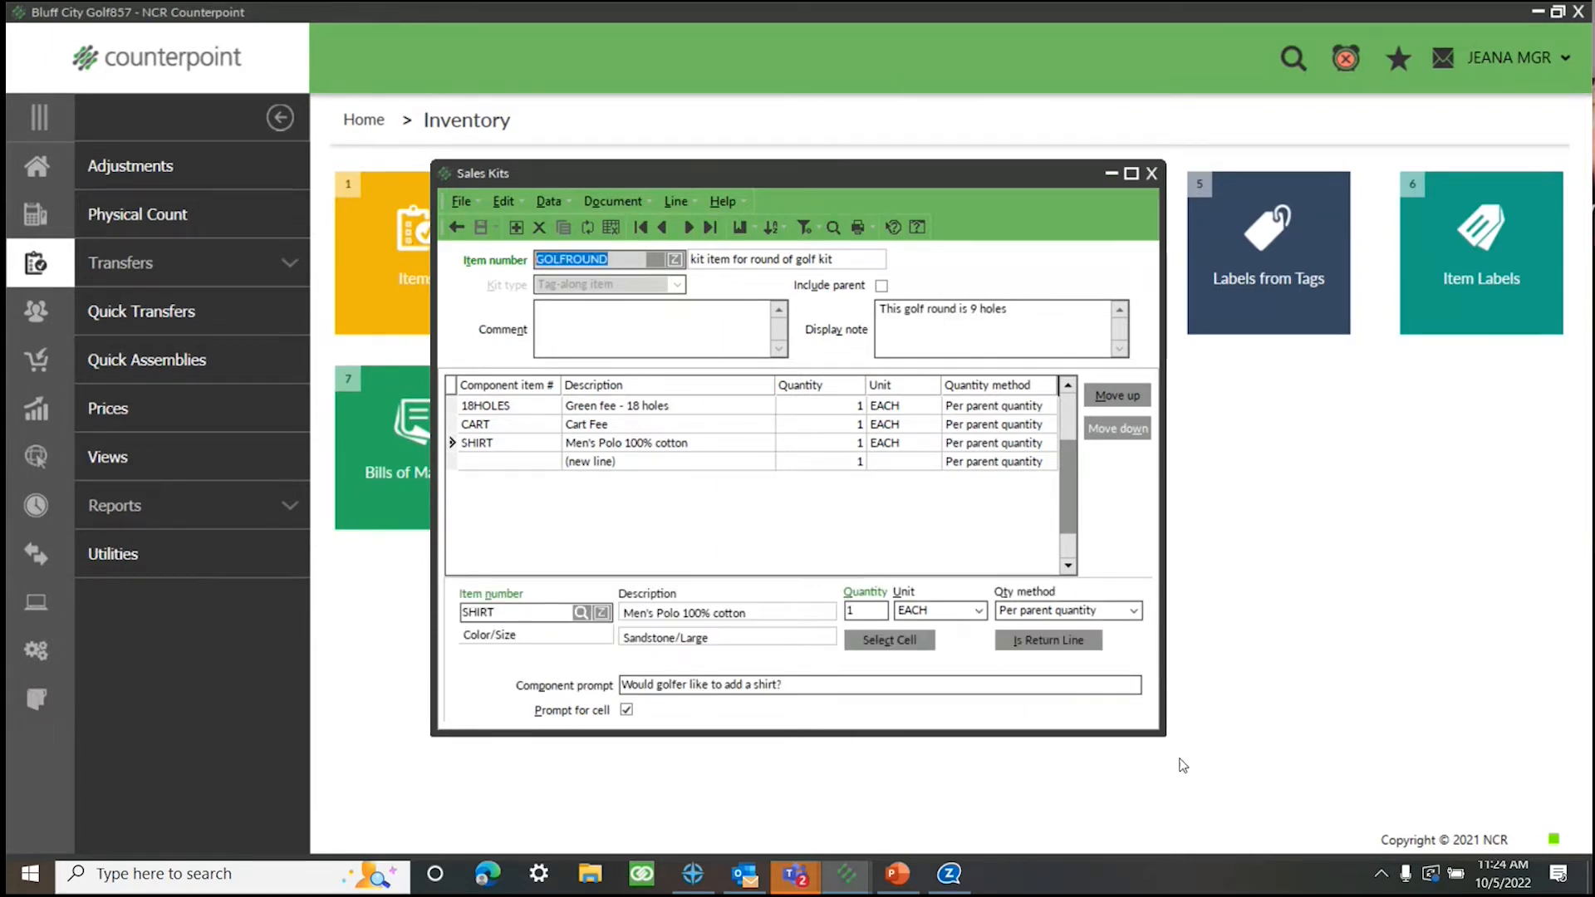
{"action": "left_click", "coordinate": [1152, 173]}
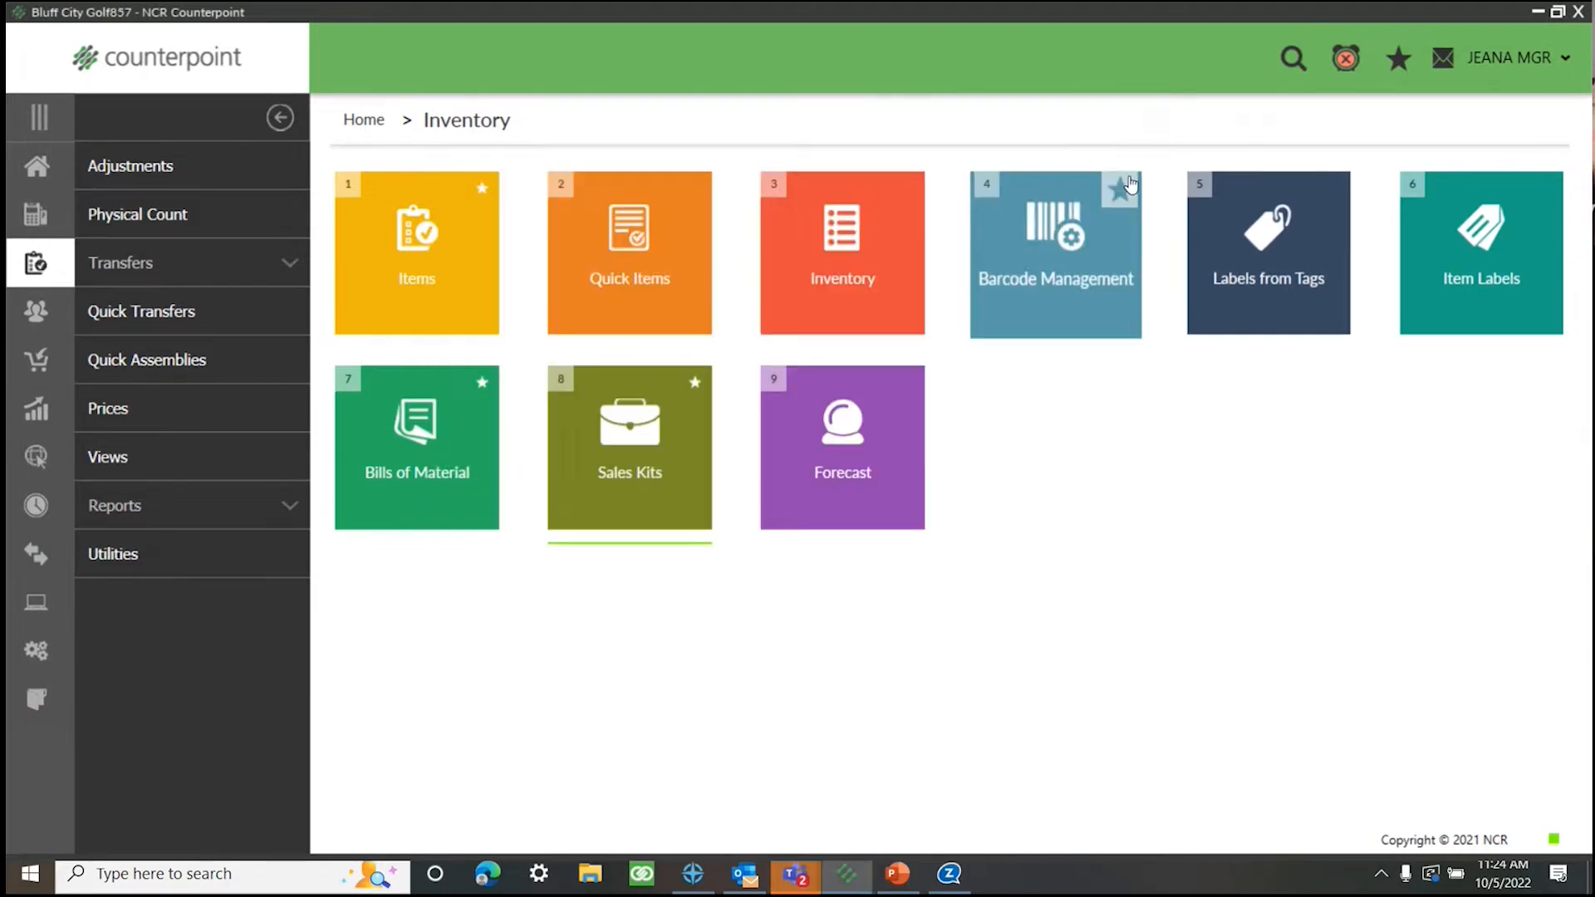
Log in to touchscreen ticket entry at Main Store station 1 with the account password and auto-activate drawer 1A
{"action": "left_click", "coordinate": [41, 169]}
{"action": "left_click", "coordinate": [160, 217]}
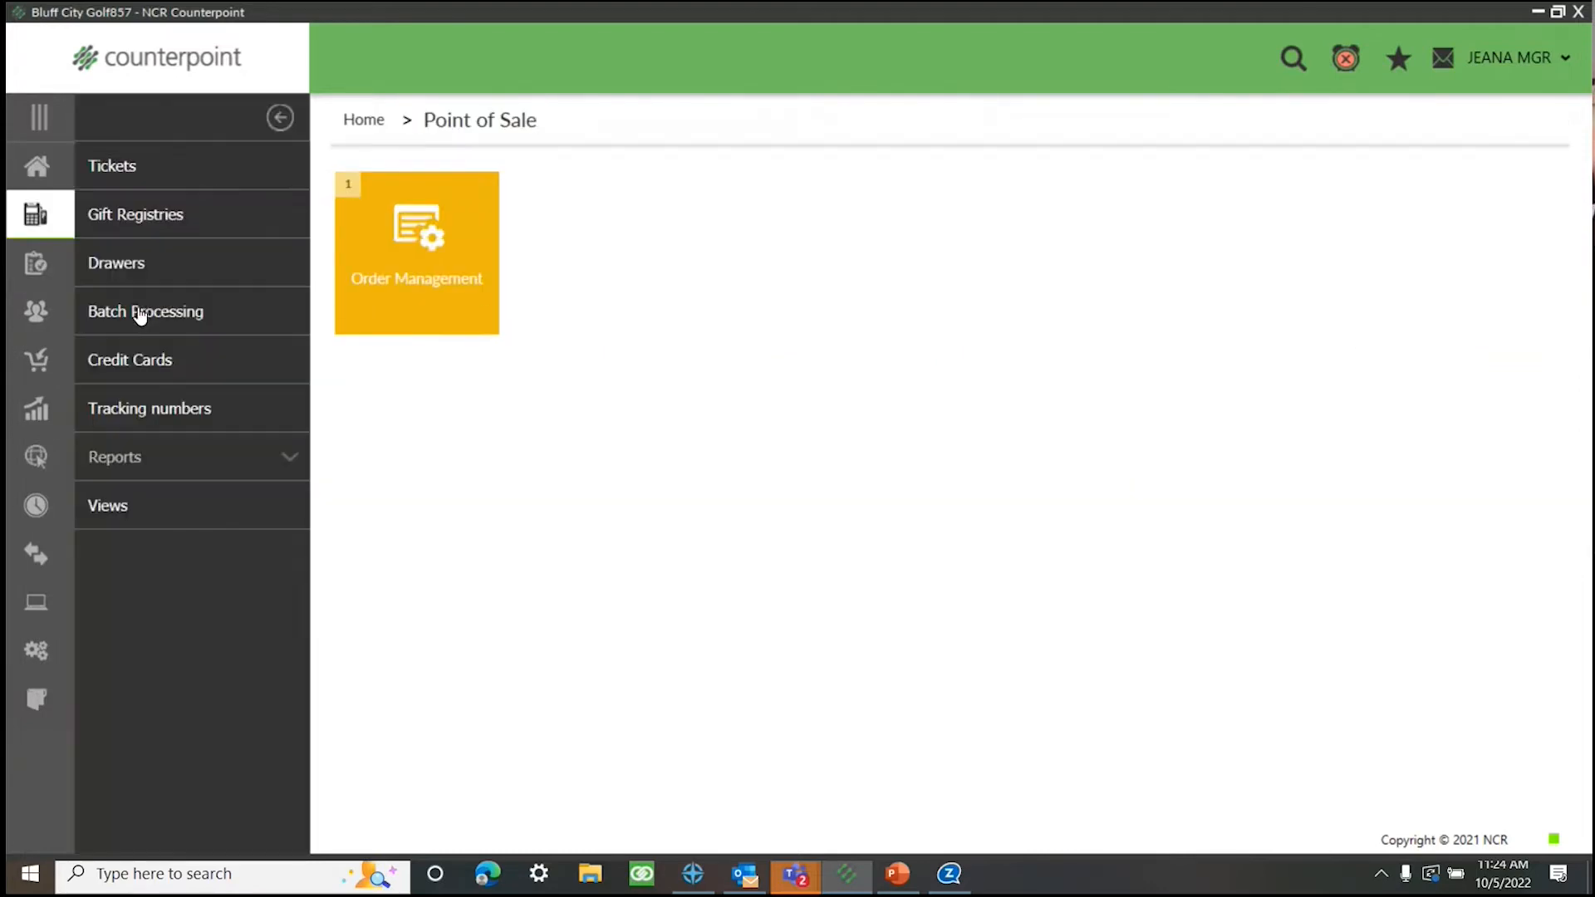
{"action": "left_click", "coordinate": [166, 170]}
{"action": "left_click", "coordinate": [604, 313]}
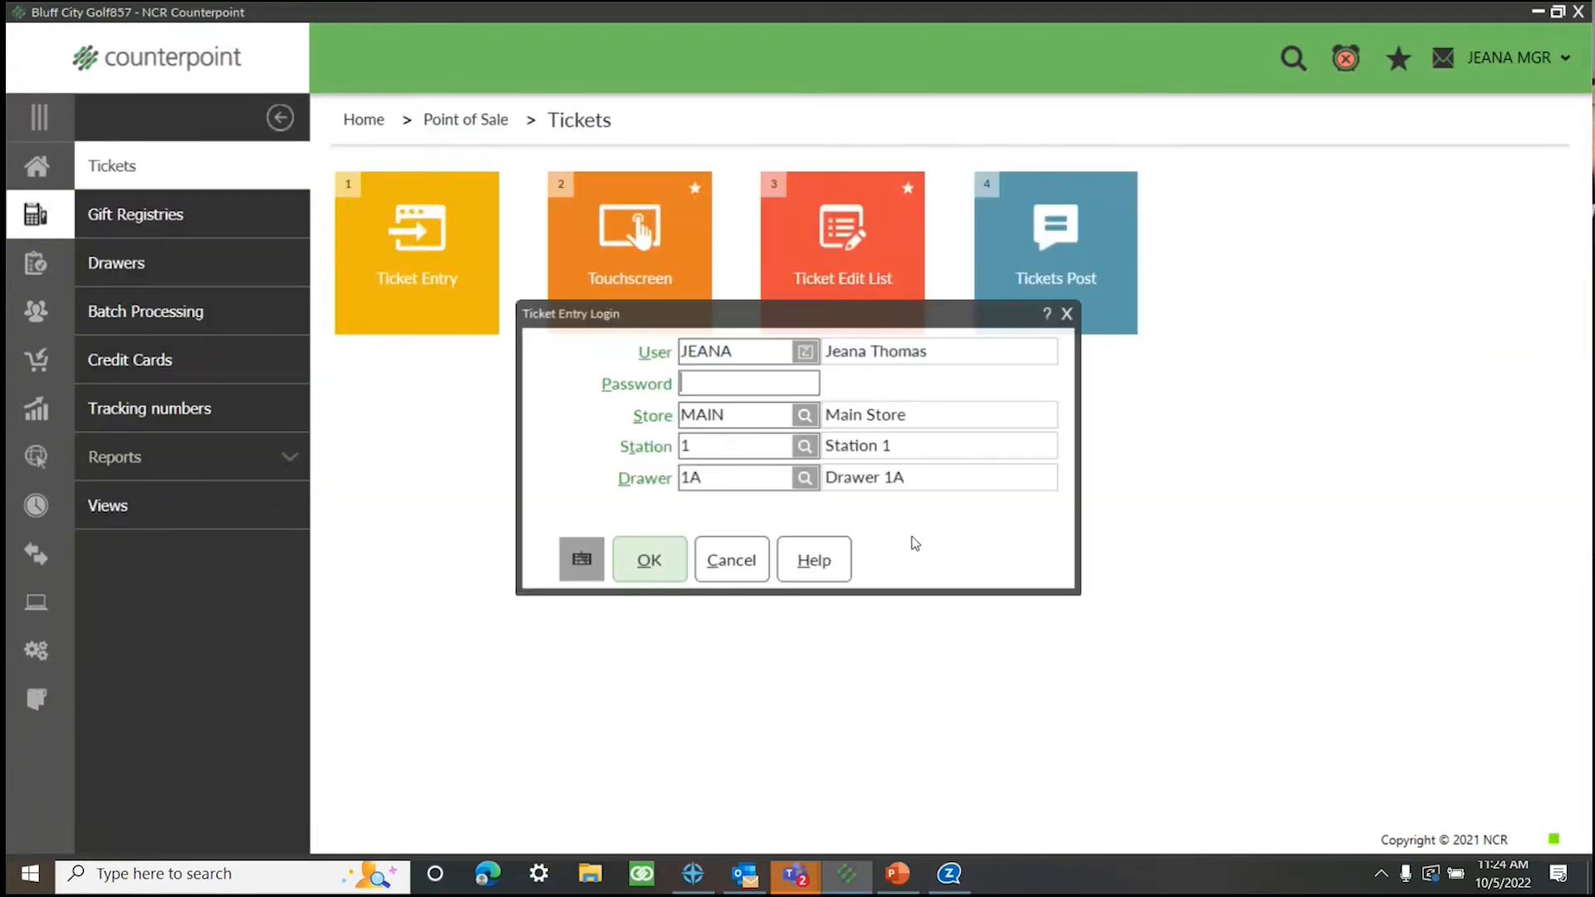
{"action": "type", "text": "11111111"}
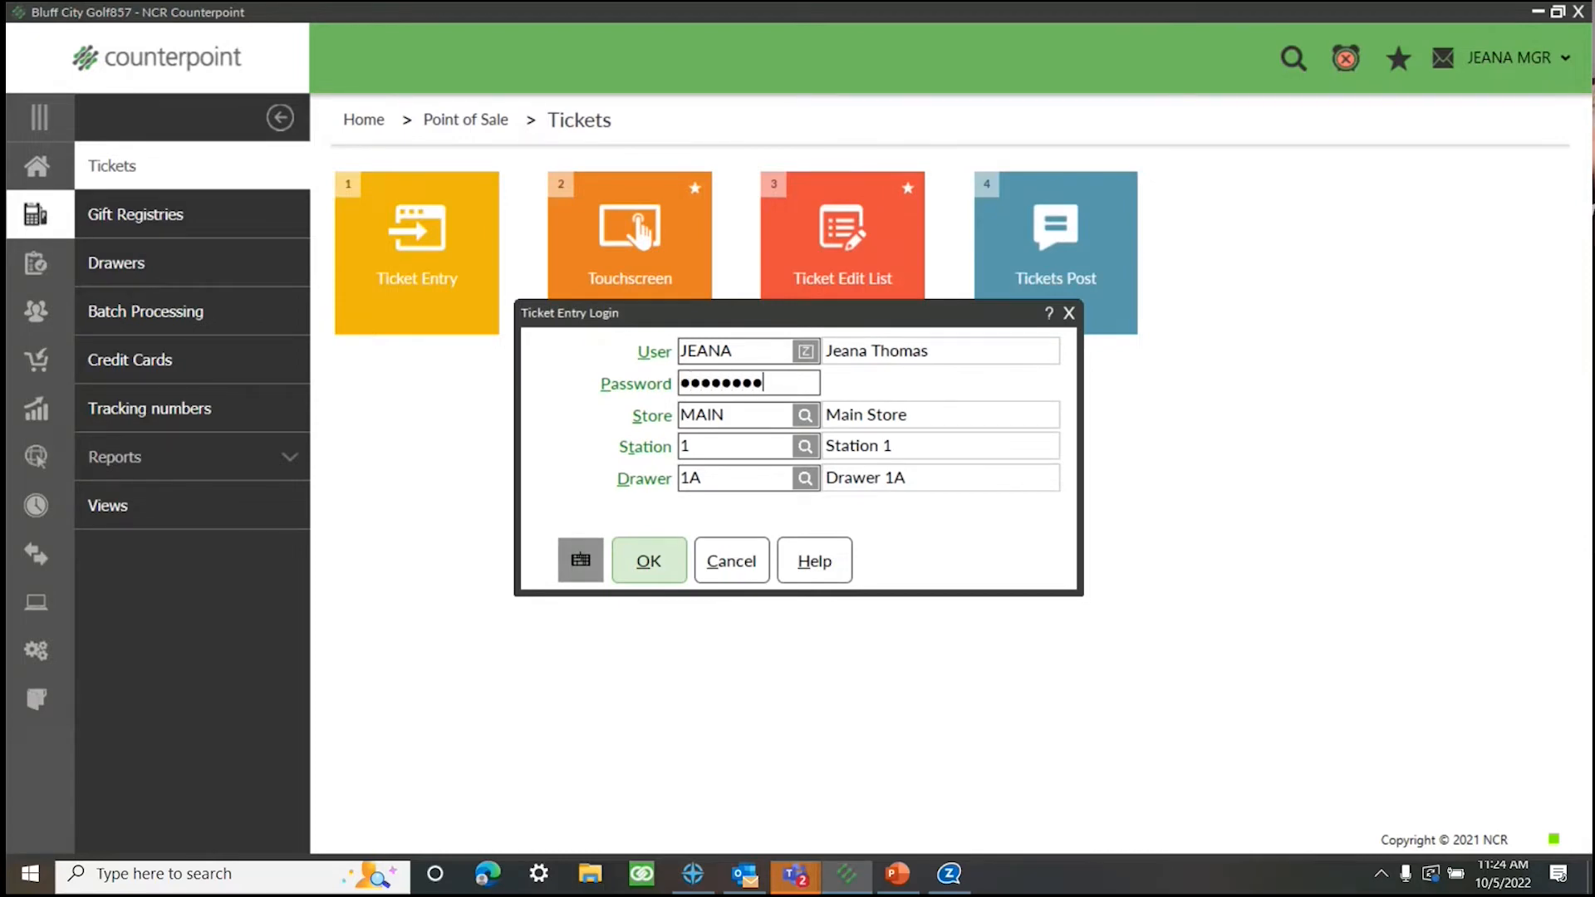
{"action": "key", "text": "Return"}
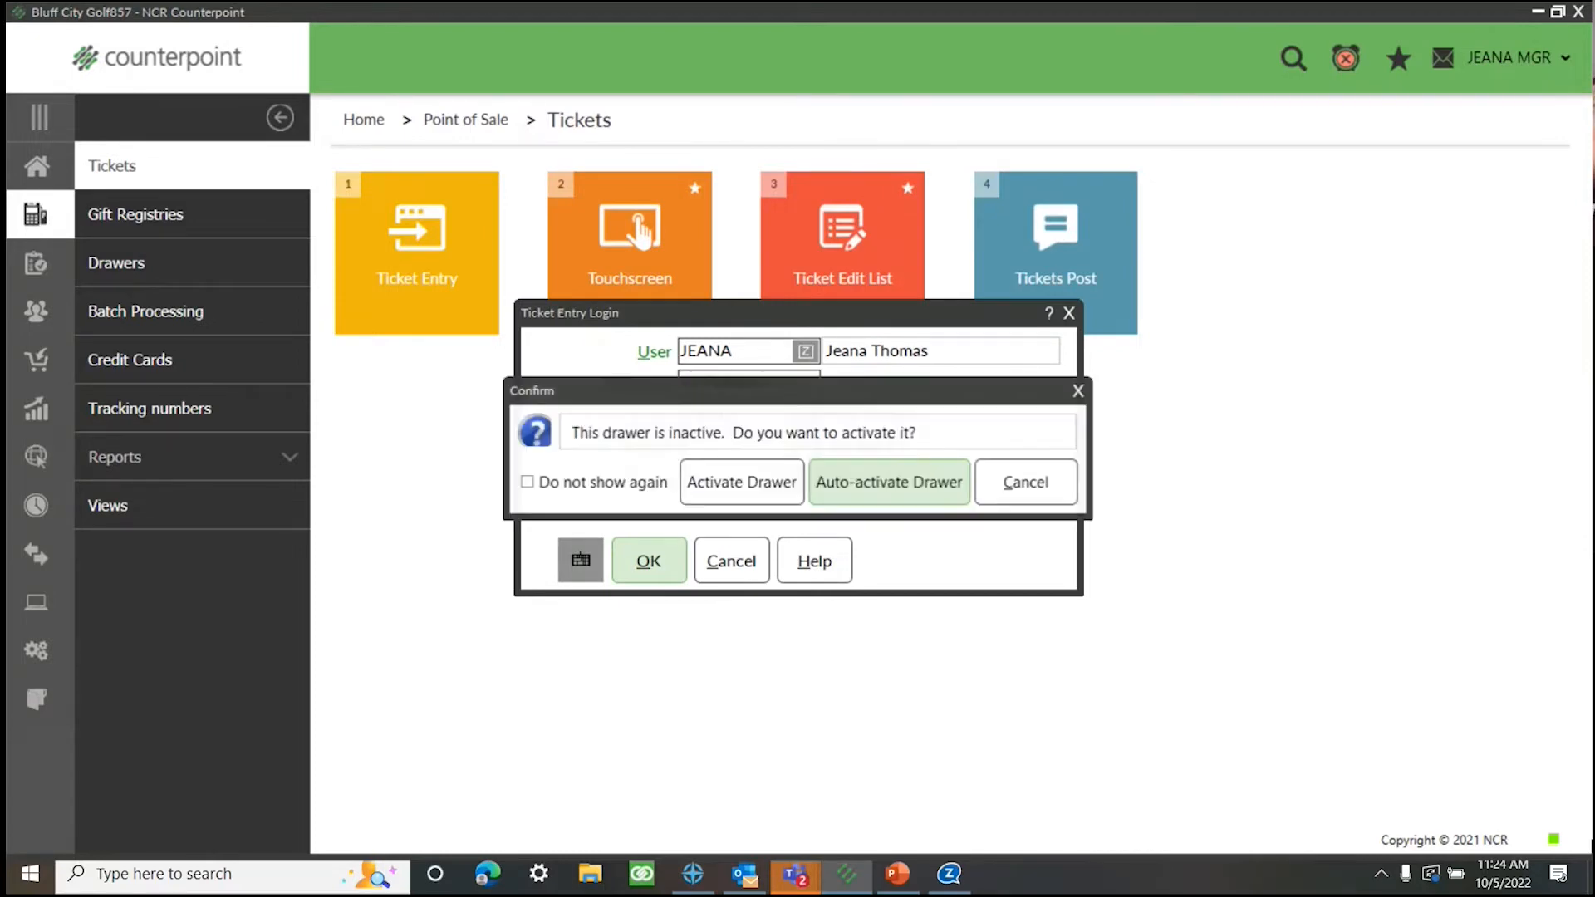
{"action": "left_click", "coordinate": [903, 495]}
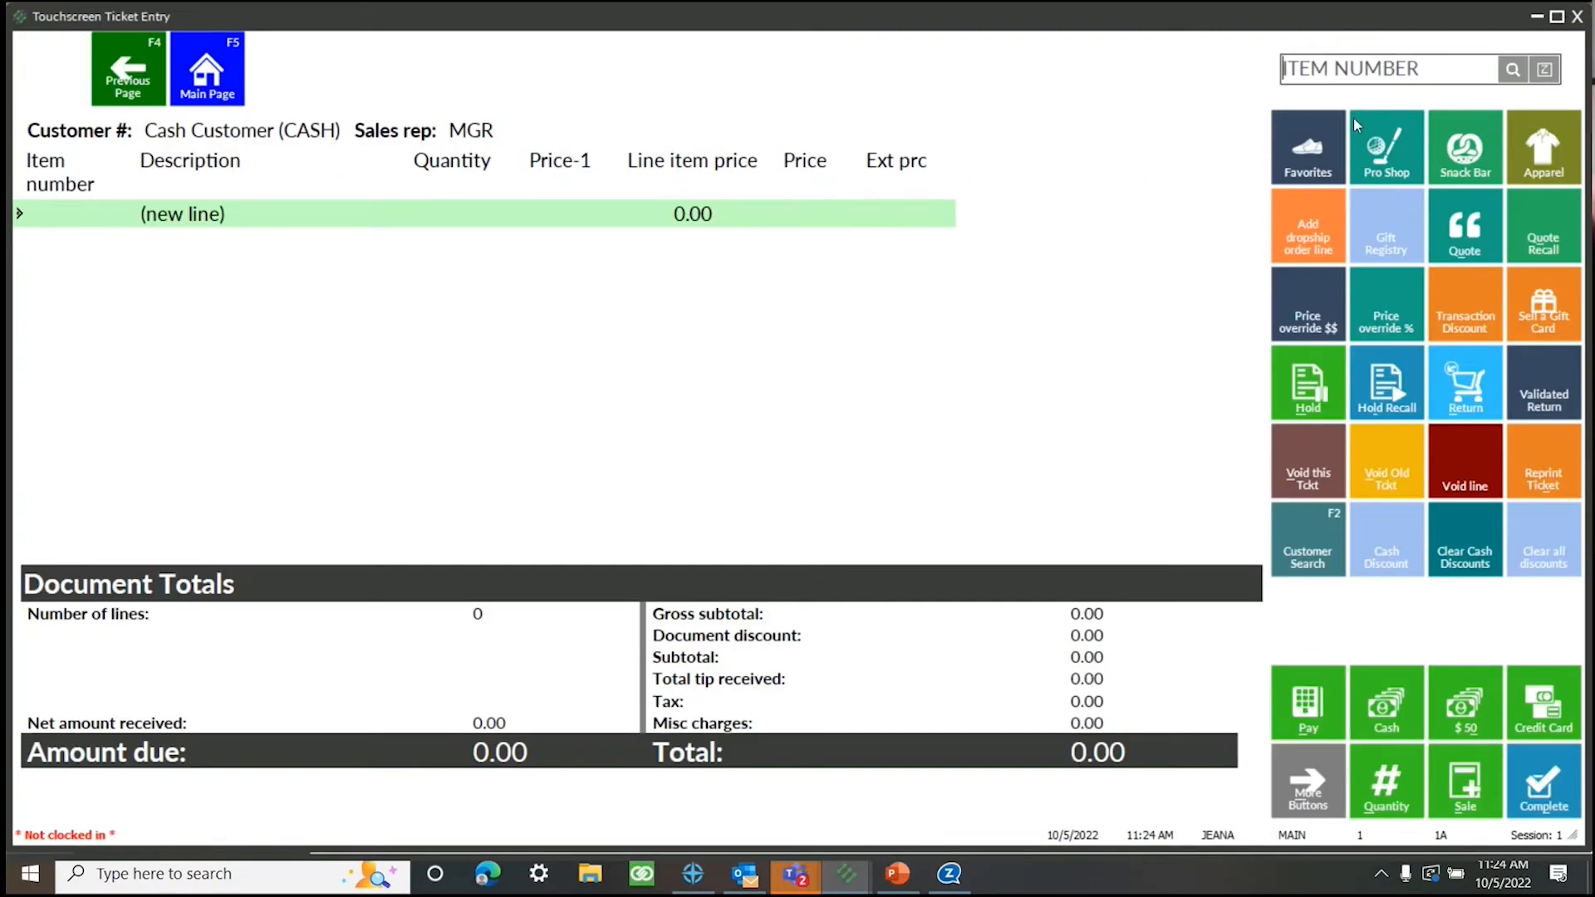
Ring up the GOLFROUND kit with the cart and a Blue, Large shirt, accepting 25.00 for alterations and dismissing the golf round note
{"action": "type", "text": "GOLFROUND"}
{"action": "key", "text": "Return"}
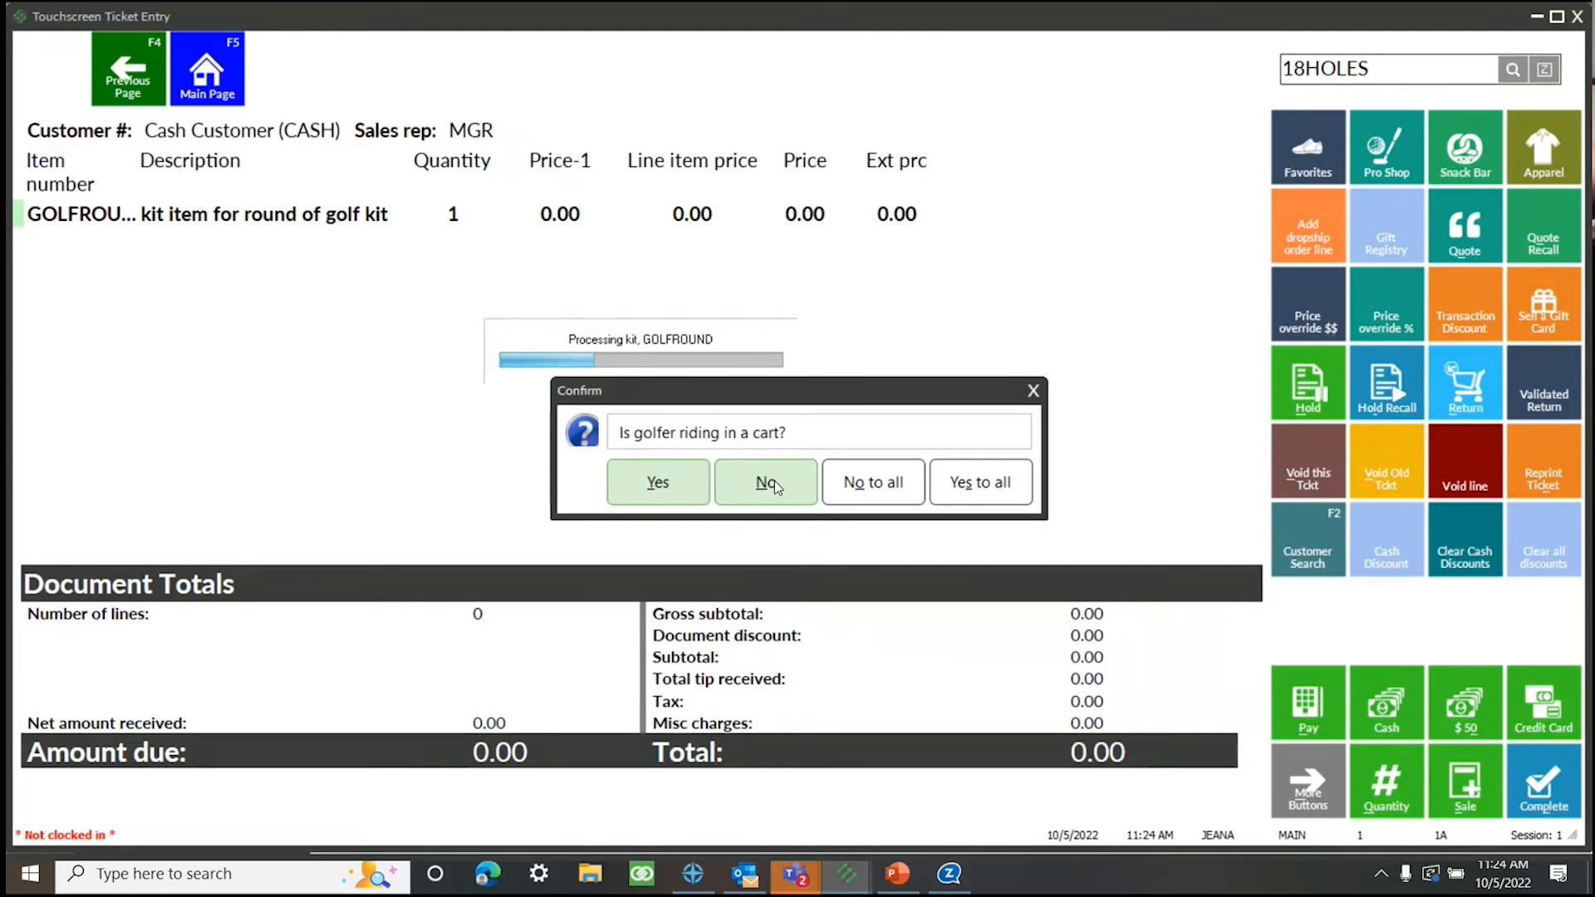
{"action": "left_click", "coordinate": [658, 484]}
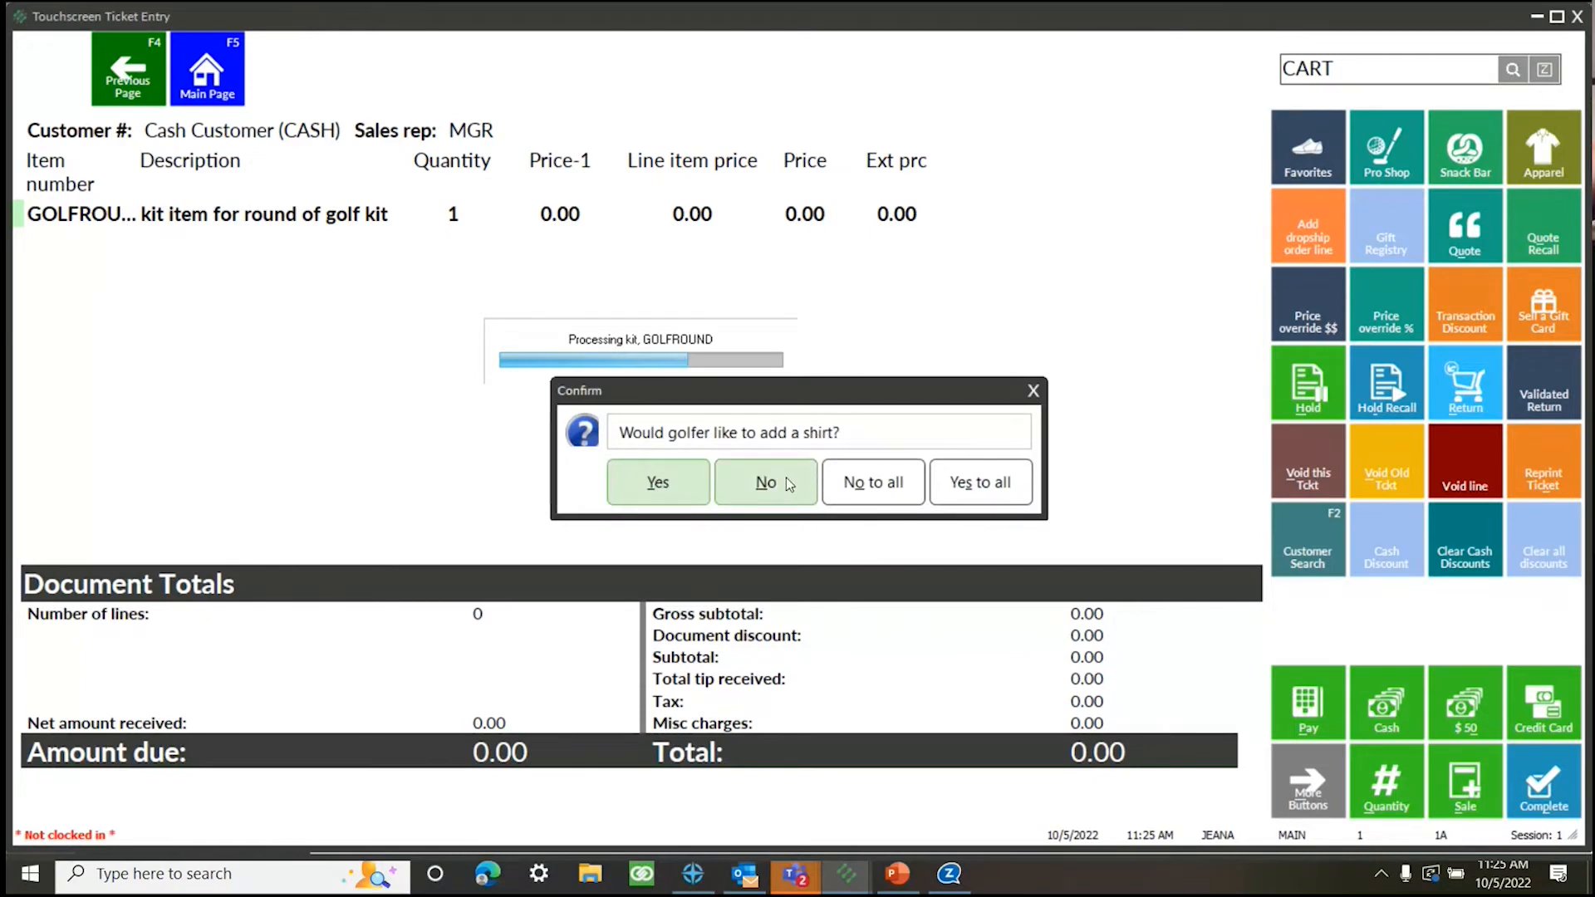
{"action": "left_click", "coordinate": [649, 482]}
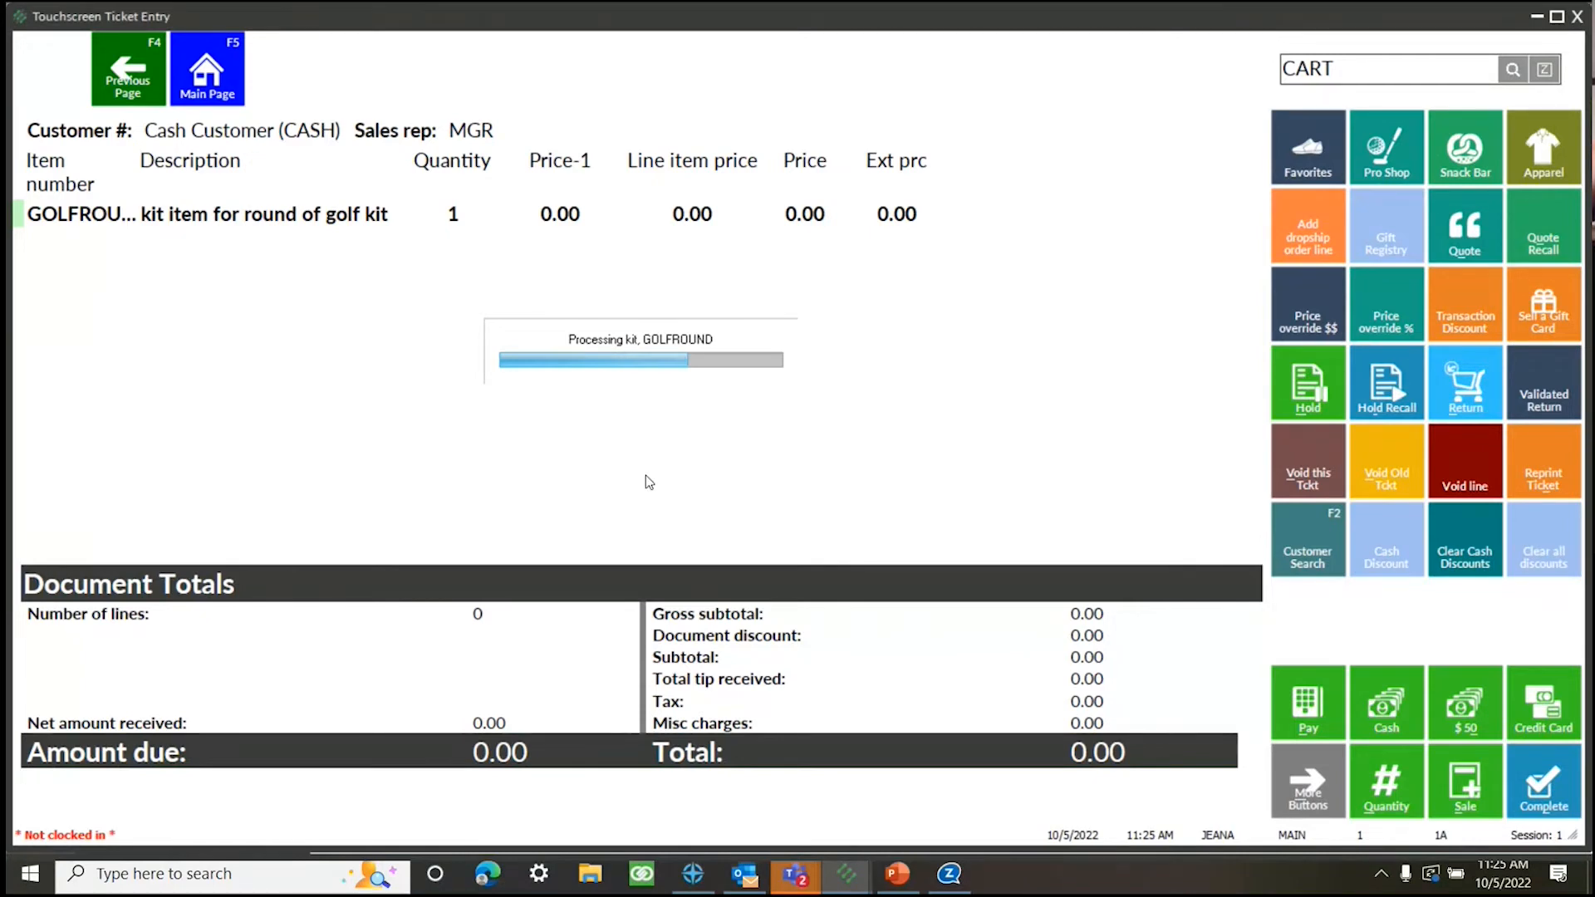
{"action": "left_click", "coordinate": [729, 447]}
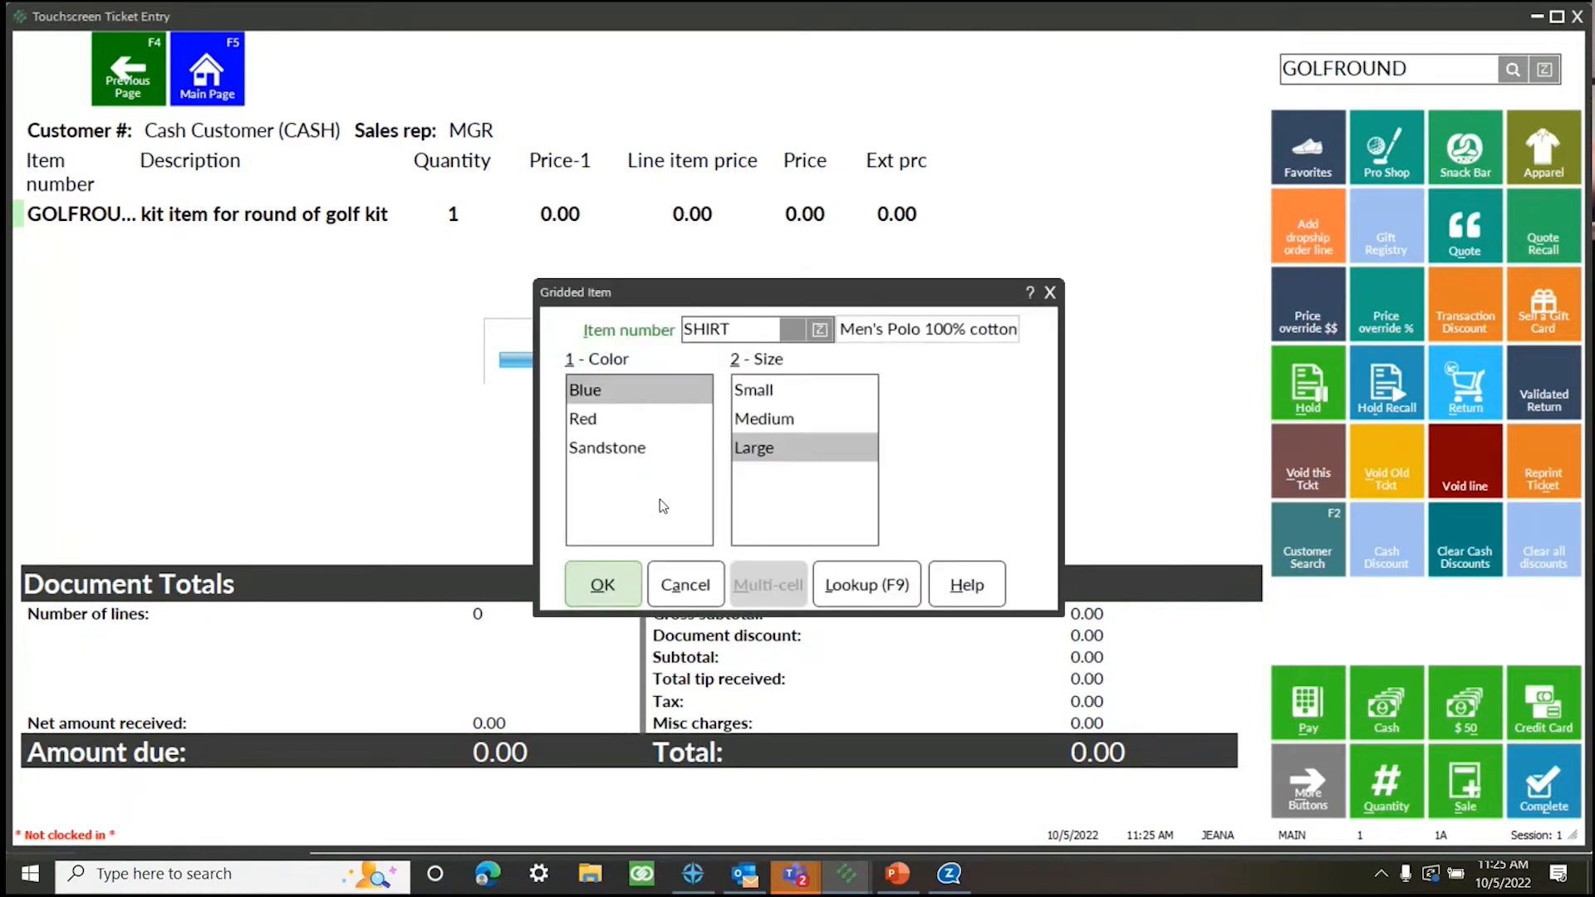
{"action": "left_click", "coordinate": [603, 585]}
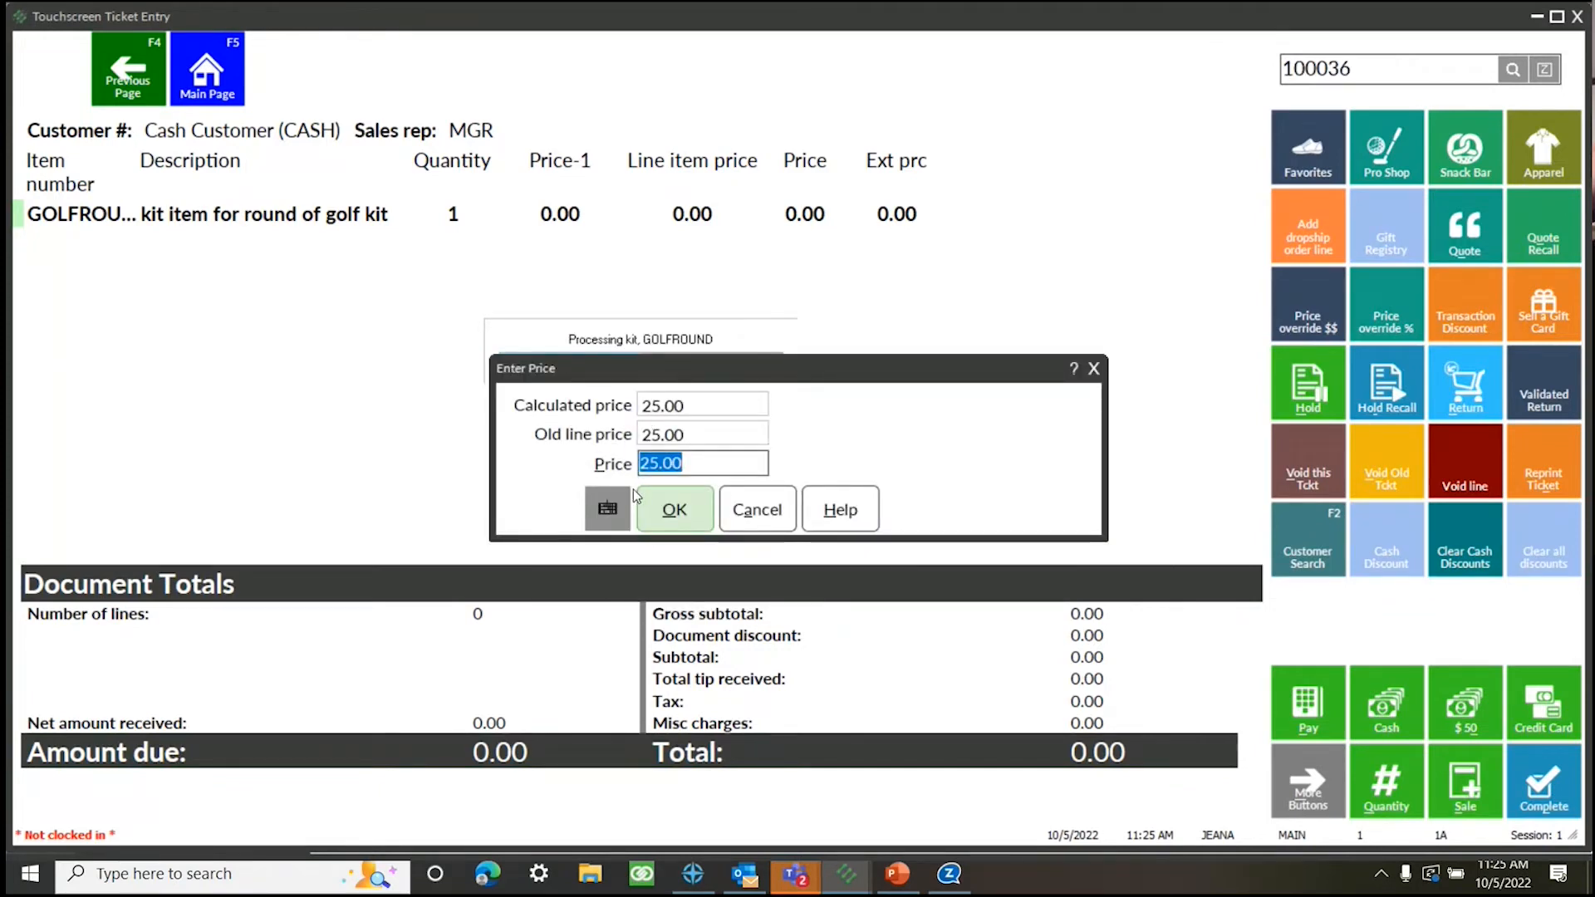
{"action": "left_click", "coordinate": [671, 517]}
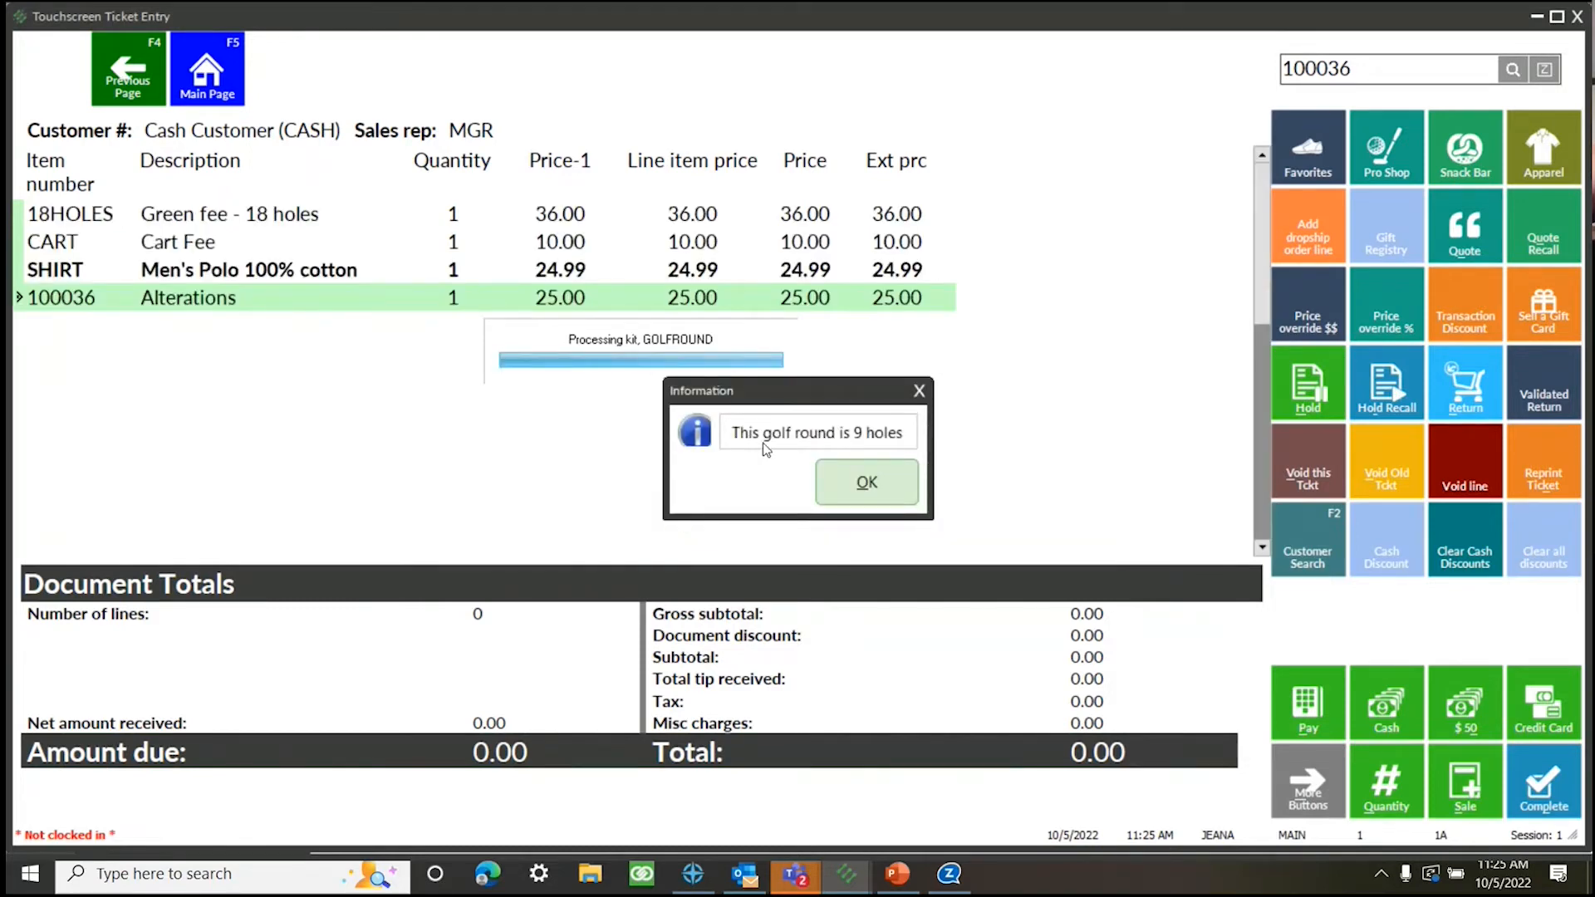
{"action": "left_click", "coordinate": [900, 490]}
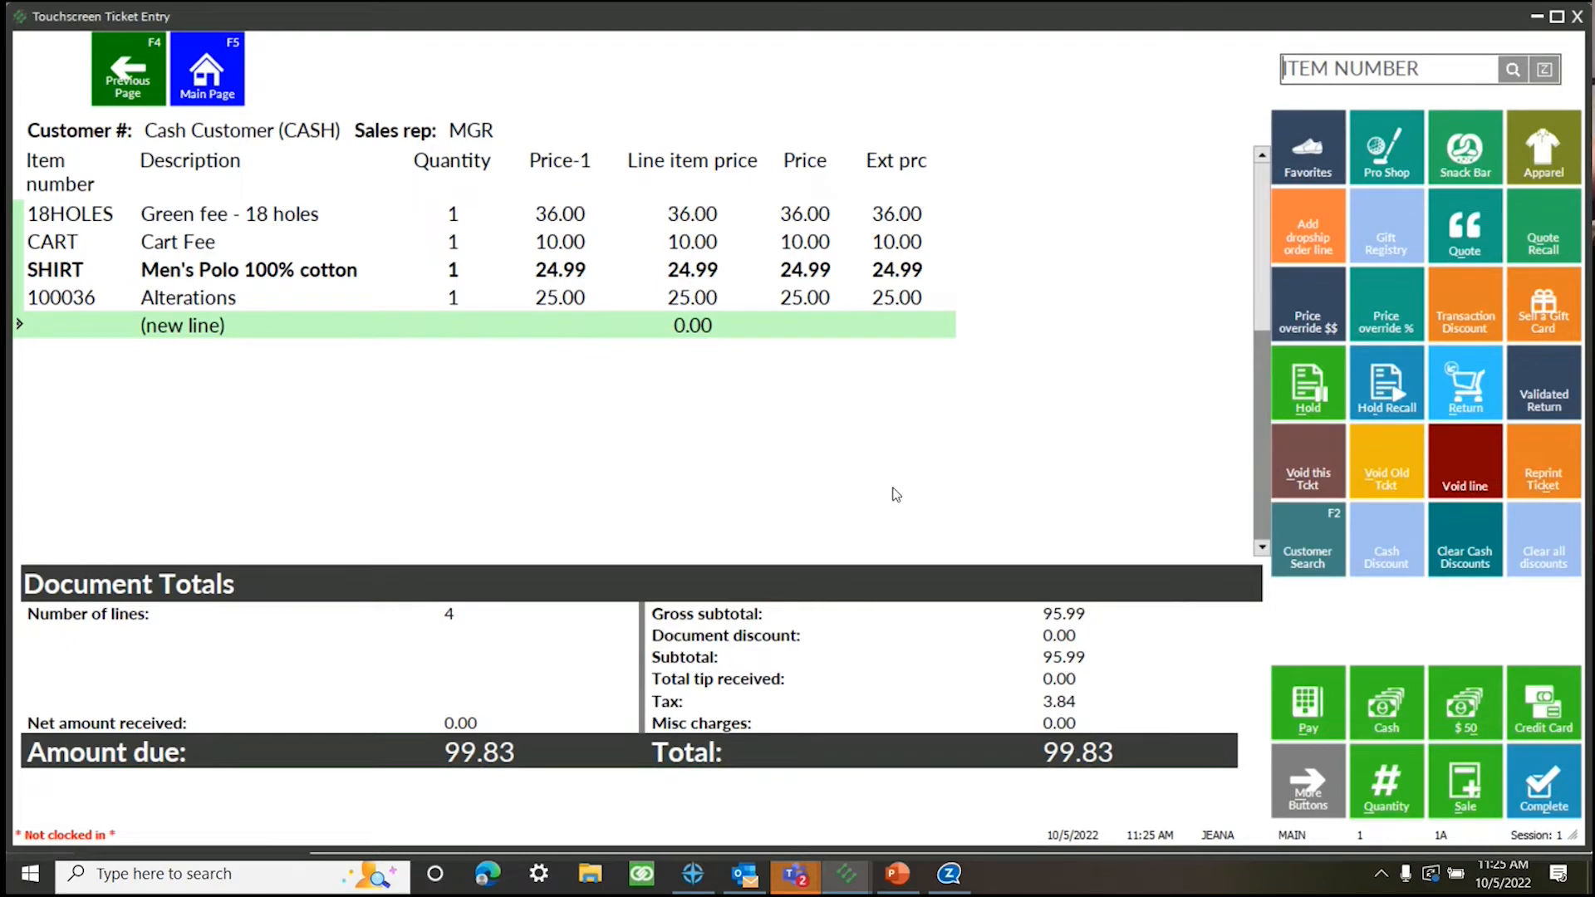
Void the SHIRT and Alterations lines, and exit touchscreen ticket entry, voiding the current ticket
{"action": "left_click", "coordinate": [322, 278]}
{"action": "left_click", "coordinate": [1475, 474]}
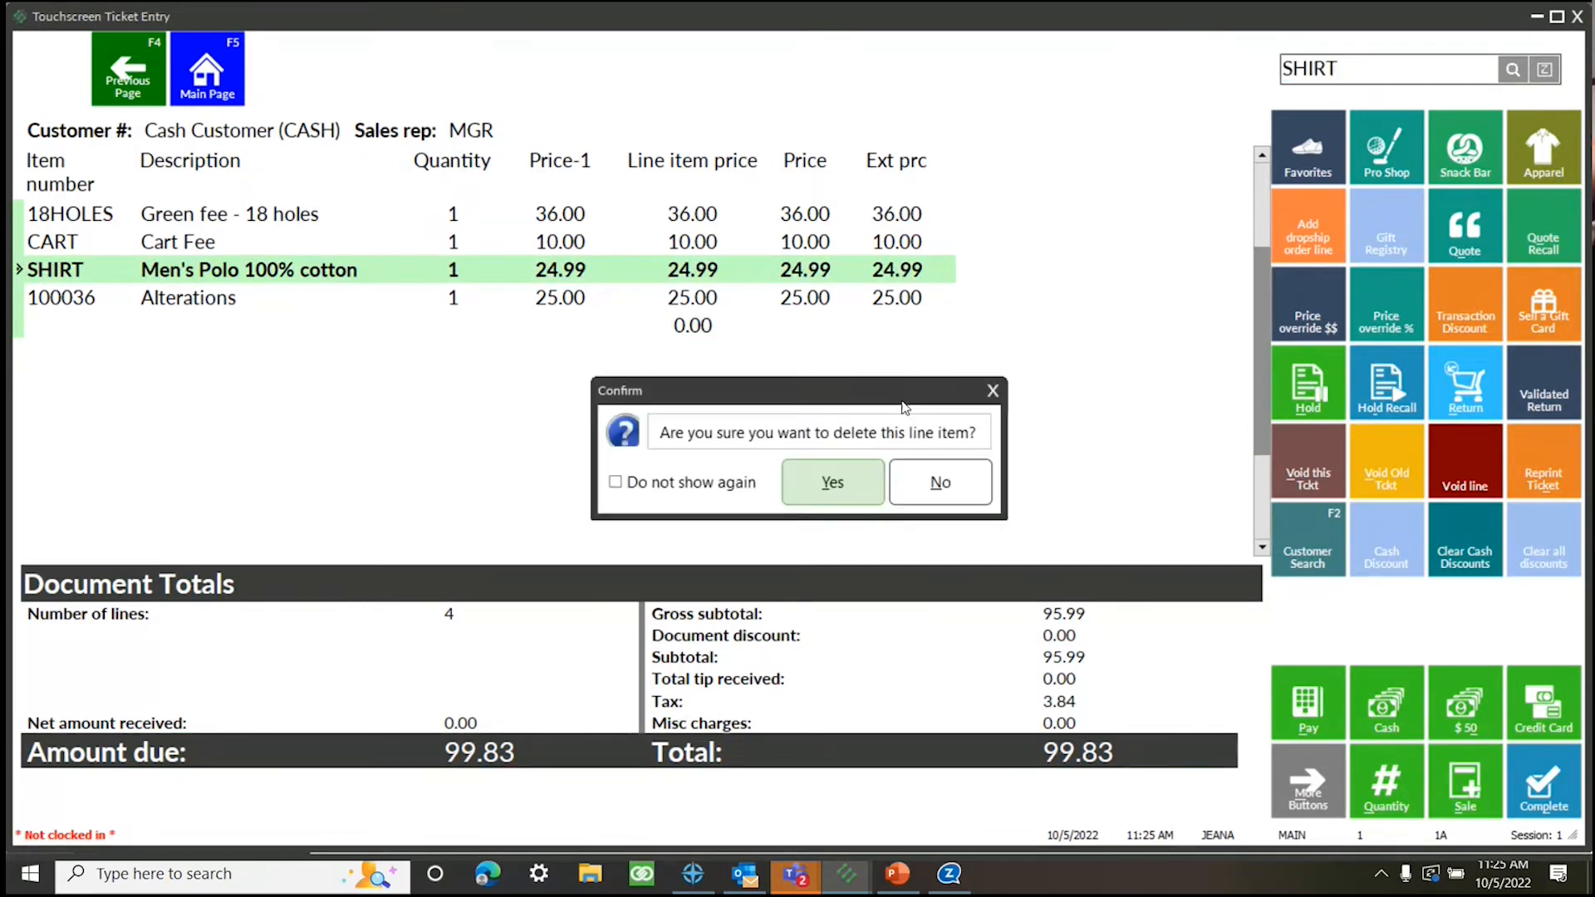
{"action": "left_click", "coordinate": [837, 482]}
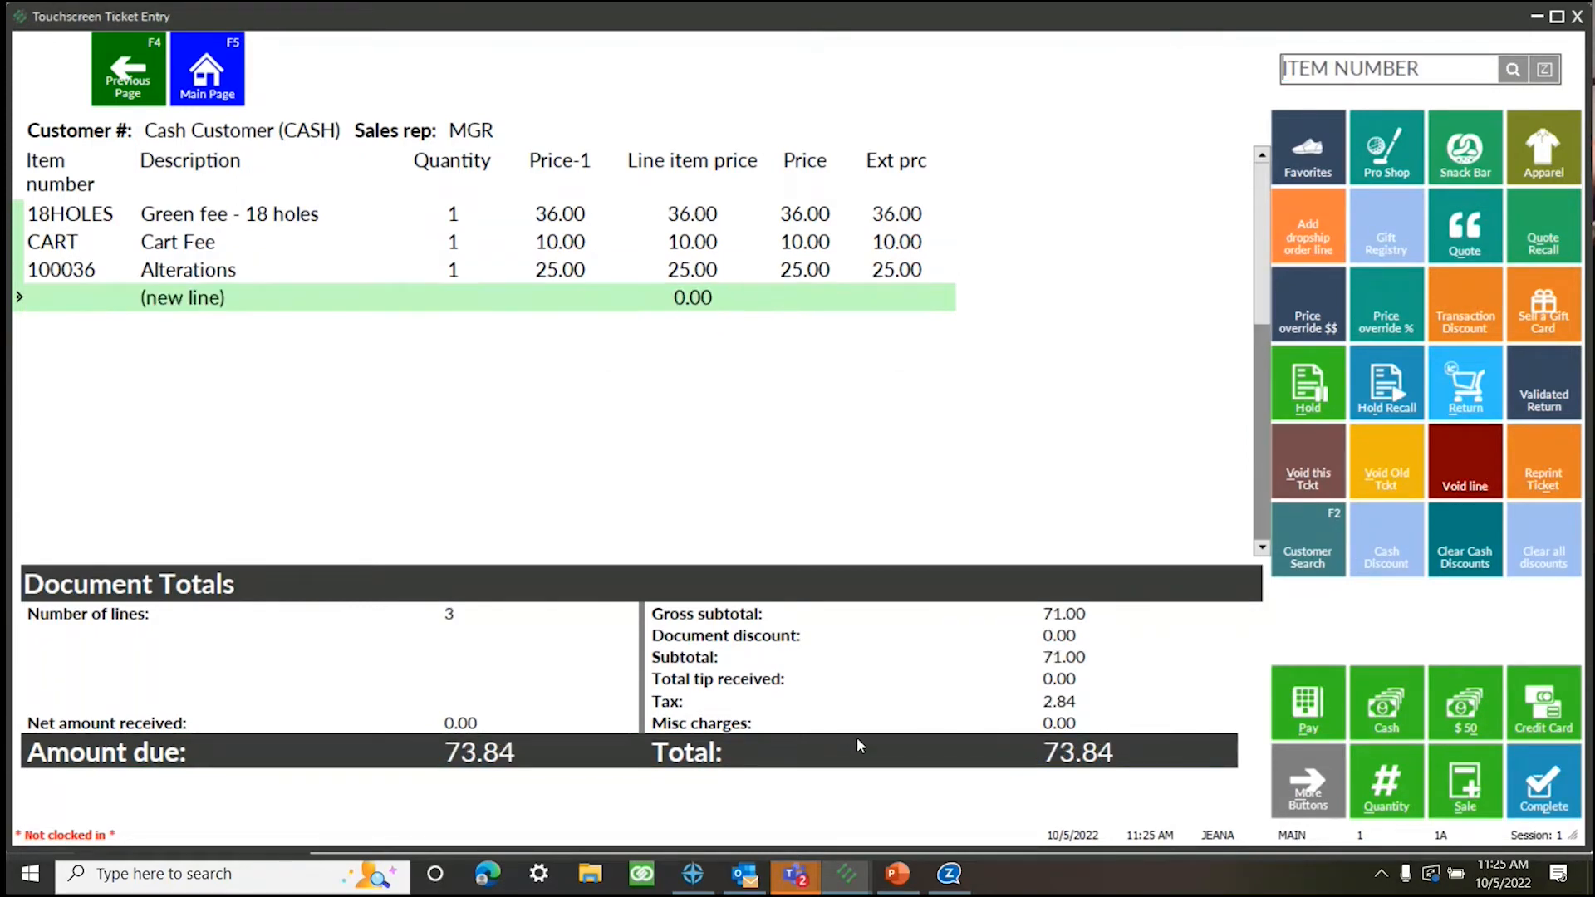
{"action": "left_click", "coordinate": [200, 274]}
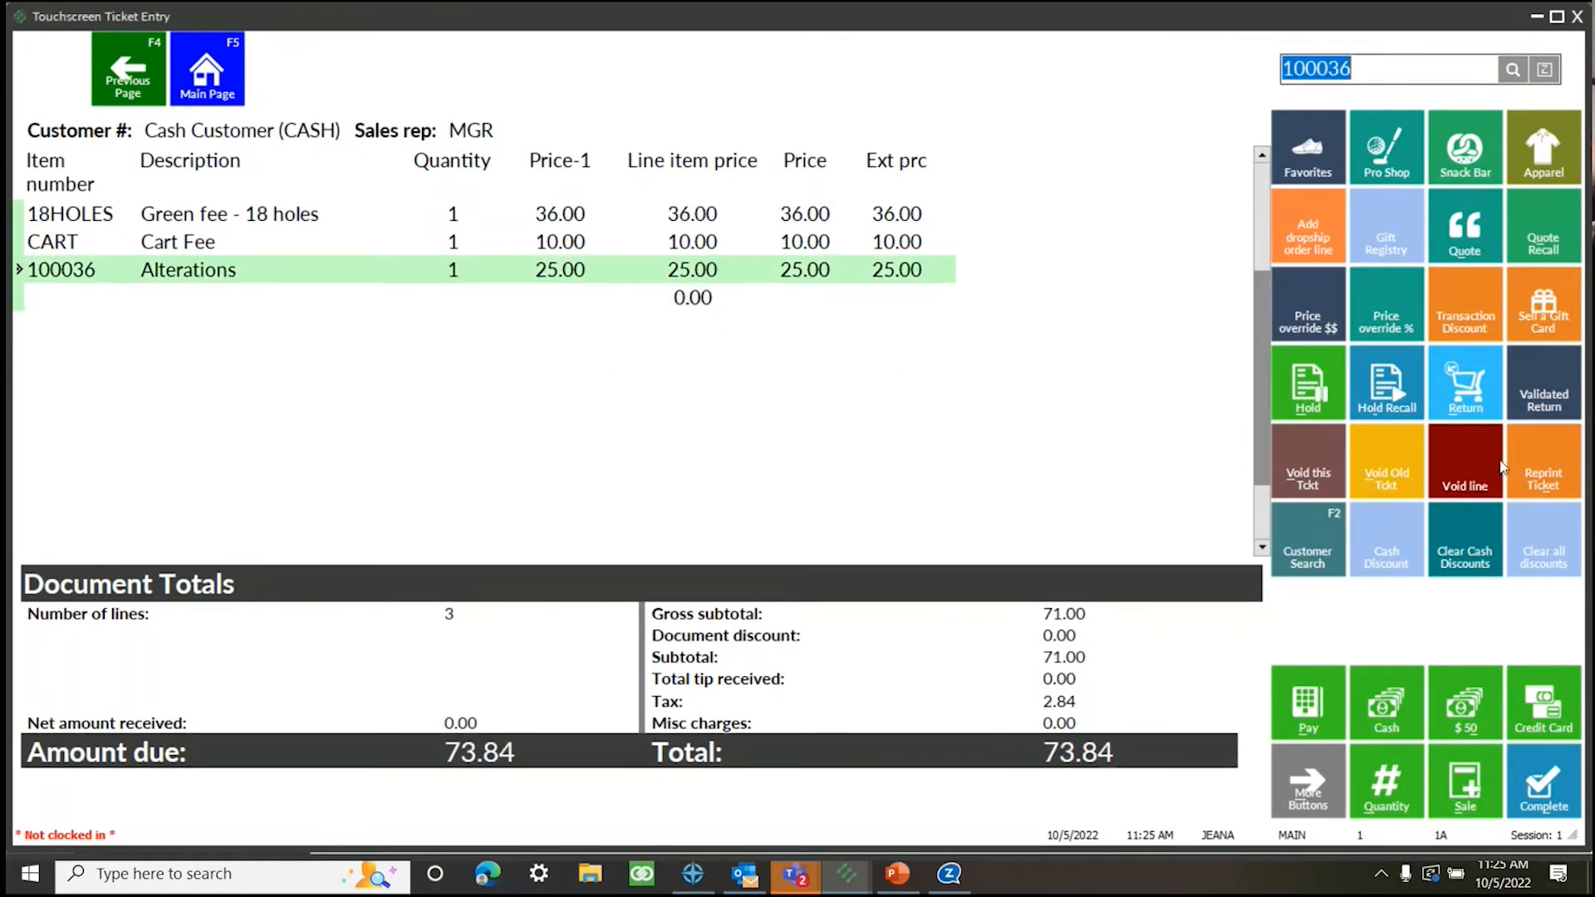
{"action": "left_click", "coordinate": [1471, 467]}
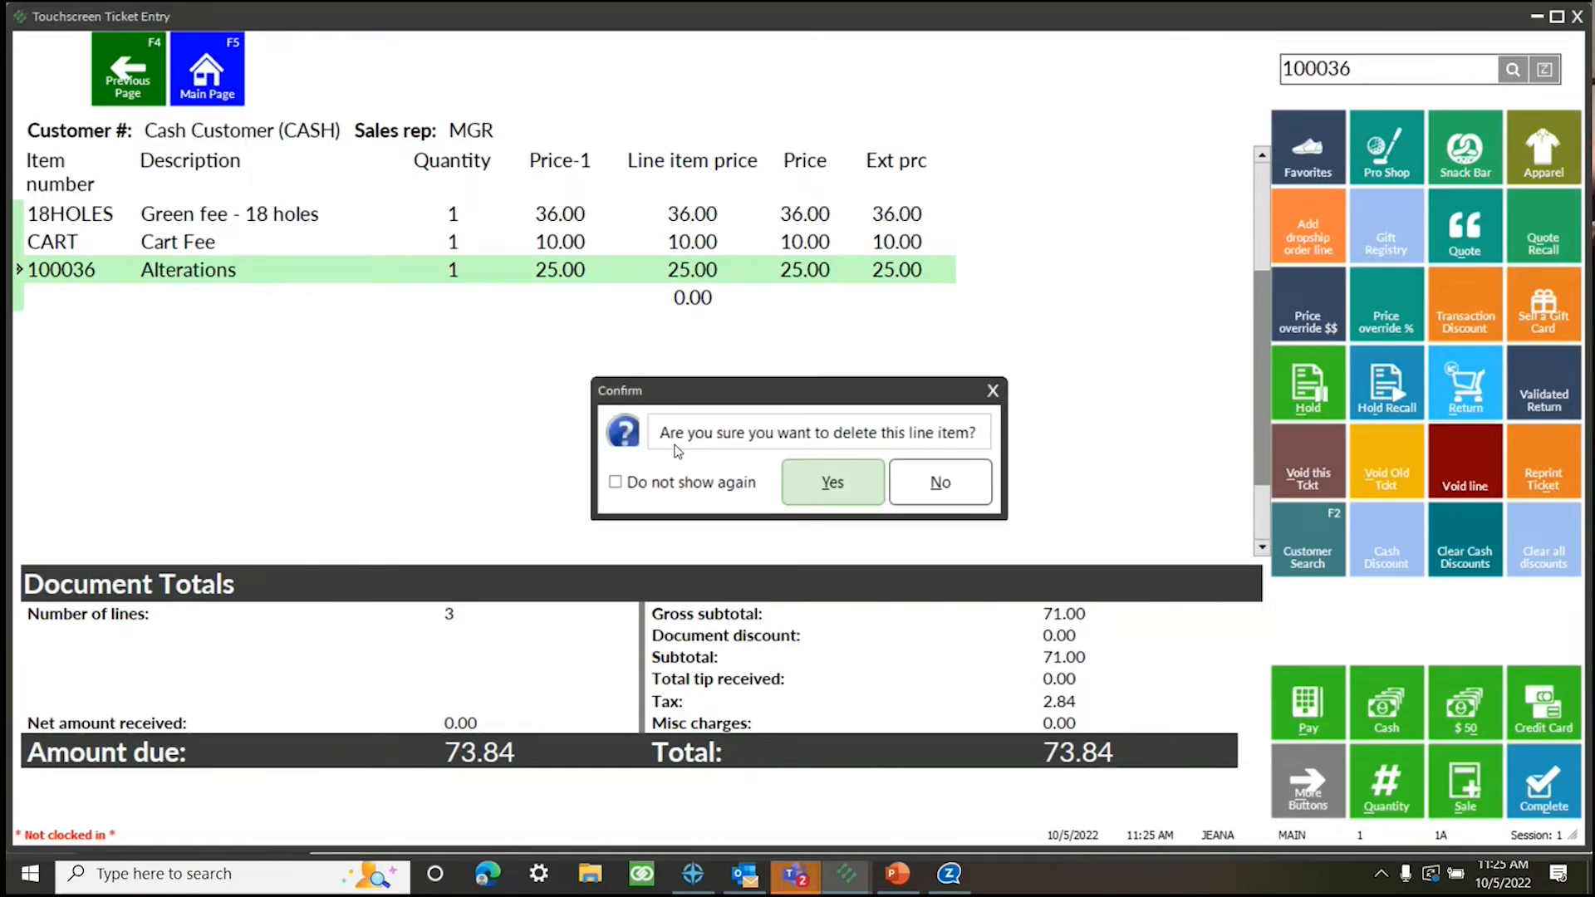
{"action": "left_click", "coordinate": [847, 481]}
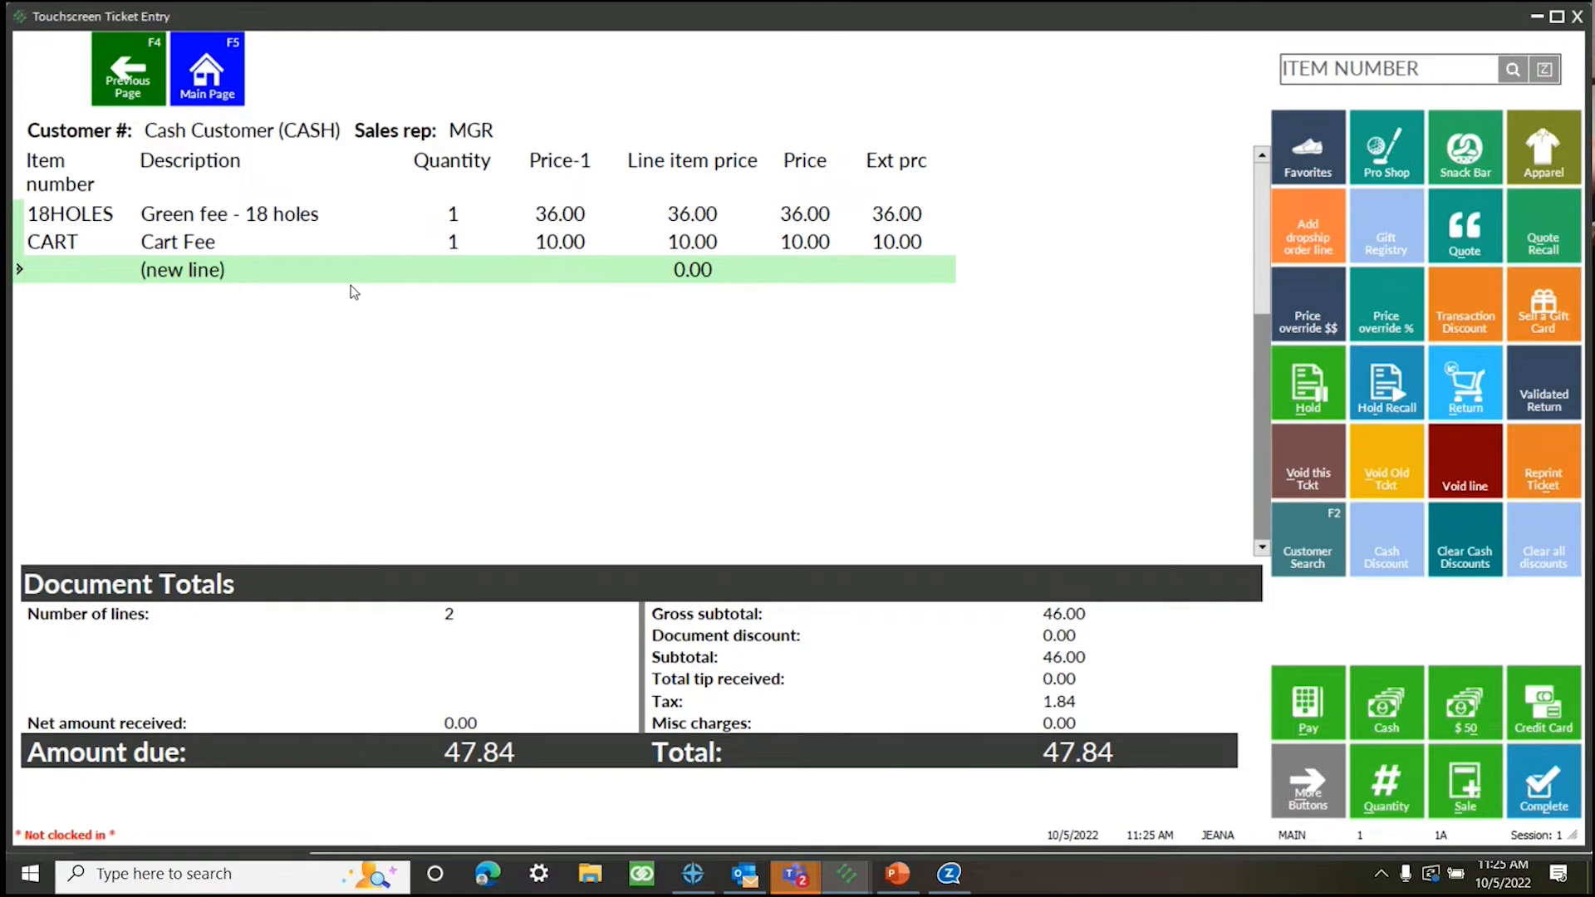
{"action": "left_click", "coordinate": [1578, 17]}
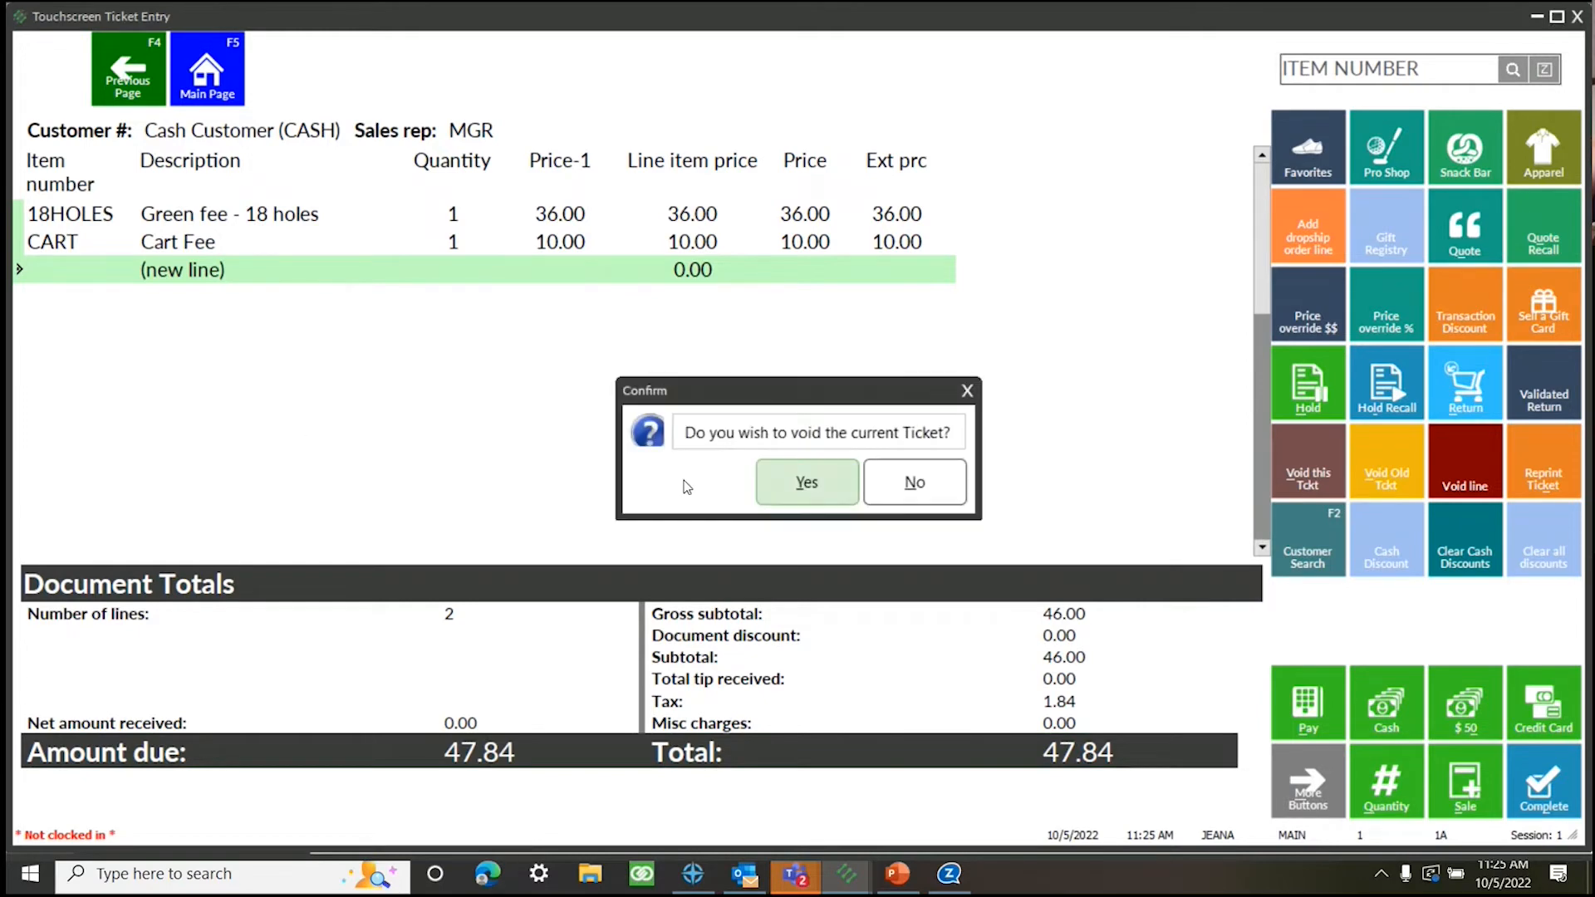
{"action": "left_click", "coordinate": [790, 482]}
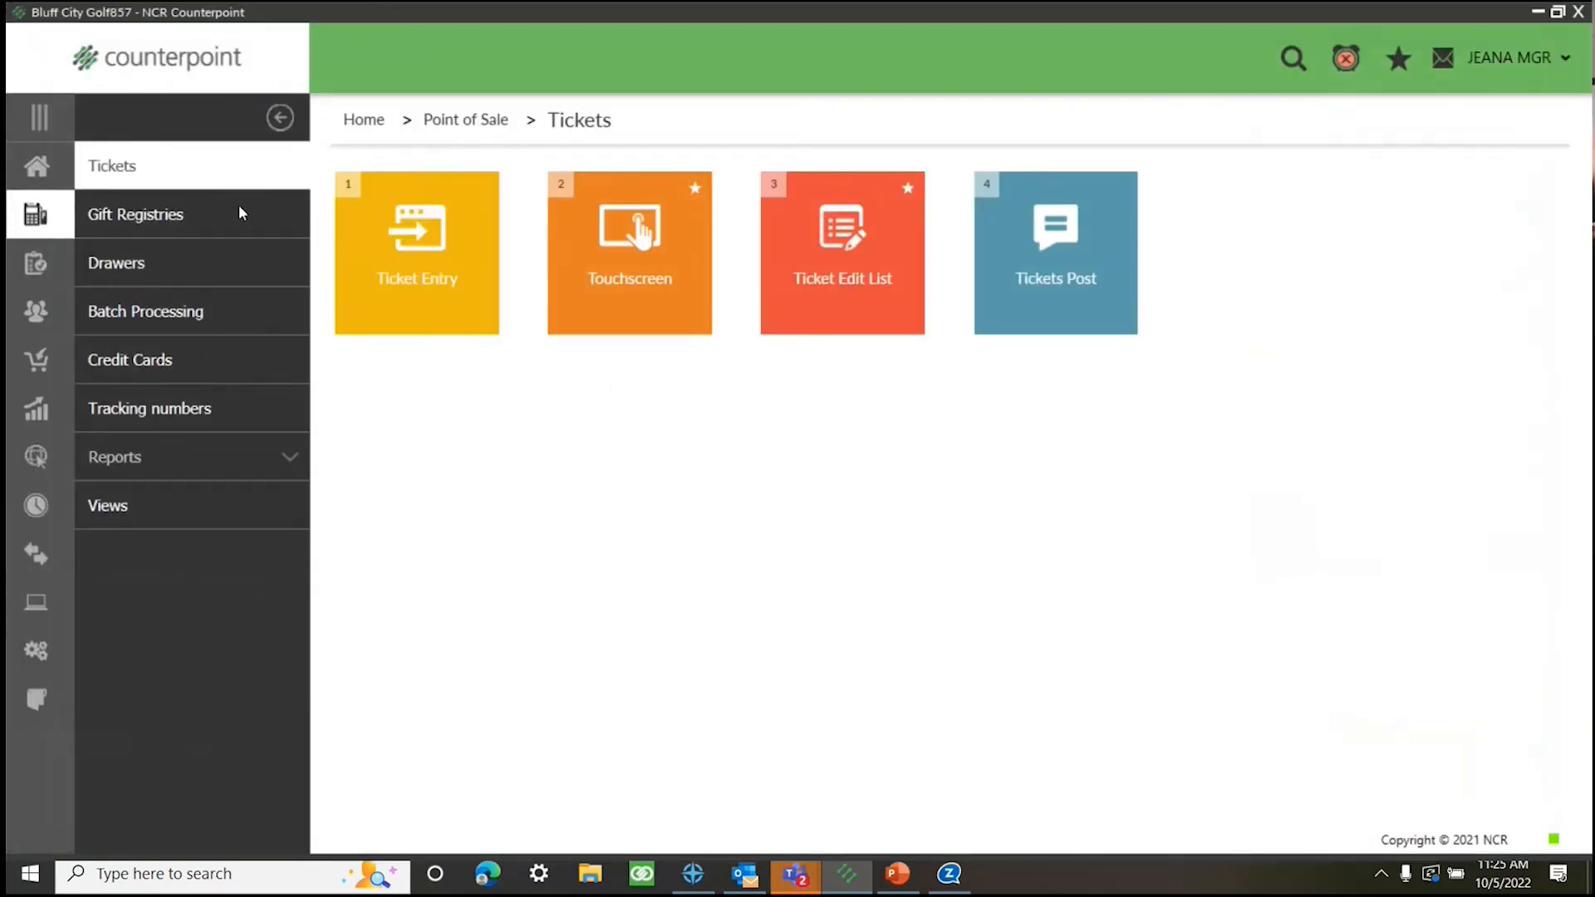
Open the inventory Sales Kits and load the SHIRT kit by looking up the keyword "shirt"
{"action": "left_click", "coordinate": [36, 170]}
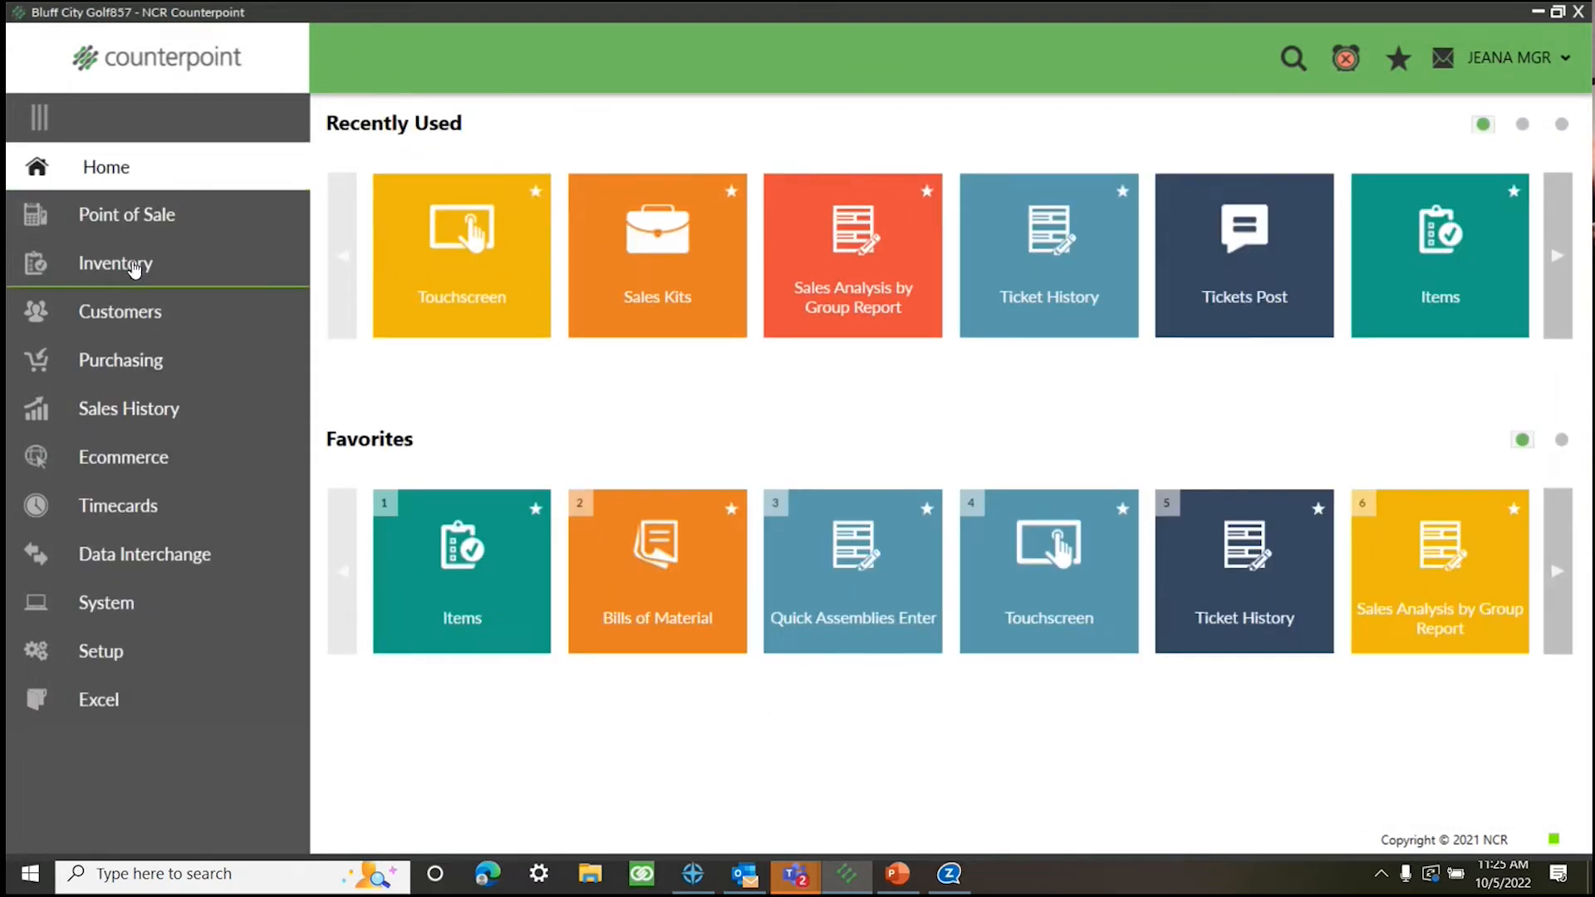
{"action": "left_click", "coordinate": [133, 266]}
{"action": "left_click", "coordinate": [639, 453]}
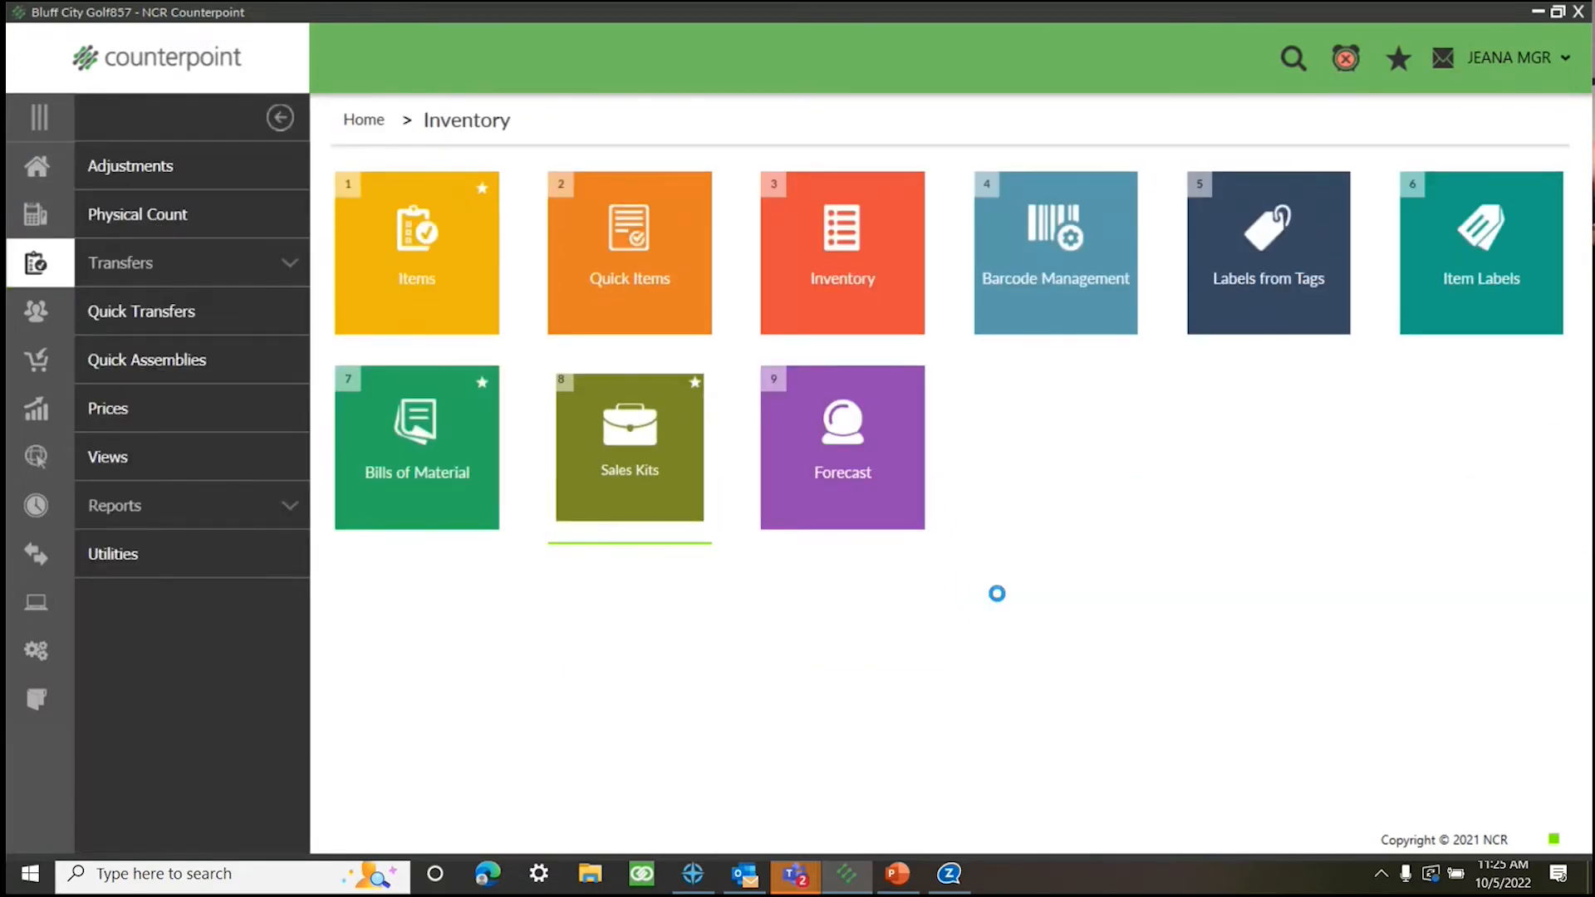
{"action": "left_click", "coordinate": [658, 261]}
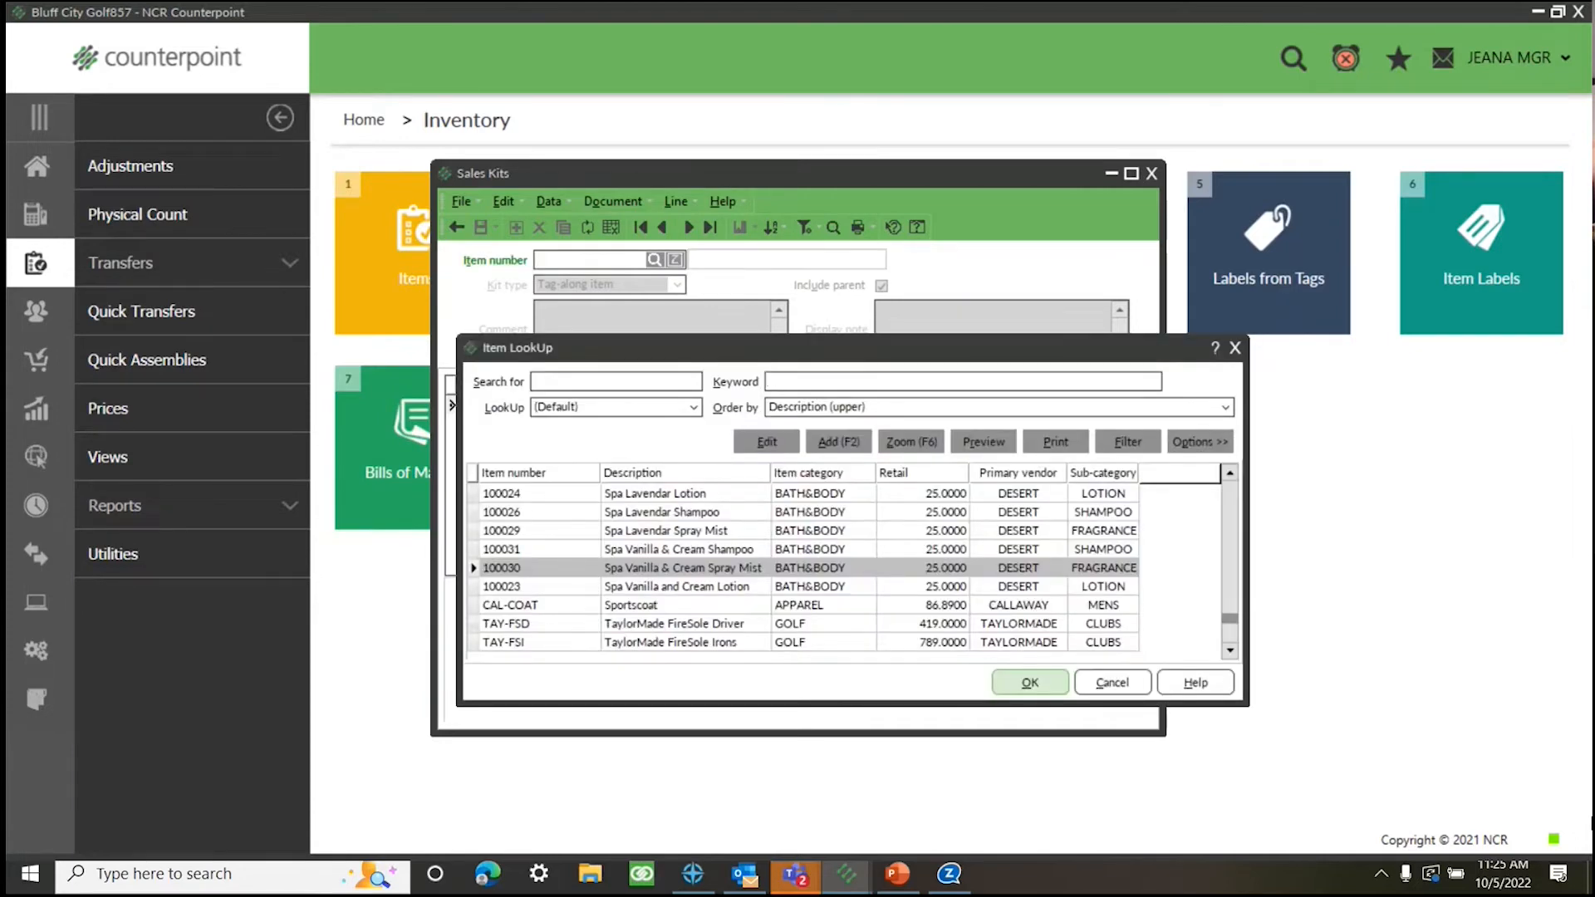
{"action": "type", "text": "shirt"}
{"action": "key", "text": "Return"}
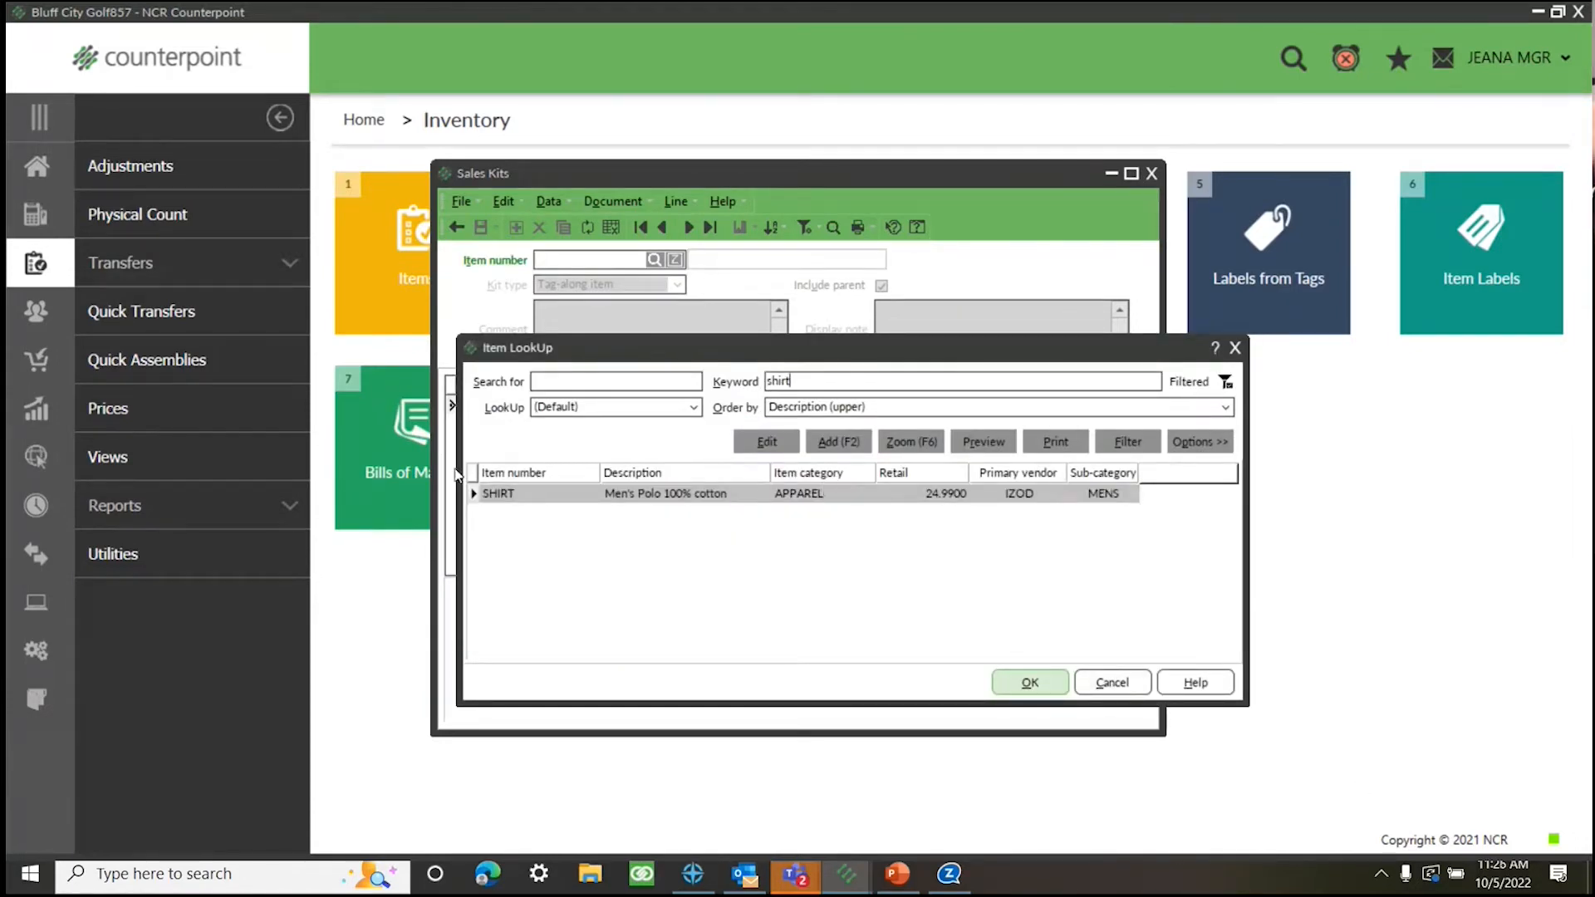
{"action": "left_click", "coordinate": [1030, 684]}
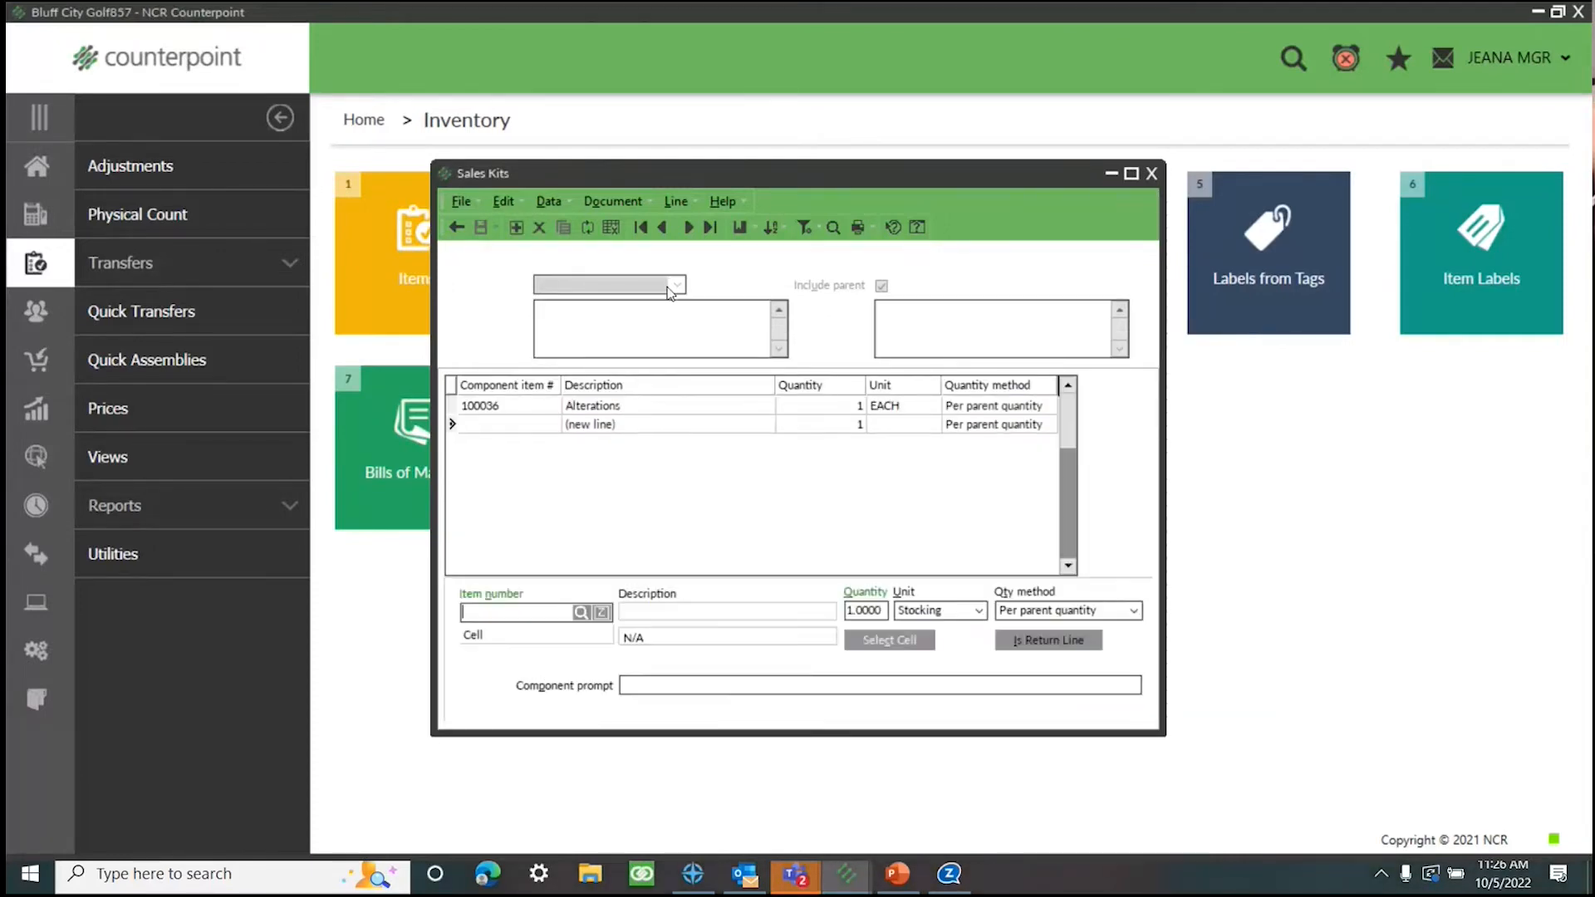
Edit the SHIRT kit's Alterations component item, setting its retail price to 0.0, check its price prompt option, and save the item
{"action": "left_click", "coordinate": [525, 407]}
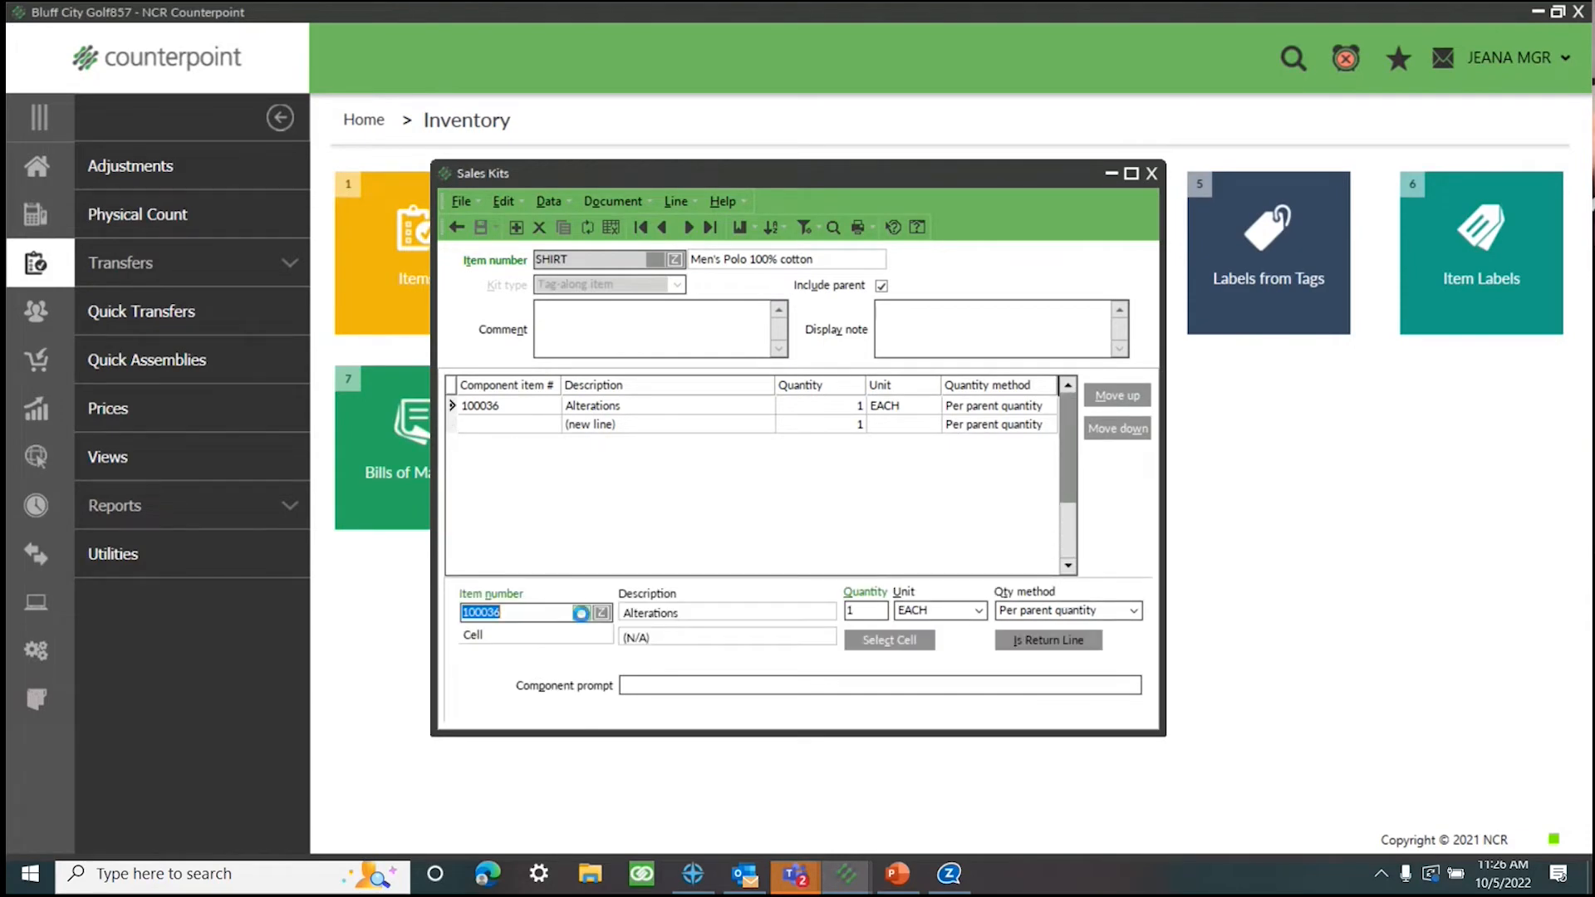
{"action": "left_click", "coordinate": [583, 617]}
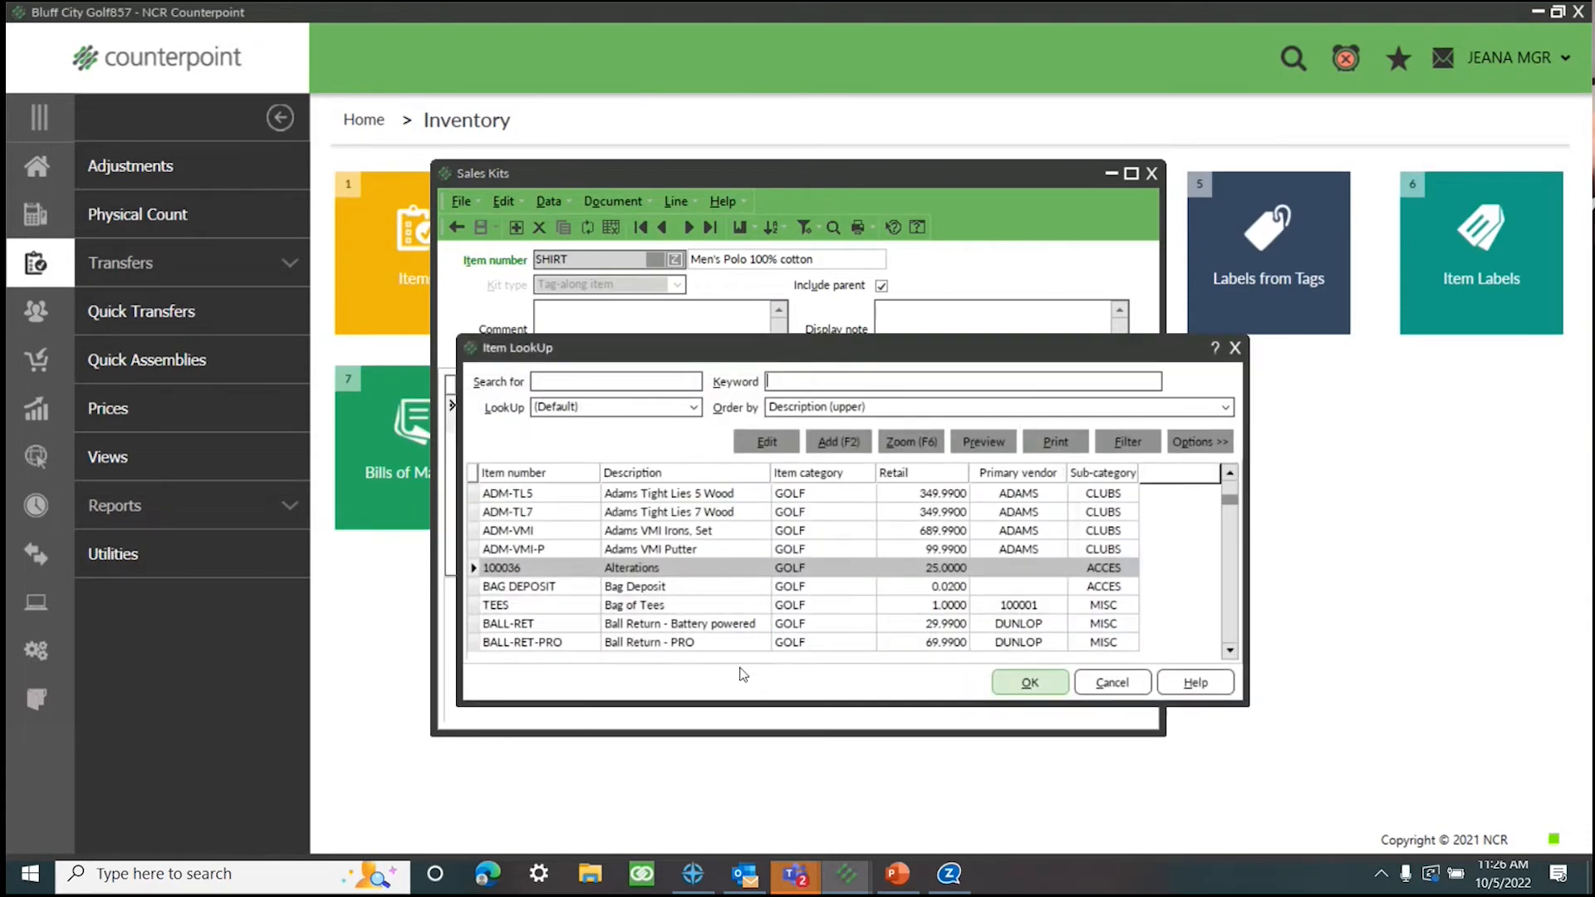
{"action": "left_click", "coordinate": [1024, 681]}
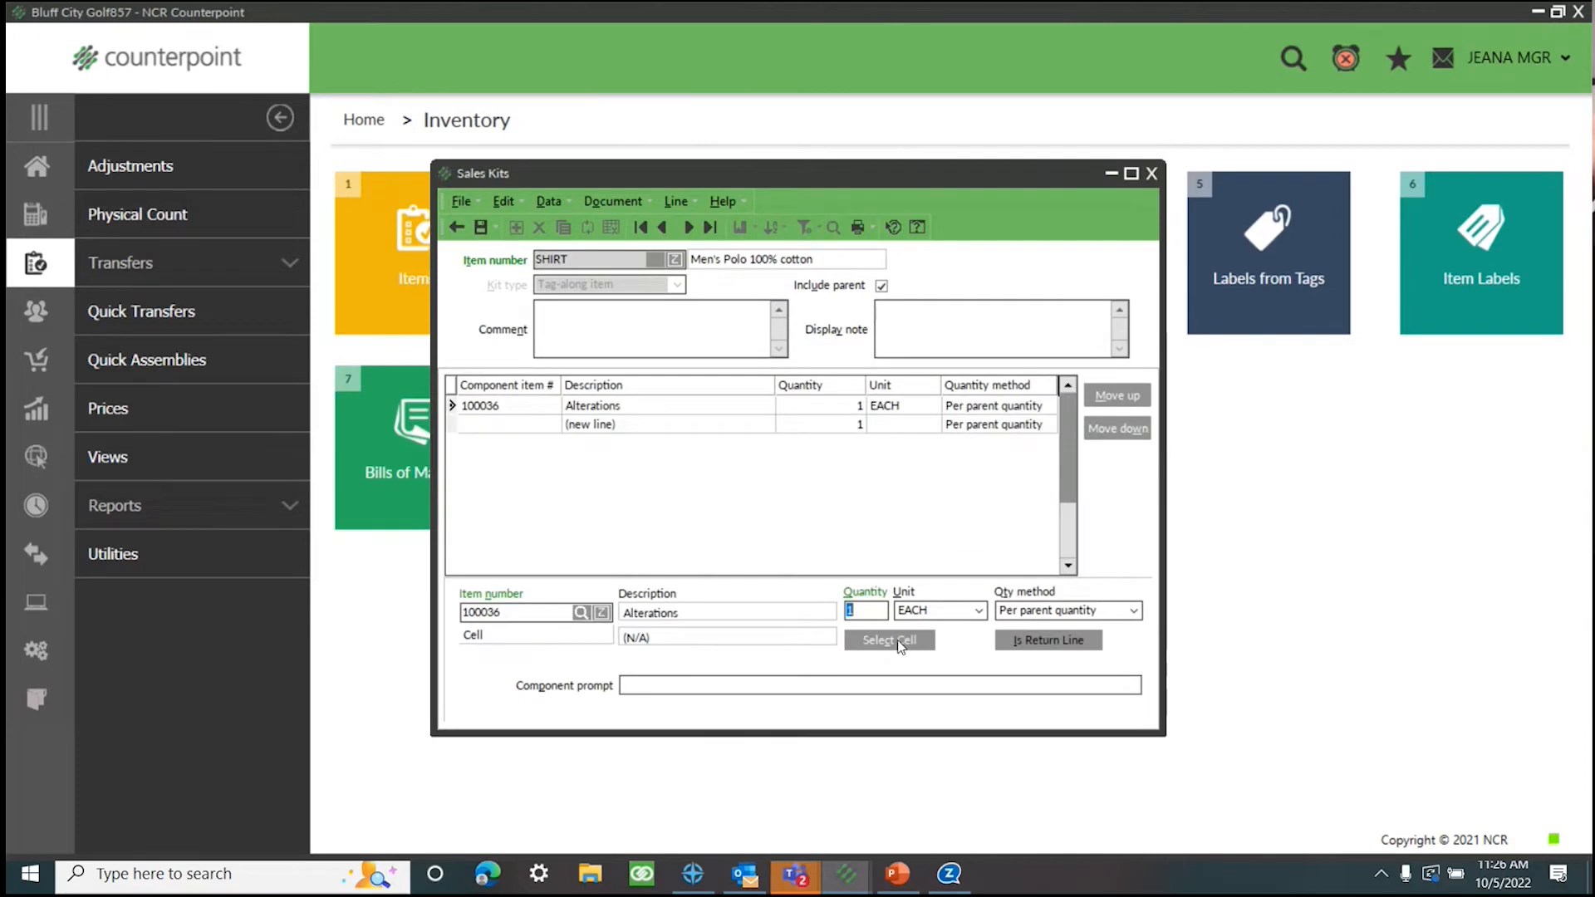
{"action": "left_click", "coordinate": [604, 612]}
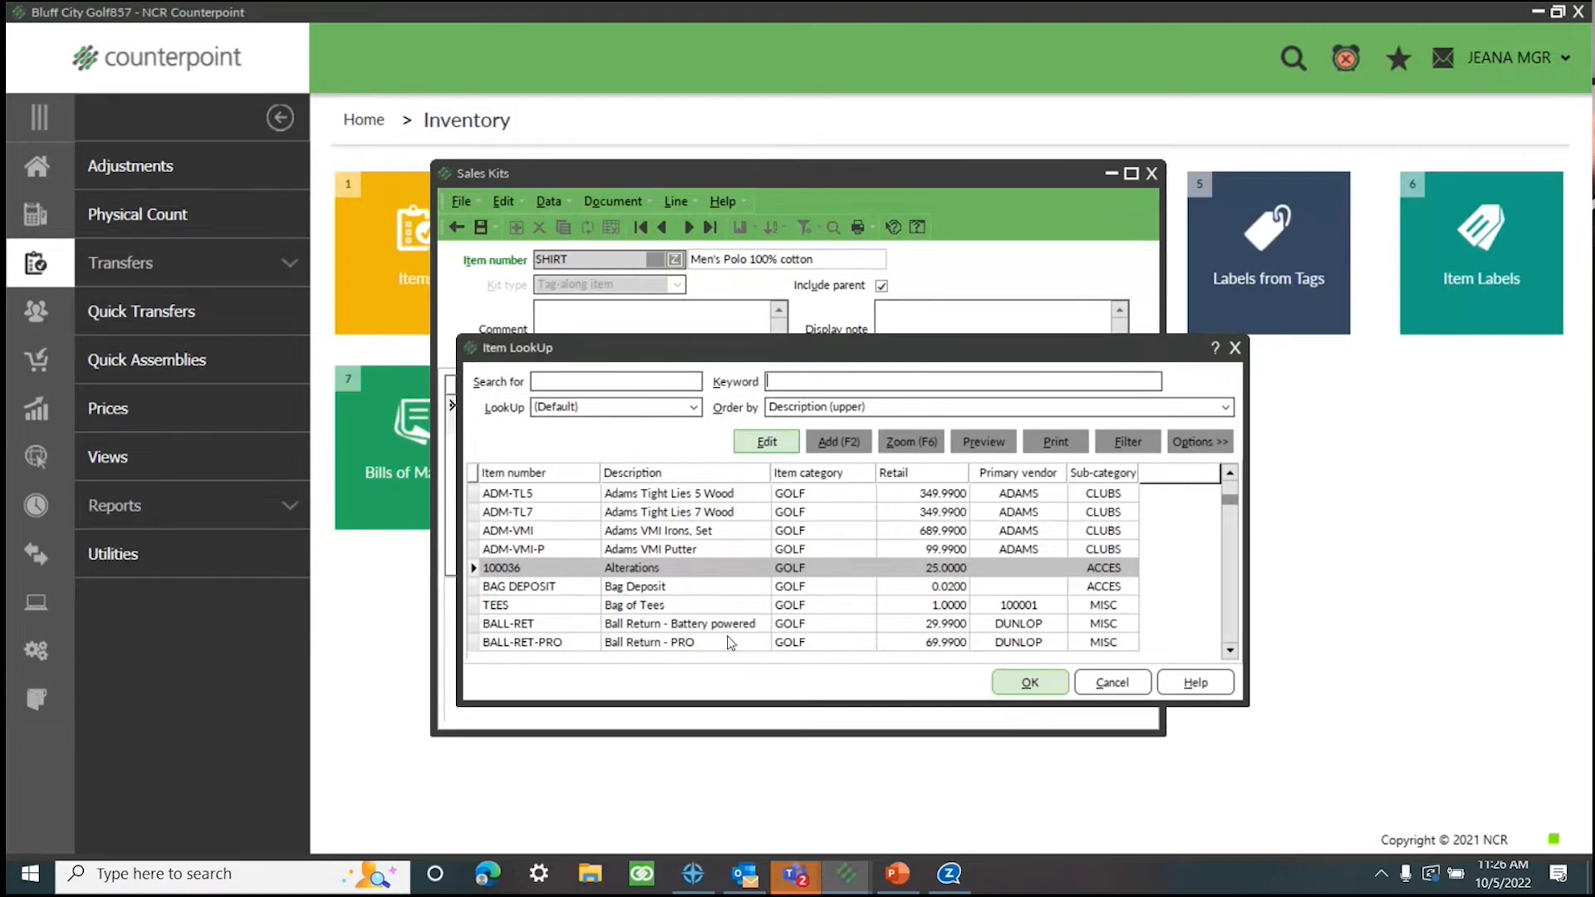
{"action": "left_click", "coordinate": [766, 442]}
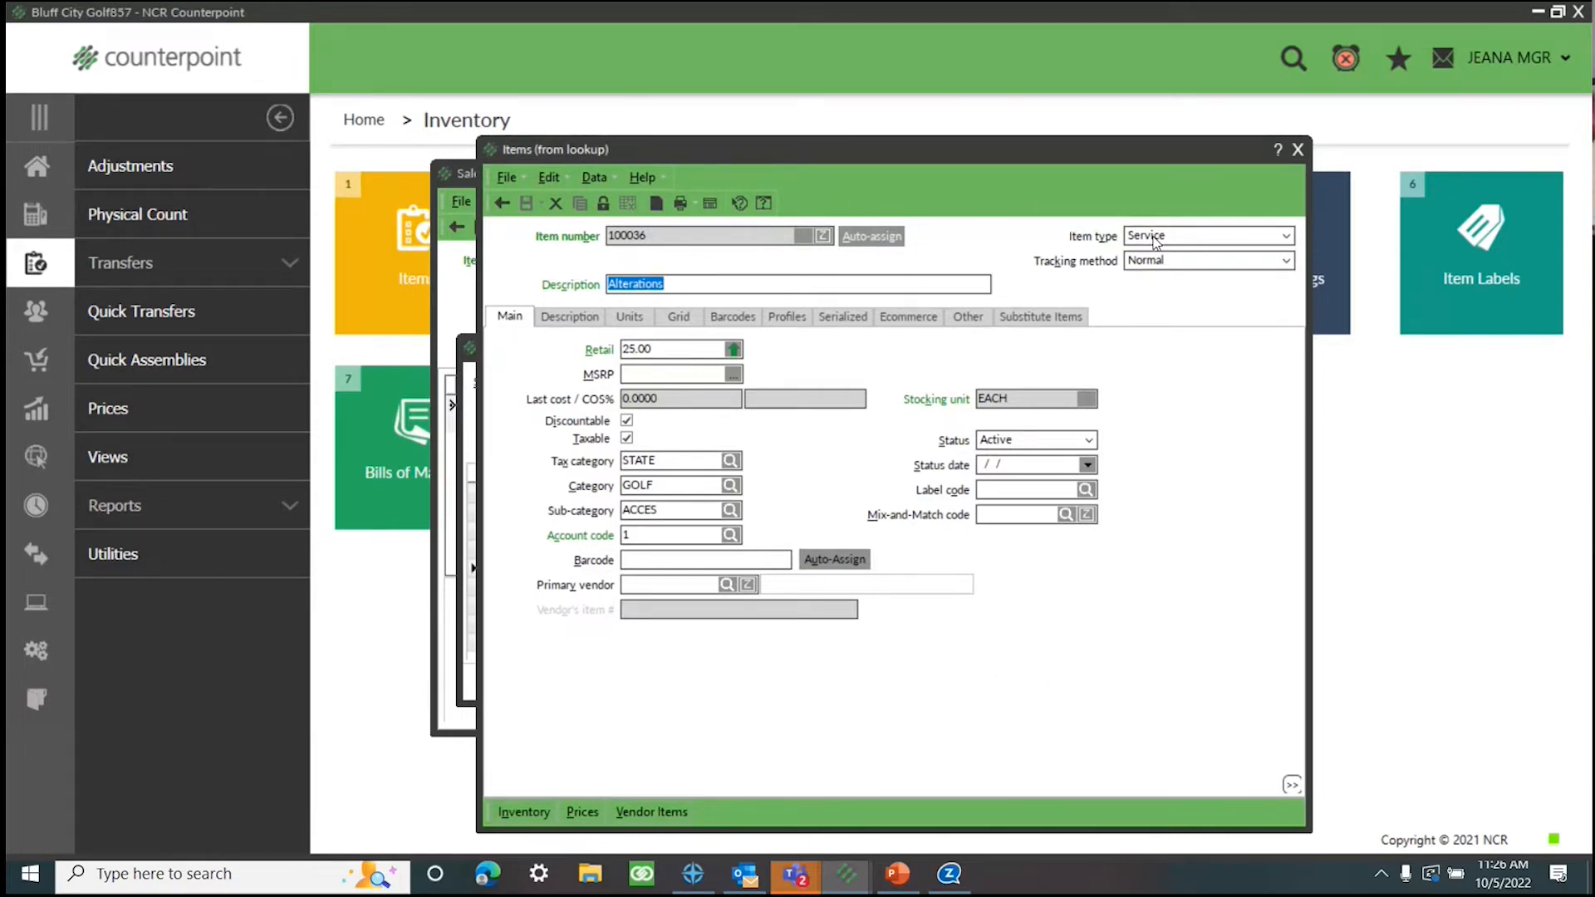
{"action": "key", "text": "Tab"}
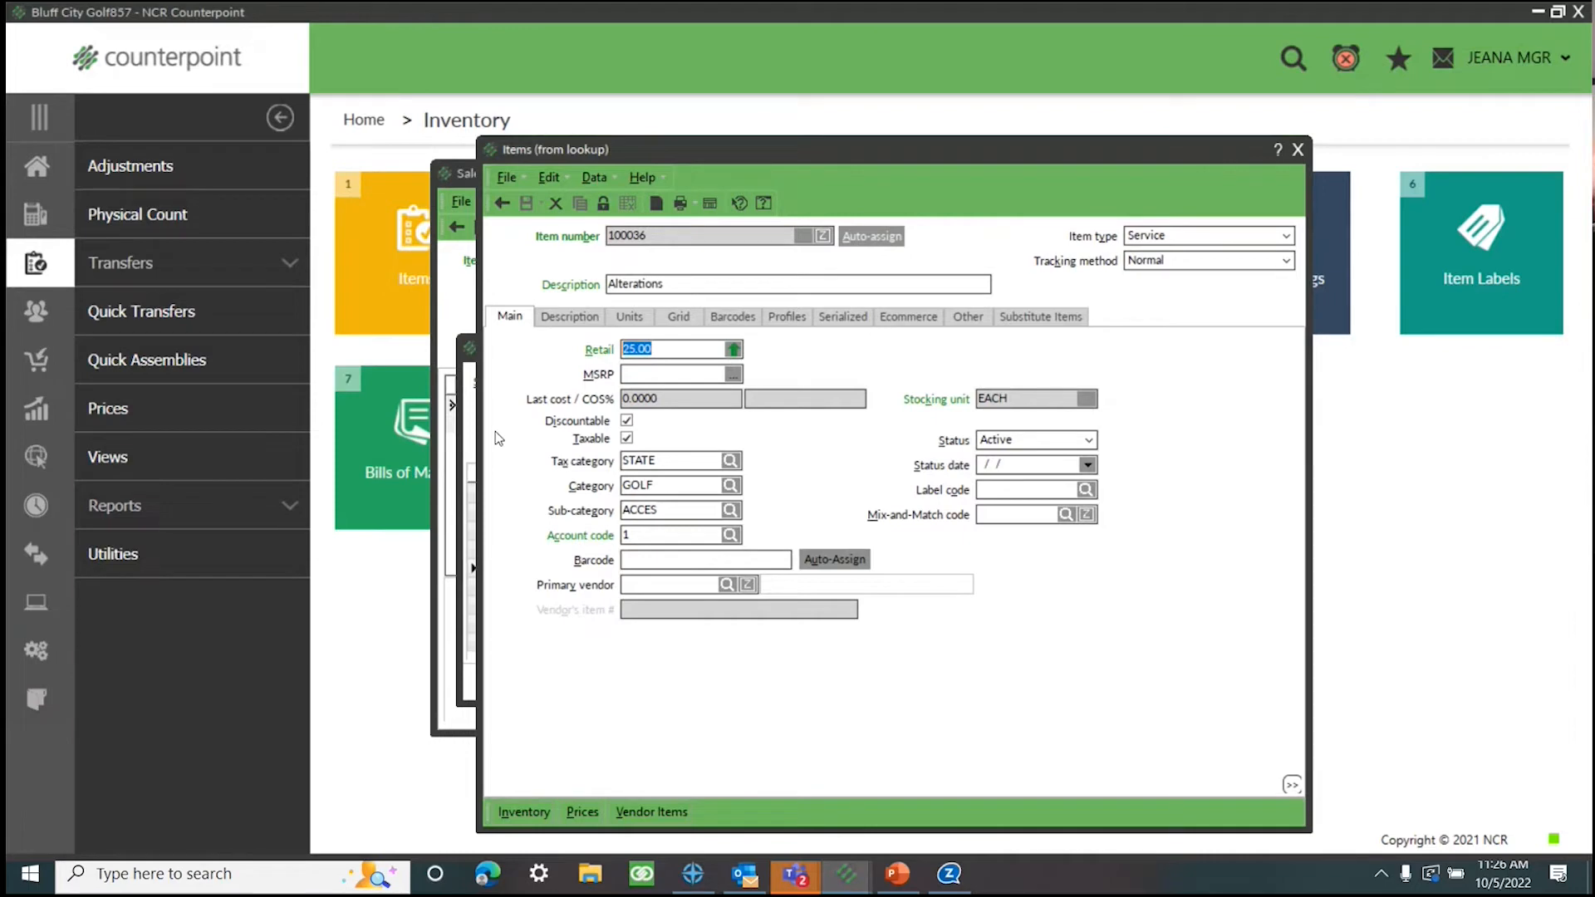
{"action": "type", "text": "0.0"}
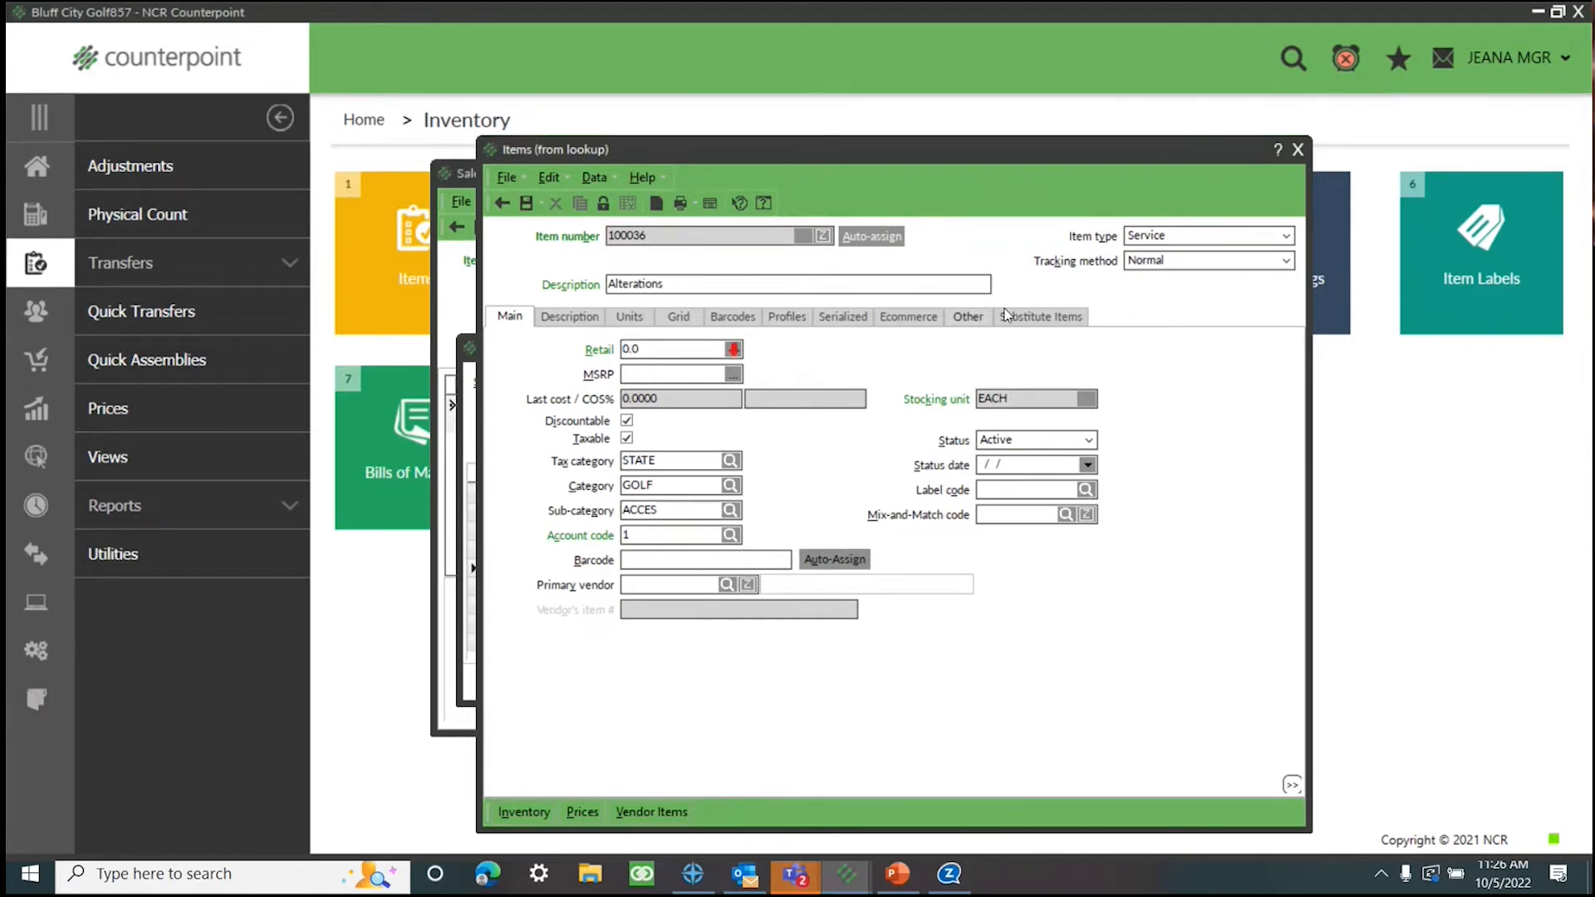
{"action": "left_click", "coordinate": [969, 318]}
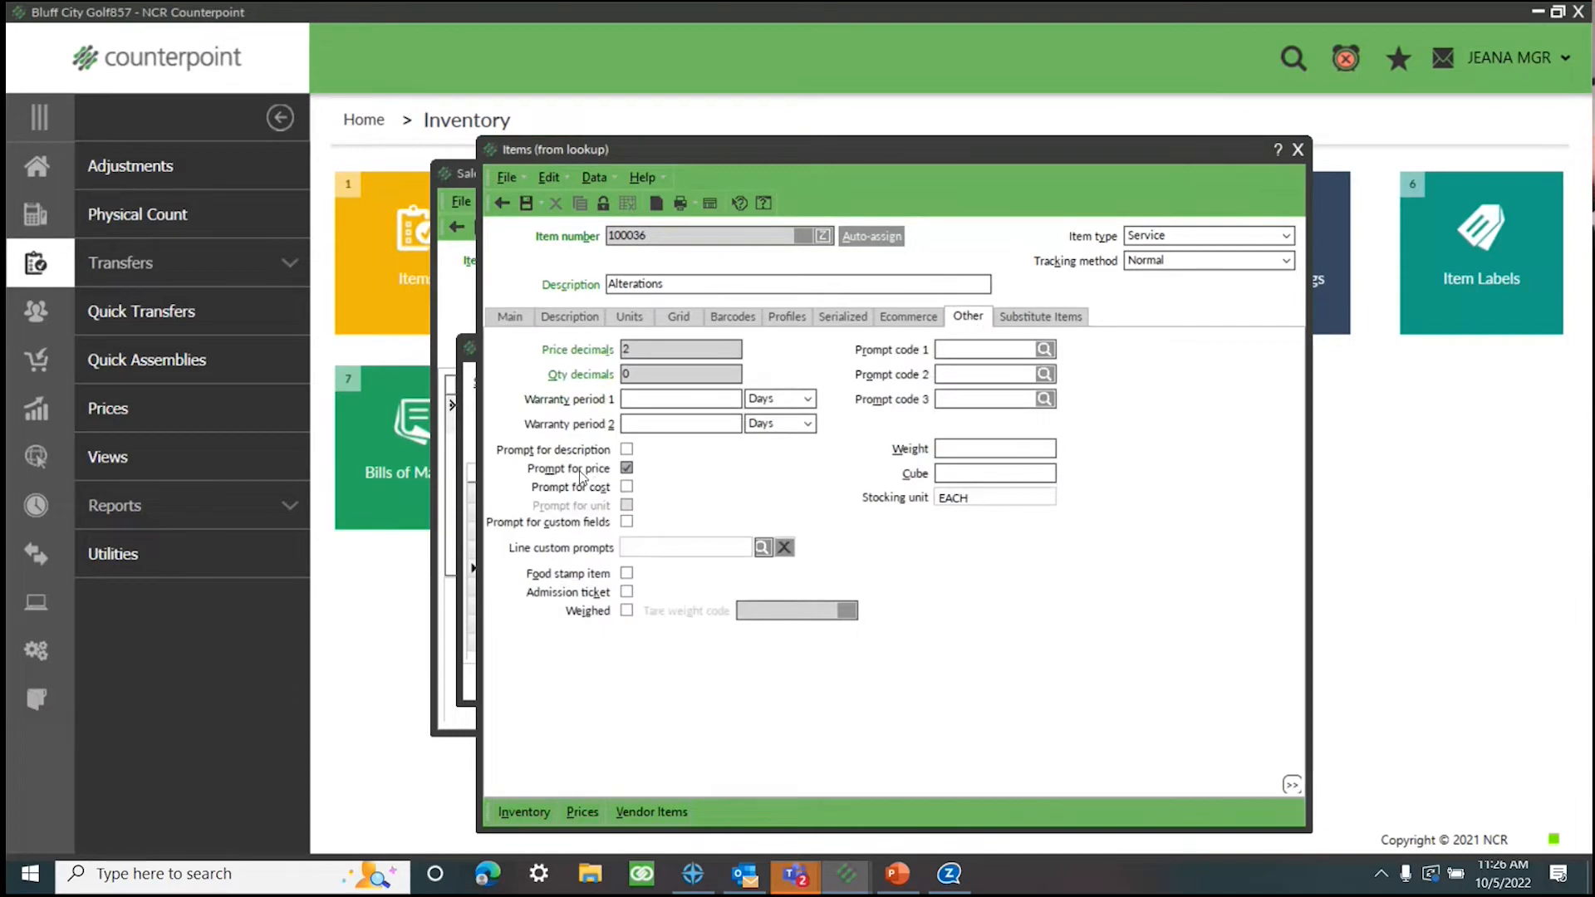
{"action": "left_click", "coordinate": [526, 204]}
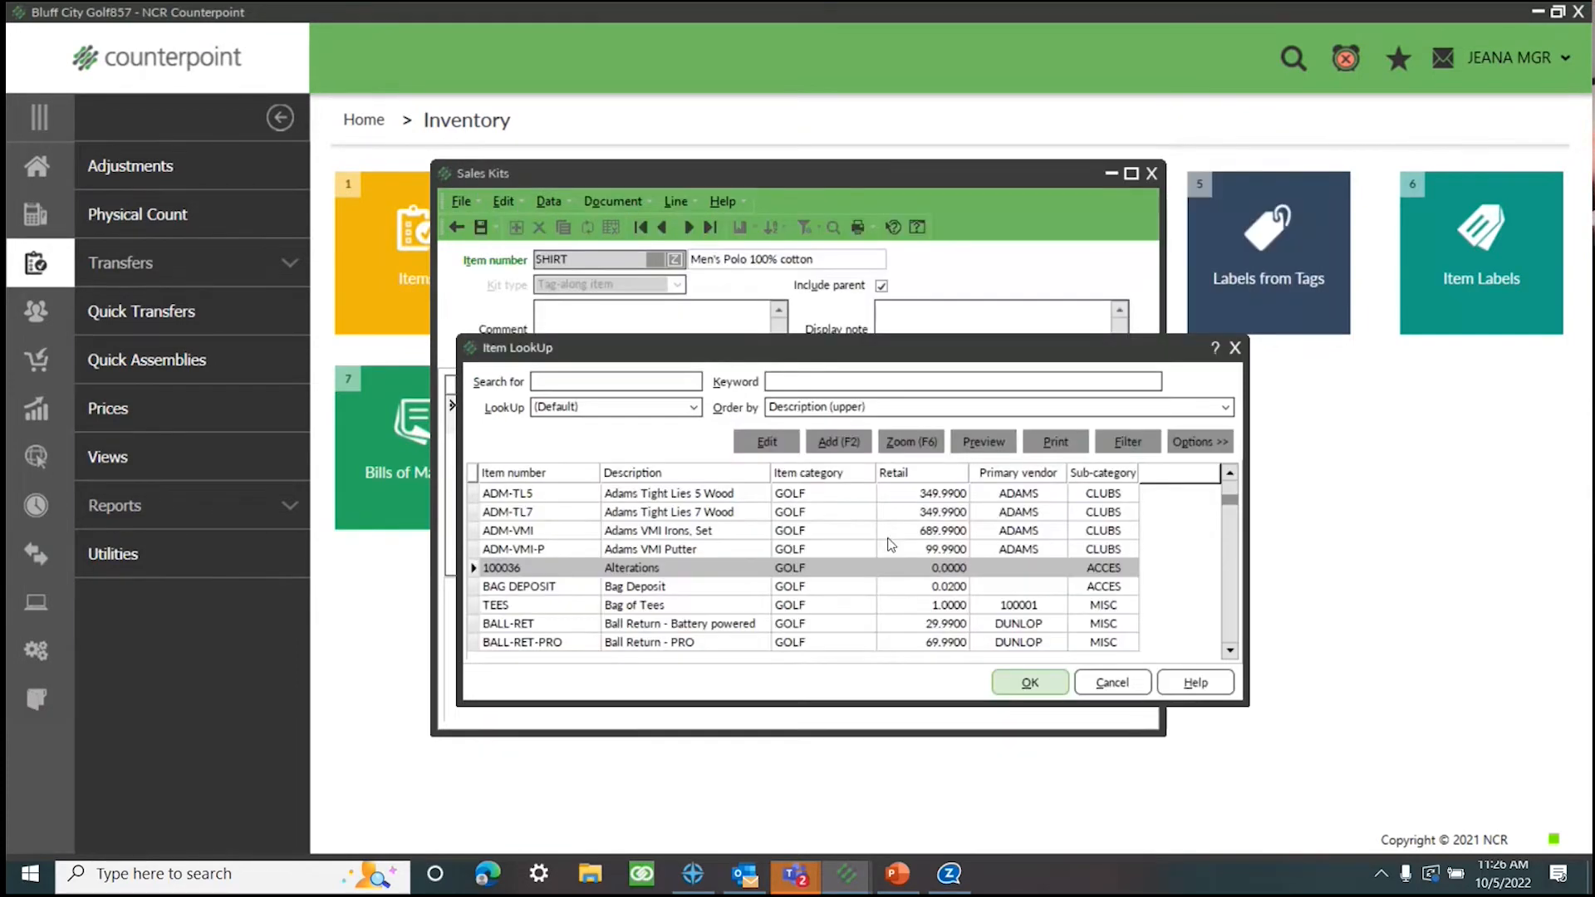
{"action": "left_click", "coordinate": [1030, 683]}
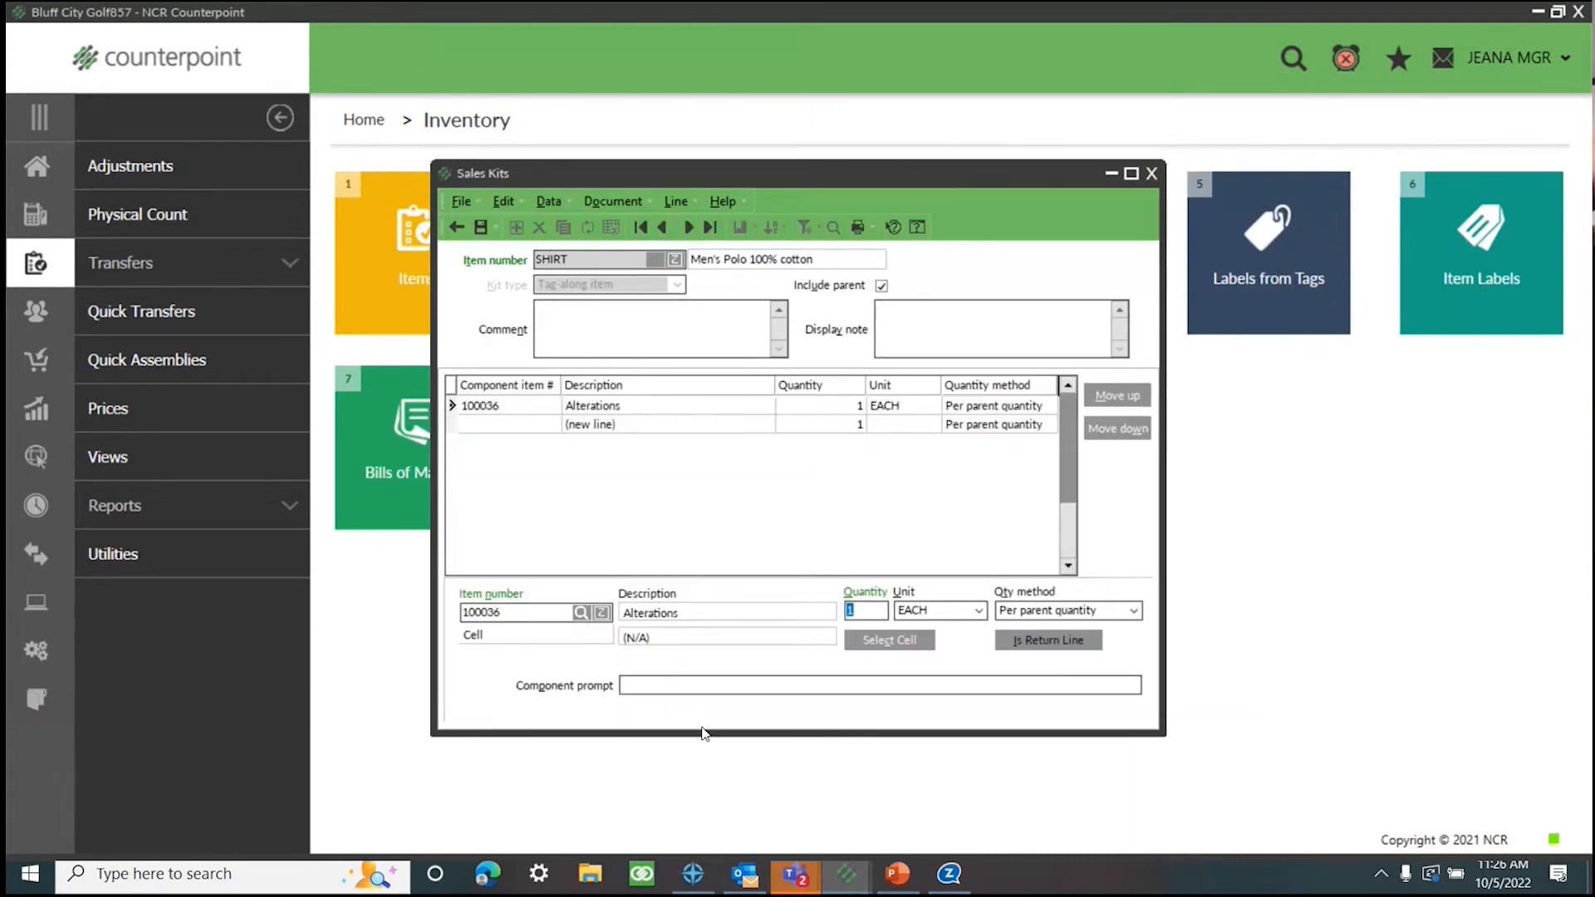
Give the Alterations component the prompt "Do you need any alterations?", save the SHIRT kit and close Sales Kits
{"action": "type", "text": "Do you need any alterations"}
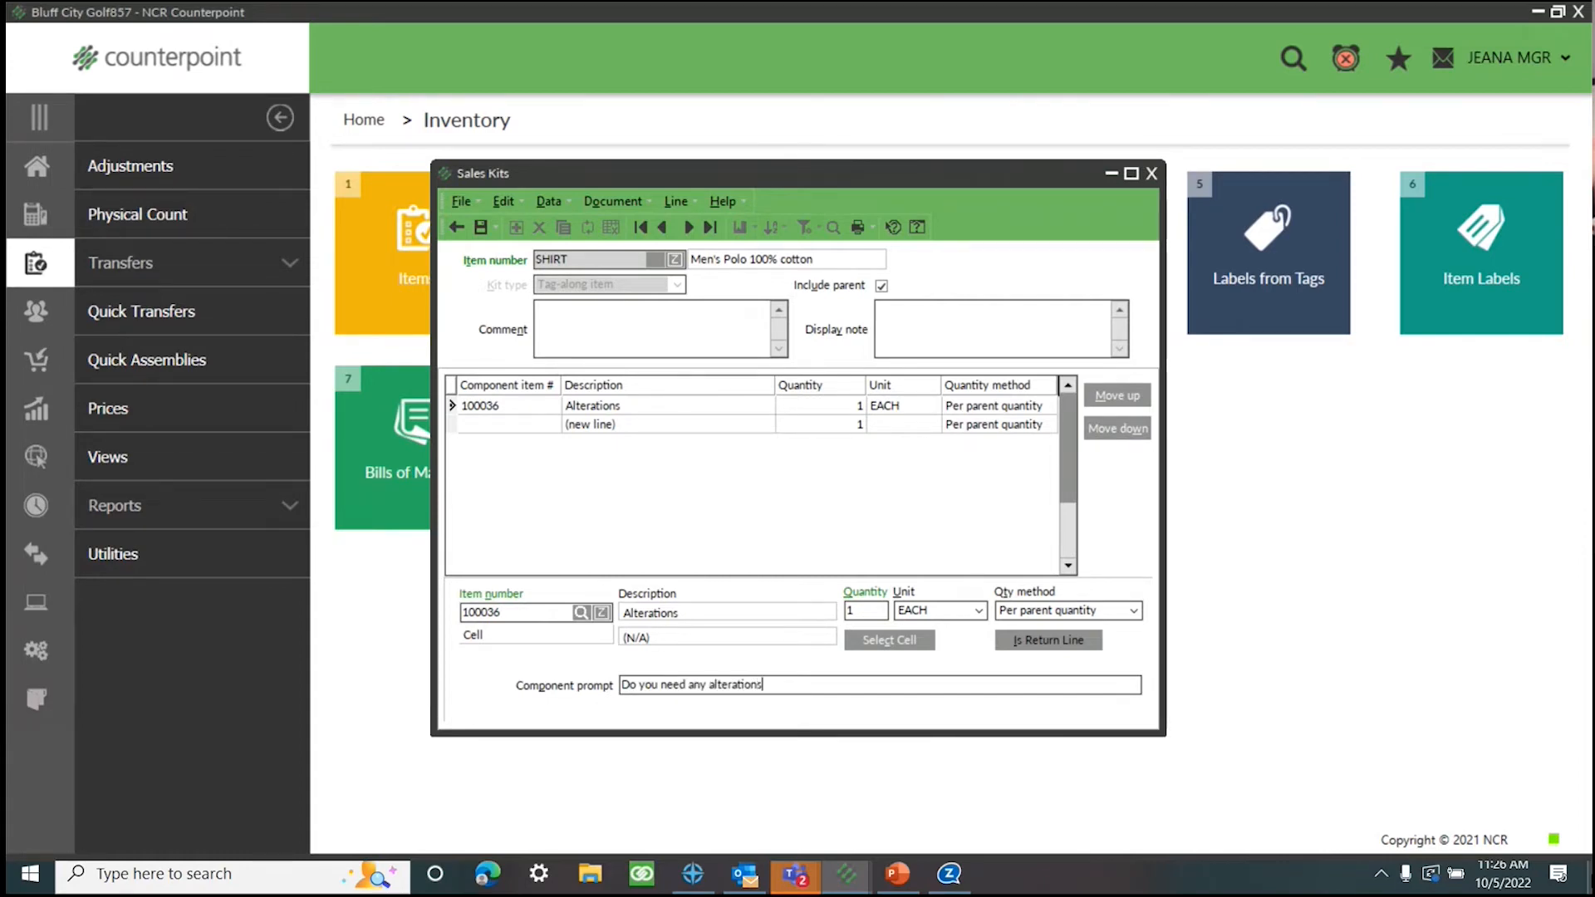
{"action": "type", "text": "?"}
{"action": "left_click", "coordinate": [480, 229]}
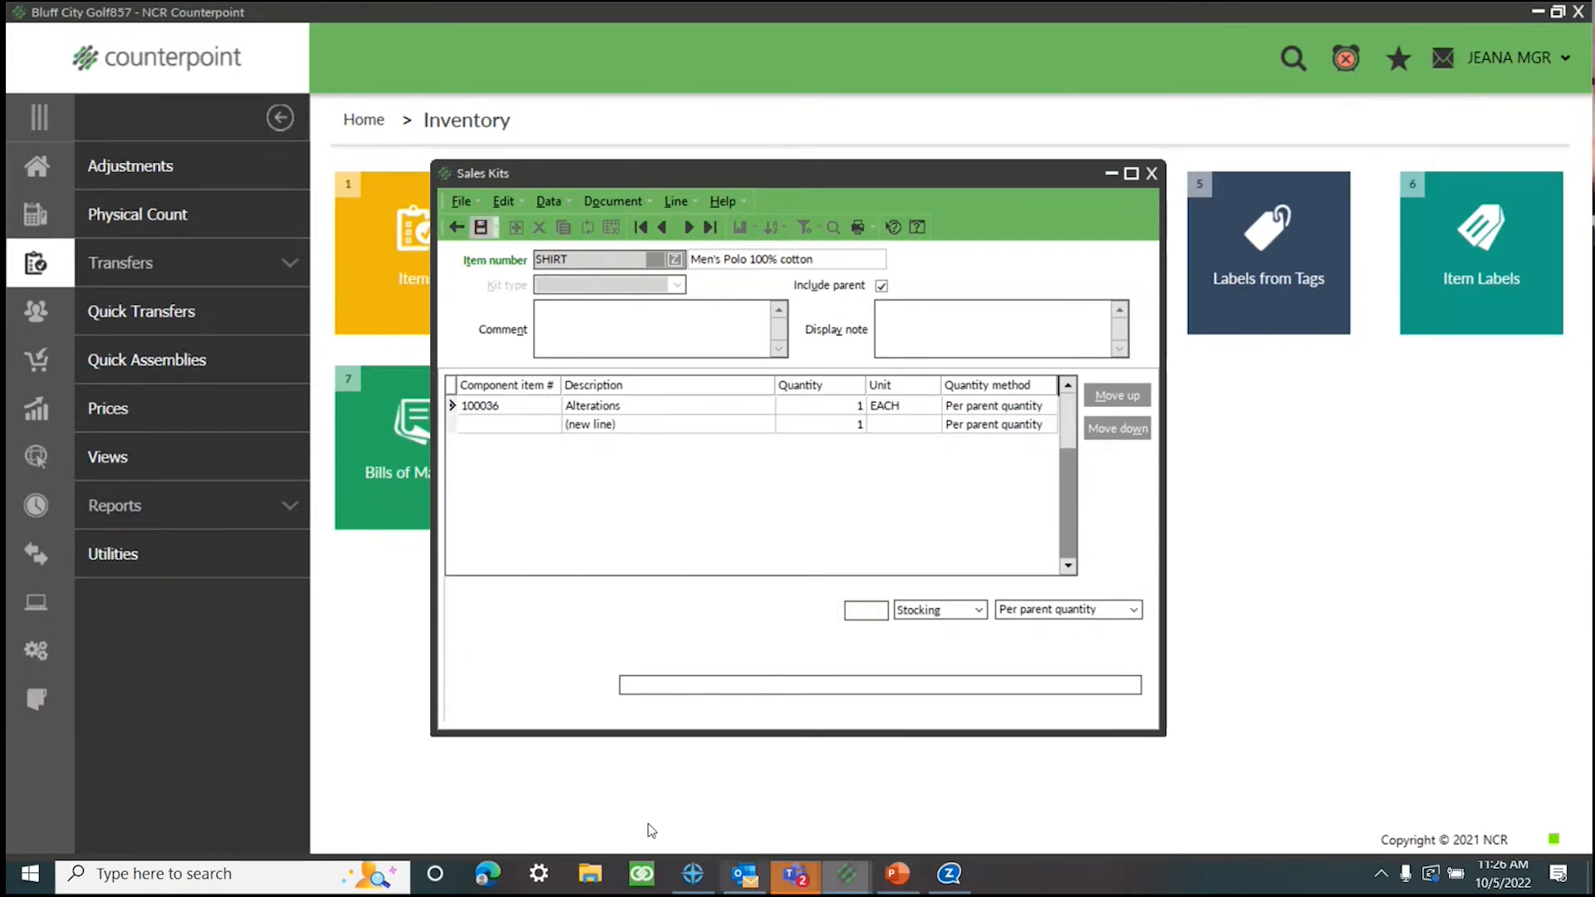
{"action": "left_click", "coordinate": [1152, 174]}
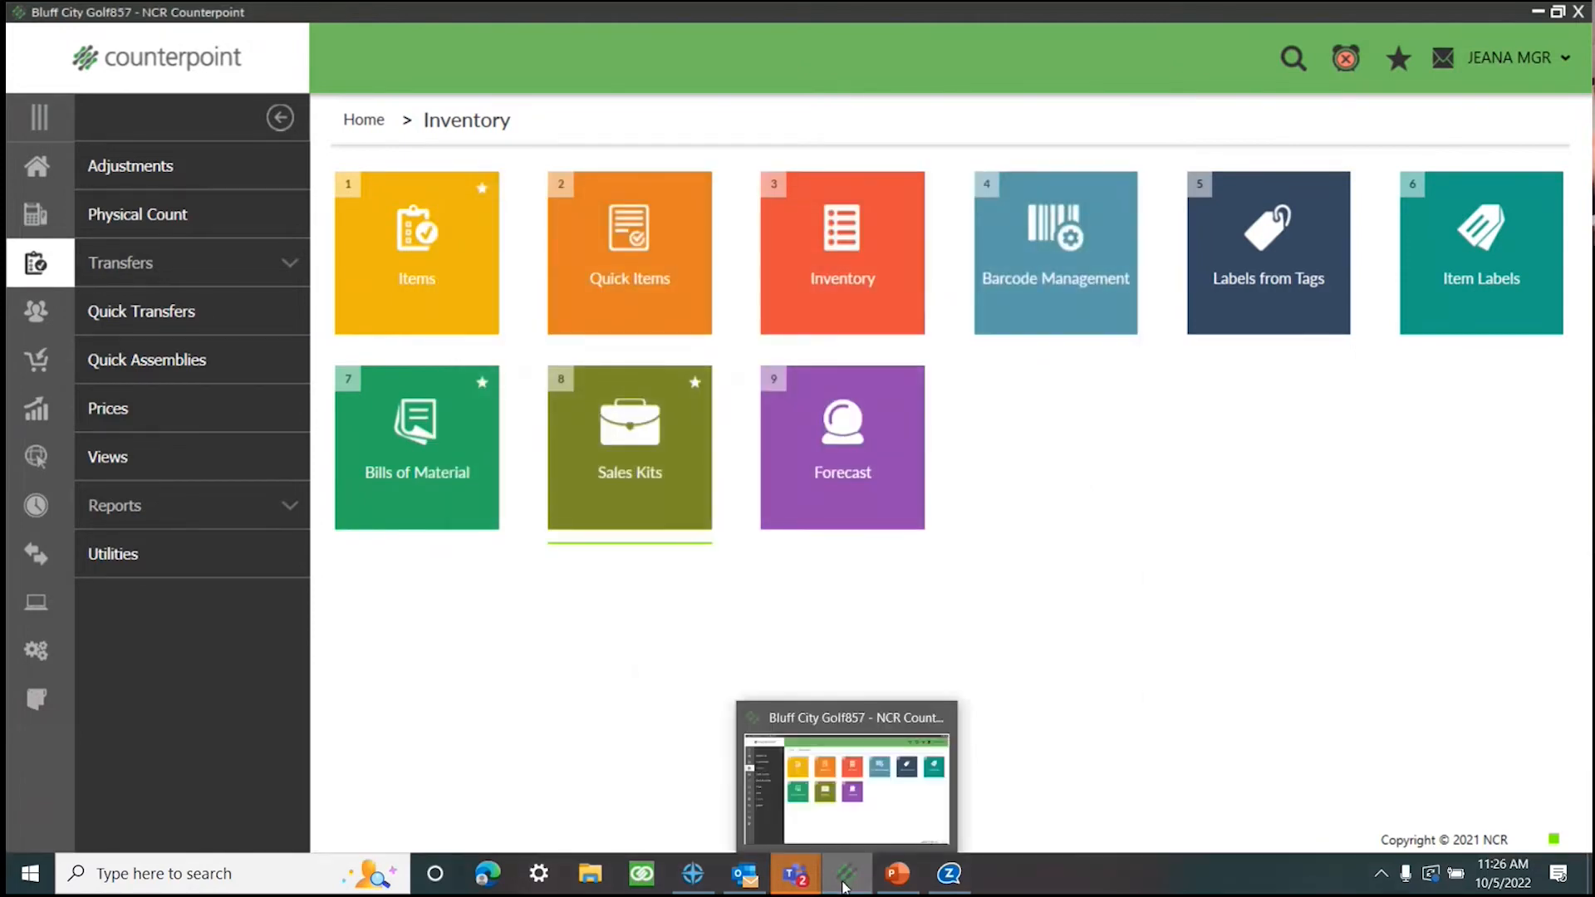
Return to Point of Sale and log in to touchscreen ticket entry for Main Store, station 1, drawer 1A, with the account password
{"action": "left_click", "coordinate": [35, 166]}
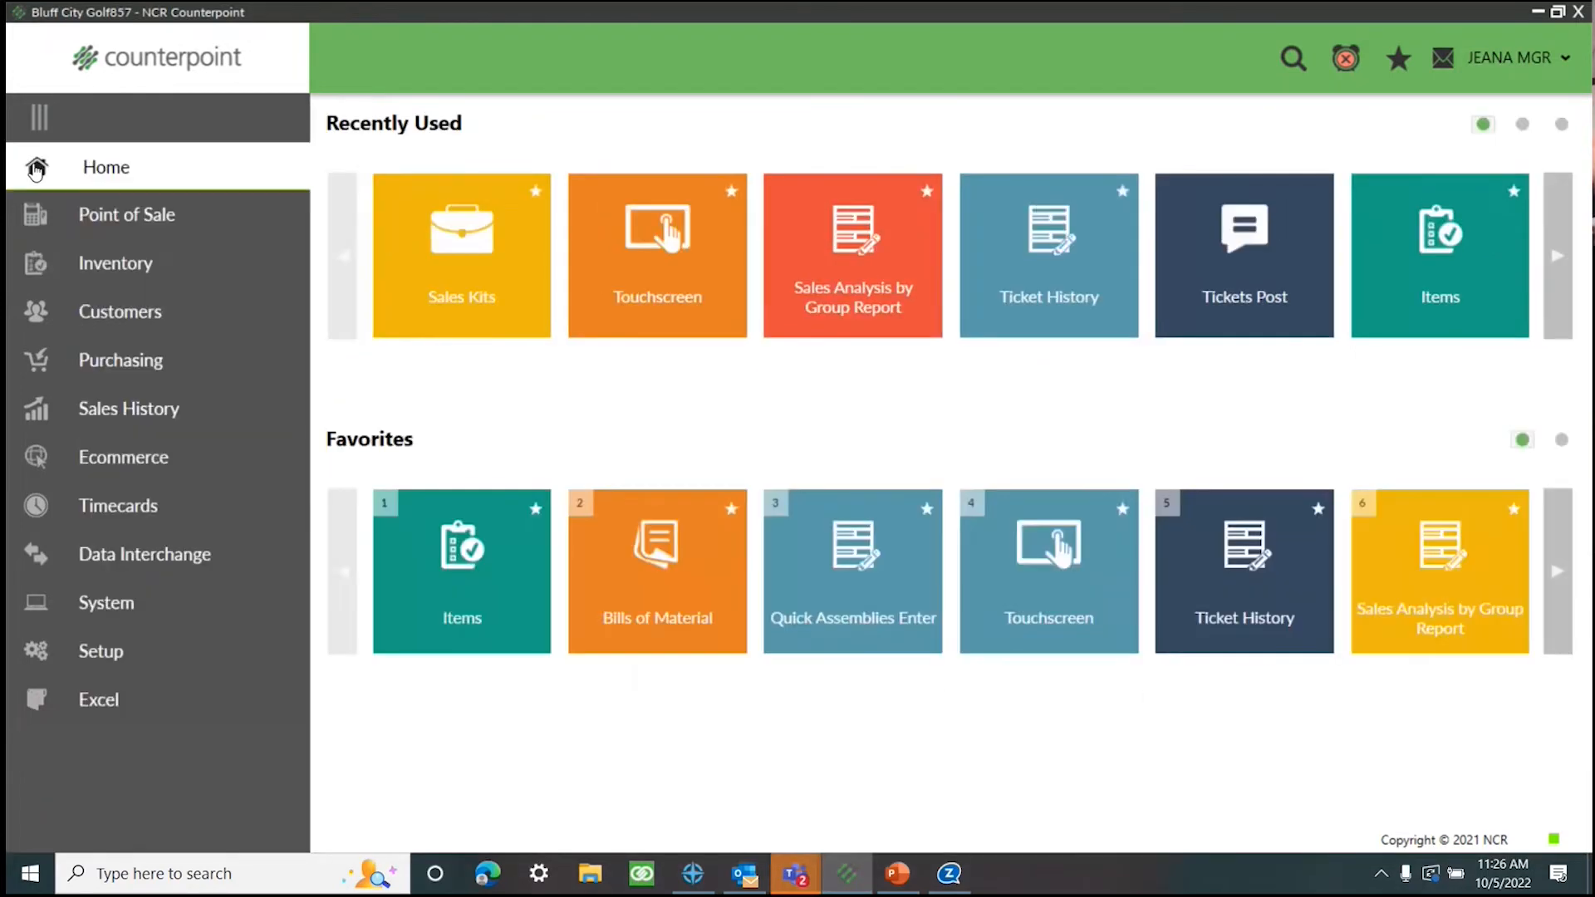
{"action": "left_click", "coordinate": [108, 216]}
{"action": "left_click", "coordinate": [629, 245]}
{"action": "type", "text": "********"}
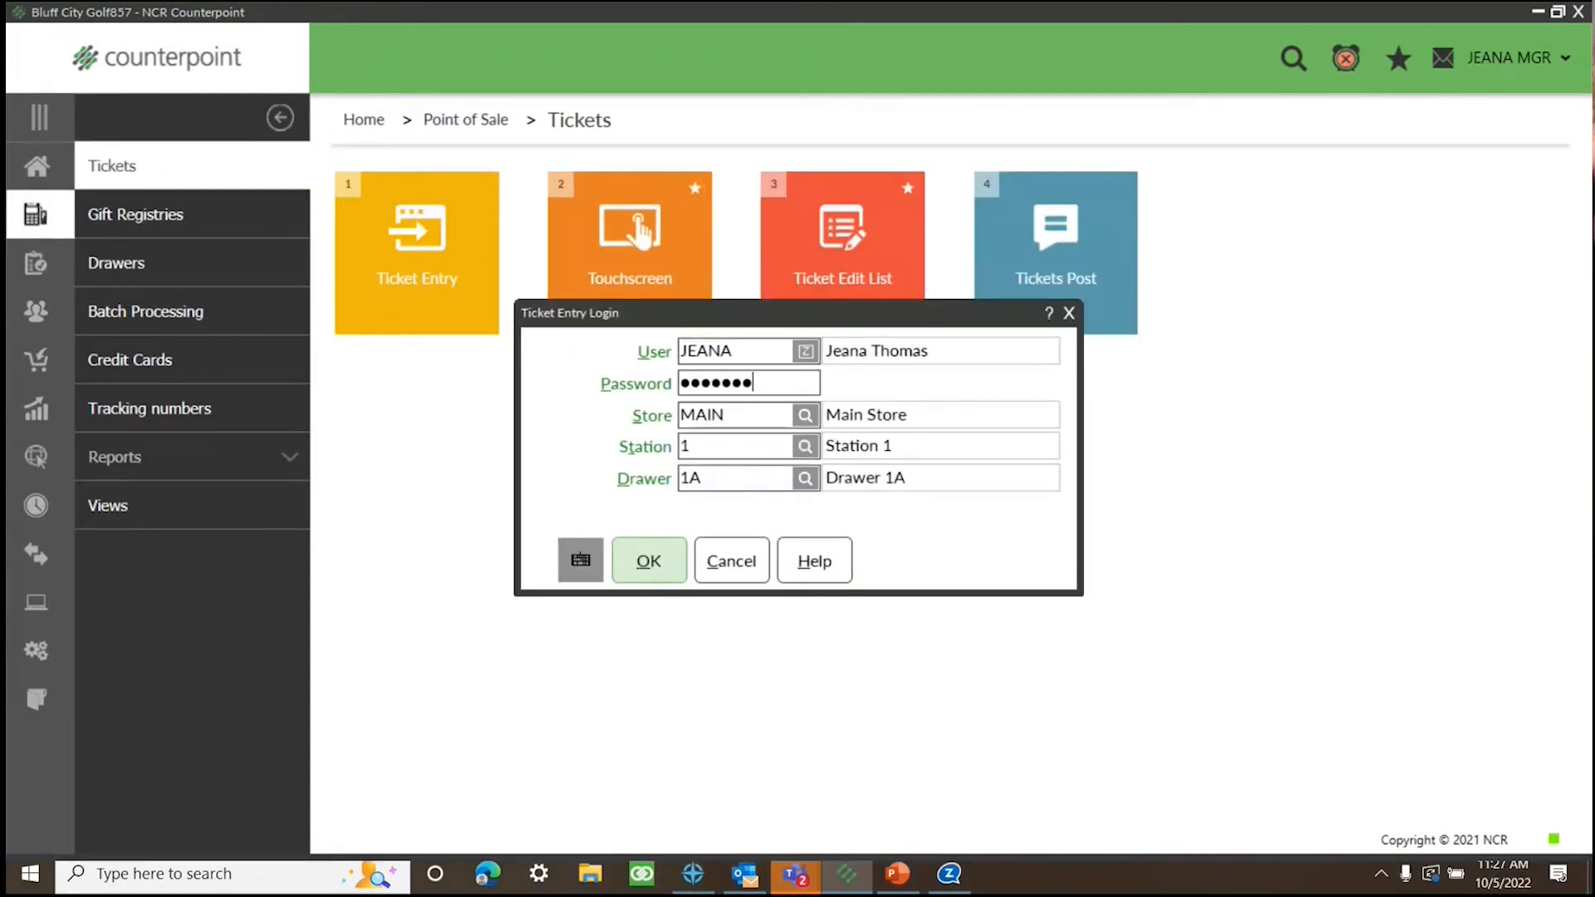
{"action": "key", "text": "Return"}
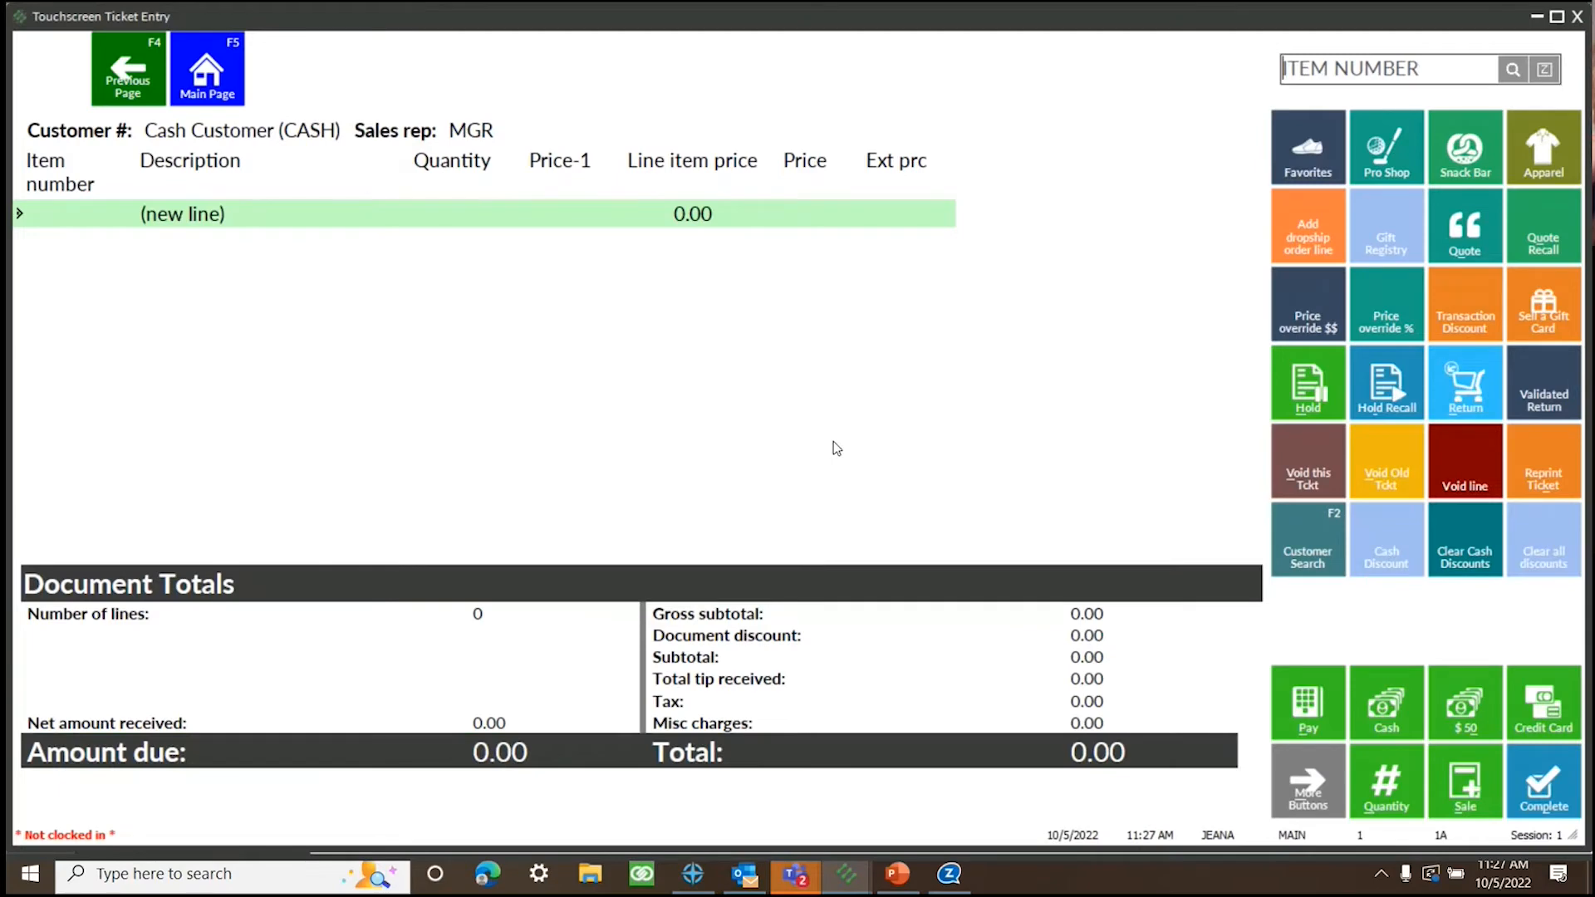
Add the SHIRT item to the ticket in color Blue and size Large
{"action": "type", "text": "SHIRT"}
{"action": "key", "text": "Return"}
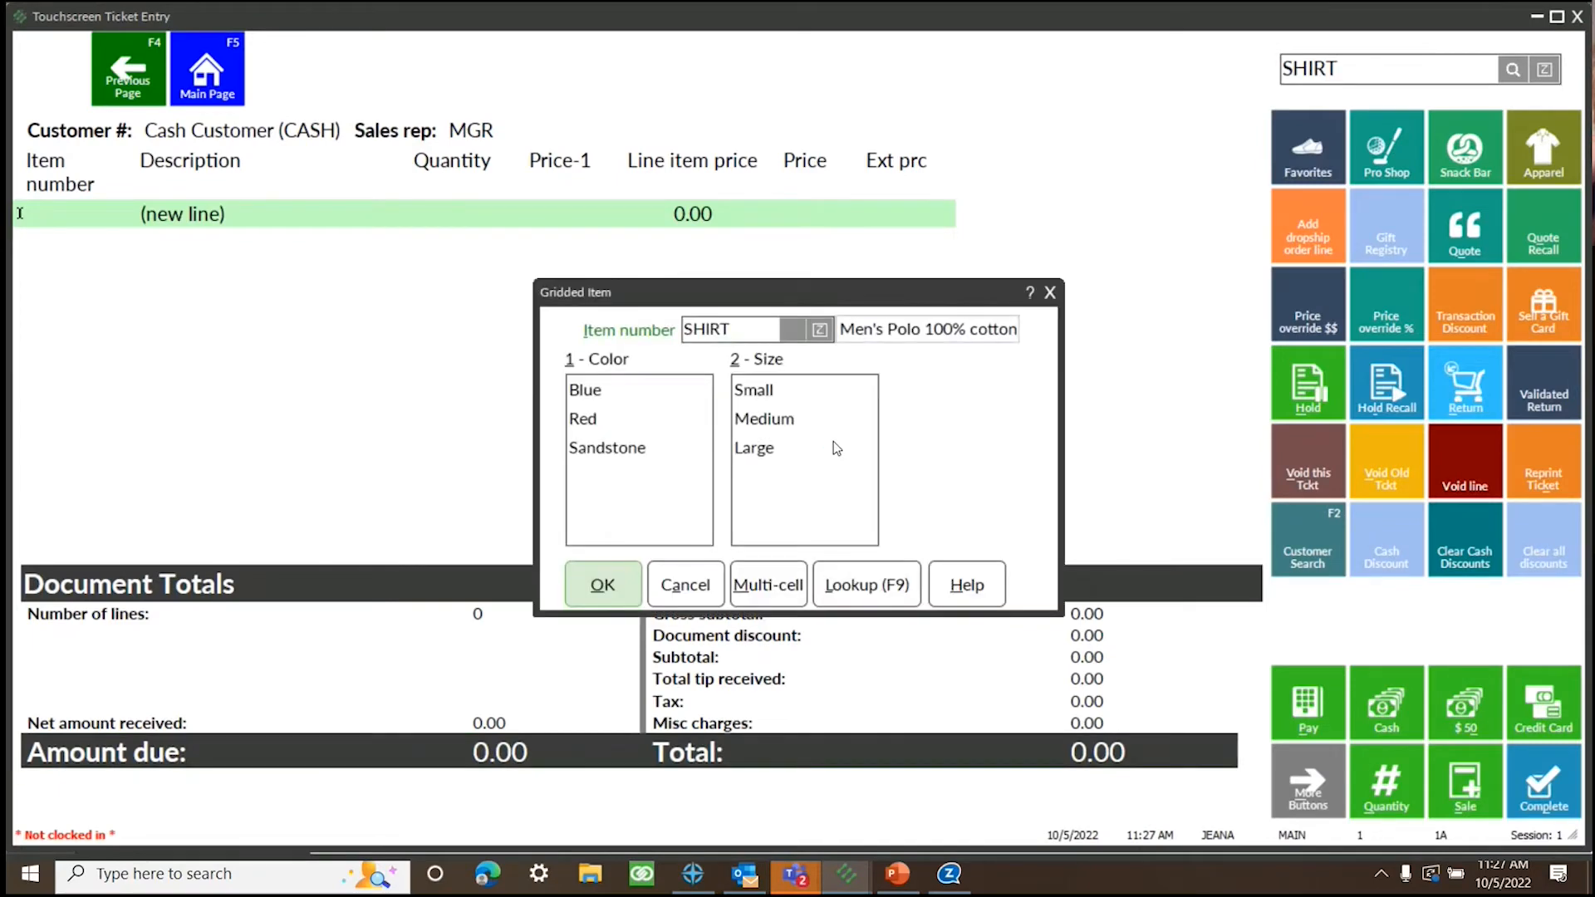
{"action": "left_click", "coordinate": [589, 388]}
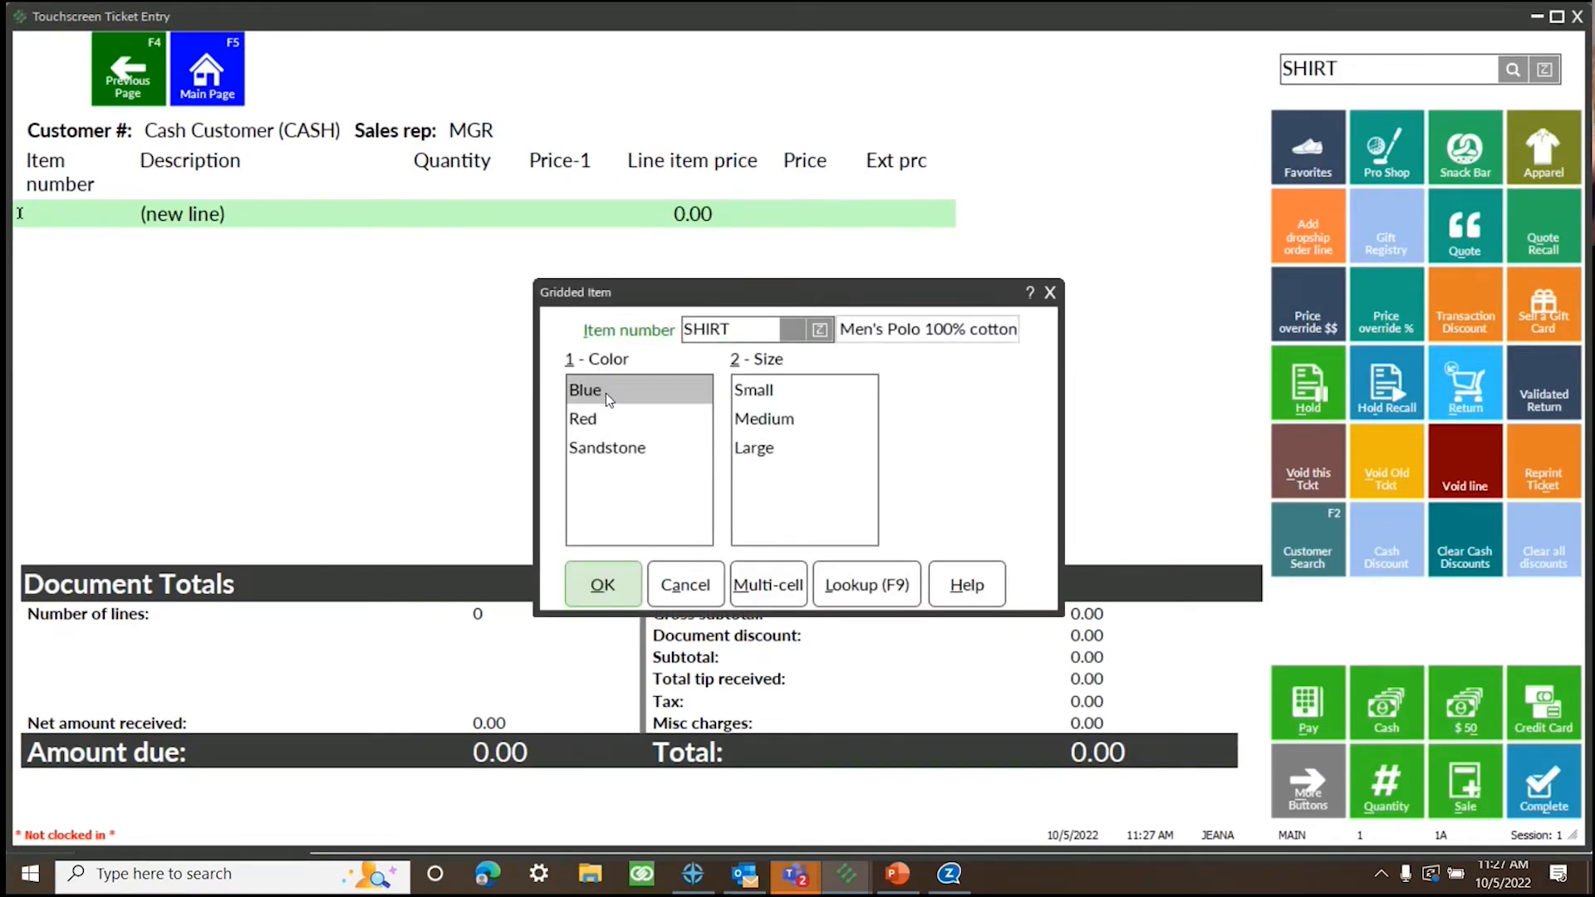
{"action": "left_click", "coordinate": [776, 449]}
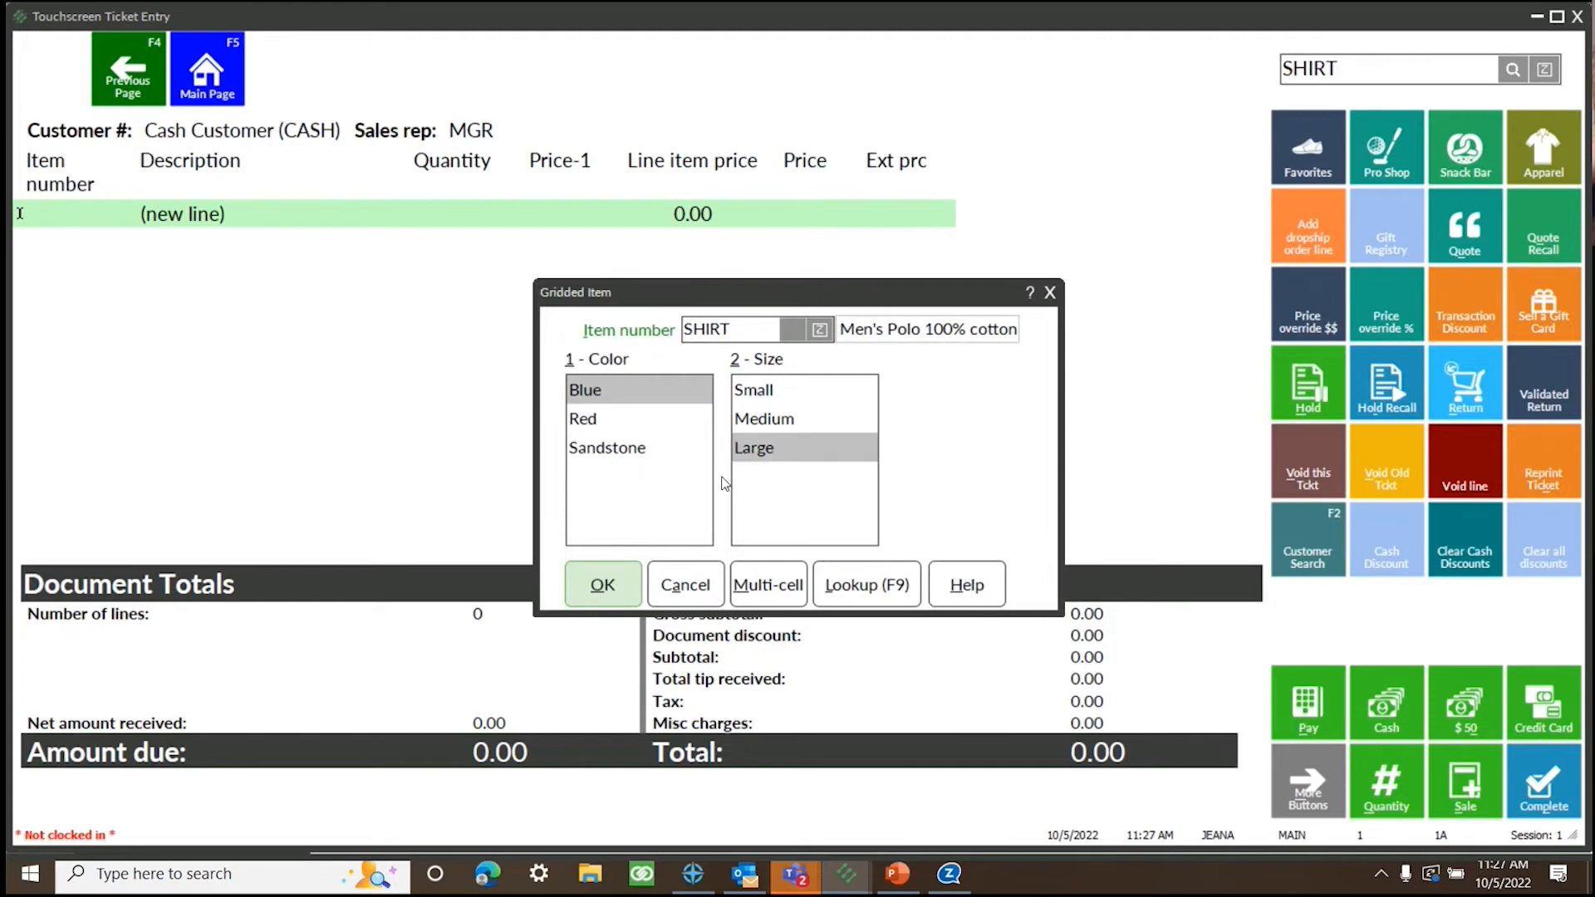
{"action": "left_click", "coordinate": [604, 595]}
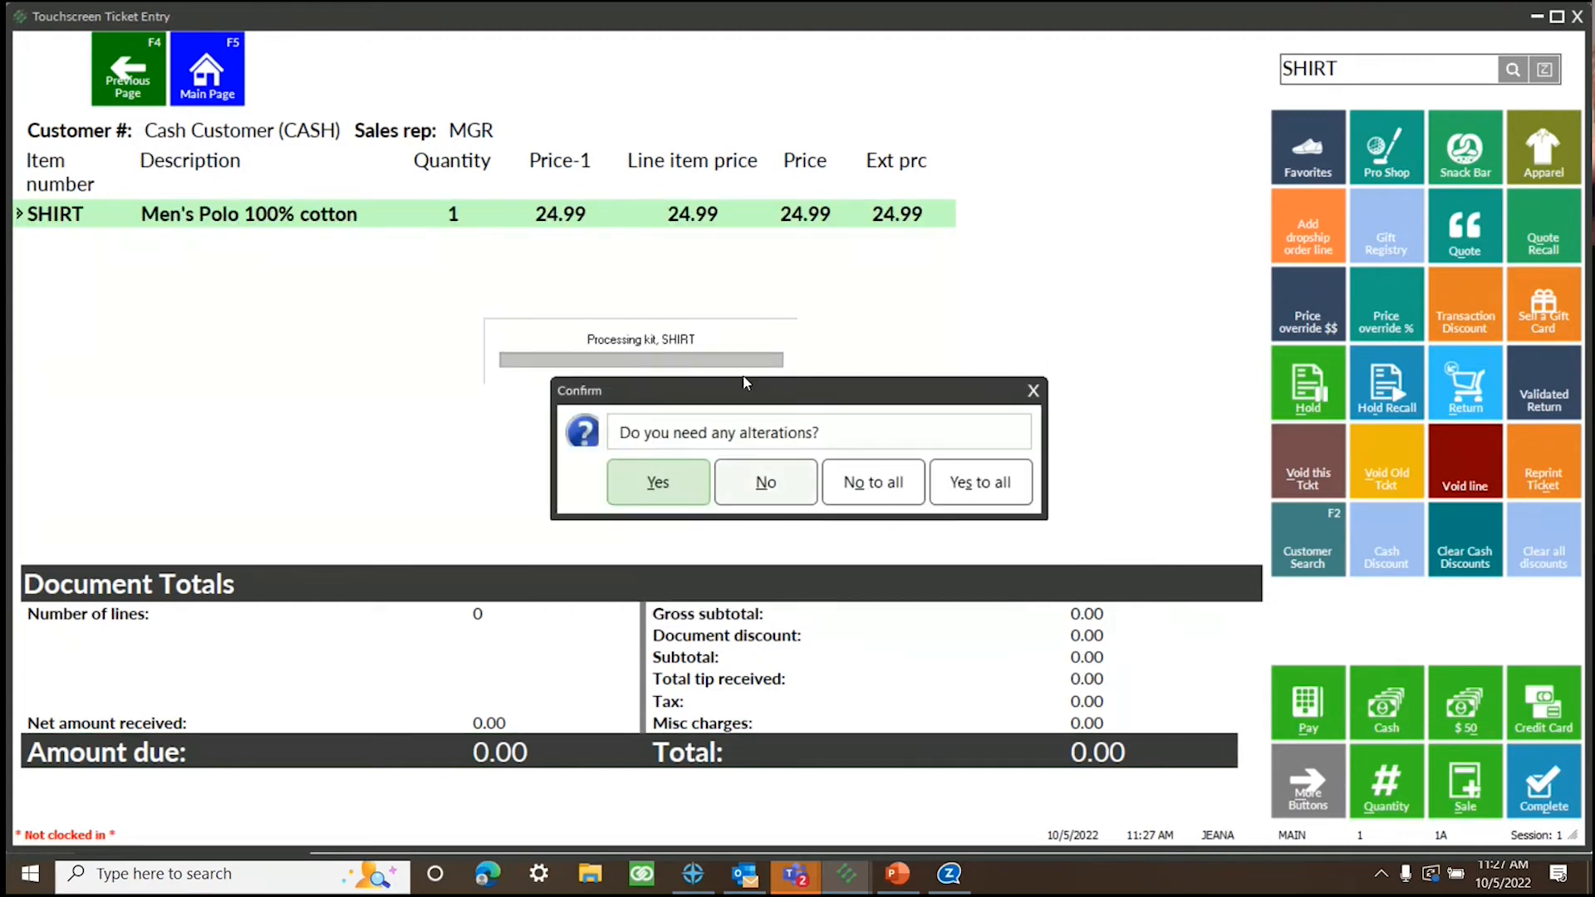
Accept the alterations for the shirt and set their price to 35
{"action": "left_click", "coordinate": [670, 484]}
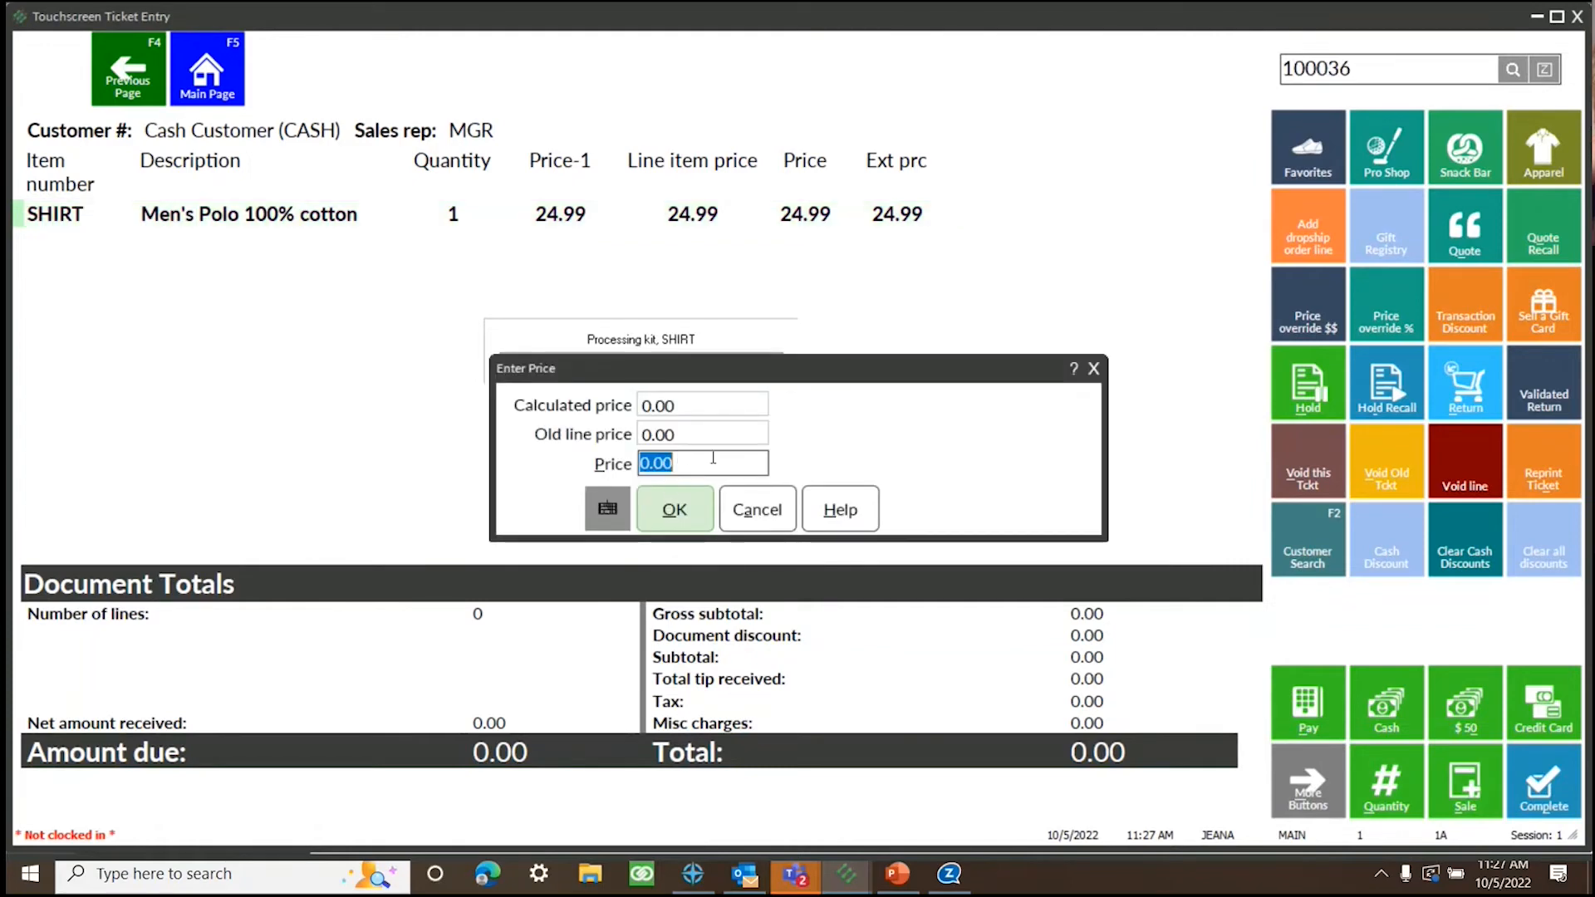
{"action": "type", "text": "35"}
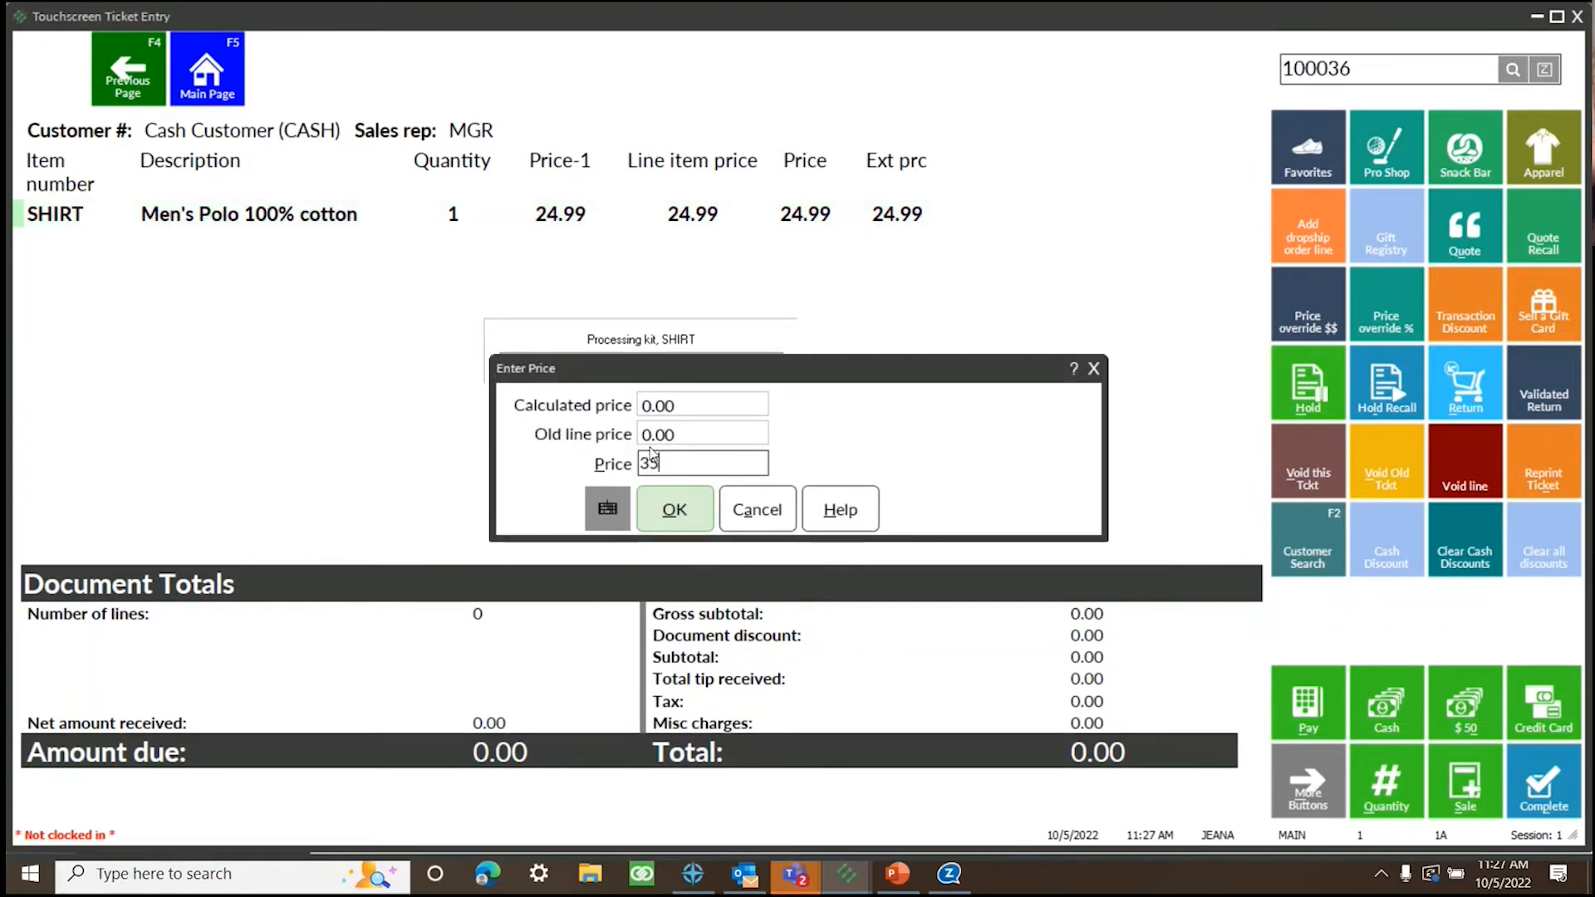
{"action": "left_click", "coordinate": [698, 515]}
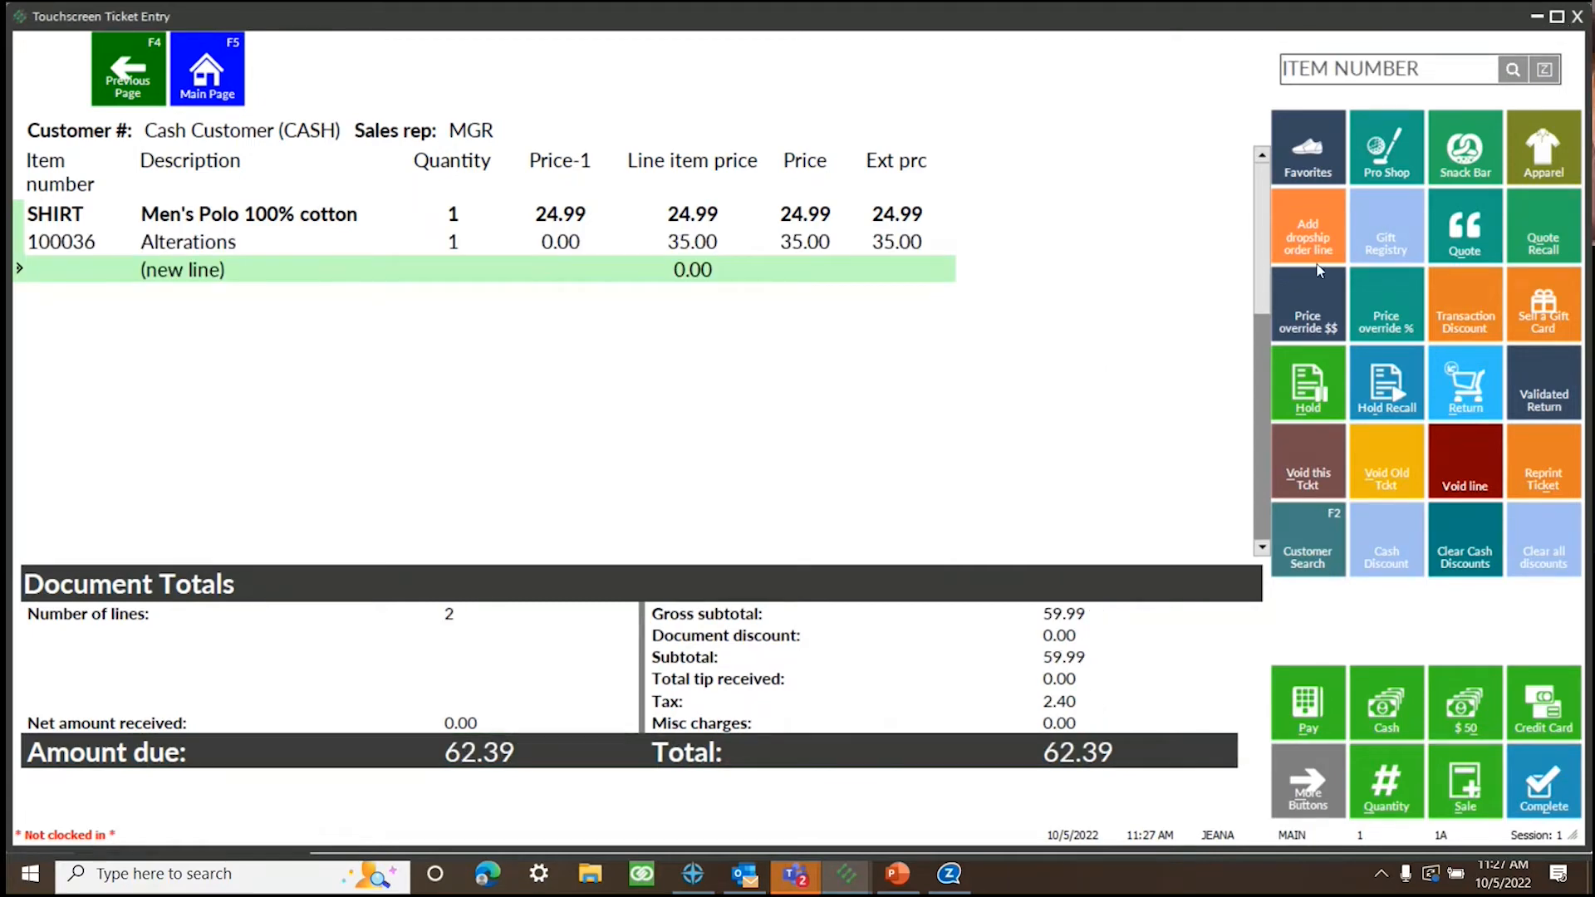
Pay the ticket balance in cash, preview the ticket receipt and close touchscreen ticket entry
{"action": "left_click", "coordinate": [1393, 705]}
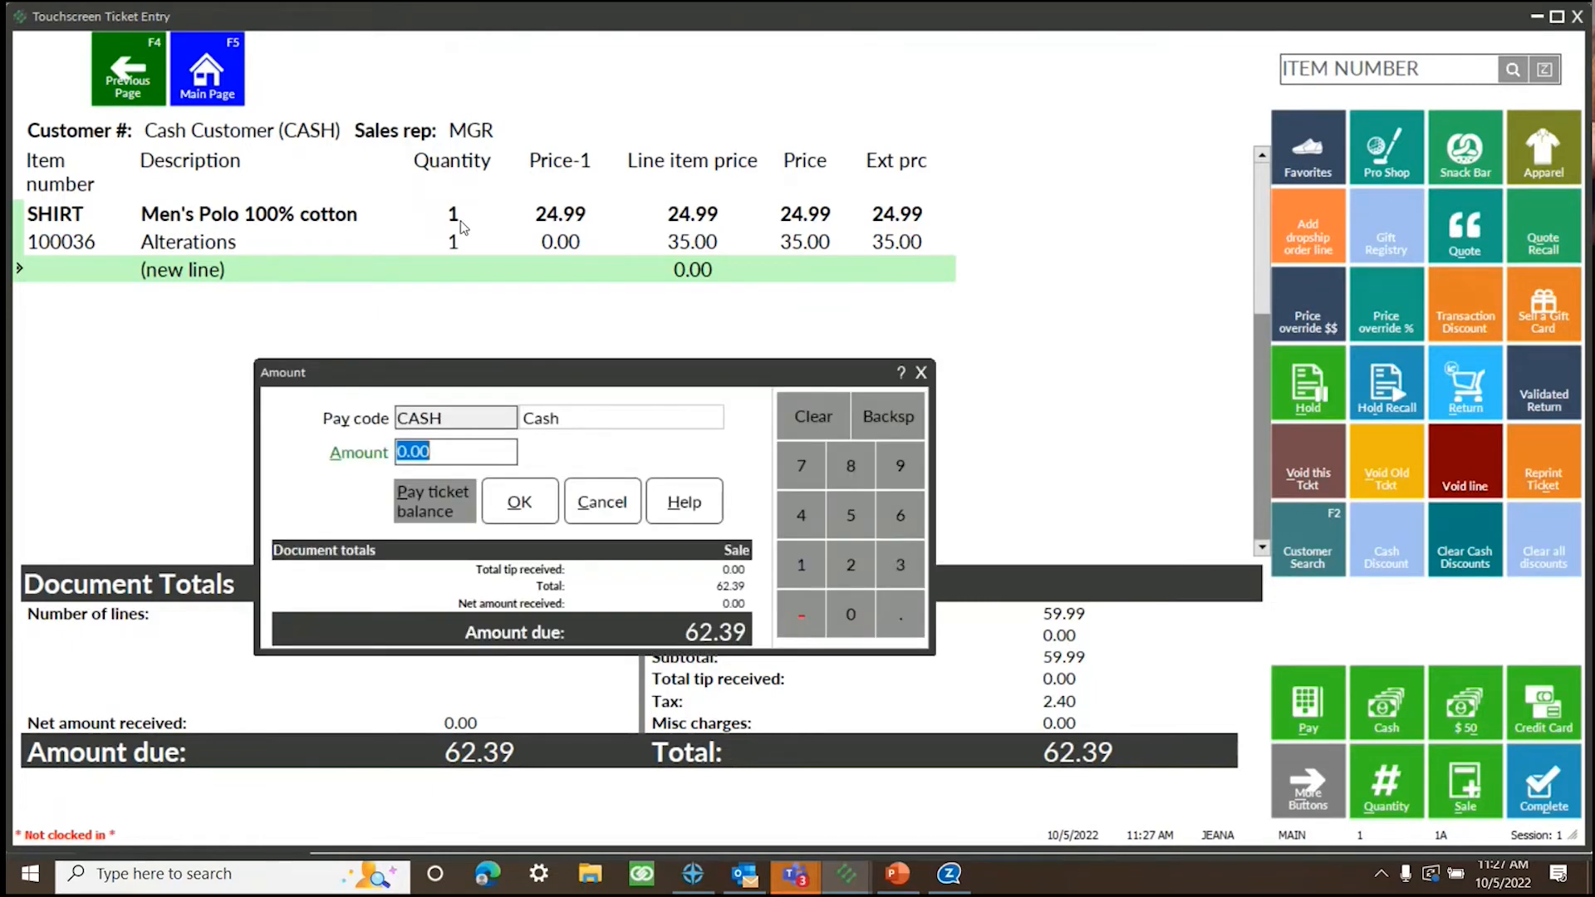
{"action": "left_click", "coordinate": [434, 501]}
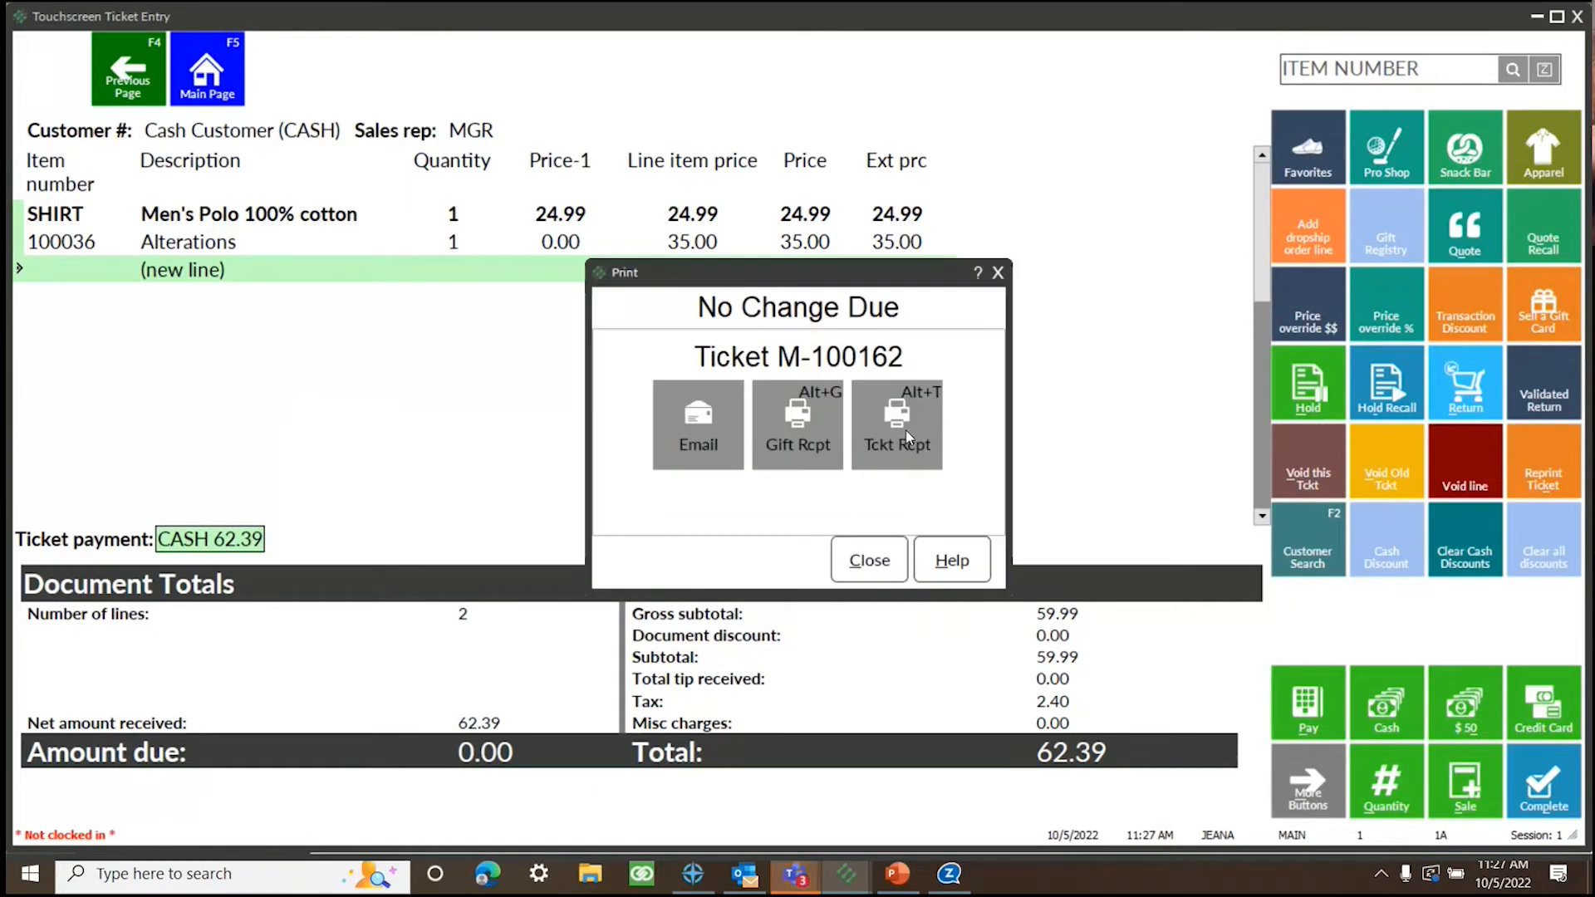
{"action": "left_click", "coordinate": [908, 438]}
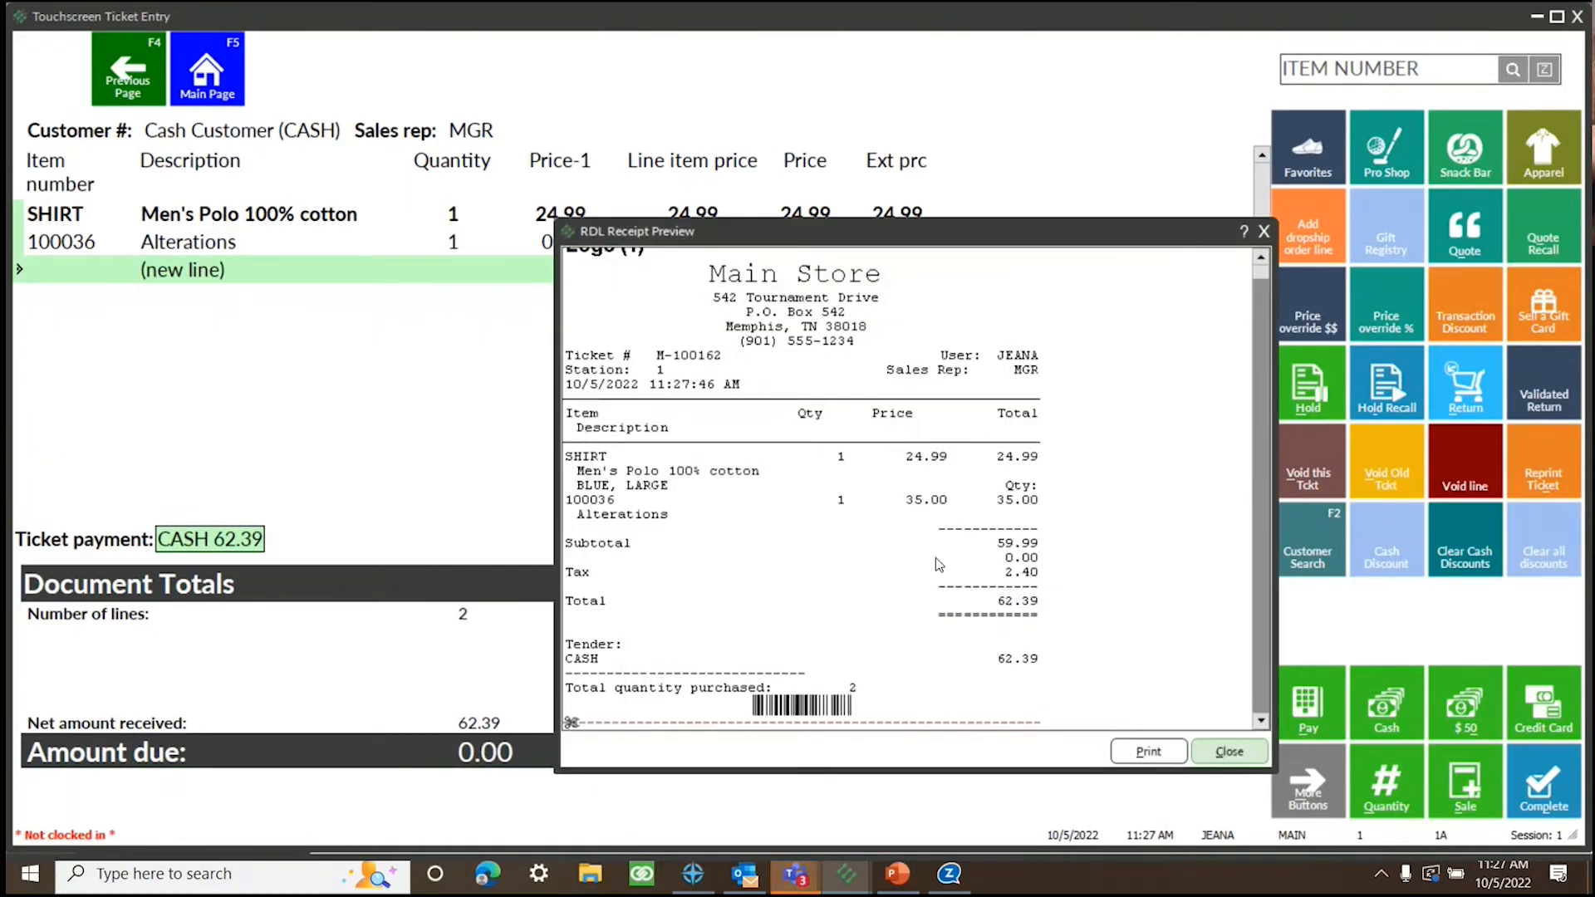
{"action": "left_click", "coordinate": [1231, 753]}
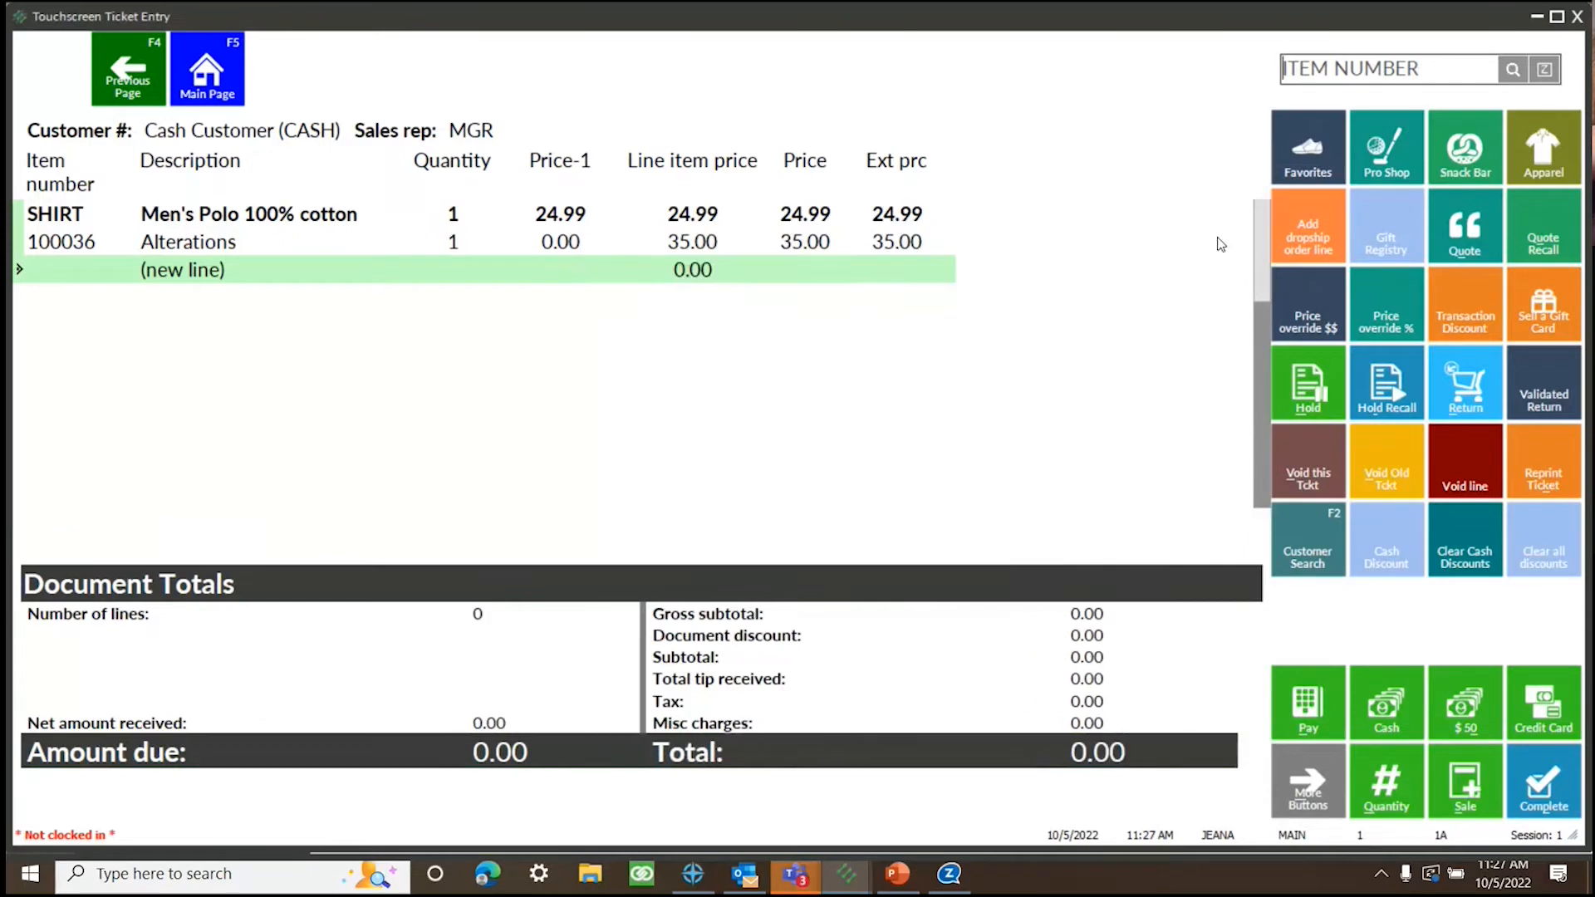
{"action": "left_click", "coordinate": [1576, 17]}
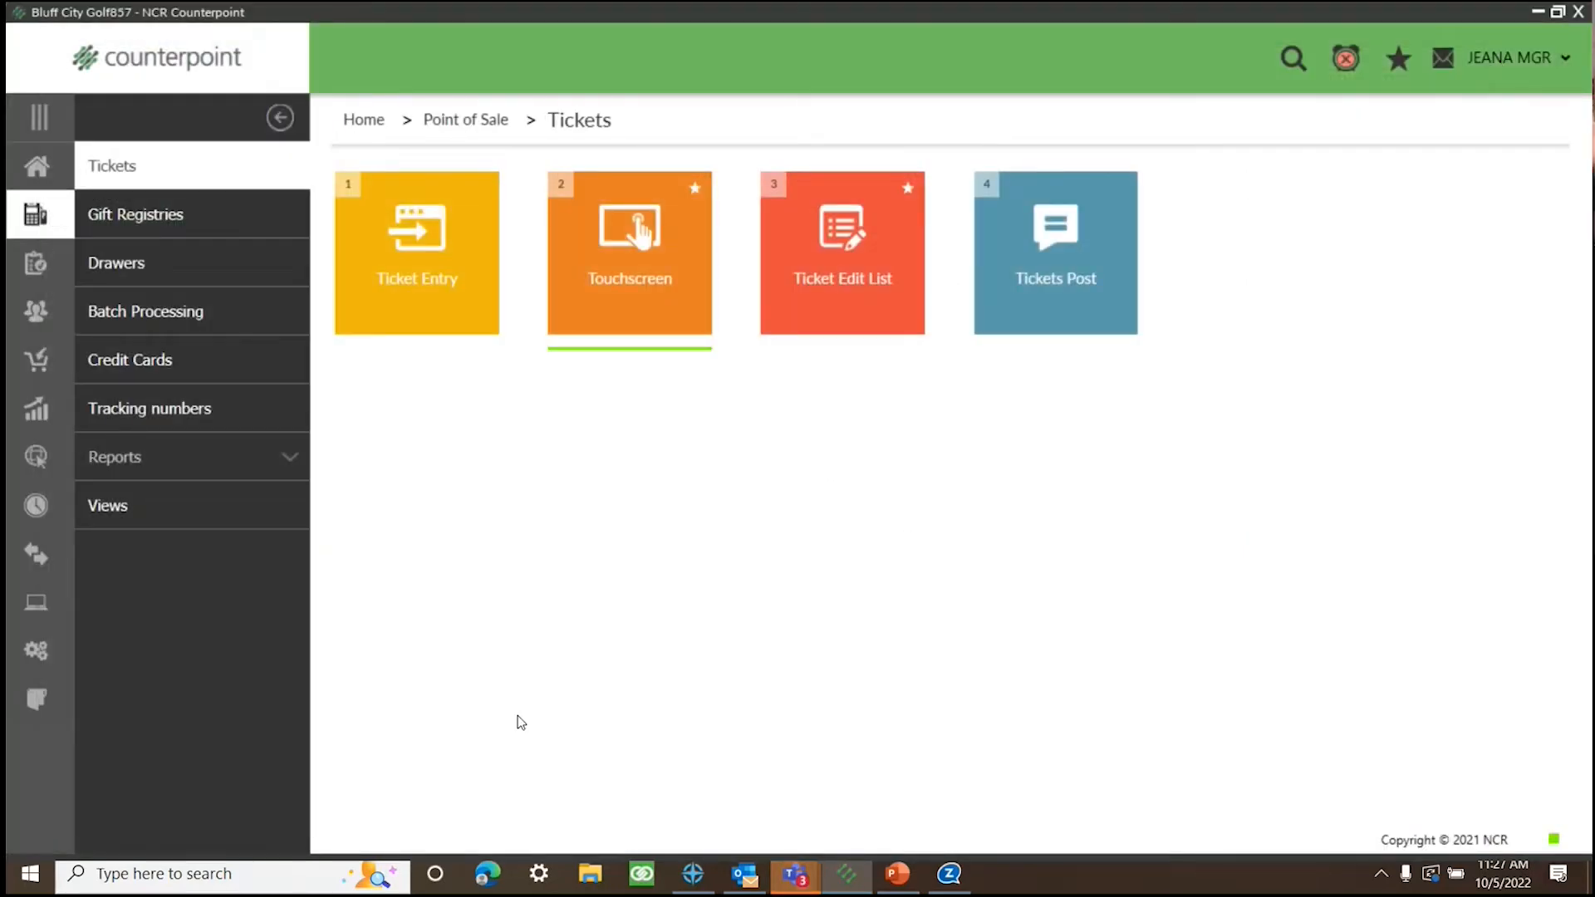
Open Sales Kits from the home favorites and load the STARTERKIT kit through the lookup
{"action": "left_click", "coordinate": [29, 176]}
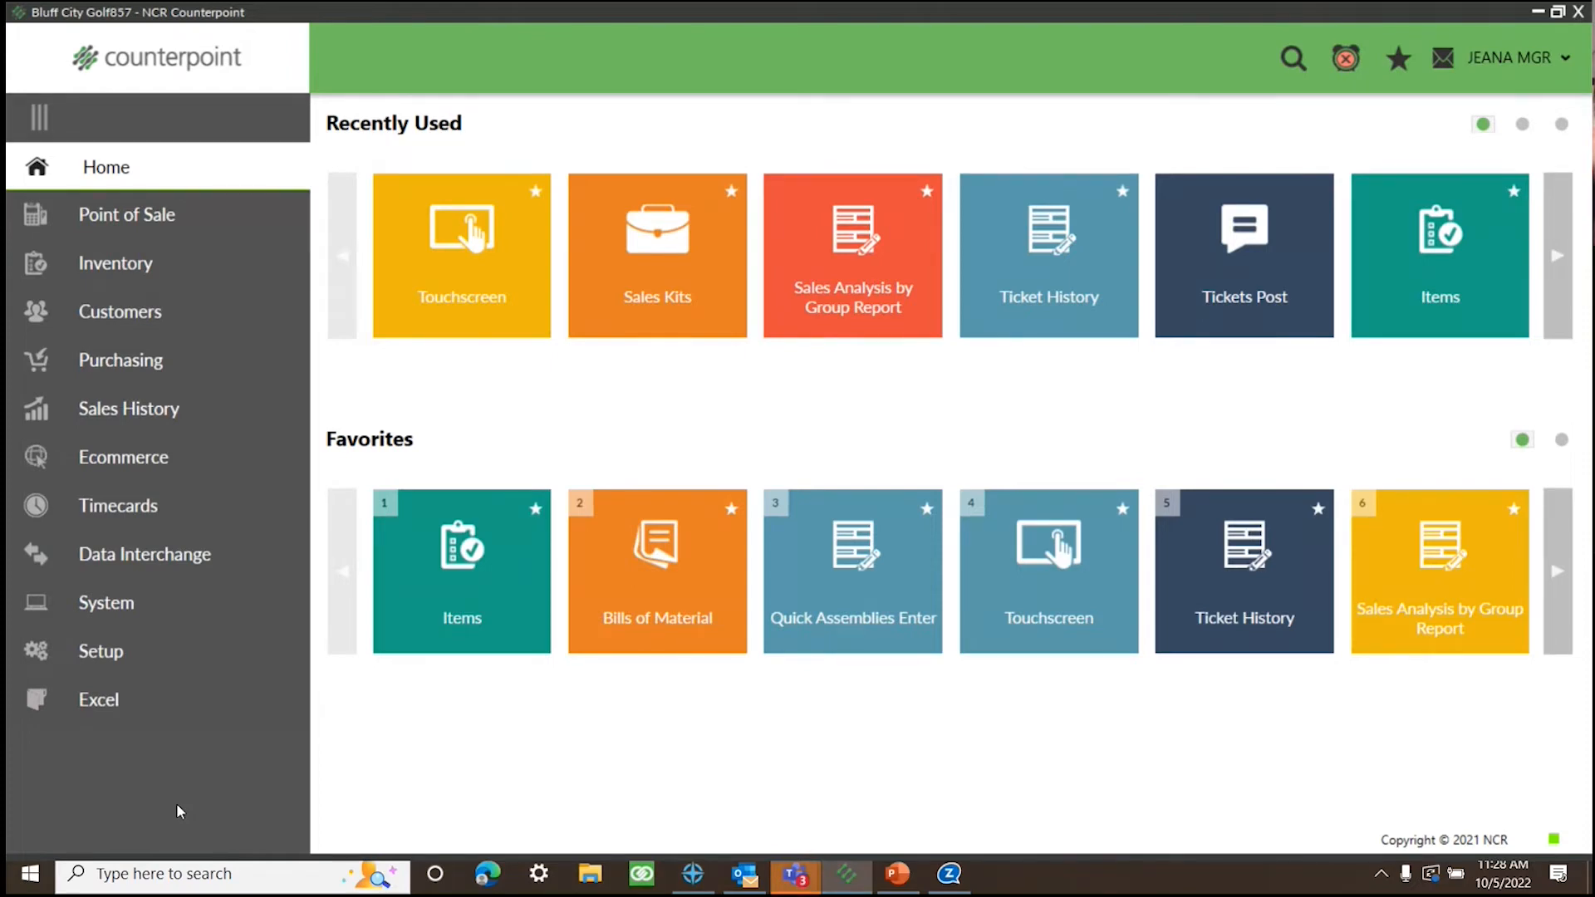
{"action": "left_click", "coordinate": [1547, 555]}
{"action": "left_click", "coordinate": [457, 586]}
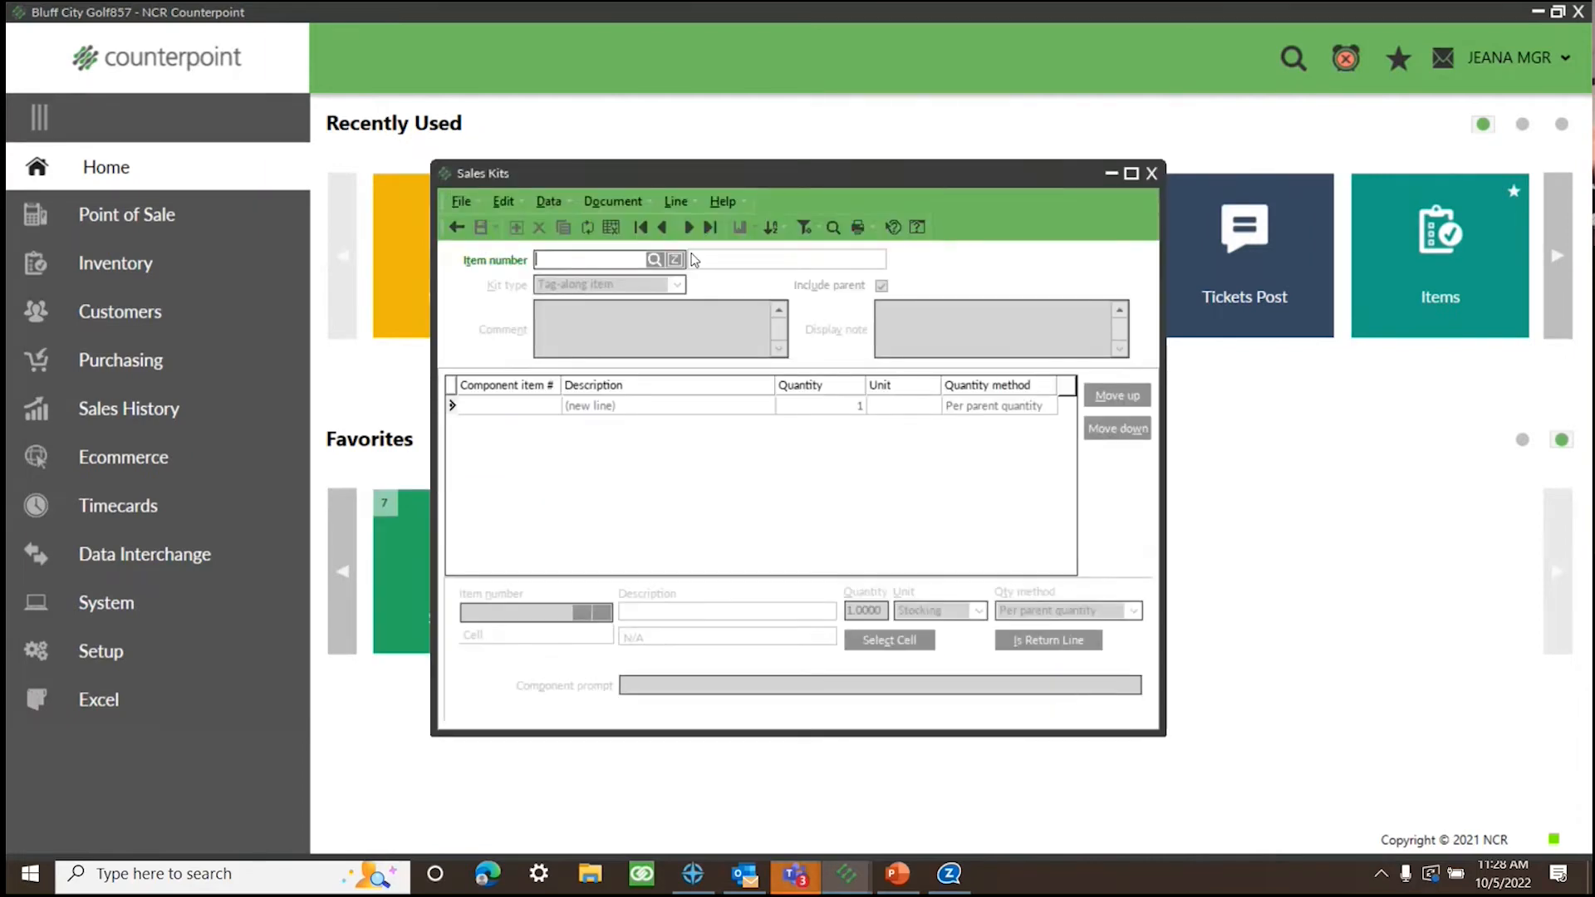
{"action": "left_click", "coordinate": [832, 229]}
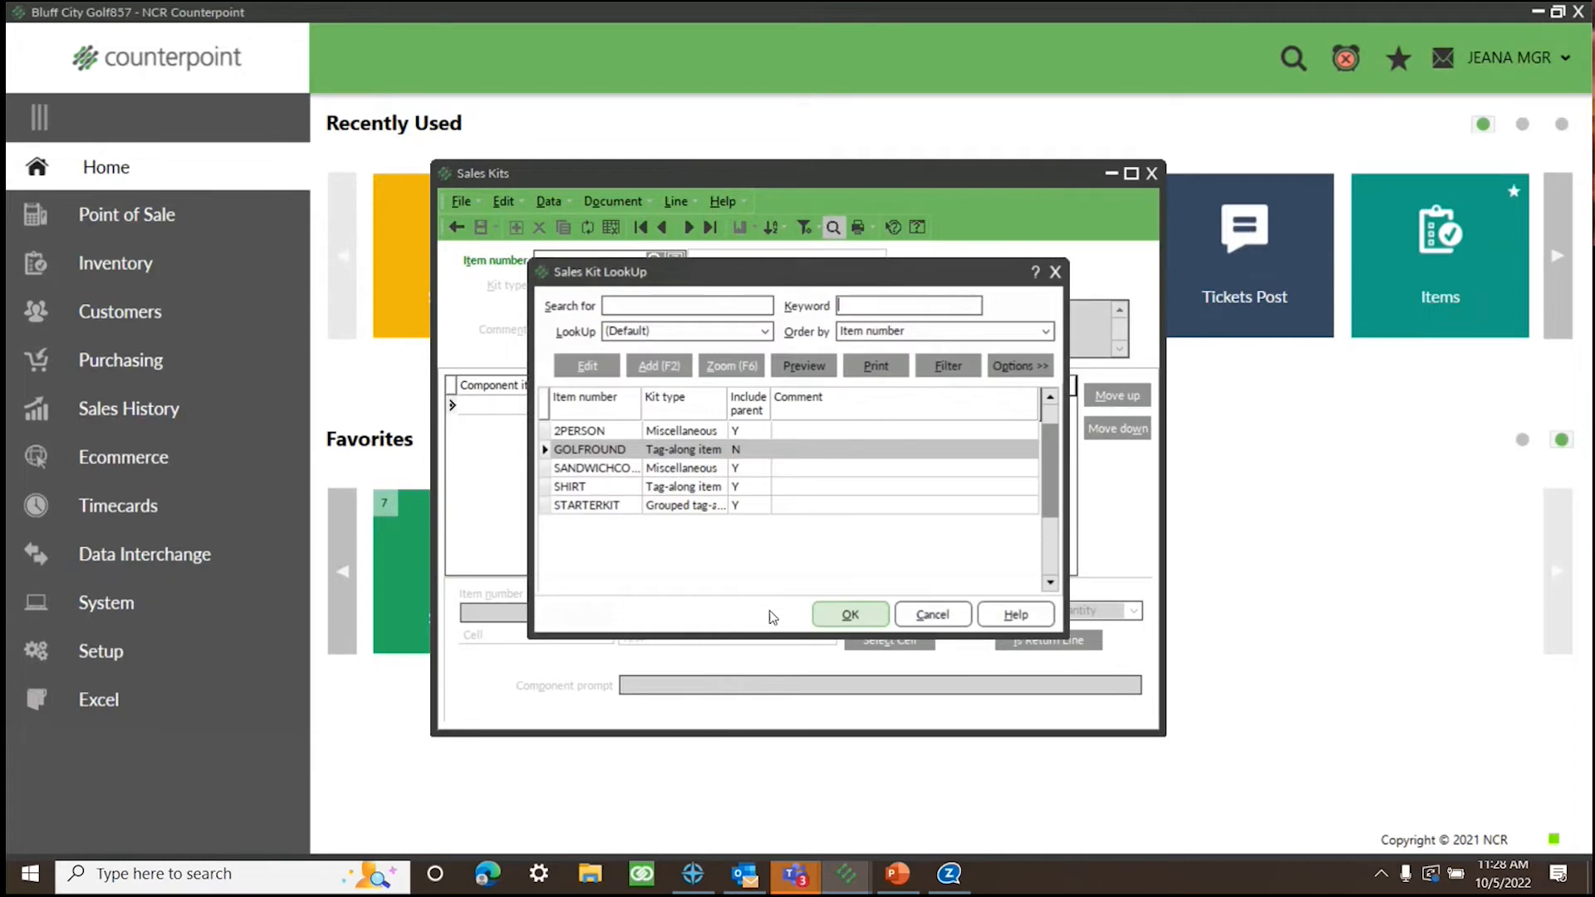
{"action": "left_click", "coordinate": [621, 506]}
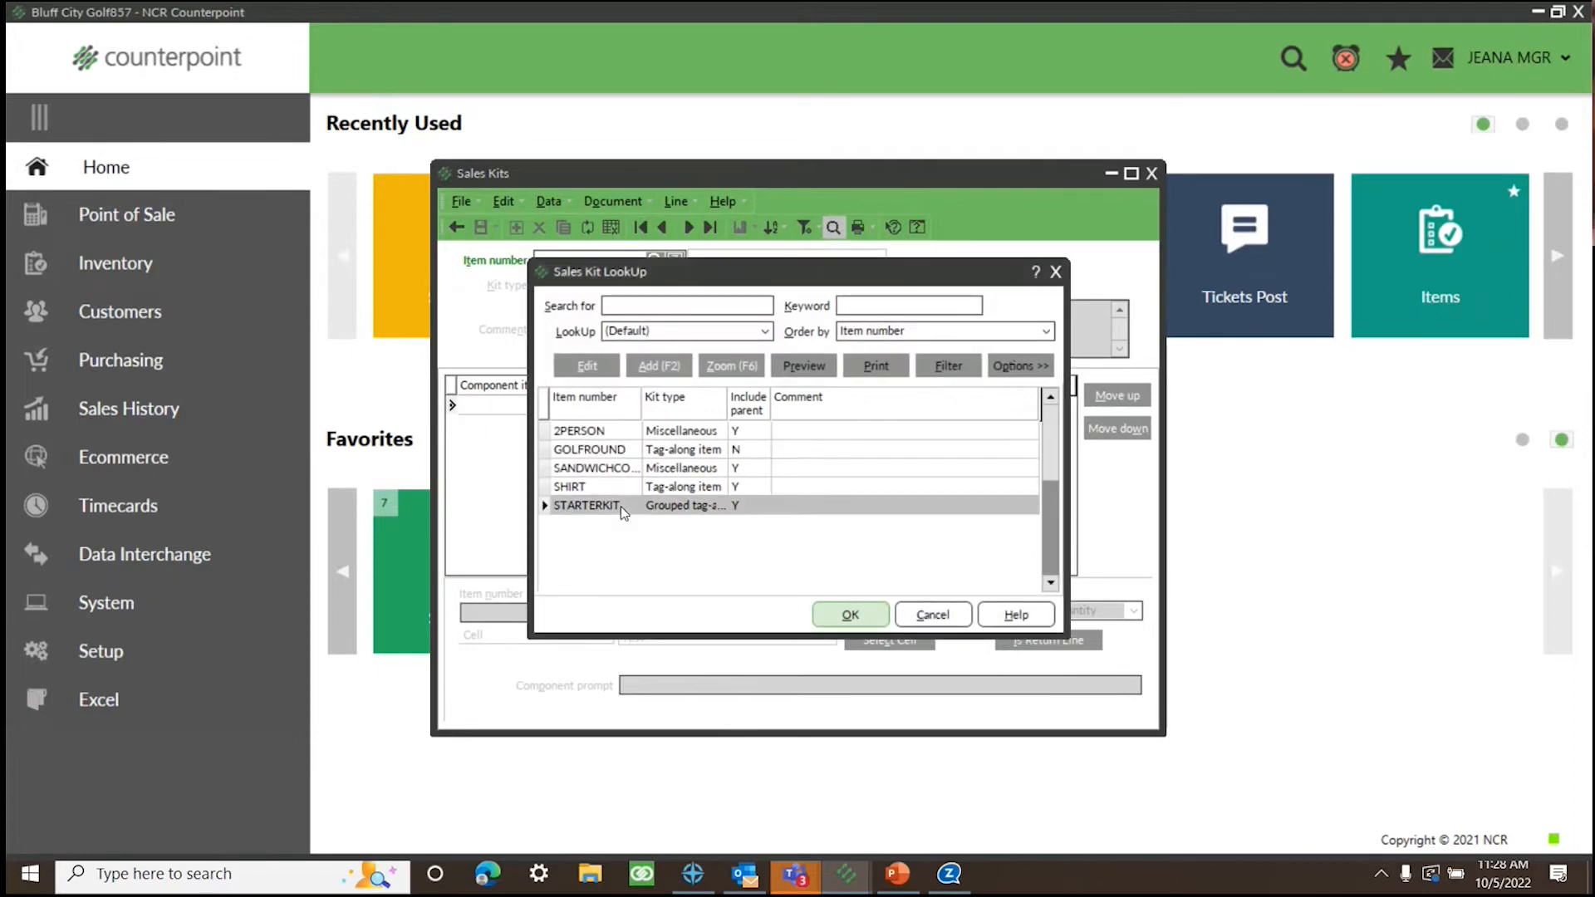
{"action": "left_click", "coordinate": [850, 615]}
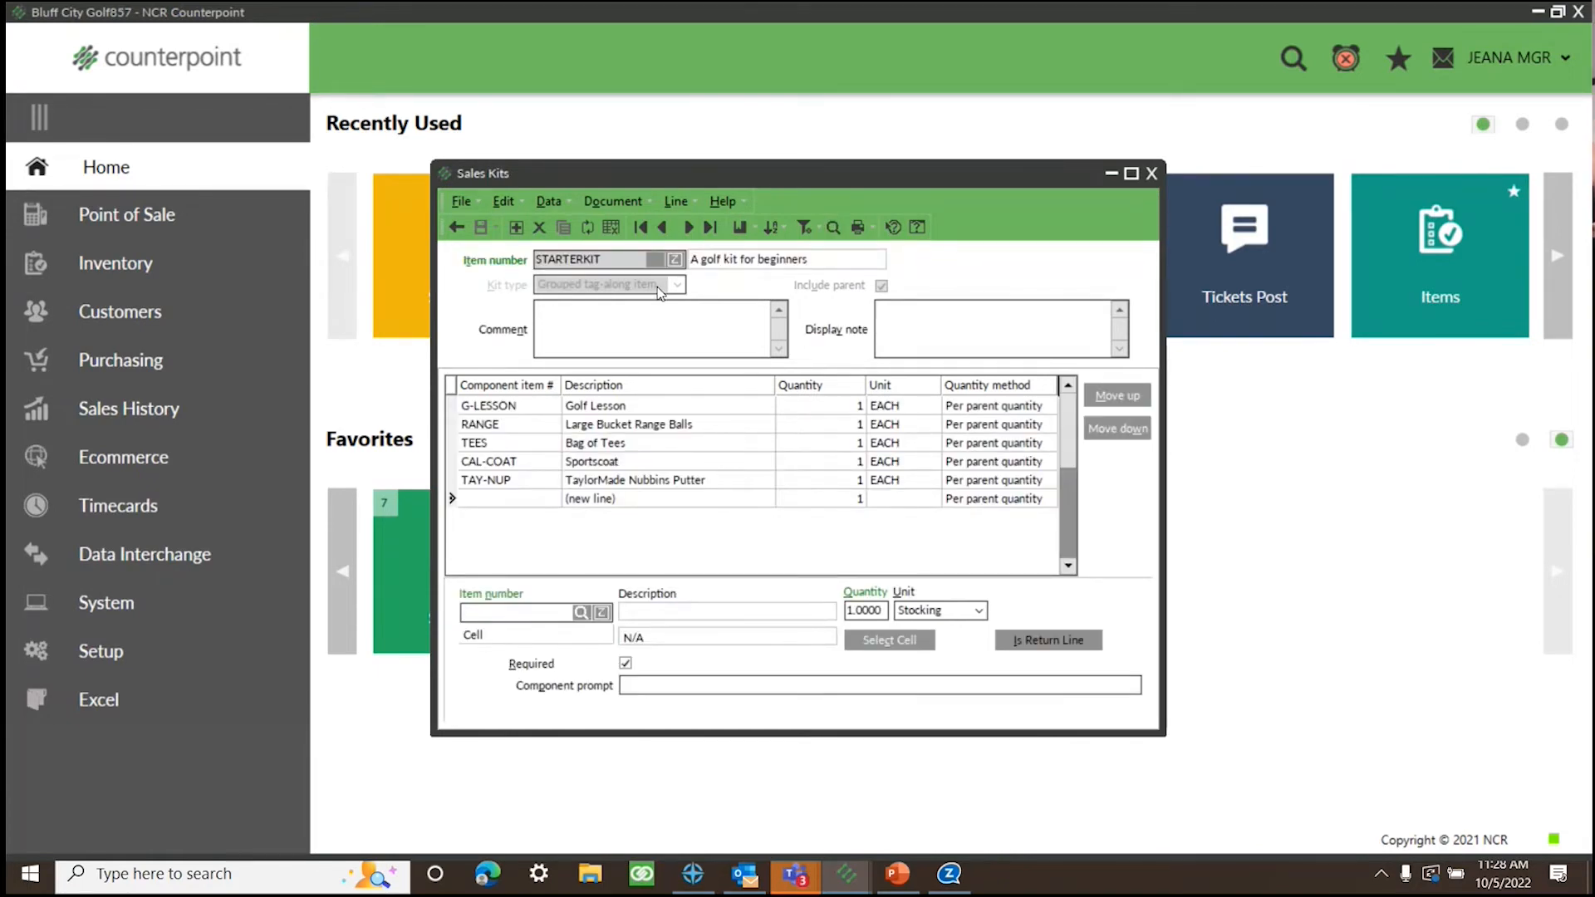
Examine the STARTERKIT kit's first component lines and the component prompt of the Golf Lesson
{"action": "left_click_drag", "start_coordinate": [604, 259], "coordinate": [525, 265]}
{"action": "left_click", "coordinate": [744, 404]}
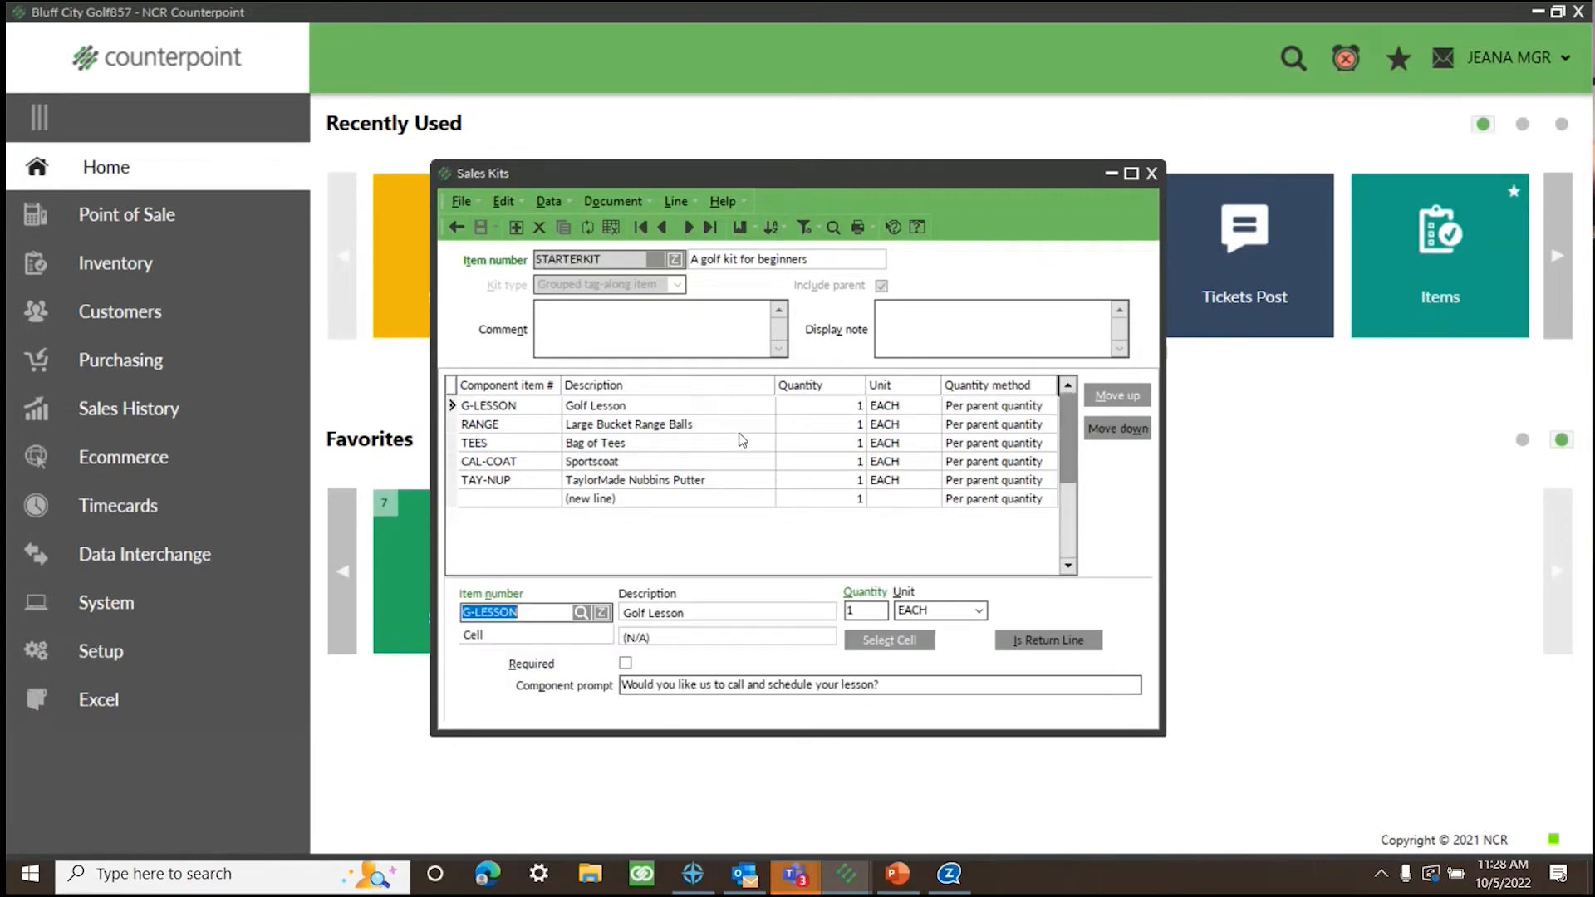
{"action": "left_click", "coordinate": [742, 426]}
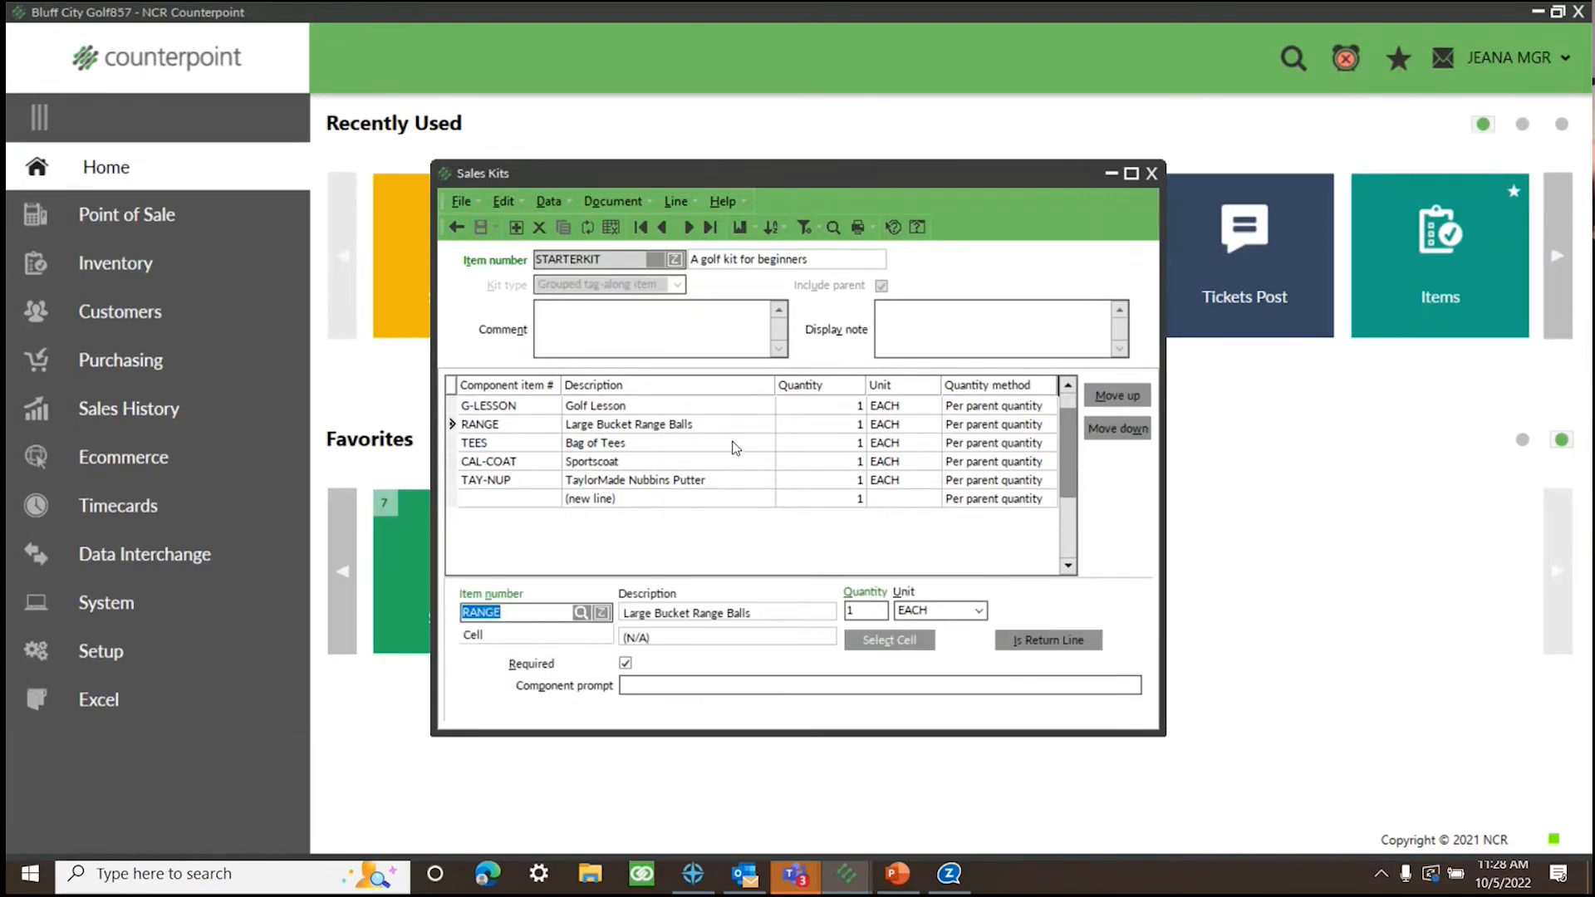
{"action": "left_click", "coordinate": [731, 444]}
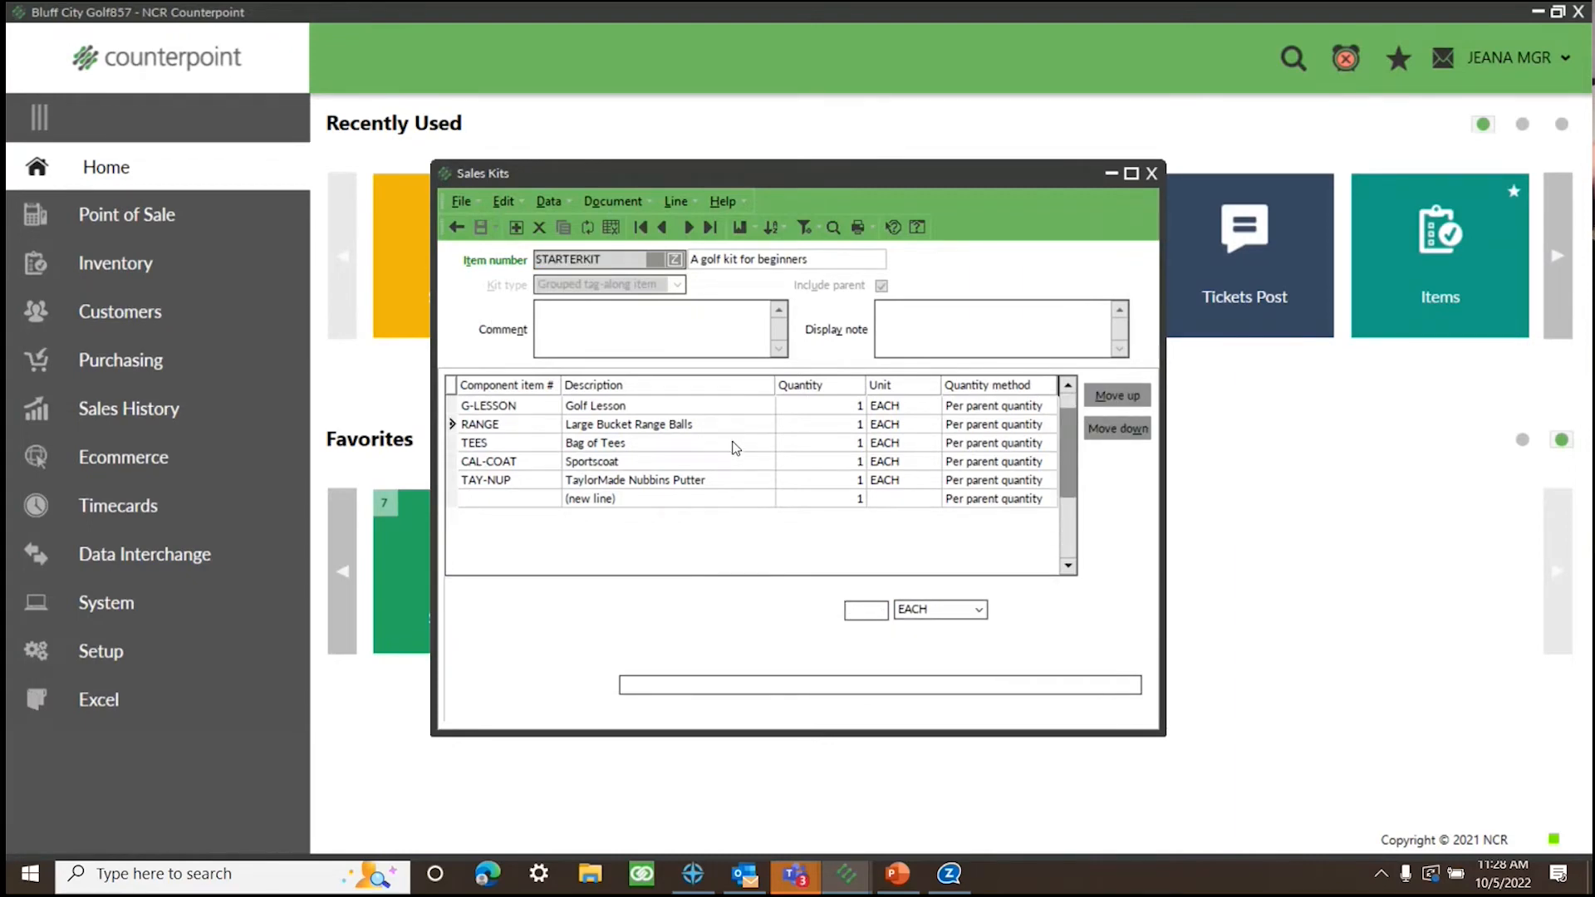
{"action": "left_click", "coordinate": [673, 410]}
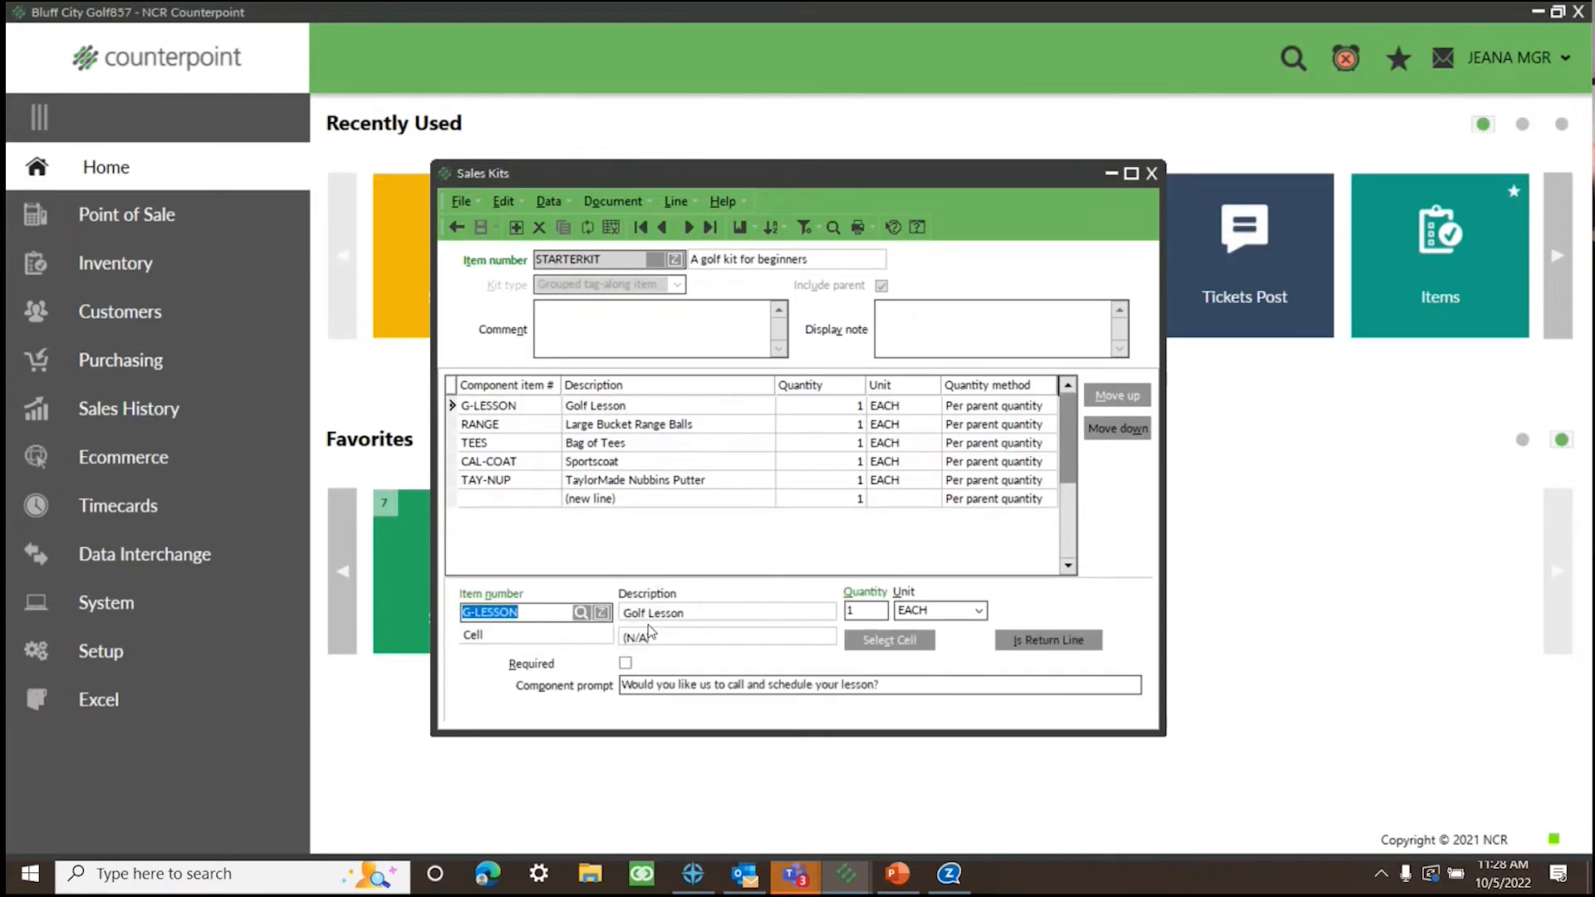
{"action": "left_click_drag", "start_coordinate": [638, 685], "coordinate": [739, 685]}
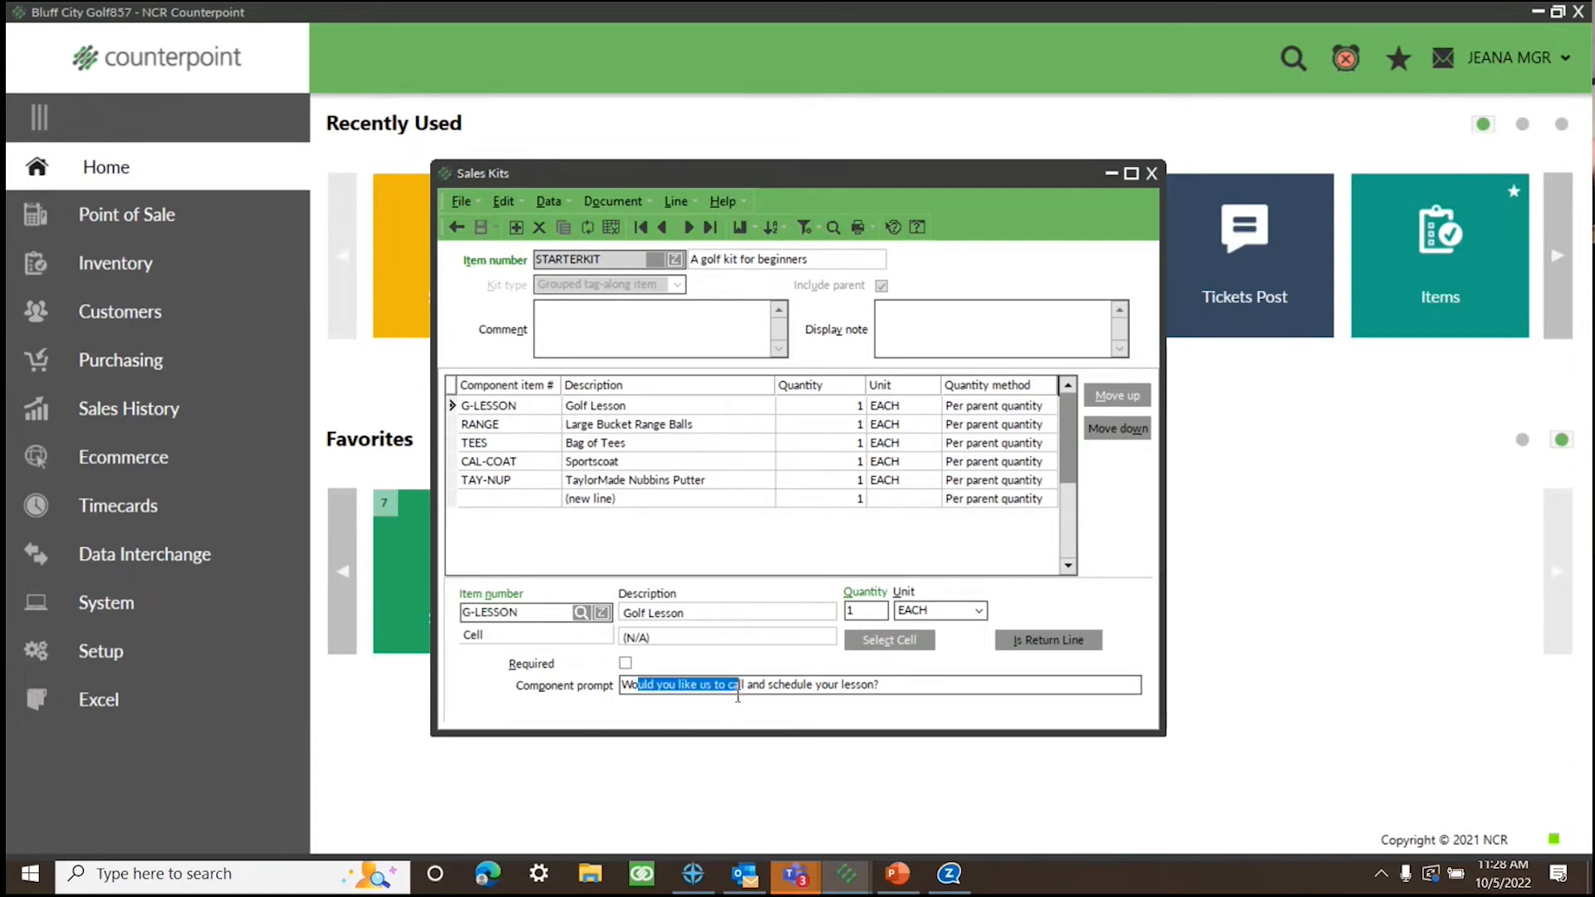
Check the Required option on the Golf Lesson, range balls, tees, sportscoat and putter components of the kit
{"action": "left_click", "coordinate": [626, 663]}
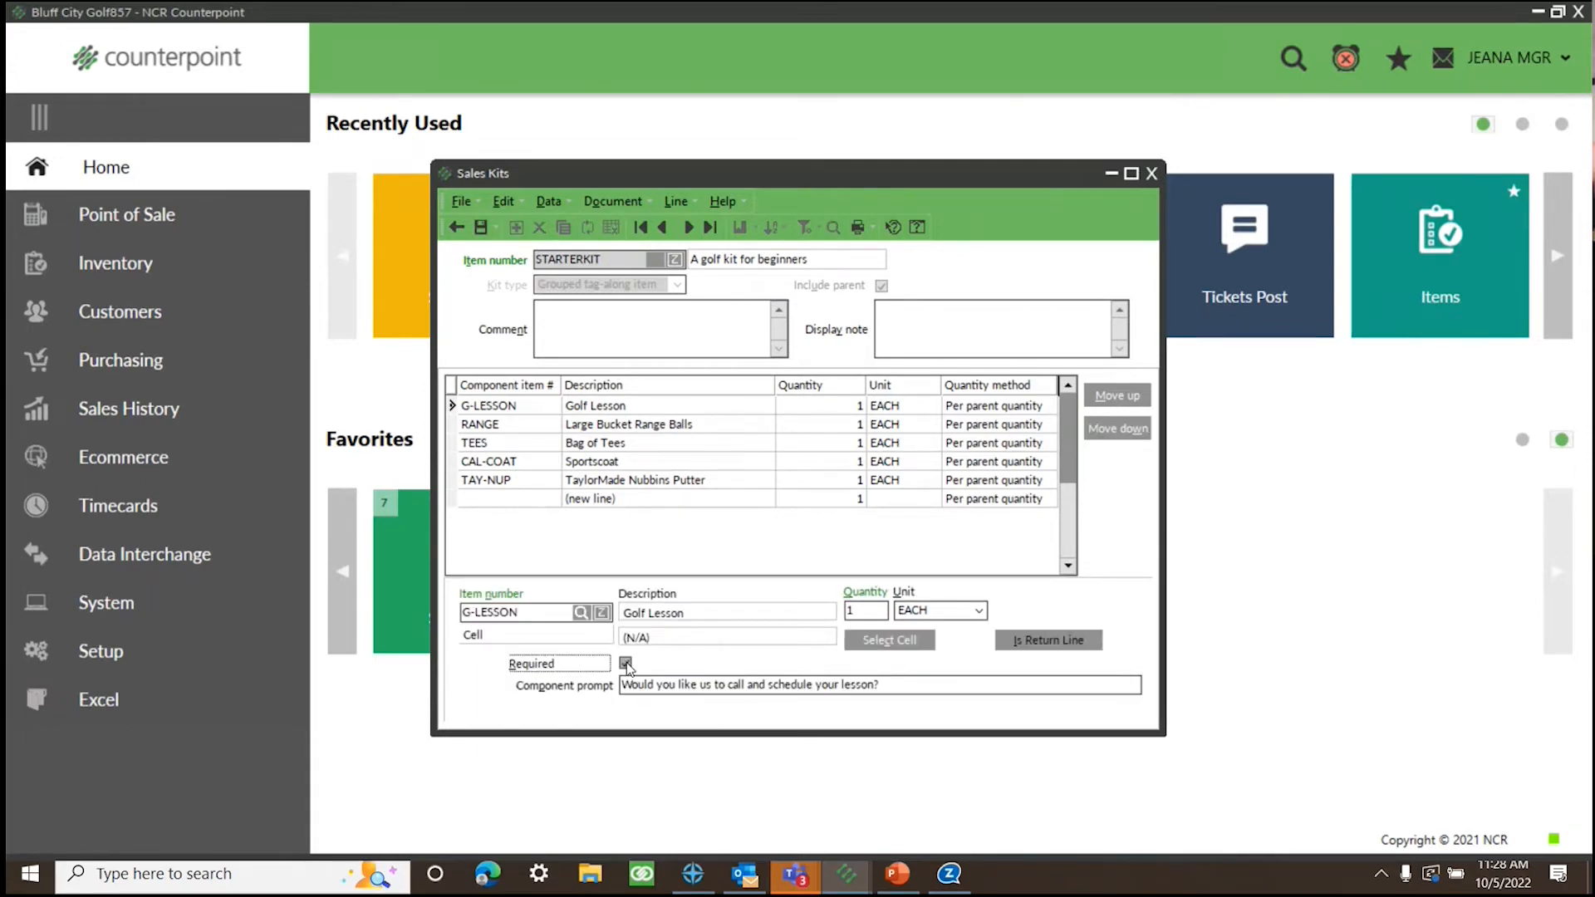
{"action": "left_click", "coordinate": [626, 663]}
{"action": "left_click", "coordinate": [610, 424]}
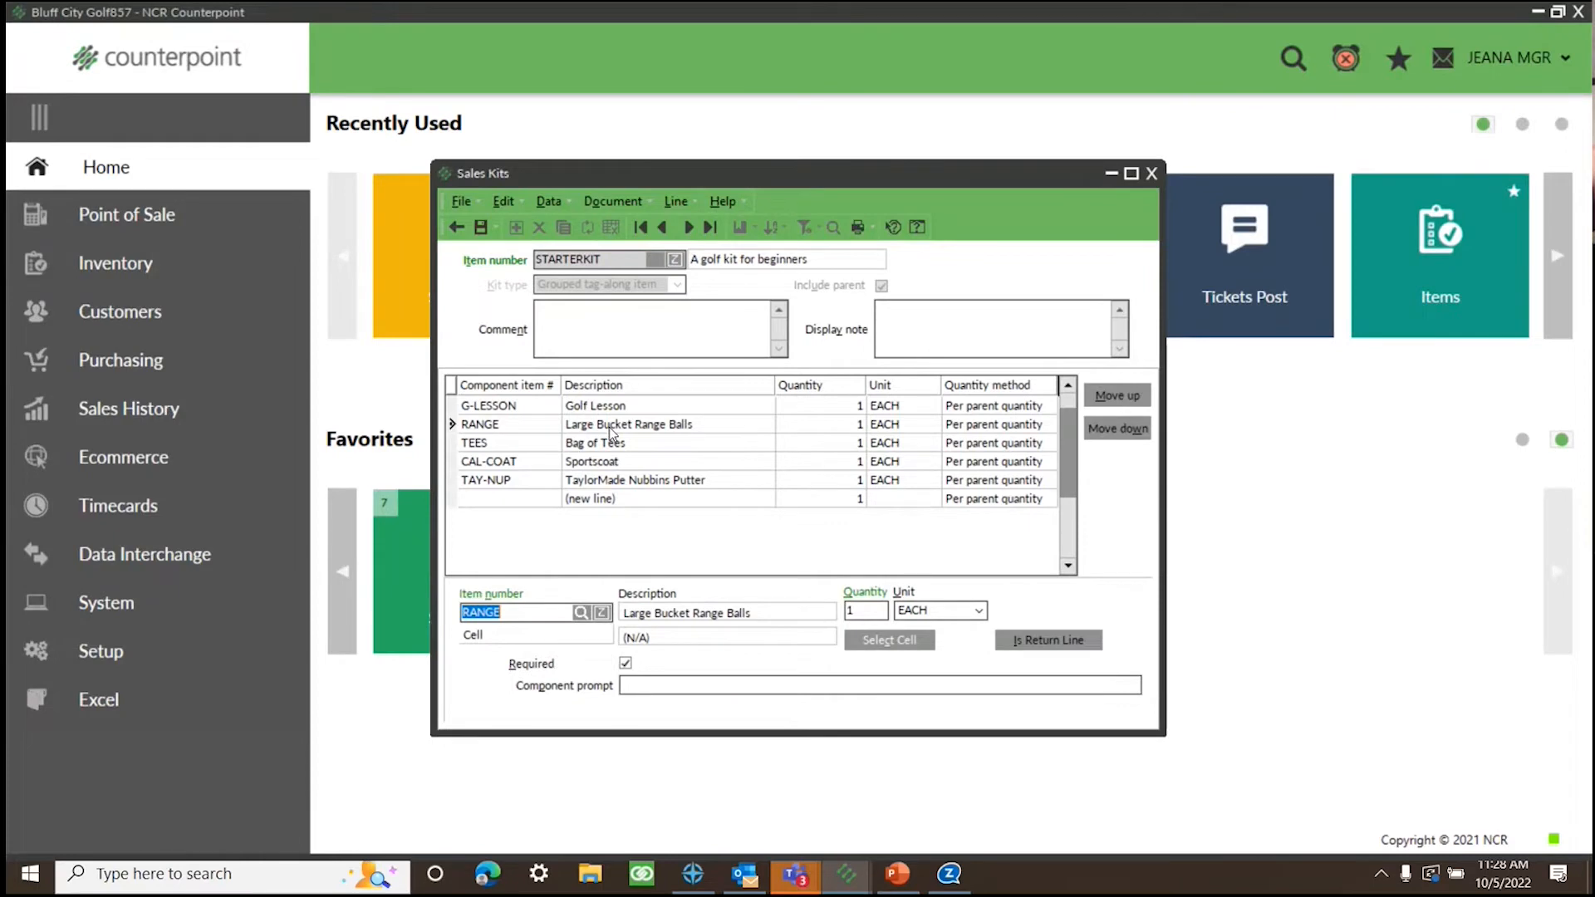
{"action": "left_click", "coordinate": [625, 663]}
{"action": "left_click", "coordinate": [653, 443]}
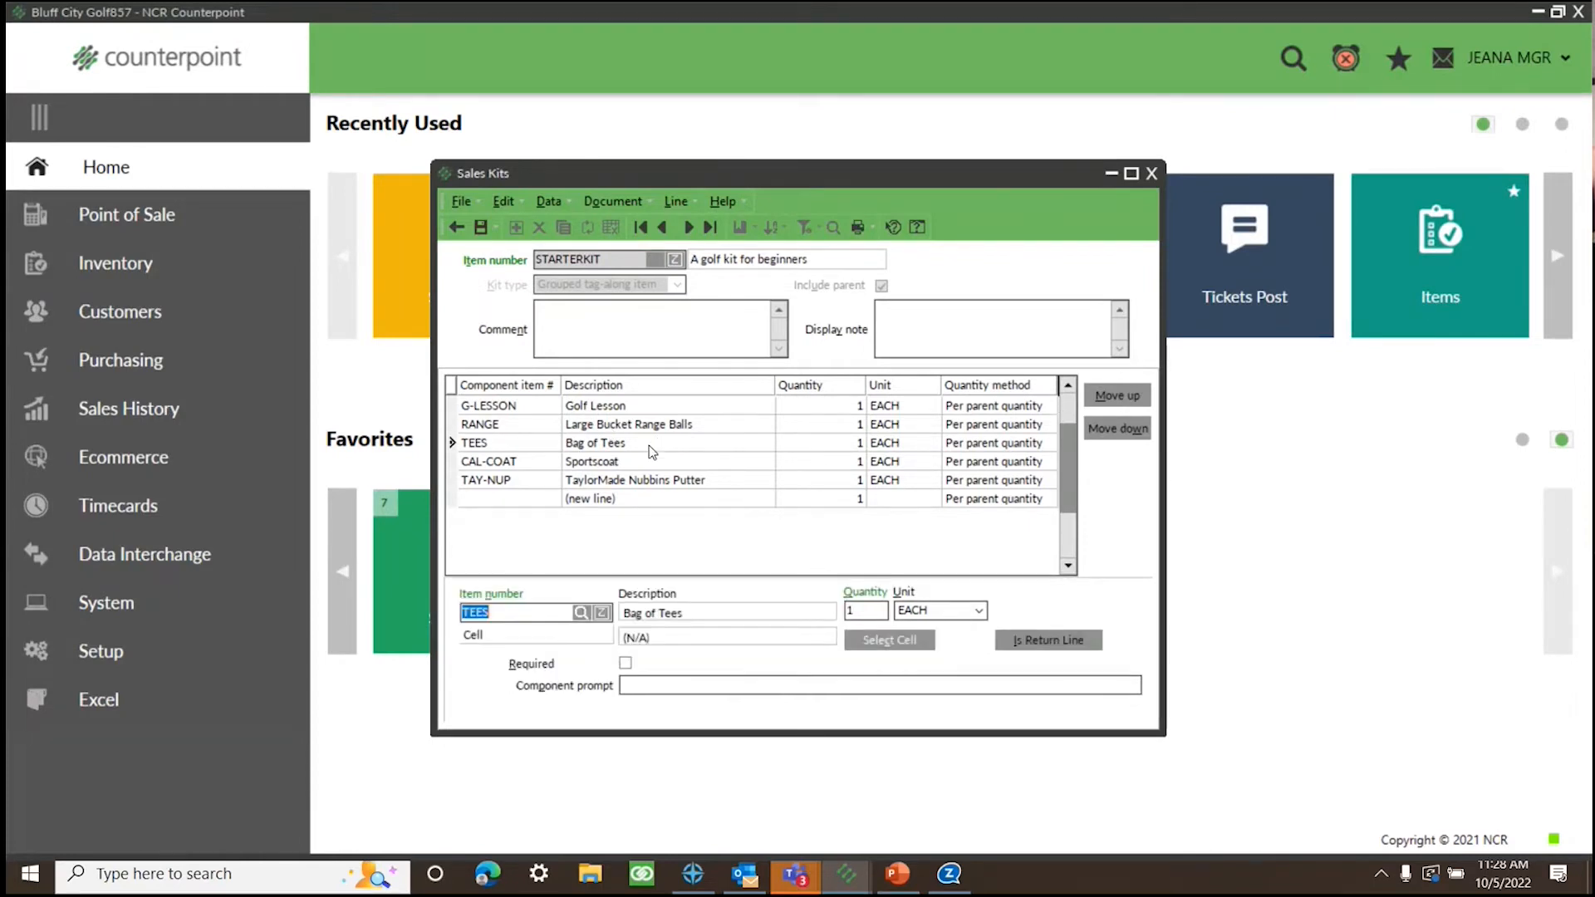
{"action": "left_click", "coordinate": [637, 462]}
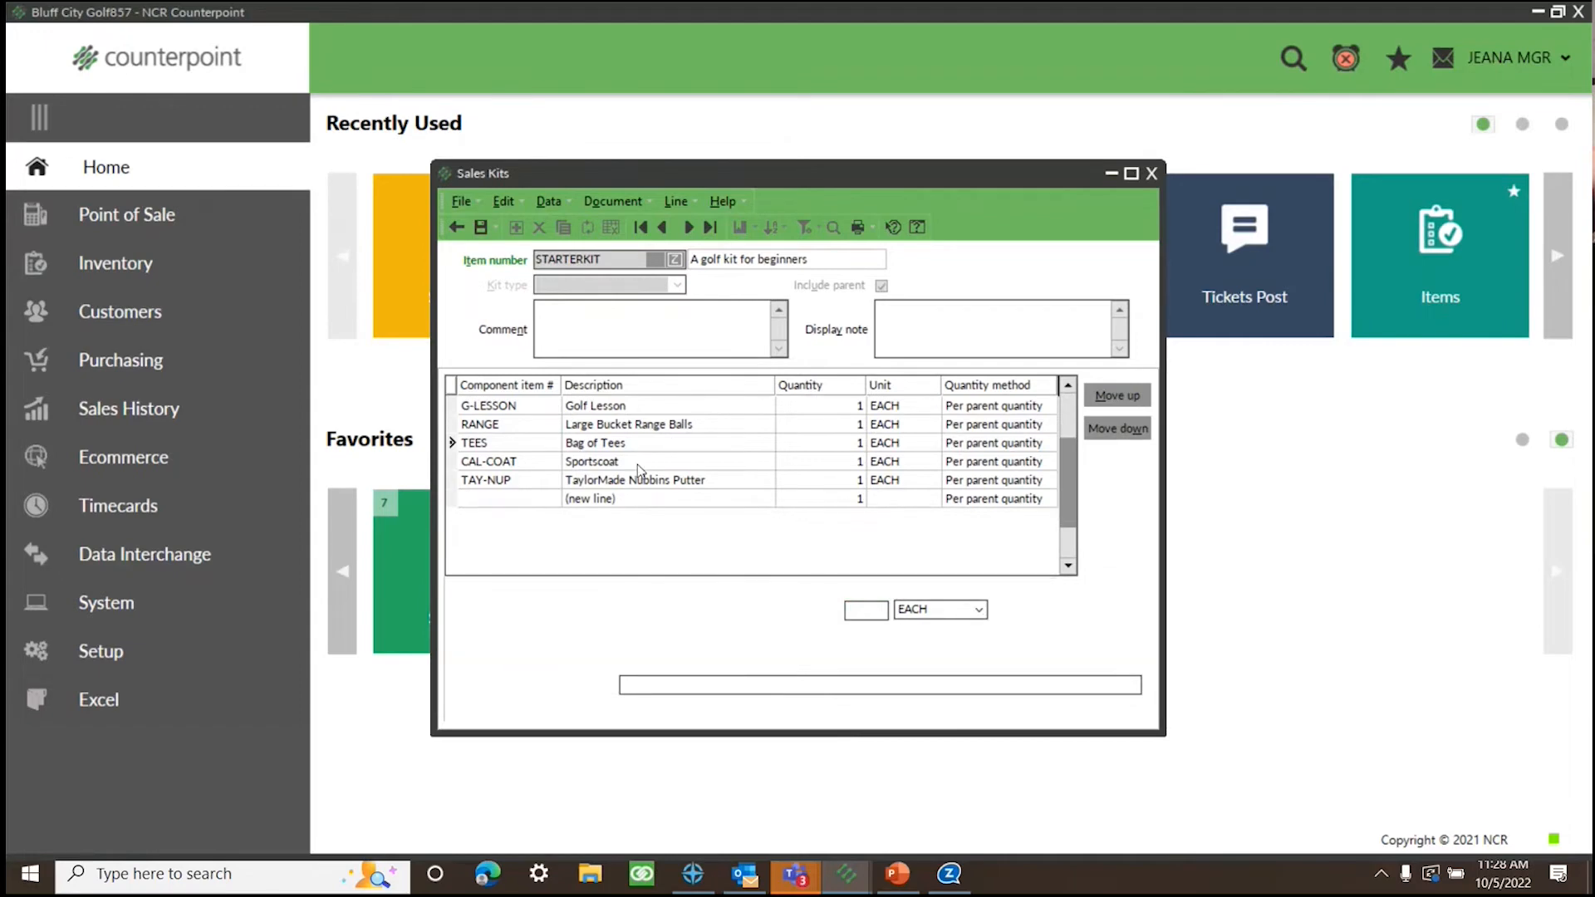
{"action": "left_click", "coordinate": [724, 484]}
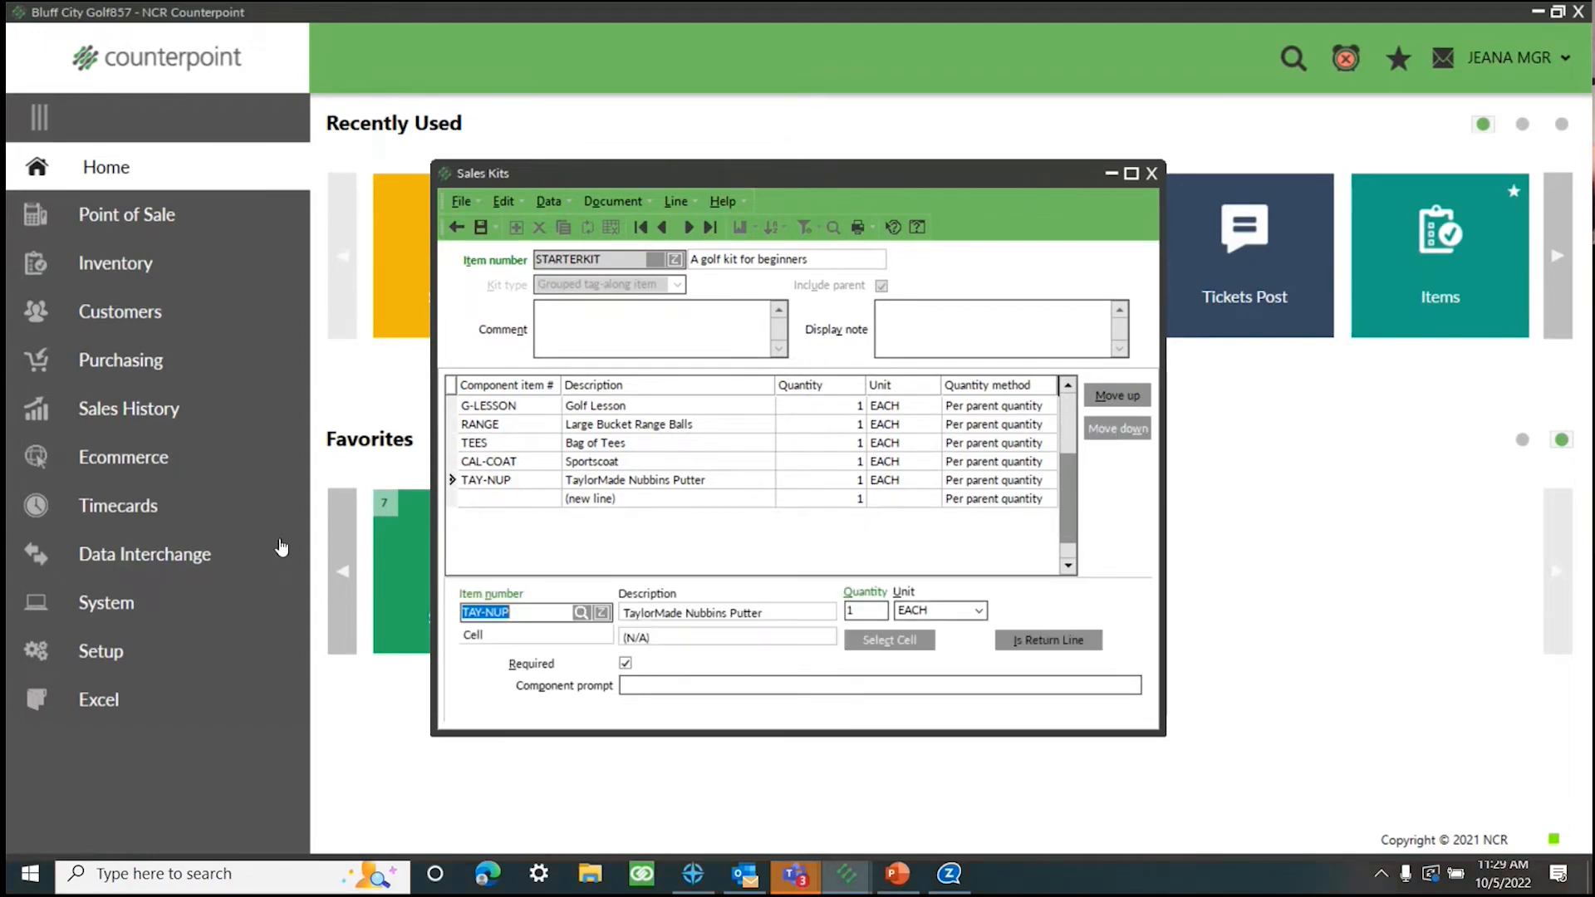
Save the STARTERKIT kit and close Sales Kits
{"action": "left_click", "coordinate": [482, 228]}
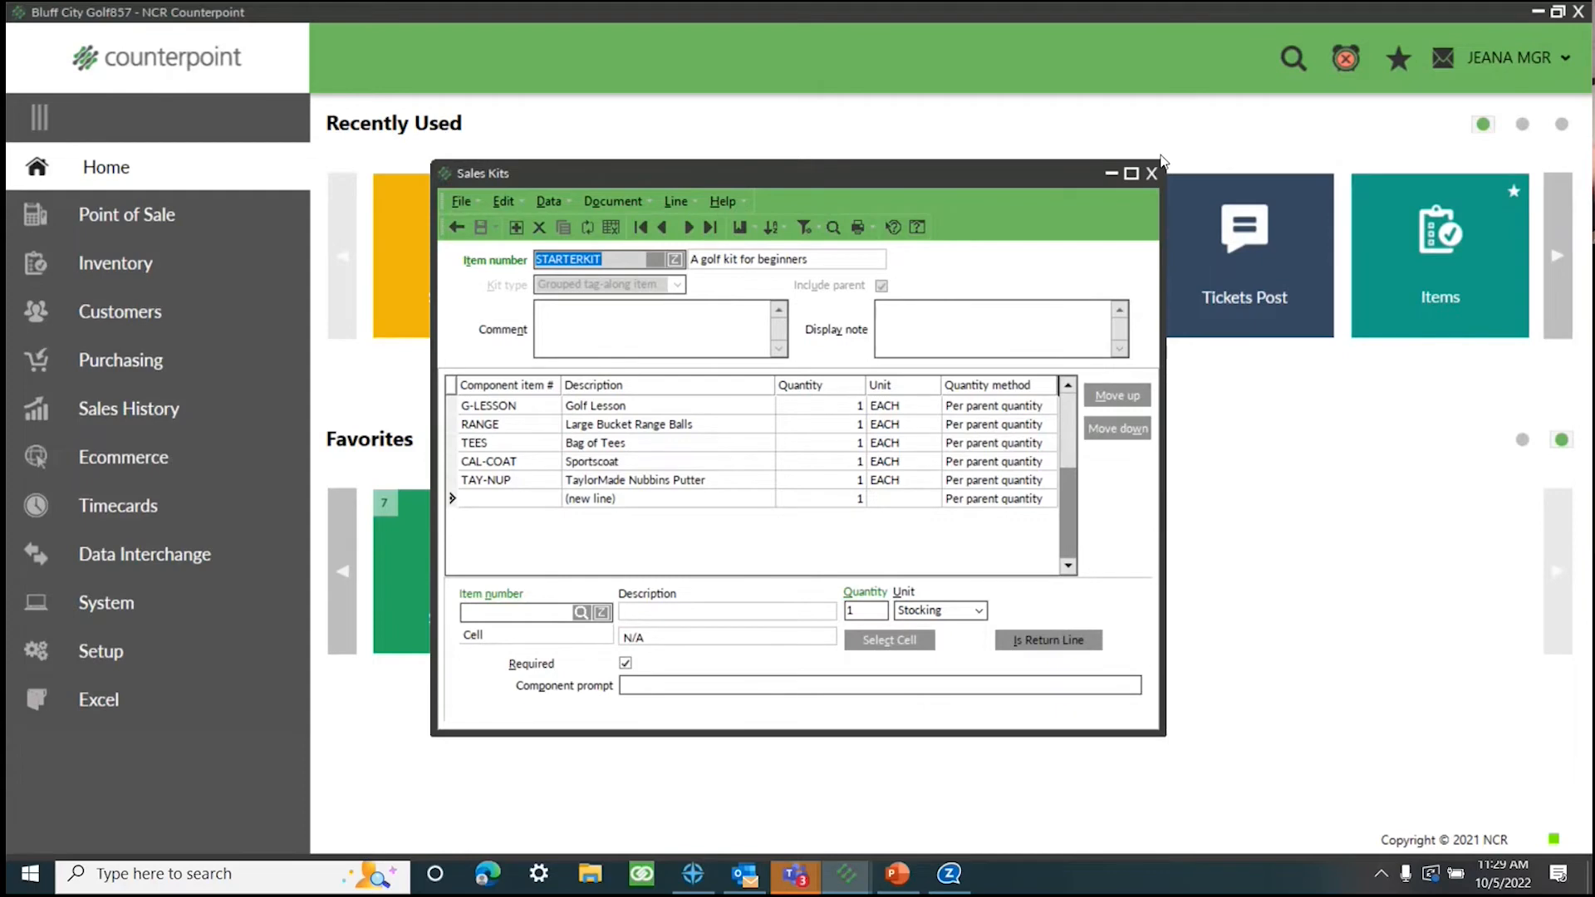
{"action": "left_click_drag", "start_coordinate": [1162, 159], "coordinate": [1157, 160]}
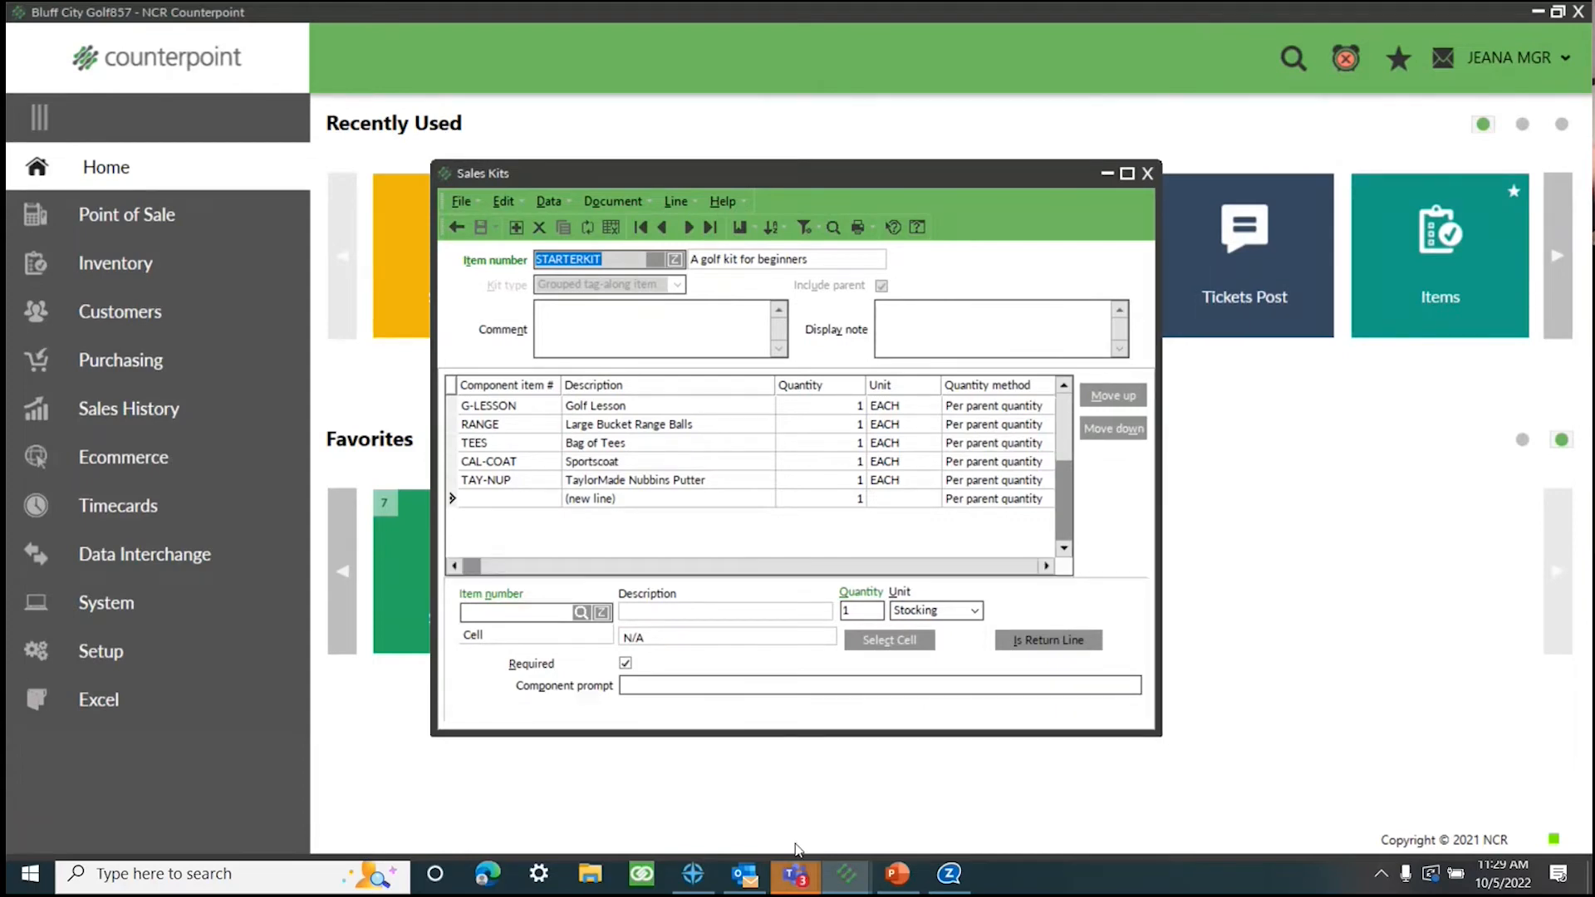
{"action": "left_click", "coordinate": [1147, 173]}
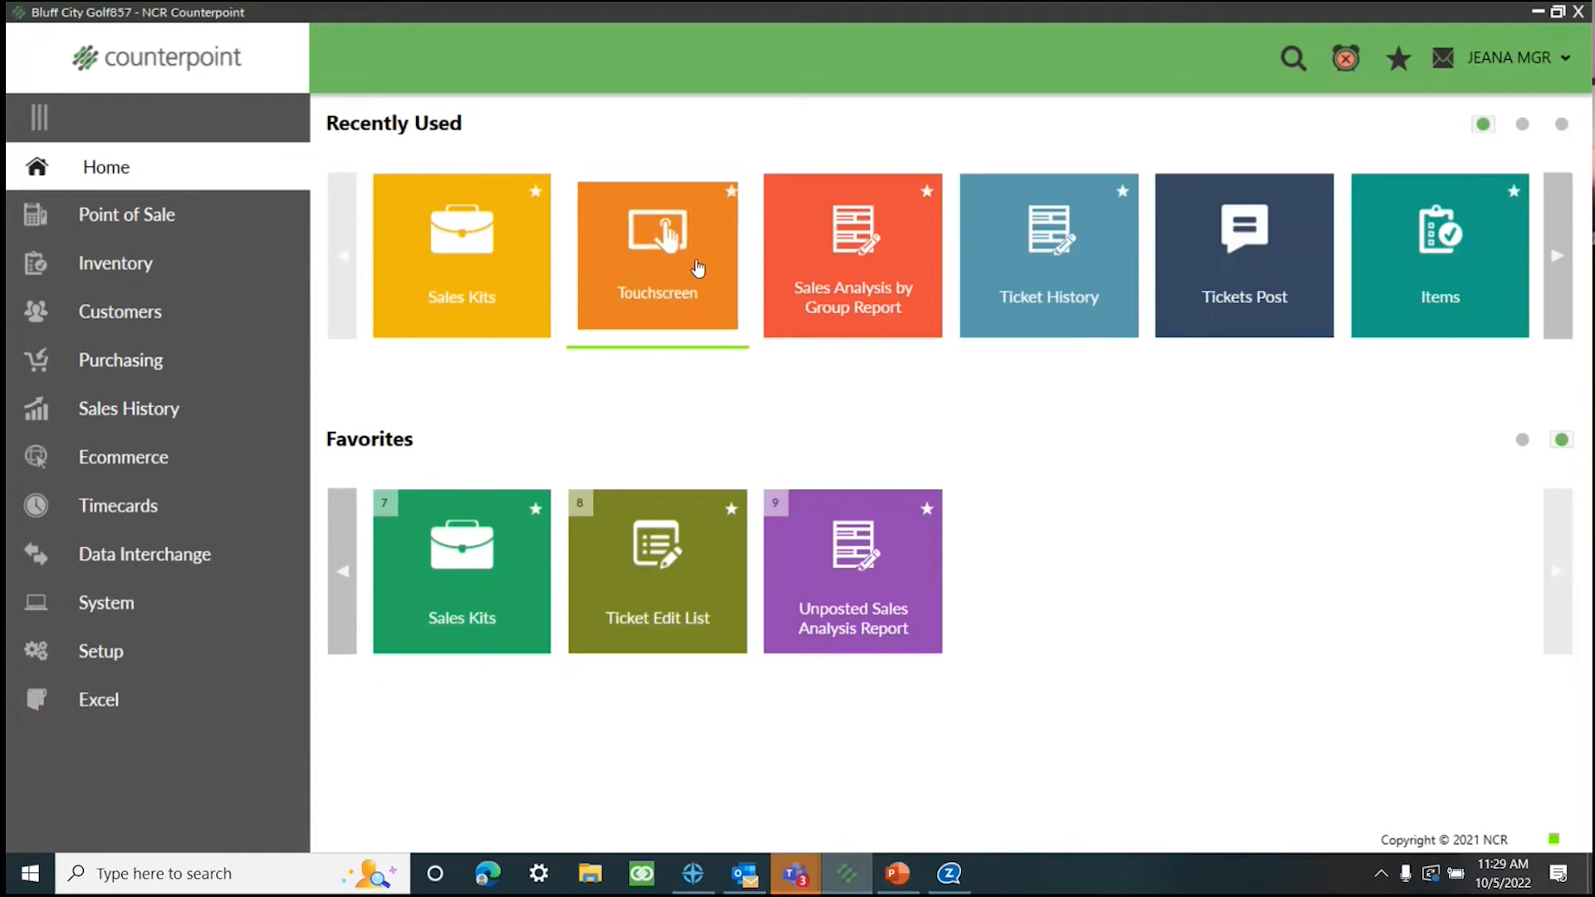
Log in to touchscreen ticket entry for Main Store, station 1, drawer 1A, with the account password
{"action": "left_click", "coordinate": [690, 295]}
{"action": "left_click", "coordinate": [770, 381]}
{"action": "type", "text": "********"}
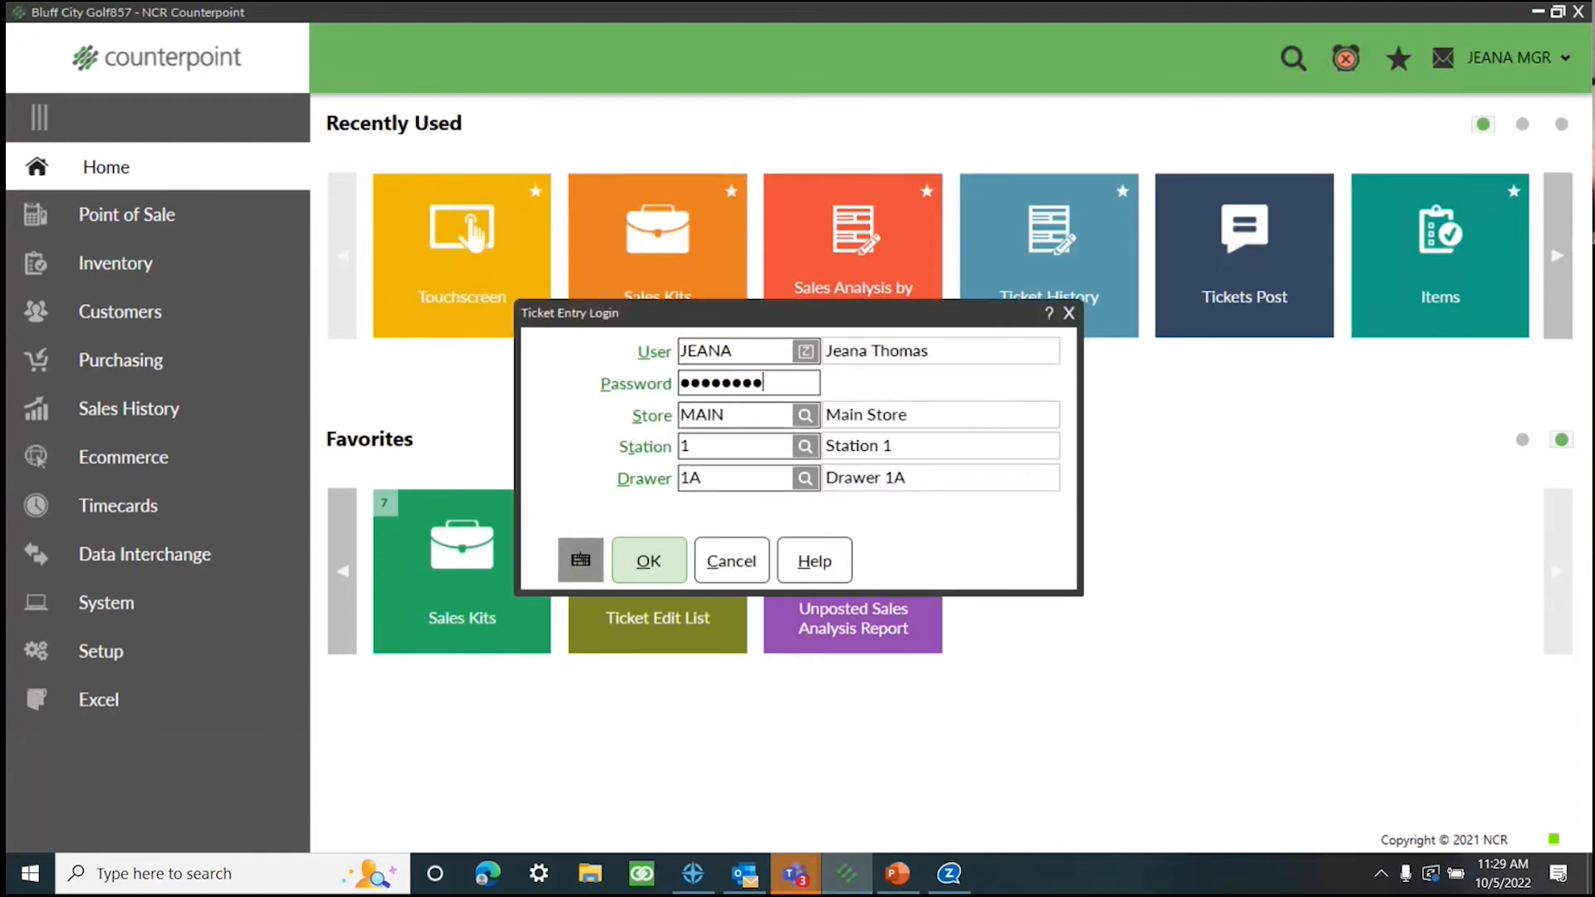
{"action": "key", "text": "Return"}
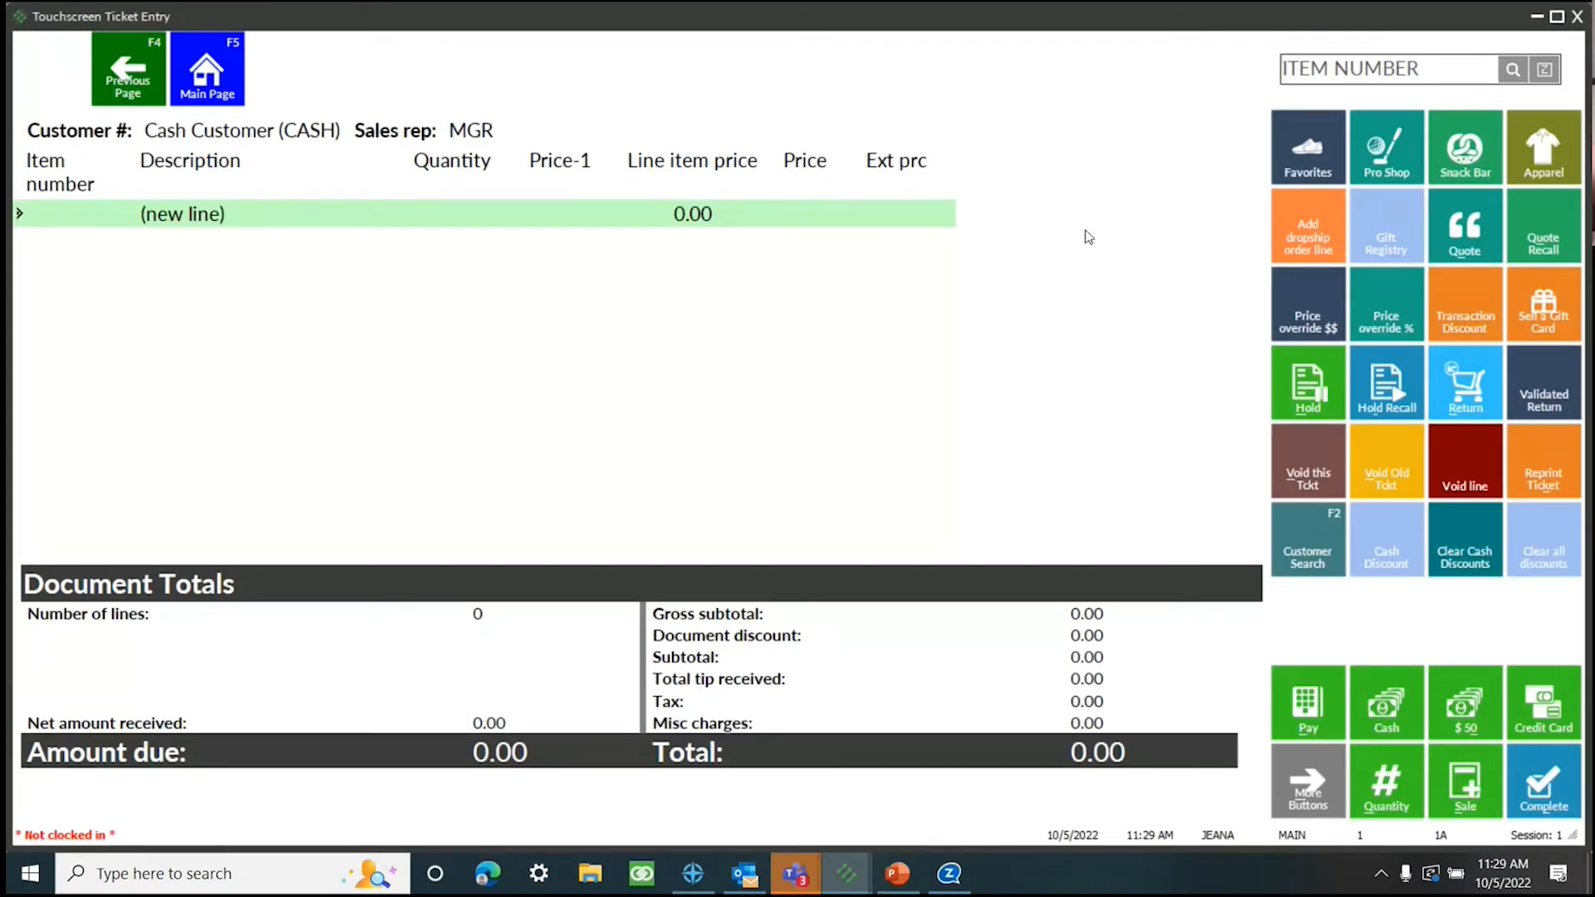
Add STARTERKIT to the ticket, accepting the call to schedule the lesson and choosing Navy for the sportscoat
{"action": "type", "text": "STARTERKIT"}
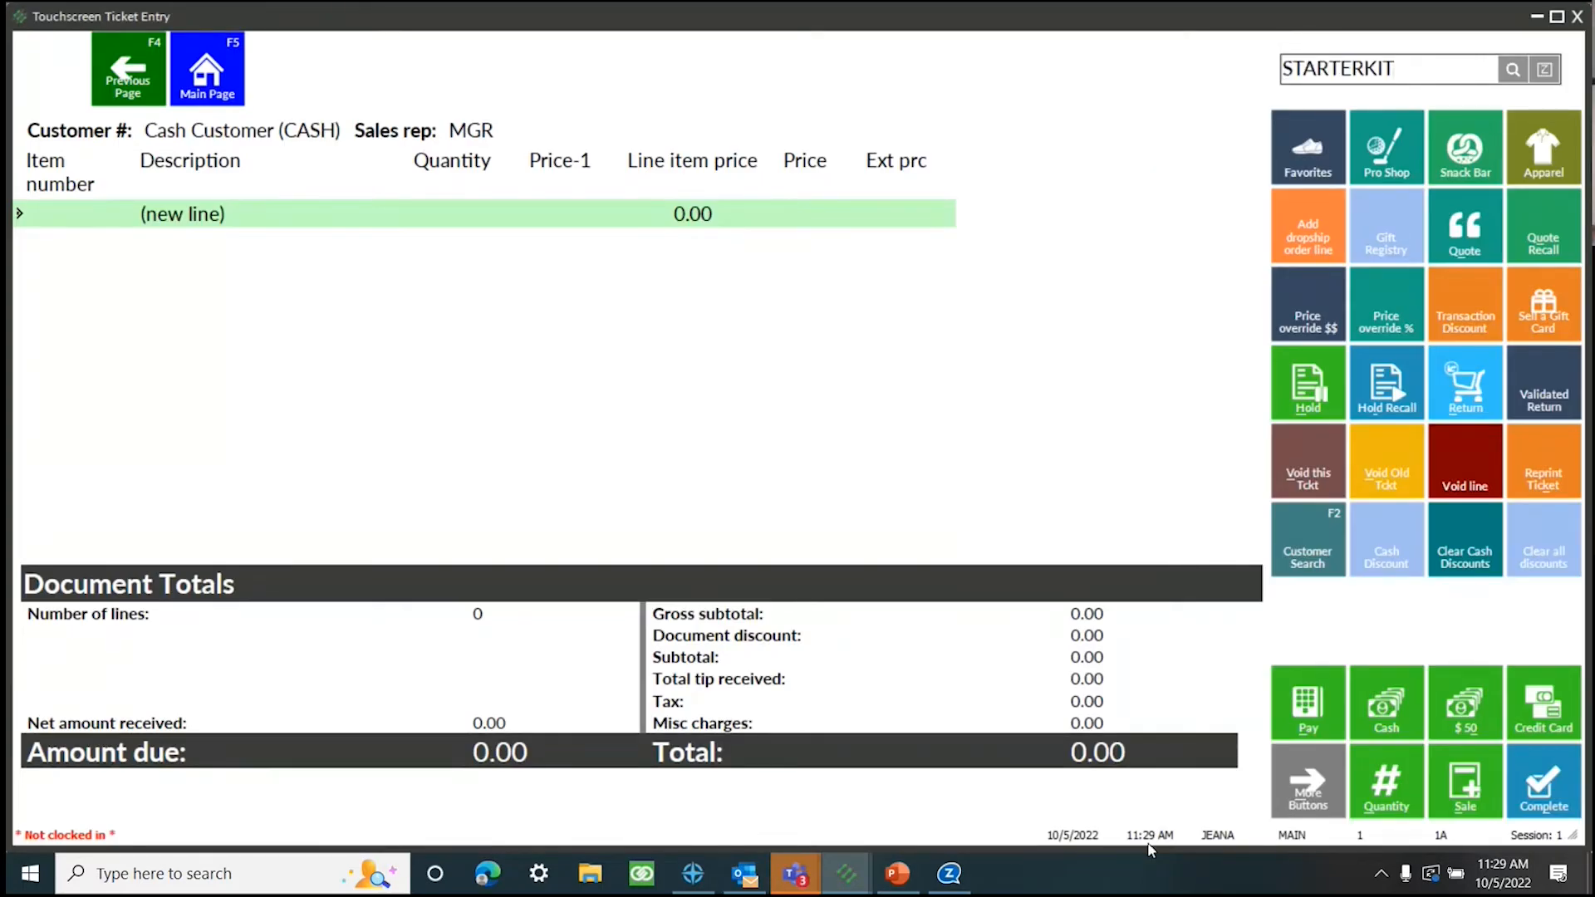
{"action": "key", "text": "Return"}
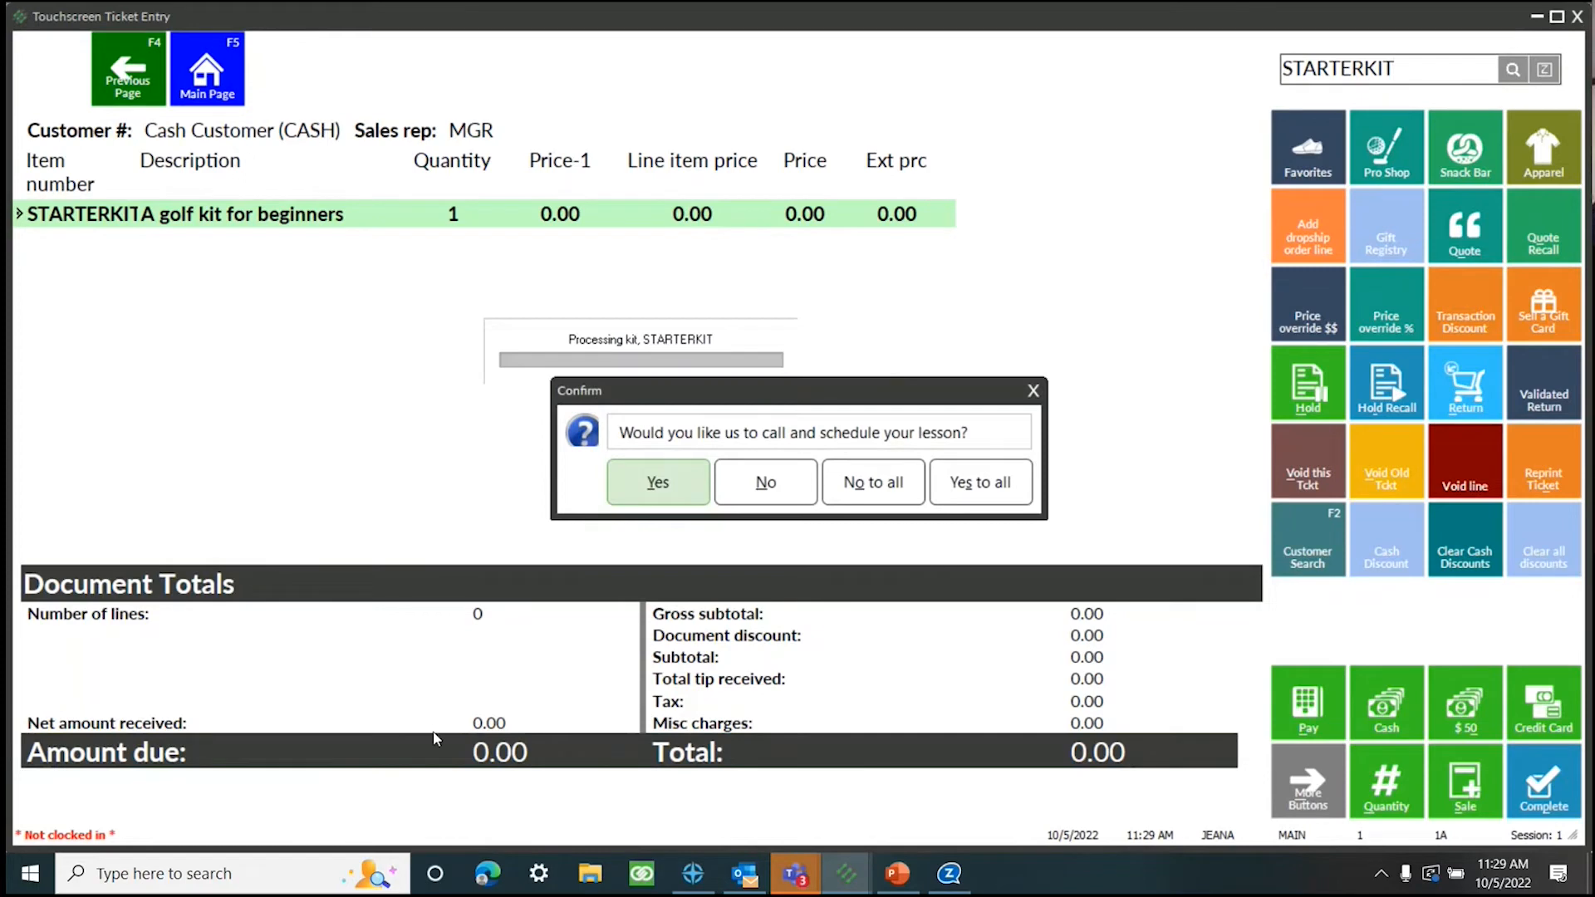
{"action": "left_click", "coordinate": [658, 491]}
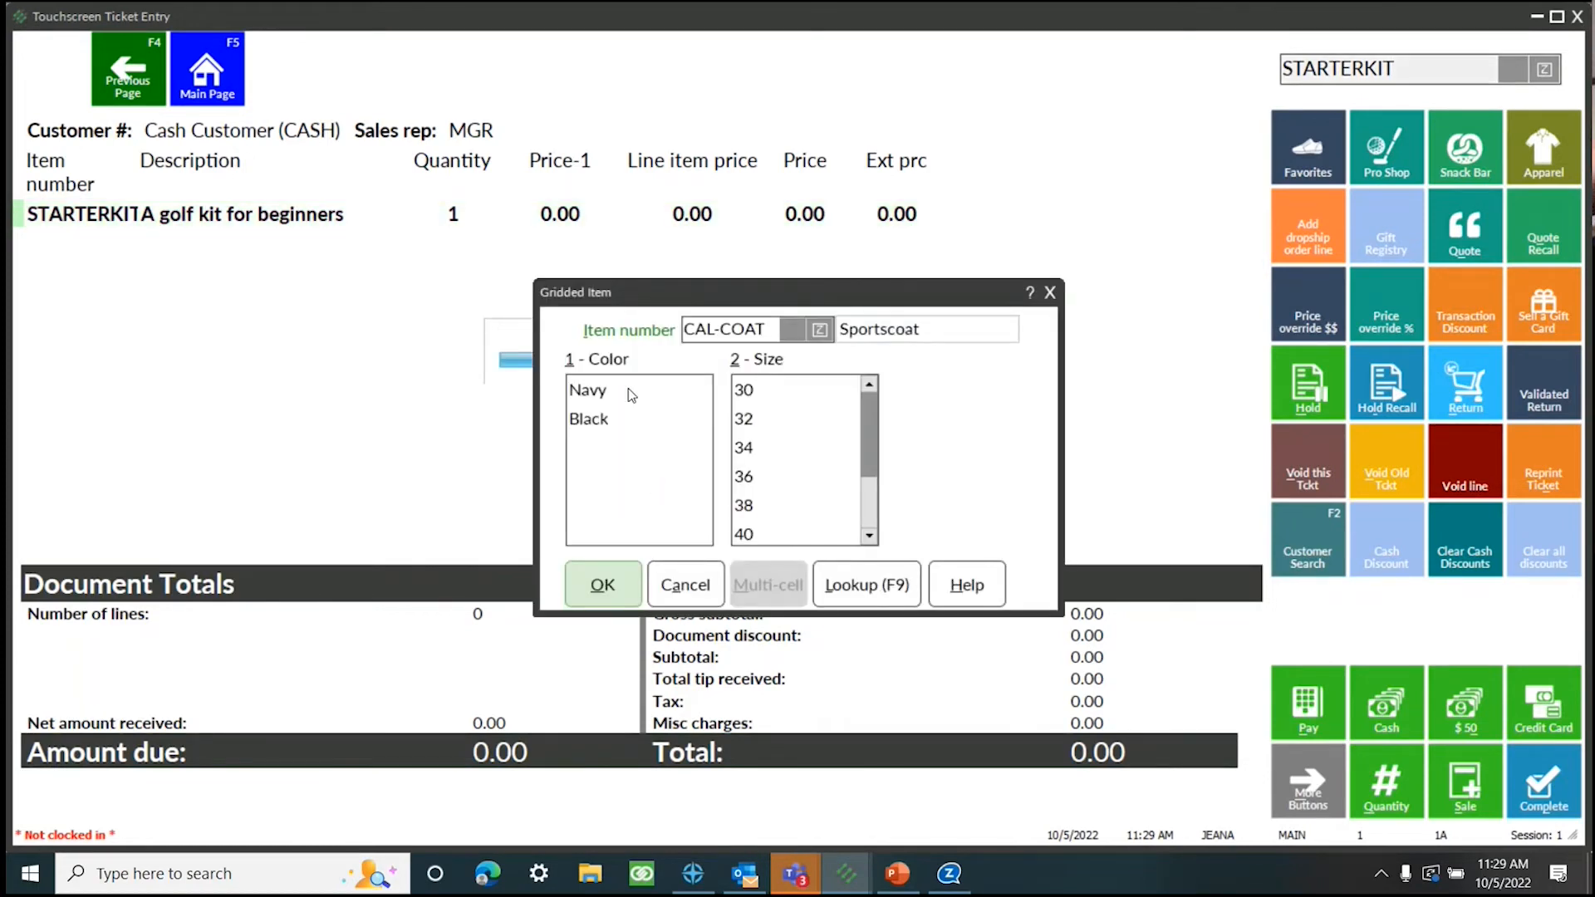
{"action": "left_click", "coordinate": [631, 395]}
{"action": "left_click", "coordinate": [617, 584]}
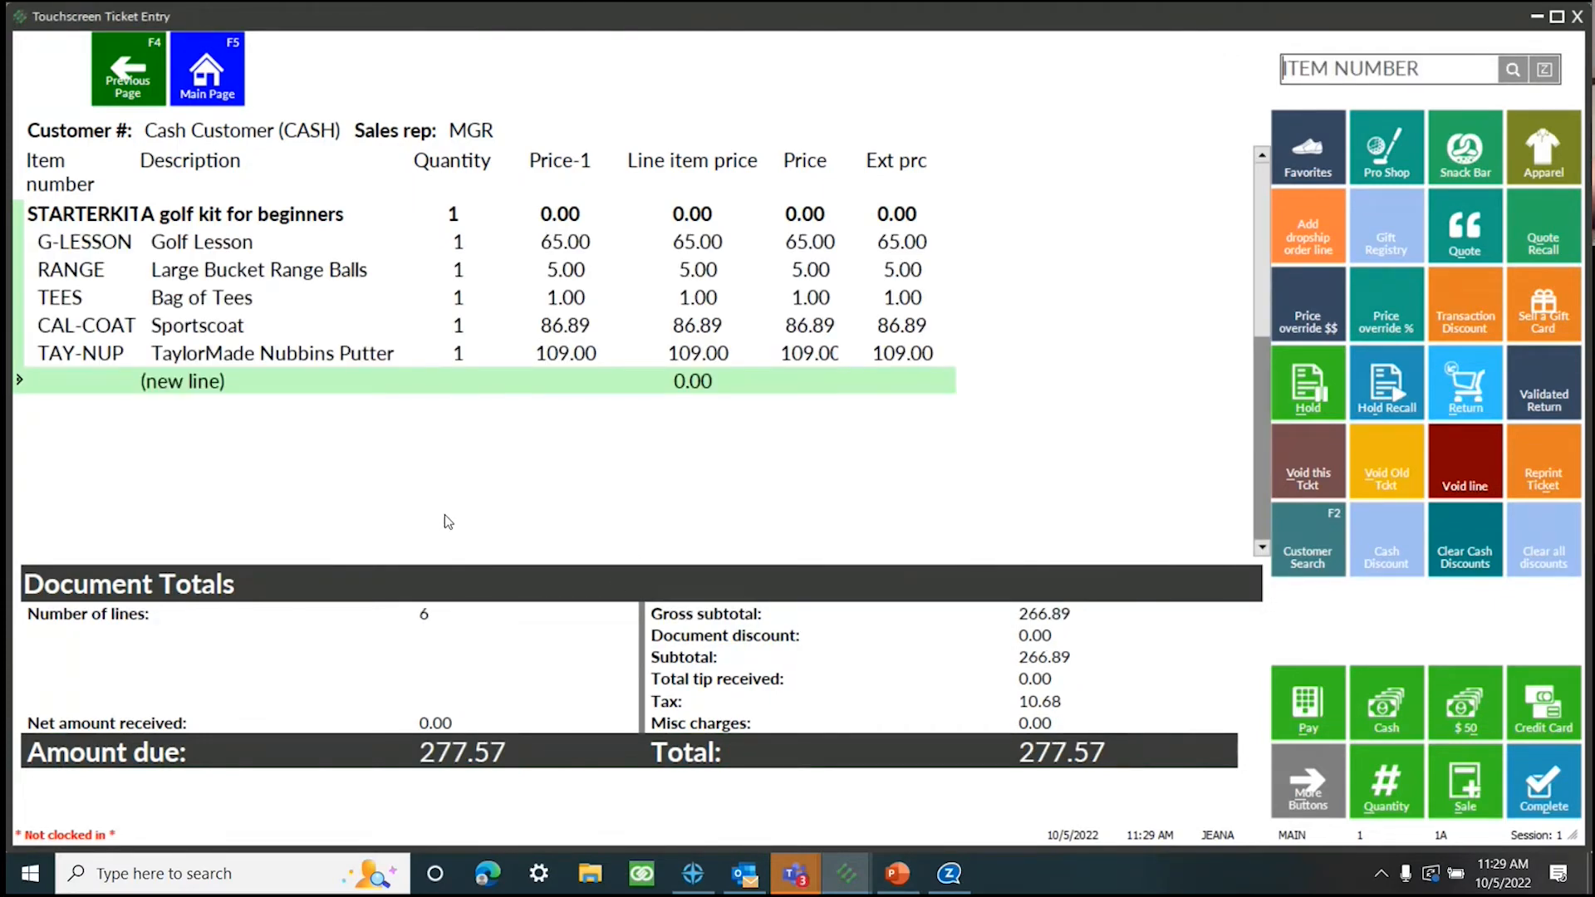
Void the kit's Bag of Tees line and its Large Bucket Range Balls line on the ticket
{"action": "left_click", "coordinate": [246, 304]}
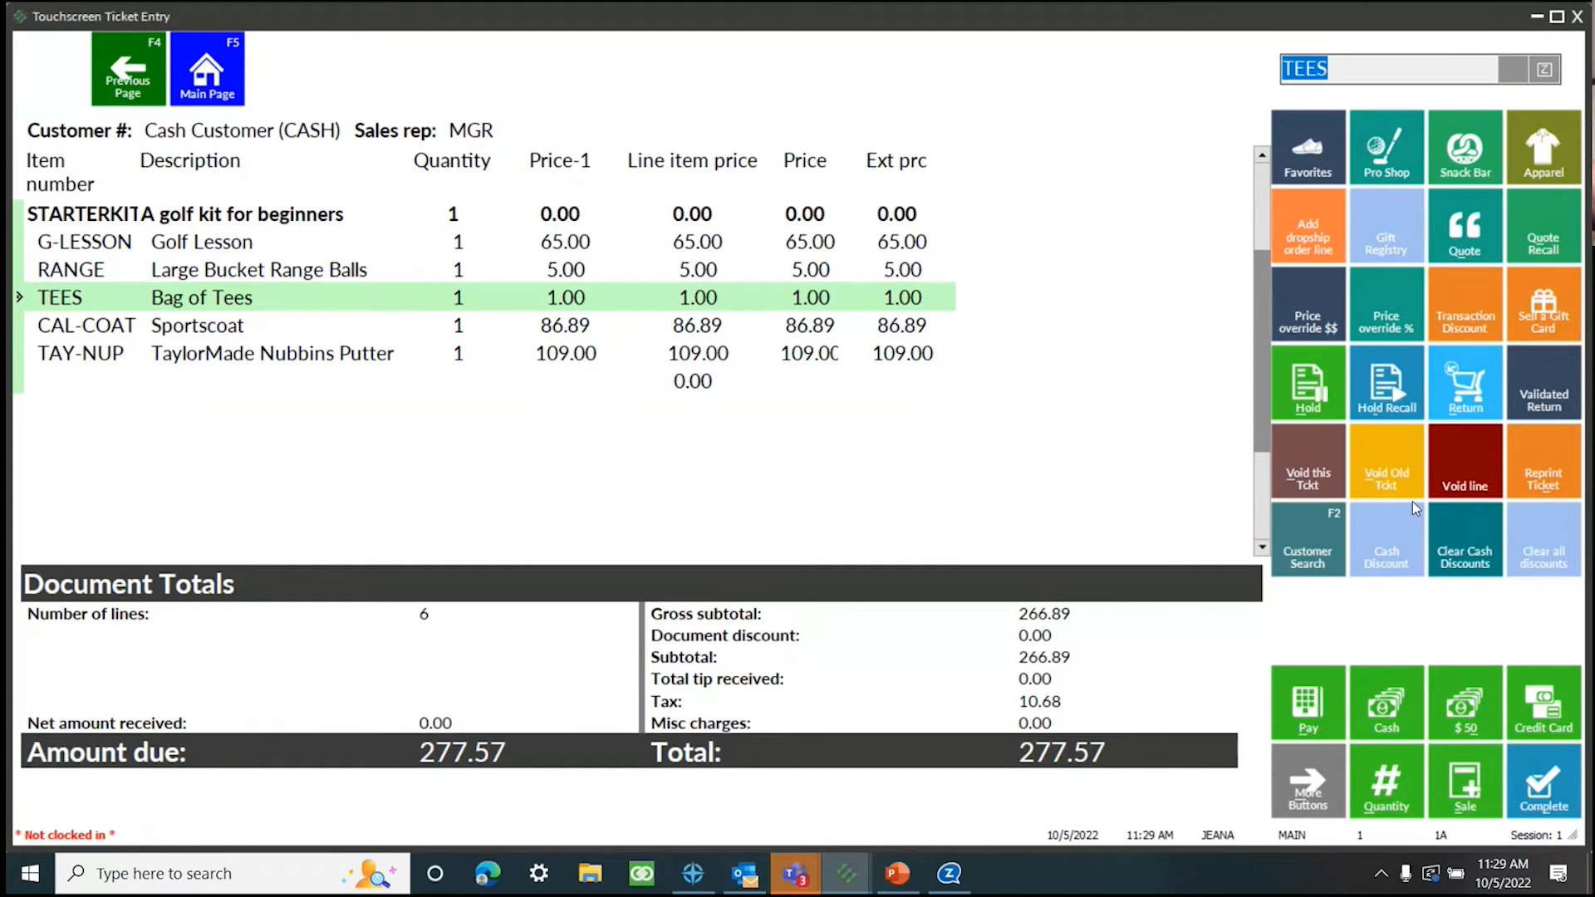
{"action": "left_click", "coordinate": [1458, 471]}
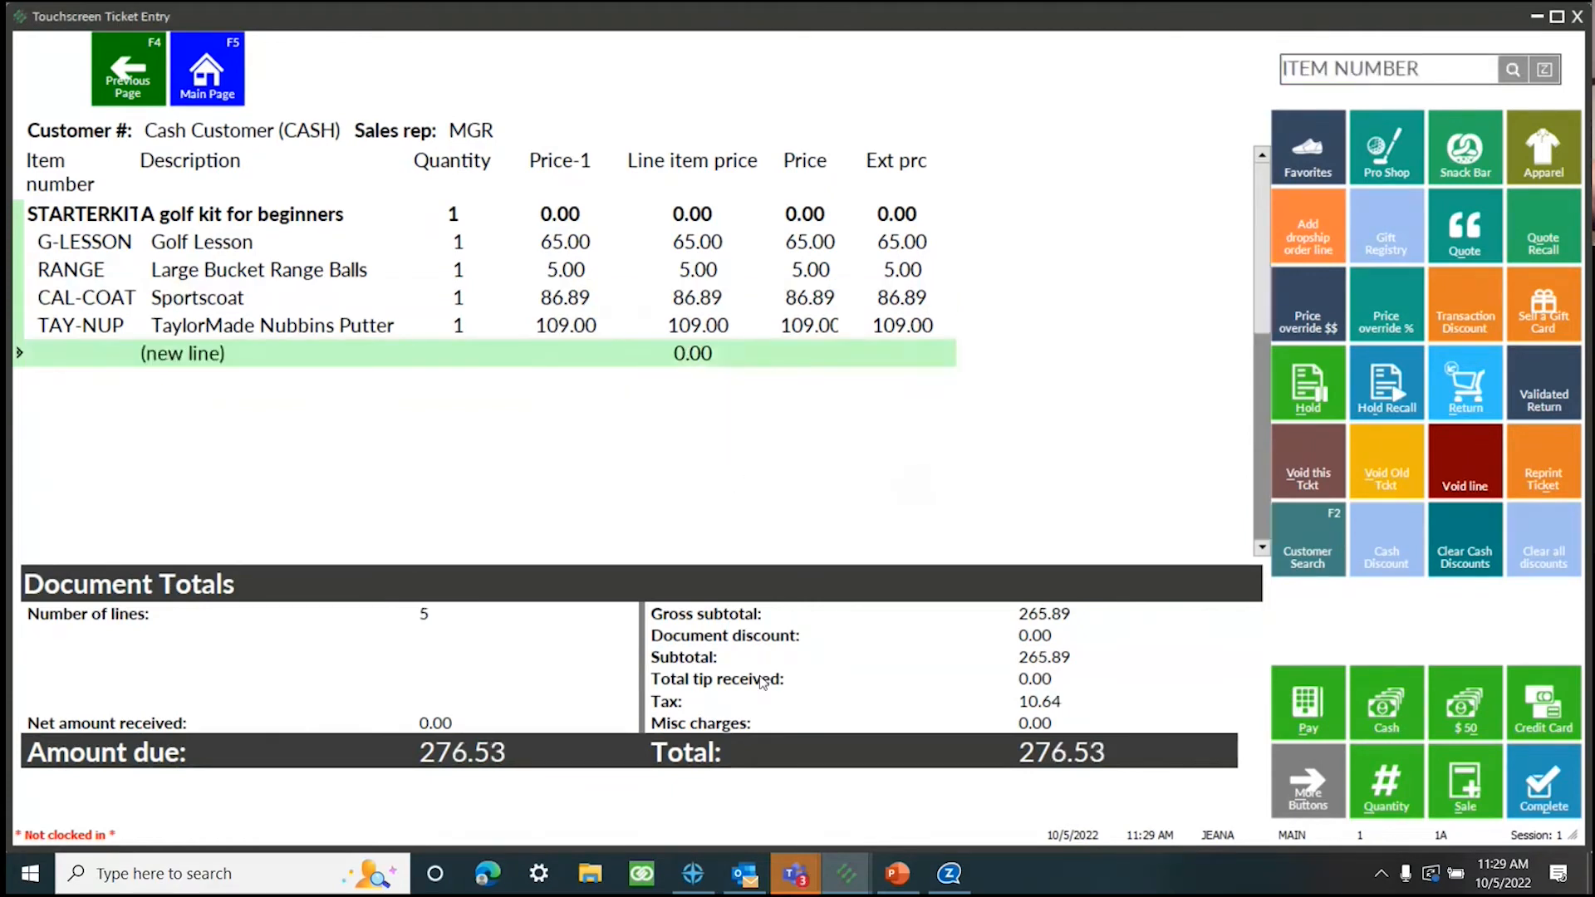
{"action": "left_click", "coordinate": [223, 277]}
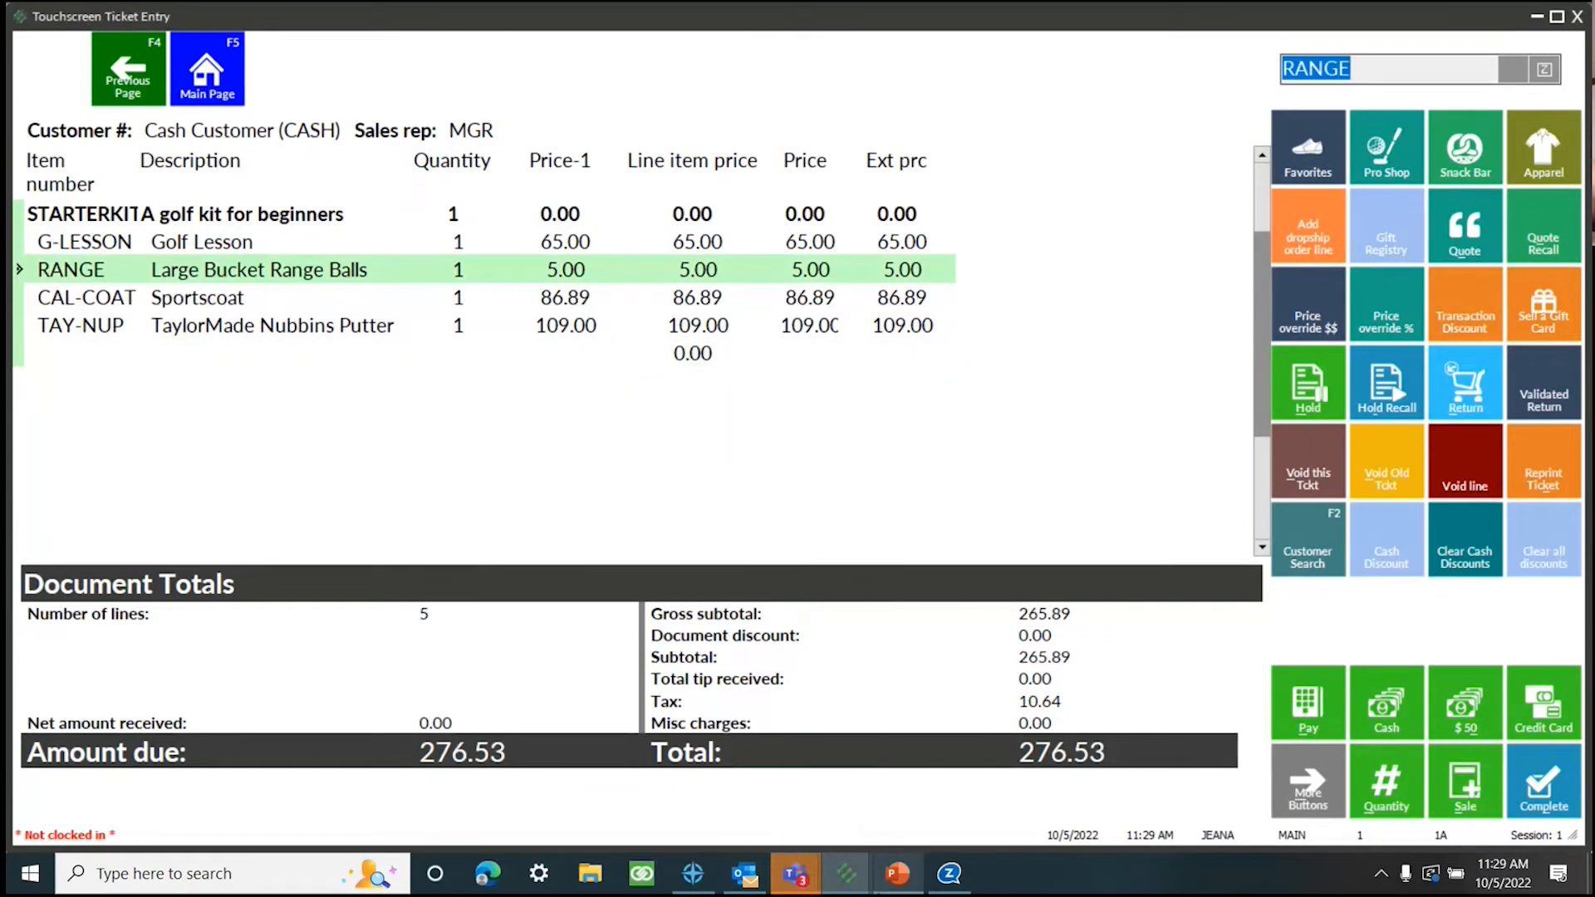
{"action": "mouse_move", "coordinate": [897, 873]}
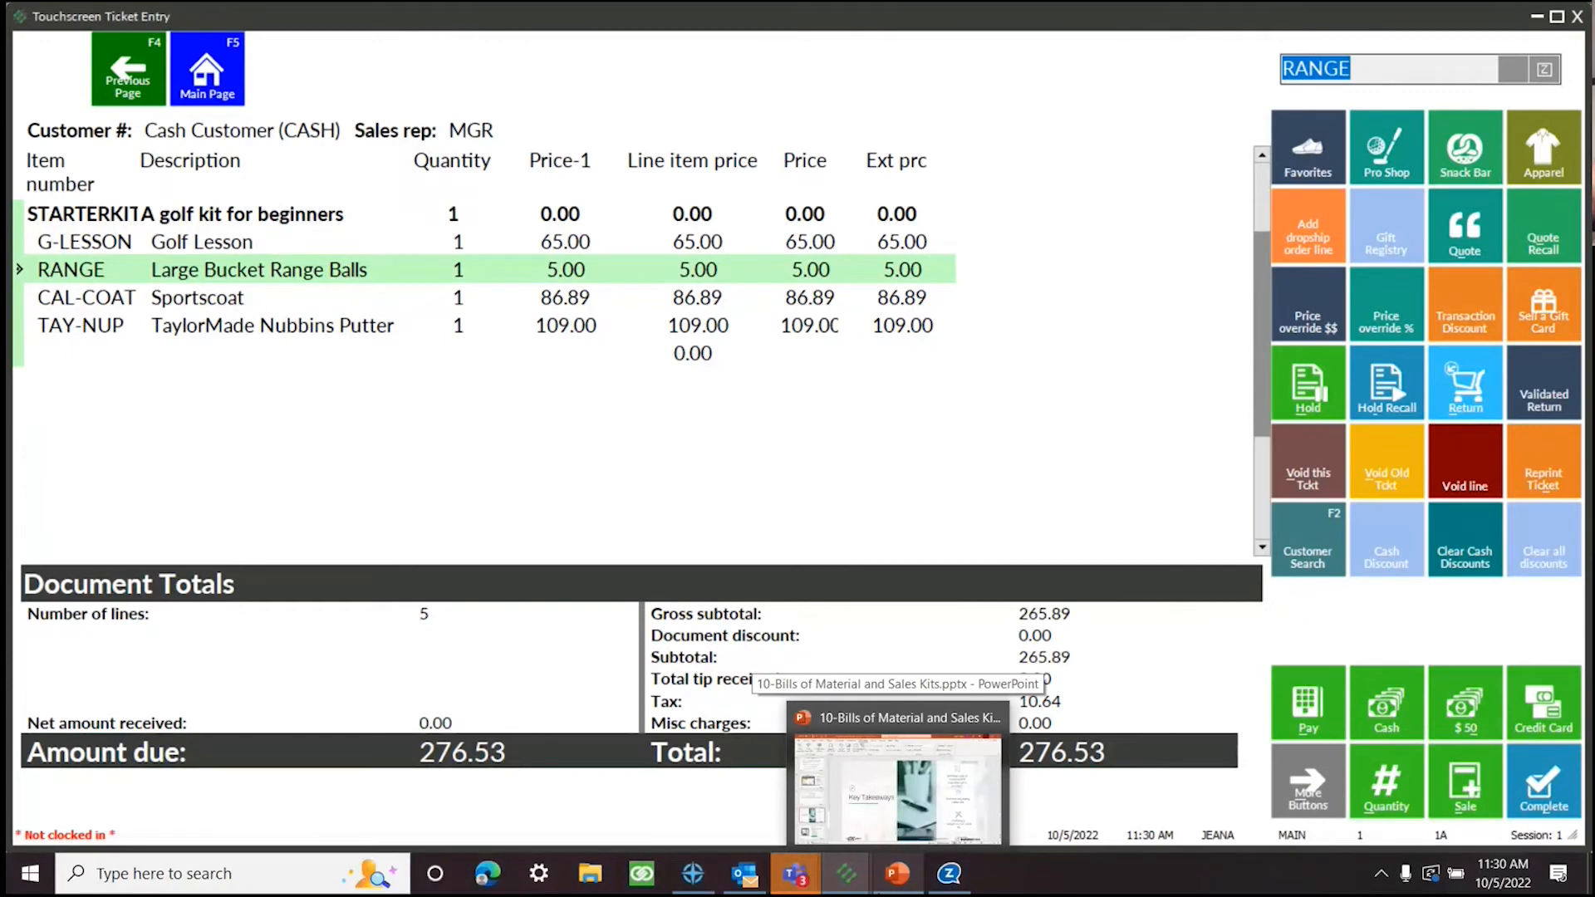
{"action": "left_click", "coordinate": [1454, 454]}
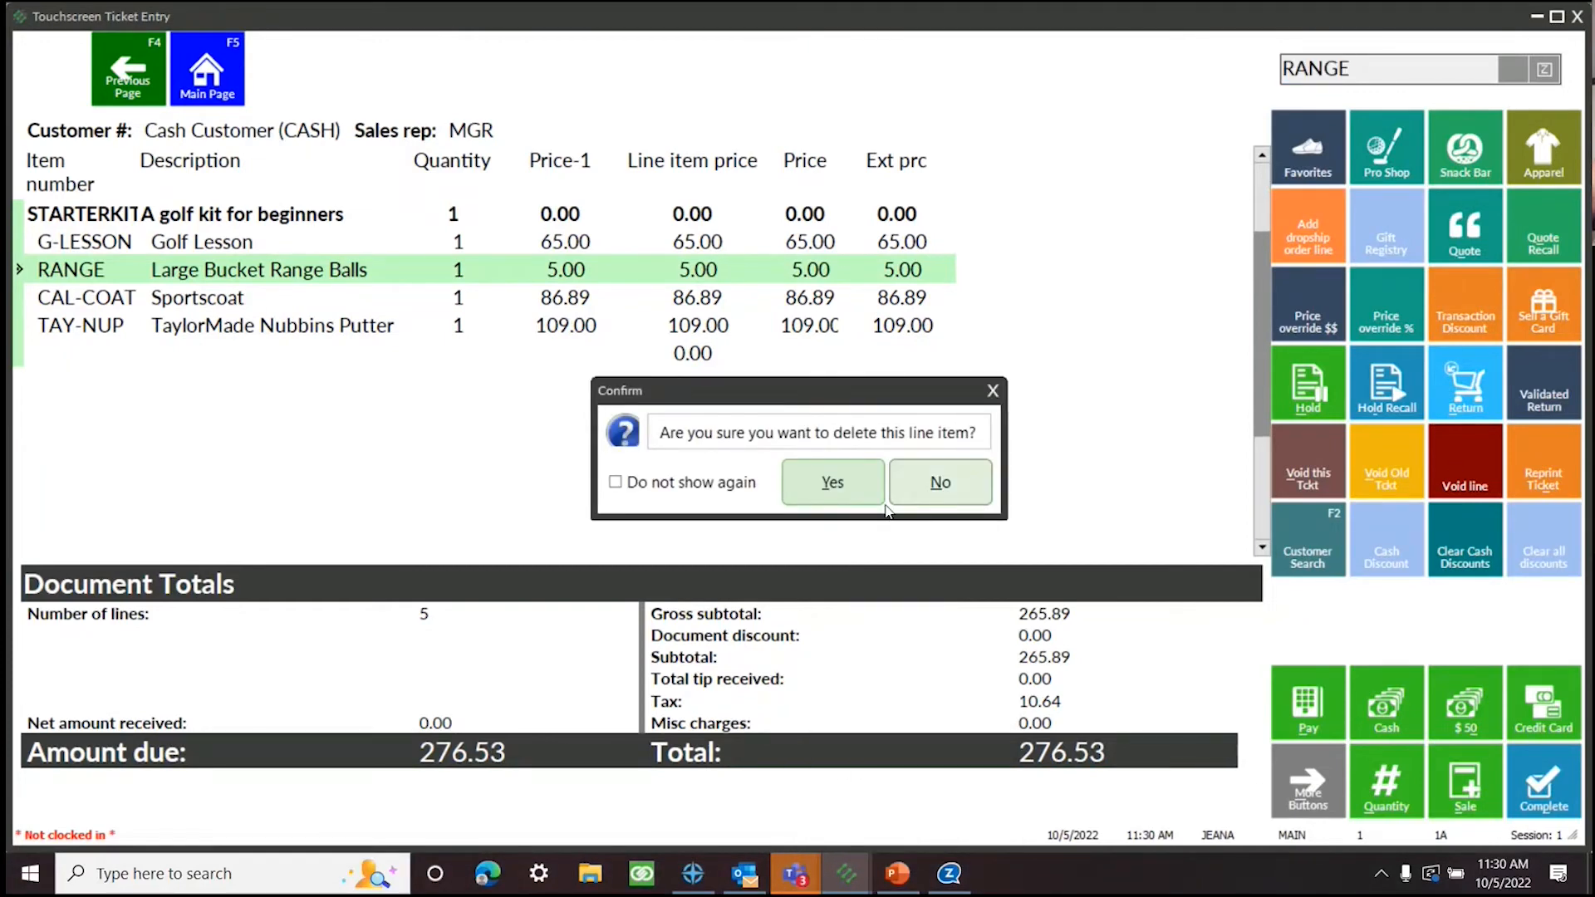
{"action": "left_click", "coordinate": [883, 501]}
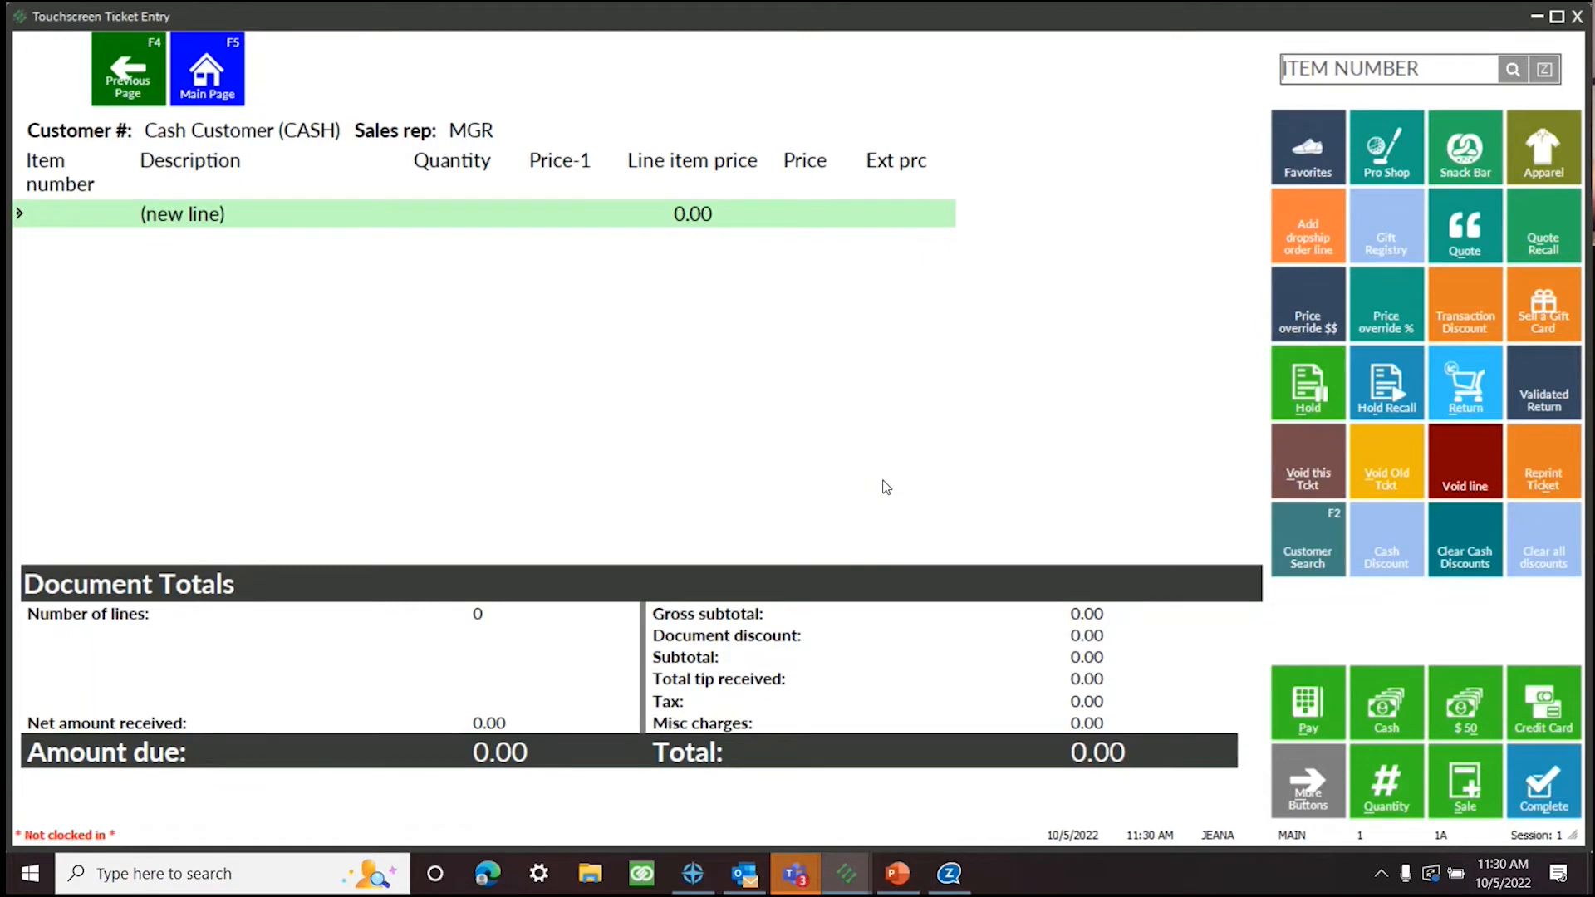
Leave touchscreen ticket entry and open Items with a new item record
{"action": "left_click", "coordinate": [1538, 17]}
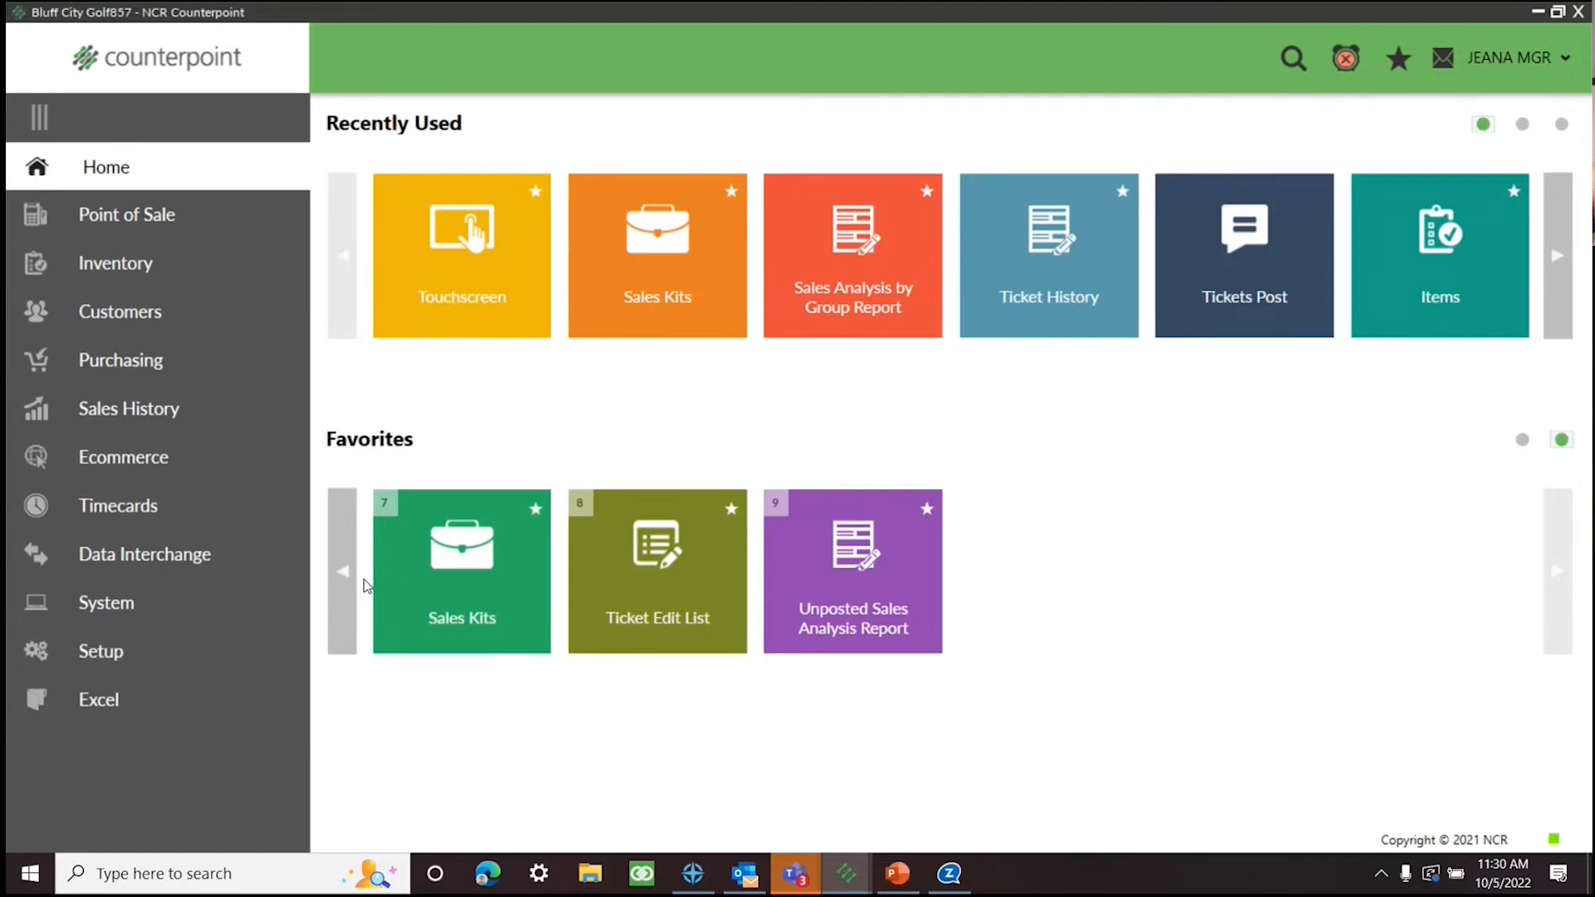
{"action": "left_click", "coordinate": [343, 572]}
{"action": "mouse_move", "coordinate": [948, 873]}
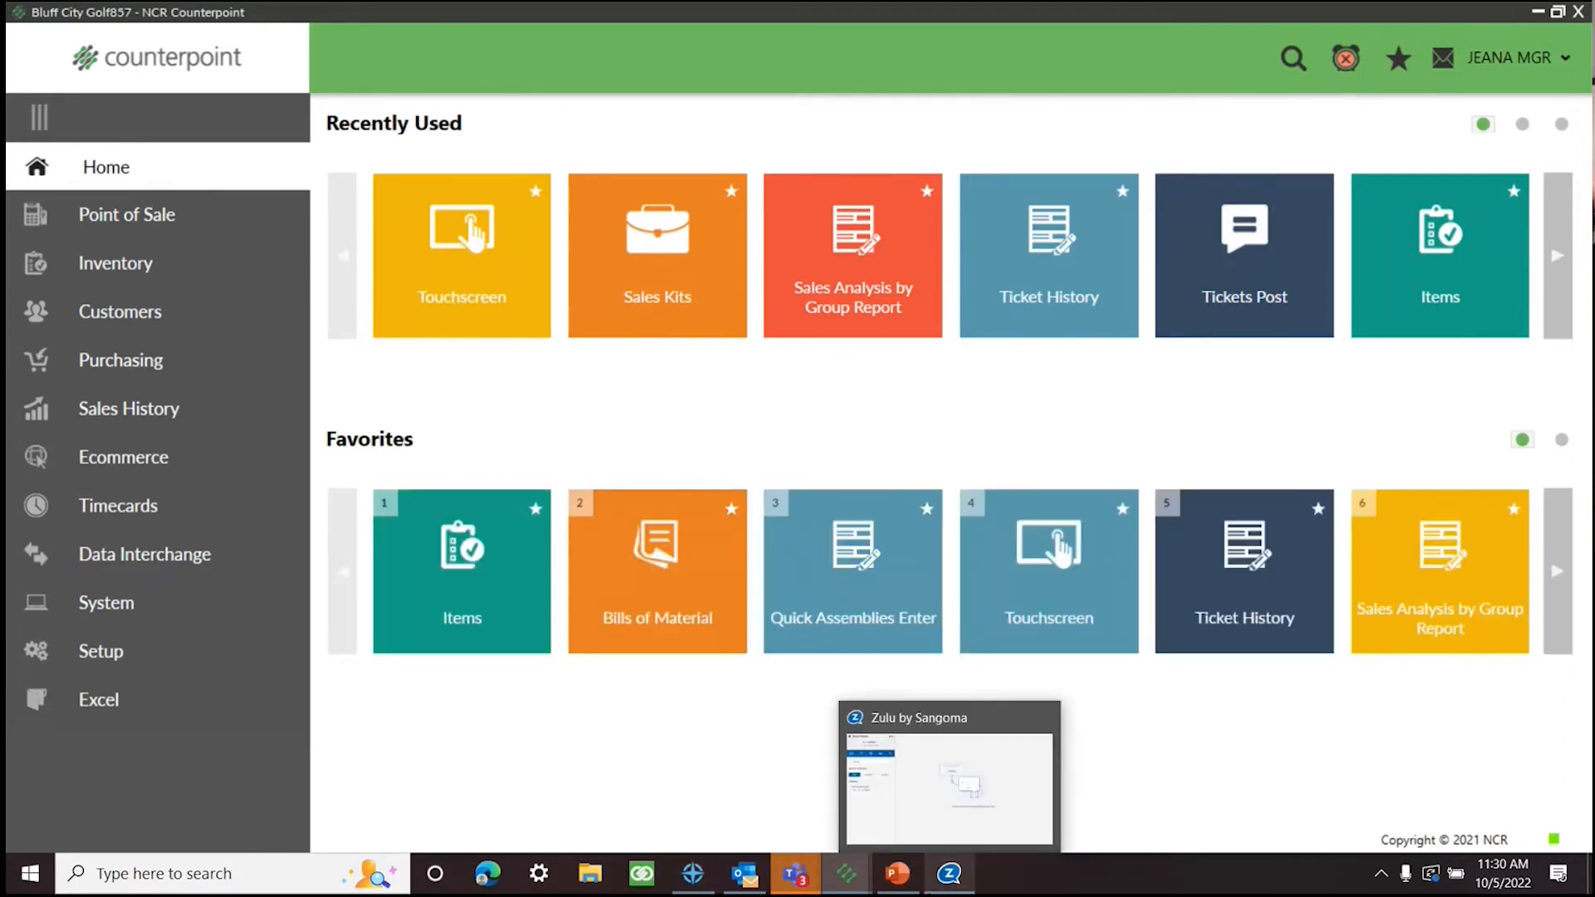
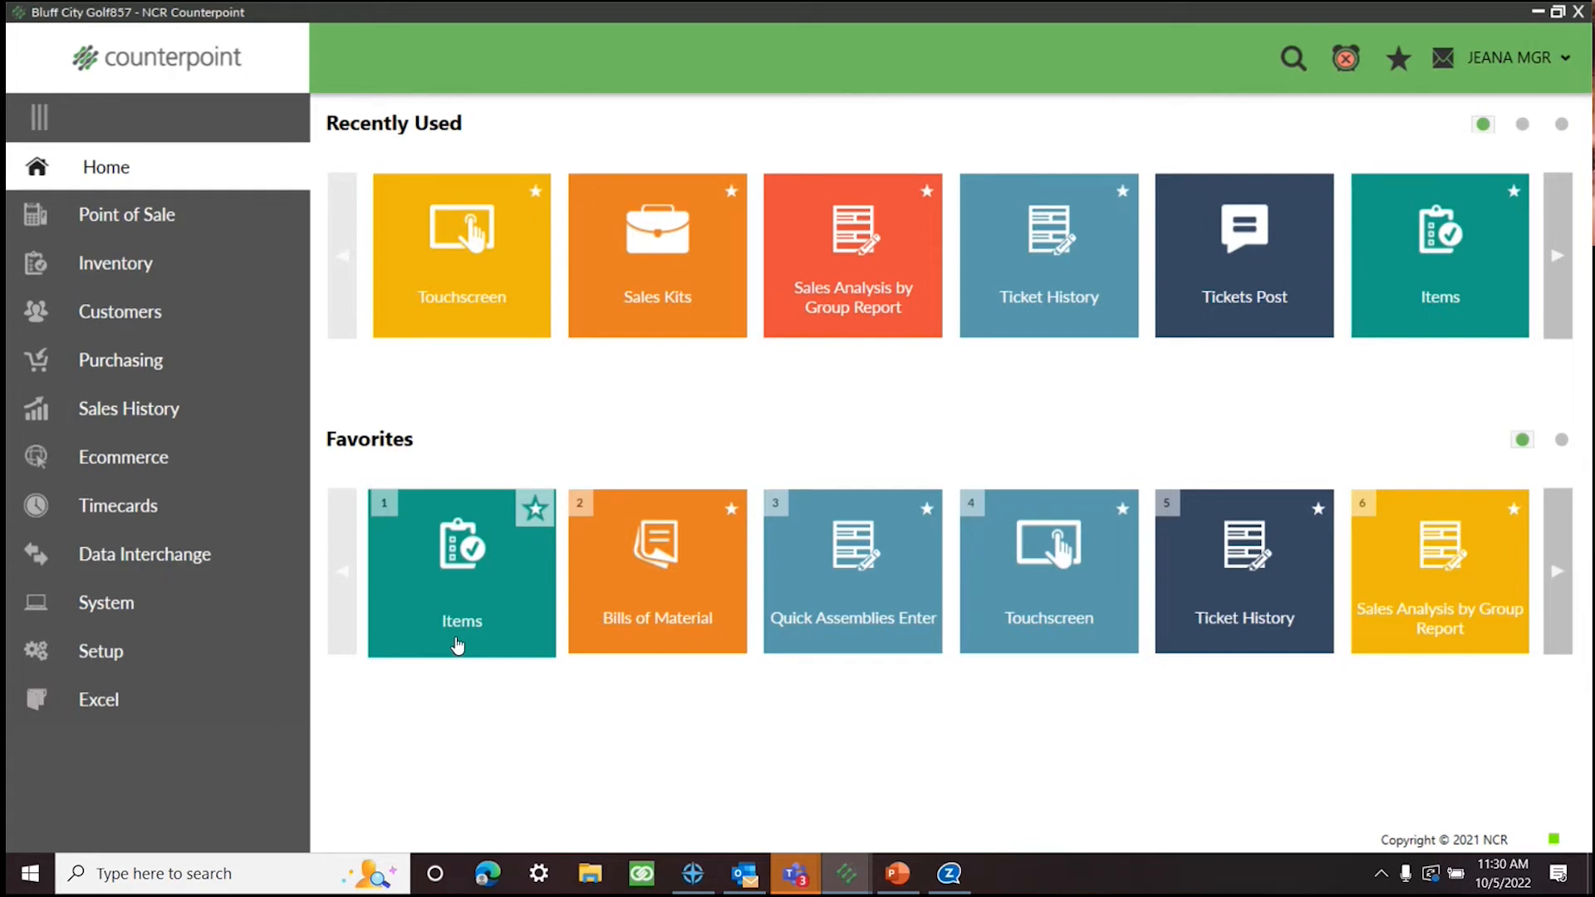
{"action": "left_click", "coordinate": [457, 646]}
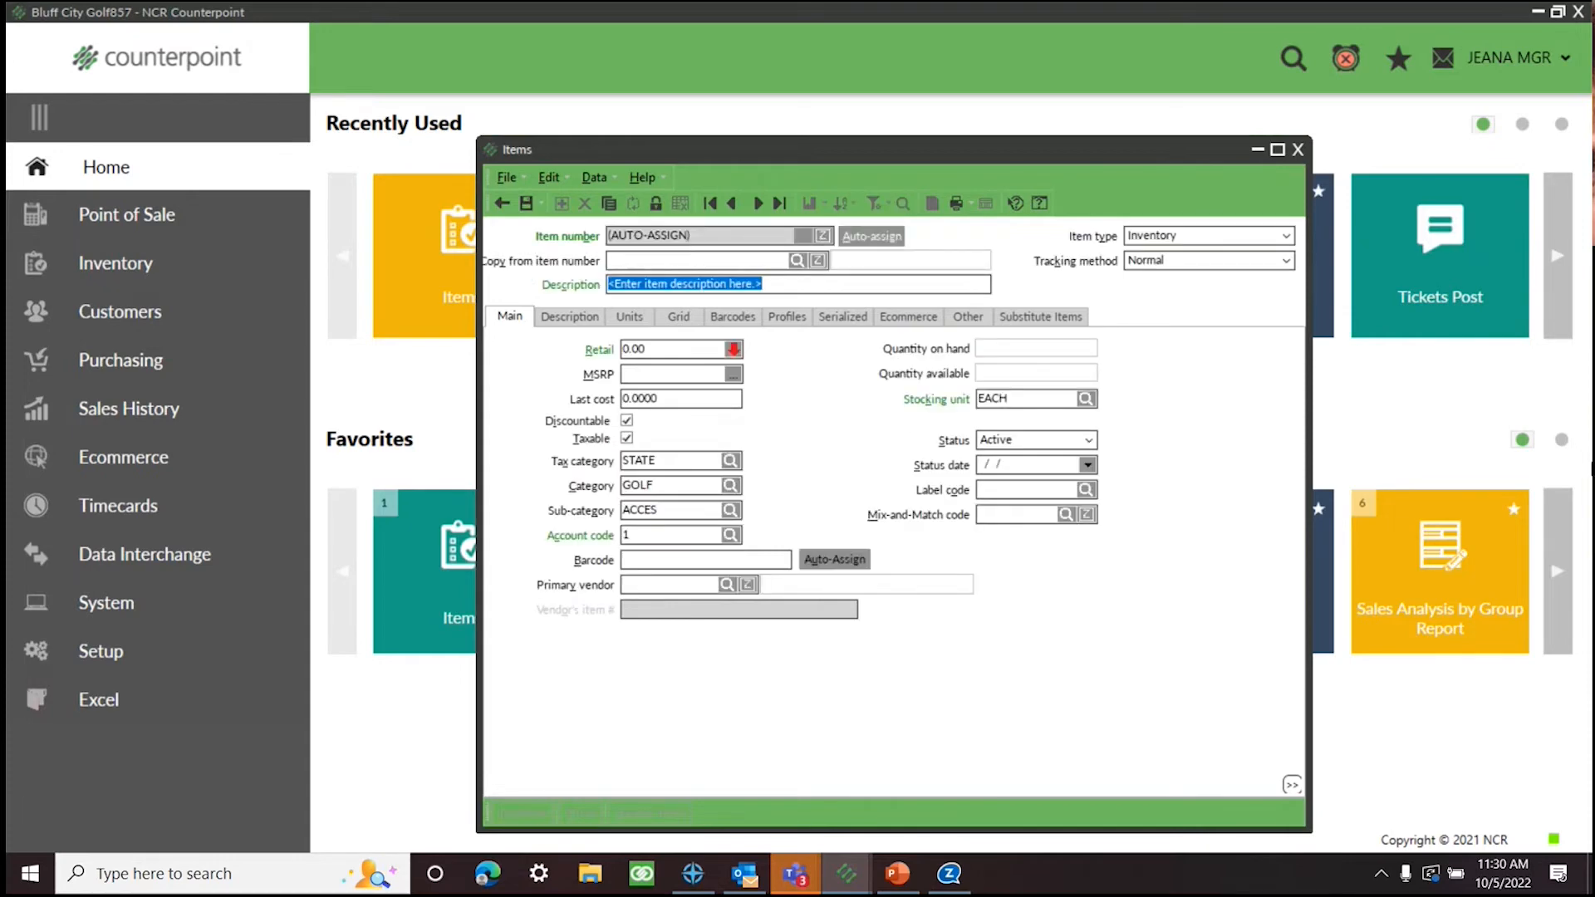
Describe the new item as "Spa Special for the Holidays" and set its item type to Non-Inventory
{"action": "type", "text": "S"}
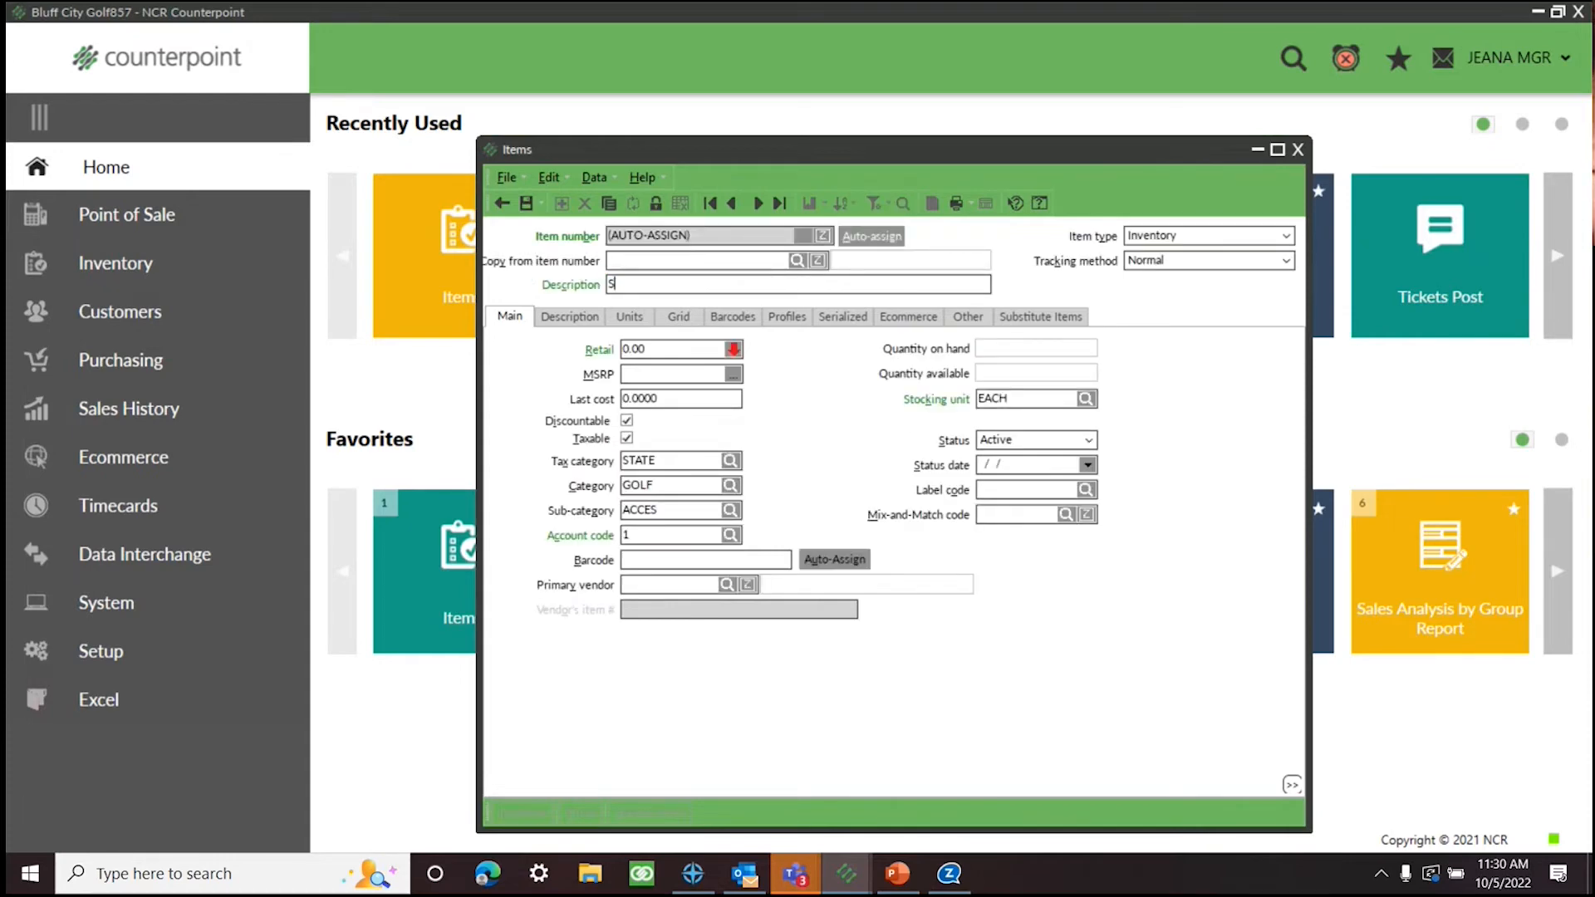
{"action": "type", "text": "pa Special for the Holidays"}
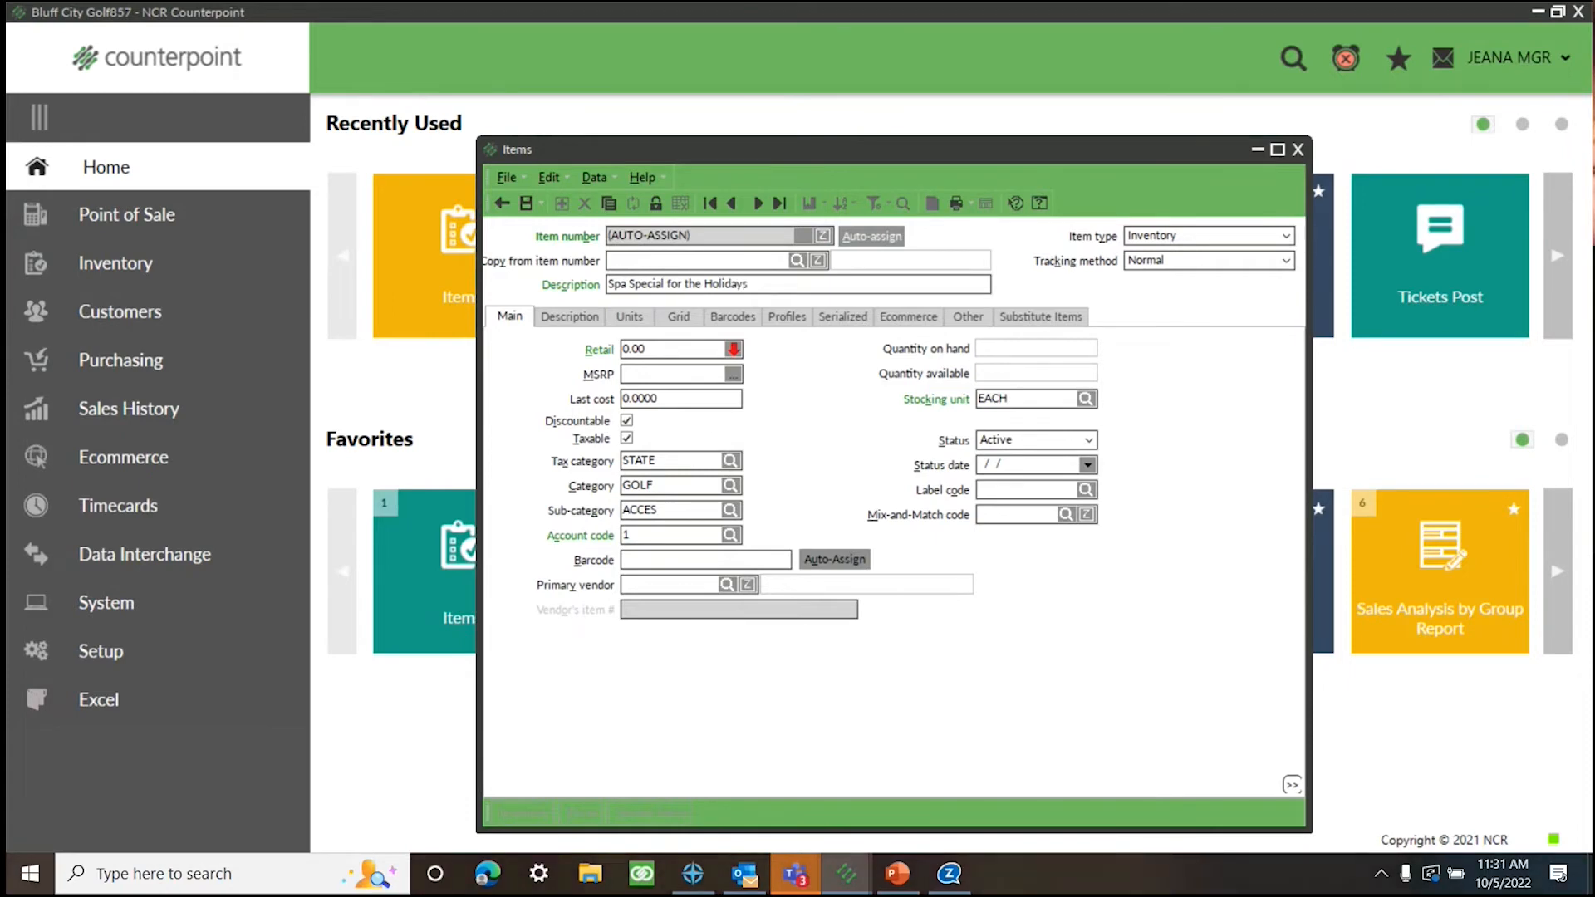
{"action": "key", "text": "Tab"}
{"action": "key", "text": "Down"}
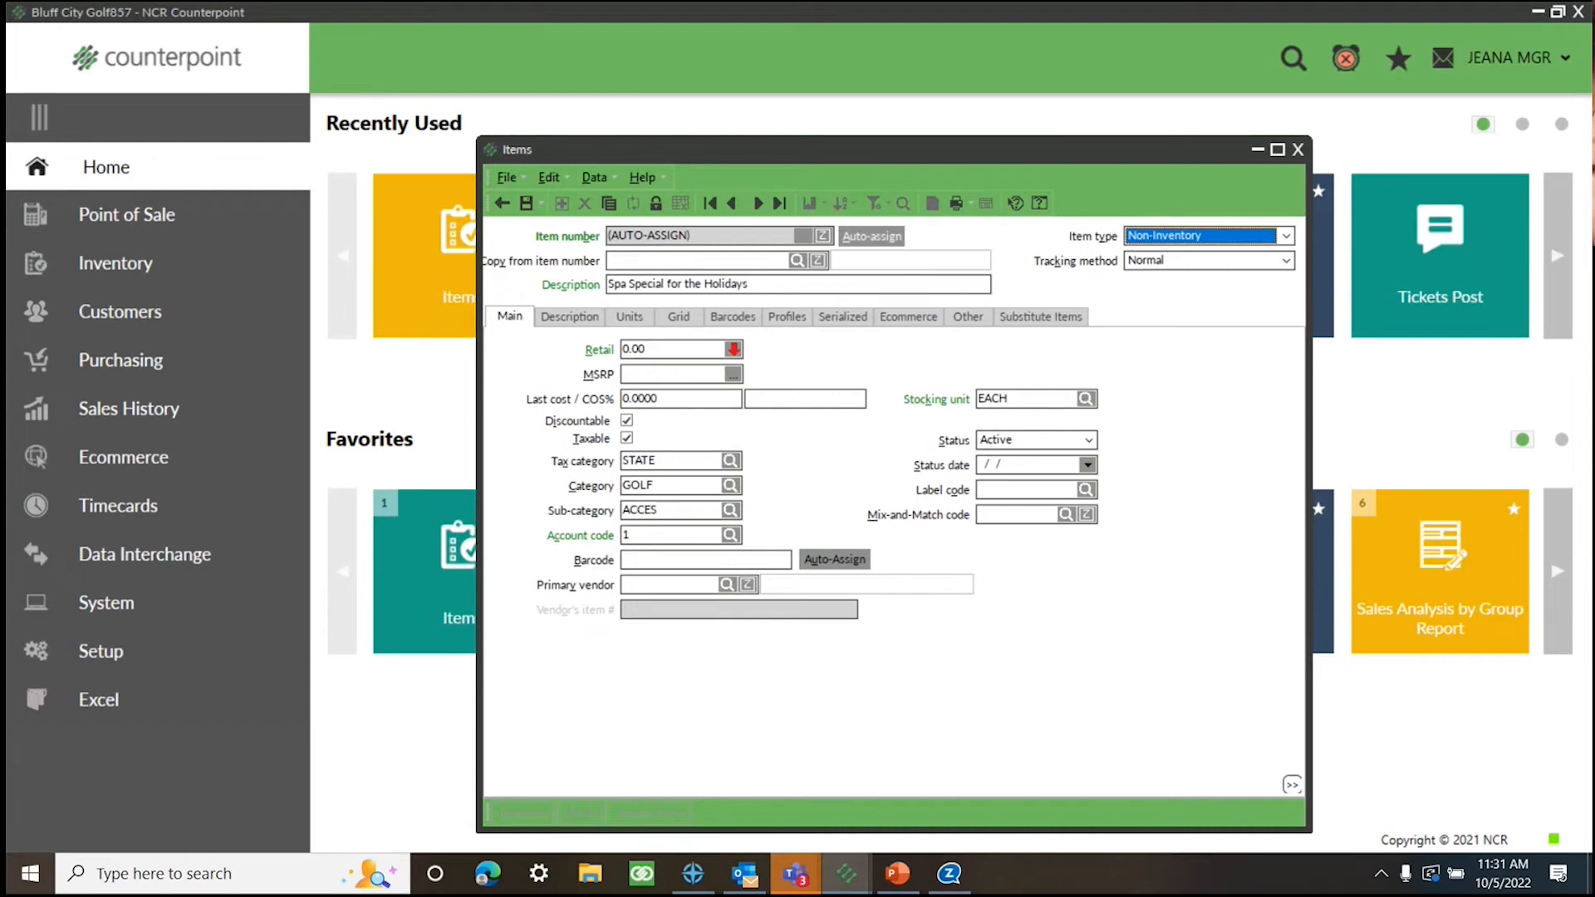
{"action": "key", "text": "Tab"}
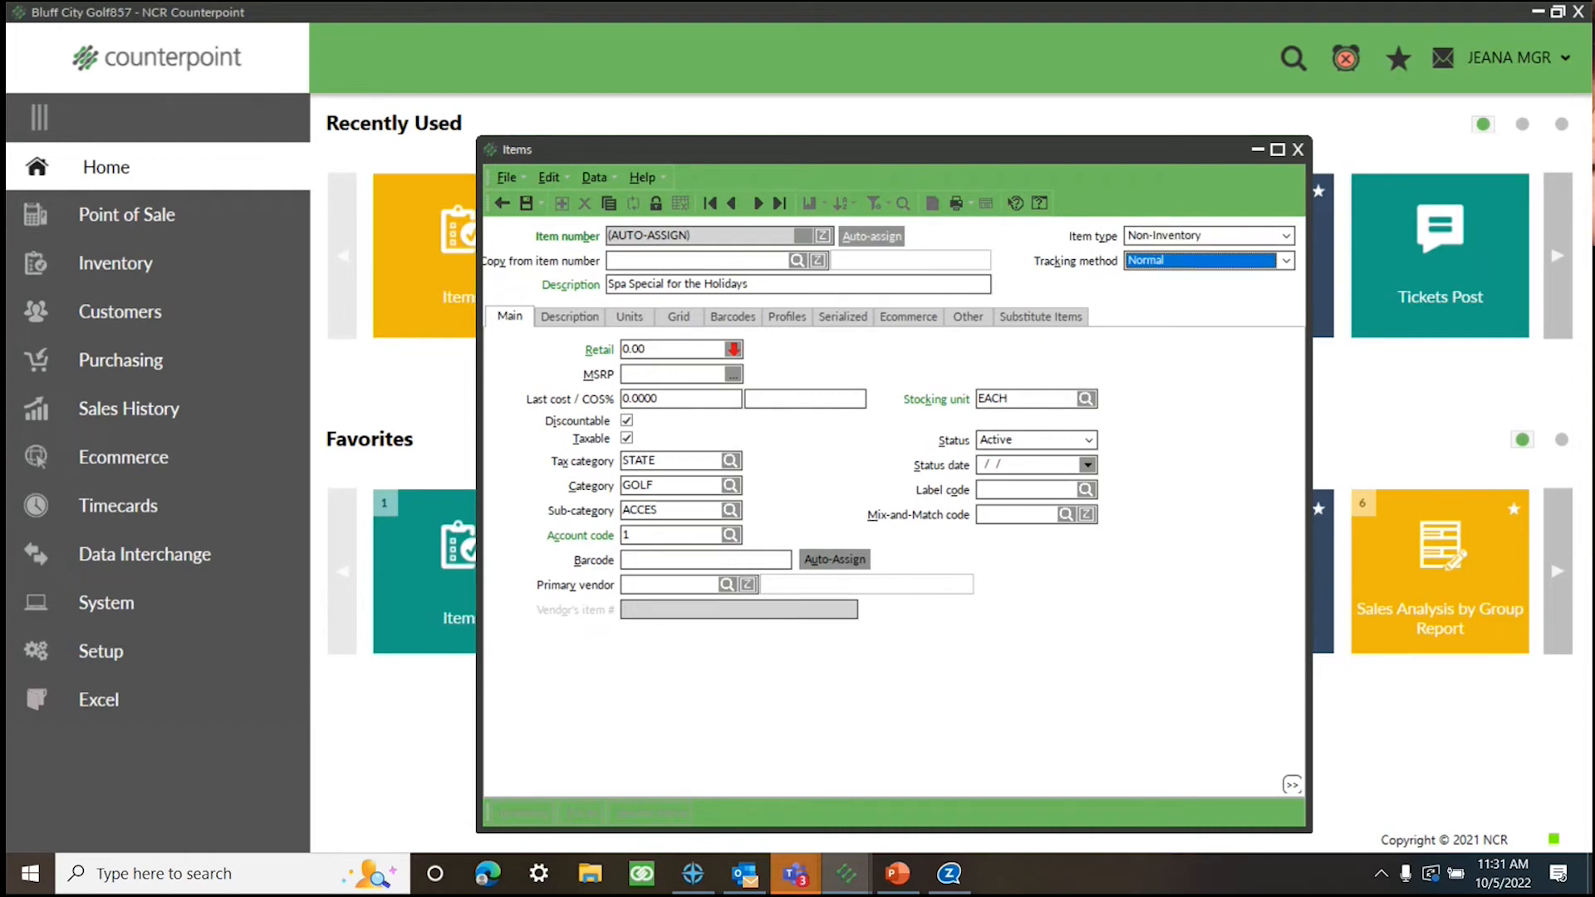
Set both the retail price and the MSRP of the spa item to 49.99
{"action": "key", "text": "Tab"}
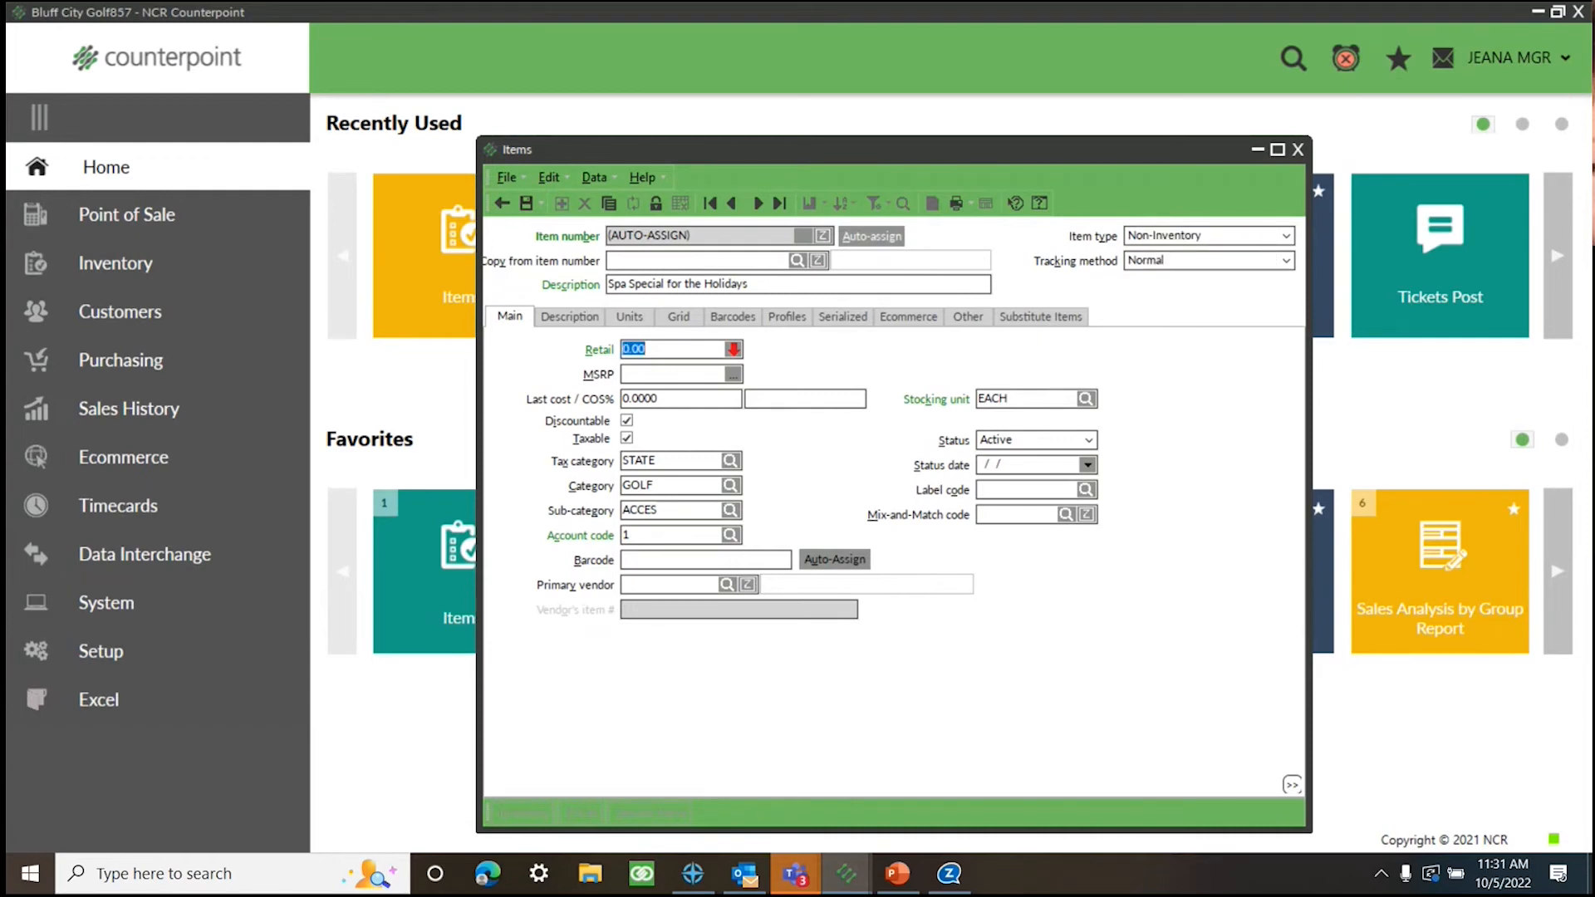
{"action": "type", "text": "49.99"}
{"action": "left_click", "coordinate": [668, 381]}
{"action": "type", "text": "49.99"}
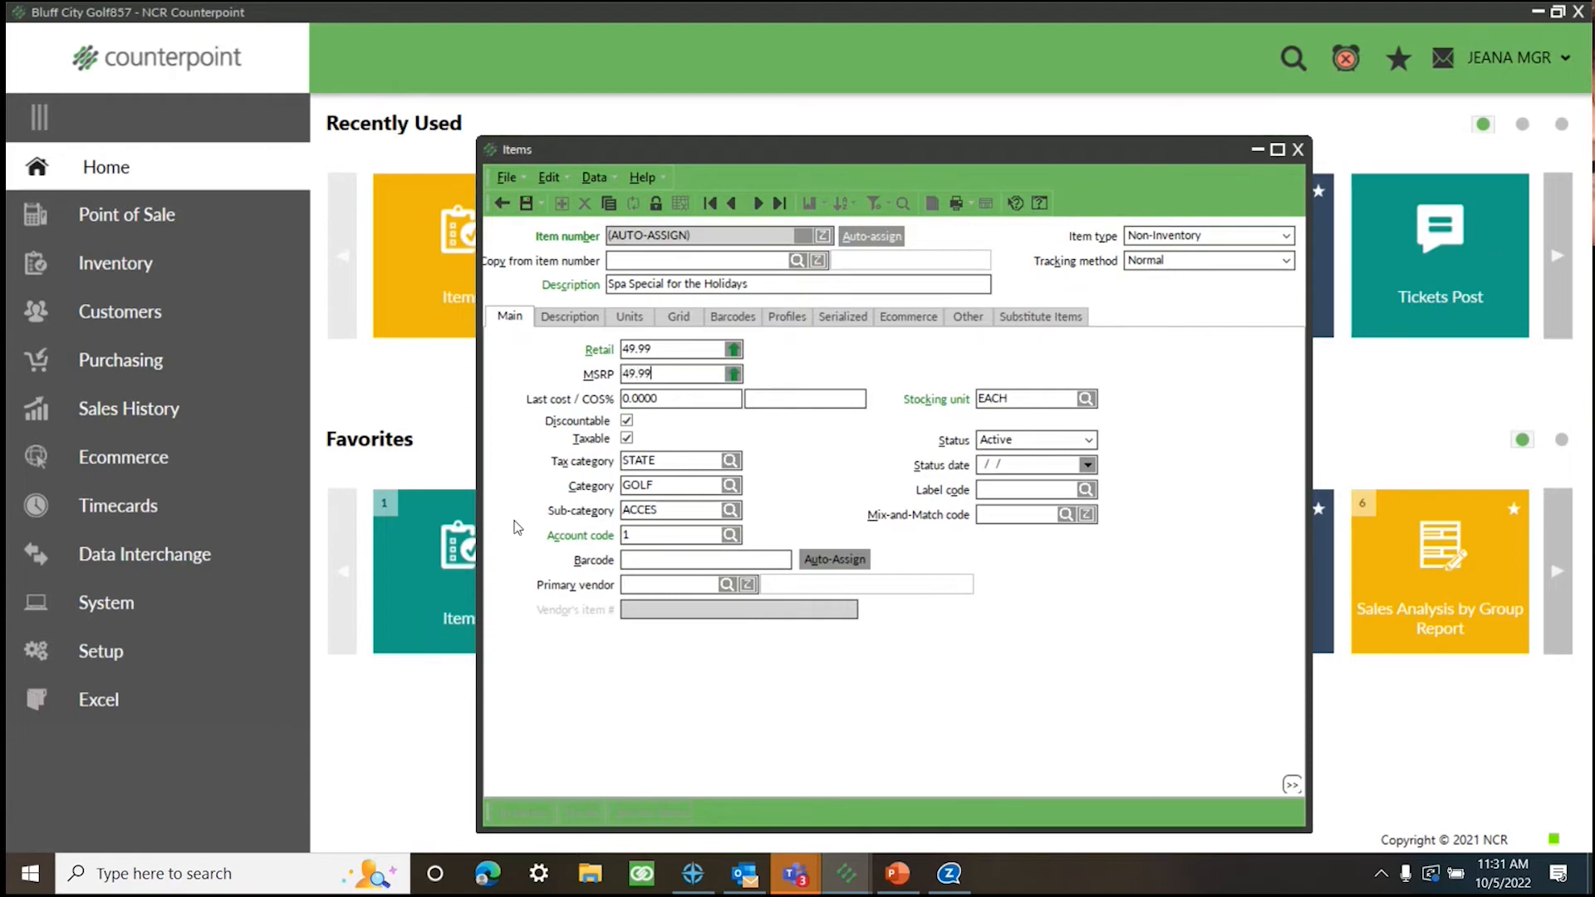
Assign category BATH&BODY and sub-category GIFT to the spa item, save it and close Items
{"action": "left_click", "coordinate": [730, 486]}
{"action": "left_click", "coordinate": [661, 457]}
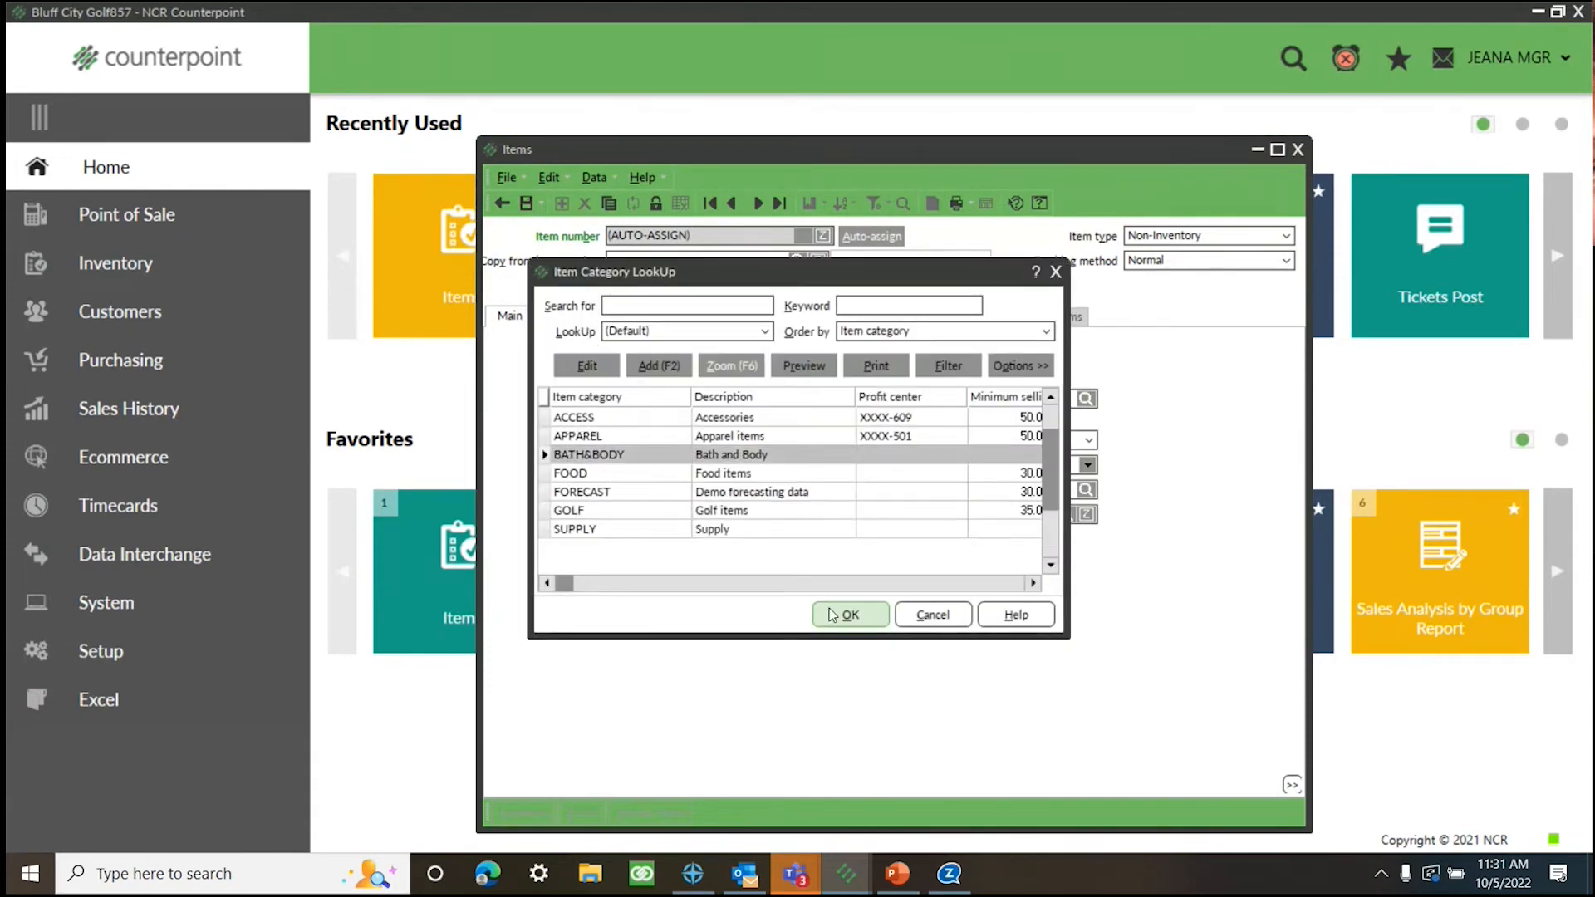
{"action": "left_click", "coordinate": [864, 614]}
{"action": "left_click", "coordinate": [730, 511]}
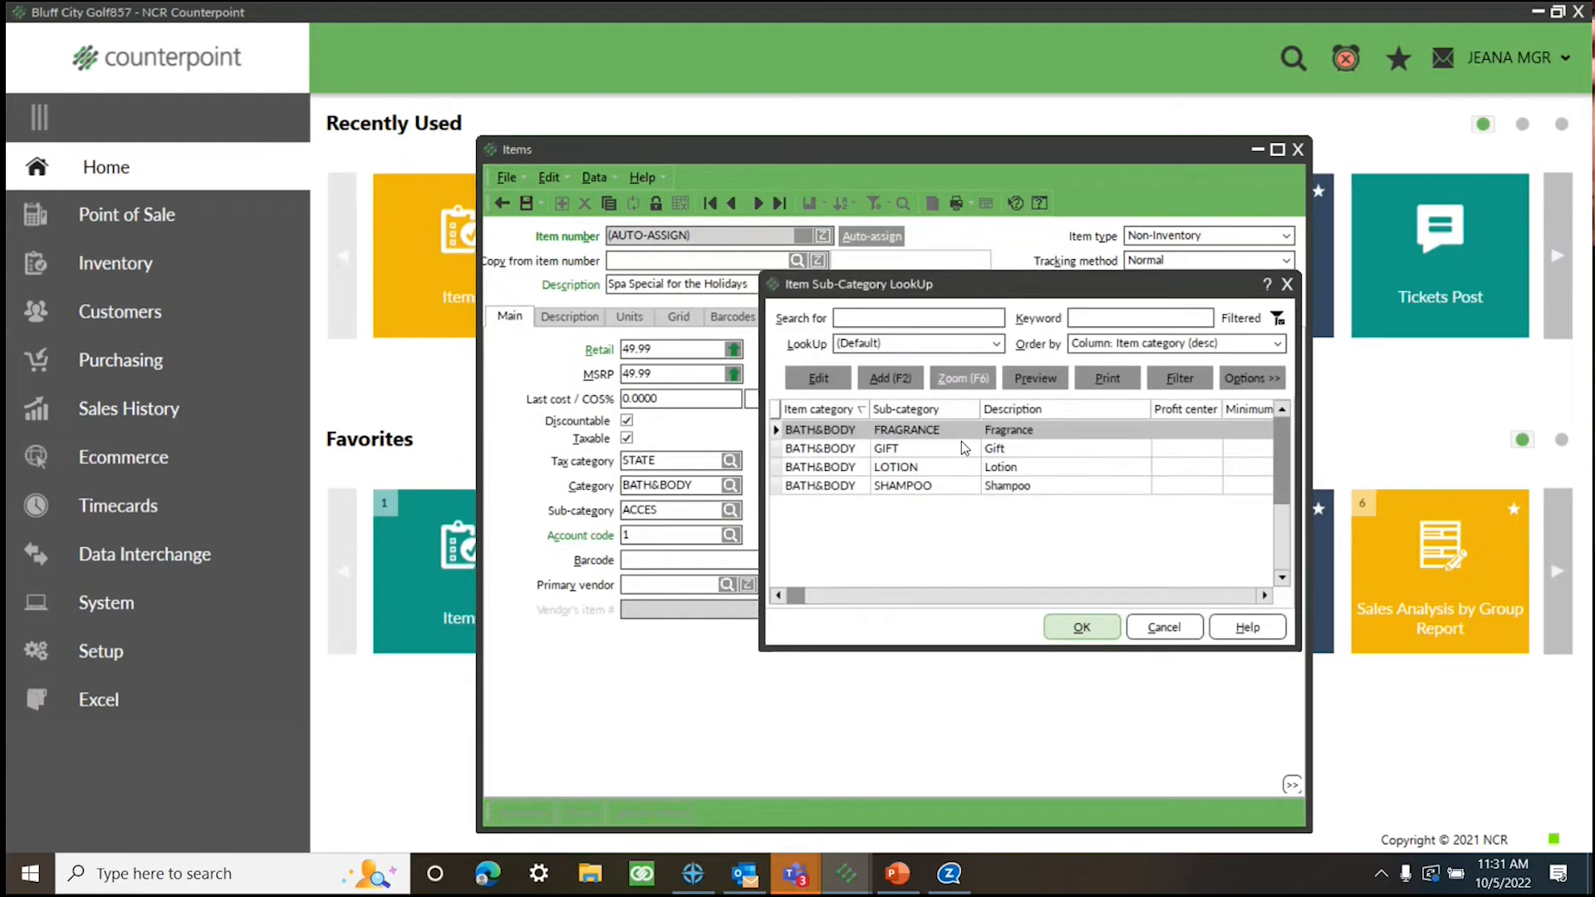
{"action": "left_click", "coordinate": [953, 449]}
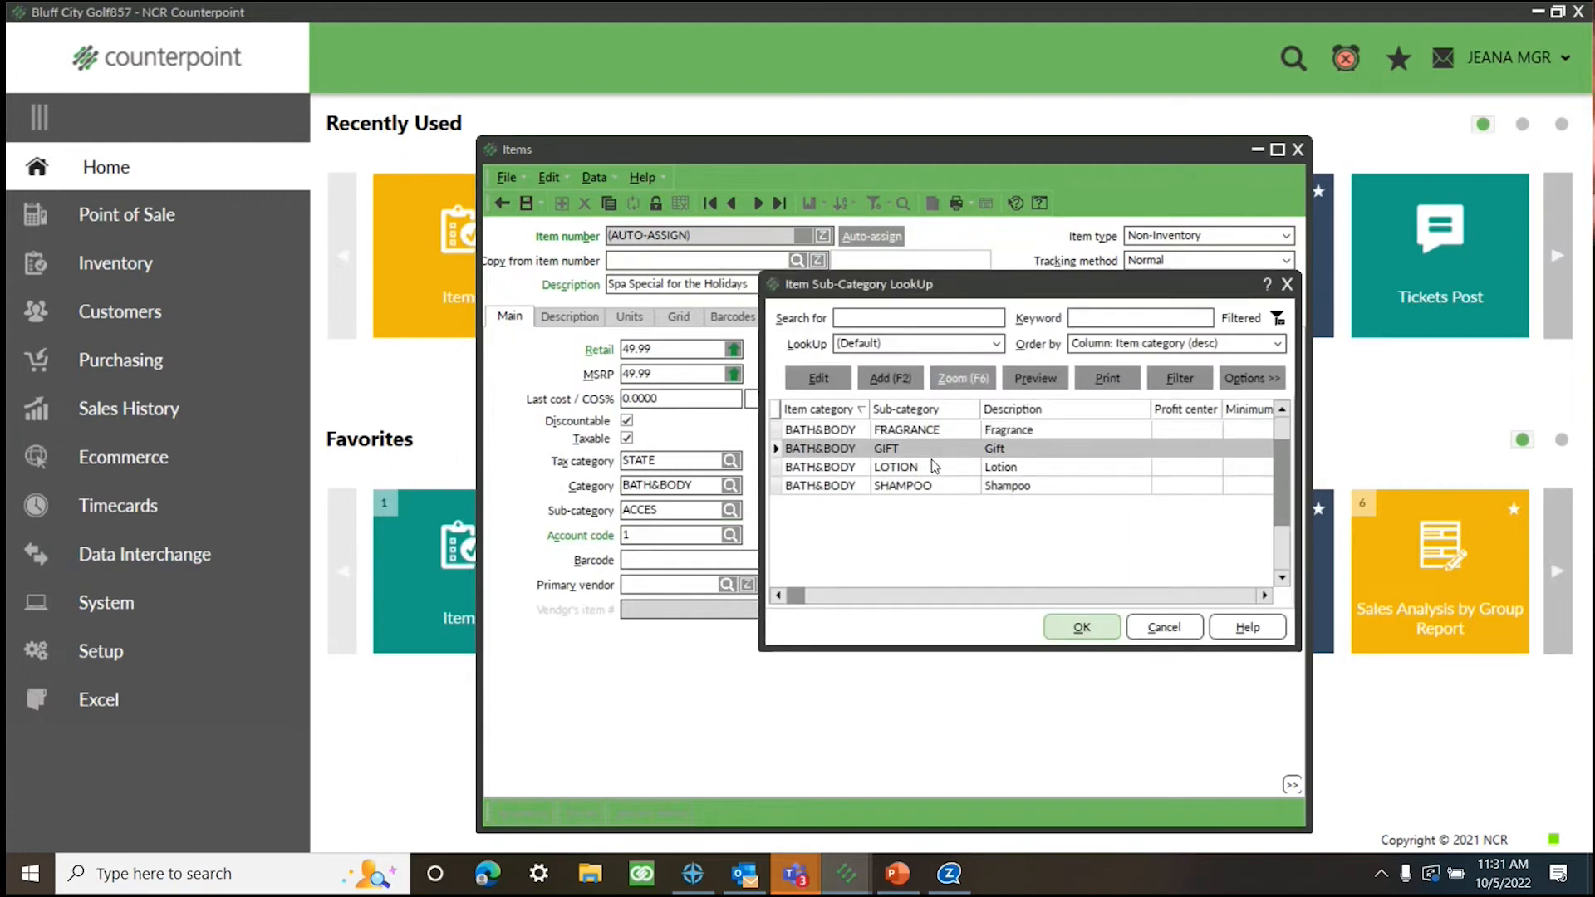
{"action": "left_click", "coordinate": [1083, 621]}
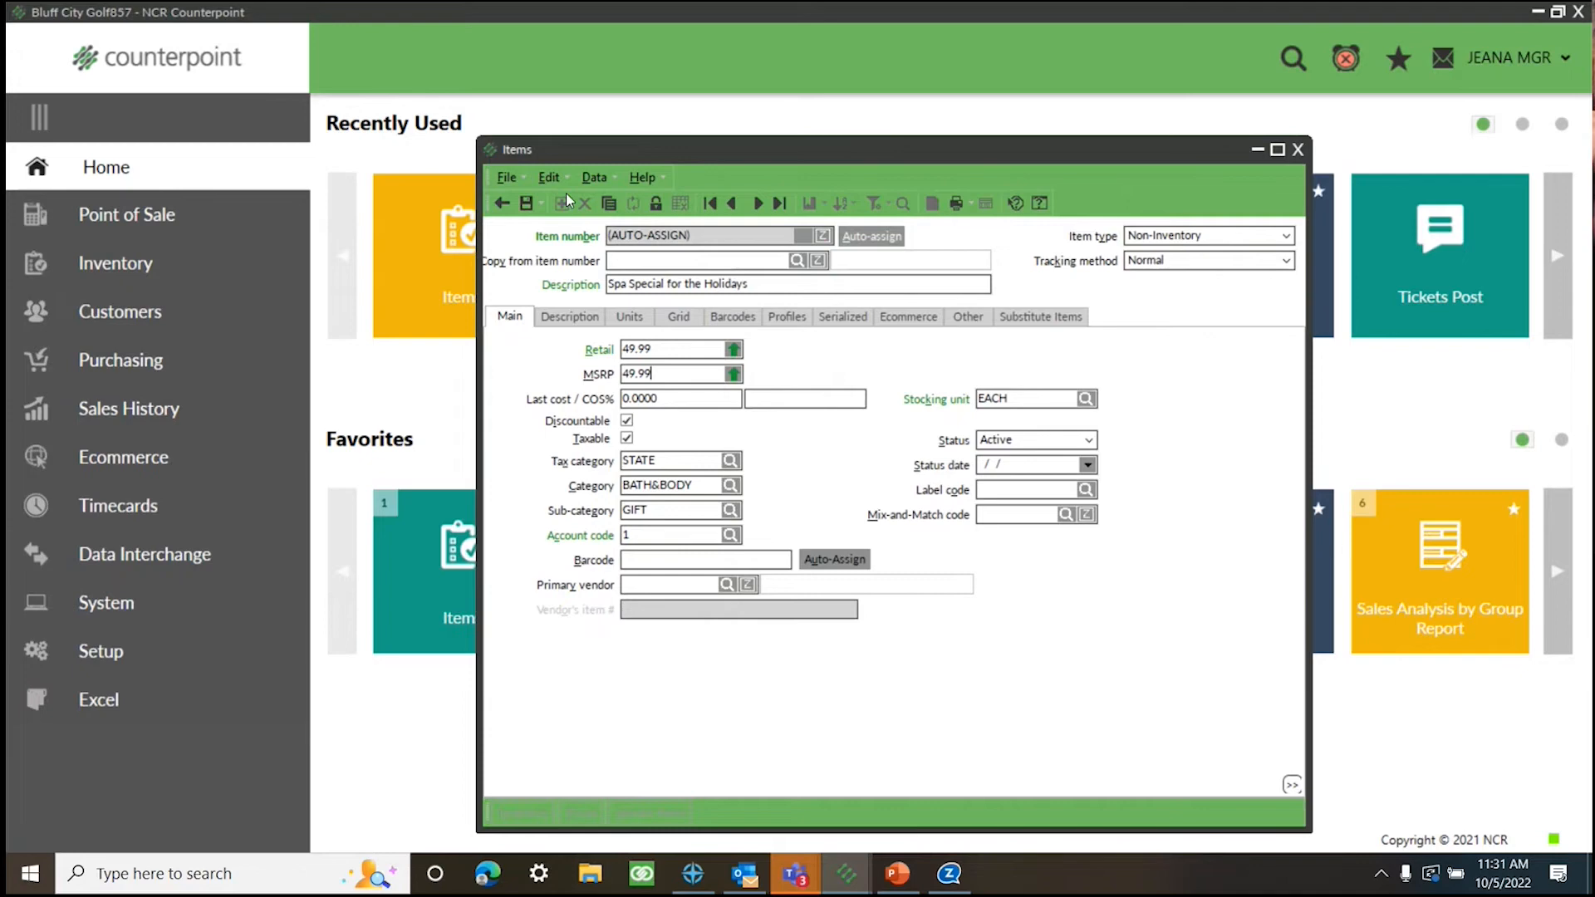
{"action": "left_click", "coordinate": [528, 204]}
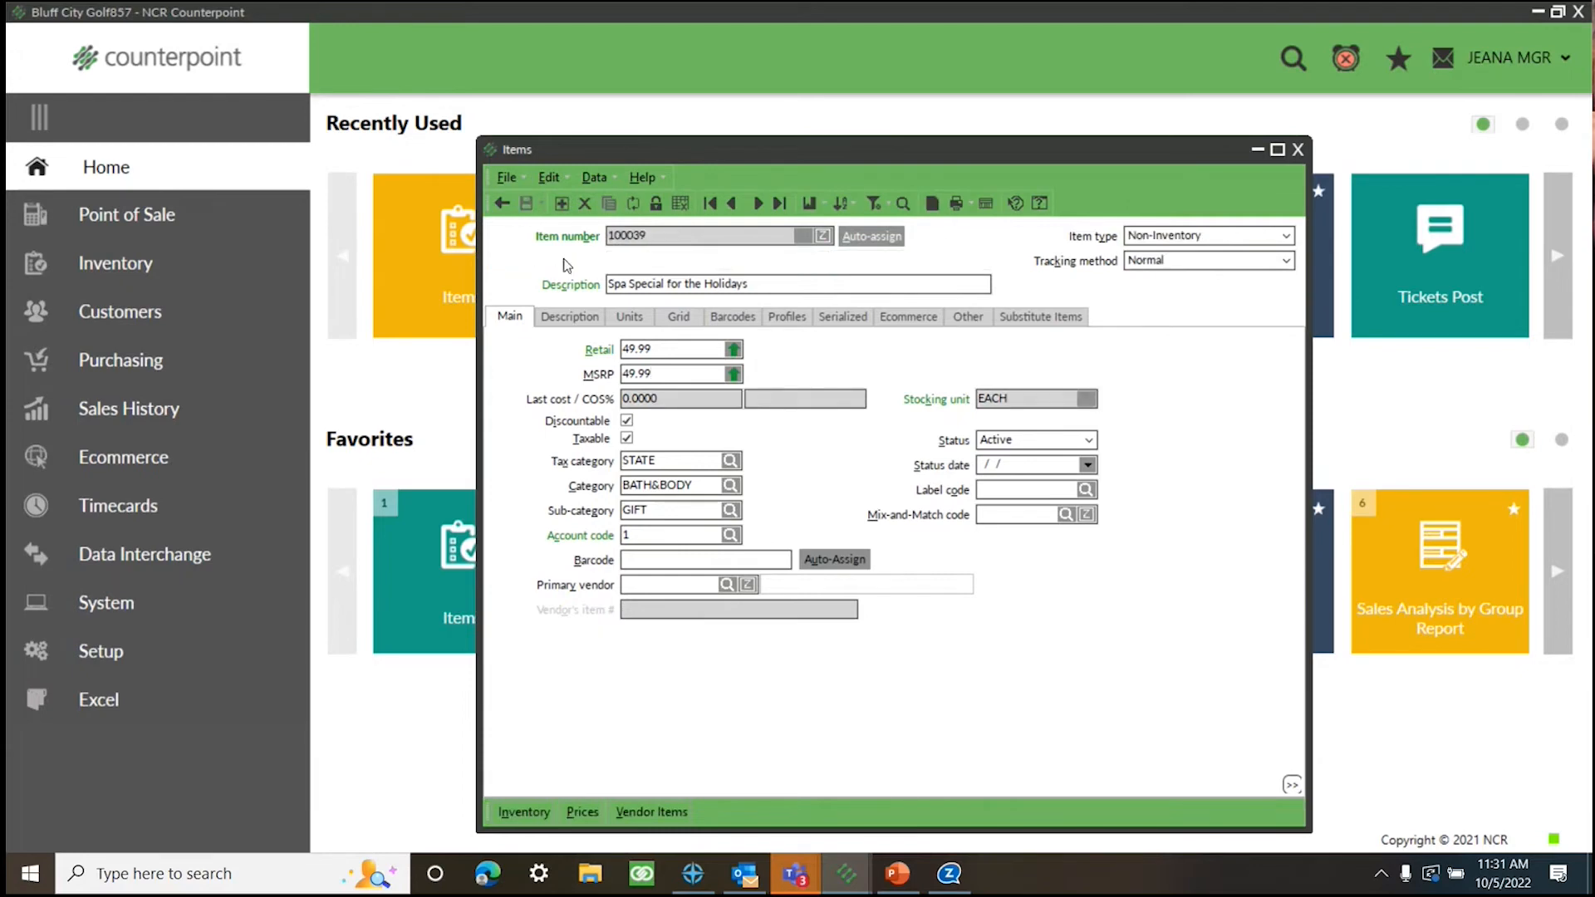
{"action": "left_click", "coordinate": [1299, 150]}
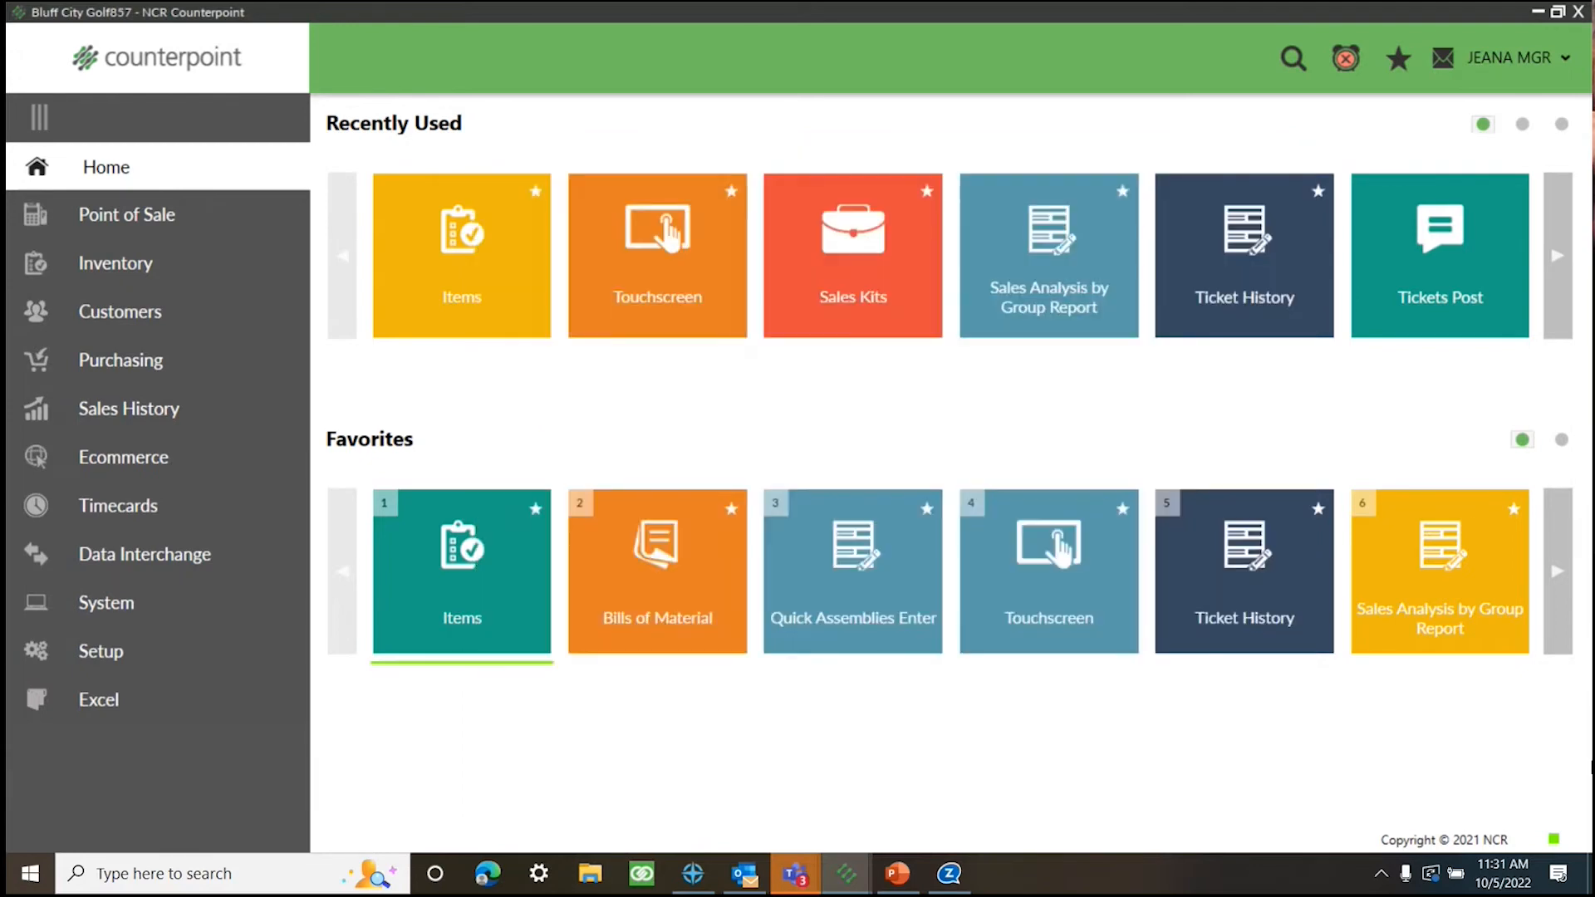
Open Sales Kits from the inventory functions and start a kit for Spa Special for the Holidays, found with keyword "spa spec"
{"action": "left_click", "coordinate": [92, 265]}
{"action": "left_click", "coordinate": [660, 496]}
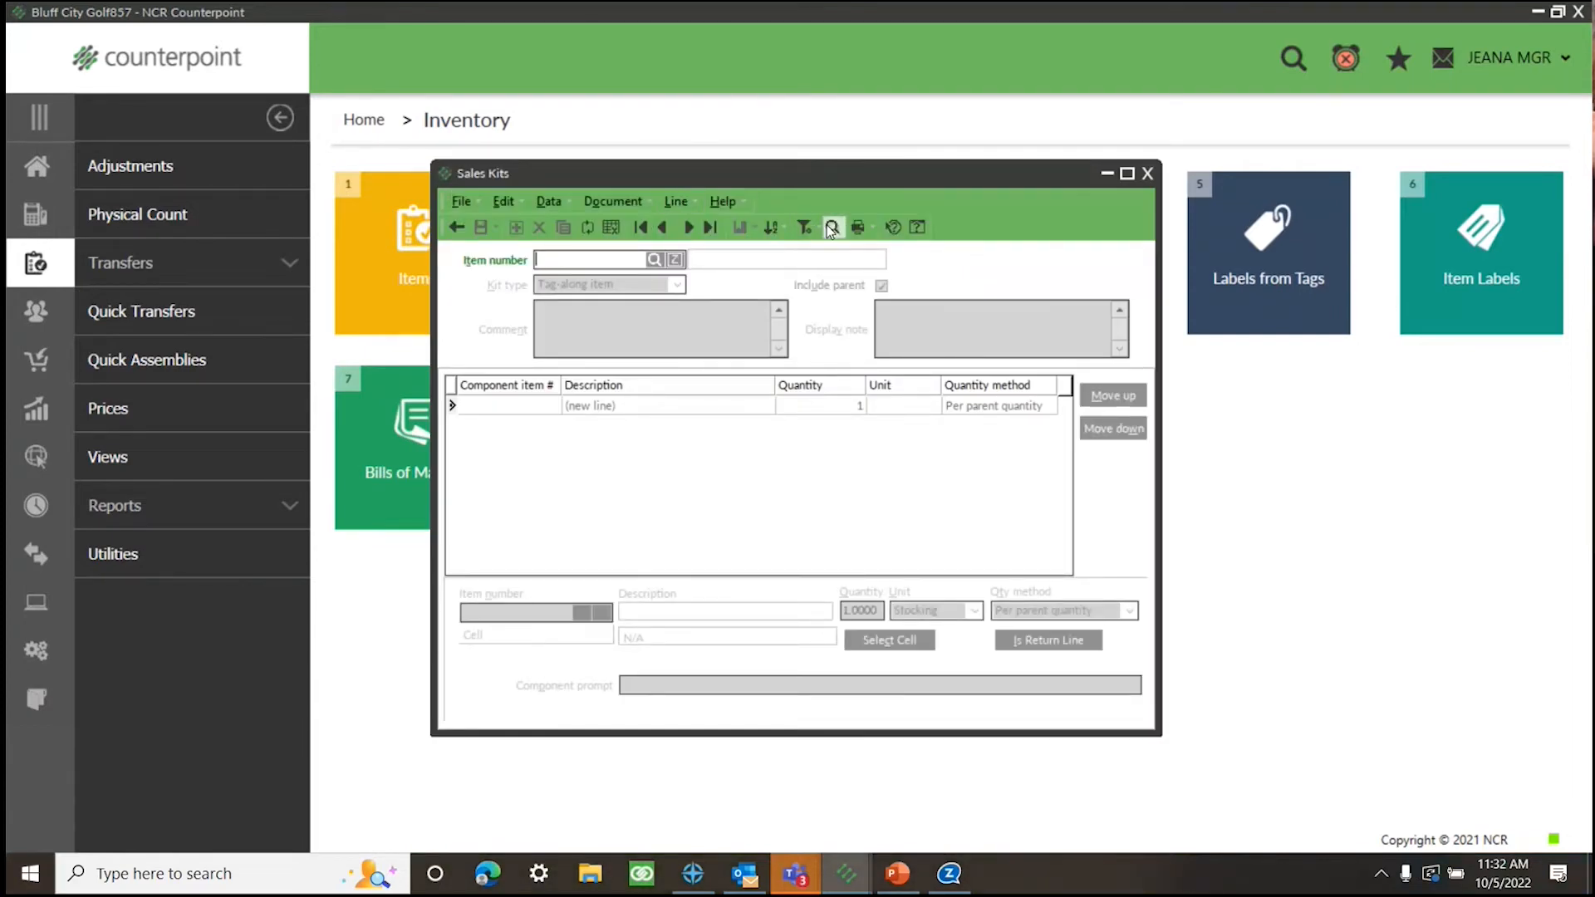
{"action": "left_click", "coordinate": [655, 259]}
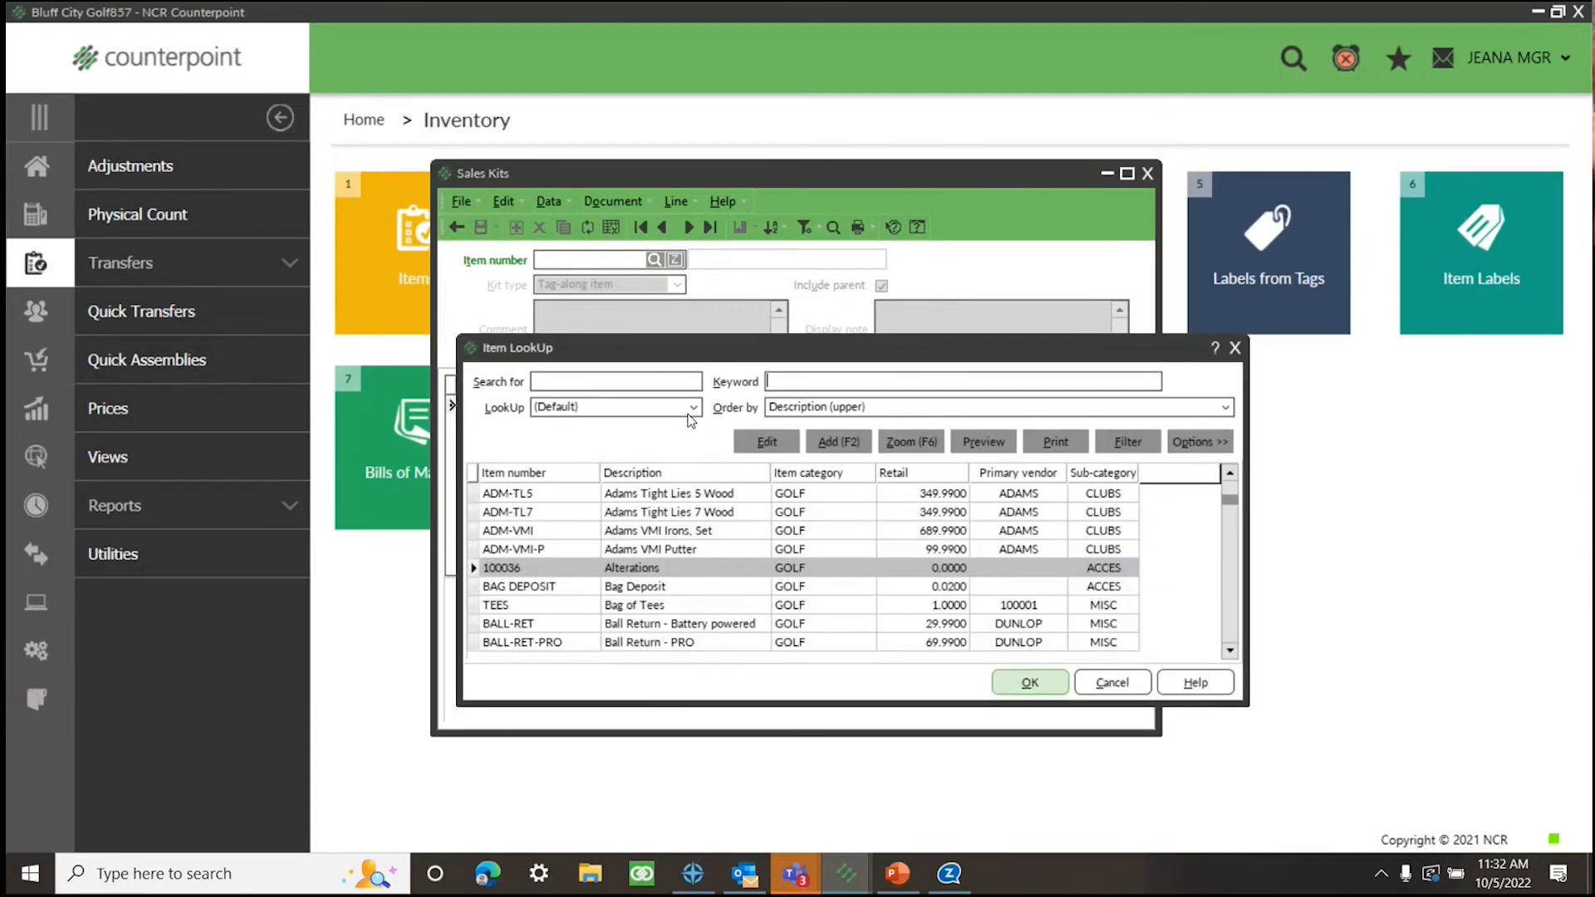
{"action": "type", "text": "spa spec"}
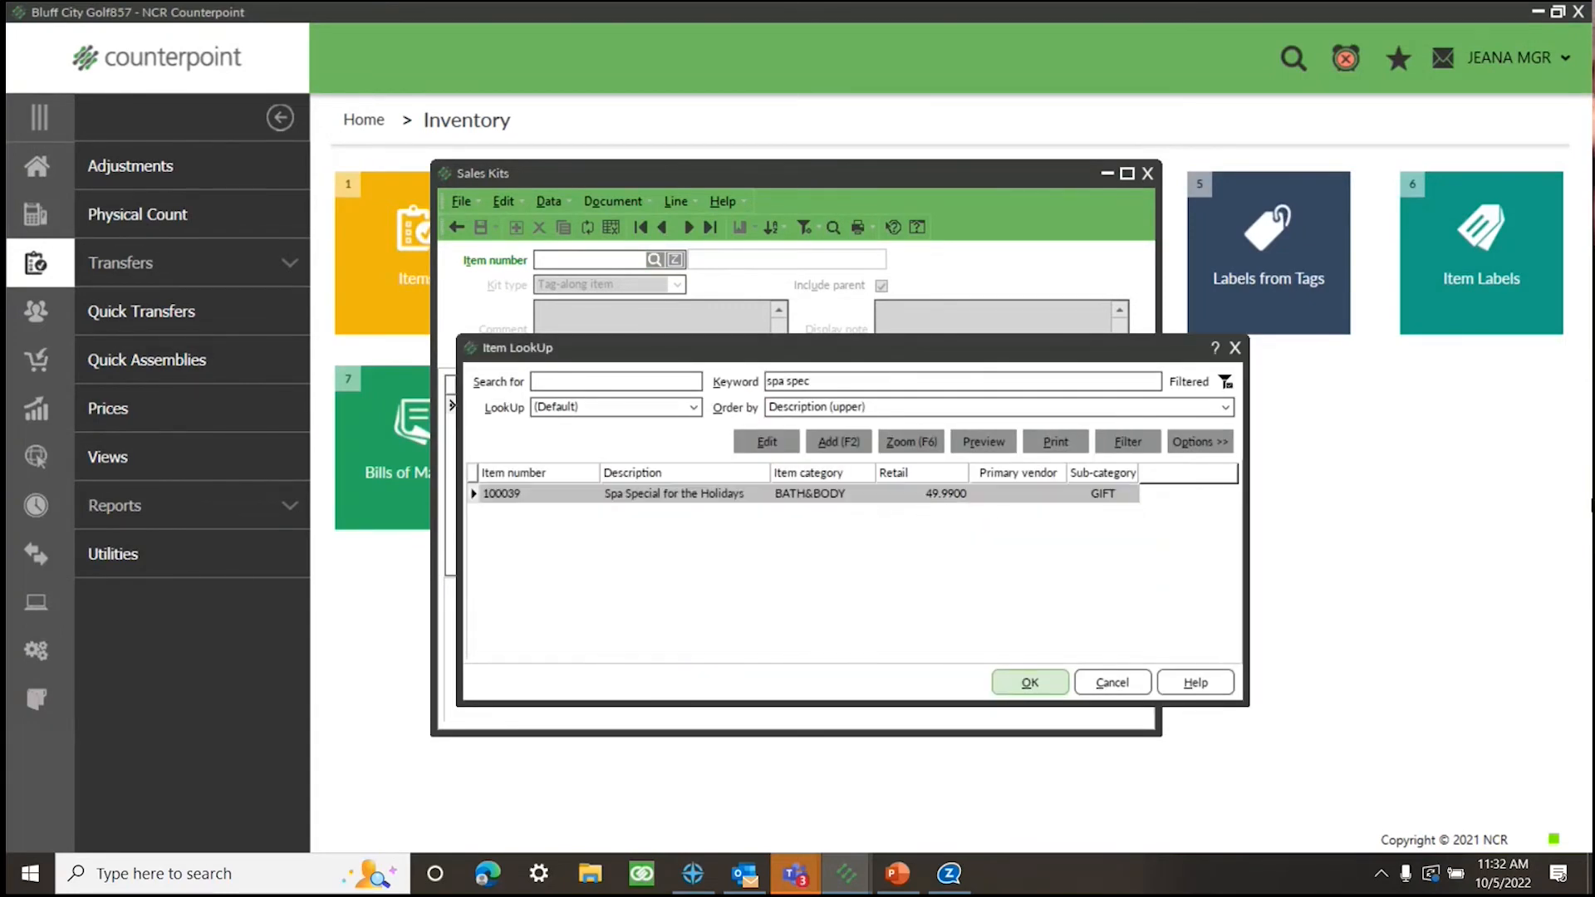
{"action": "left_click", "coordinate": [1030, 682]}
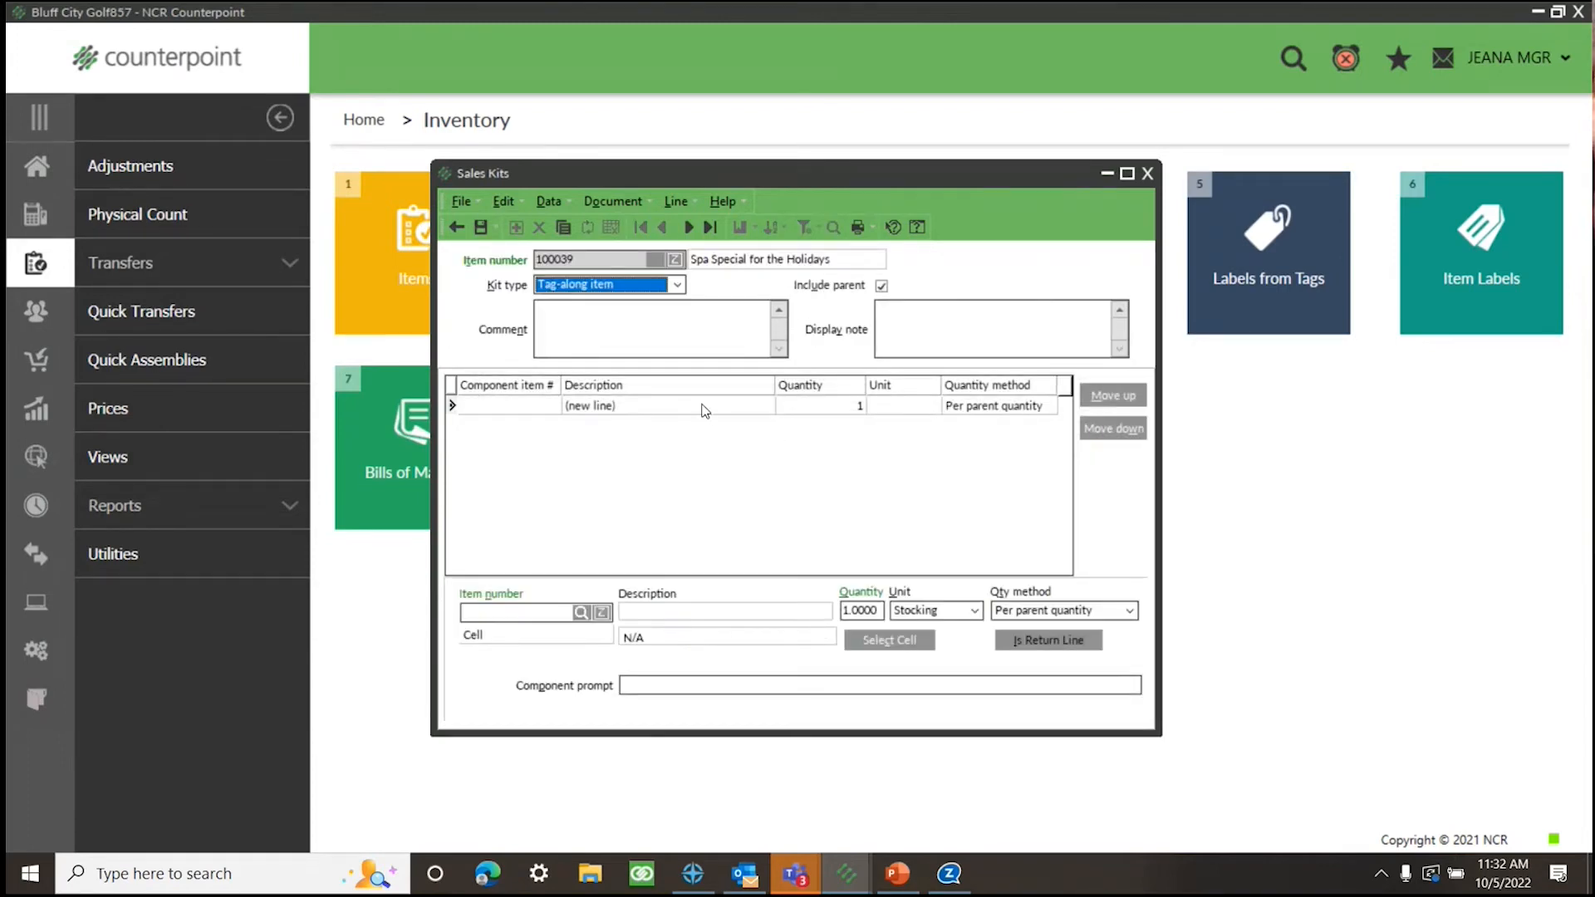
Check the available kit types and discard the unsaved Spa Special for the Holidays kit
{"action": "left_click", "coordinate": [678, 284]}
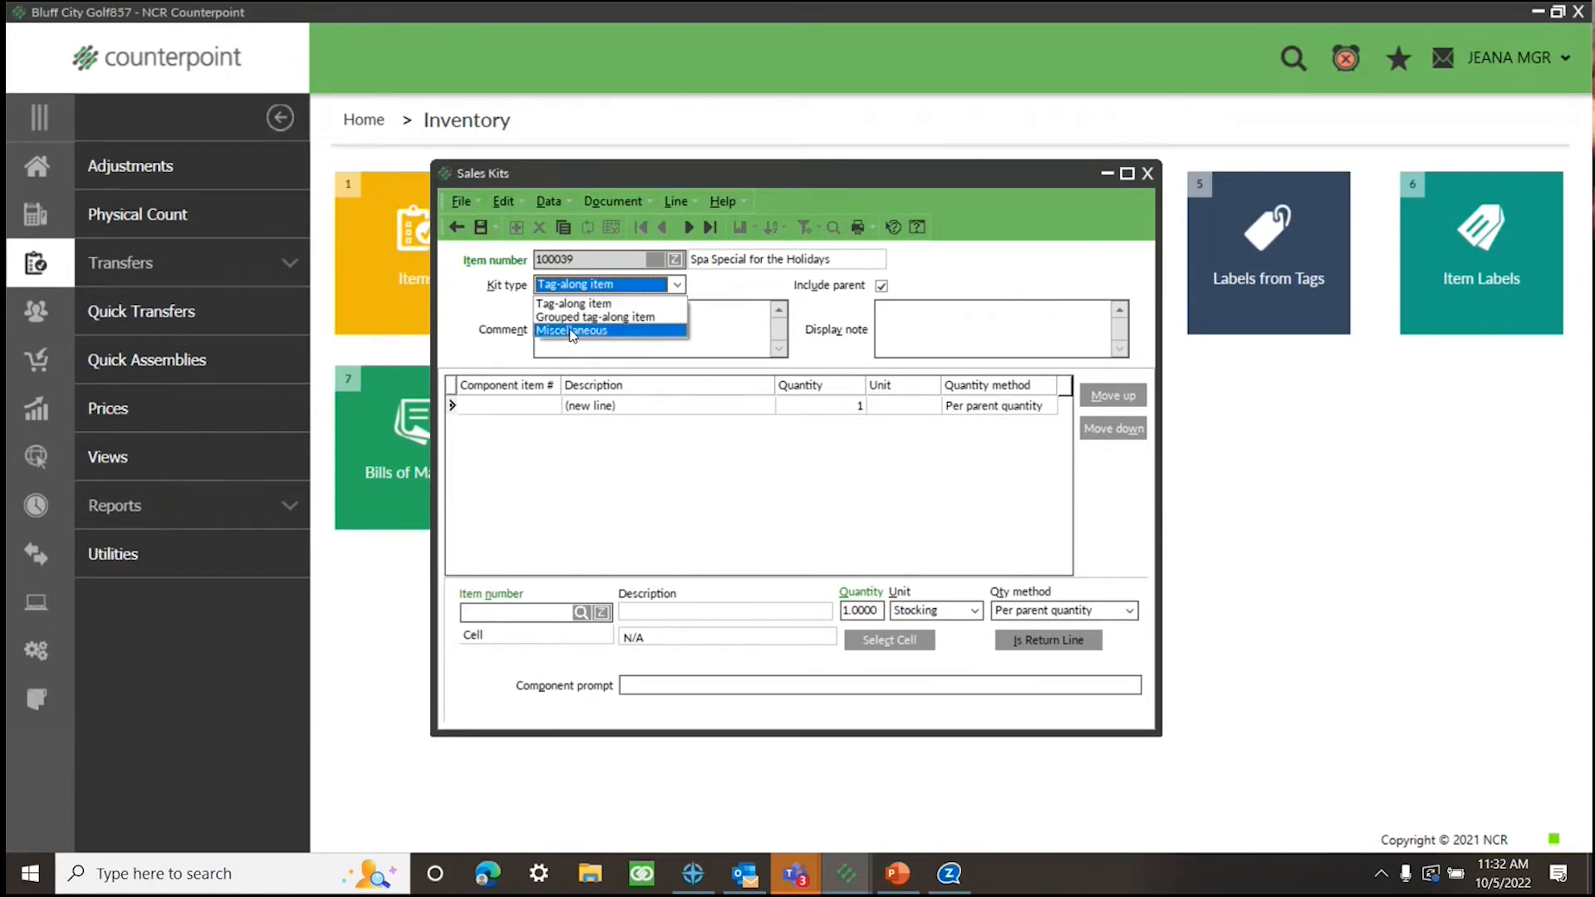
{"action": "left_click", "coordinate": [727, 275]}
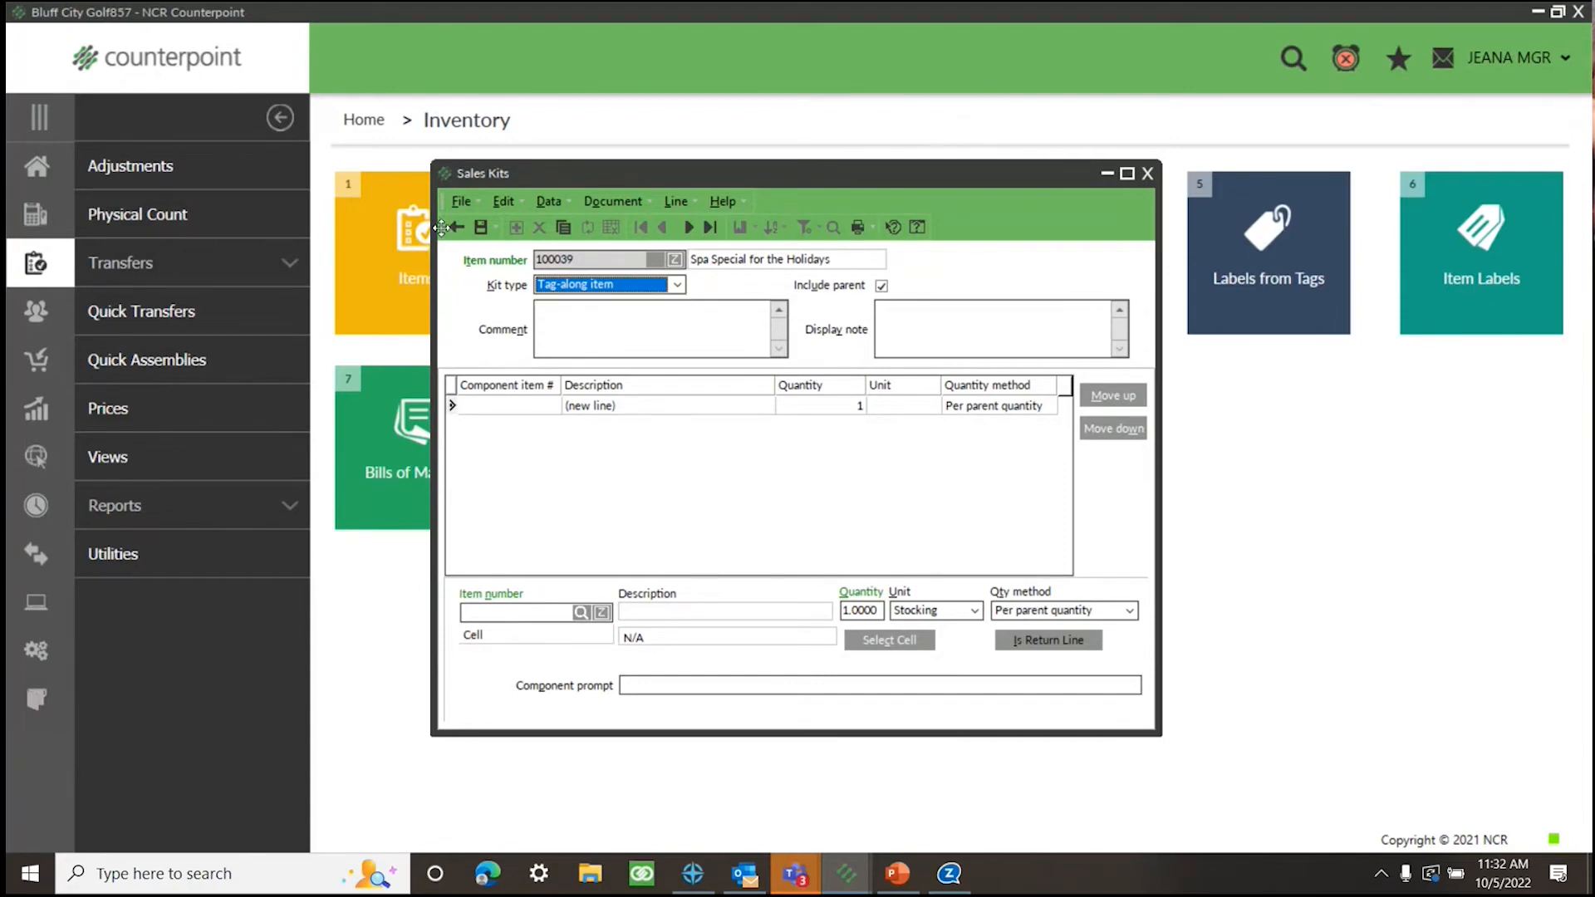
{"action": "left_click", "coordinate": [456, 227]}
{"action": "left_click", "coordinate": [858, 481]}
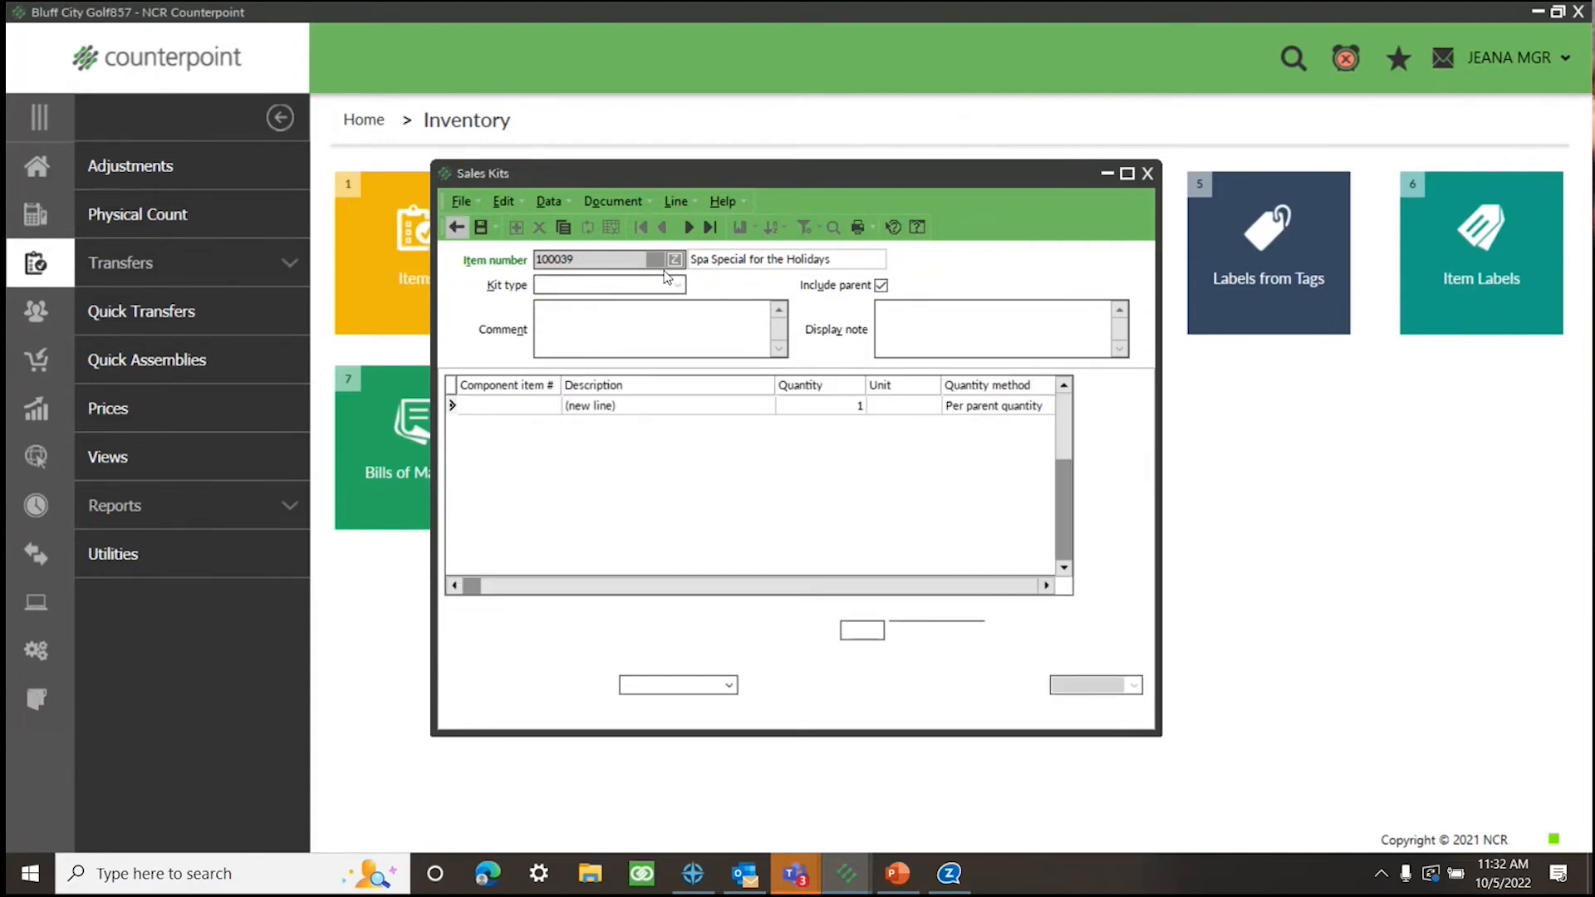
Start a kit for Spa Vanilla & Cream Shampoo, check the kit types offered for it, and discard the unsaved kit
{"action": "left_click", "coordinate": [653, 260]}
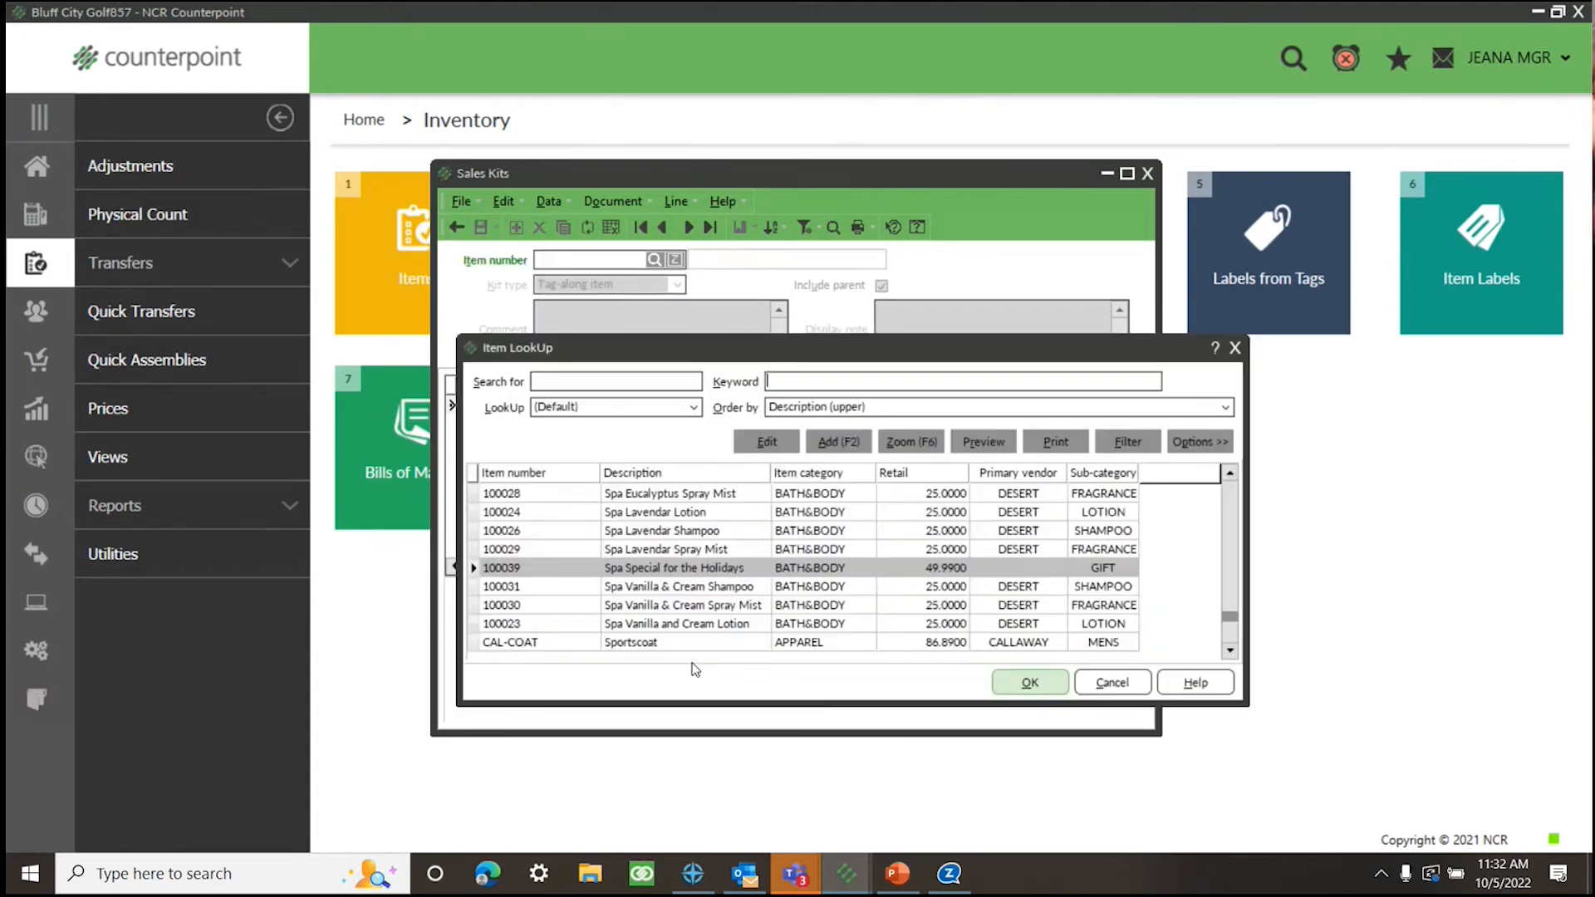
{"action": "left_click", "coordinate": [699, 588]}
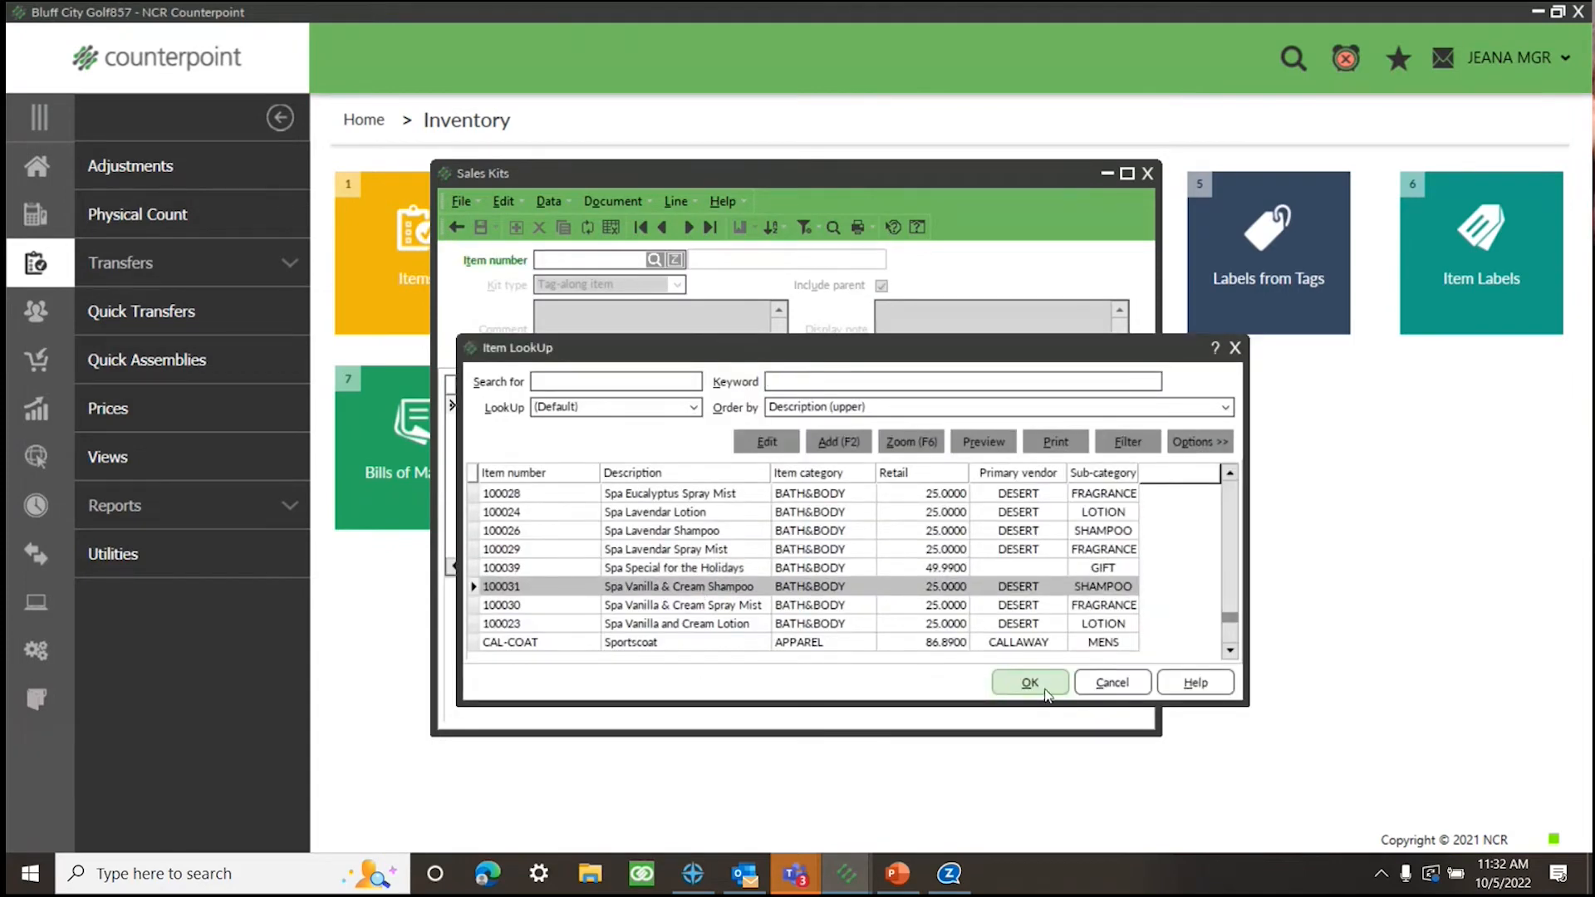
{"action": "left_click", "coordinate": [1045, 695]}
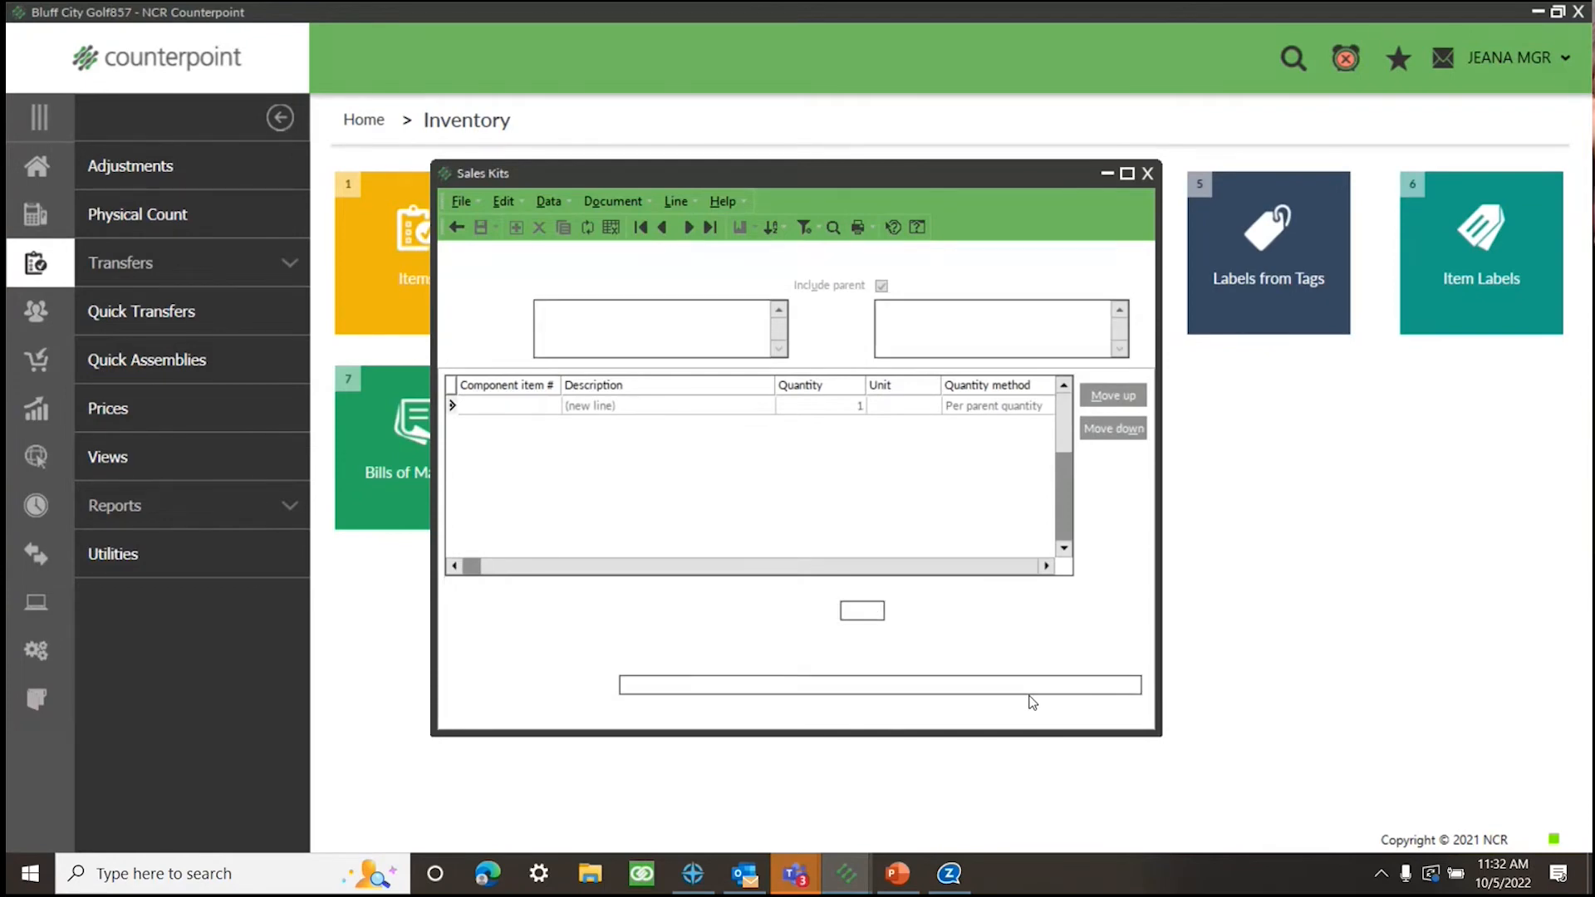
{"action": "left_click", "coordinate": [678, 285]}
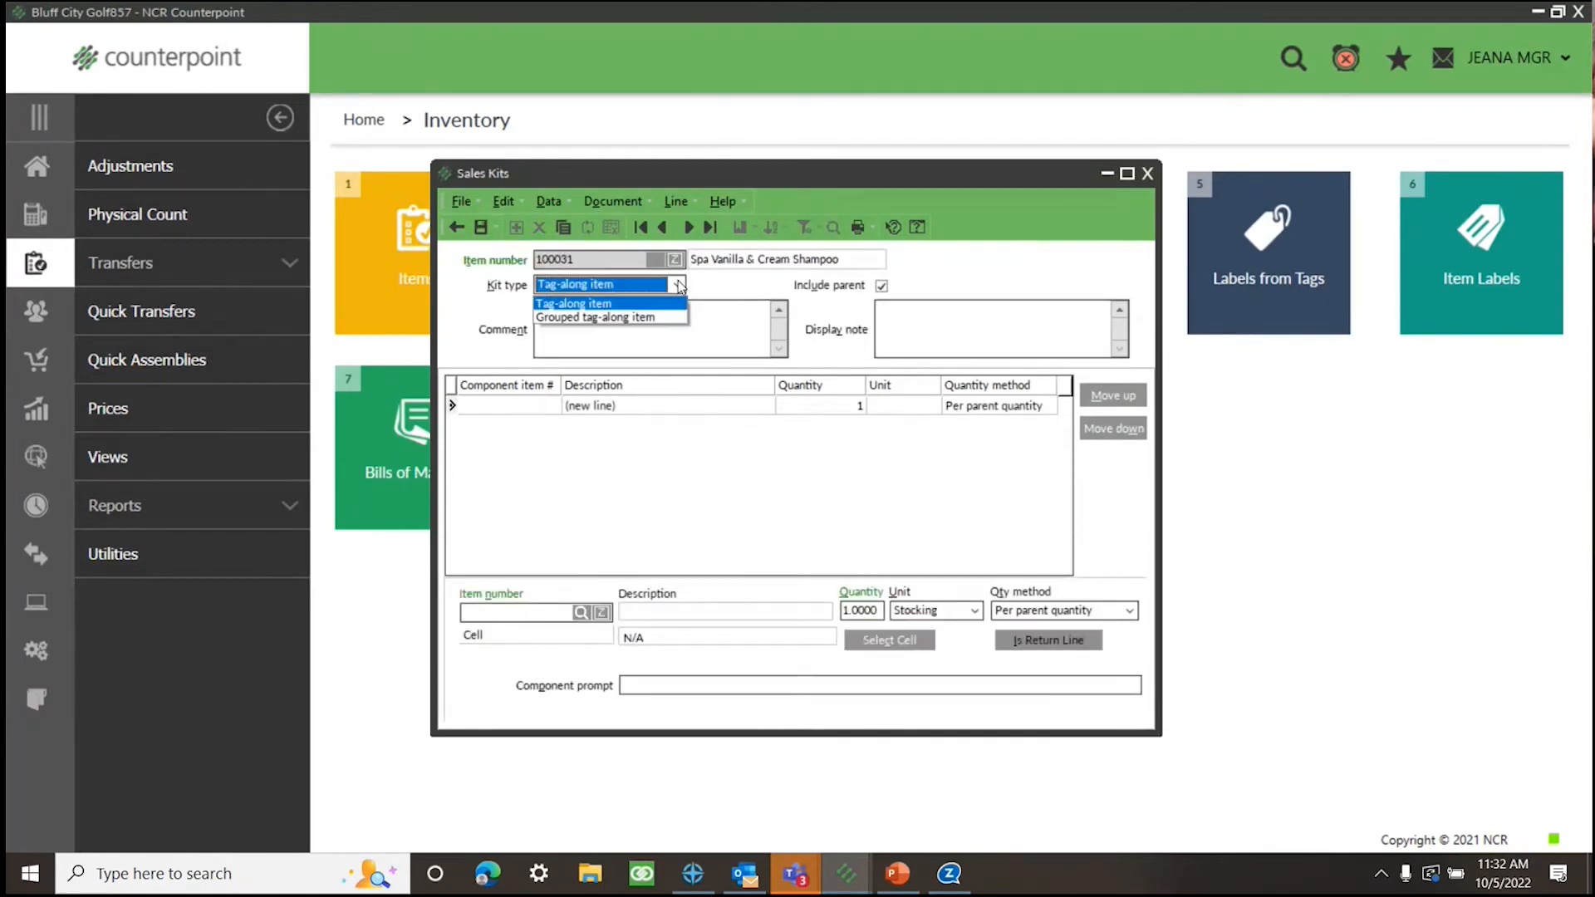
{"action": "key", "text": "Up"}
{"action": "left_click", "coordinate": [642, 493]}
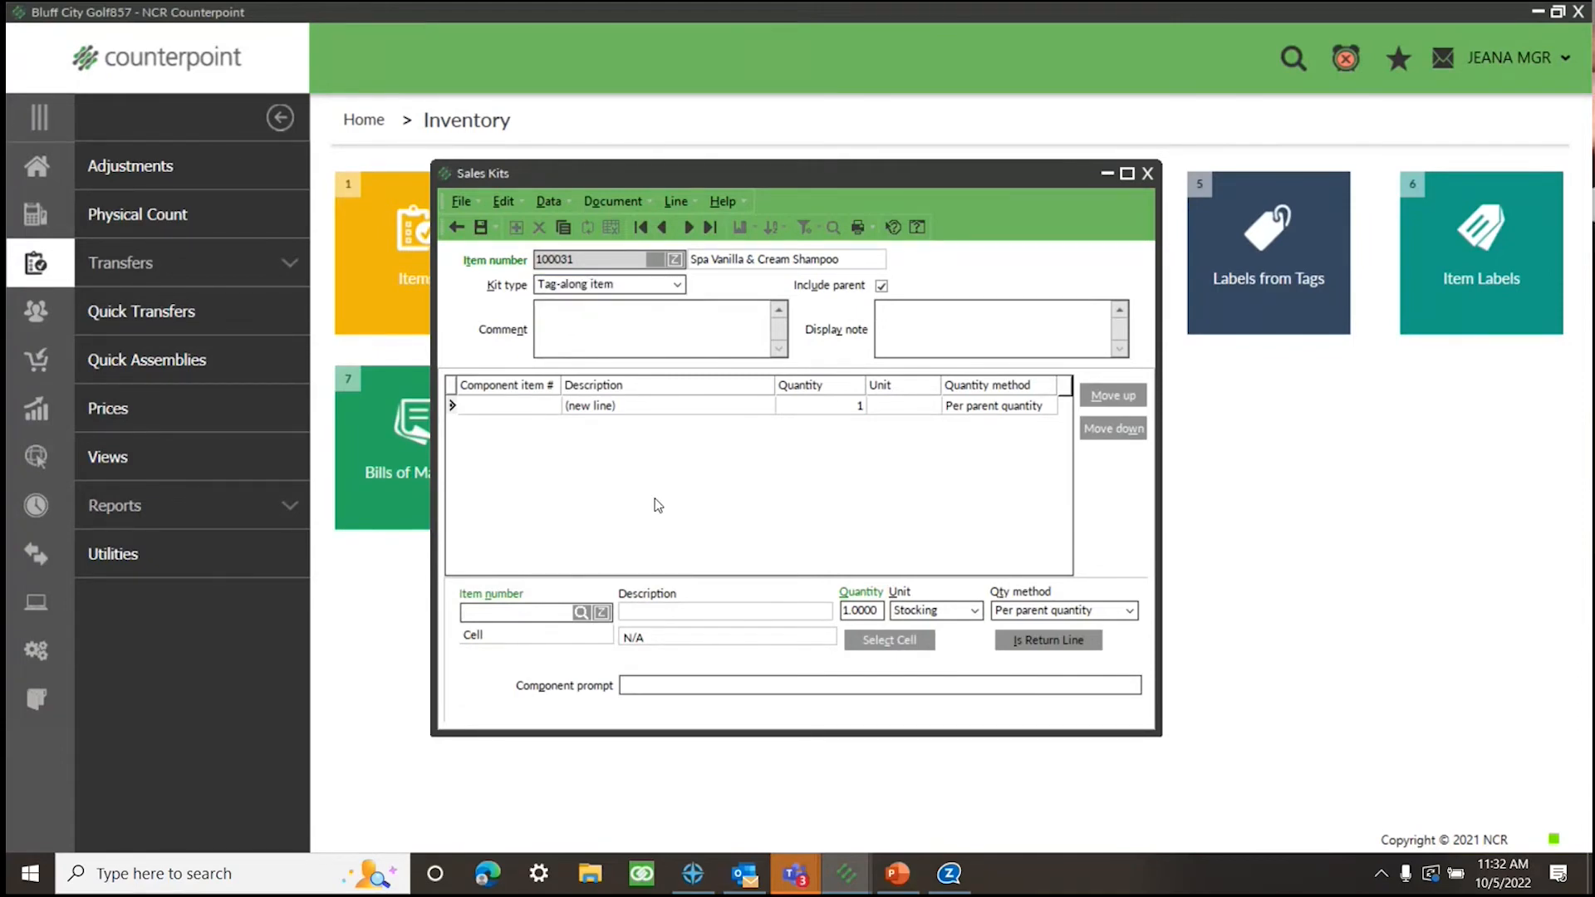
{"action": "left_click", "coordinate": [458, 228]}
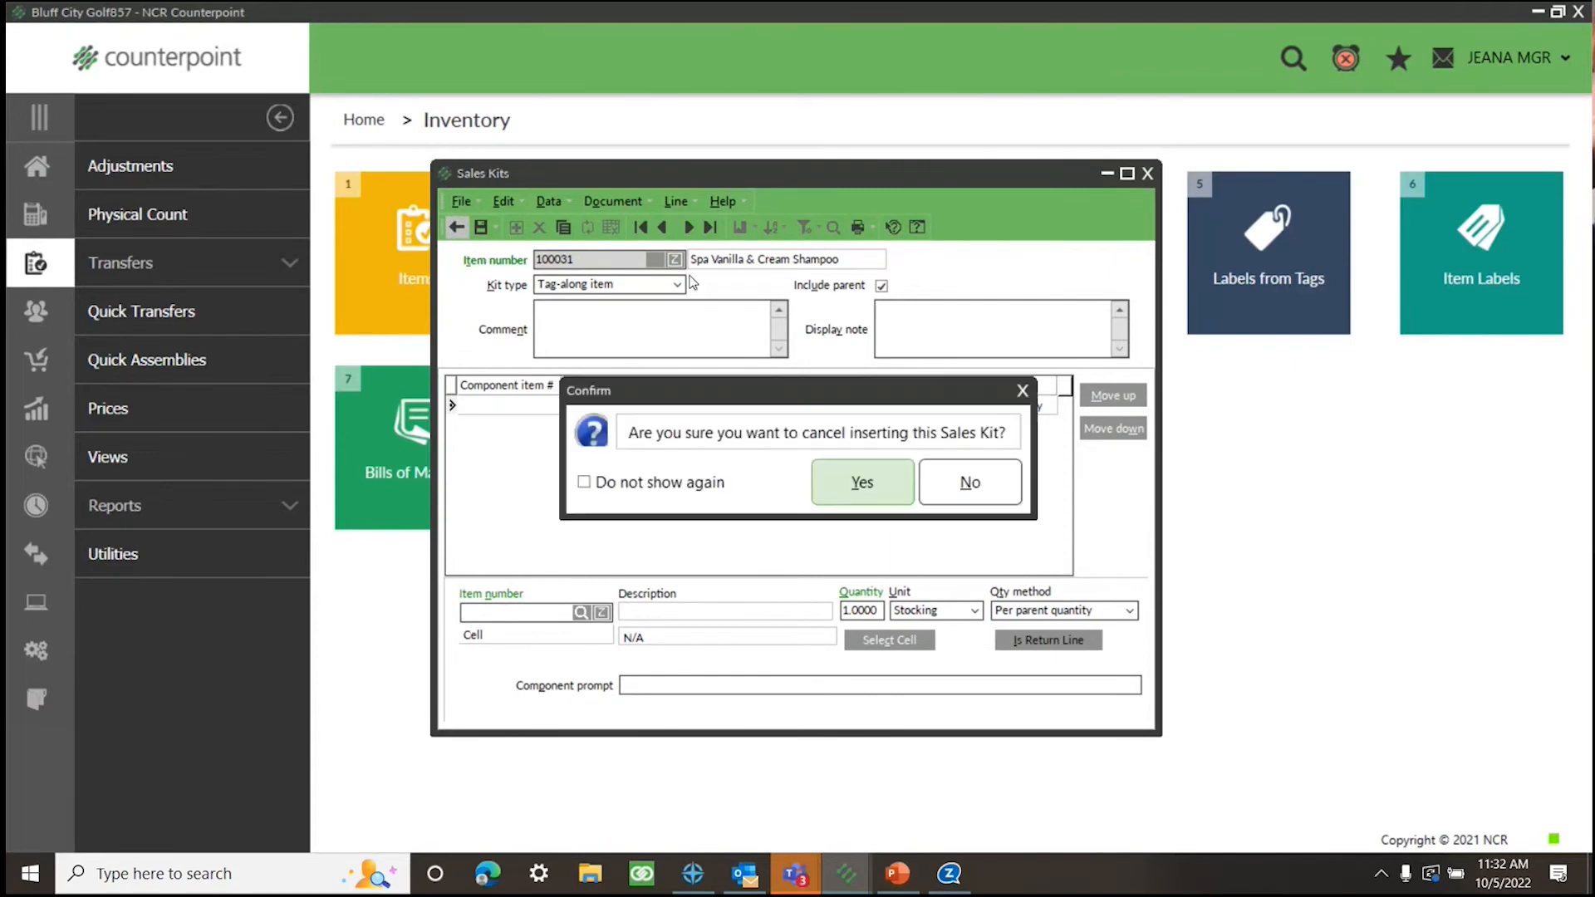
{"action": "key", "text": "Return"}
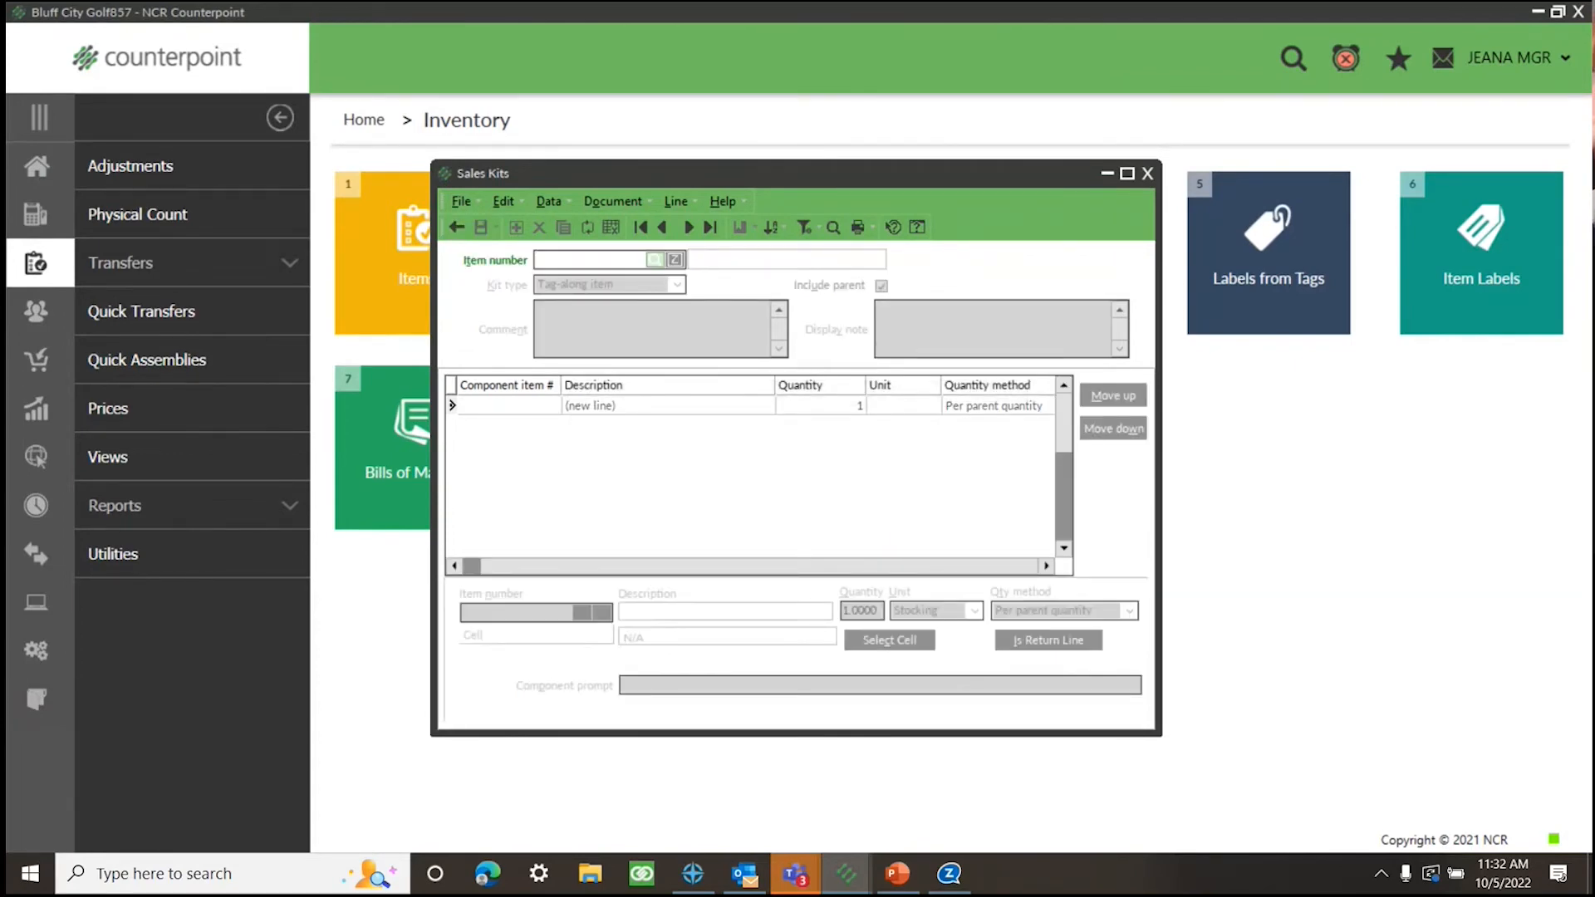
Start a kit for Spa Special for the Holidays, found with keyword "spa spec", and set its kit type to Miscellaneous
{"action": "left_click", "coordinate": [655, 260]}
{"action": "type", "text": "spa spec"}
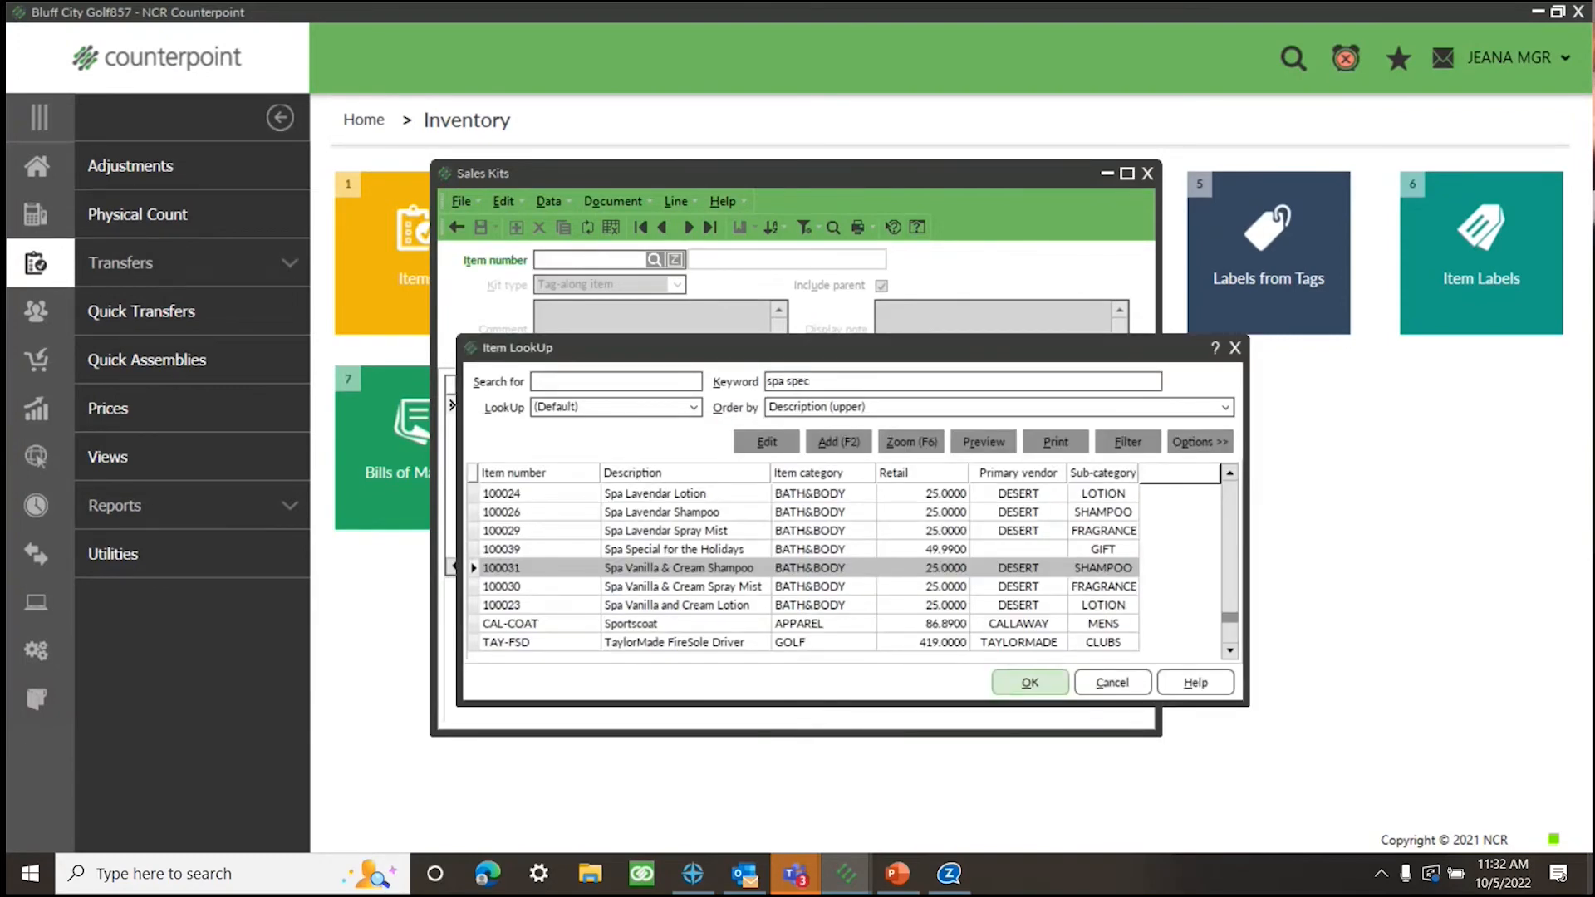
{"action": "left_click", "coordinate": [1029, 684]}
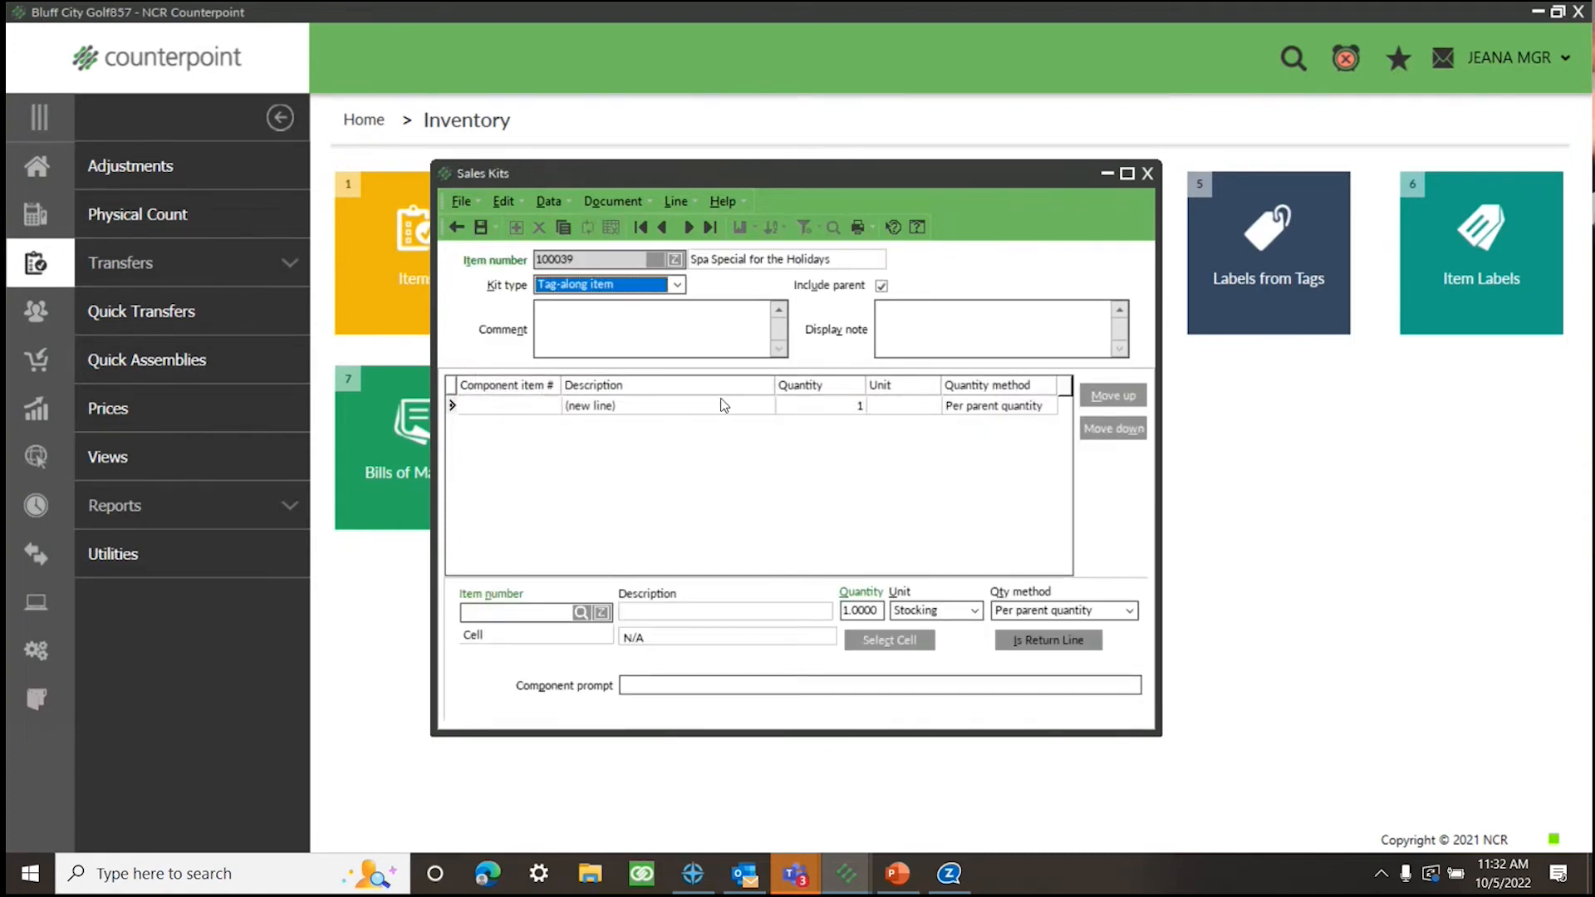
{"action": "left_click", "coordinate": [677, 284]}
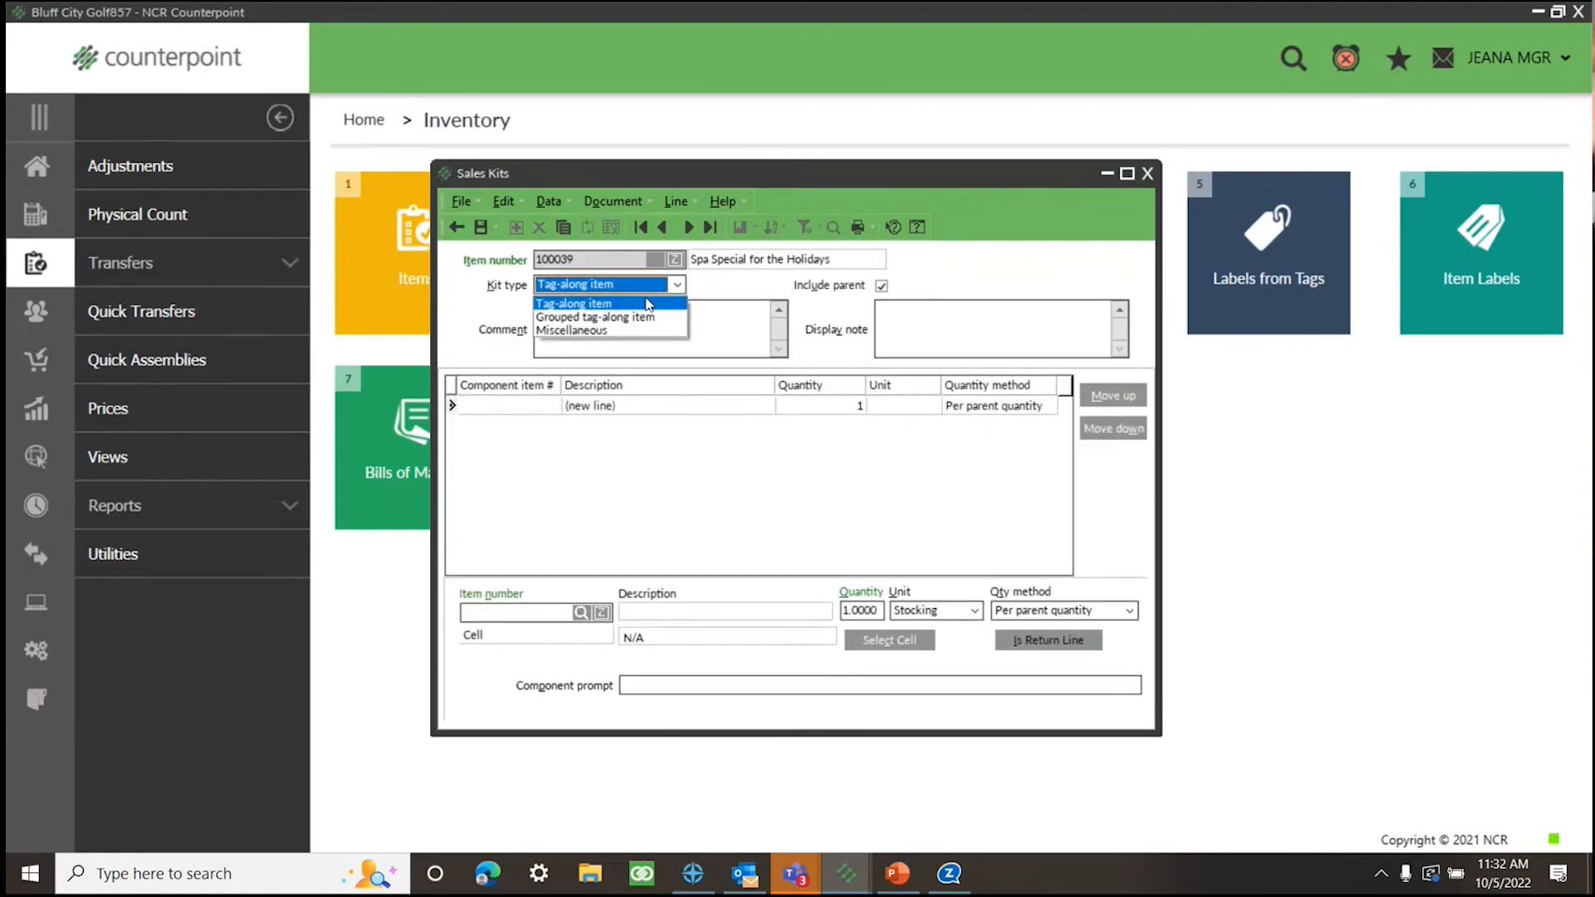
{"action": "left_click", "coordinate": [615, 330]}
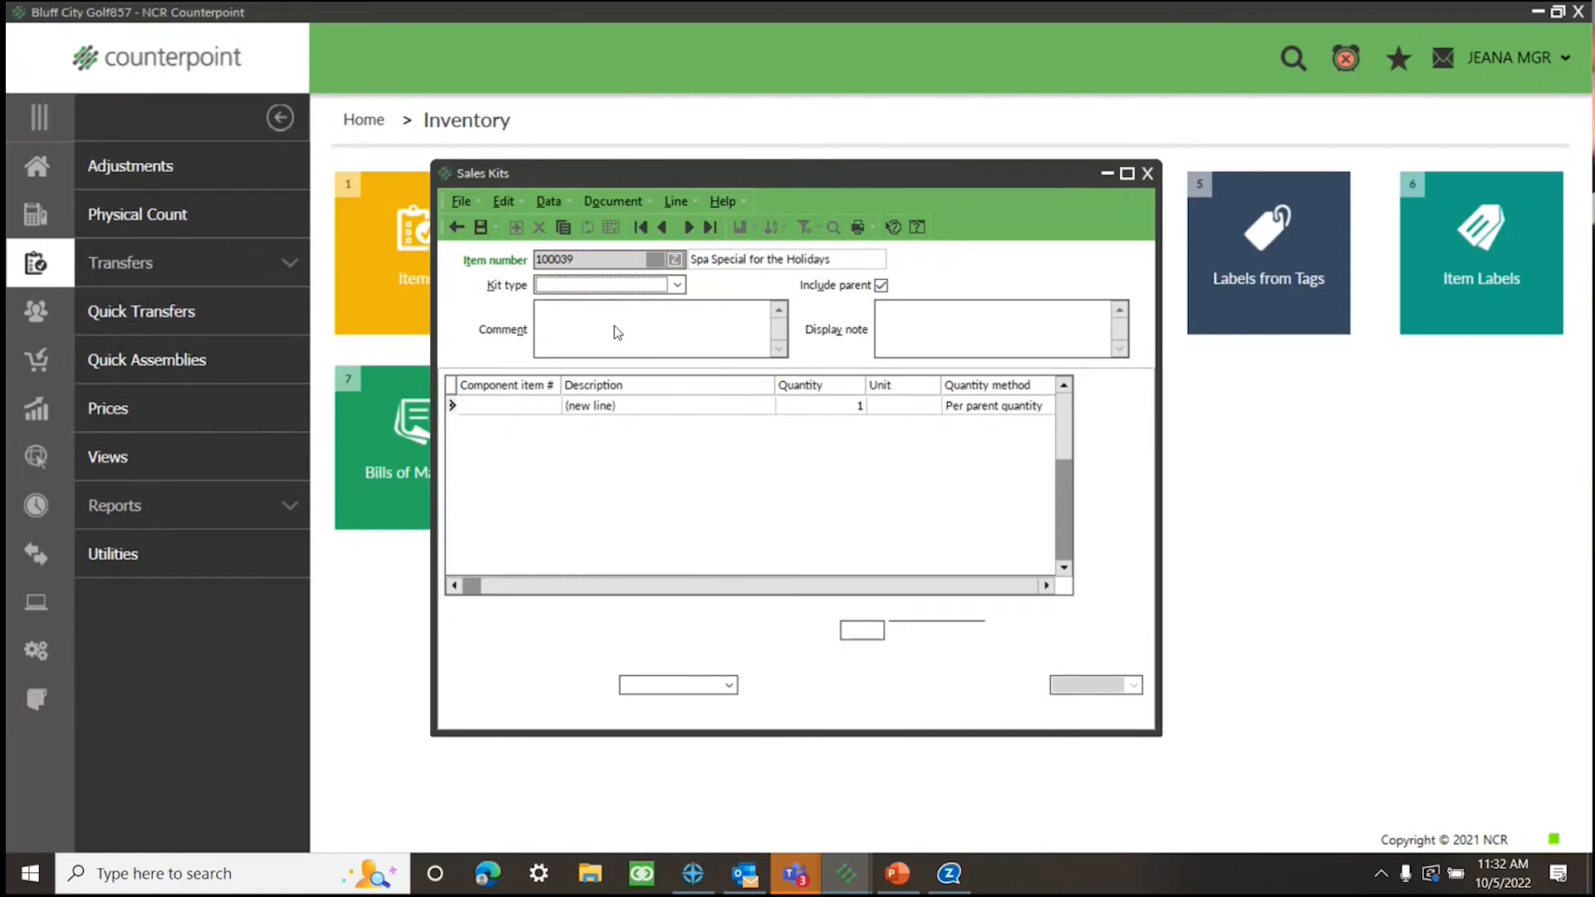
{"action": "left_click", "coordinate": [900, 319]}
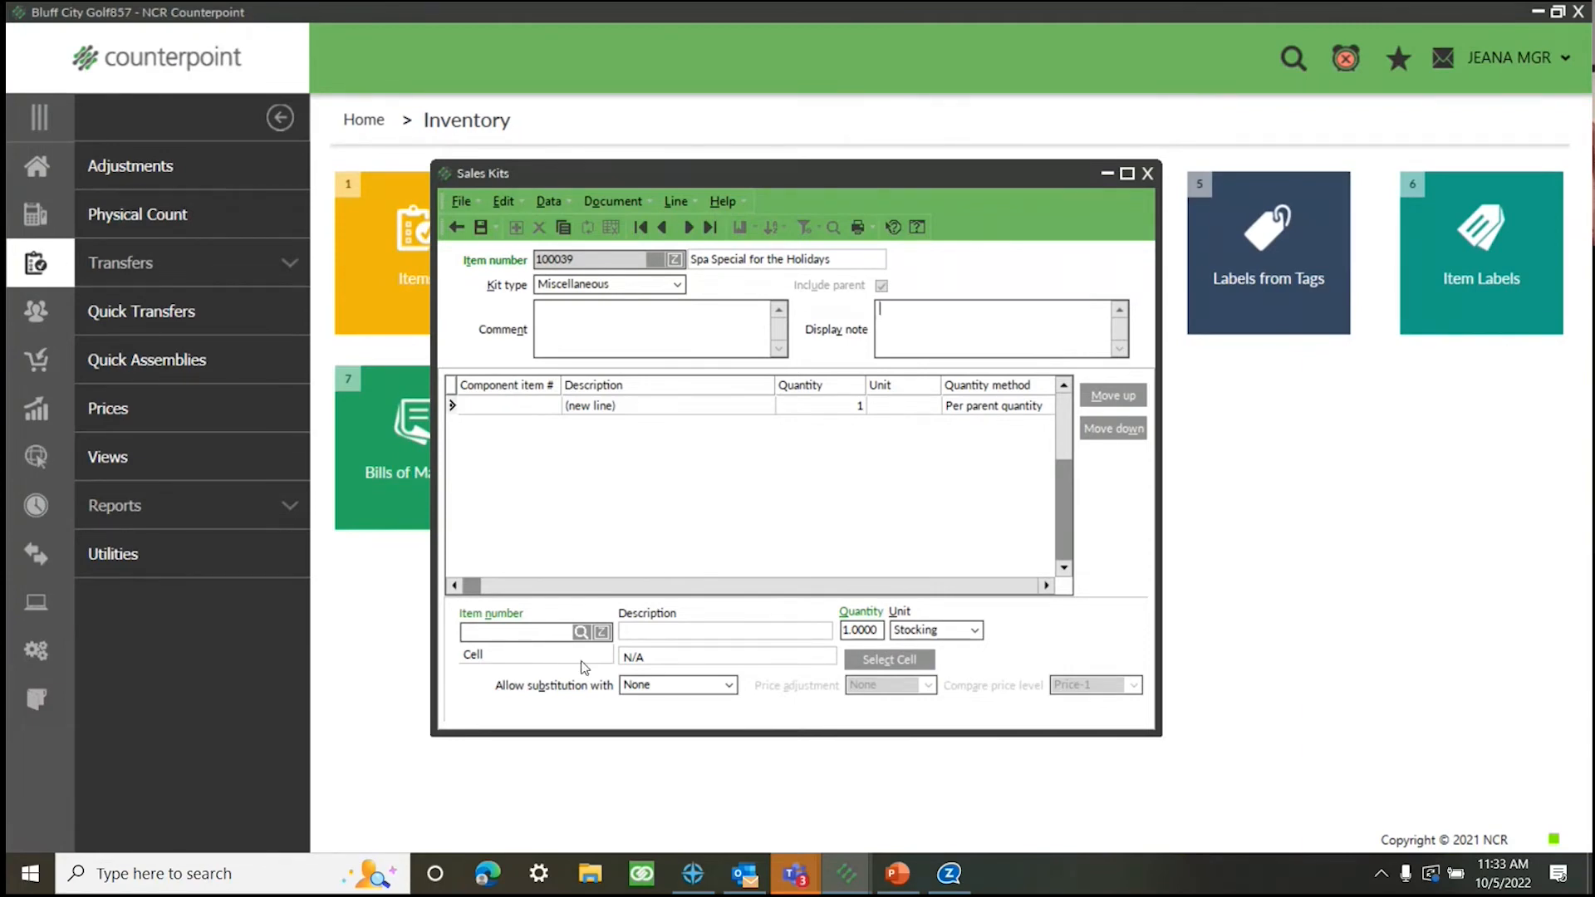
Add Spa Vanilla & Cream Shampoo, found with keyword "vanilla", as the first kit component with quantity 1
{"action": "left_click", "coordinate": [485, 631]}
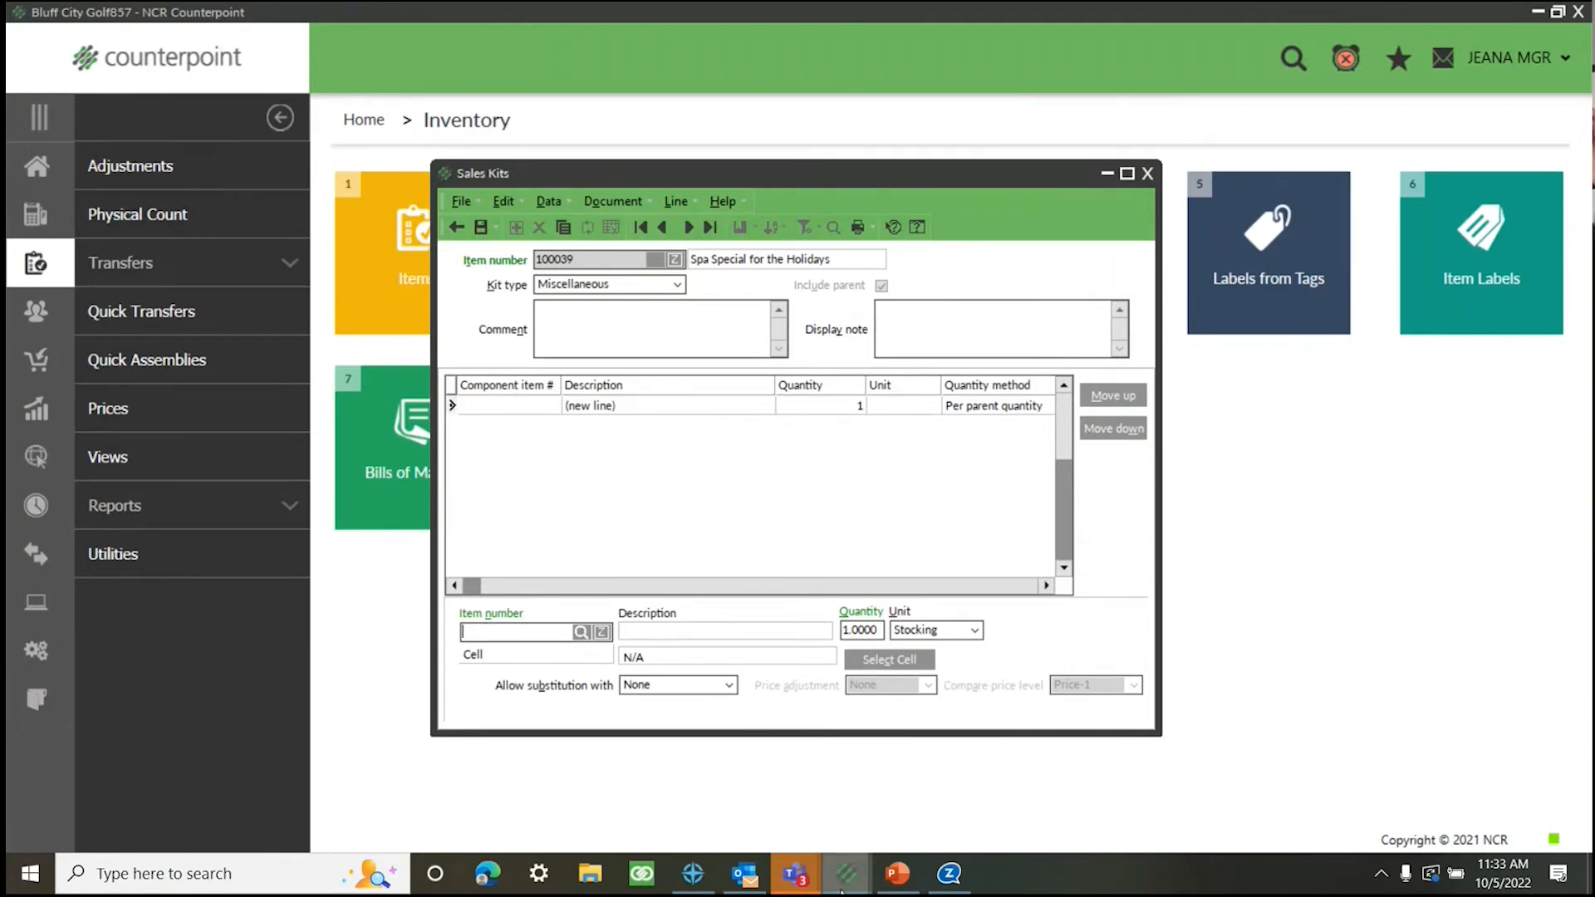
{"action": "mouse_move", "coordinate": [843, 891]}
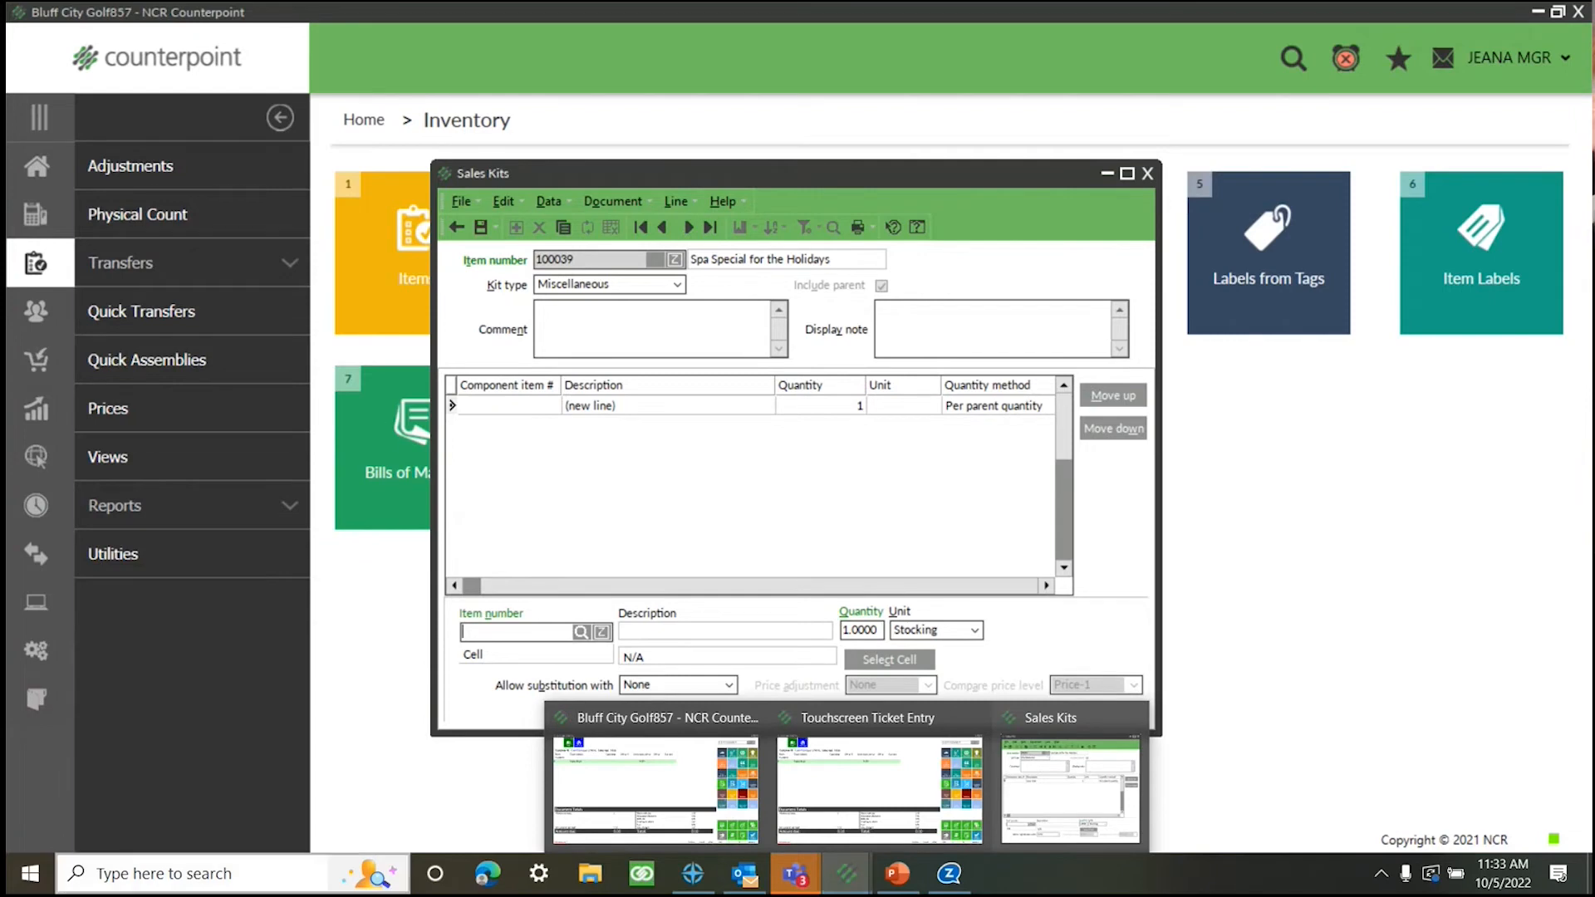
{"action": "left_click", "coordinate": [582, 635]}
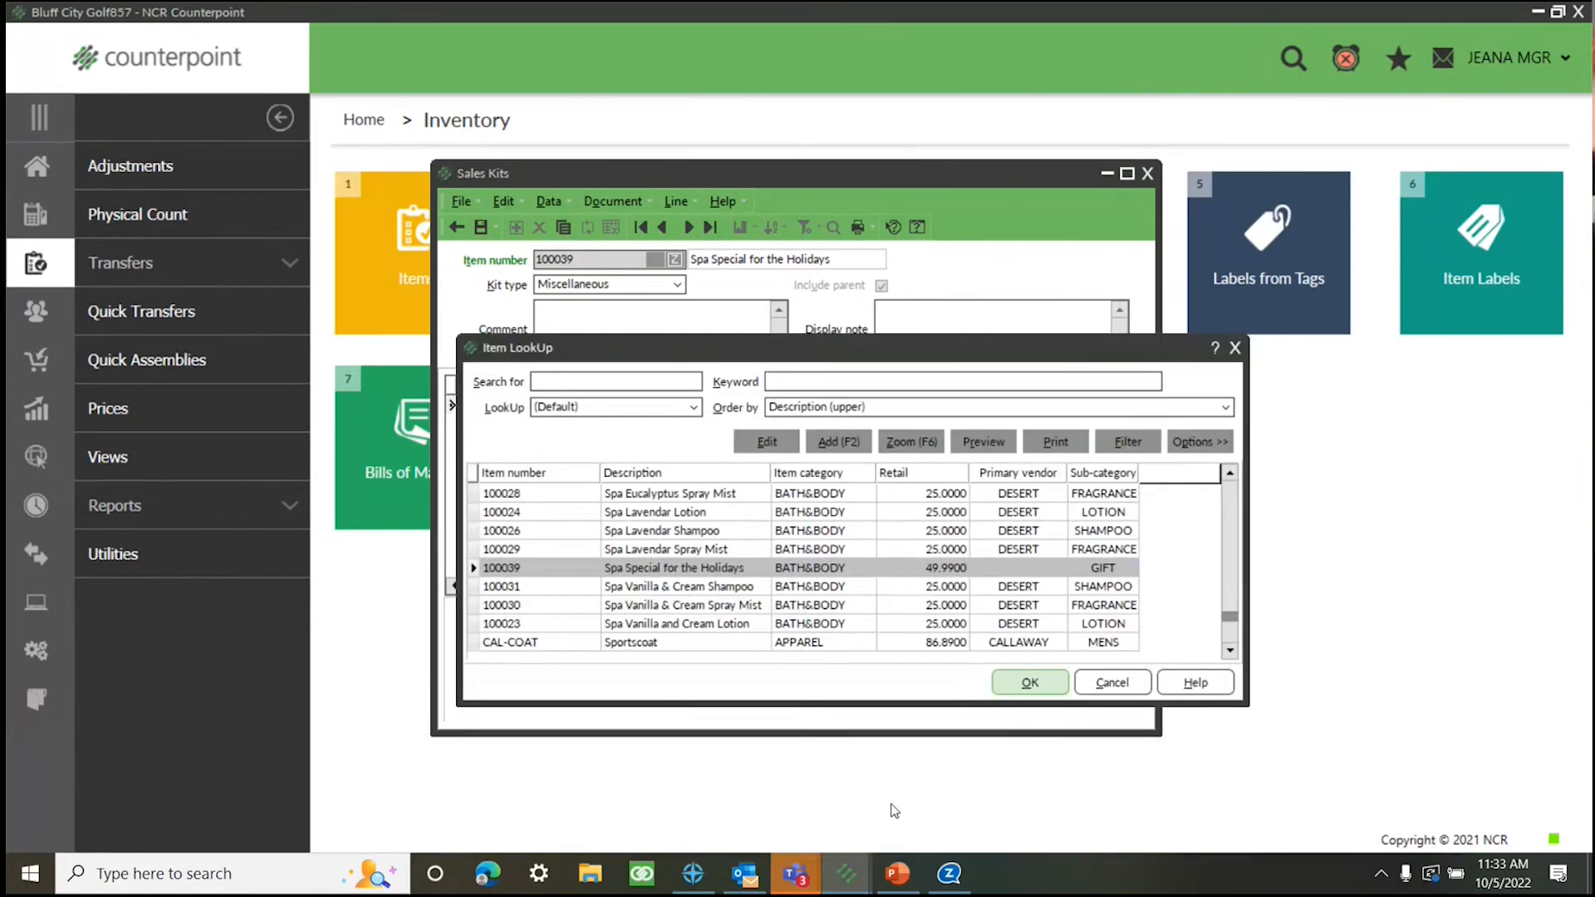
{"action": "type", "text": "vanilla"}
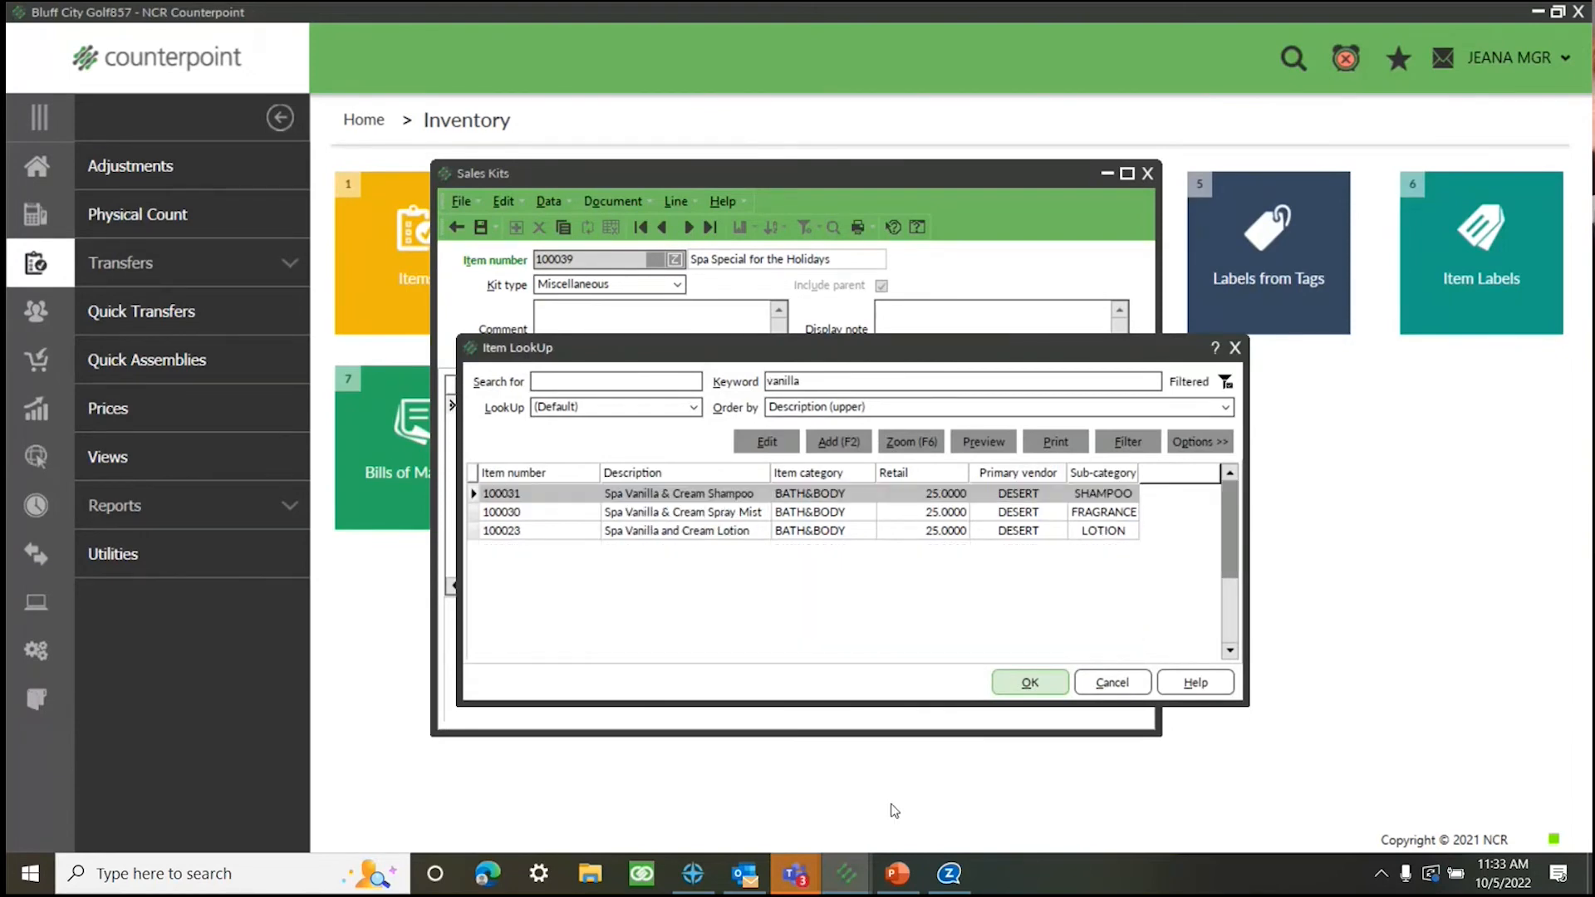
{"action": "left_click", "coordinate": [1023, 685]}
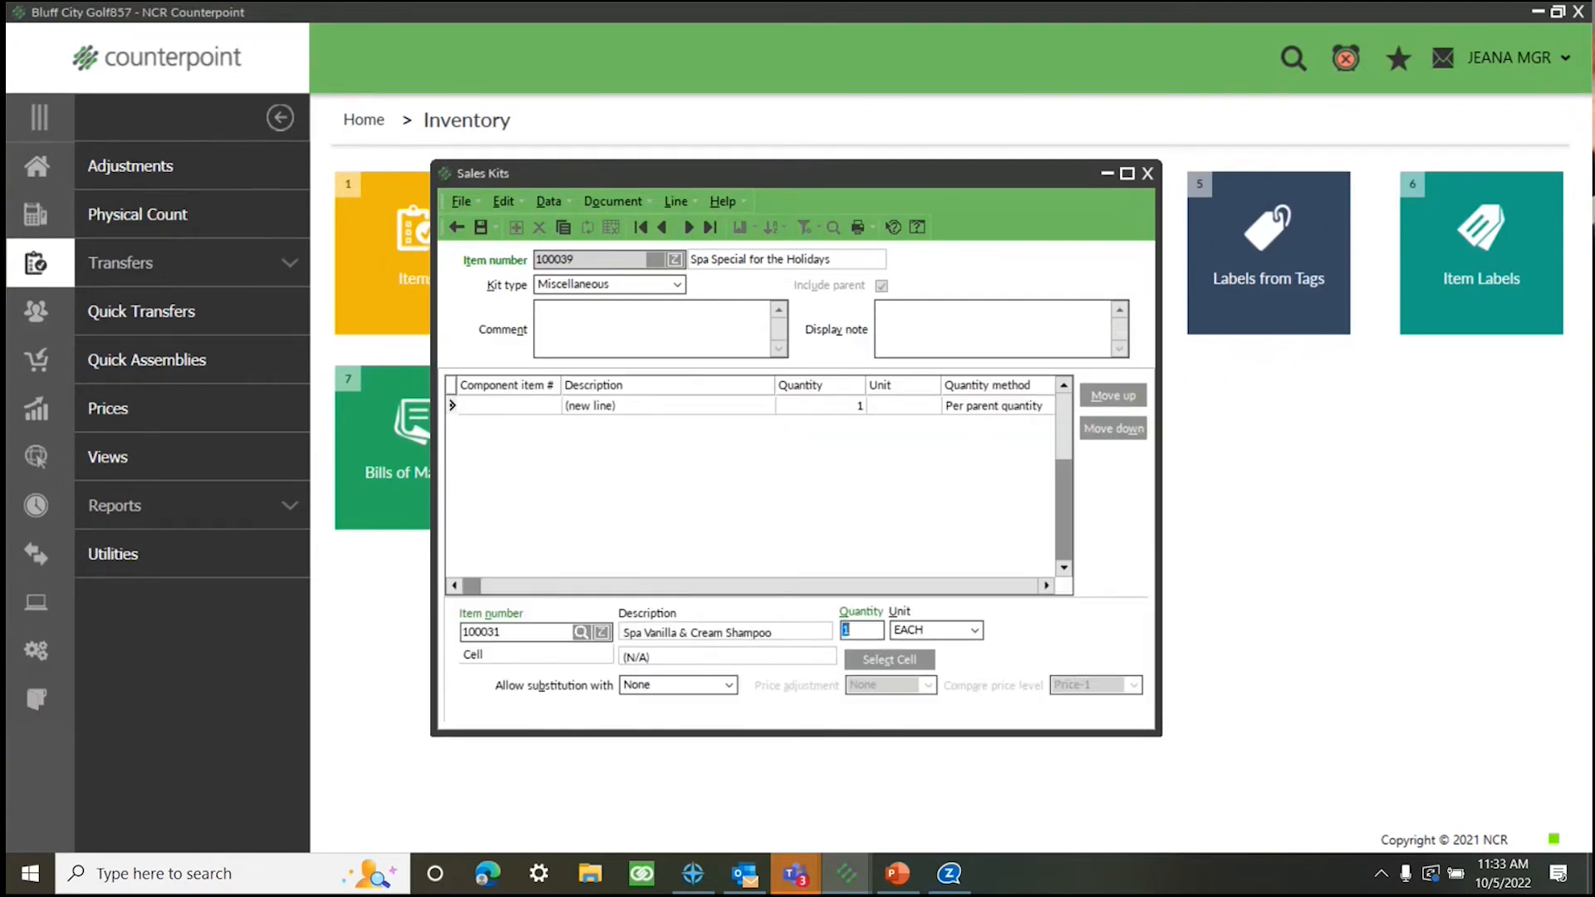
{"action": "key", "text": "Tab"}
{"action": "key", "text": "Tab"}
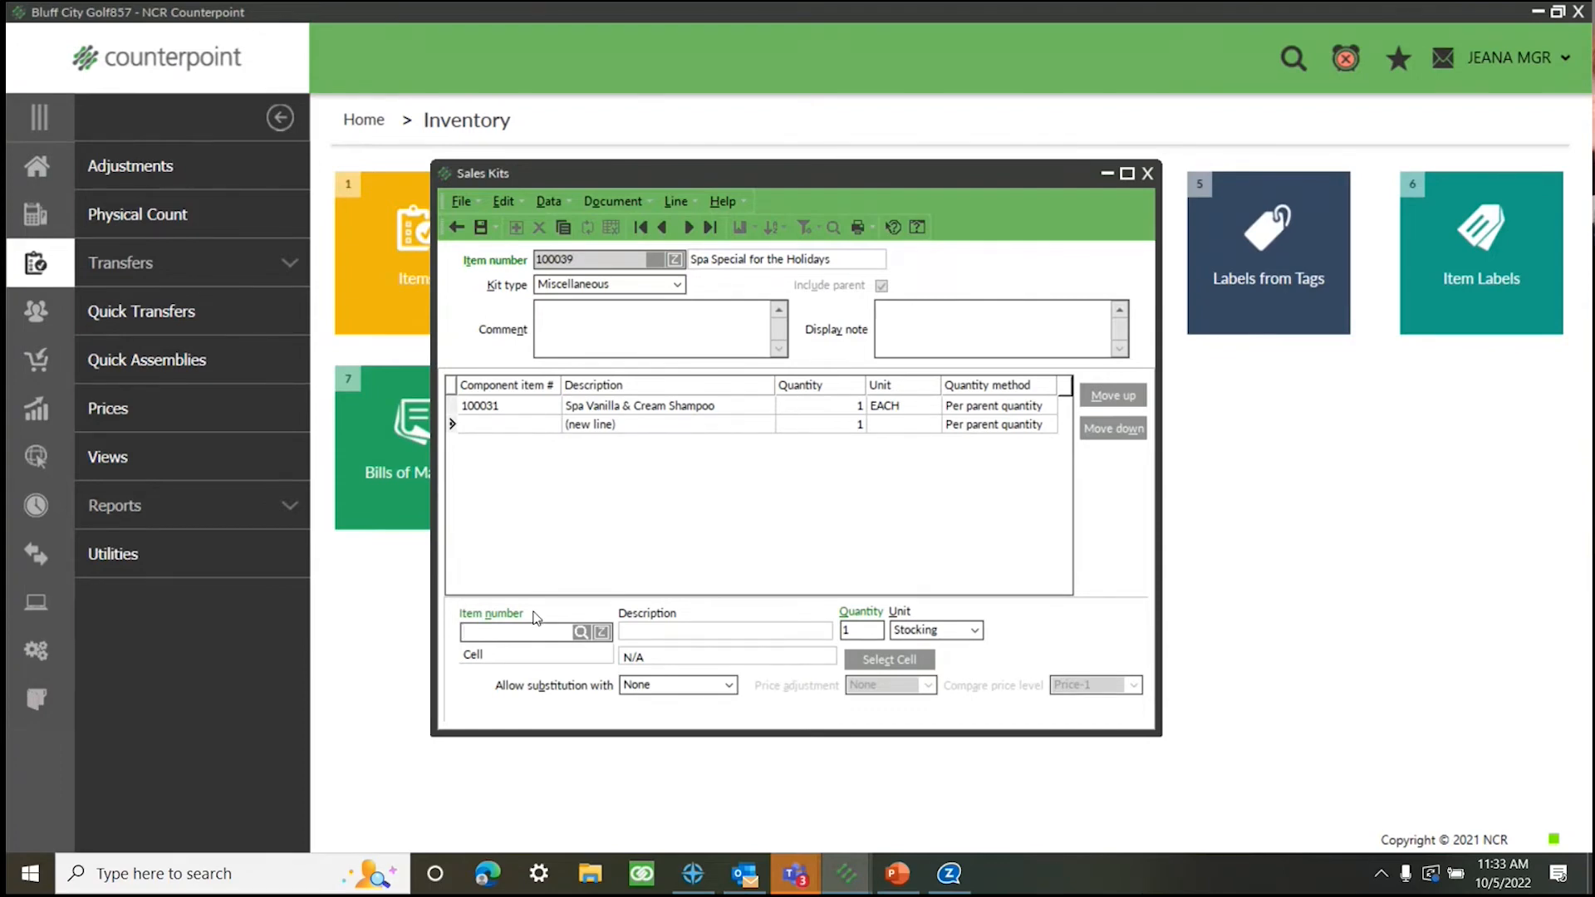
Add Spa Vanilla & Cream Spray Mist, found with keyword "mist", as a kit component with quantity 1
{"action": "left_click", "coordinate": [581, 633]}
{"action": "type", "text": "mist"}
{"action": "key", "text": "Return"}
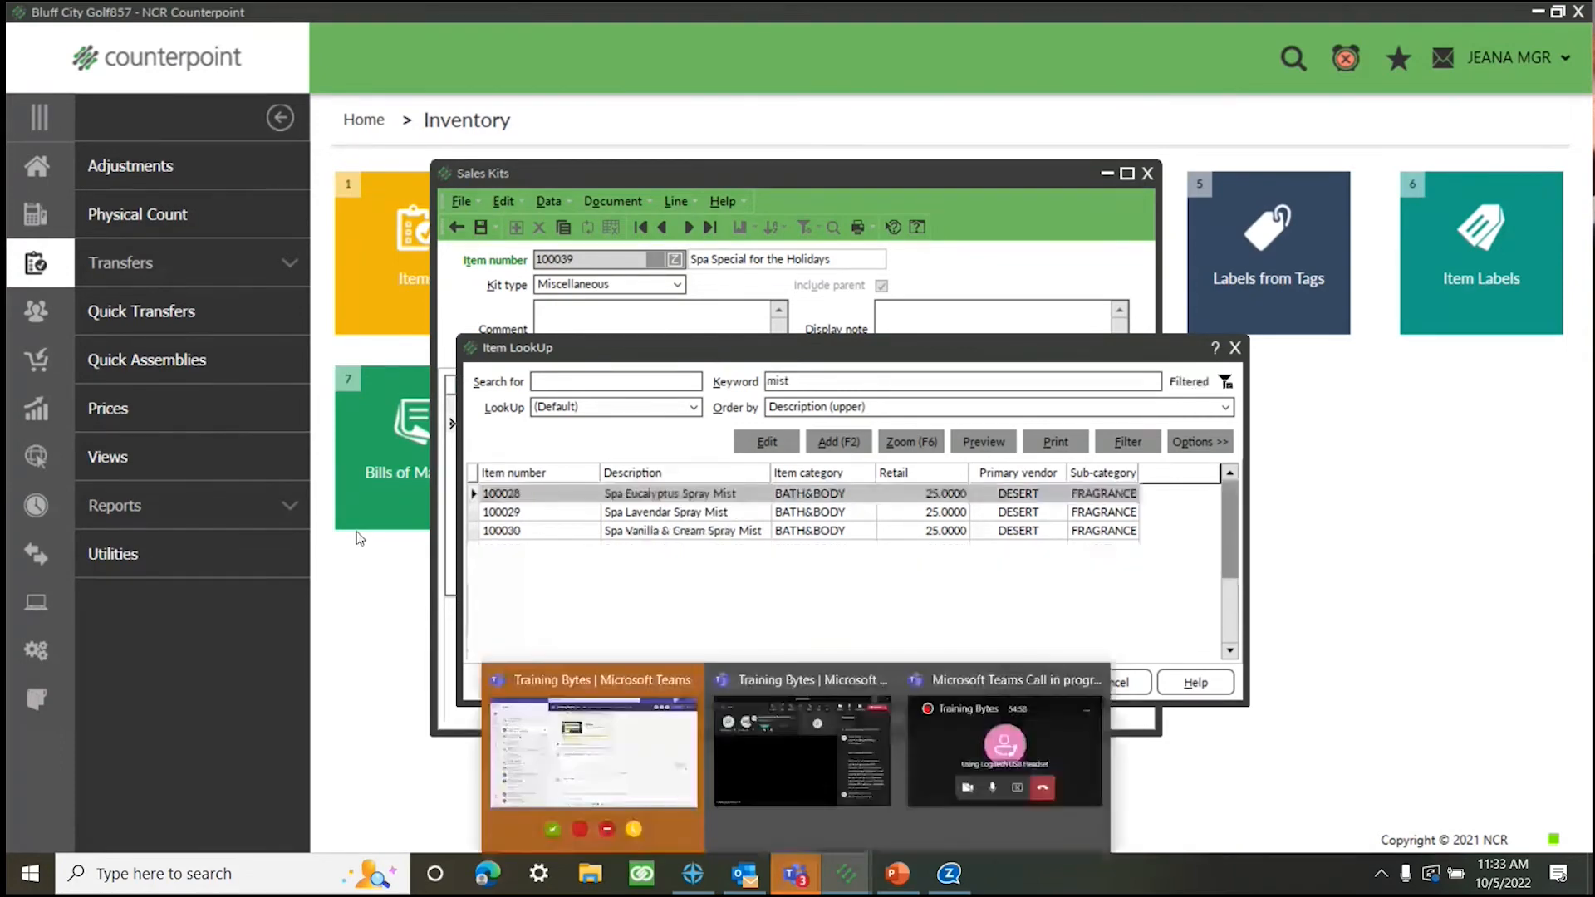
{"action": "left_click", "coordinate": [735, 532]}
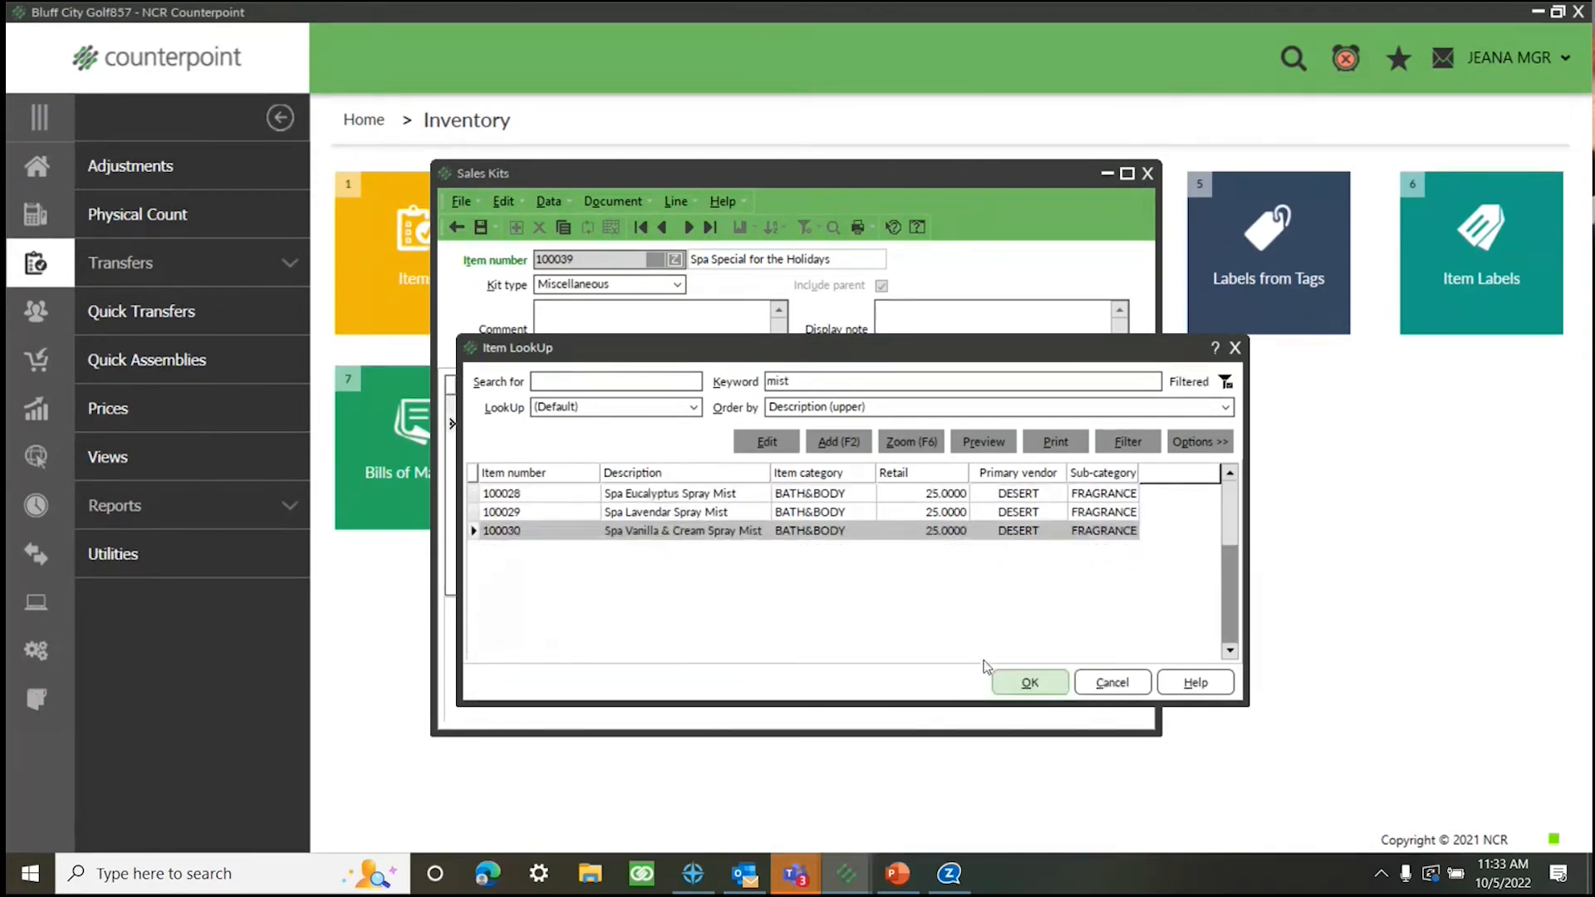
{"action": "left_click", "coordinate": [1030, 682]}
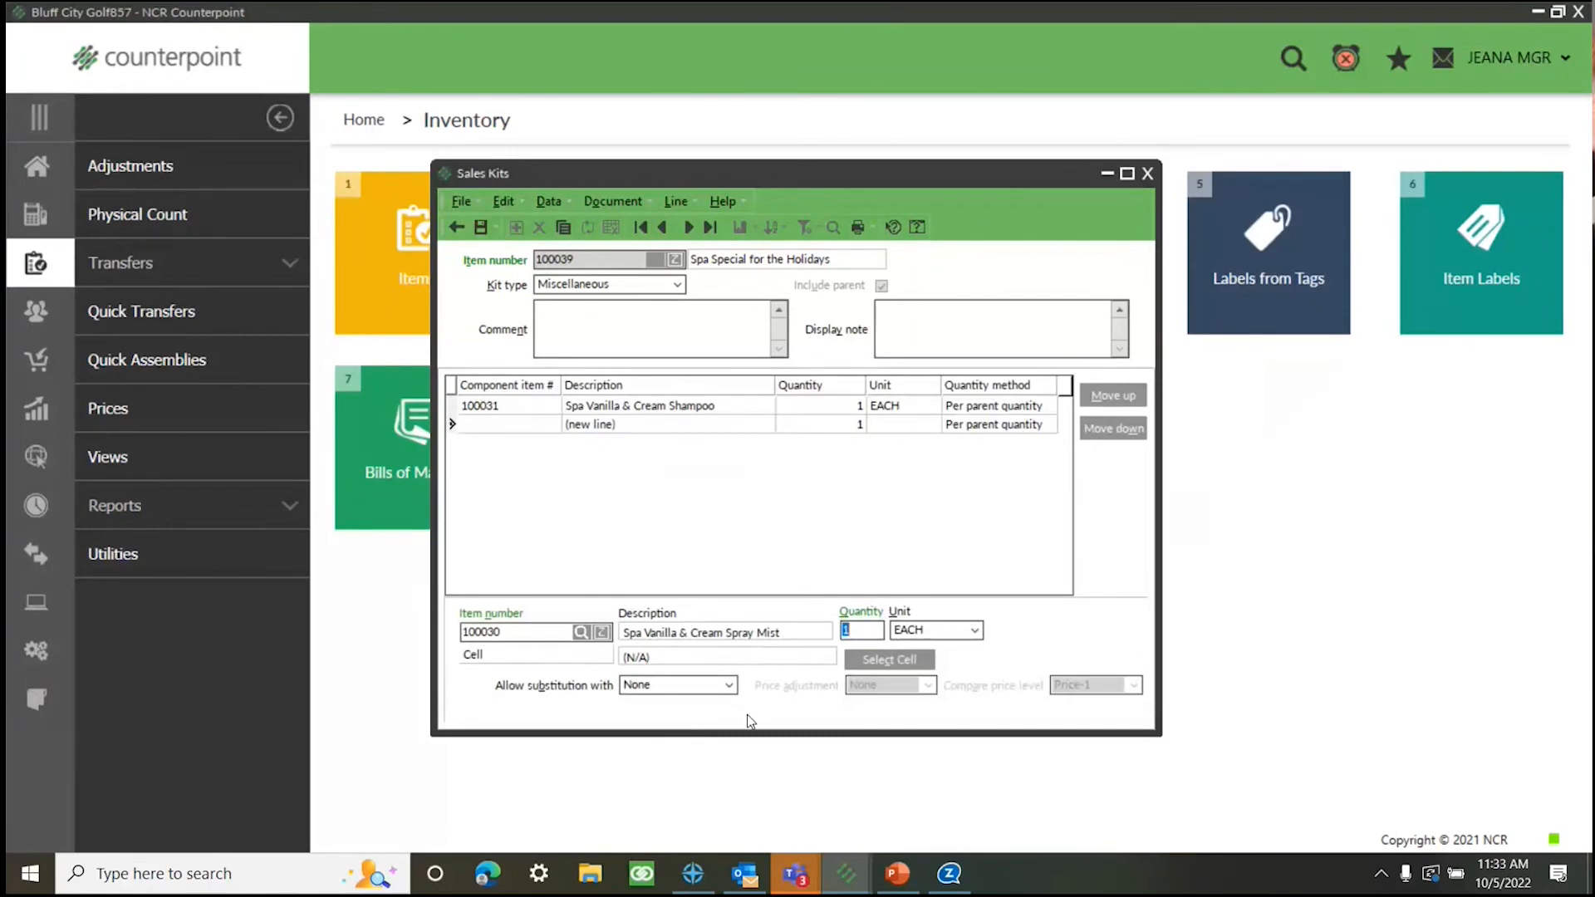
{"action": "key", "text": "Tab"}
{"action": "key", "text": "Tab"}
{"action": "key", "text": "Tab"}
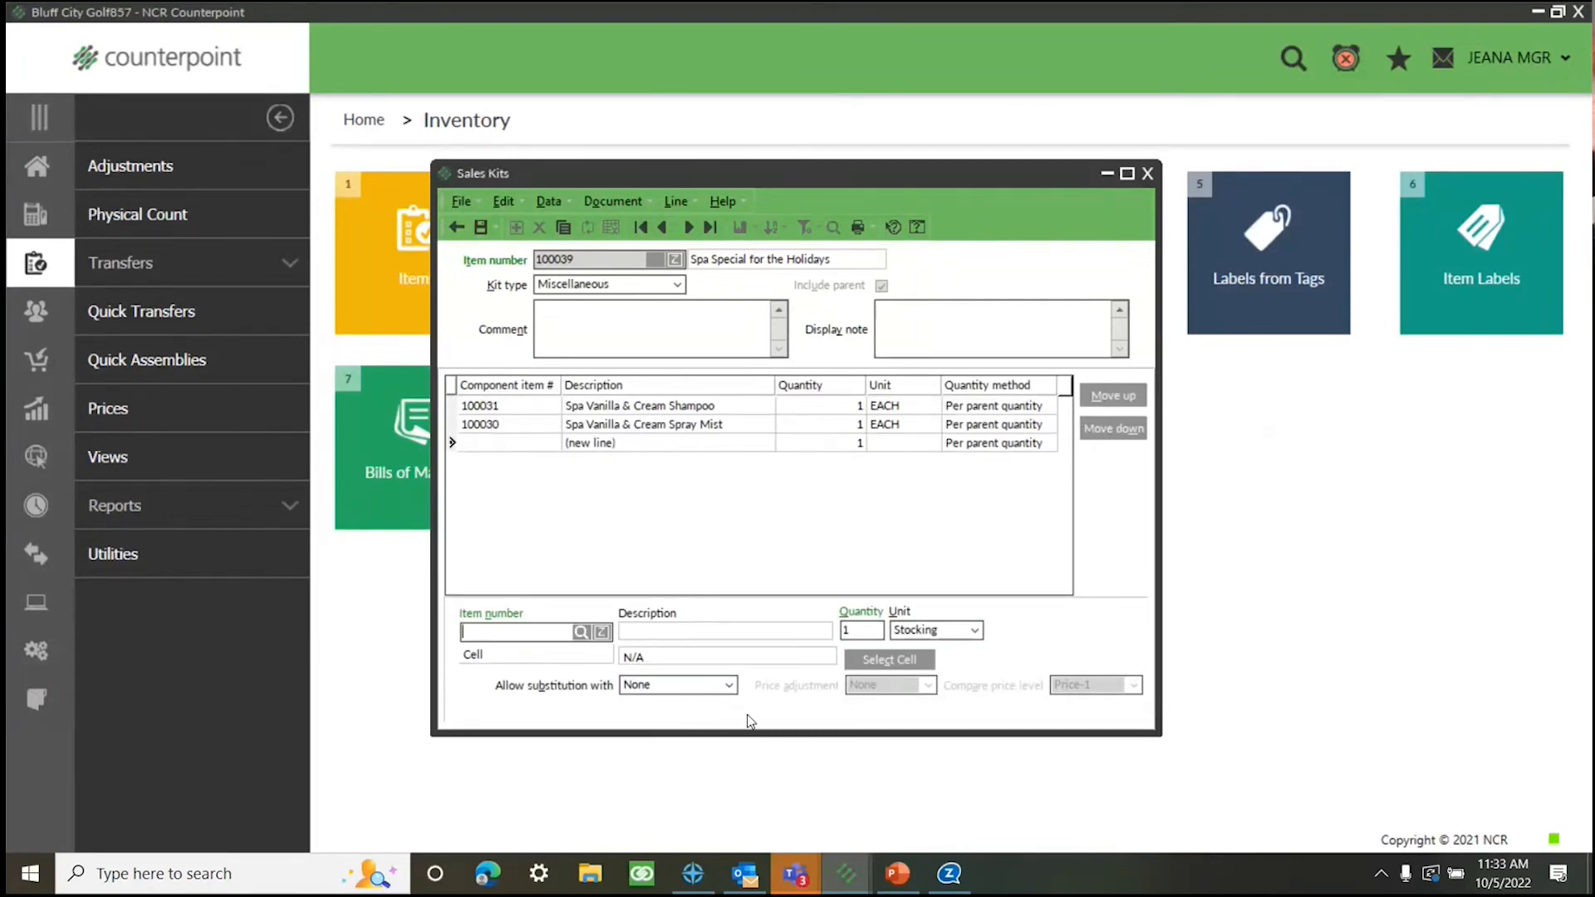
Add Spa Vanilla and Cream Lotion, found with keyword "lotion", as a kit component with quantity 1
{"action": "left_click", "coordinate": [581, 632]}
{"action": "type", "text": "lotion"}
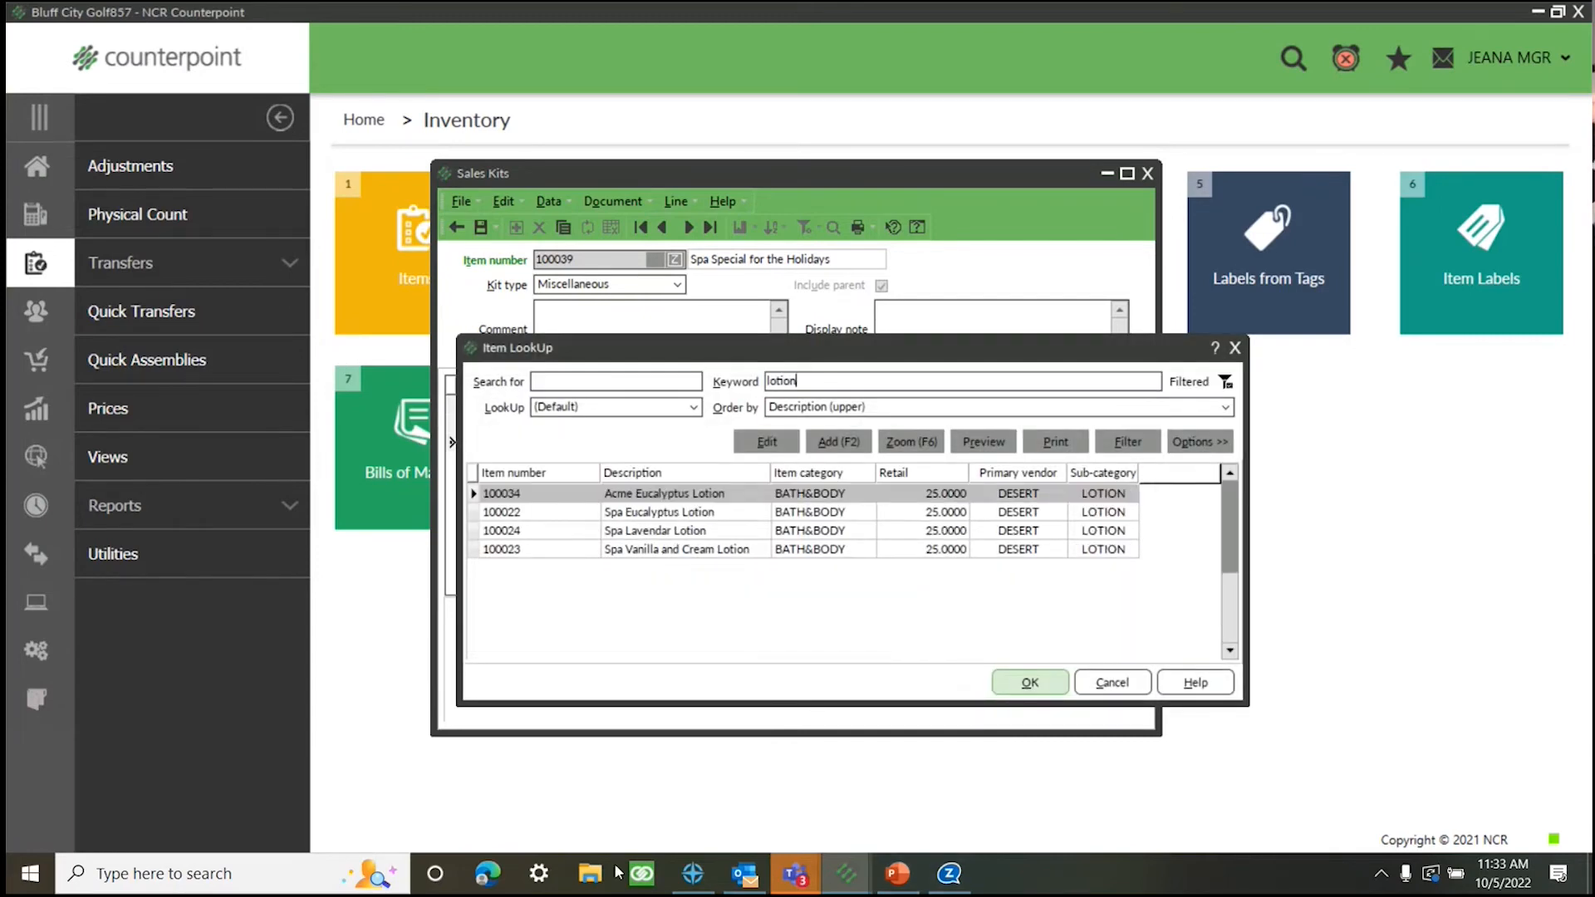
{"action": "left_click", "coordinate": [719, 550]}
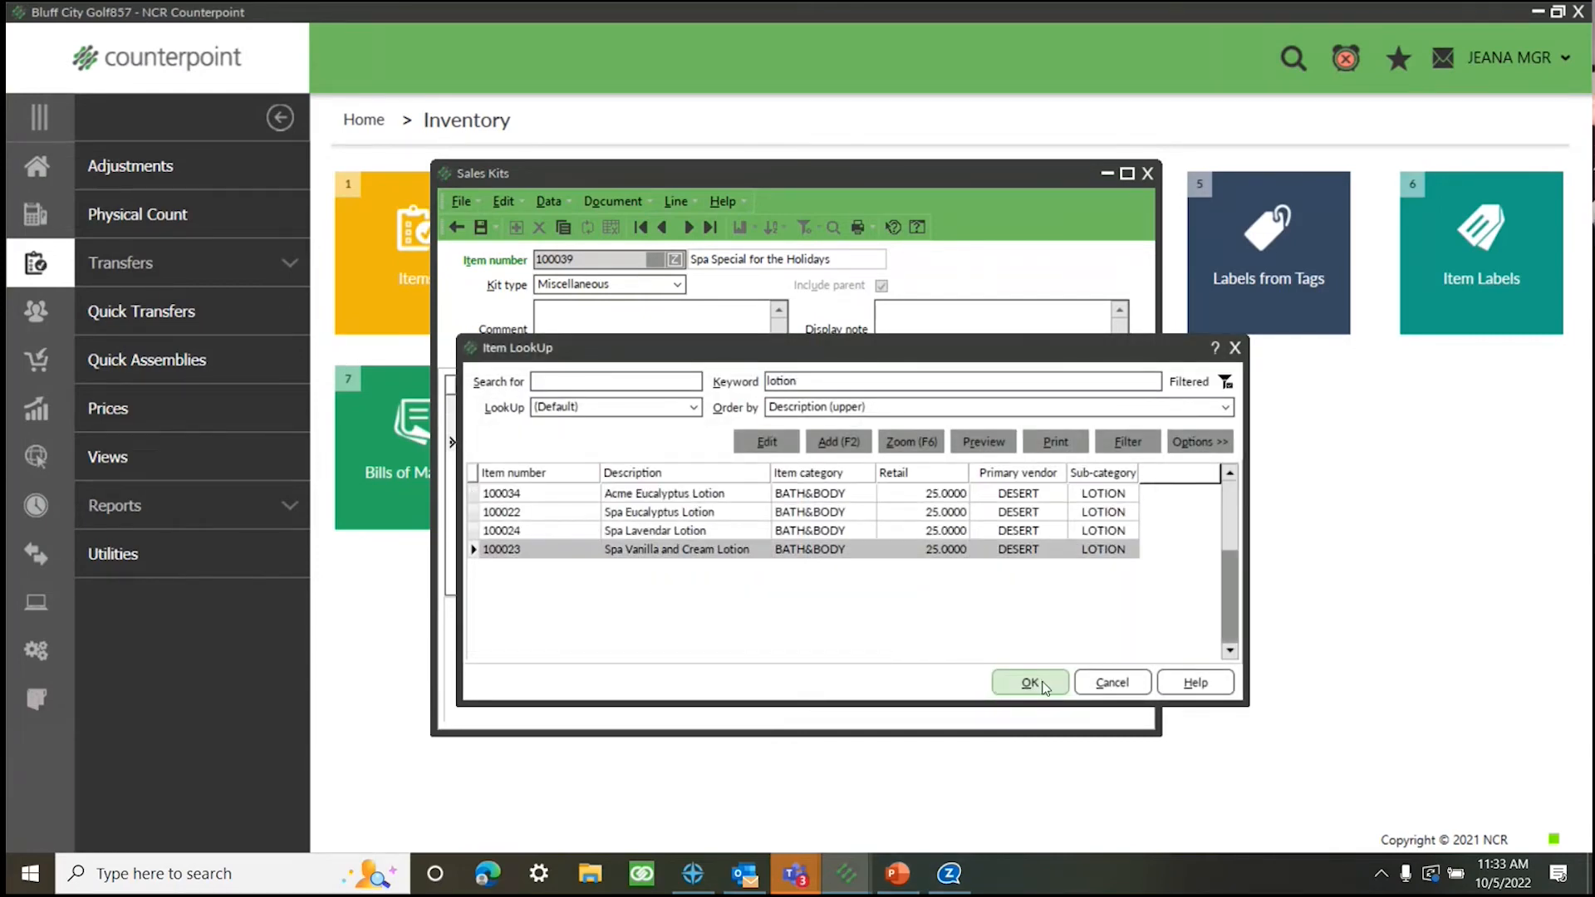
{"action": "left_click", "coordinate": [1030, 683]}
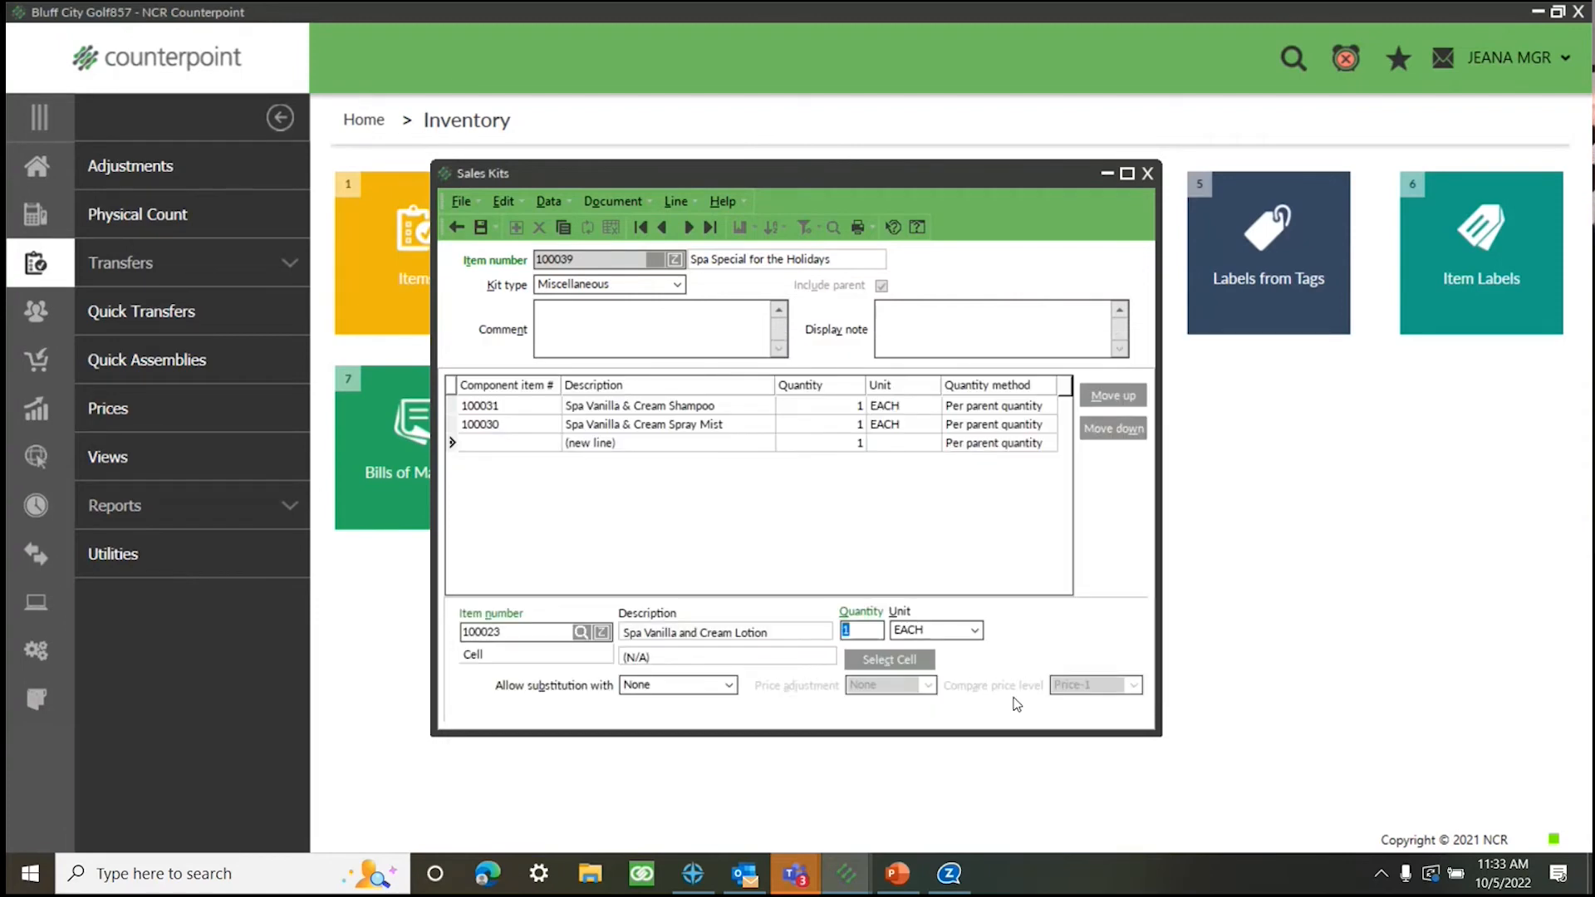
{"action": "key", "text": "Return"}
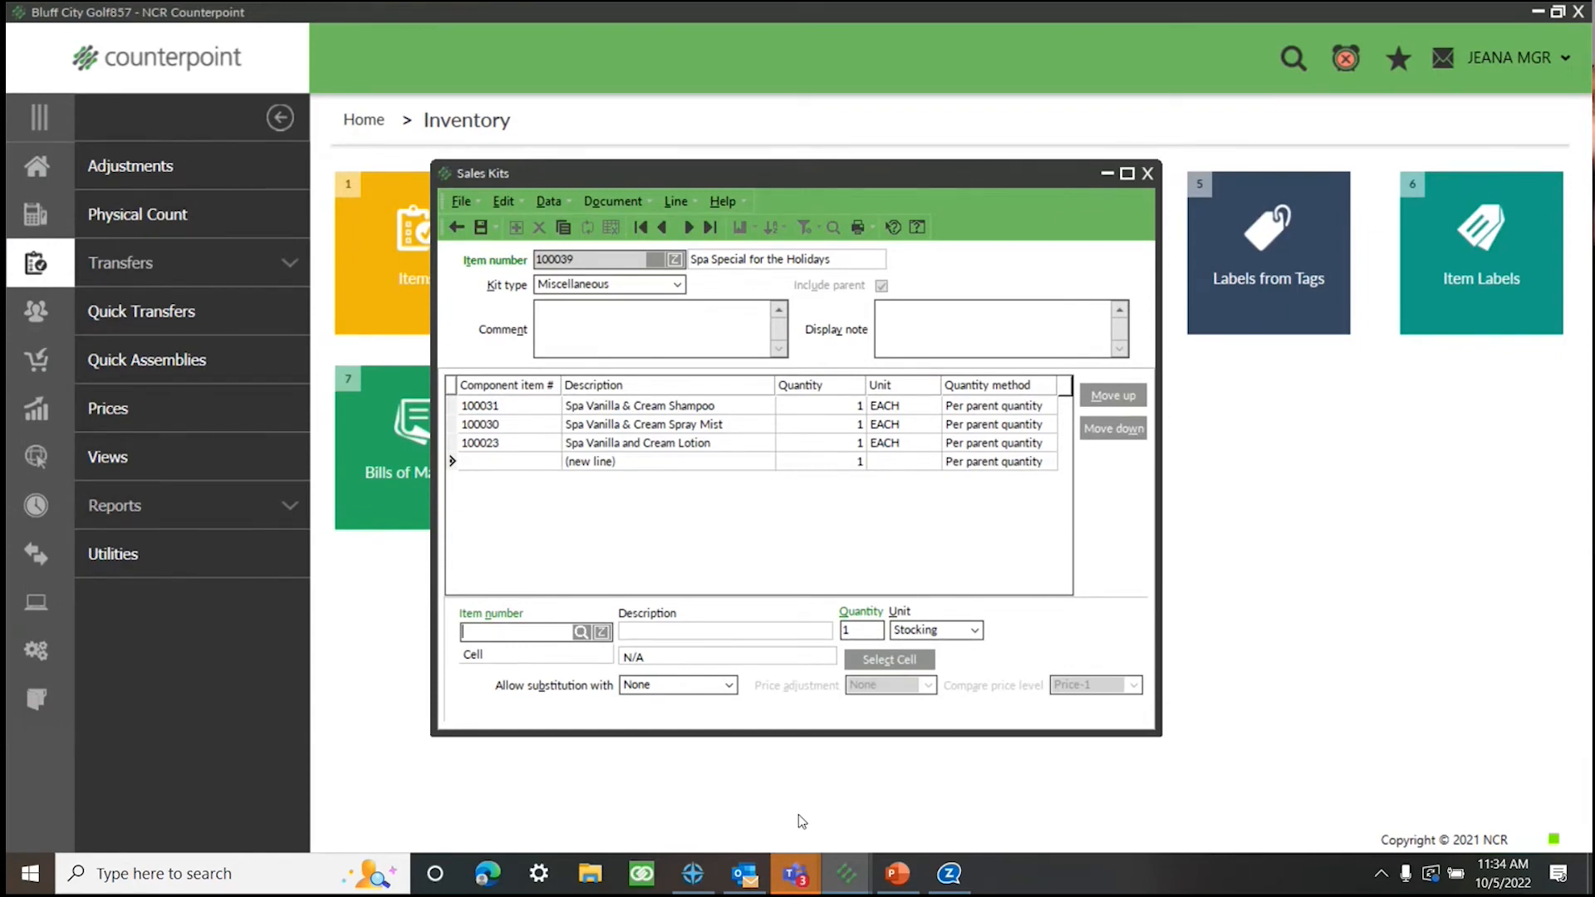
Open the shampoo component's item record, add Adams Tight Lies 2 Wood (ADM-TL2) as a second substitute item, and save it
{"action": "left_click", "coordinate": [602, 405]}
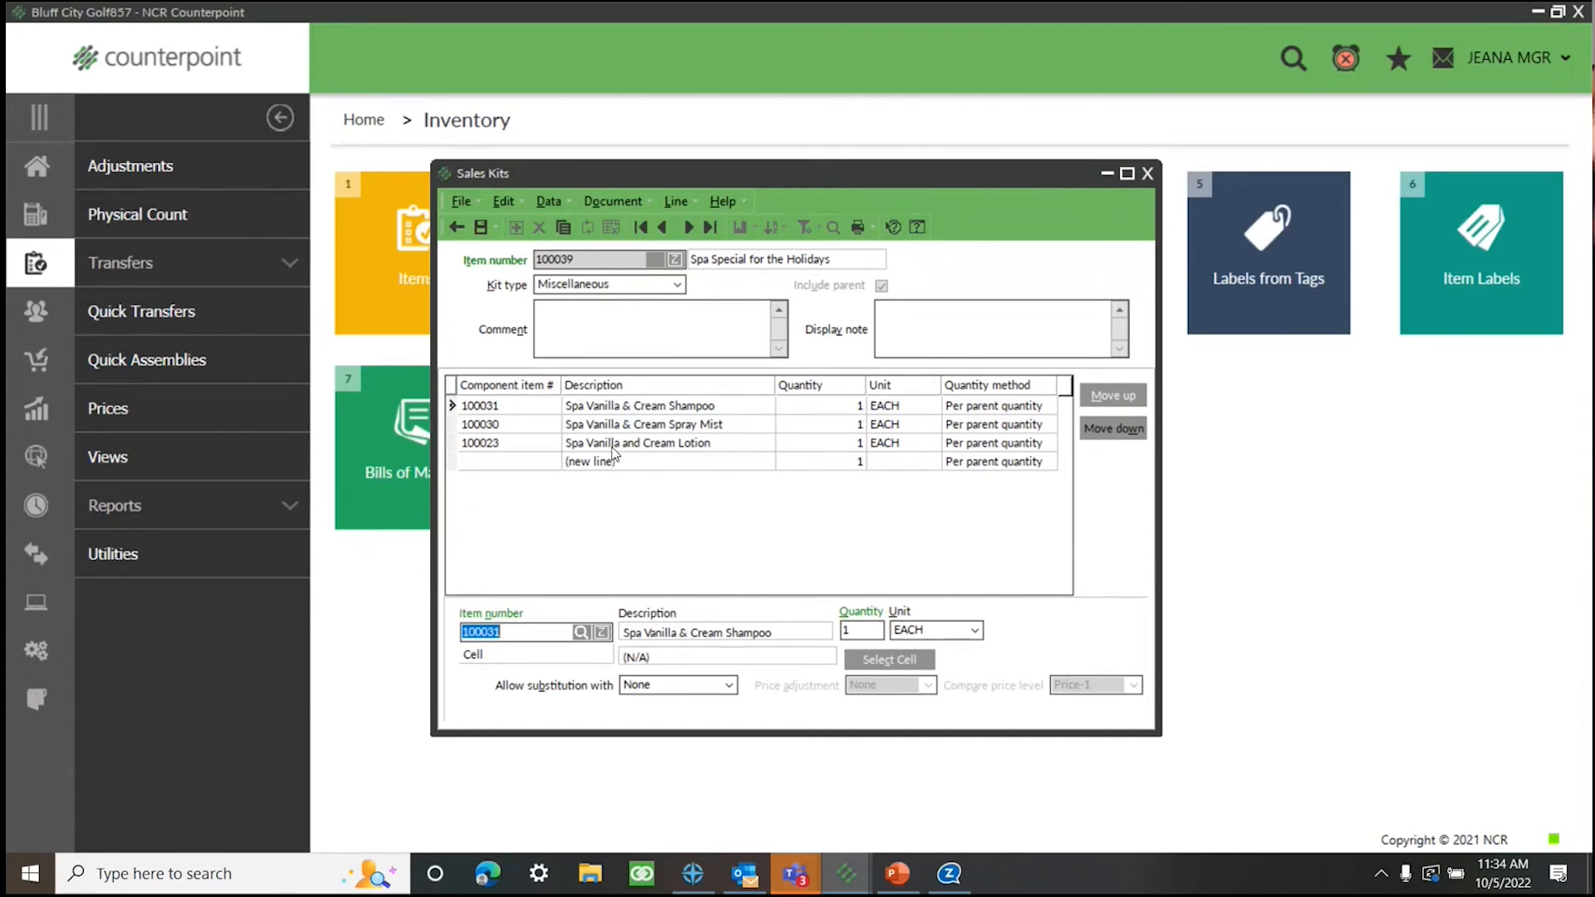
{"action": "left_click", "coordinate": [582, 633]}
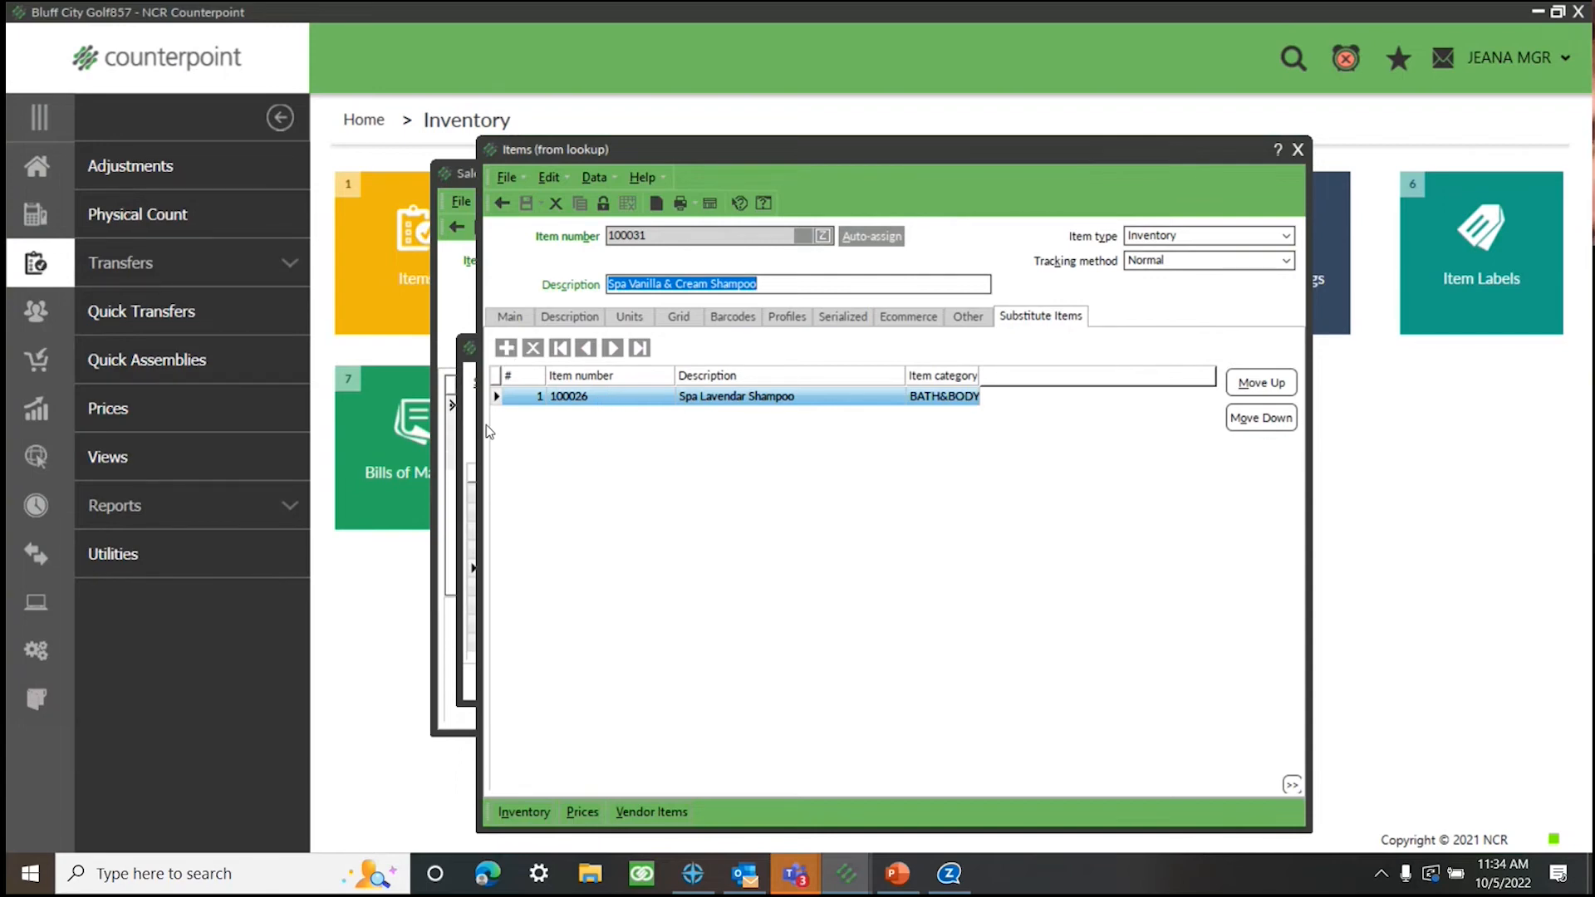
{"action": "left_click", "coordinate": [515, 350]}
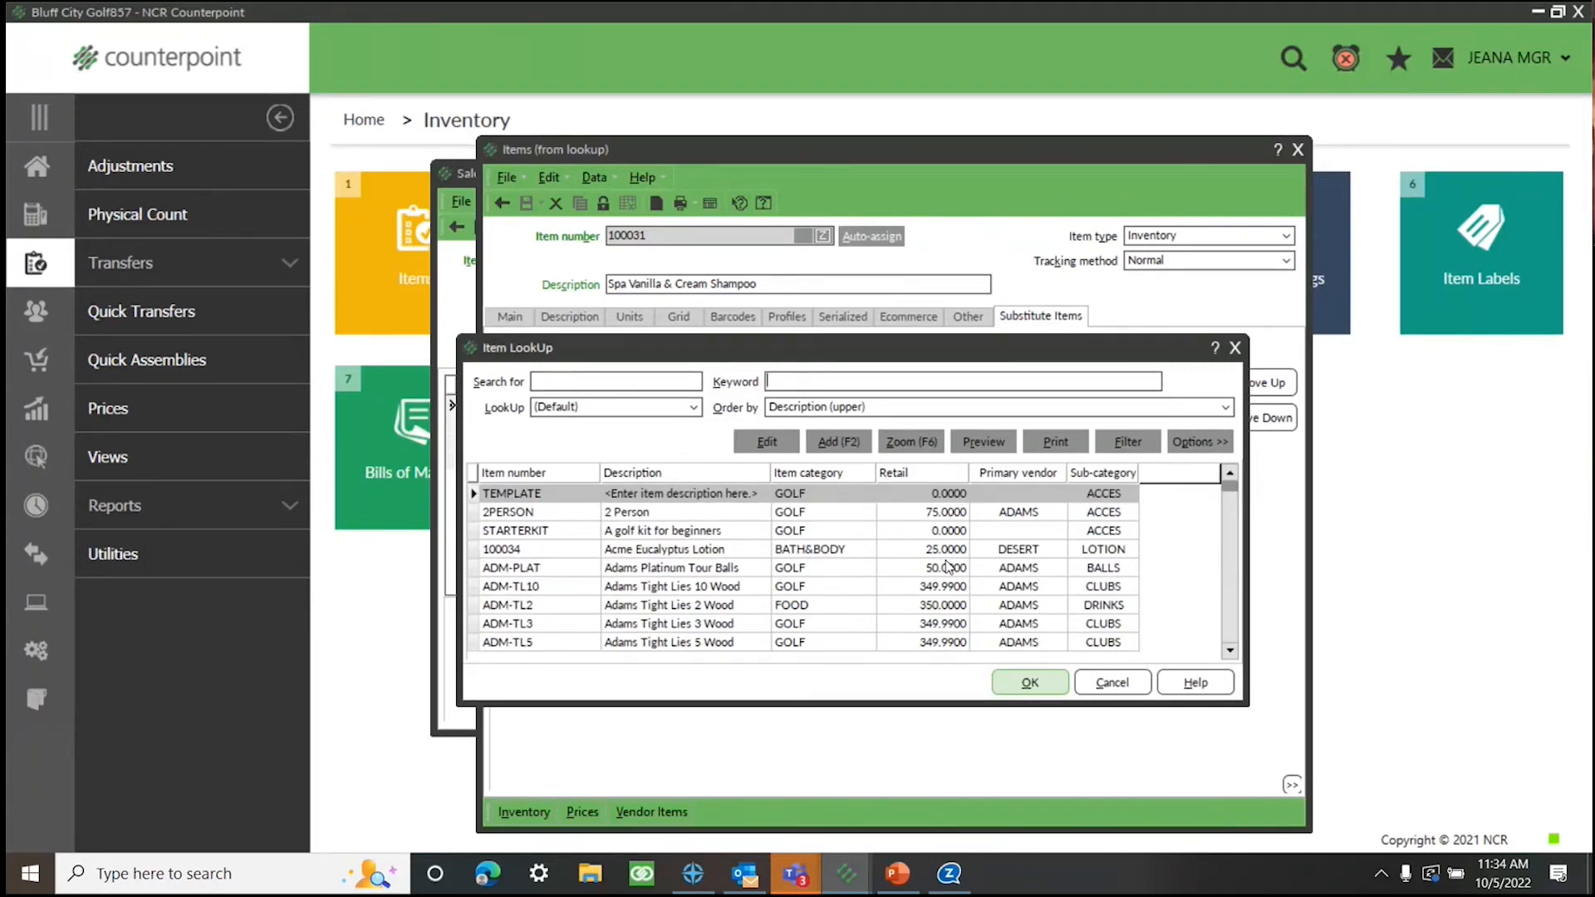
{"action": "left_click", "coordinate": [653, 612]}
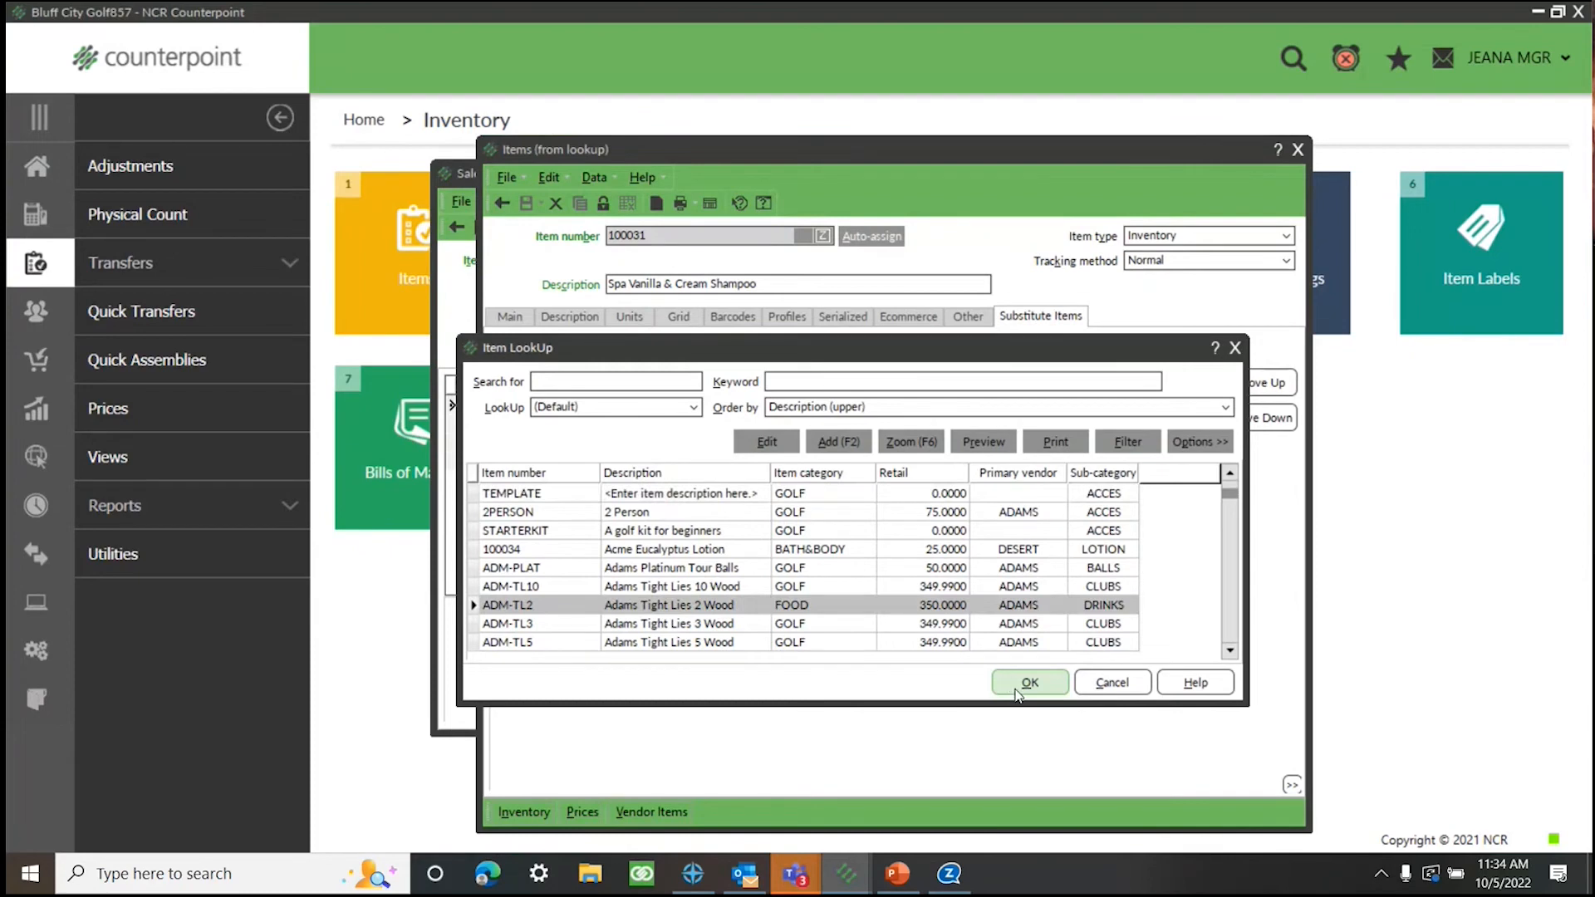
{"action": "left_click", "coordinate": [1028, 683]}
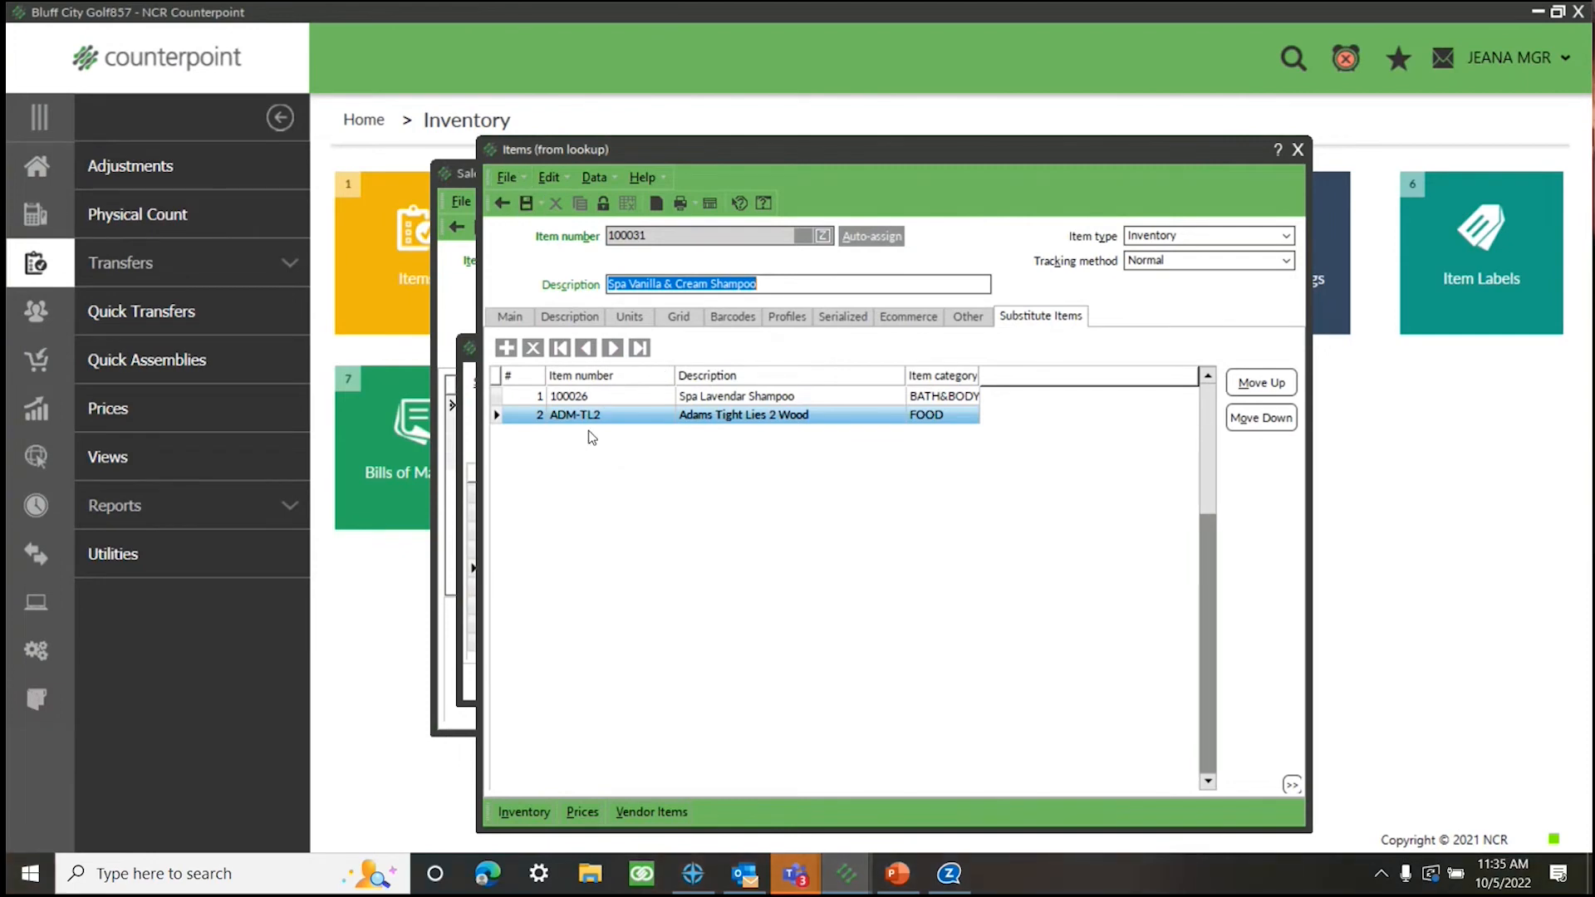
{"action": "left_click", "coordinate": [526, 204]}
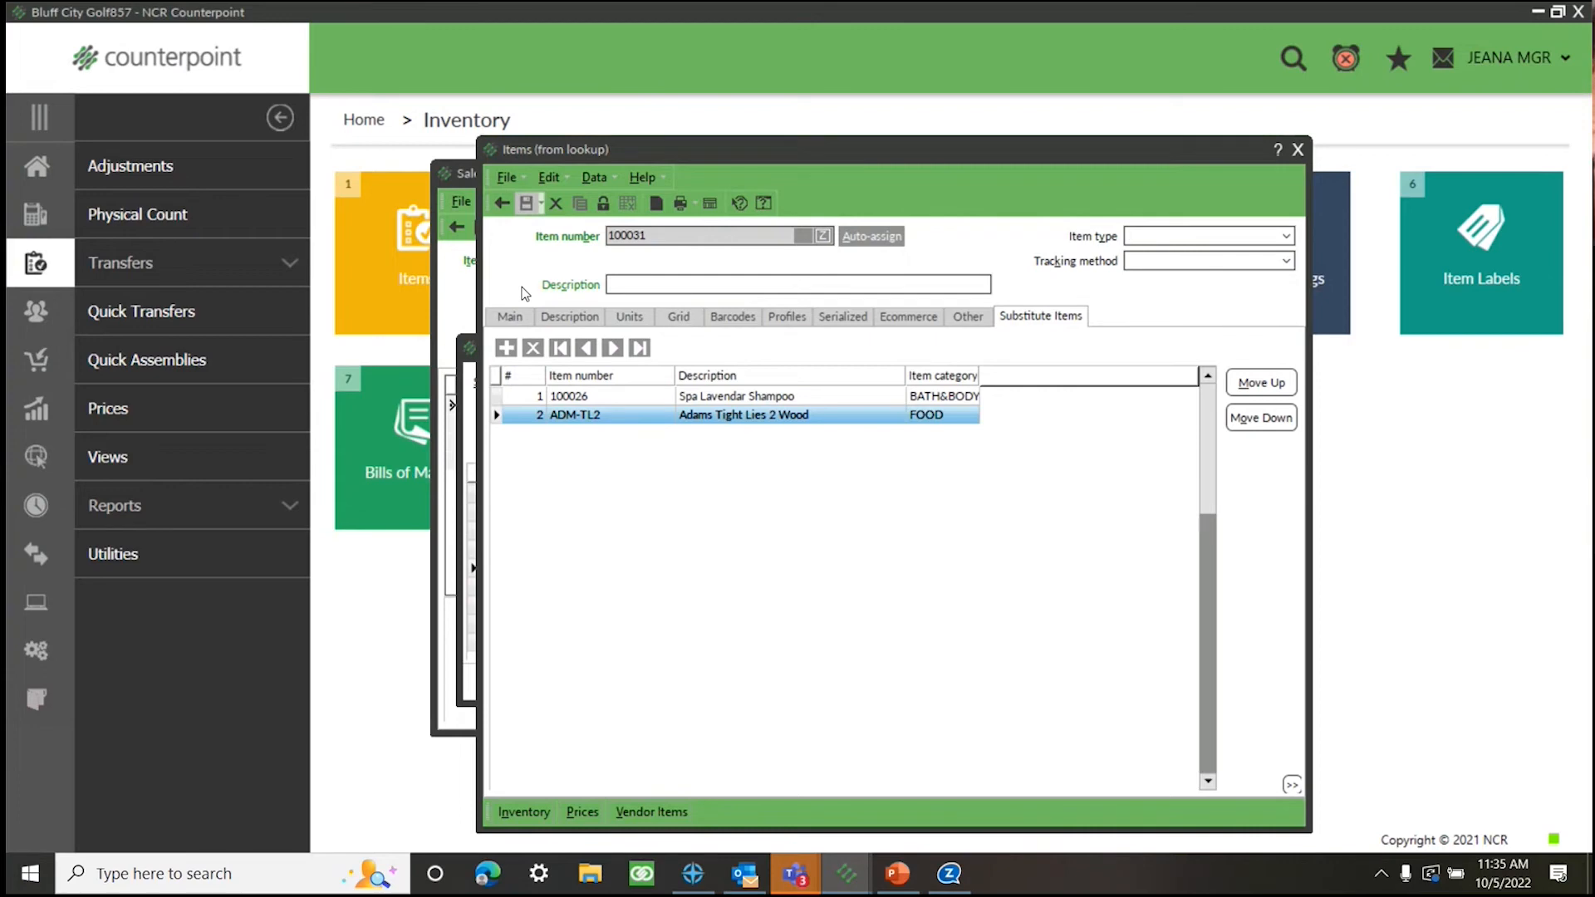
Return to the kit and set the shampoo component's allowed substitution to Defined Substitutes
{"action": "left_click", "coordinate": [1111, 686]}
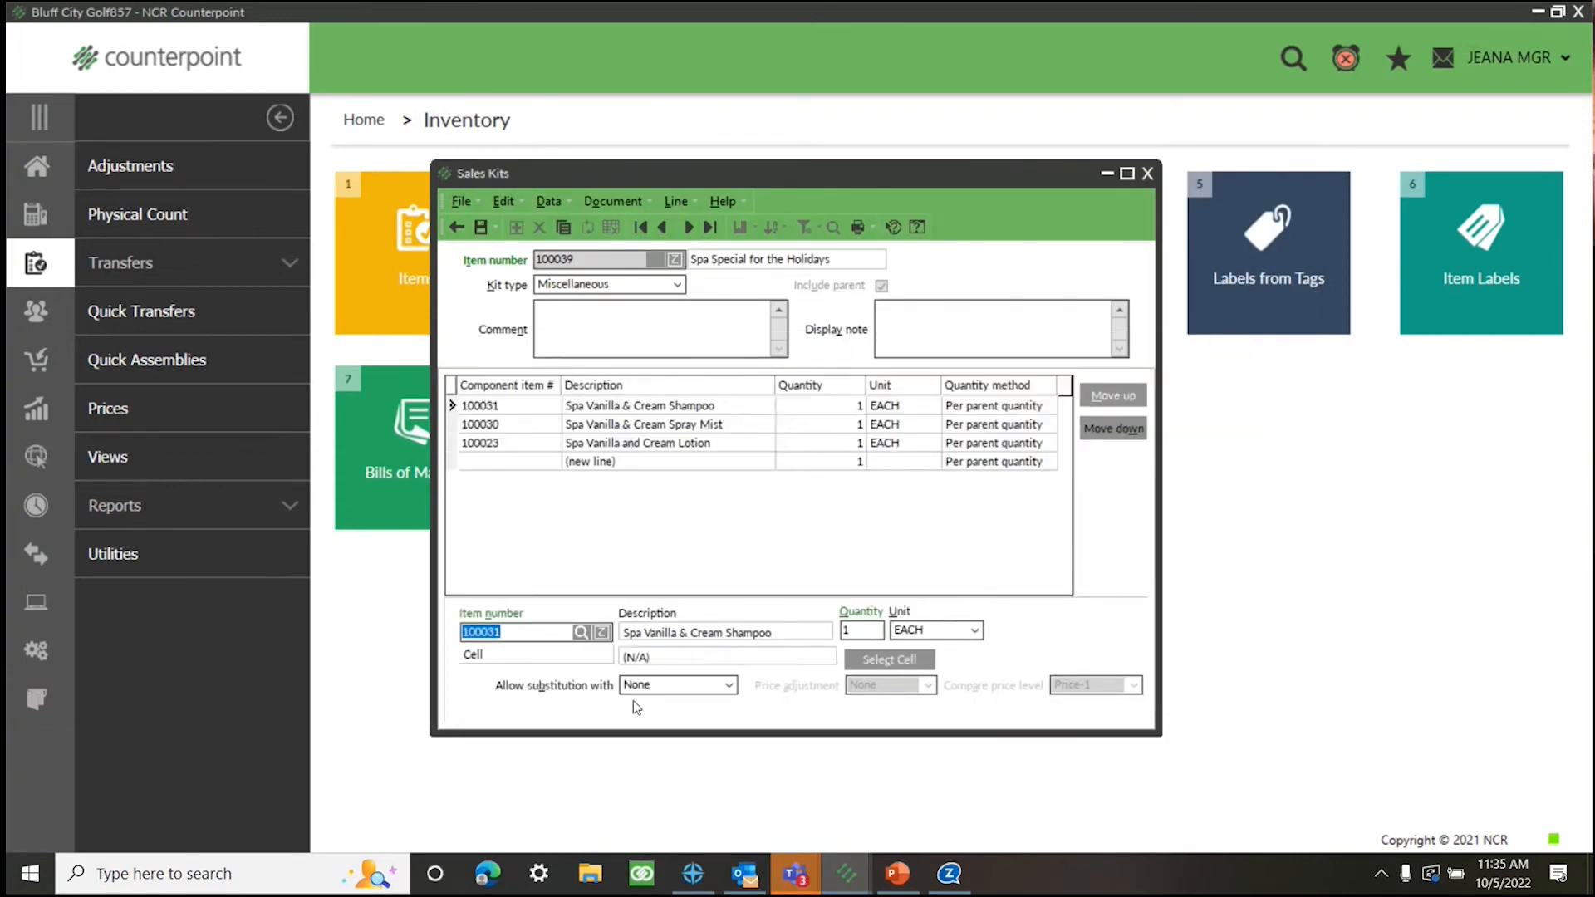
{"action": "left_click", "coordinate": [670, 686]}
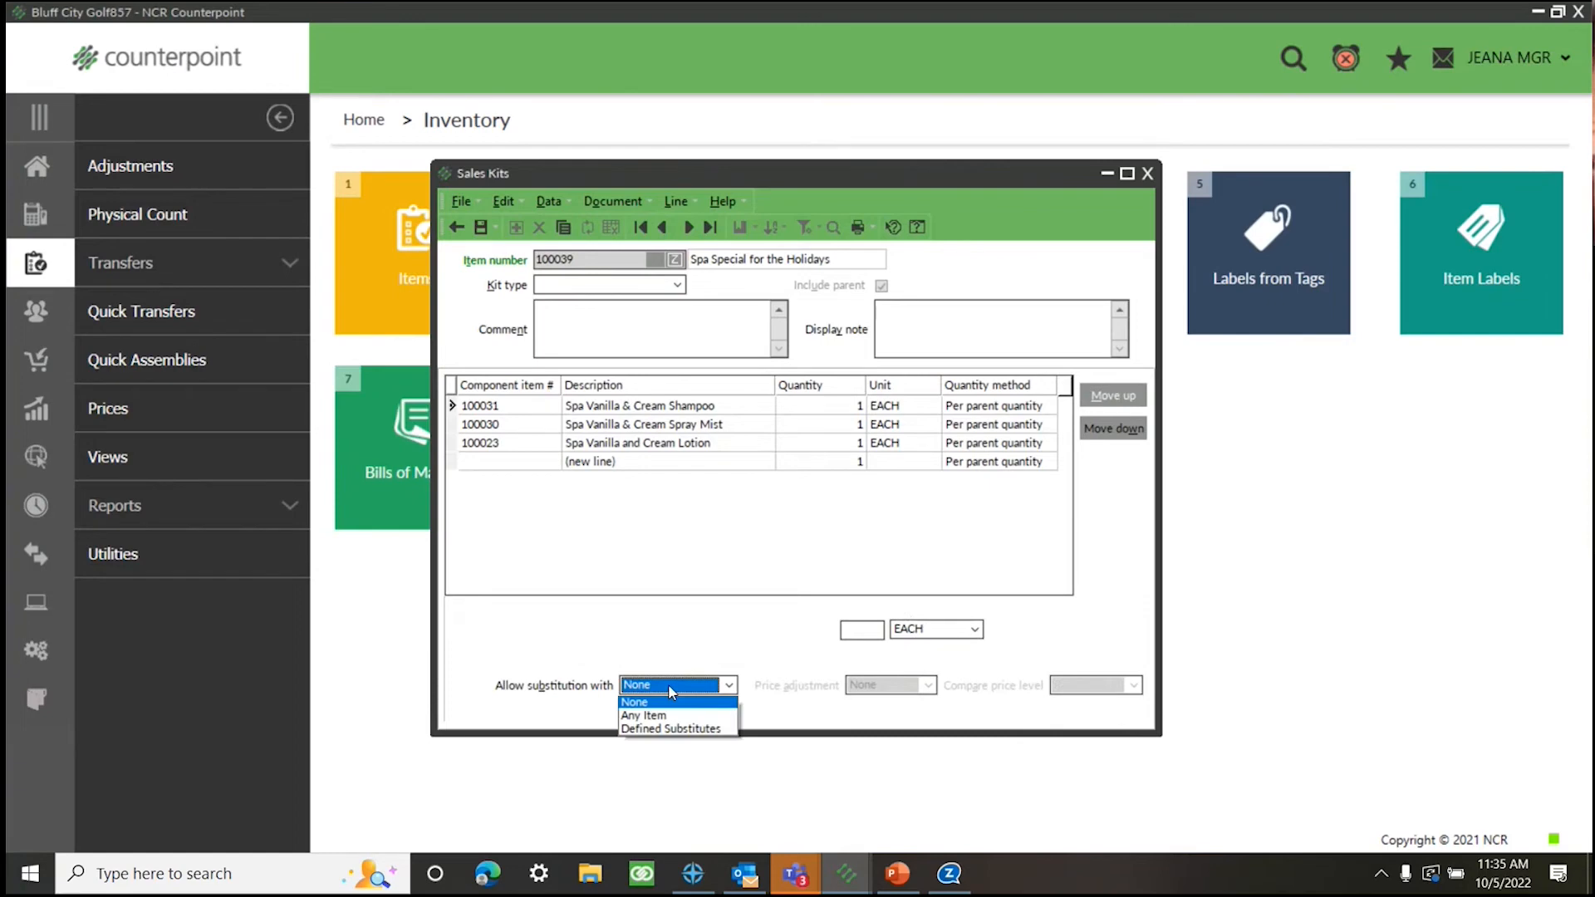
{"action": "left_click", "coordinate": [650, 730]}
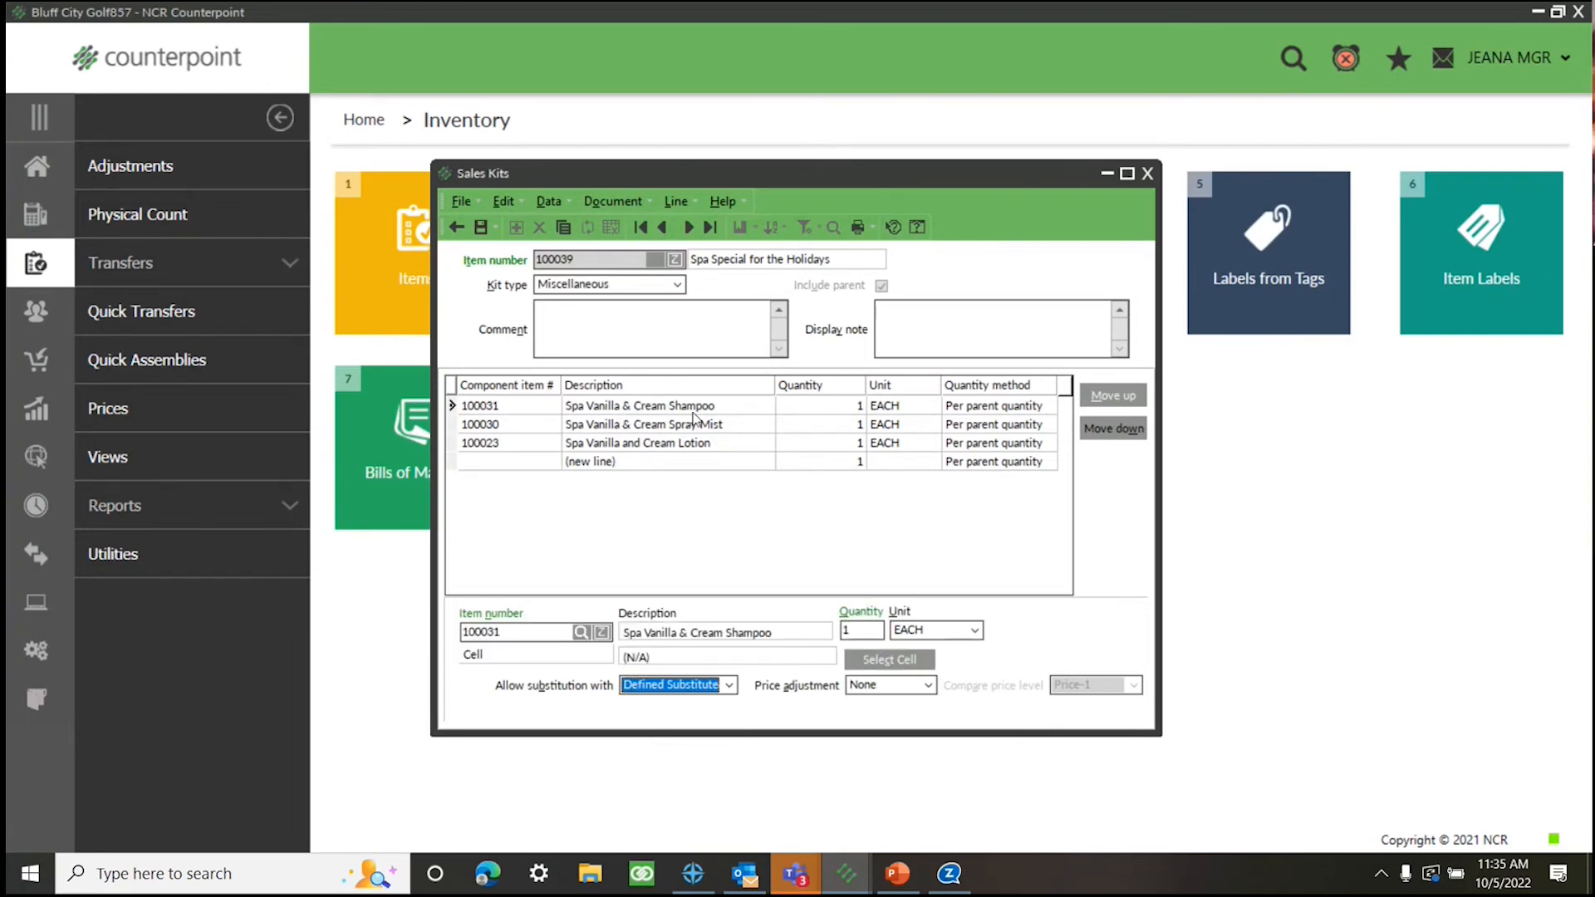
Set the Spray Mist component's allowed substitution to Defined Substitutes and leave the lotion component's at None
{"action": "left_click", "coordinate": [548, 426]}
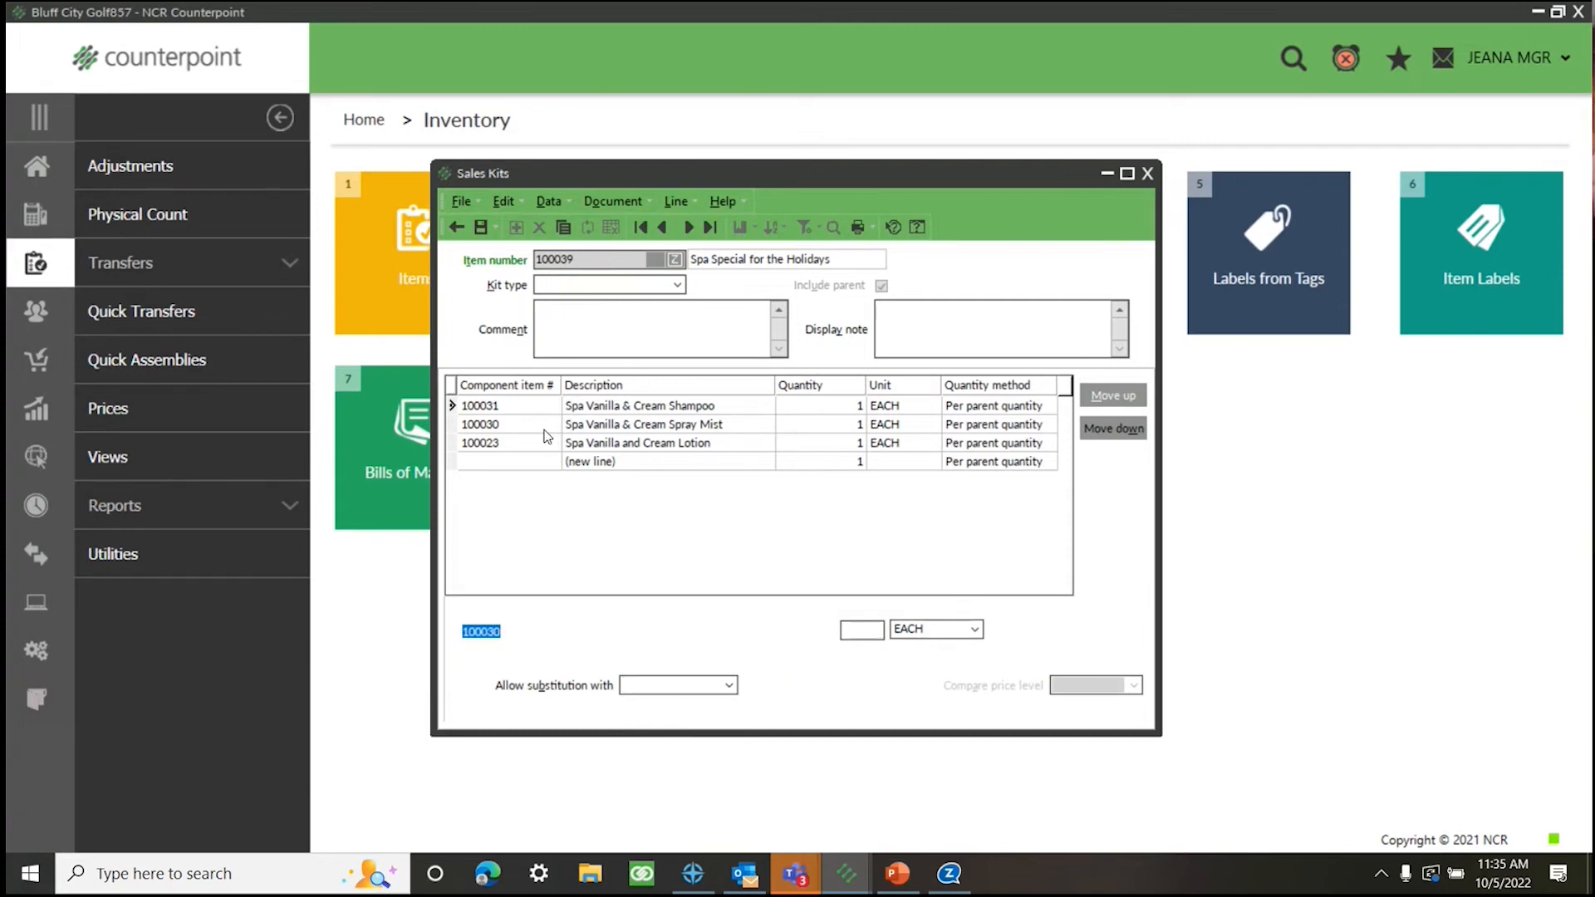
{"action": "left_click", "coordinate": [729, 689]}
{"action": "left_click", "coordinate": [676, 732]}
{"action": "left_click", "coordinate": [534, 445]}
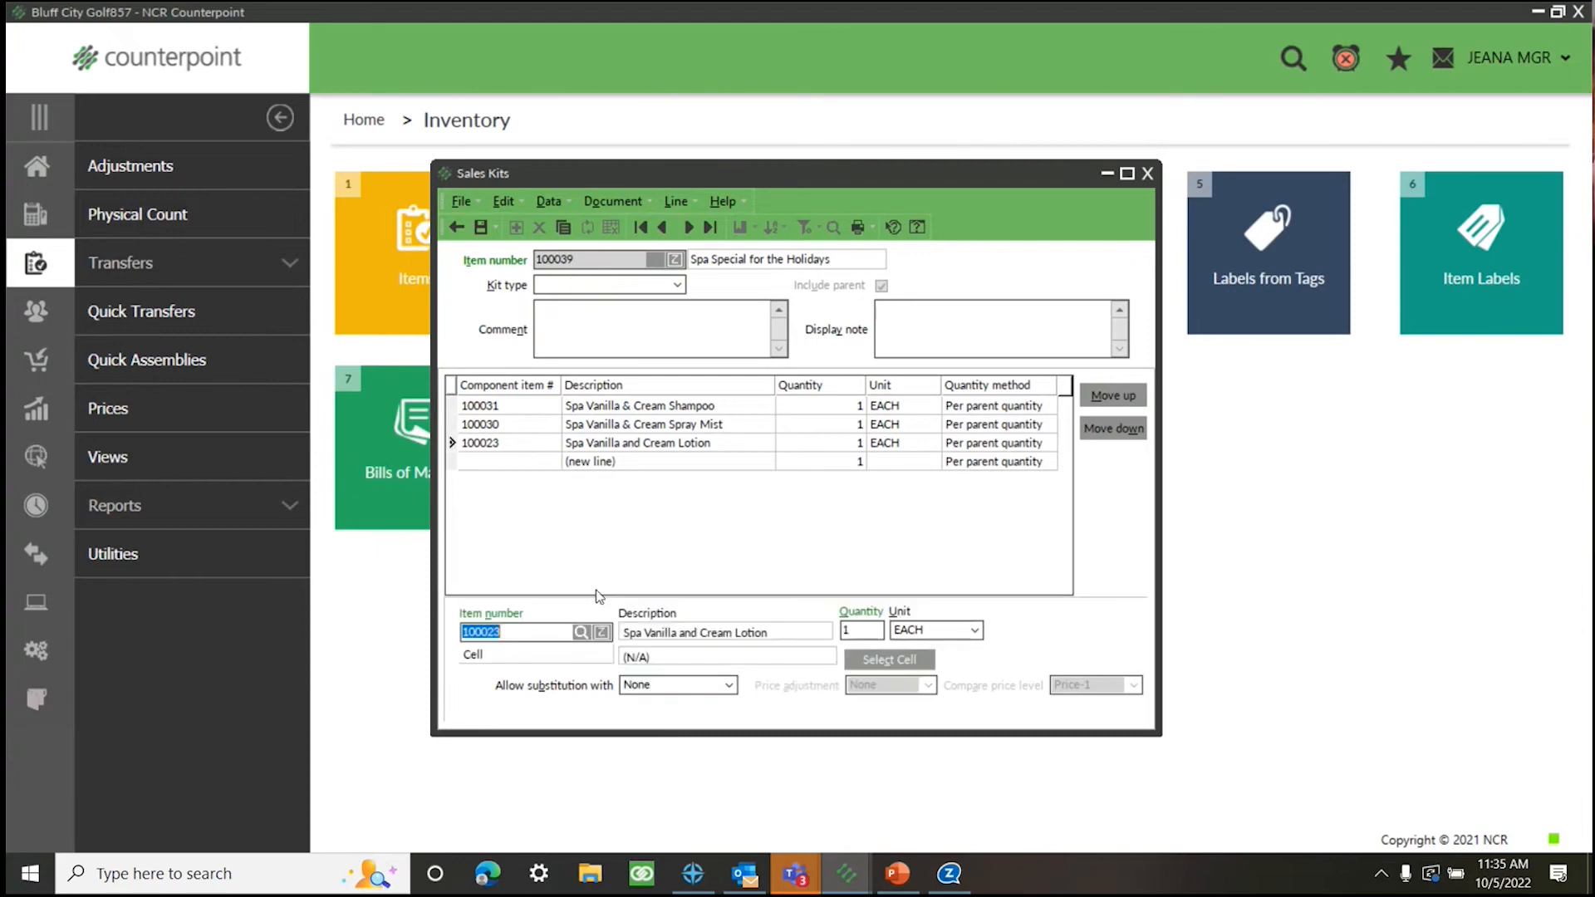
{"action": "left_click", "coordinate": [729, 685]}
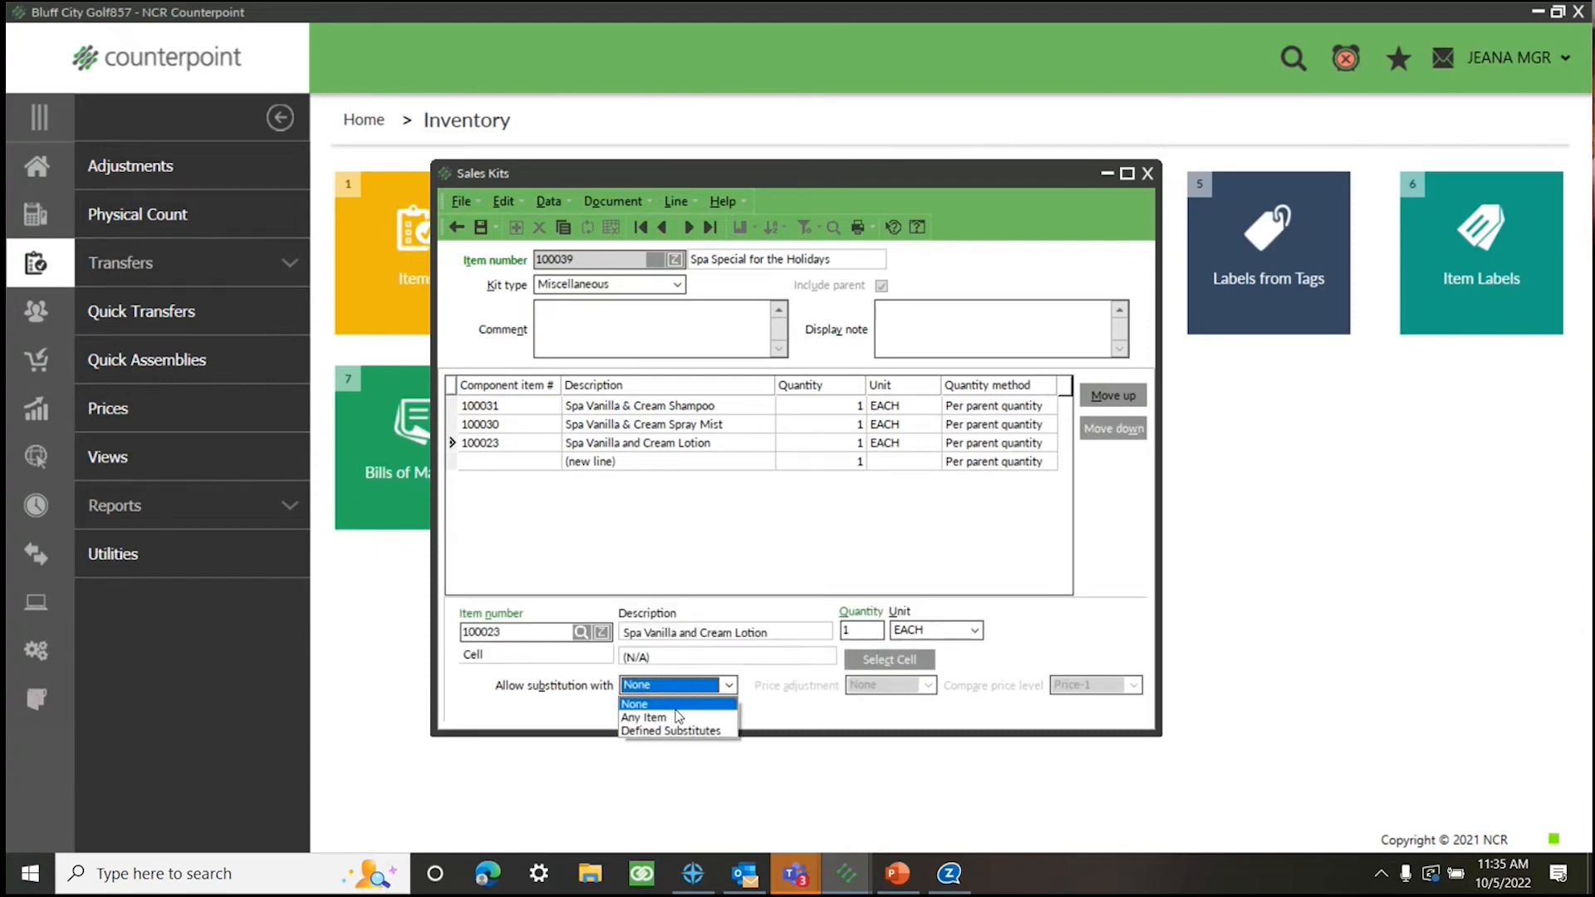
{"action": "left_click", "coordinate": [790, 735]}
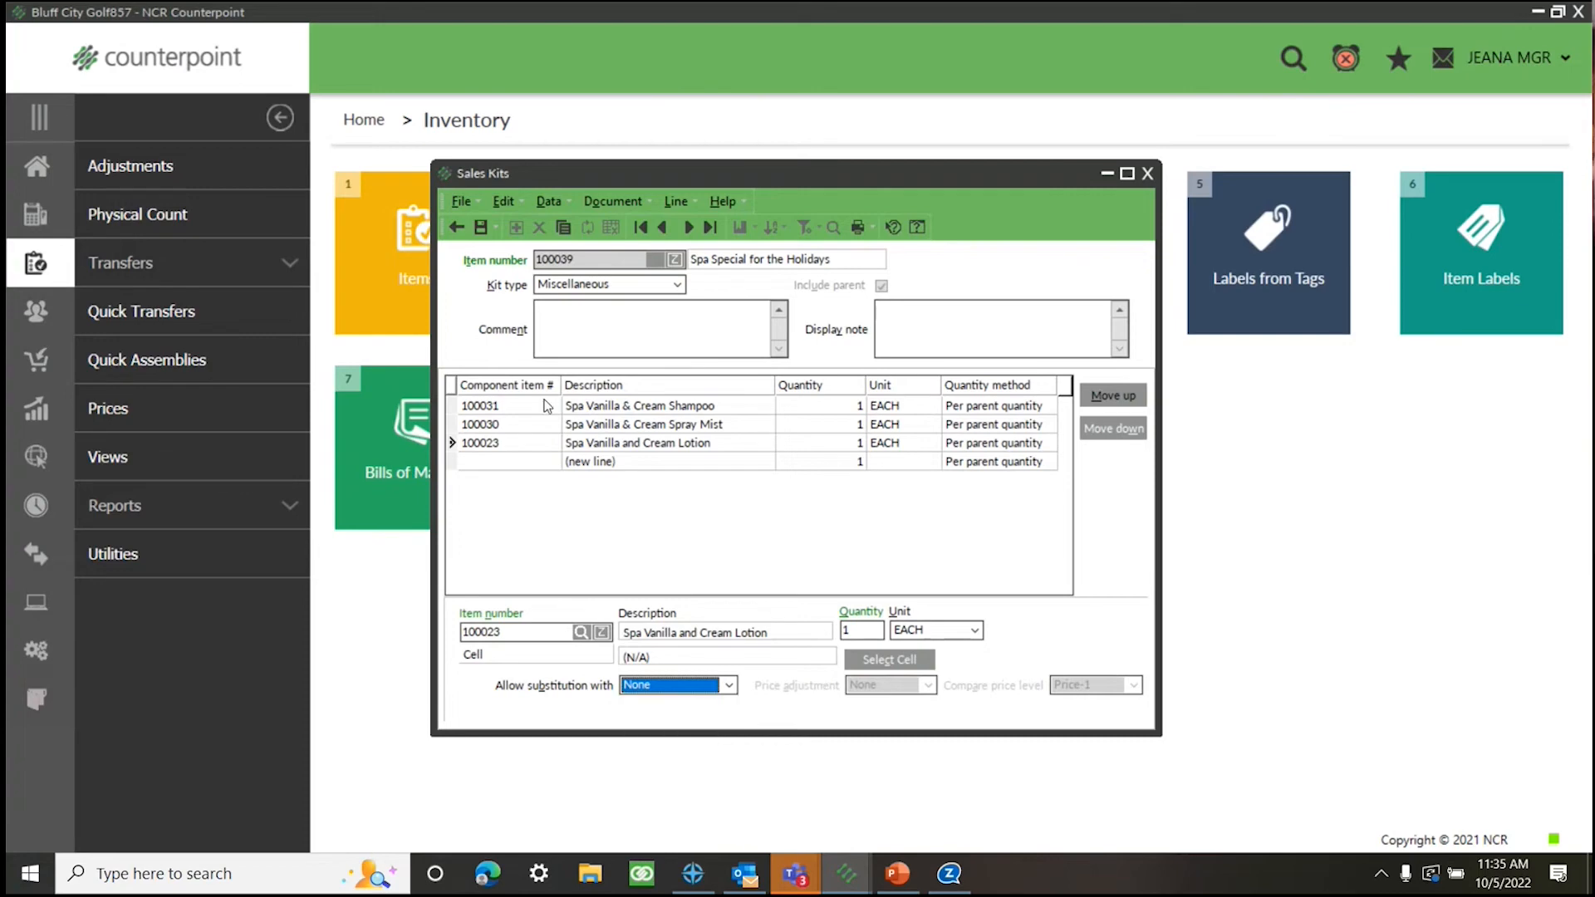
Try the Increase Only and Adjust Price price adjustments on the Spray Mist component, and set it back to None
{"action": "left_click", "coordinate": [595, 425]}
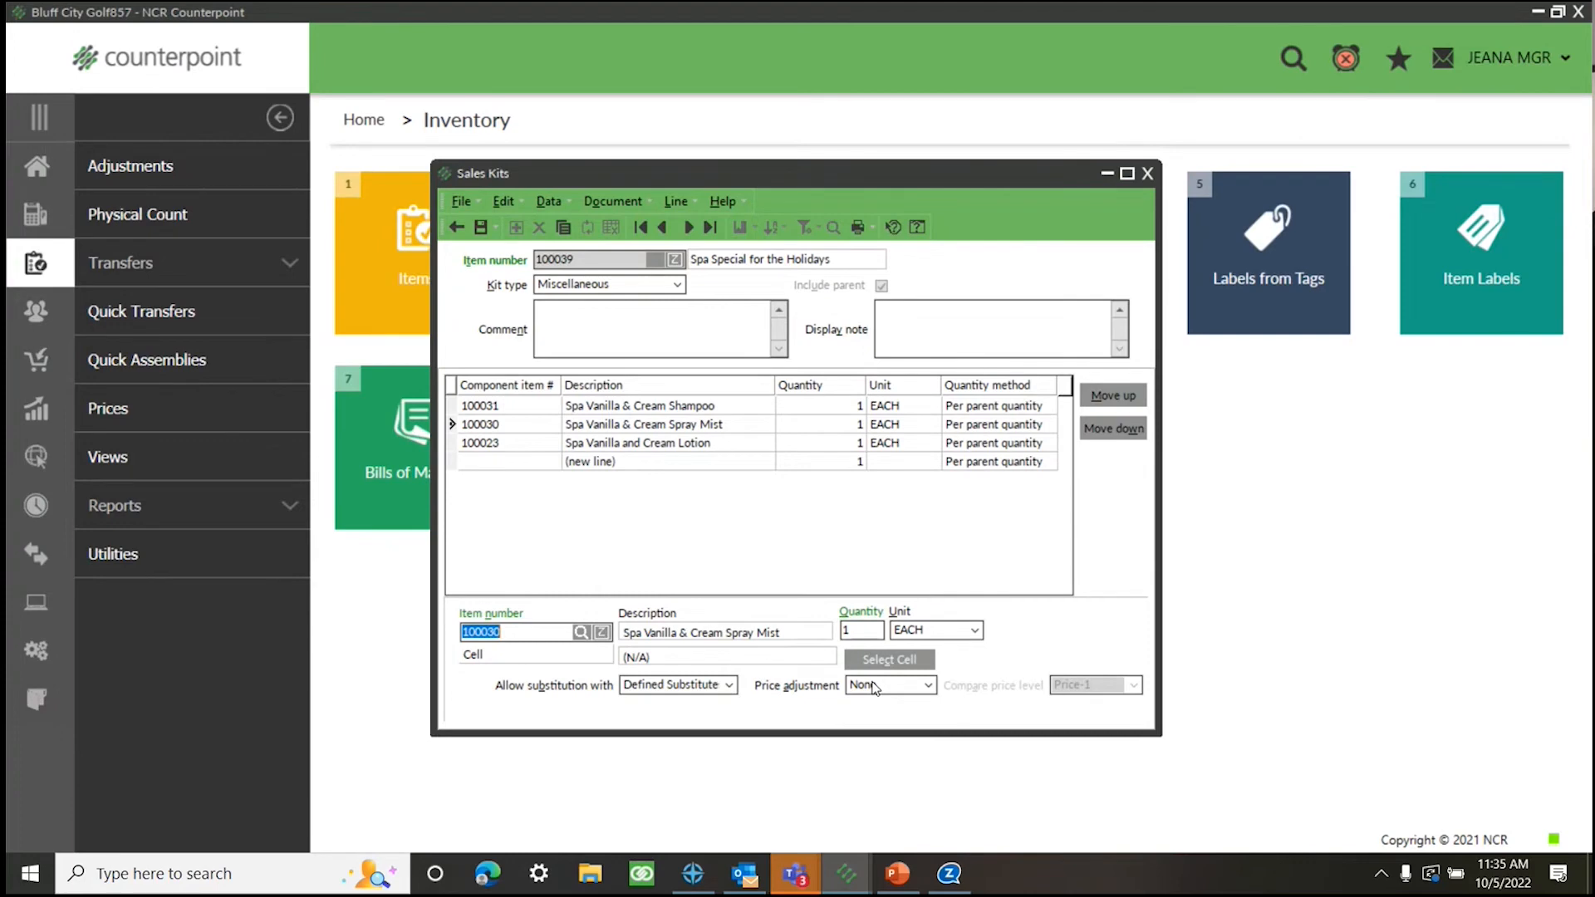
{"action": "left_click", "coordinate": [874, 686]}
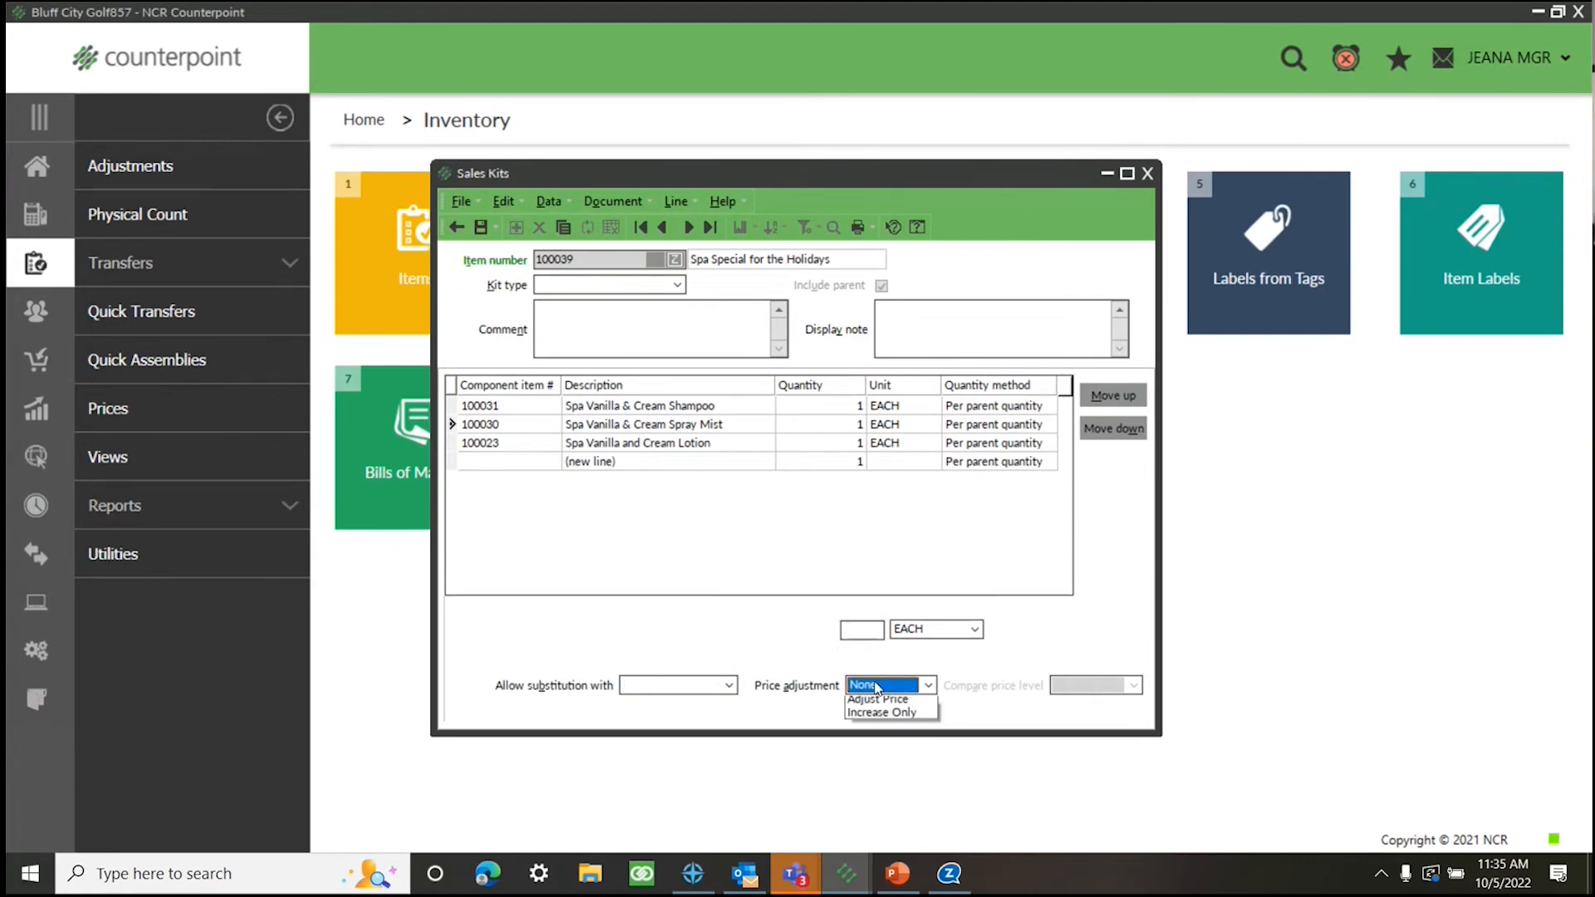
{"action": "left_click", "coordinate": [866, 730]}
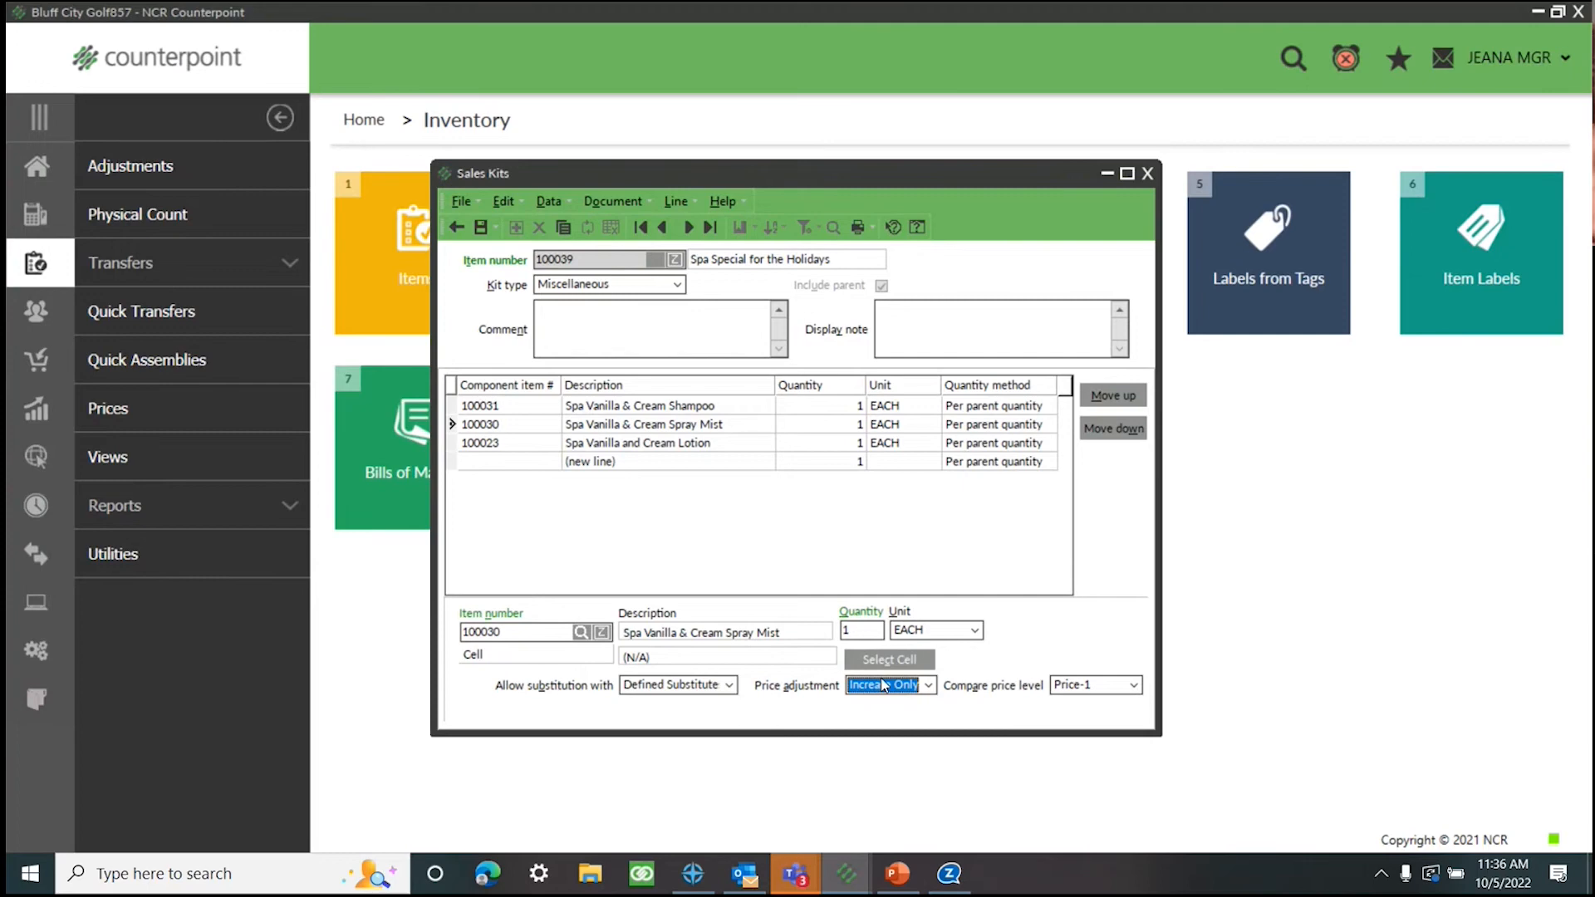
{"action": "left_click", "coordinate": [930, 690]}
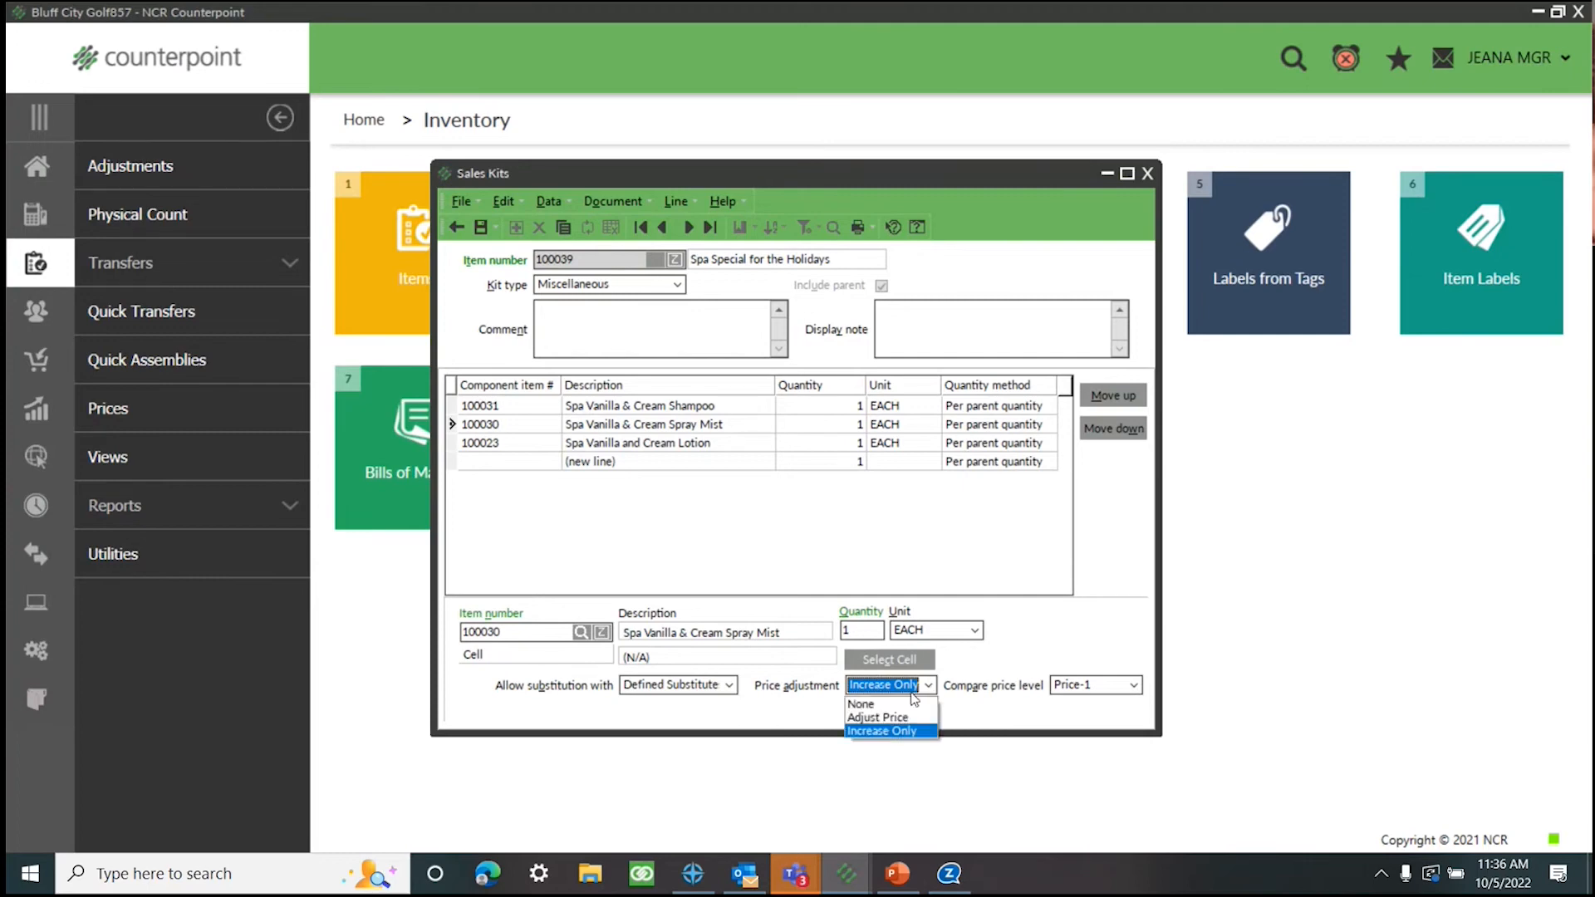
{"action": "left_click", "coordinate": [893, 724]}
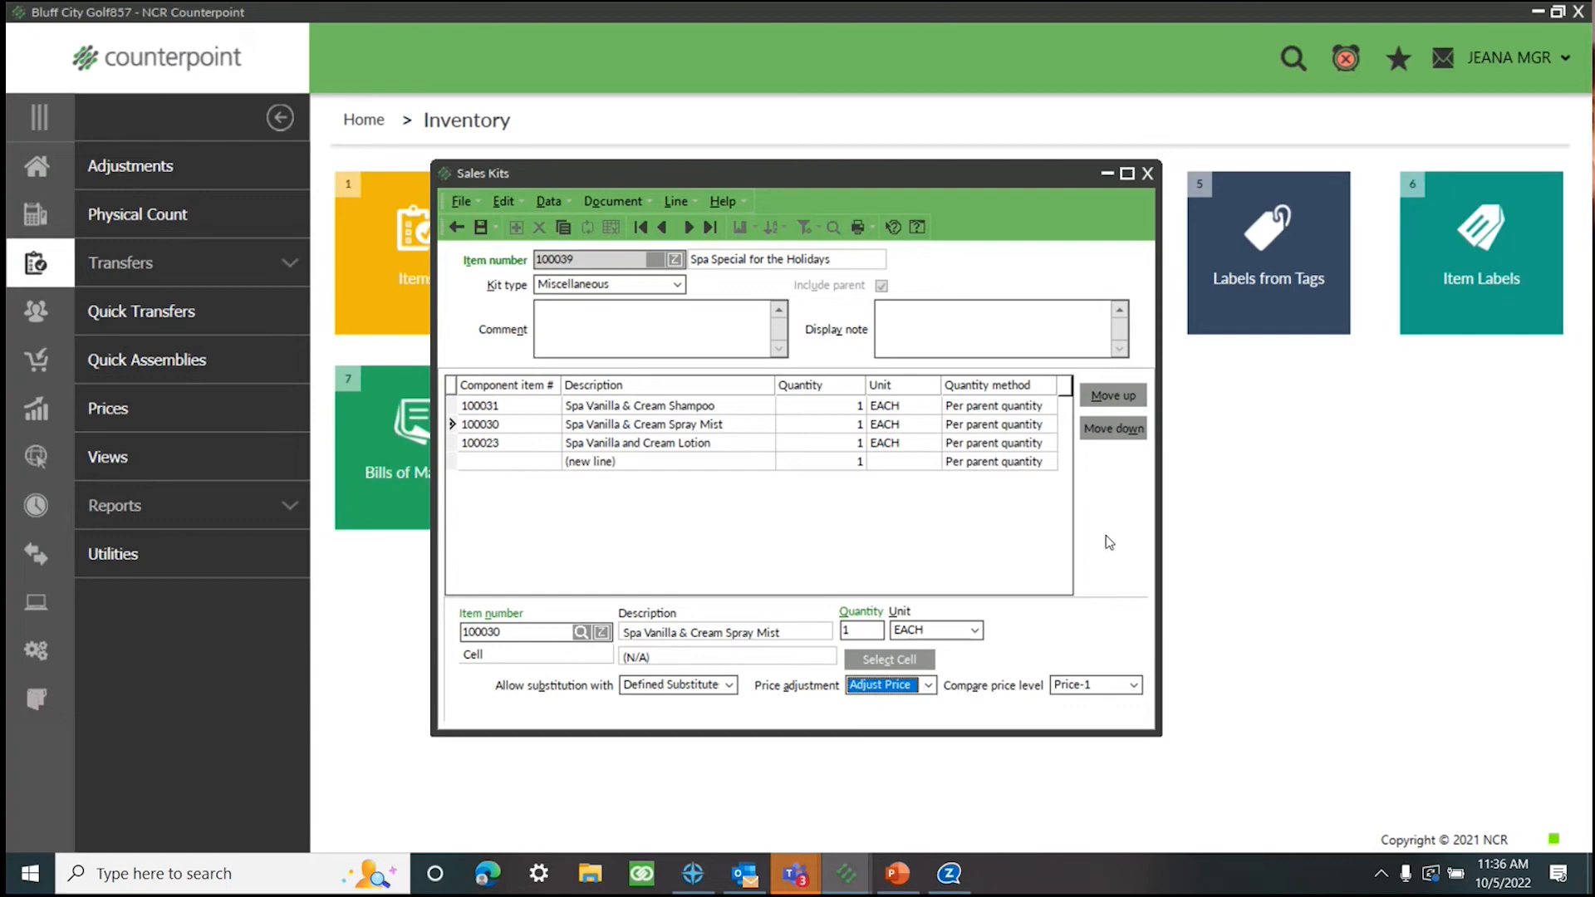
{"action": "left_click", "coordinate": [928, 685]}
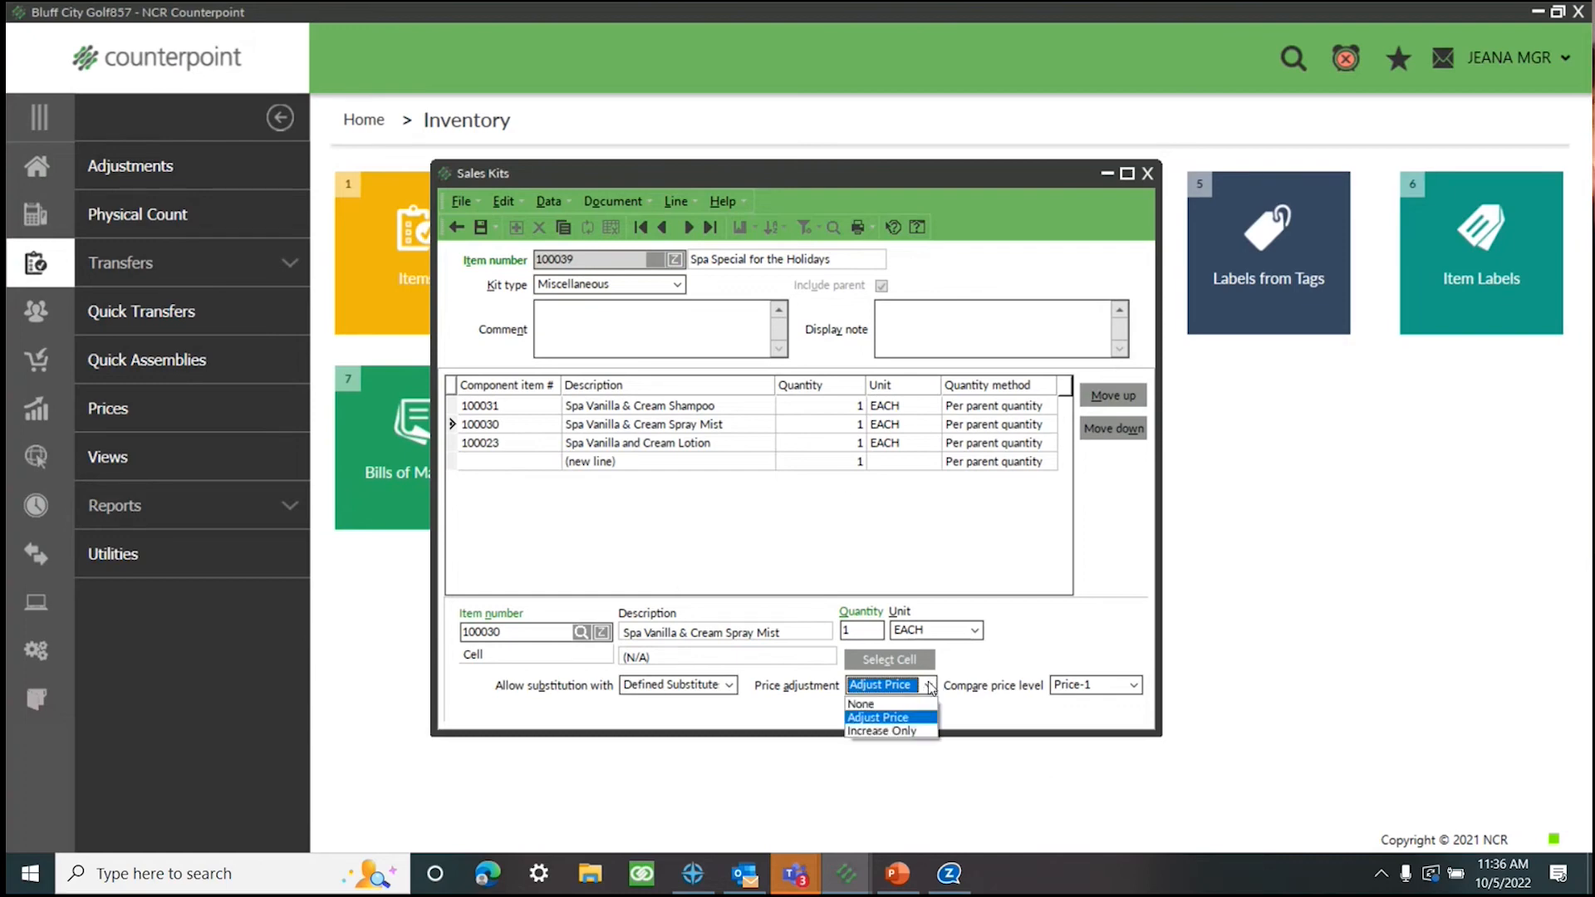
{"action": "left_click", "coordinate": [880, 703]}
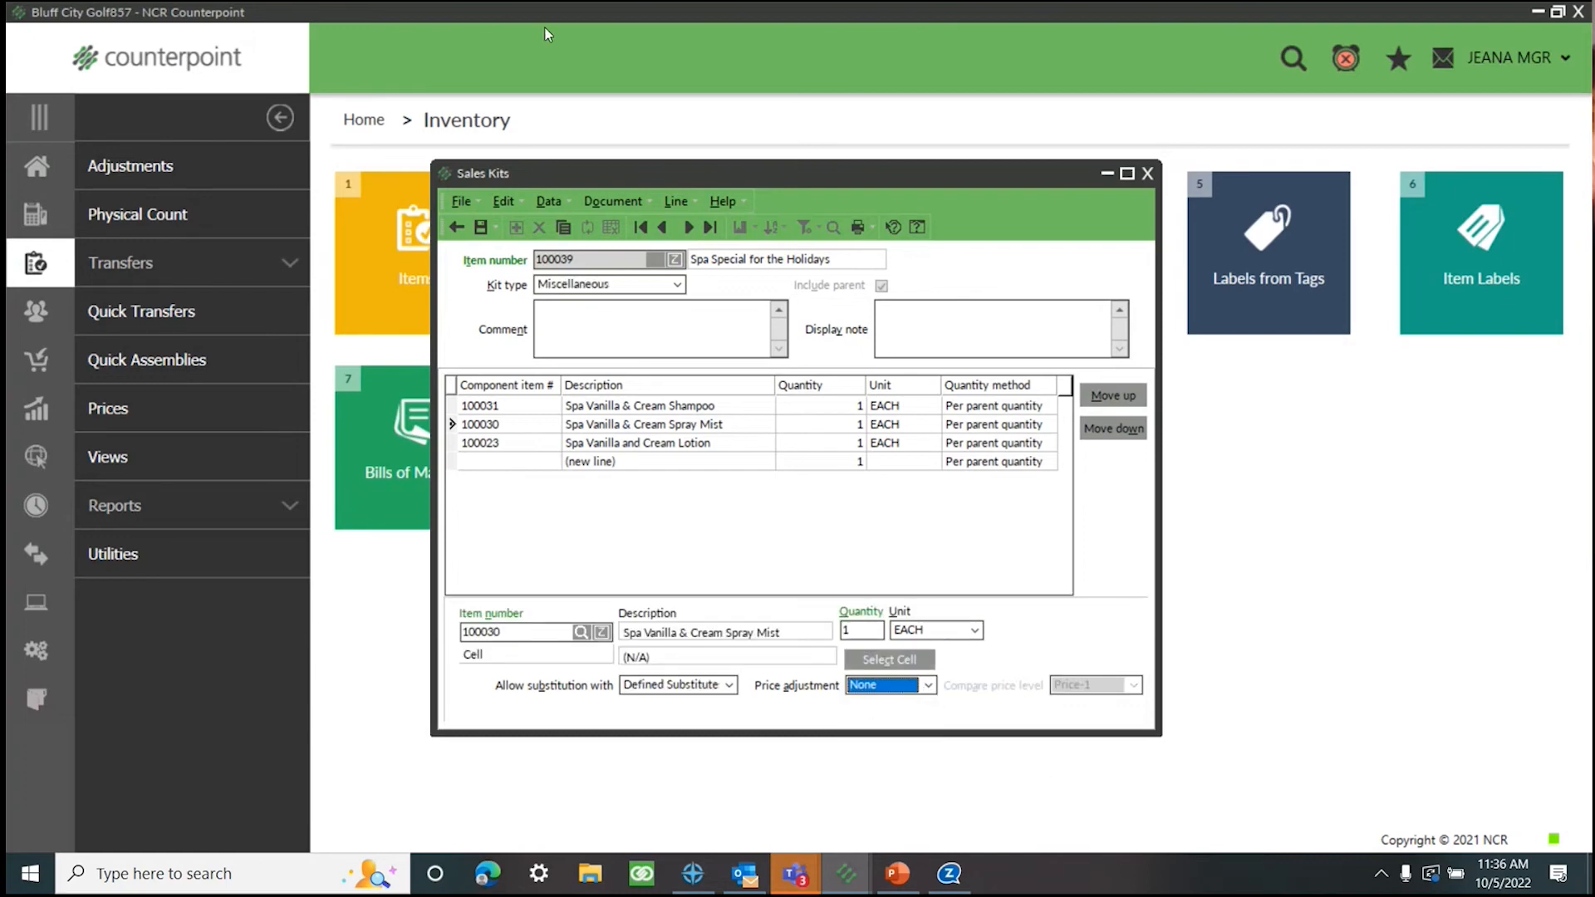
Save the spa kit, copy its item number, and close the kit record
{"action": "left_click", "coordinate": [481, 227]}
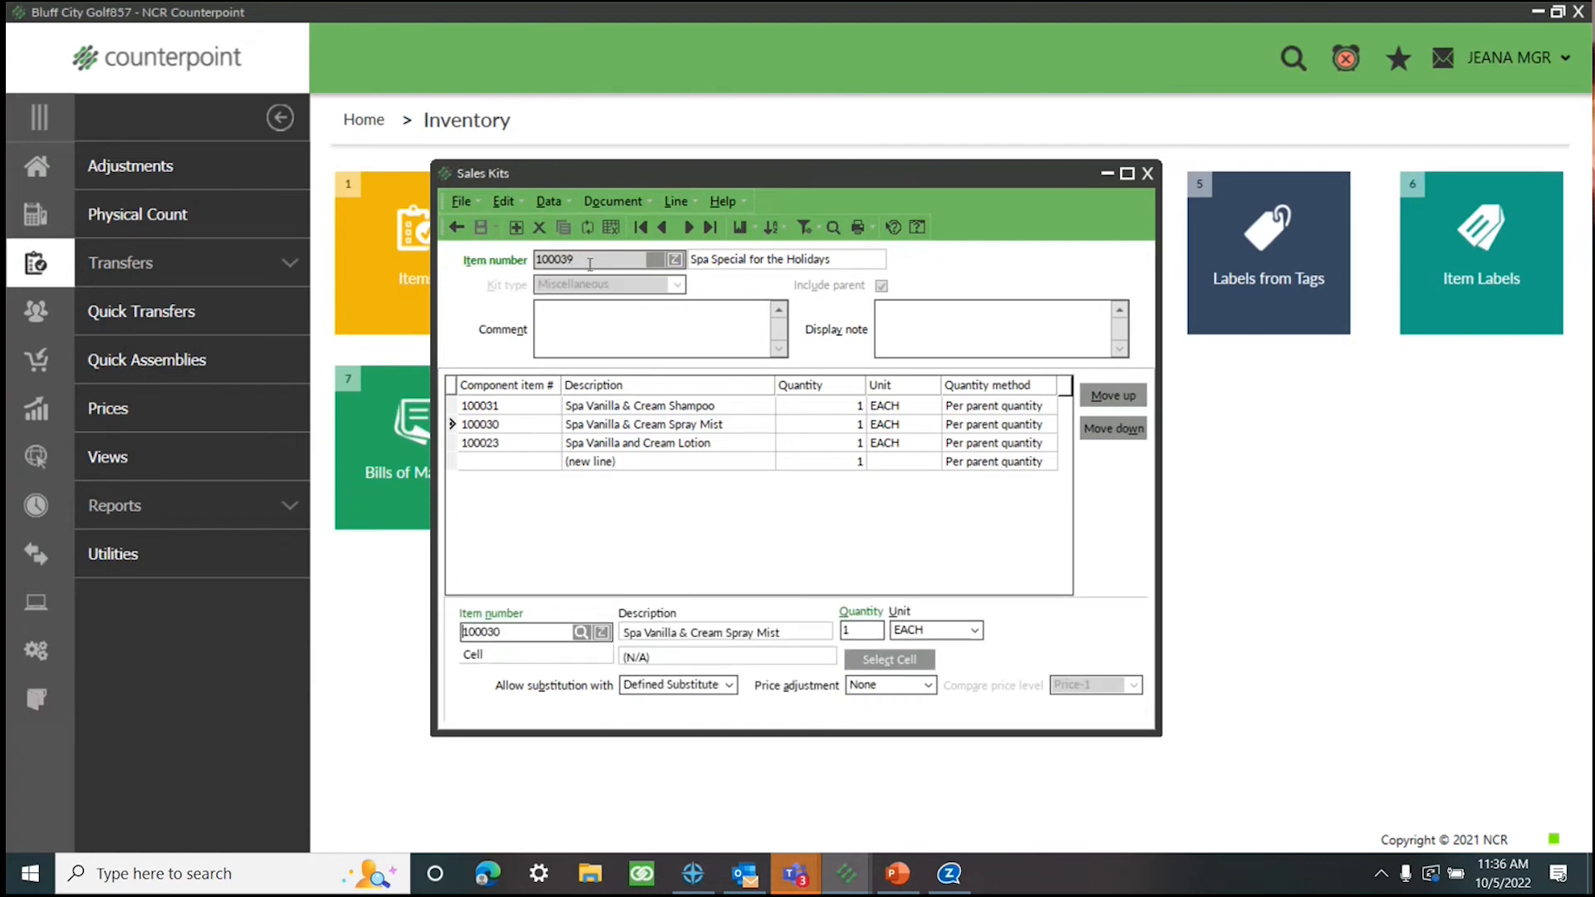
{"action": "right_click", "coordinate": [556, 260]}
{"action": "key", "text": "ctrl+c"}
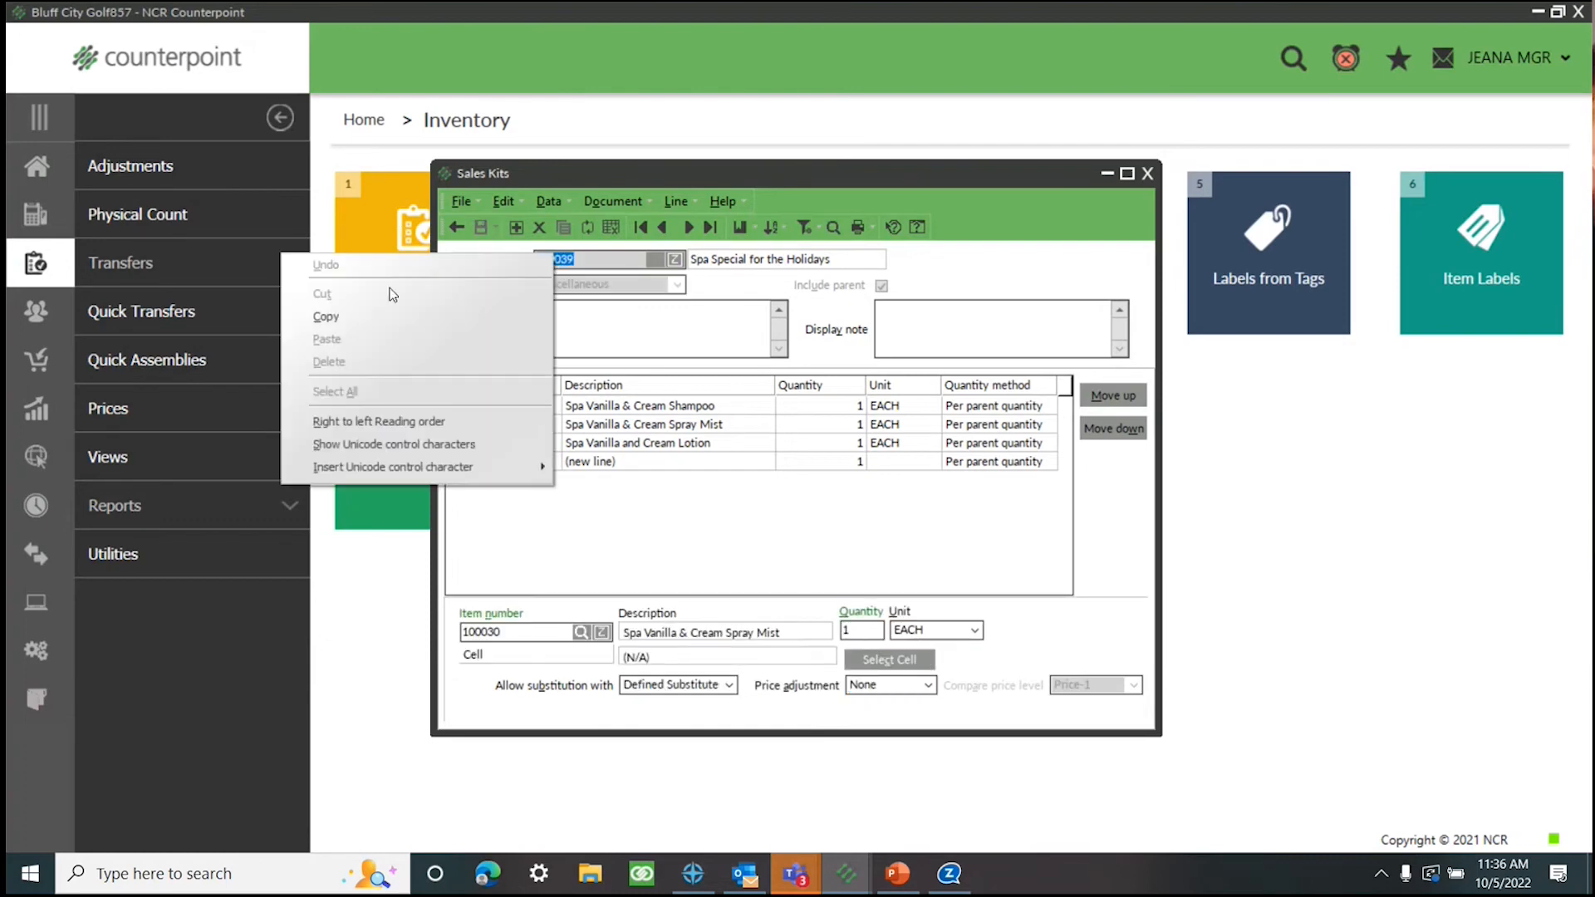
{"action": "left_click", "coordinate": [418, 316]}
{"action": "left_click", "coordinate": [1147, 172]}
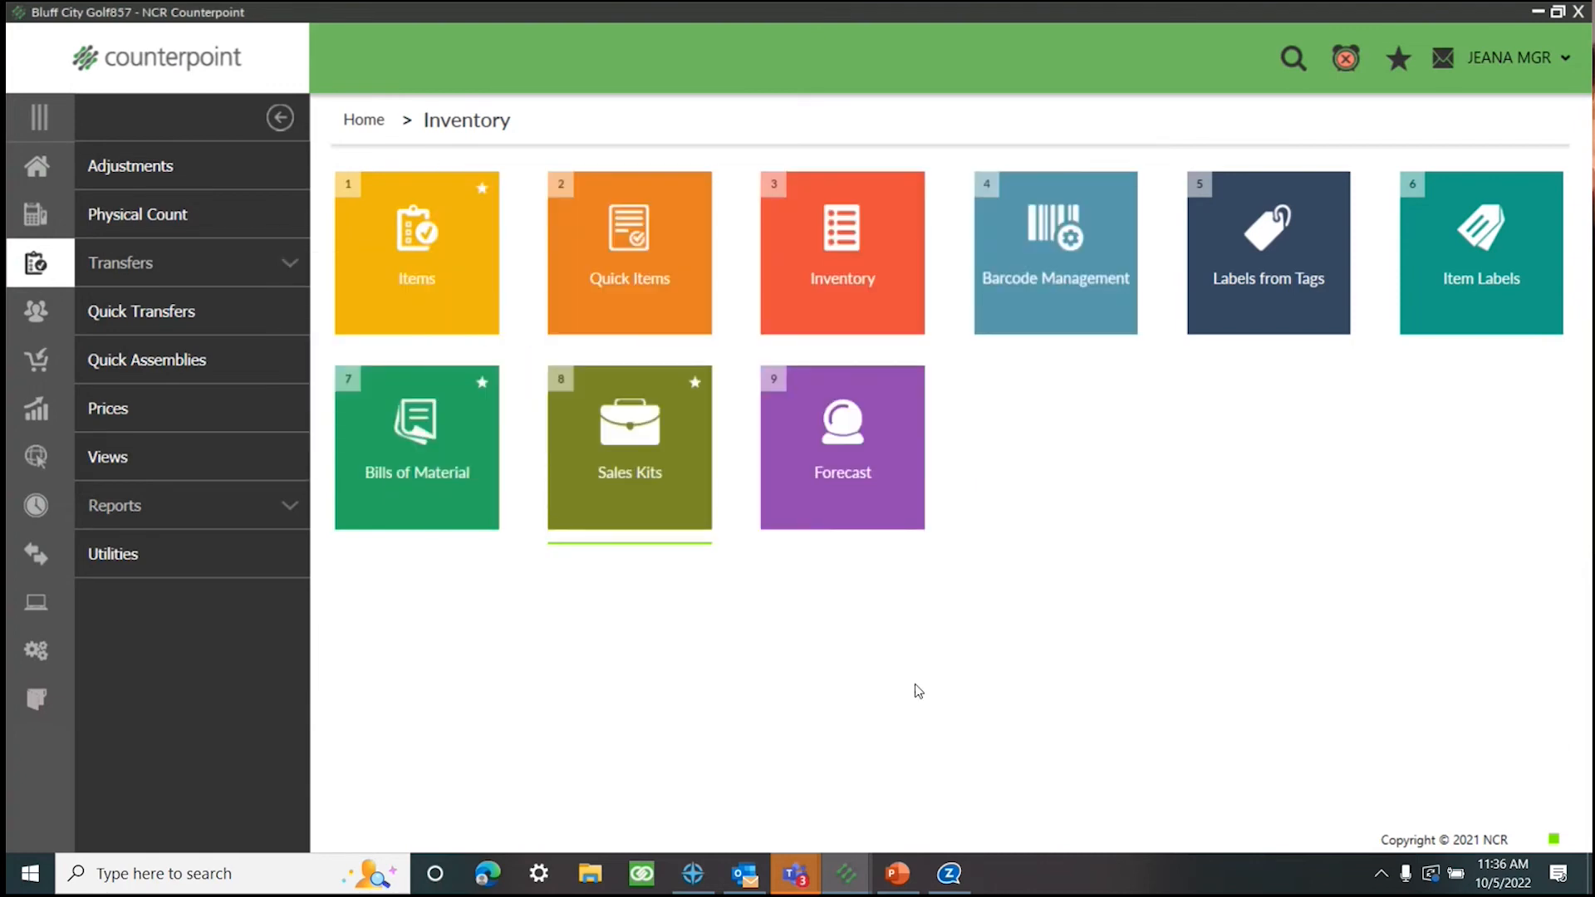
Go to touchscreen ticket entry and add the holiday spa kit, item 100039, to a new ticket
{"action": "mouse_move", "coordinate": [846, 873]}
{"action": "left_click", "coordinate": [932, 769]}
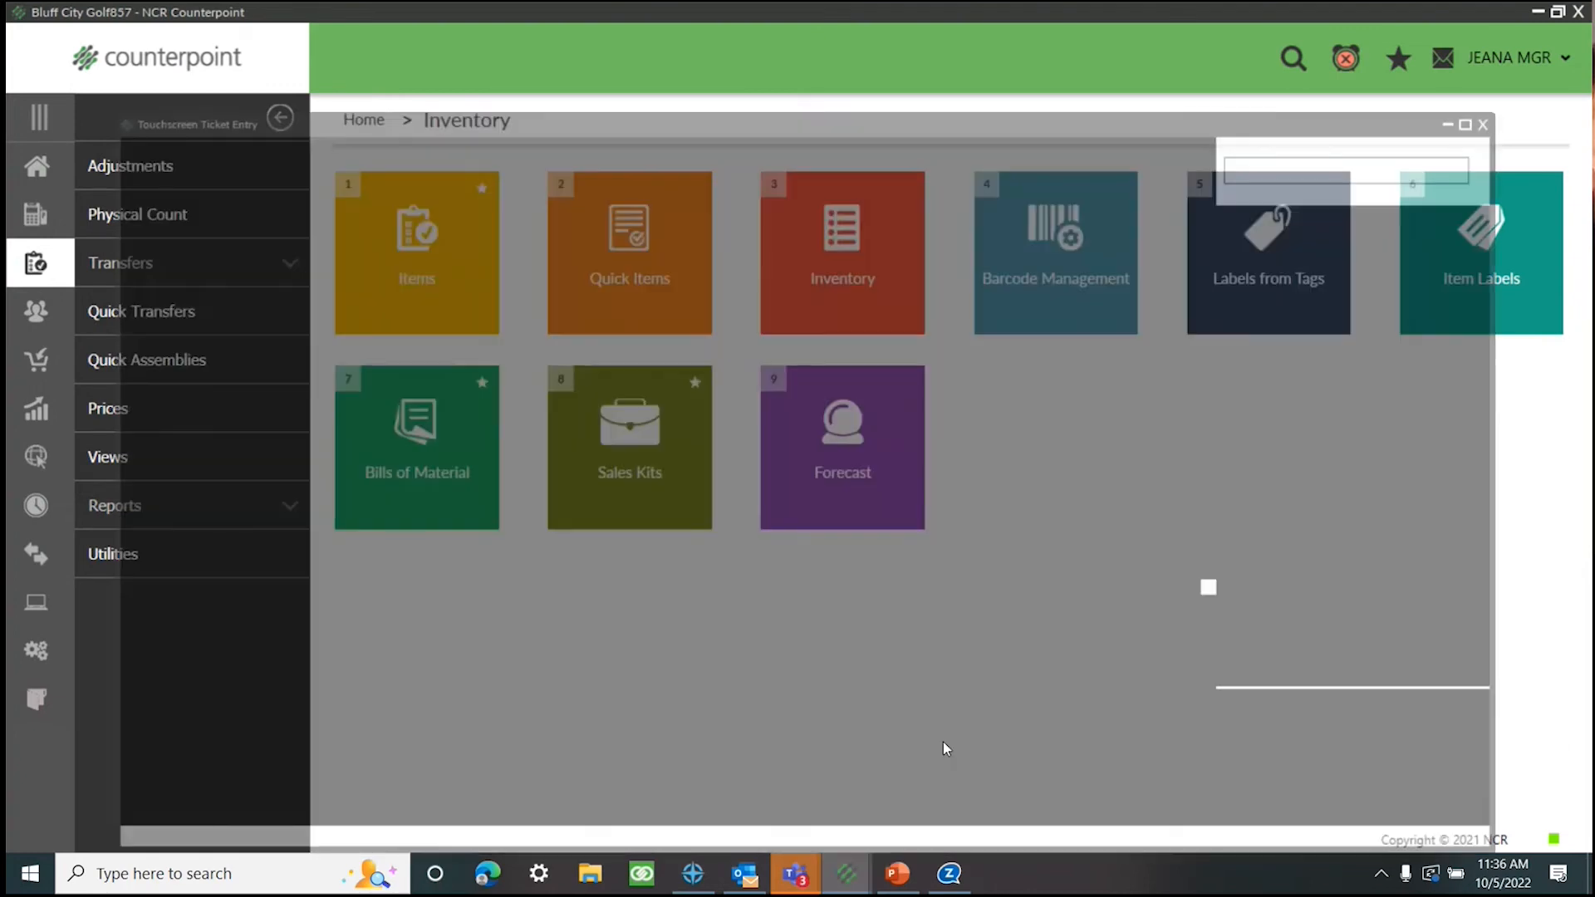
{"action": "key", "text": "ctrl+v"}
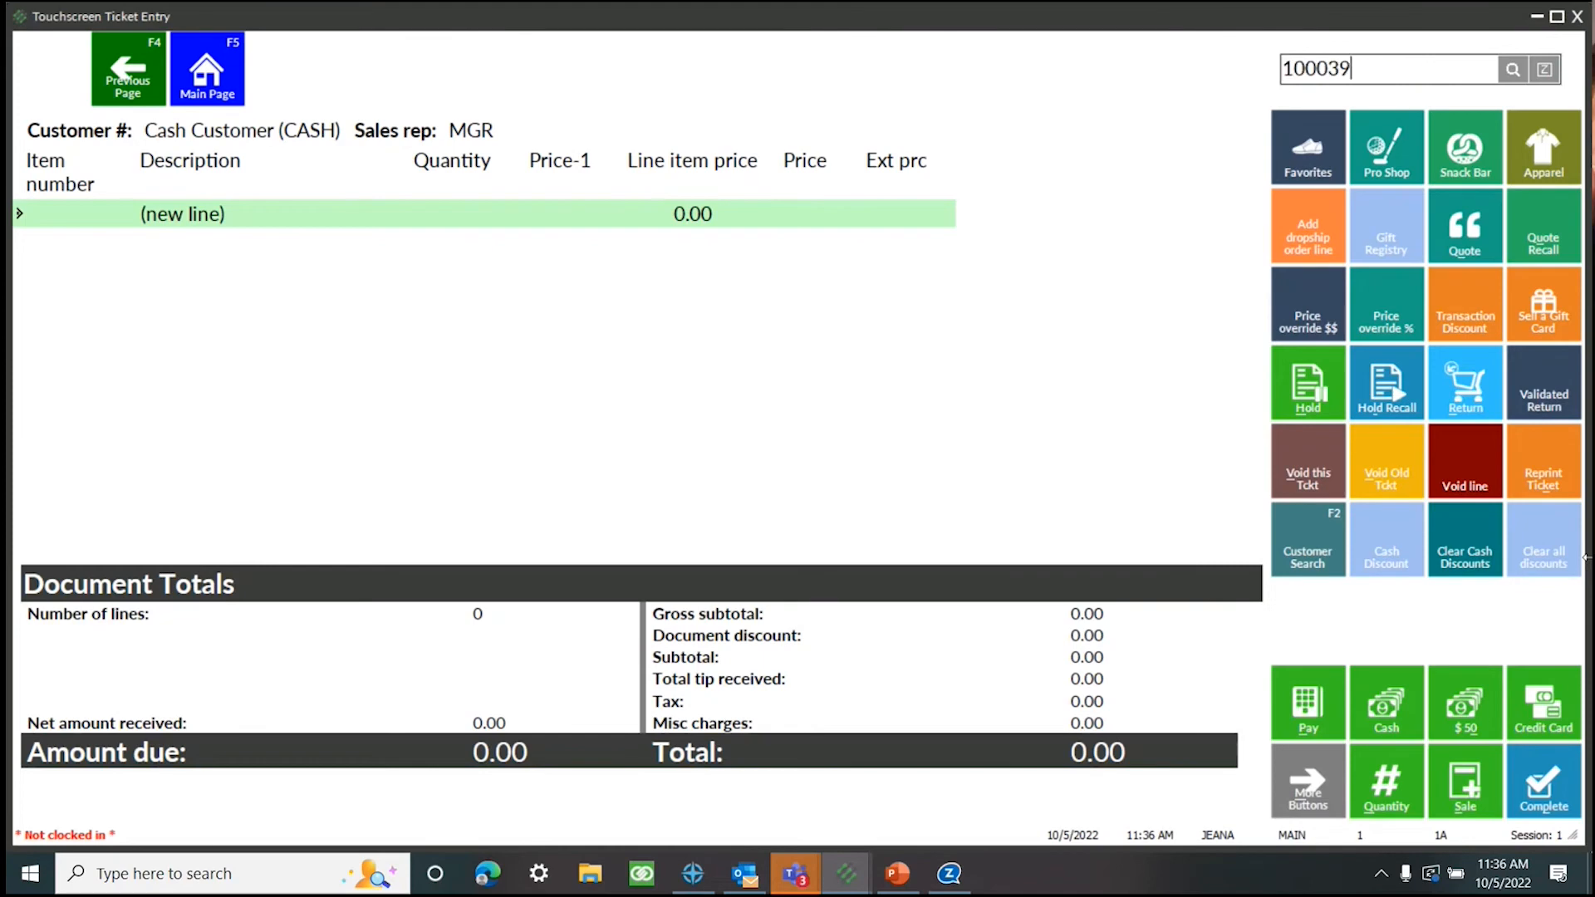
{"action": "key", "text": "Return"}
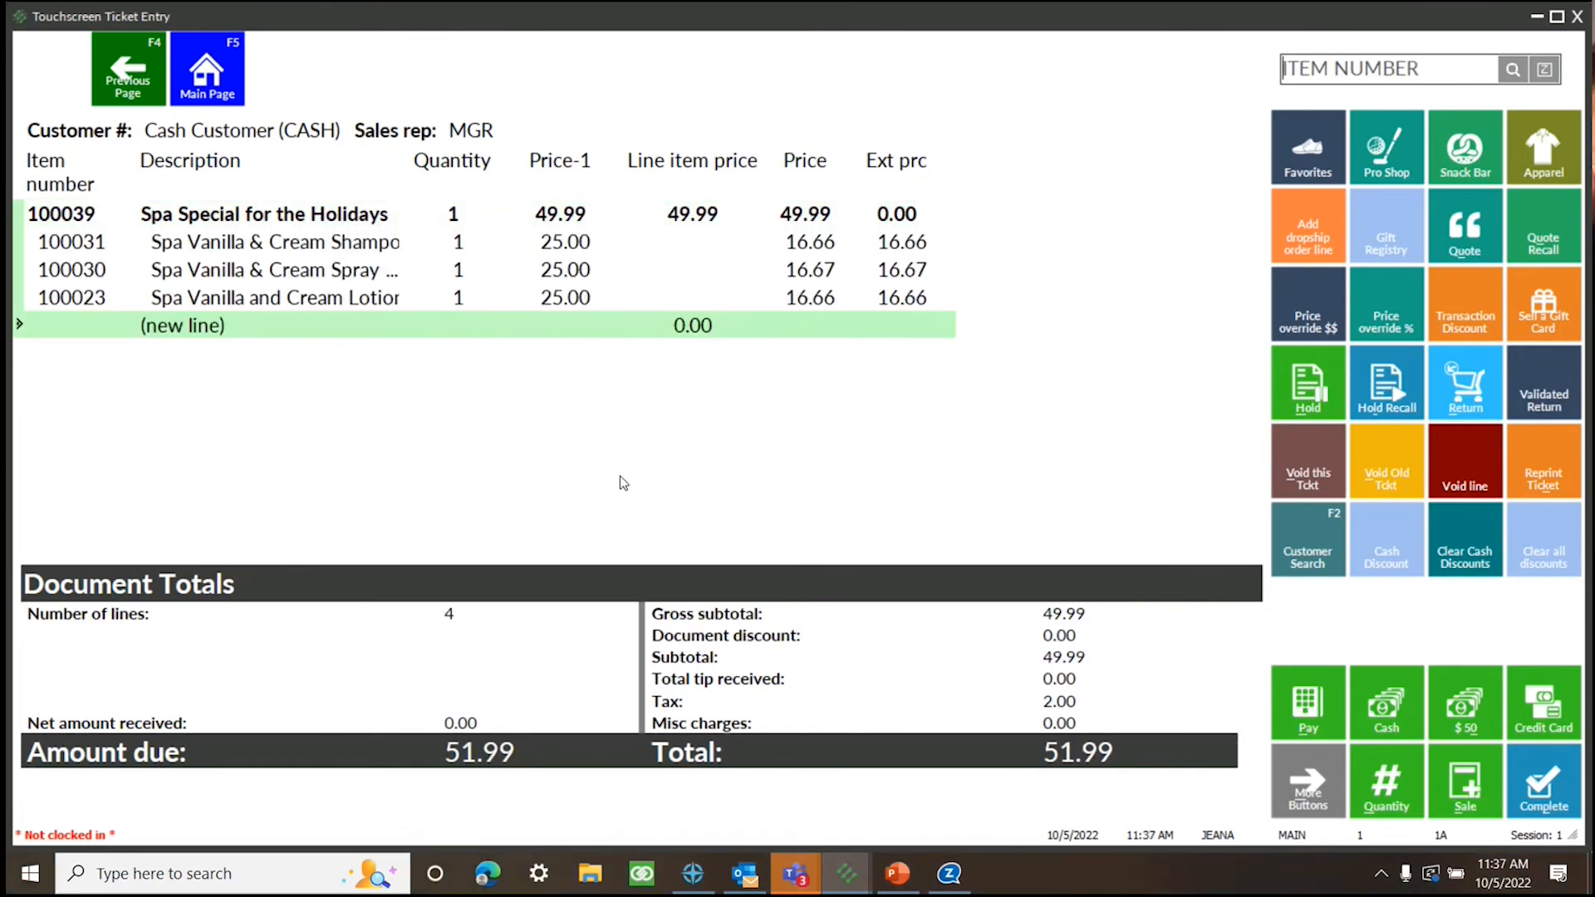
Examine the component lines under the kit, comparing their regular prices with the prices allocated from the kit price
{"action": "left_click", "coordinate": [284, 295]}
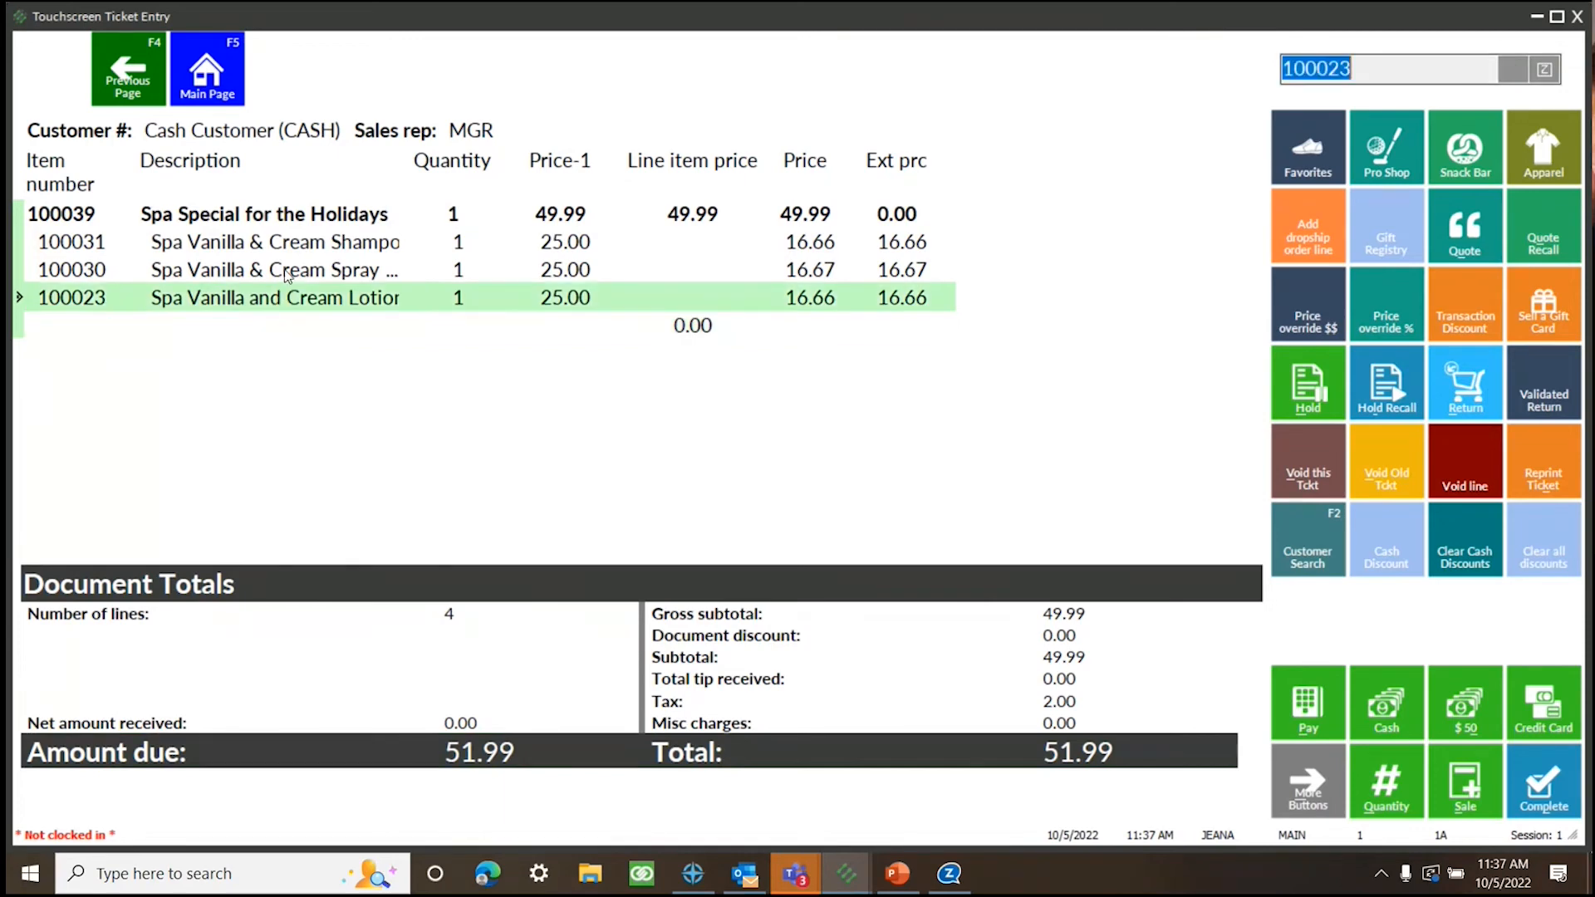
{"action": "left_click", "coordinate": [288, 272]}
{"action": "left_click", "coordinate": [322, 249]}
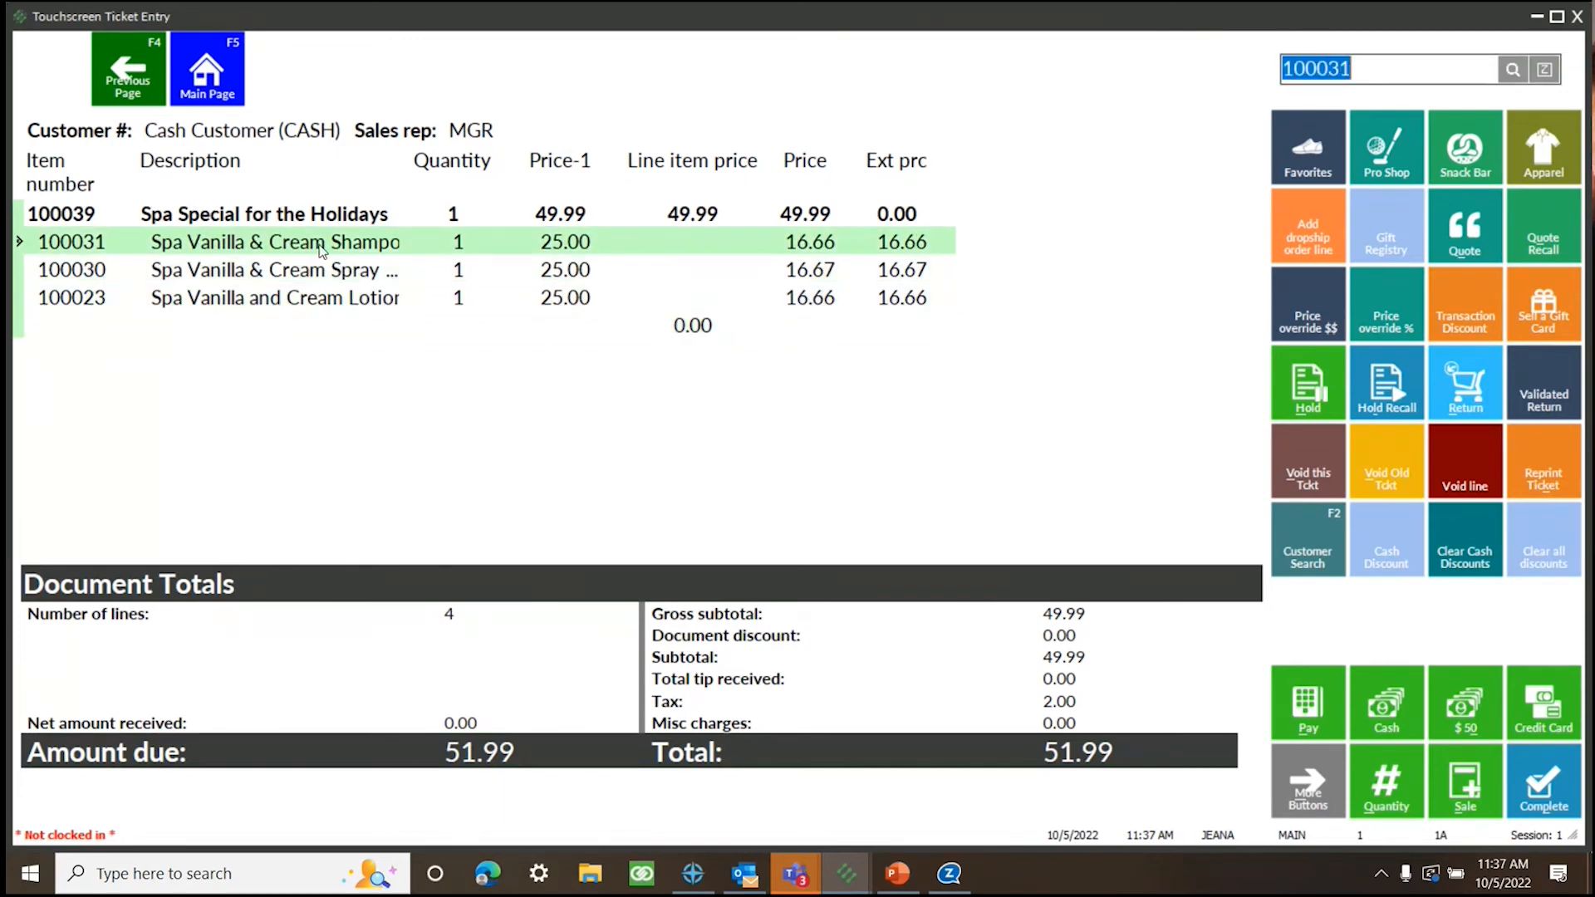
{"action": "left_click", "coordinate": [561, 298]}
{"action": "left_click", "coordinate": [562, 270]}
{"action": "left_click", "coordinate": [563, 247]}
{"action": "left_click", "coordinate": [564, 297]}
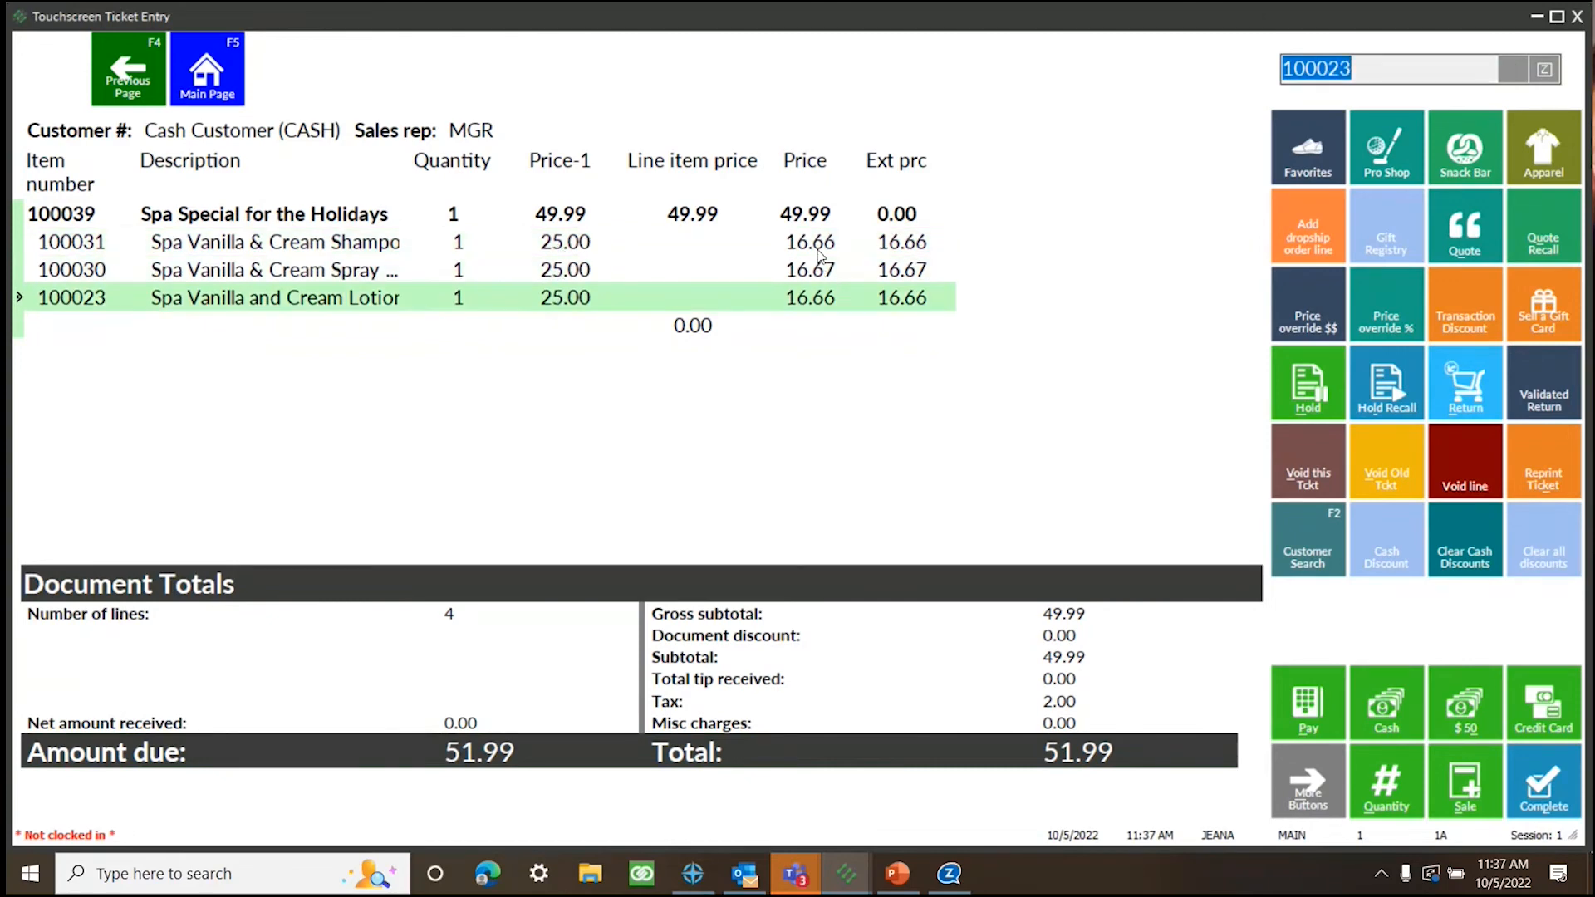
{"action": "left_click", "coordinate": [821, 248]}
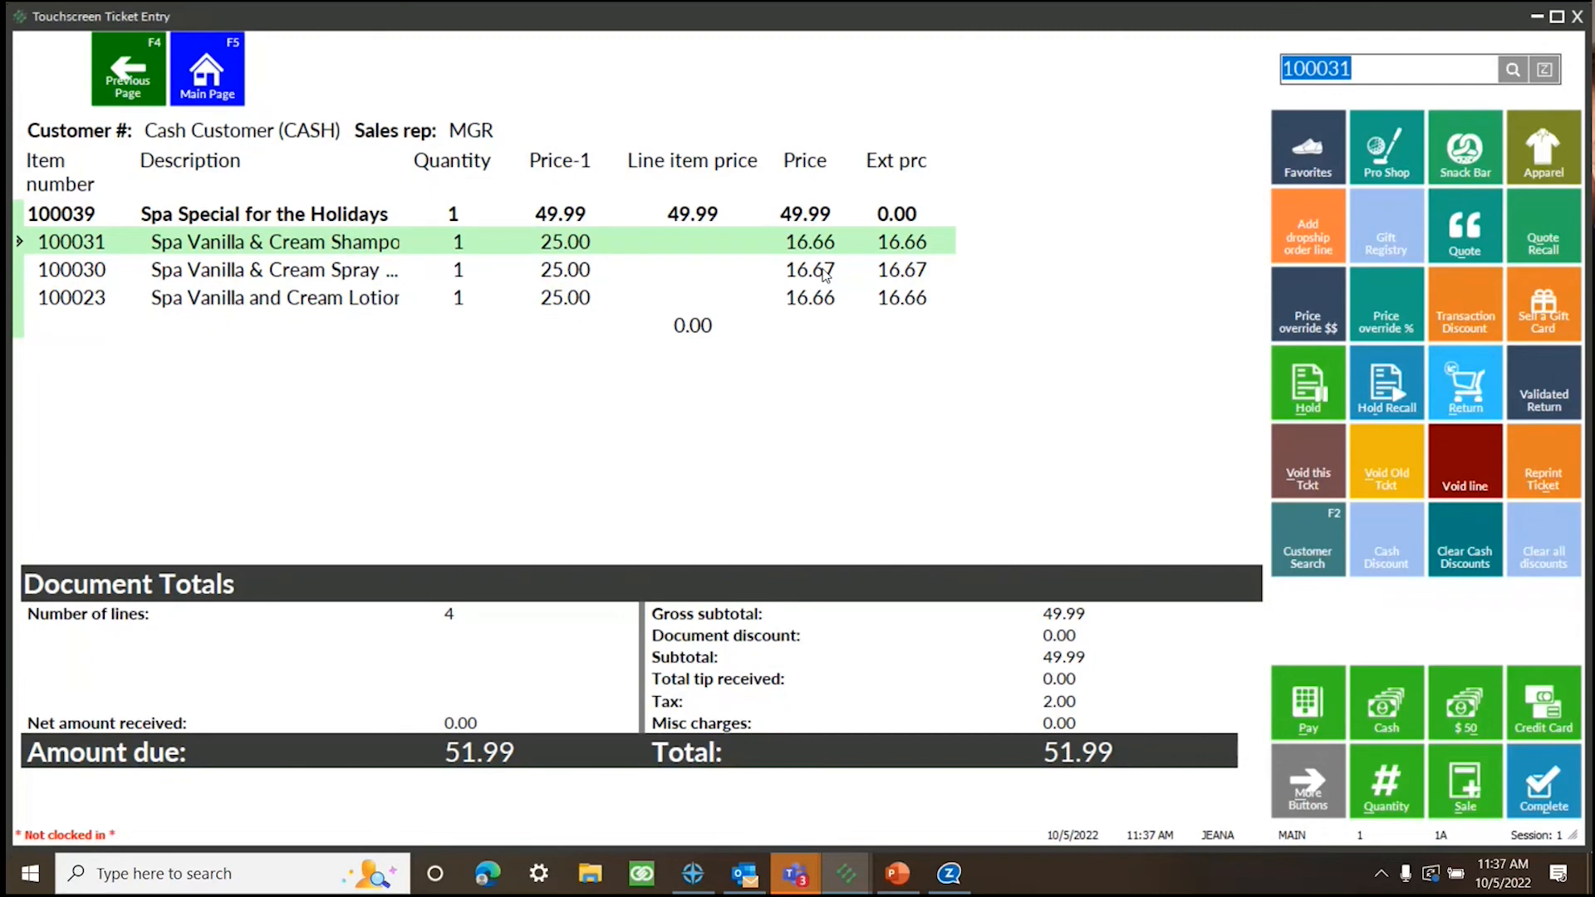
{"action": "left_click", "coordinate": [819, 301]}
{"action": "left_click", "coordinate": [815, 243]}
{"action": "left_click", "coordinate": [808, 270]}
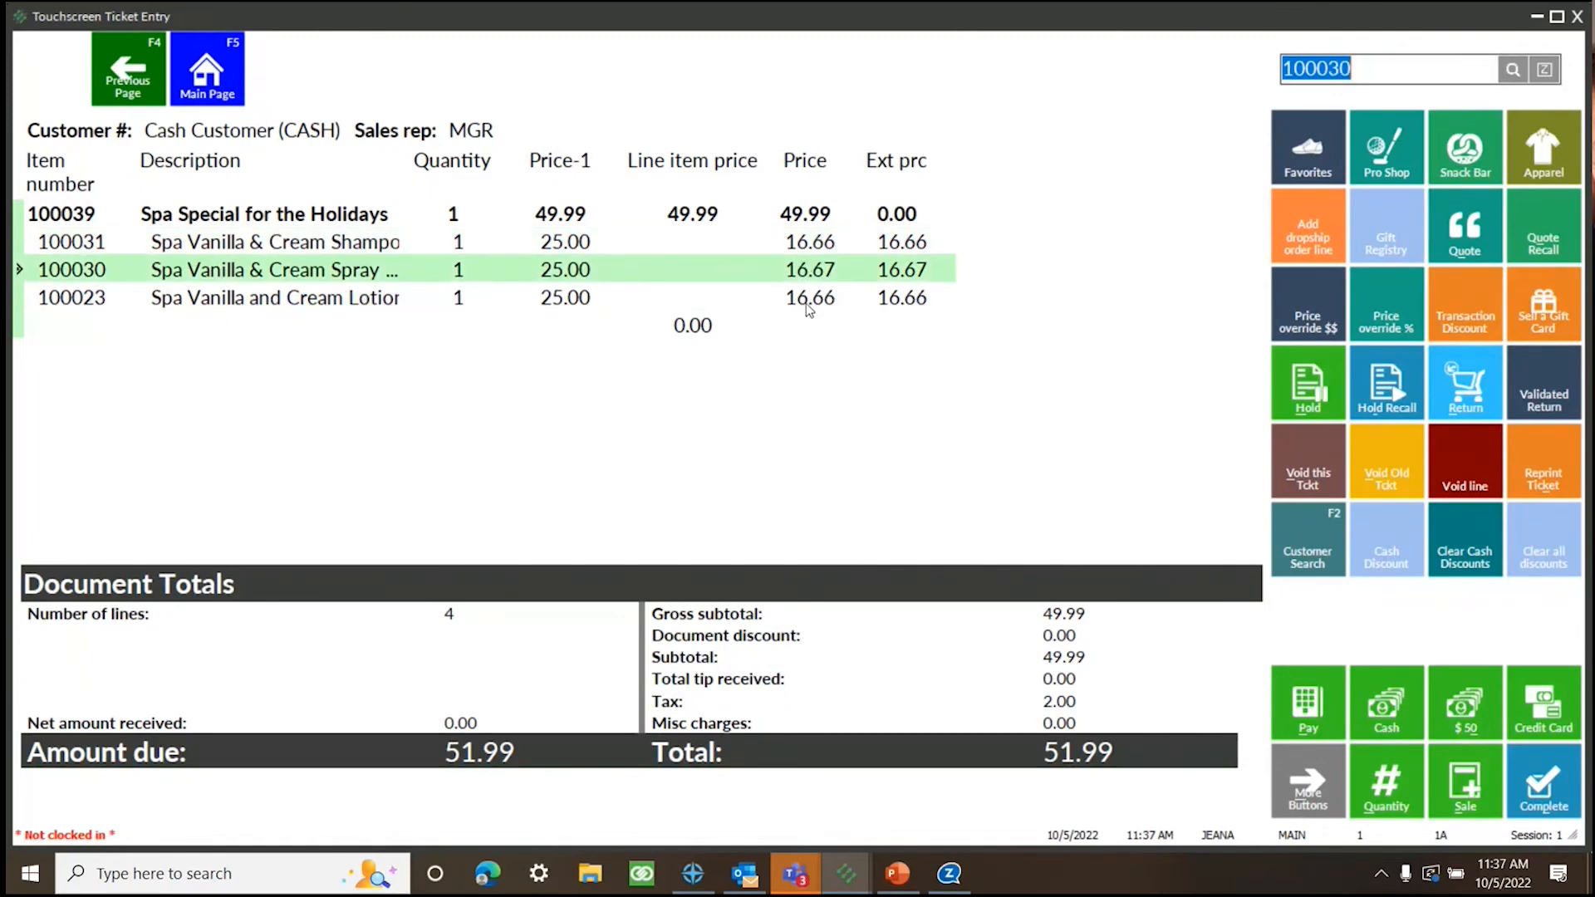
{"action": "left_click", "coordinate": [808, 304]}
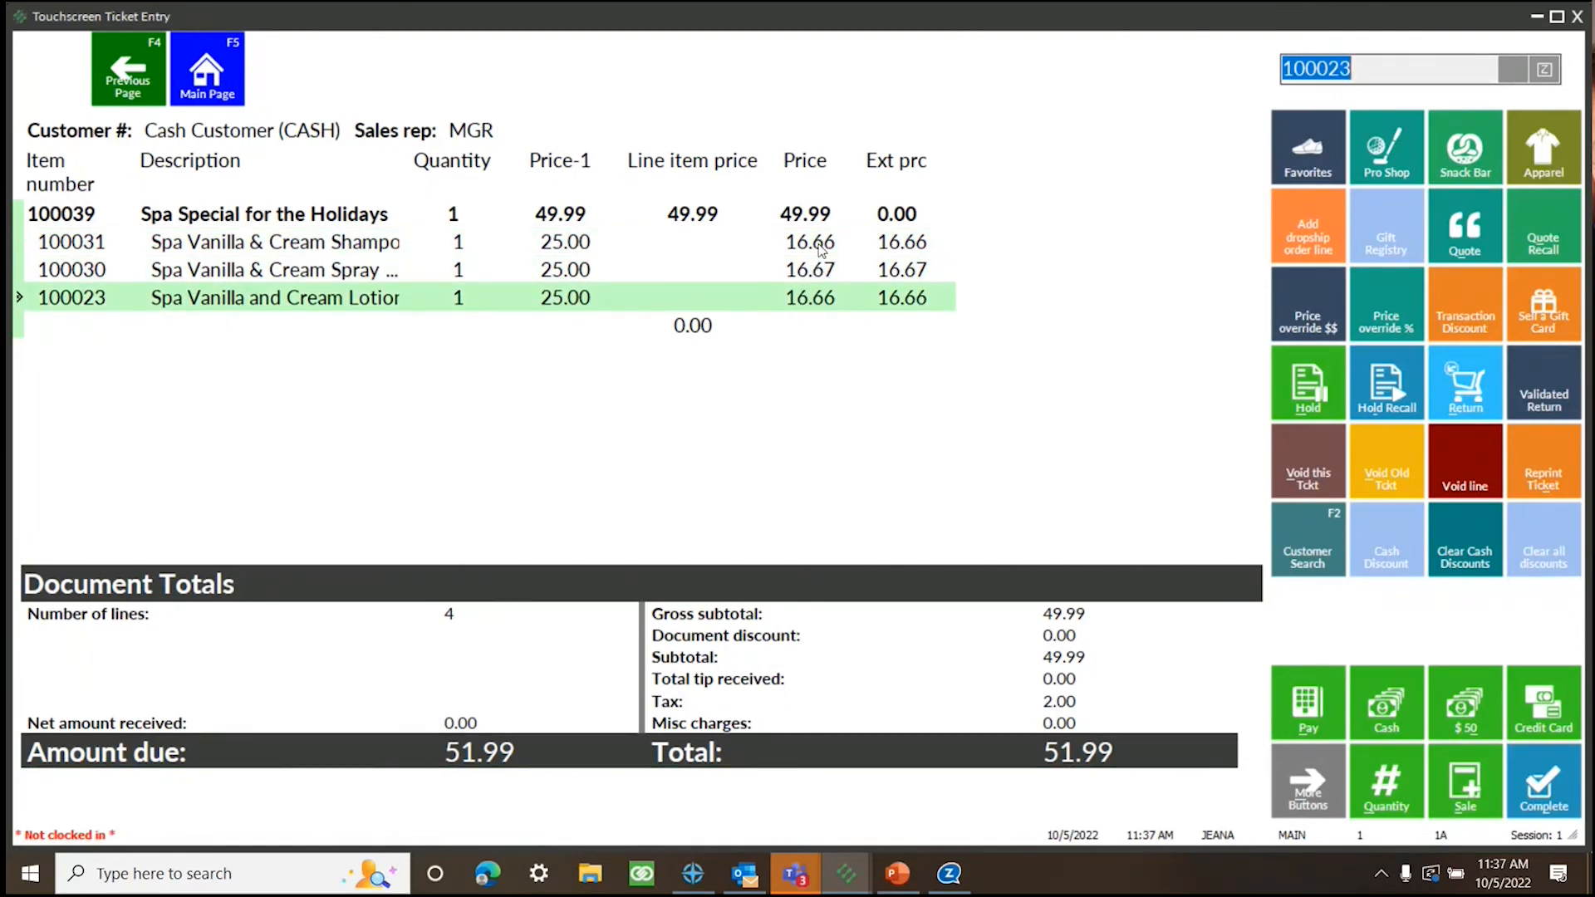
{"action": "left_click", "coordinate": [823, 214]}
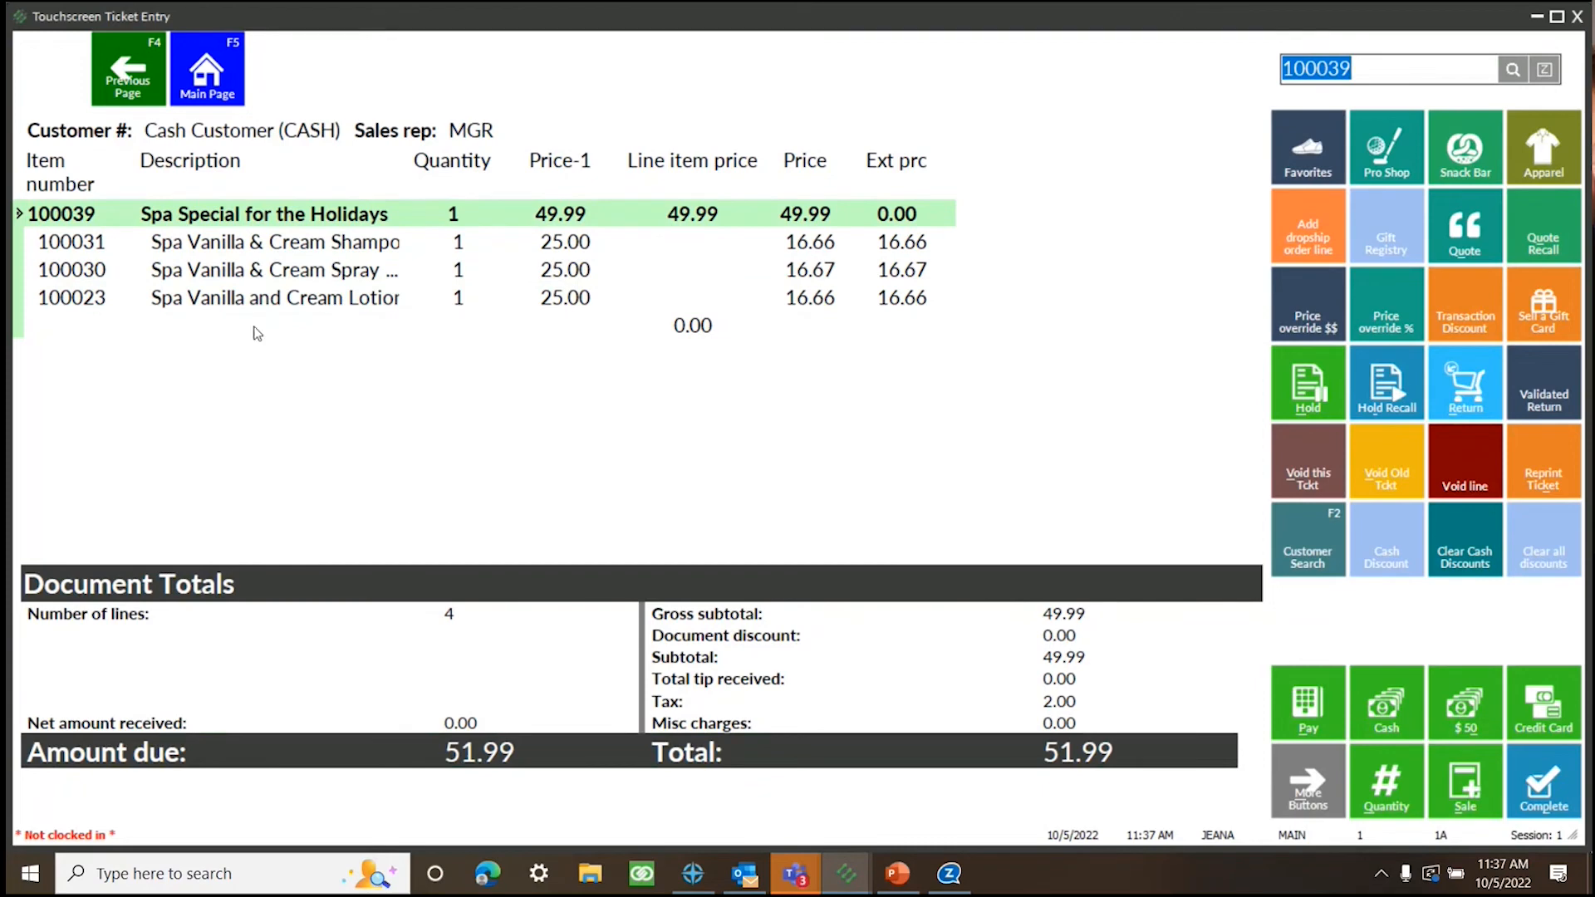
Check how a price override behaves on the Spray Mist and shampoo component lines, cancelling without changing any price
{"action": "left_click", "coordinate": [287, 273]}
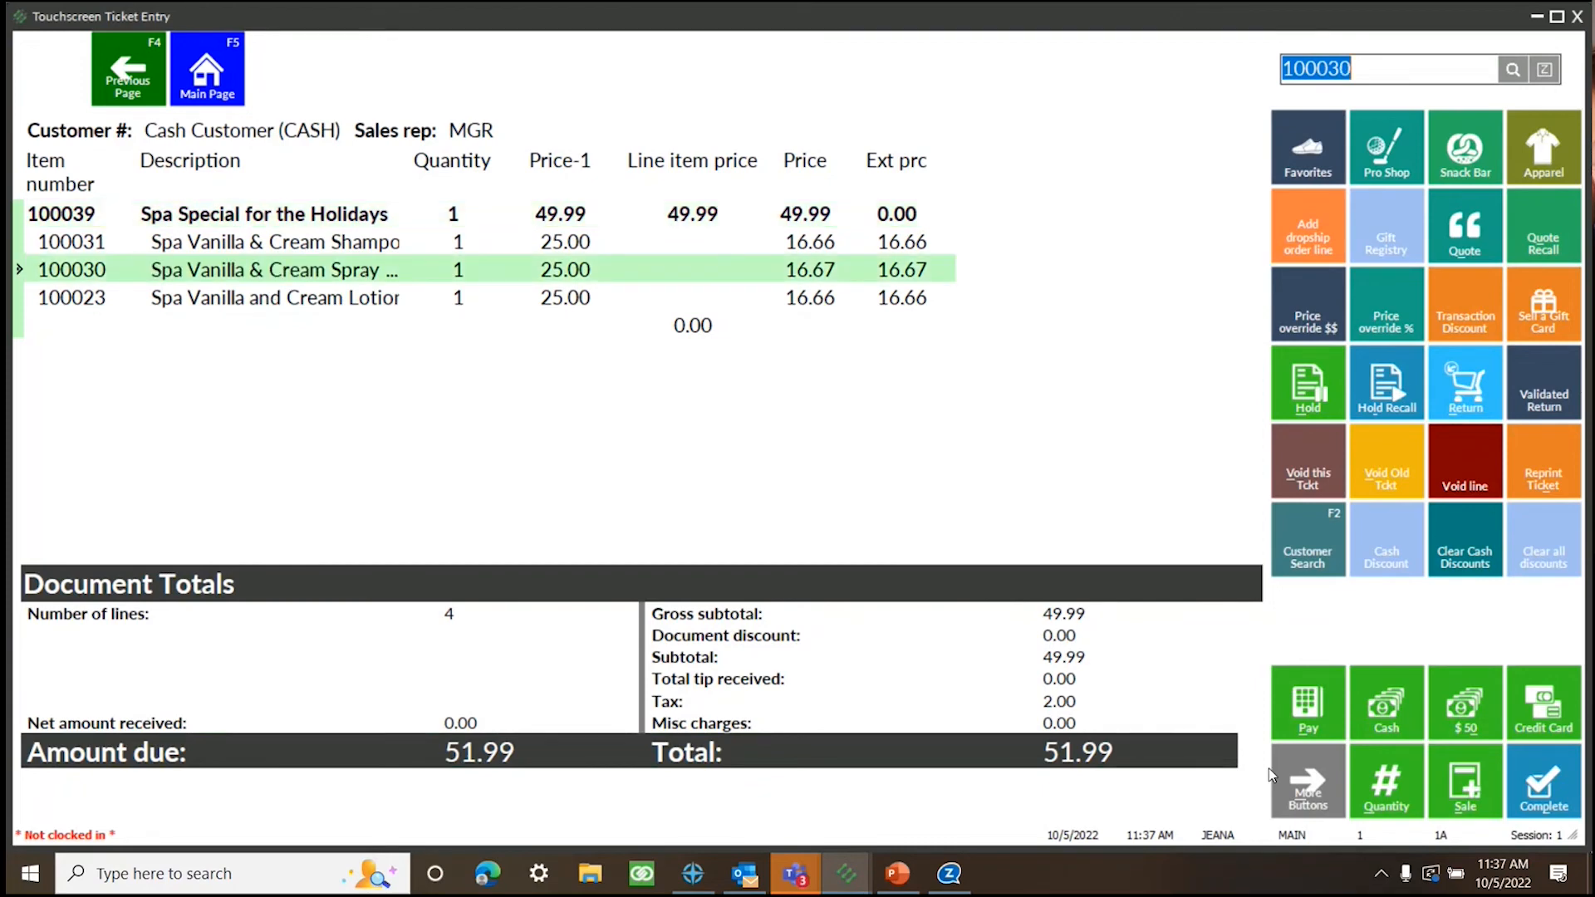
{"action": "left_click", "coordinate": [1388, 319]}
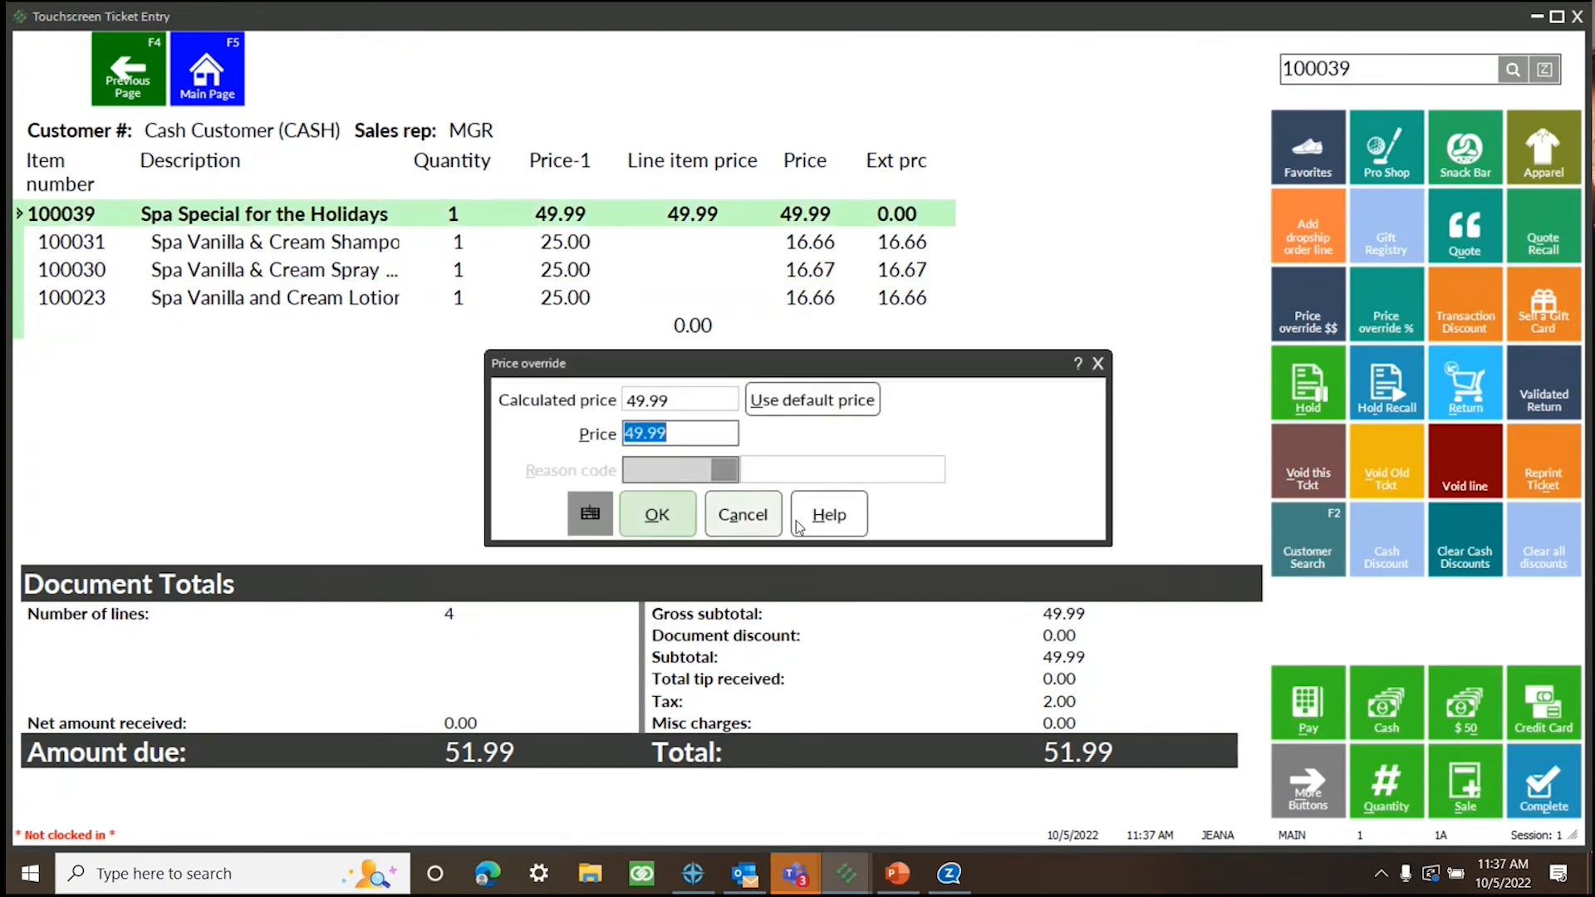
{"action": "left_click", "coordinate": [756, 515]}
{"action": "left_click", "coordinate": [213, 253]}
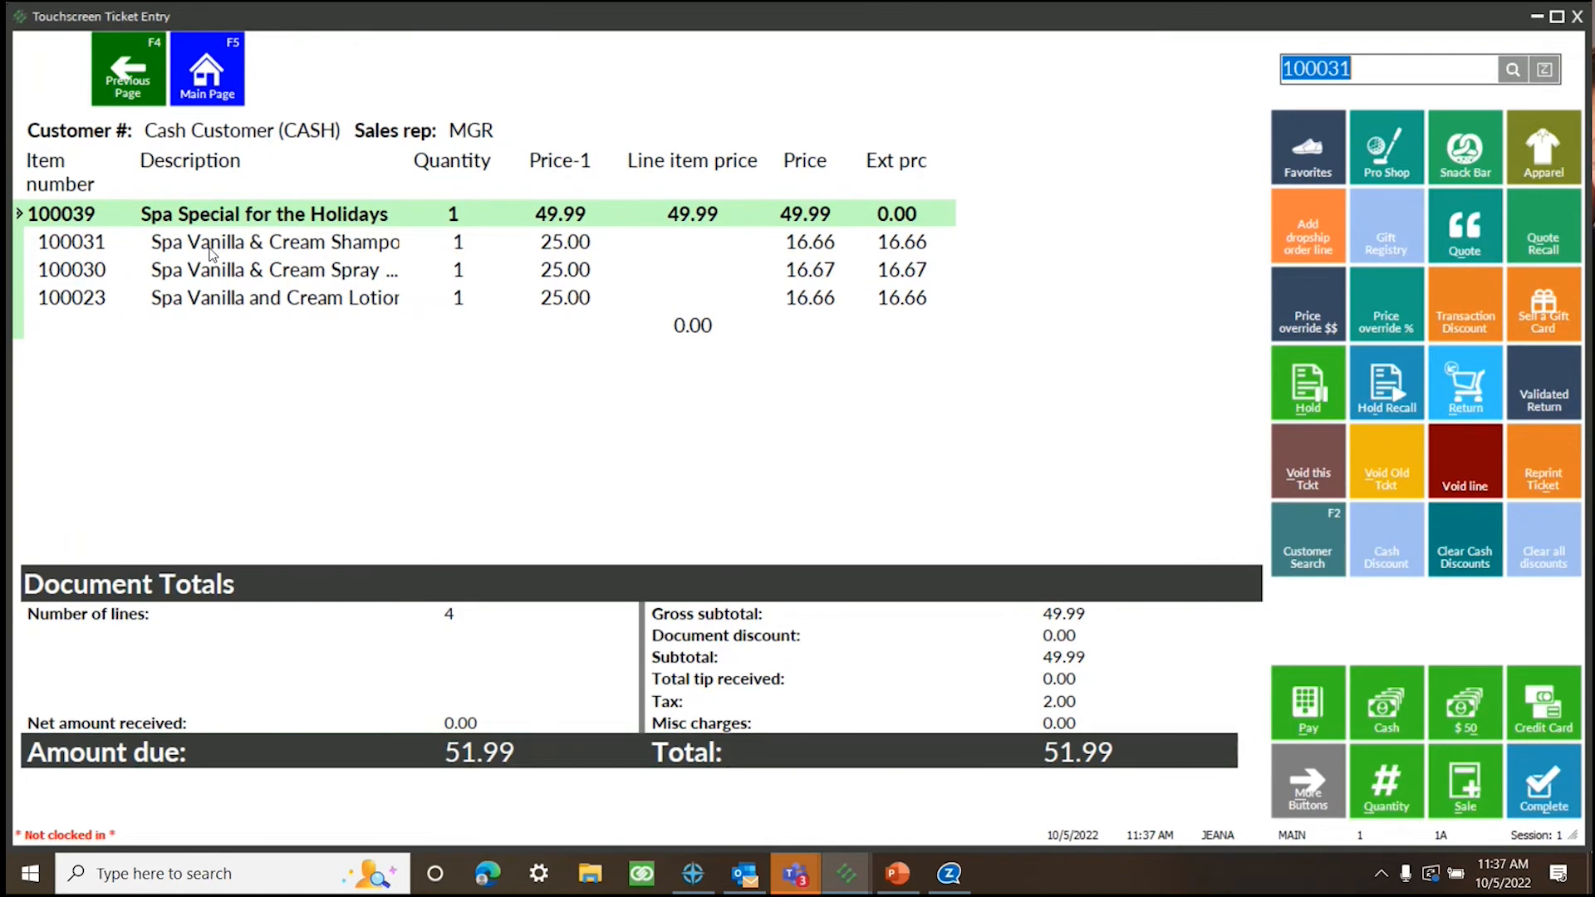
{"action": "left_click", "coordinate": [1376, 318]}
{"action": "left_click", "coordinate": [777, 542]}
{"action": "left_click", "coordinate": [260, 271]}
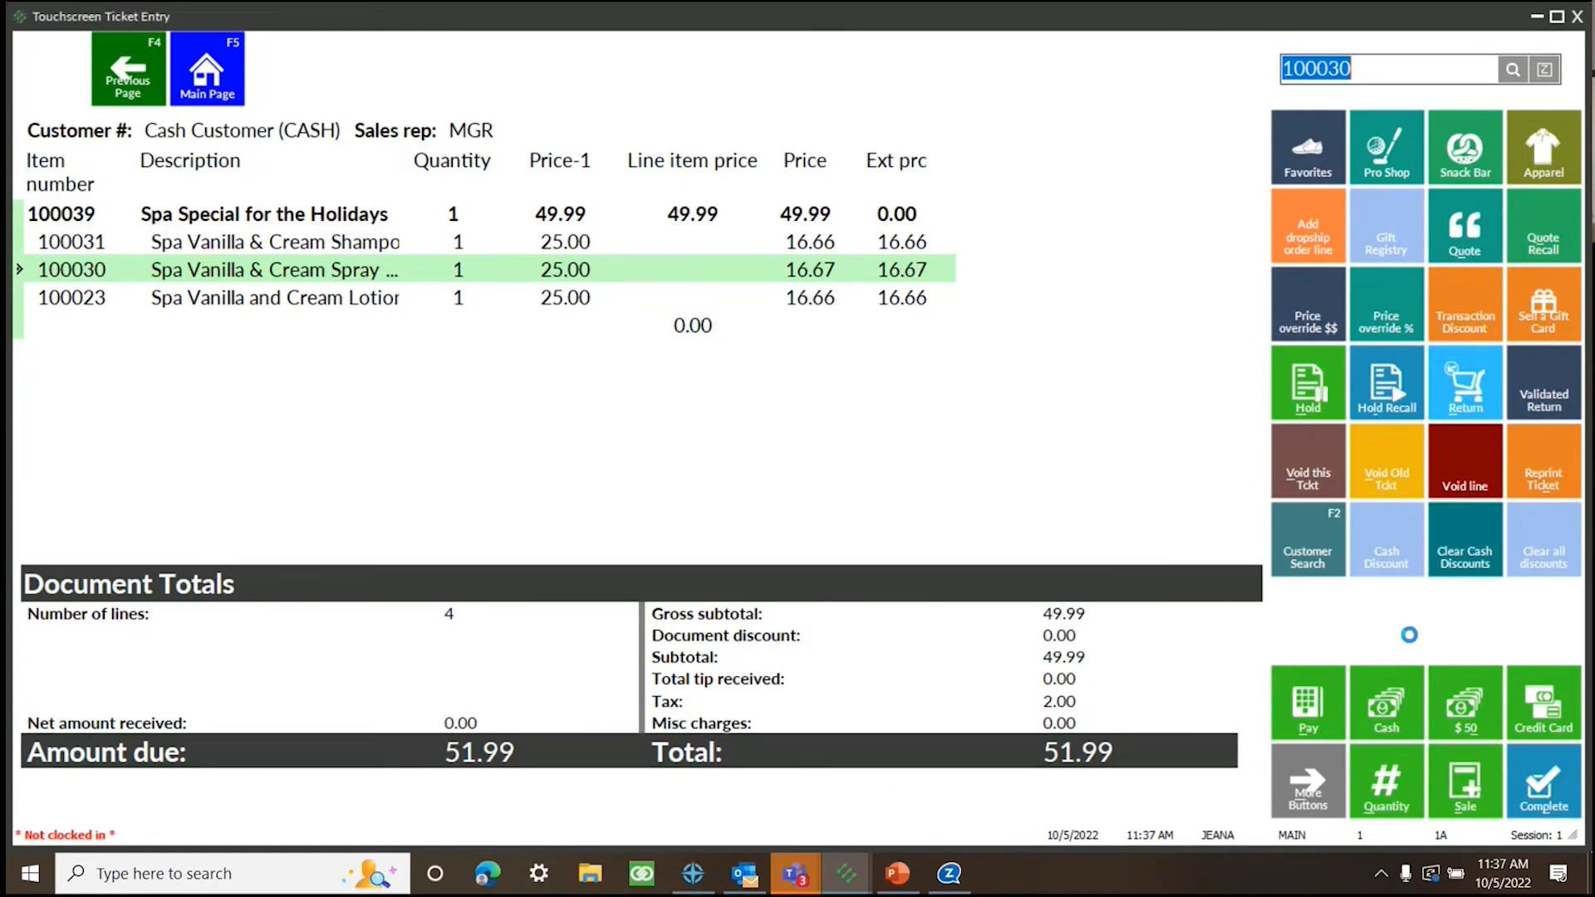
Complete the sale with a cash payment of 51.99, preview the ticket receipt, and leave ticket entry
{"action": "left_click", "coordinate": [429, 505]}
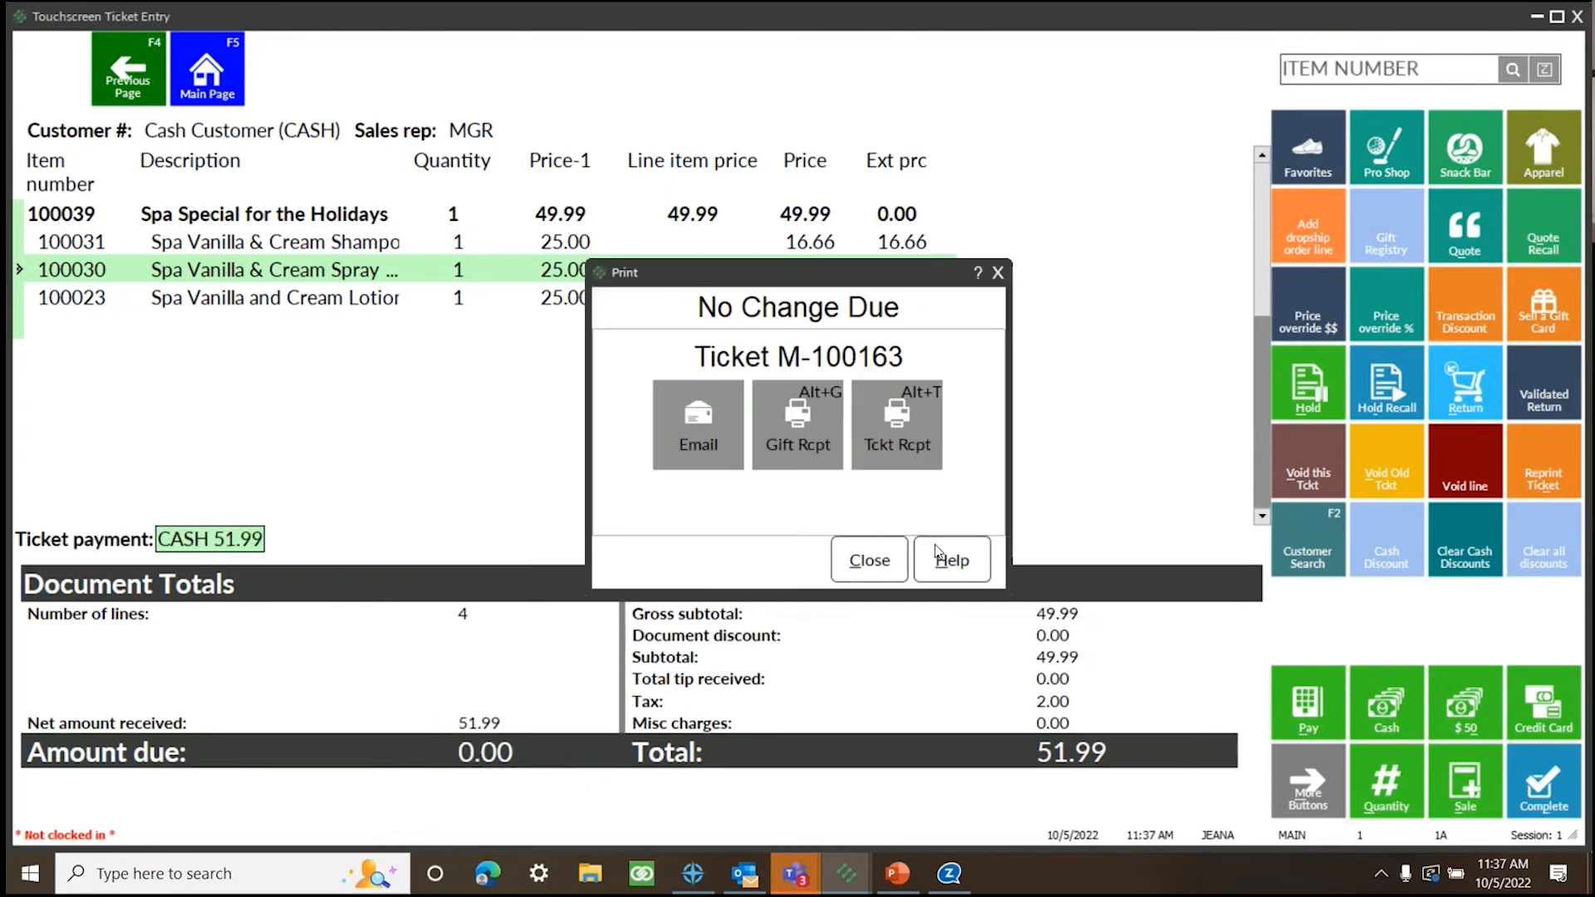
{"action": "left_click", "coordinate": [899, 456]}
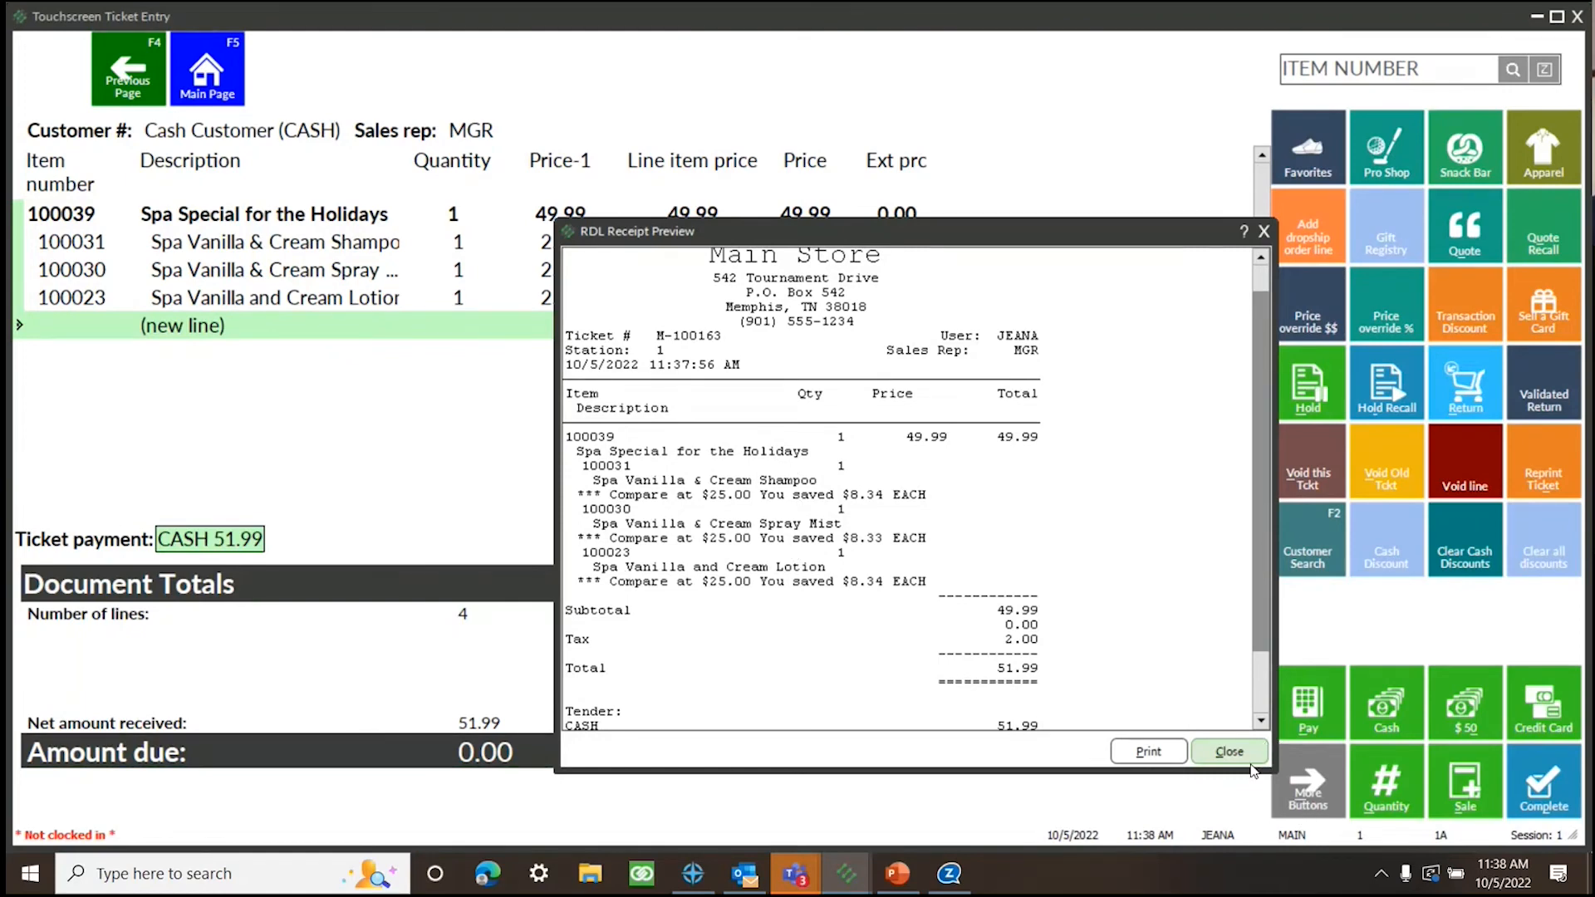
{"action": "left_click", "coordinate": [1230, 752]}
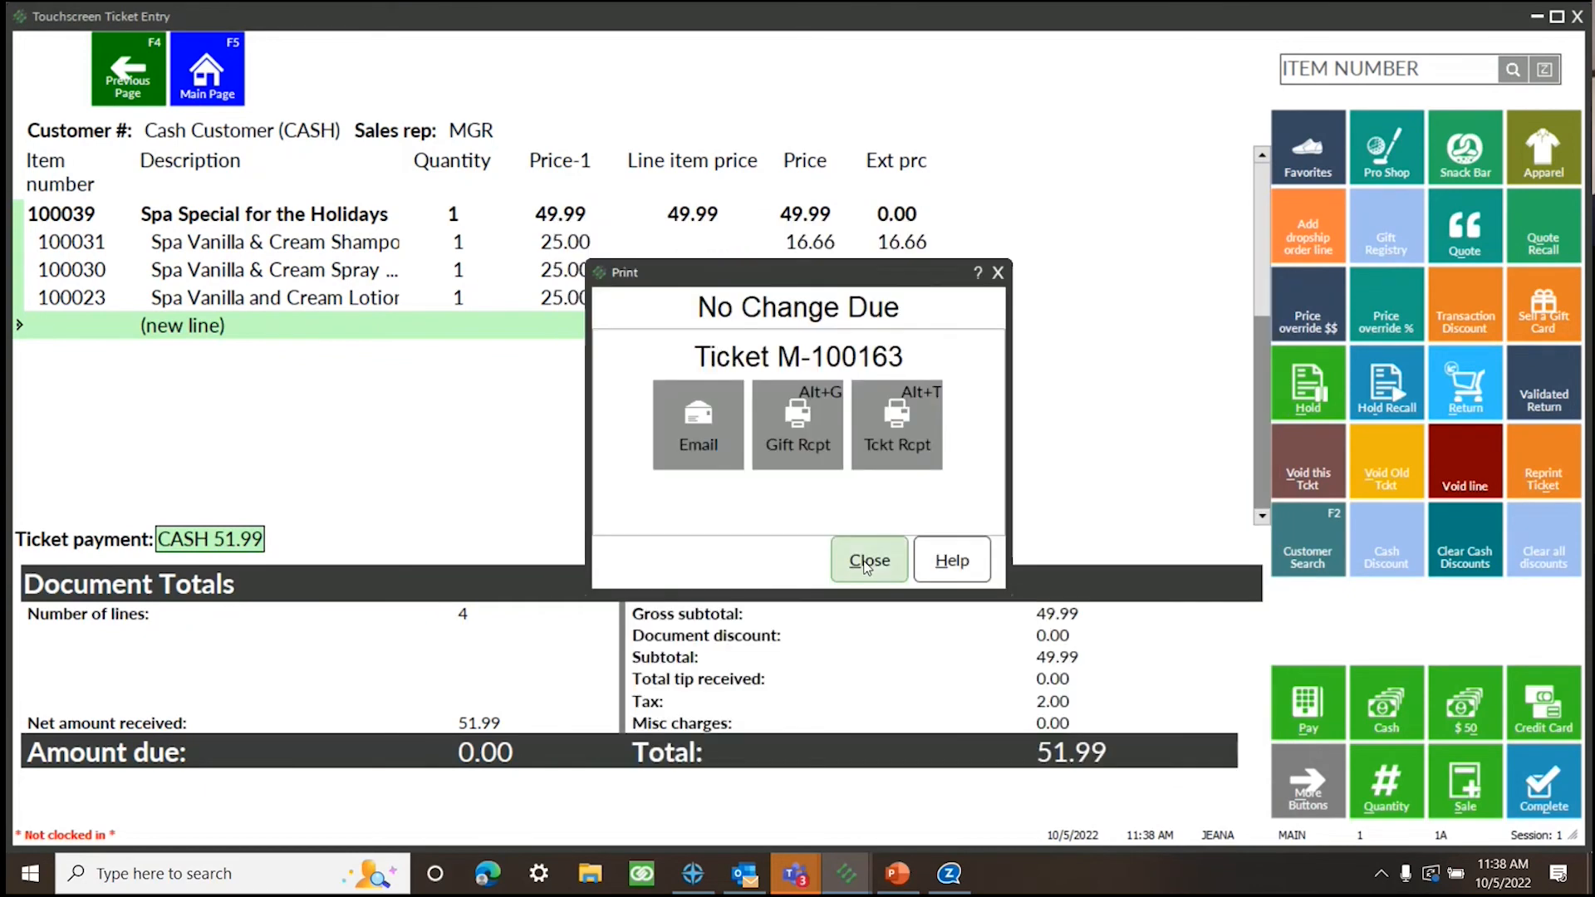
{"action": "left_click", "coordinate": [1576, 17]}
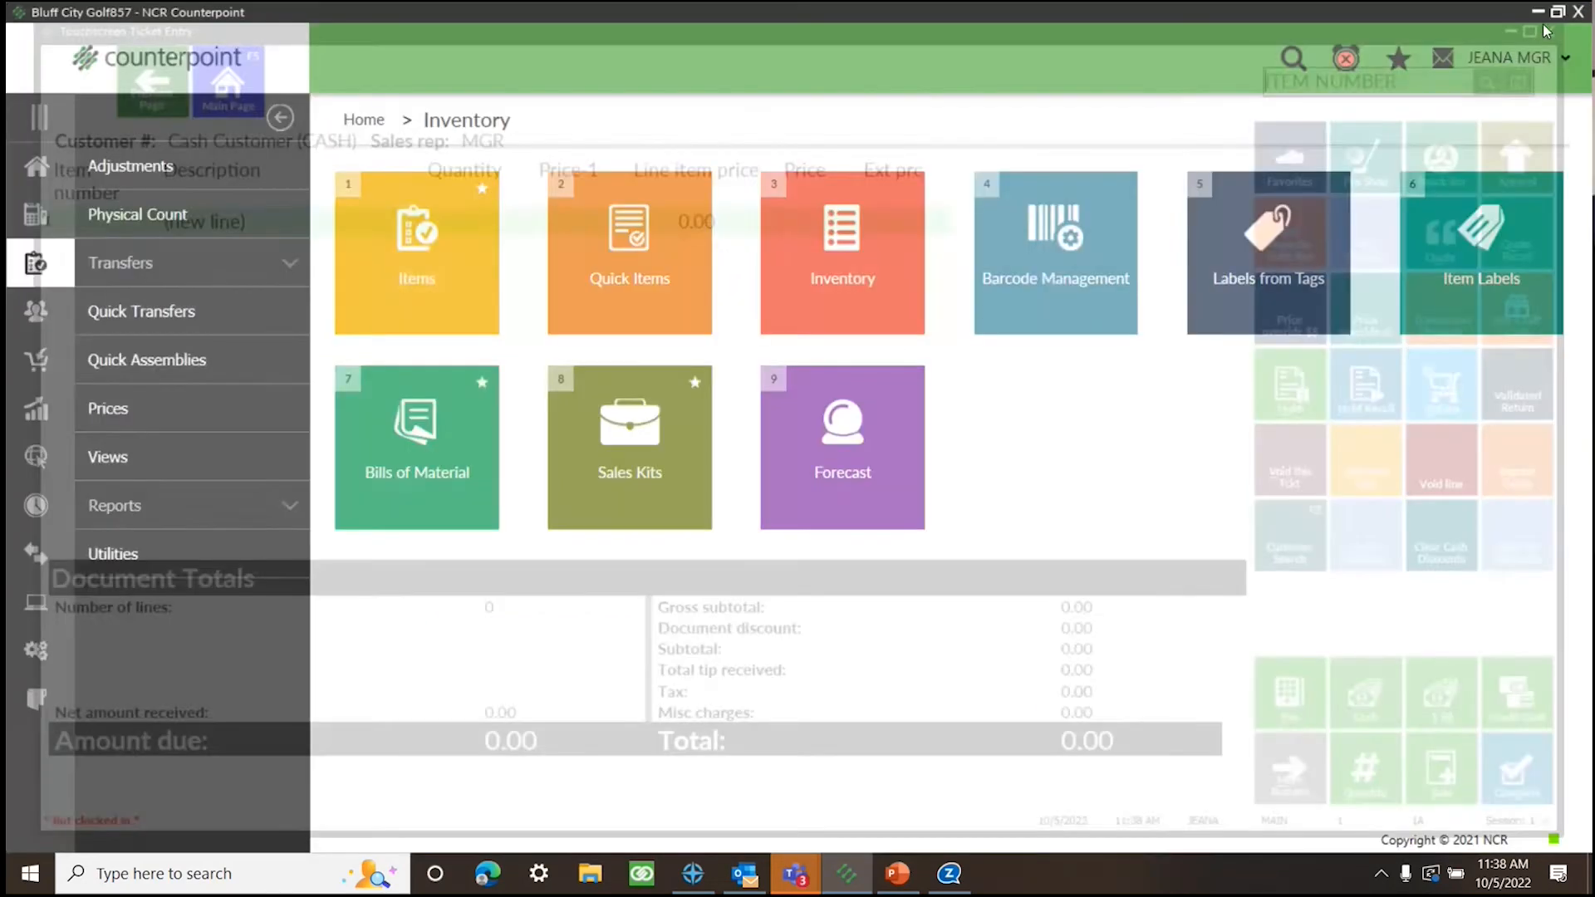
Post the point-of-sale tickets for the MAIN store and all drawers using the ticket date, auto-counting and reconciling the active drawers
{"action": "left_click", "coordinate": [37, 166]}
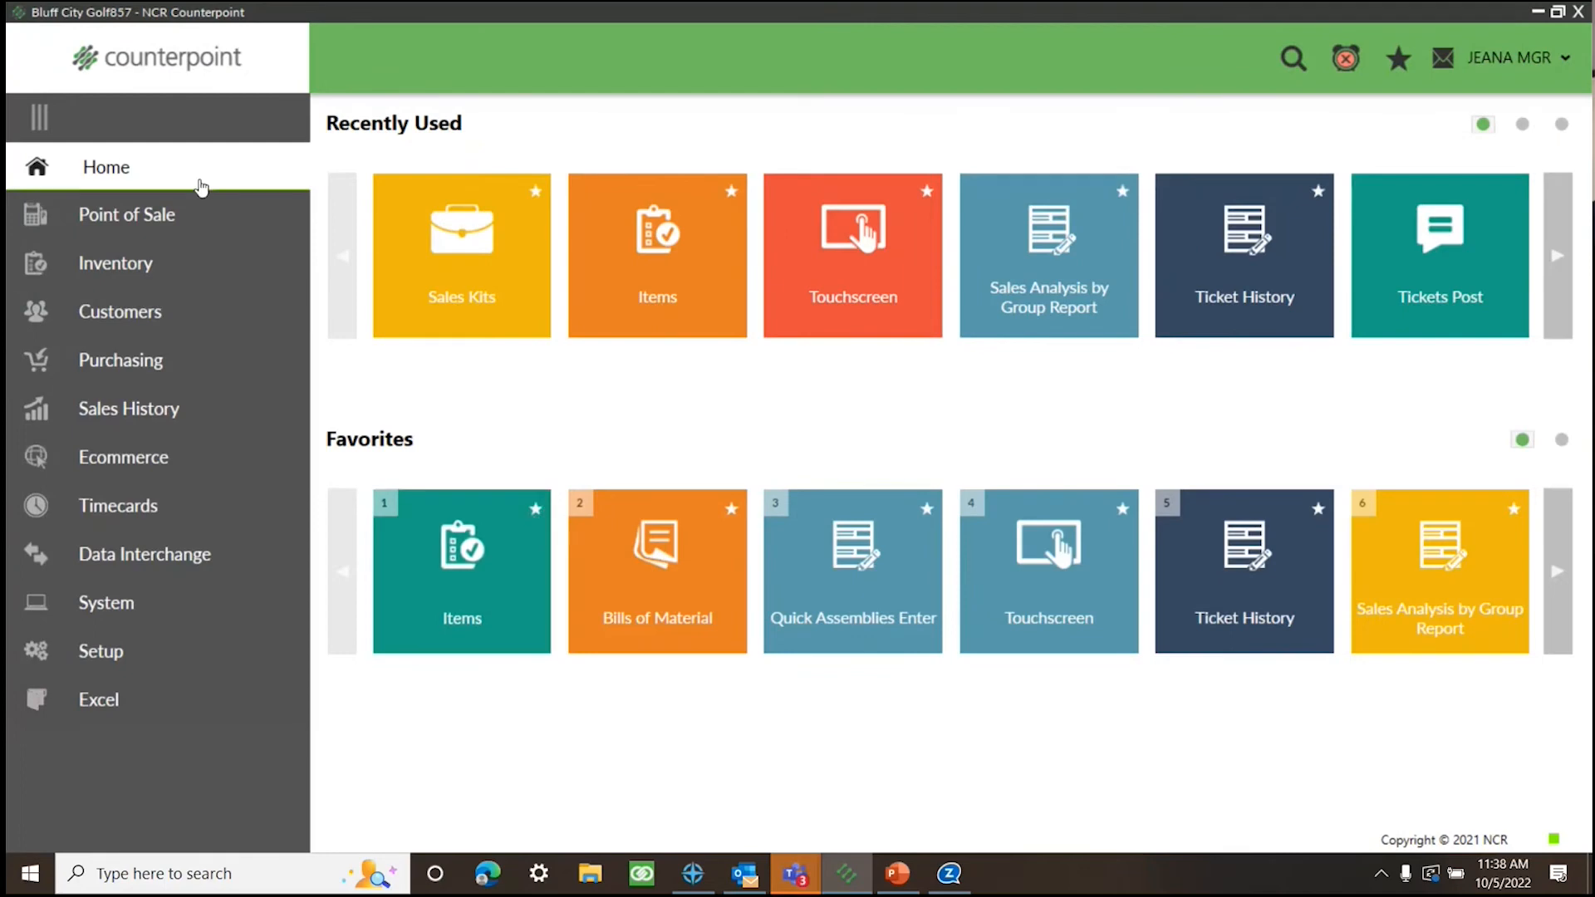
{"action": "left_click", "coordinate": [161, 214]}
{"action": "left_click", "coordinate": [142, 165]}
{"action": "left_click", "coordinate": [1030, 259]}
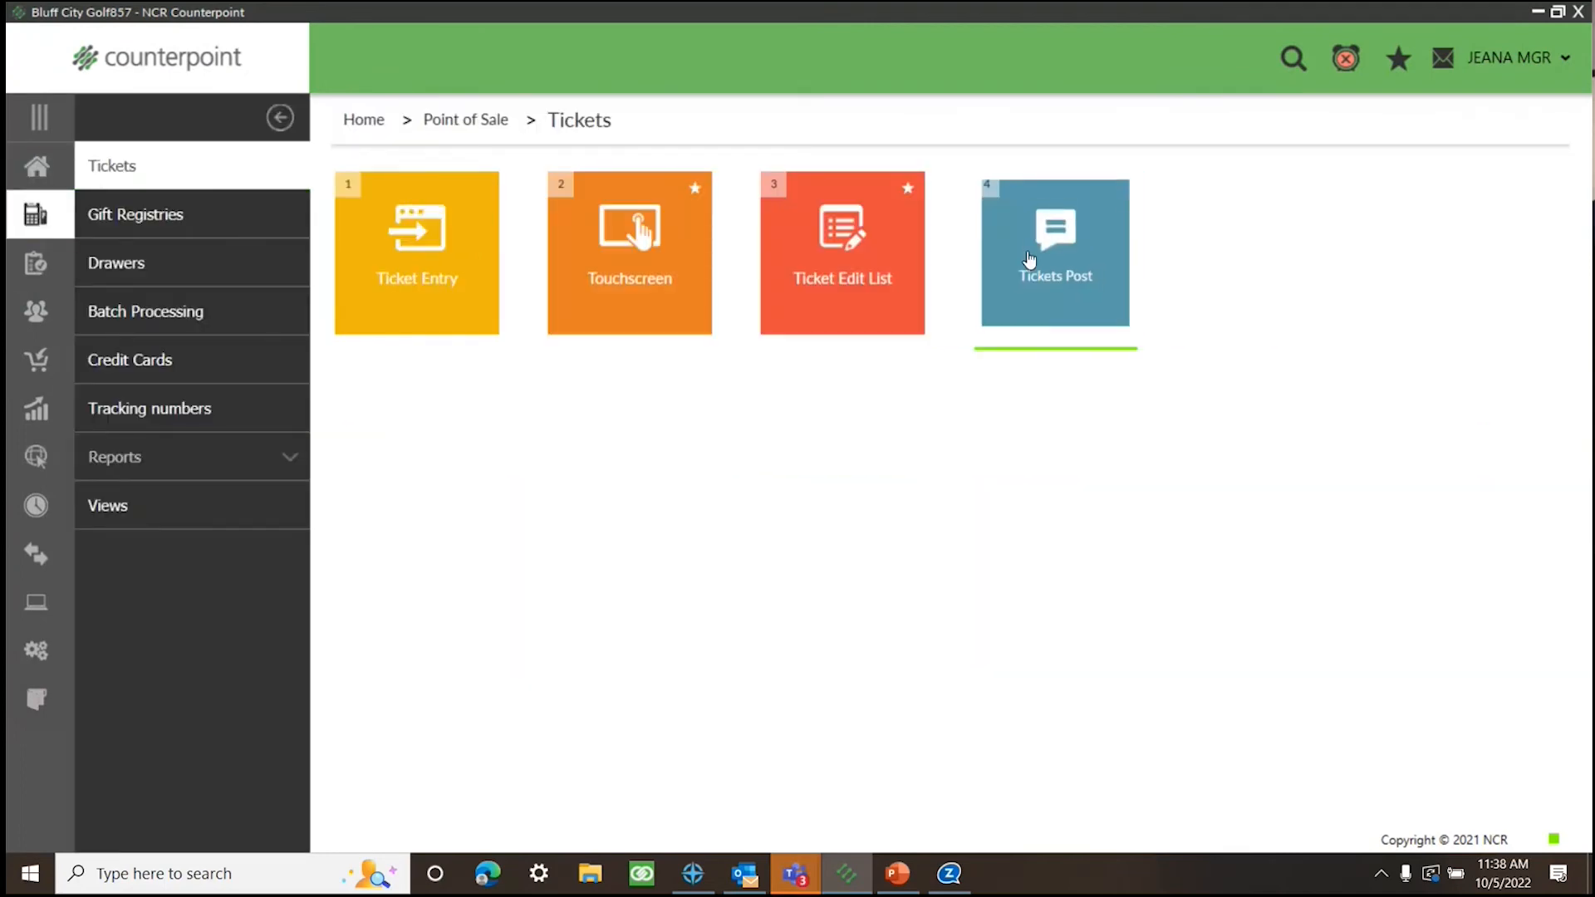
{"action": "left_click", "coordinate": [1005, 426]}
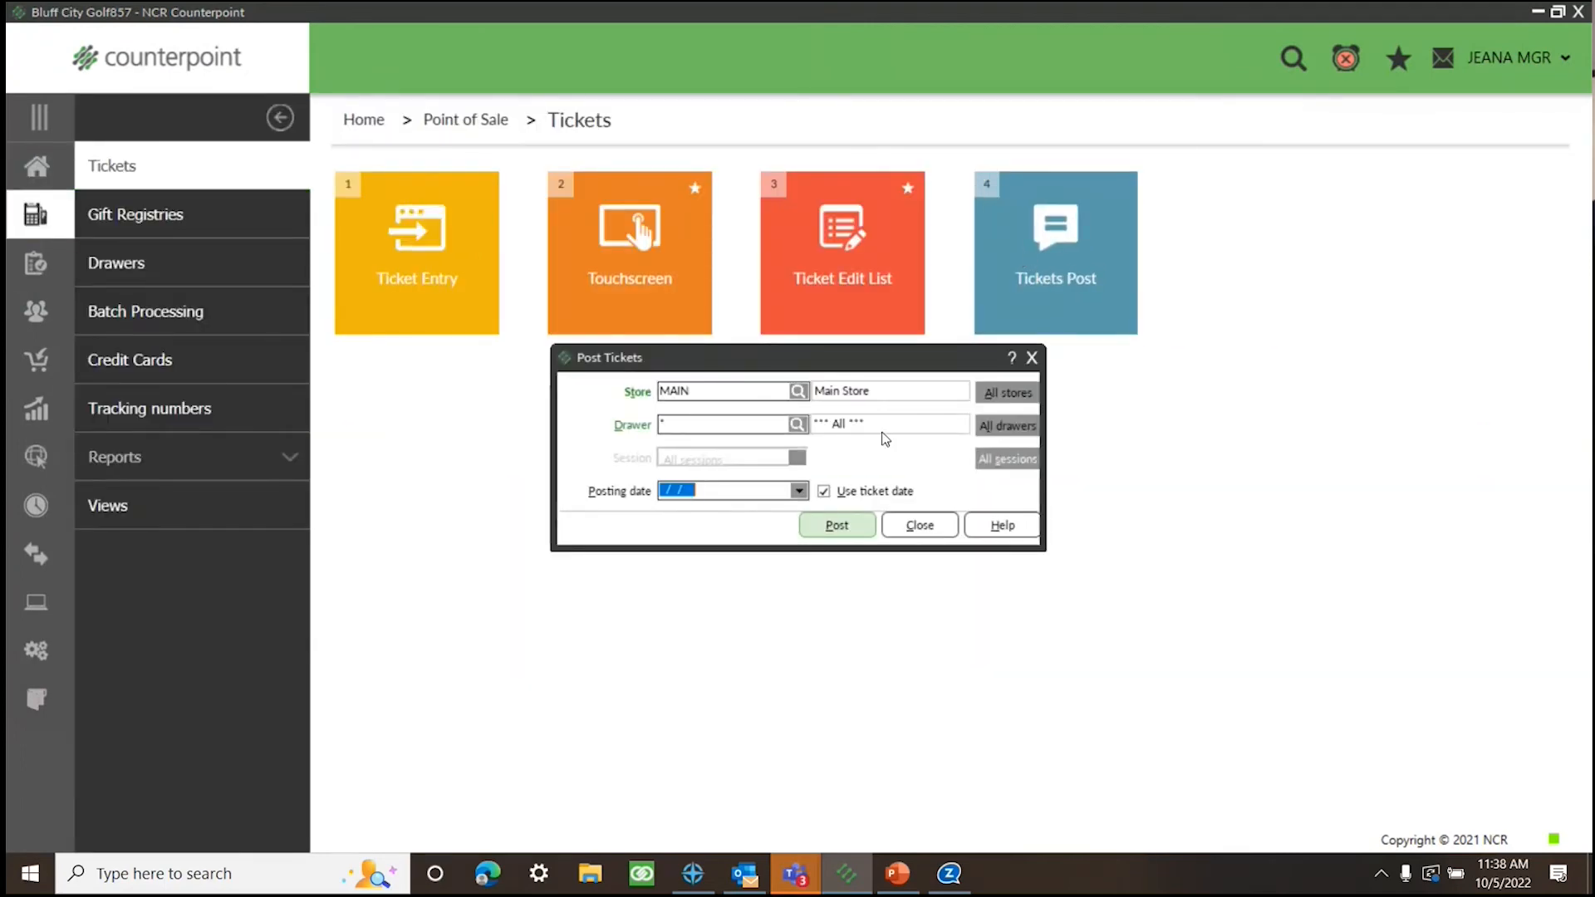
{"action": "left_click", "coordinate": [838, 526]}
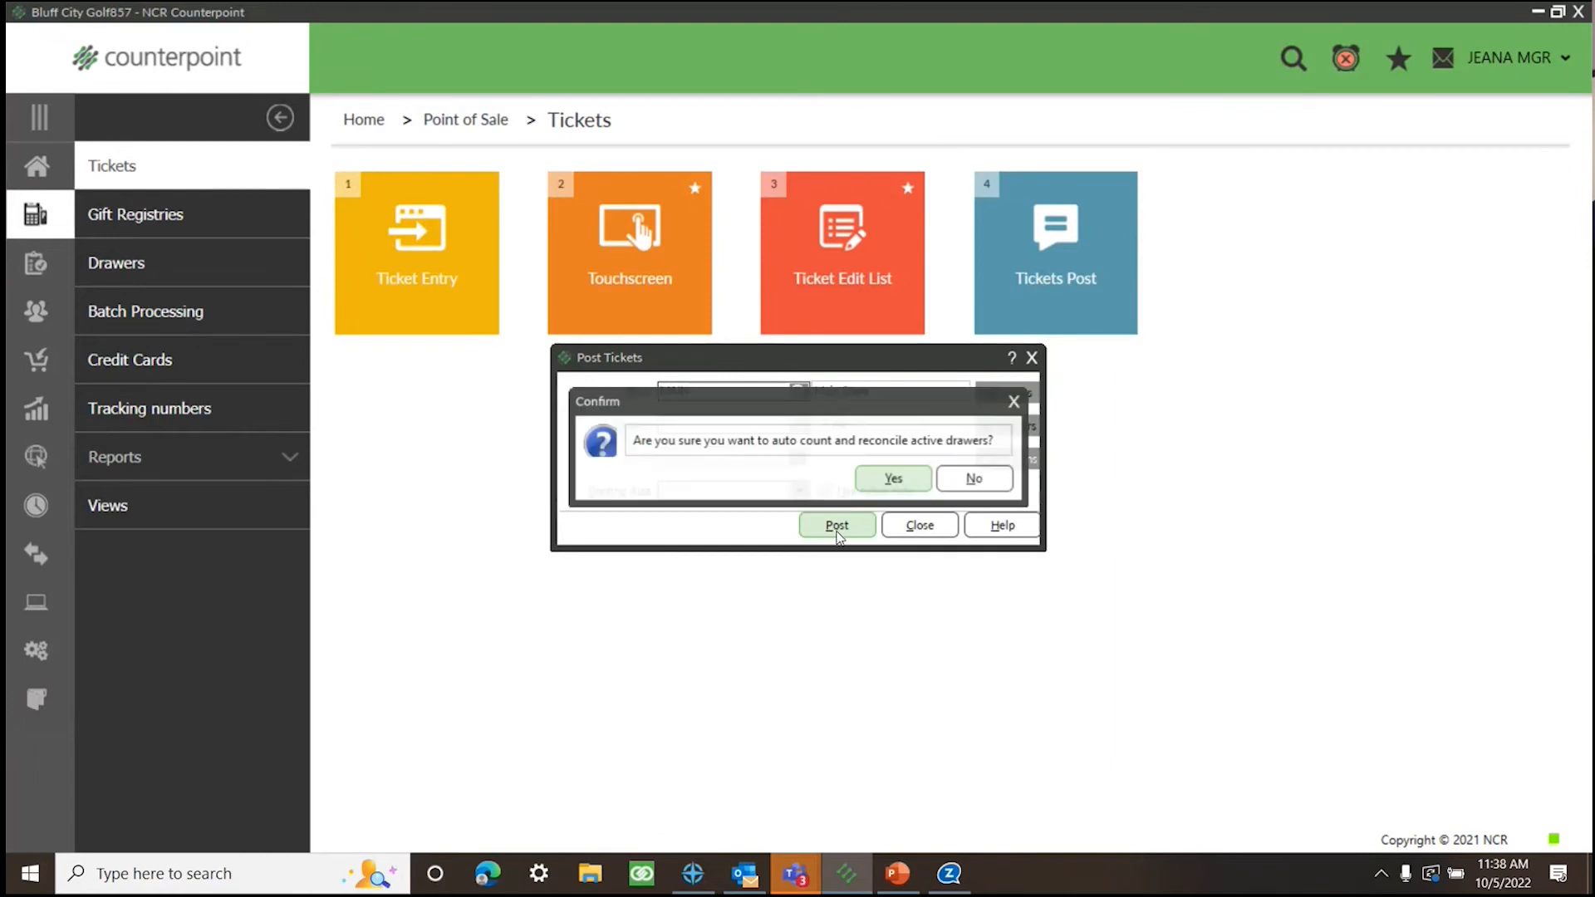
{"action": "left_click", "coordinate": [895, 480]}
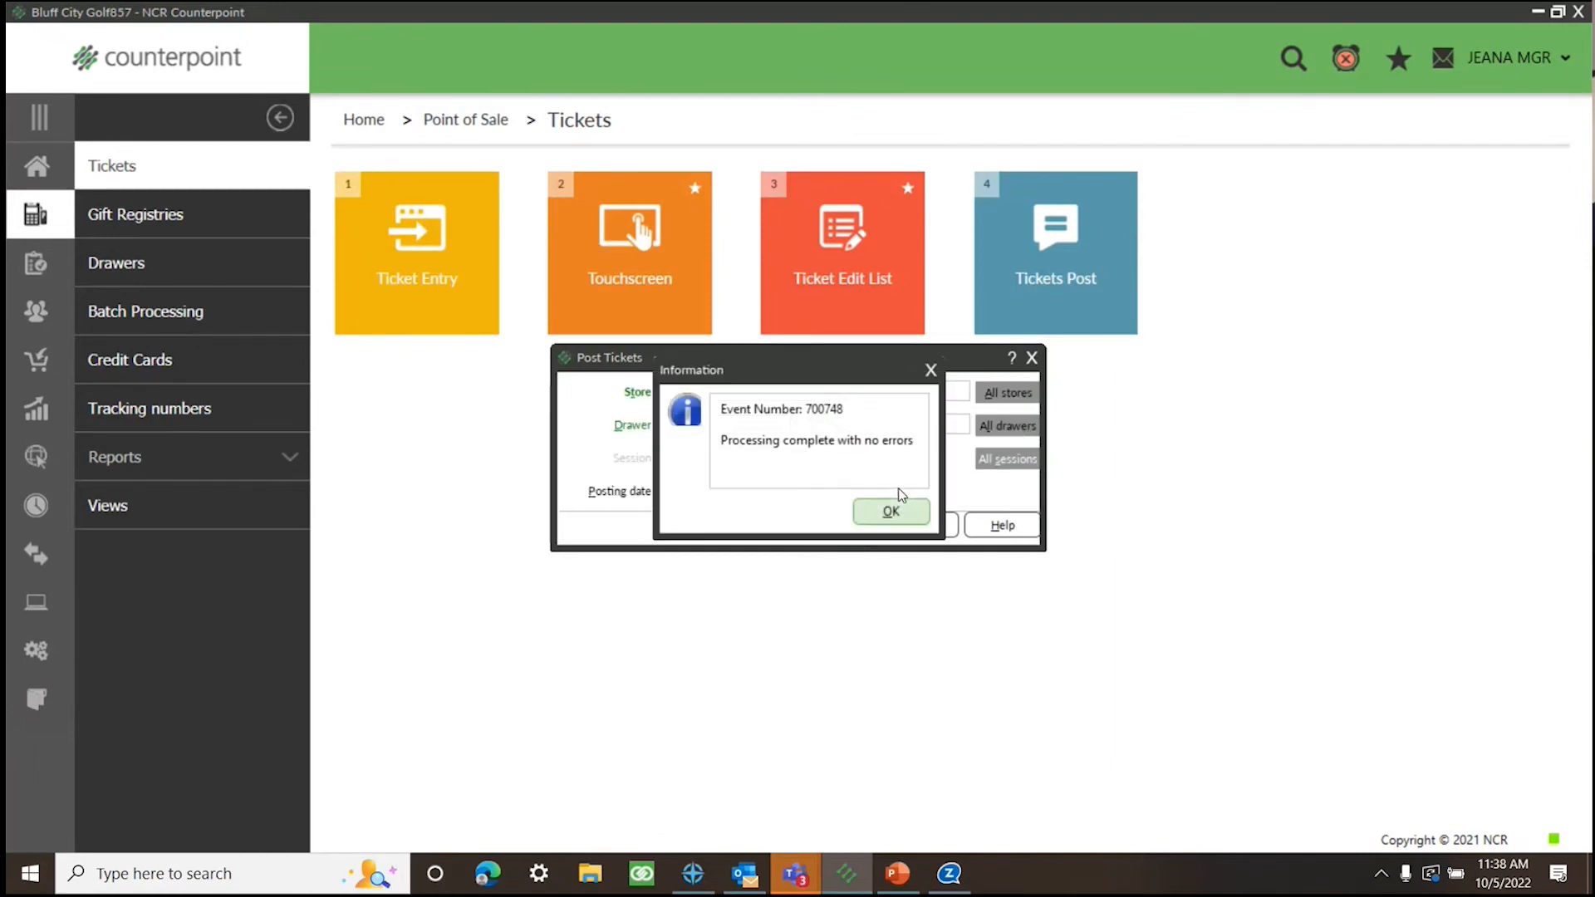
{"action": "left_click", "coordinate": [891, 512]}
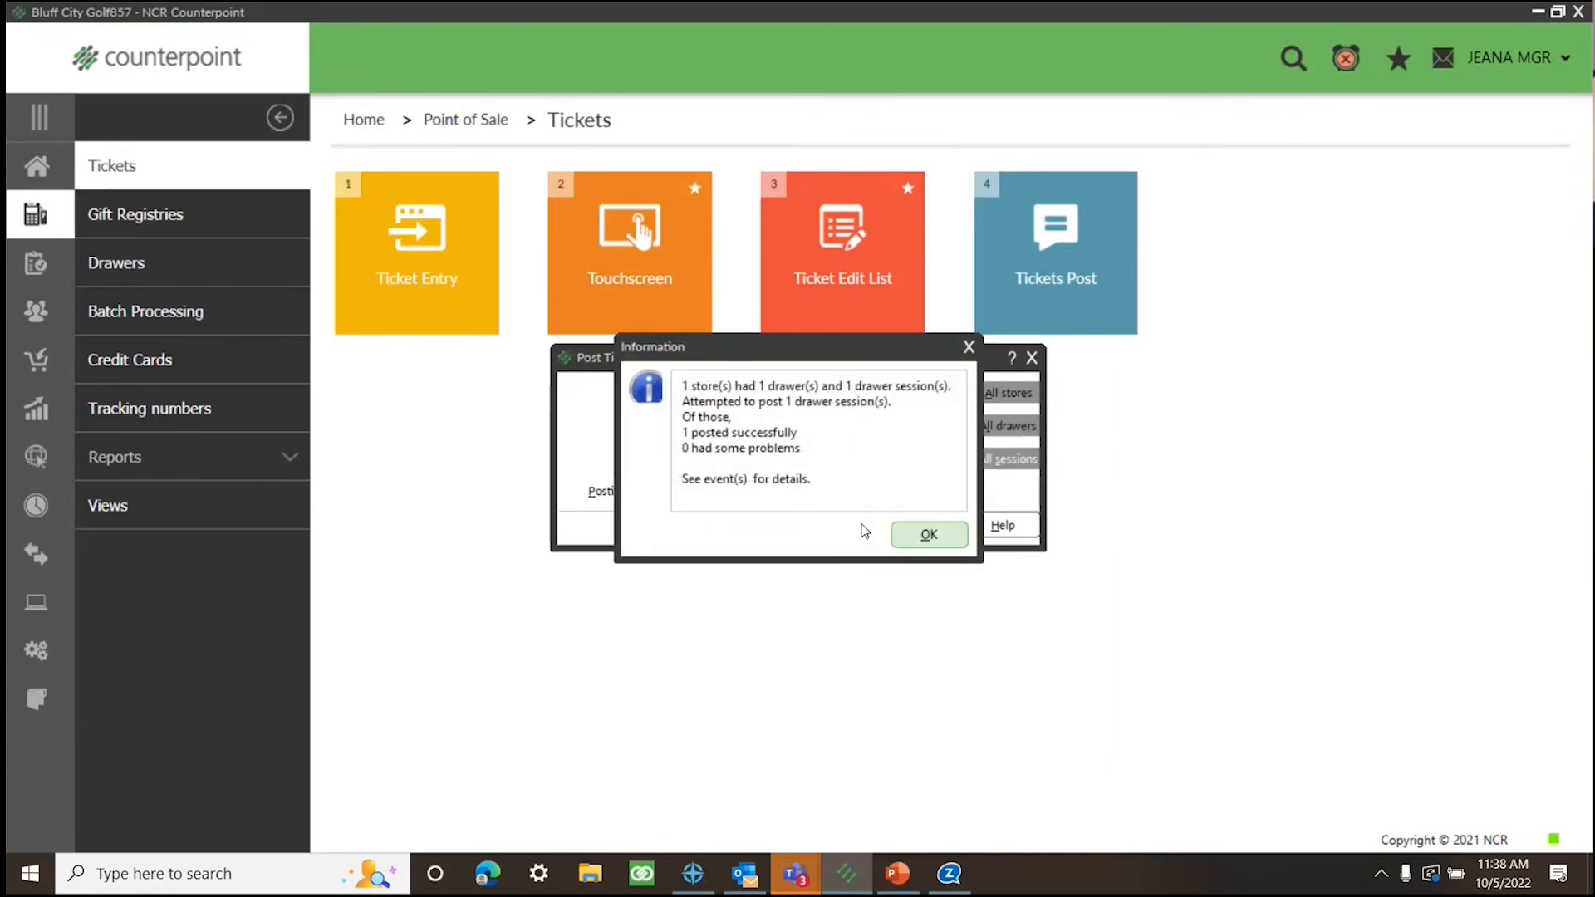
{"action": "left_click", "coordinate": [924, 535]}
{"action": "left_click", "coordinate": [1033, 358]}
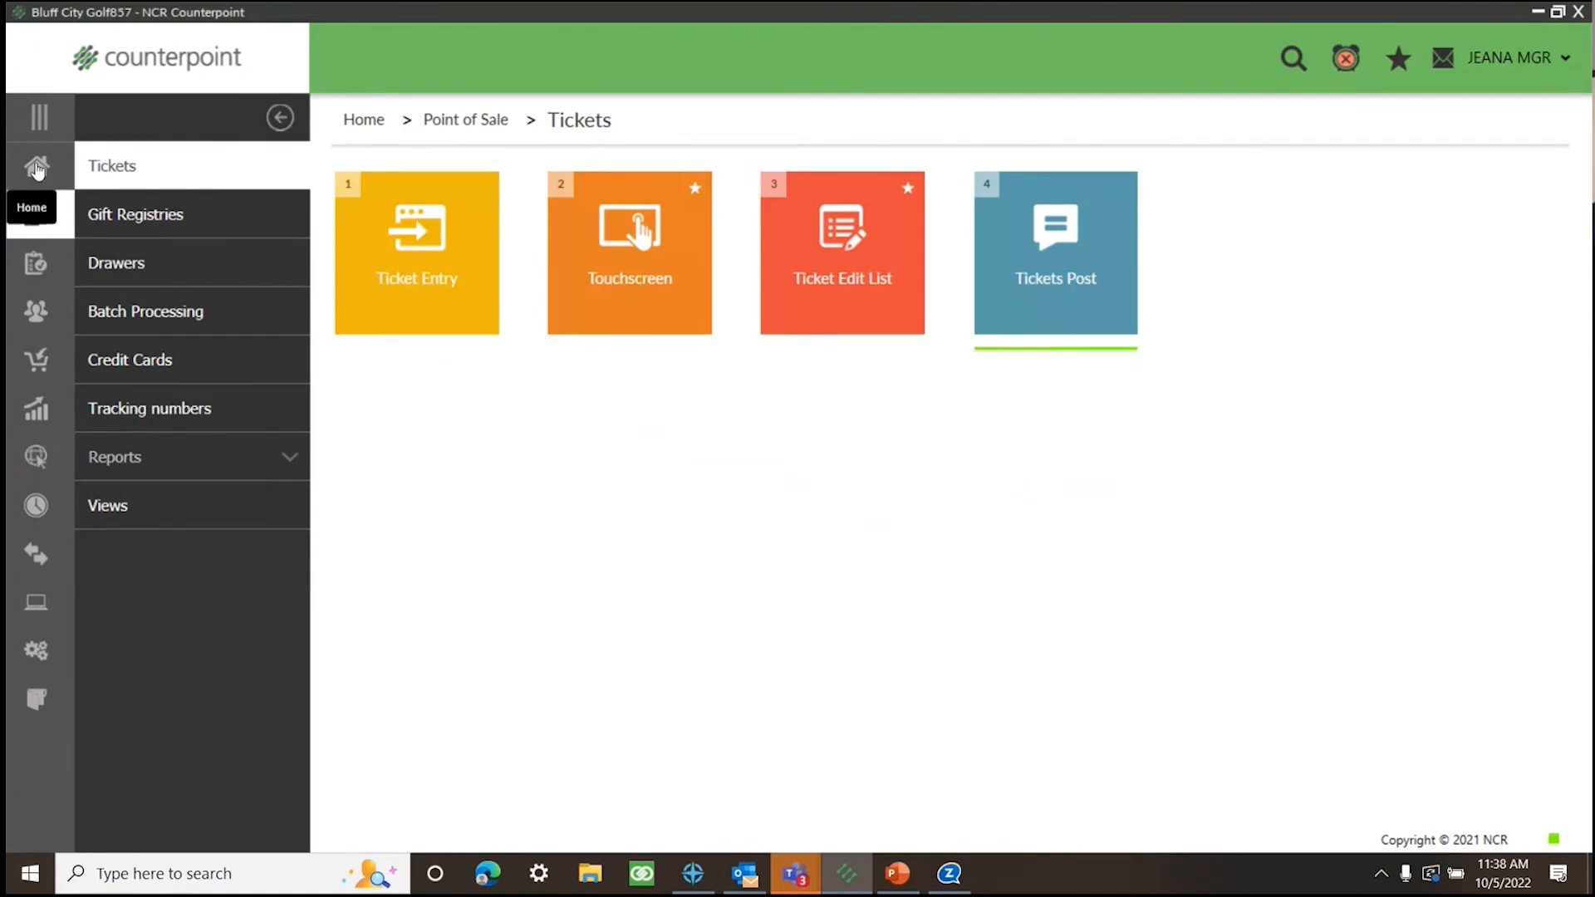
Preview the point-of-sale Ticket History report for tickets with a posting date from 10/5/2022 onward
{"action": "left_click", "coordinate": [36, 170]}
{"action": "left_click", "coordinate": [370, 874]}
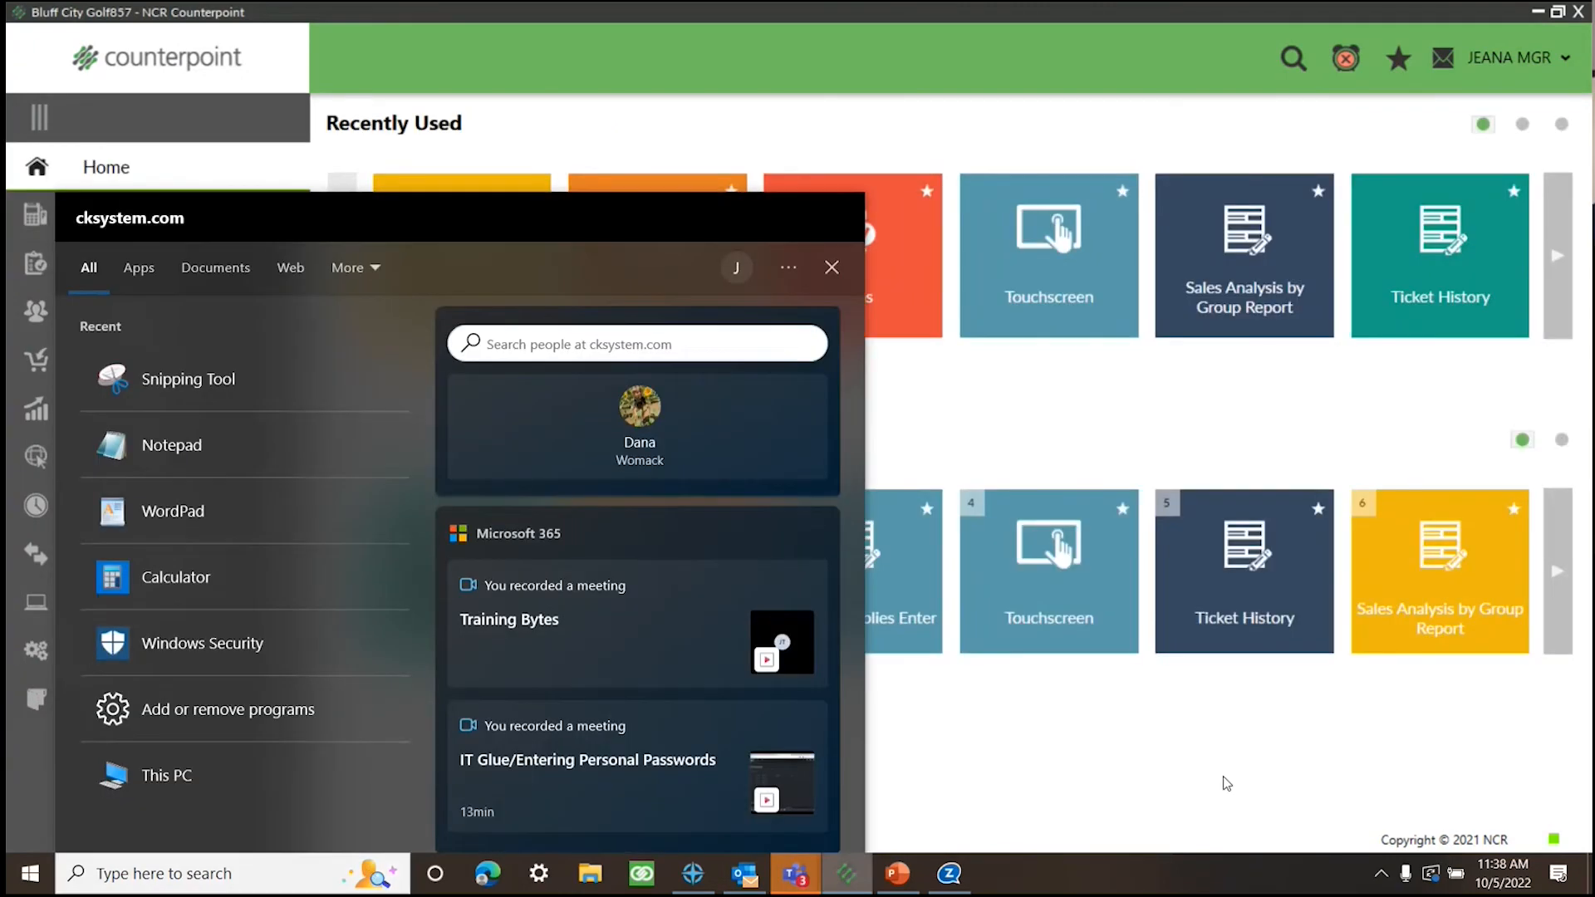
{"action": "left_click", "coordinate": [1224, 776]}
{"action": "left_click", "coordinate": [114, 218]}
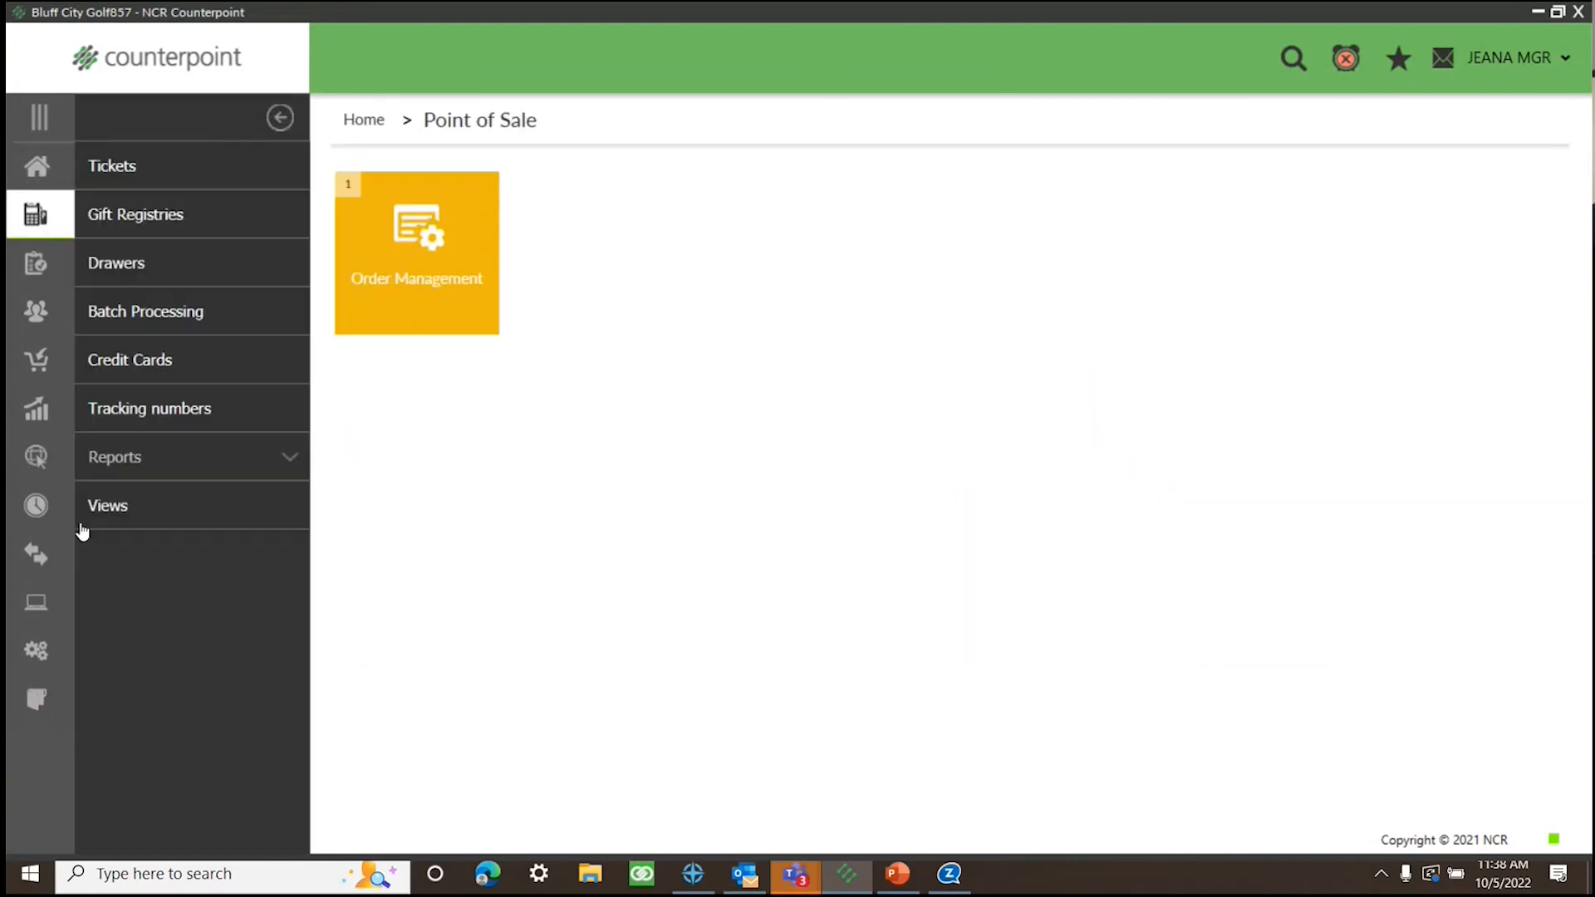
{"action": "left_click", "coordinate": [137, 459]}
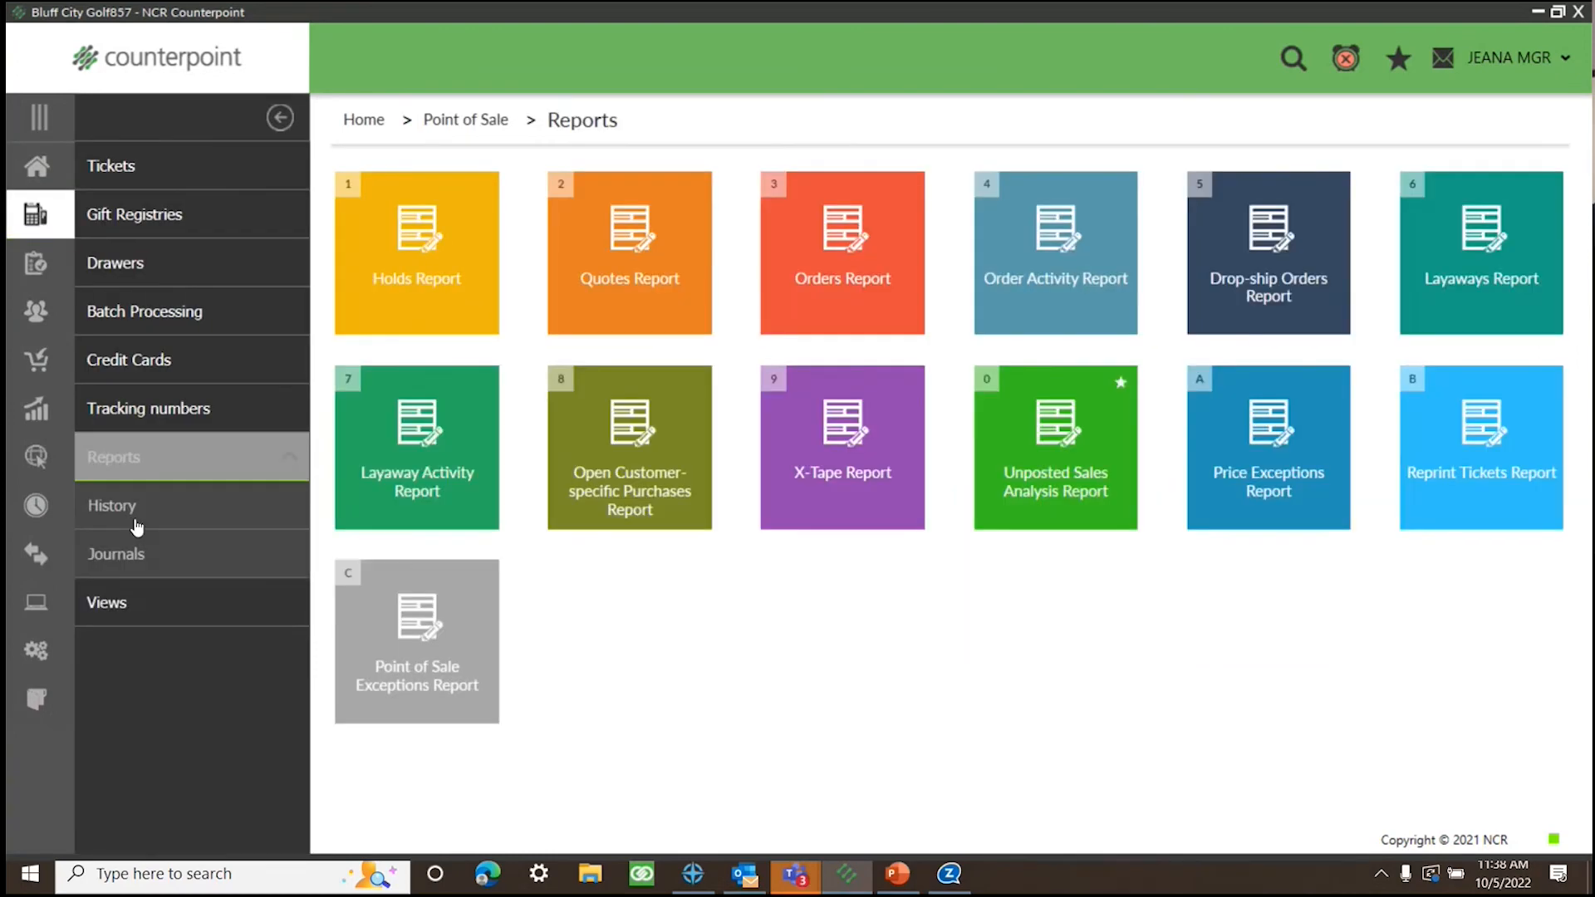
{"action": "left_click", "coordinate": [137, 506]}
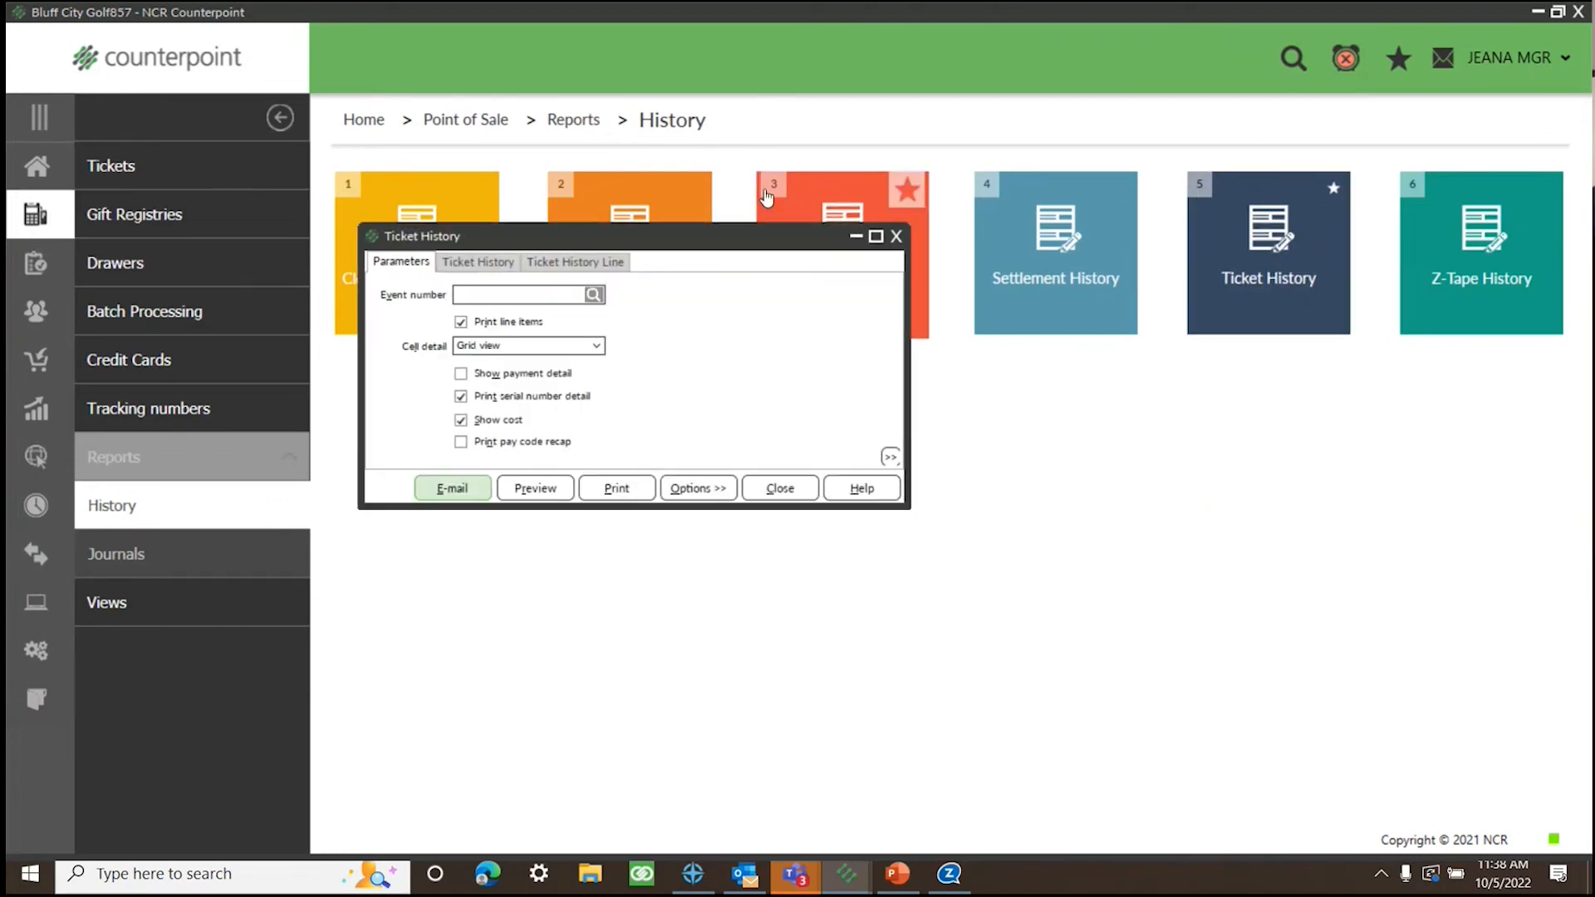
{"action": "left_click", "coordinate": [480, 262]}
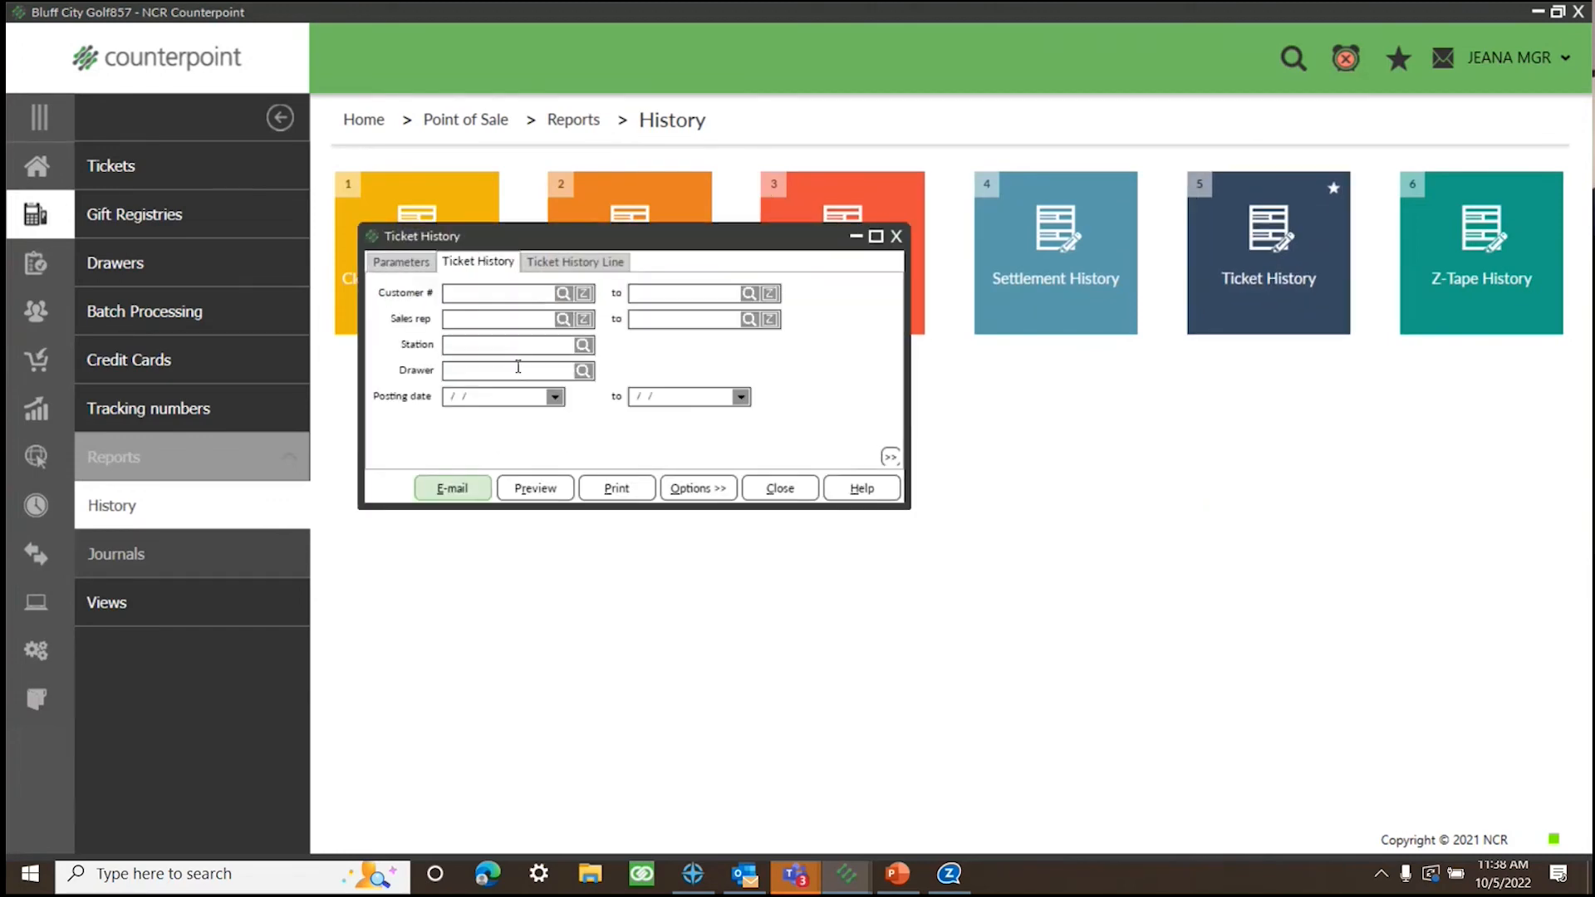
{"action": "left_click", "coordinate": [485, 396]}
{"action": "left_click", "coordinate": [526, 486]}
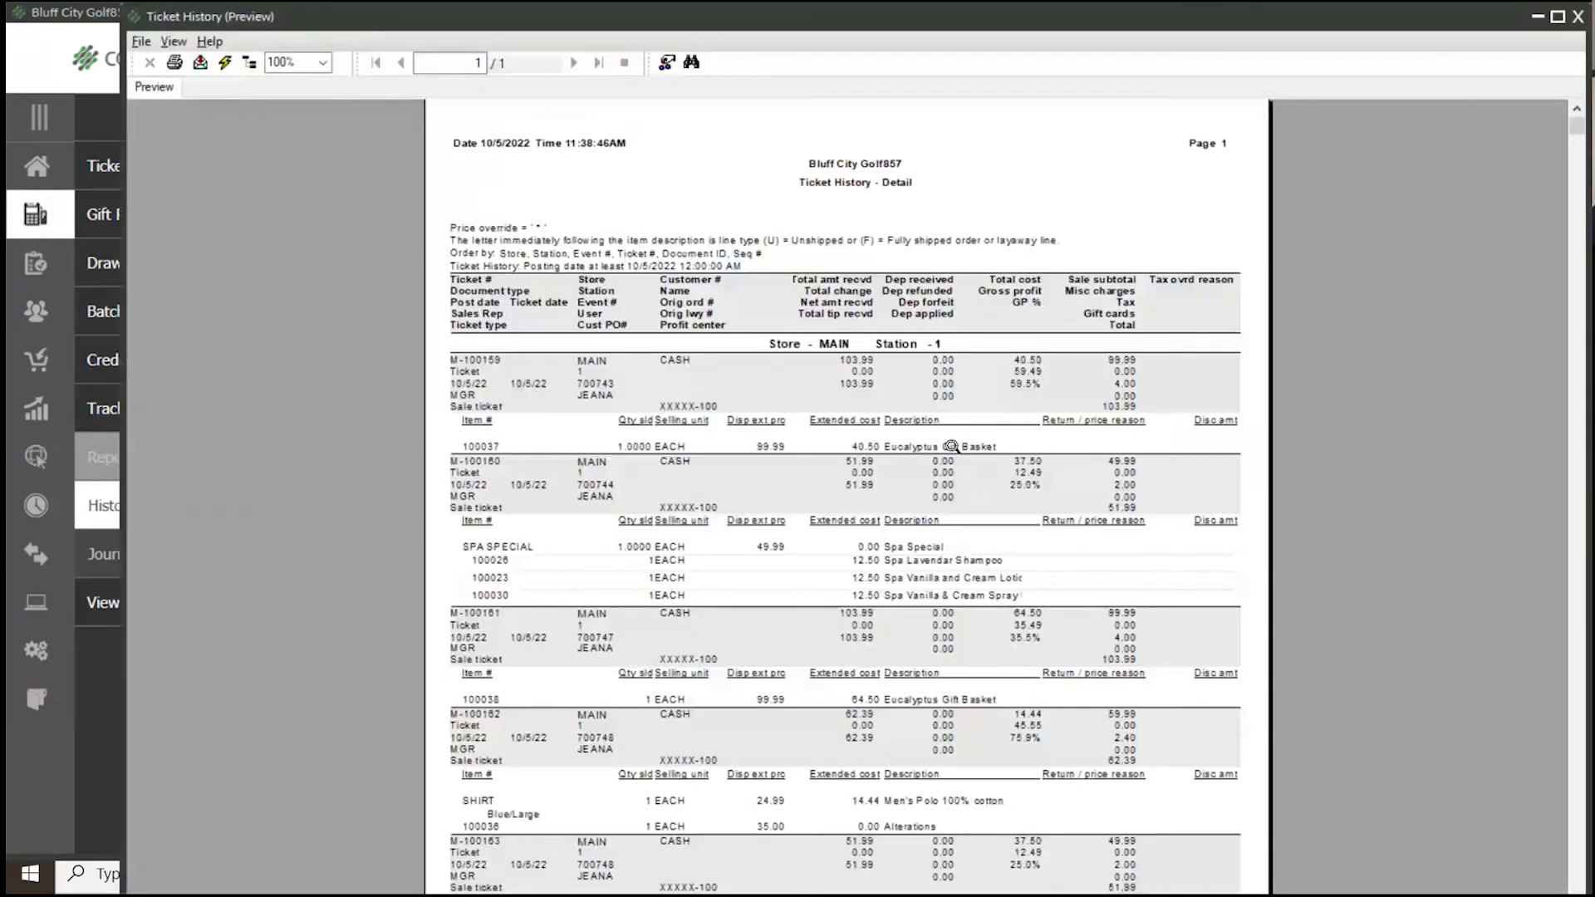
Review the report's item lines for the Eucalyptus Gift Baskets, the Spa Special kit and its components, and the polo shirt with alterations
{"action": "left_click", "coordinate": [951, 447]}
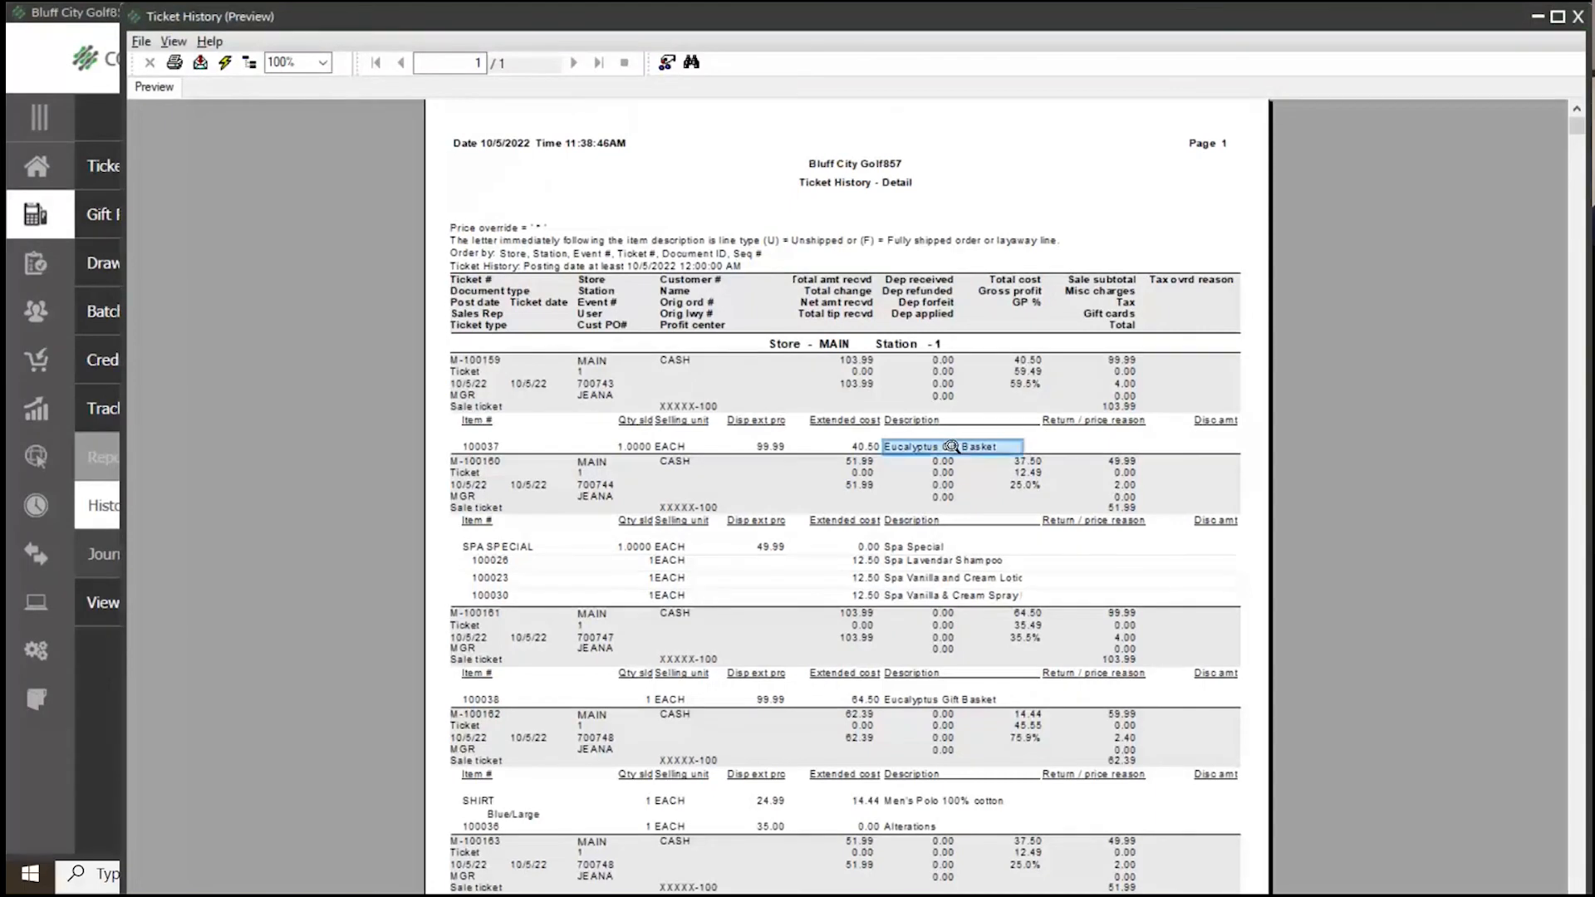
{"action": "scroll", "coordinate": [939, 544], "scroll_direction": "down", "scroll_amount": 5}
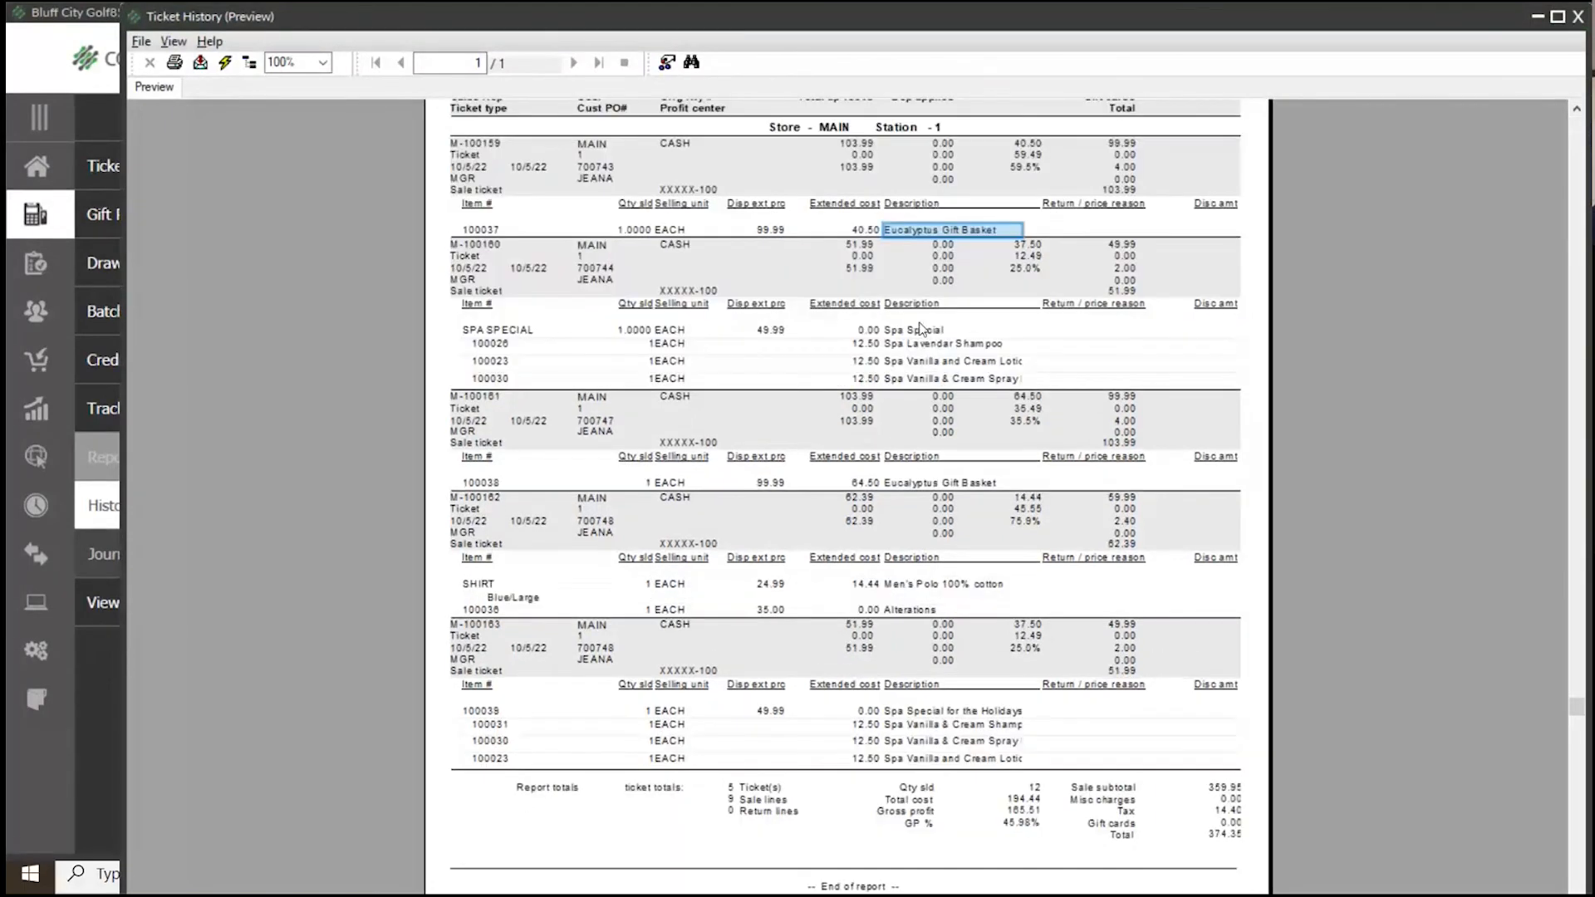
{"action": "left_click", "coordinate": [914, 331]}
{"action": "left_click", "coordinate": [915, 345]}
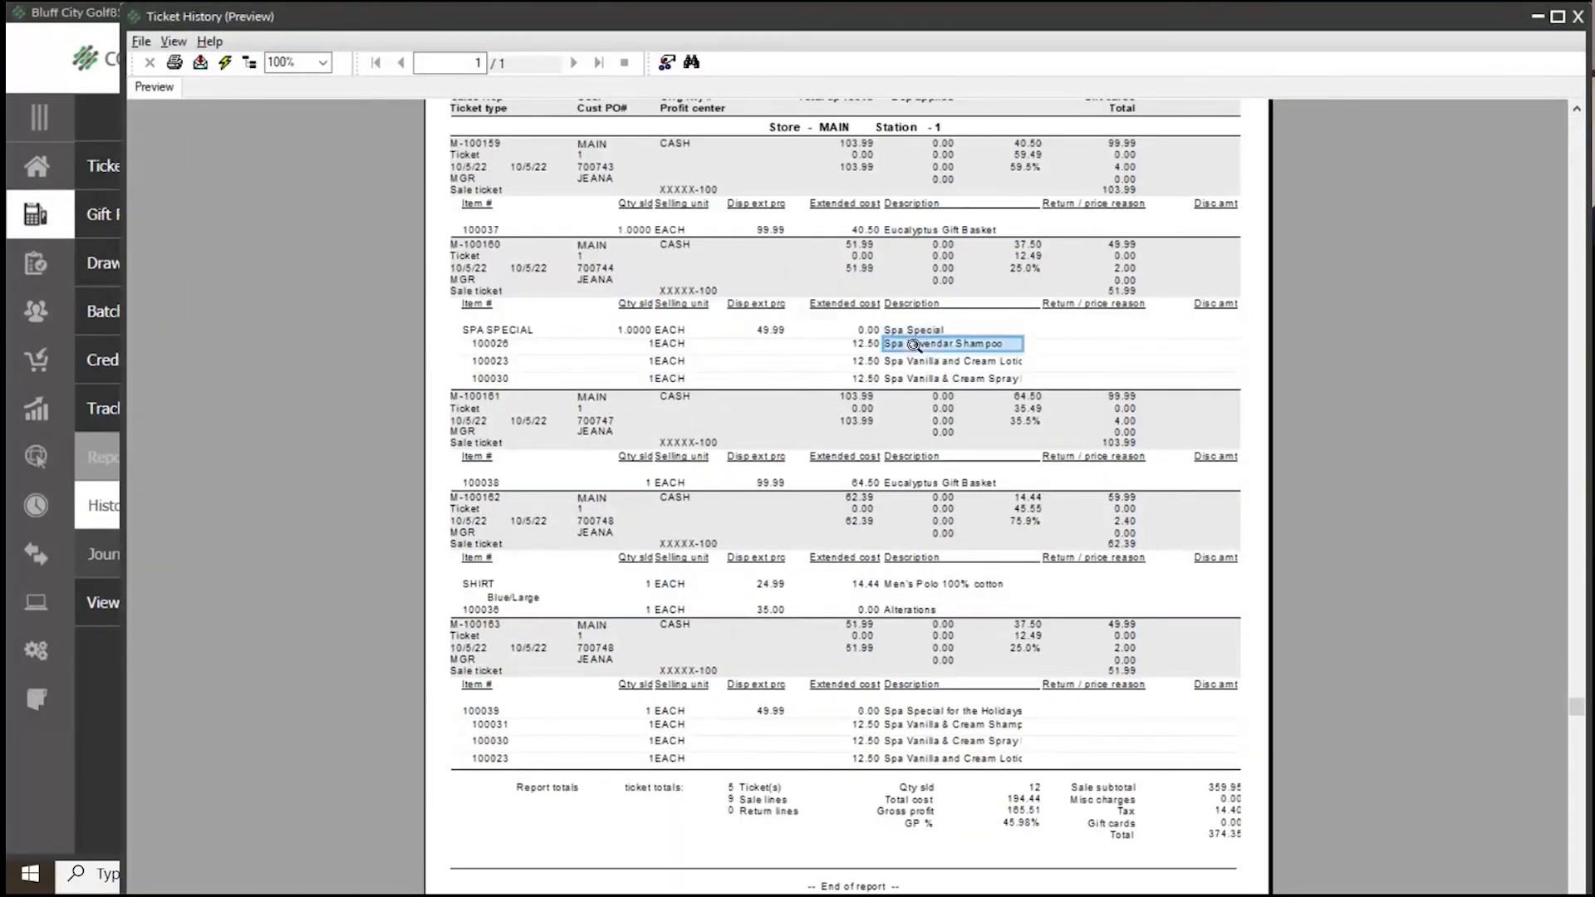
{"action": "left_click", "coordinate": [915, 363]}
{"action": "left_click", "coordinate": [918, 380]}
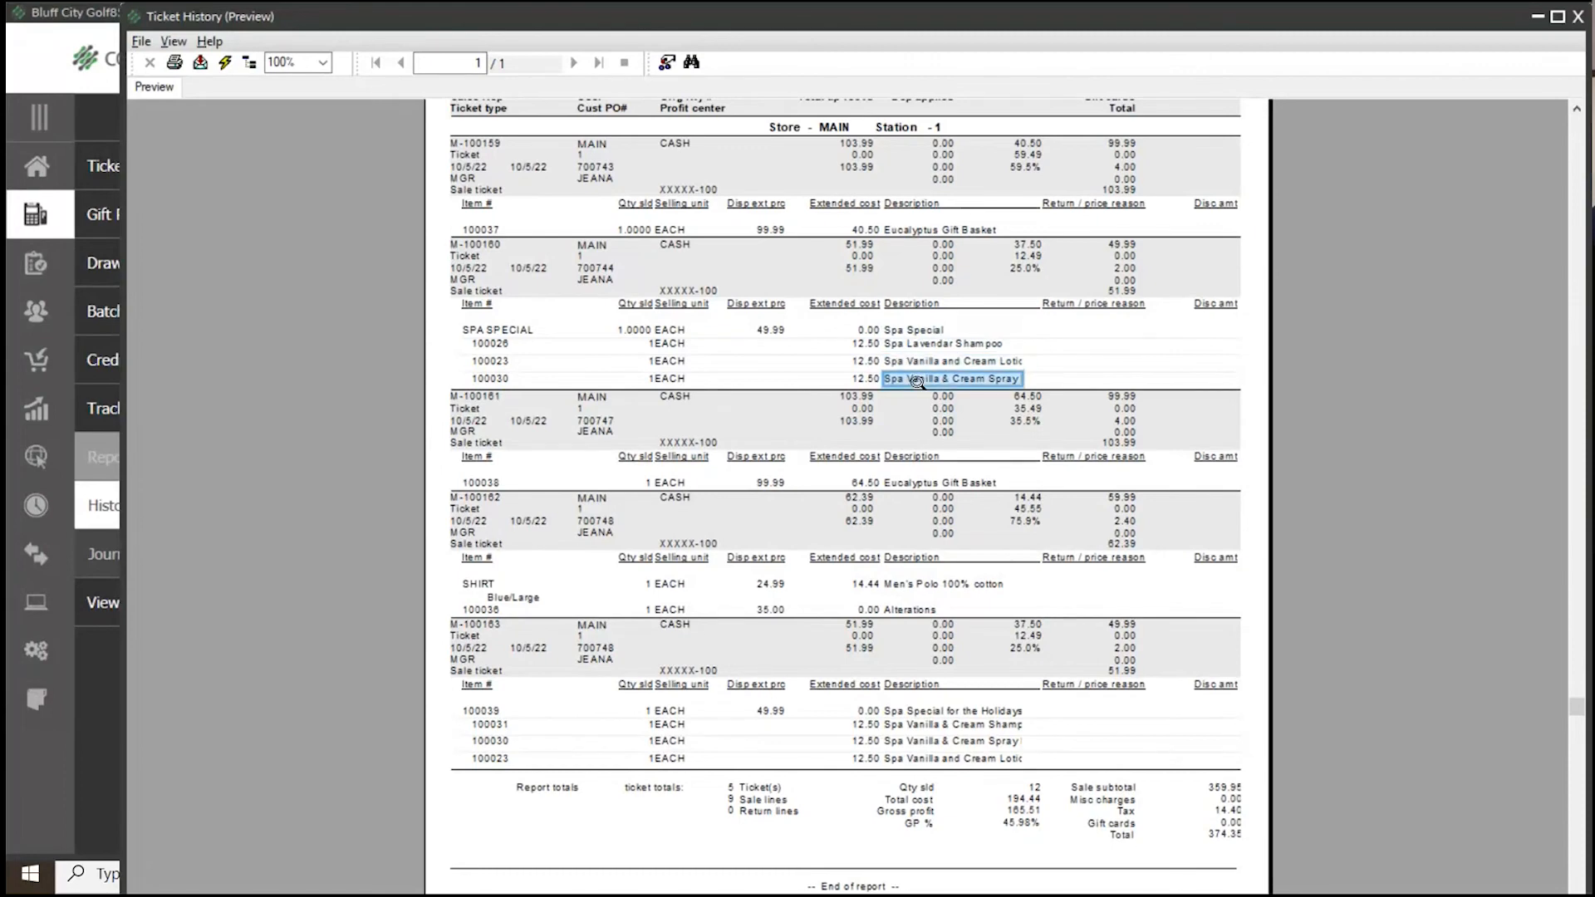
{"action": "left_click", "coordinate": [940, 484]}
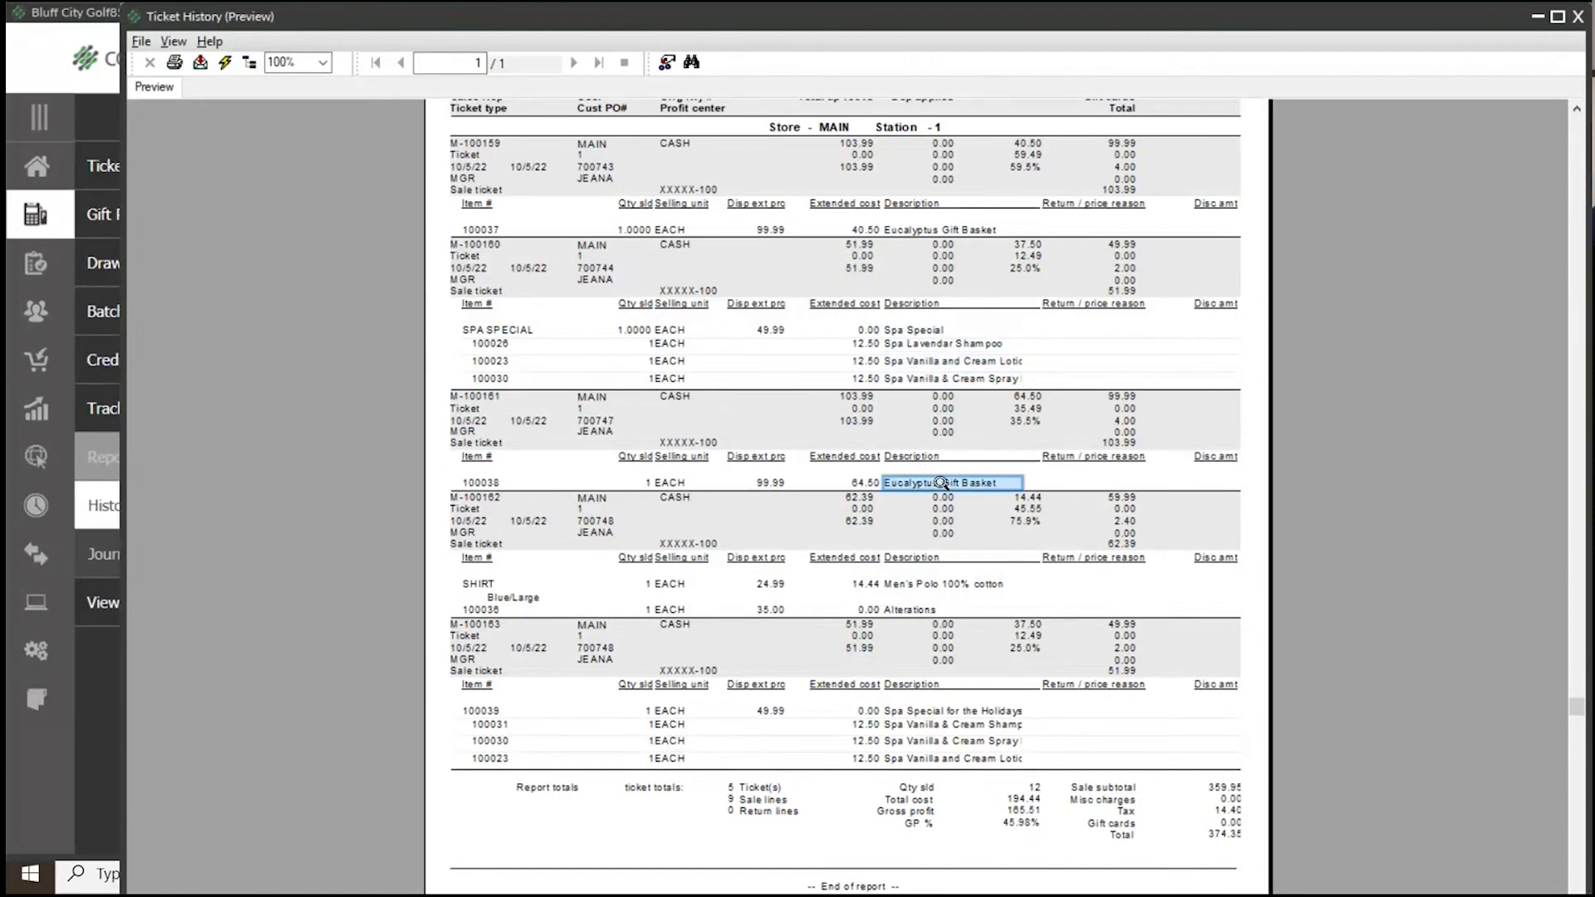
{"action": "left_click", "coordinate": [915, 584]}
{"action": "left_click", "coordinate": [912, 611]}
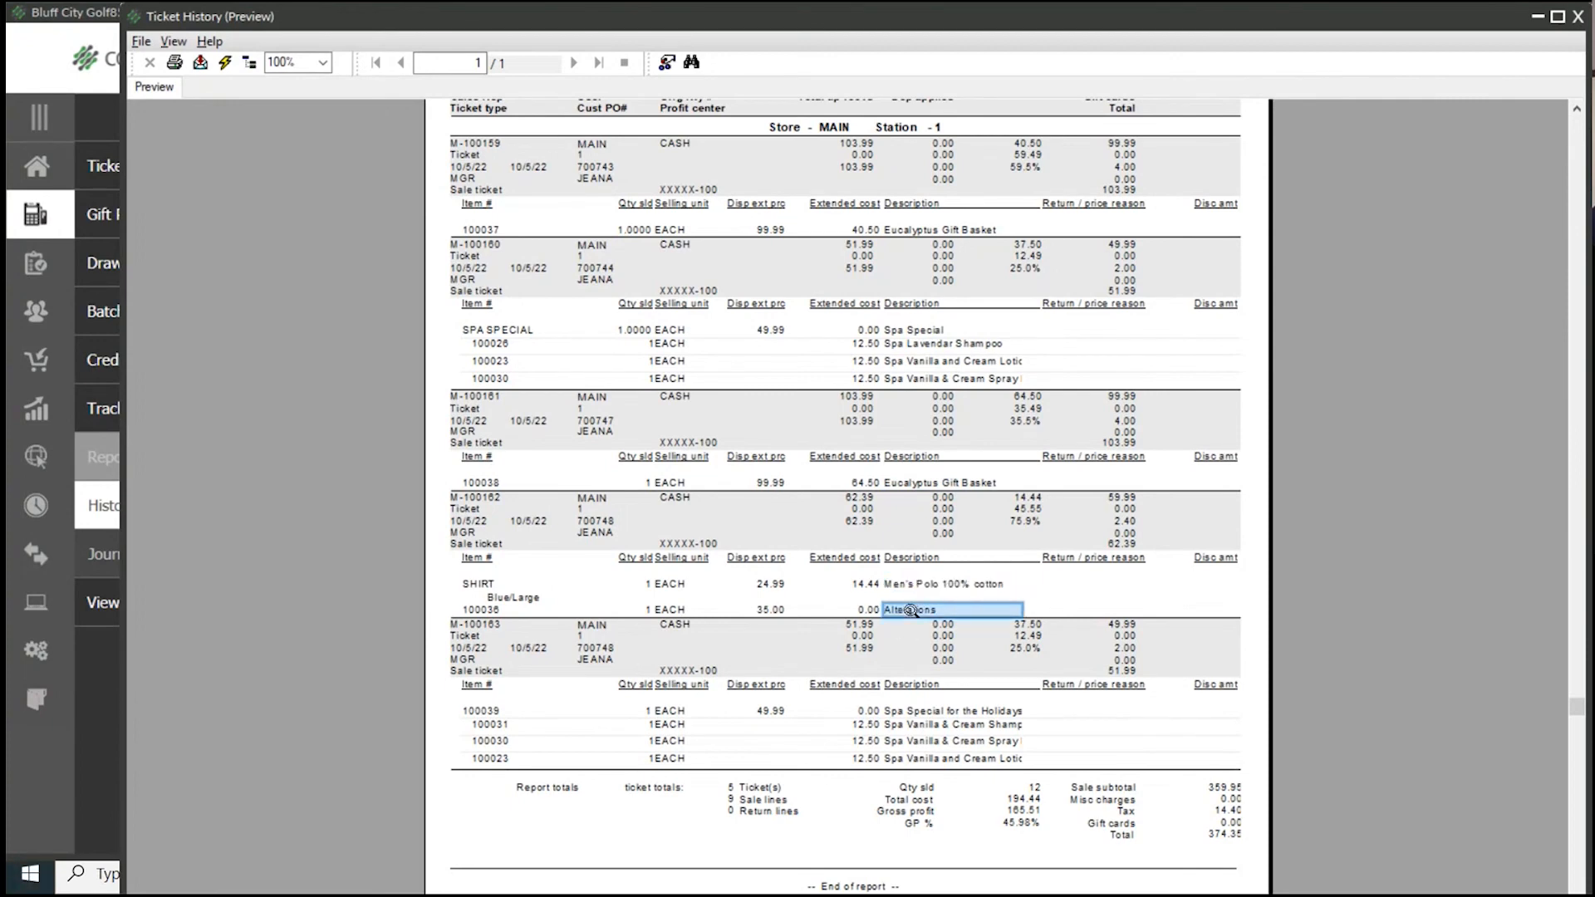
Review the Spa Special for the Holidays line with its three component lines, and close the Ticket History report
{"action": "left_click", "coordinate": [915, 712]}
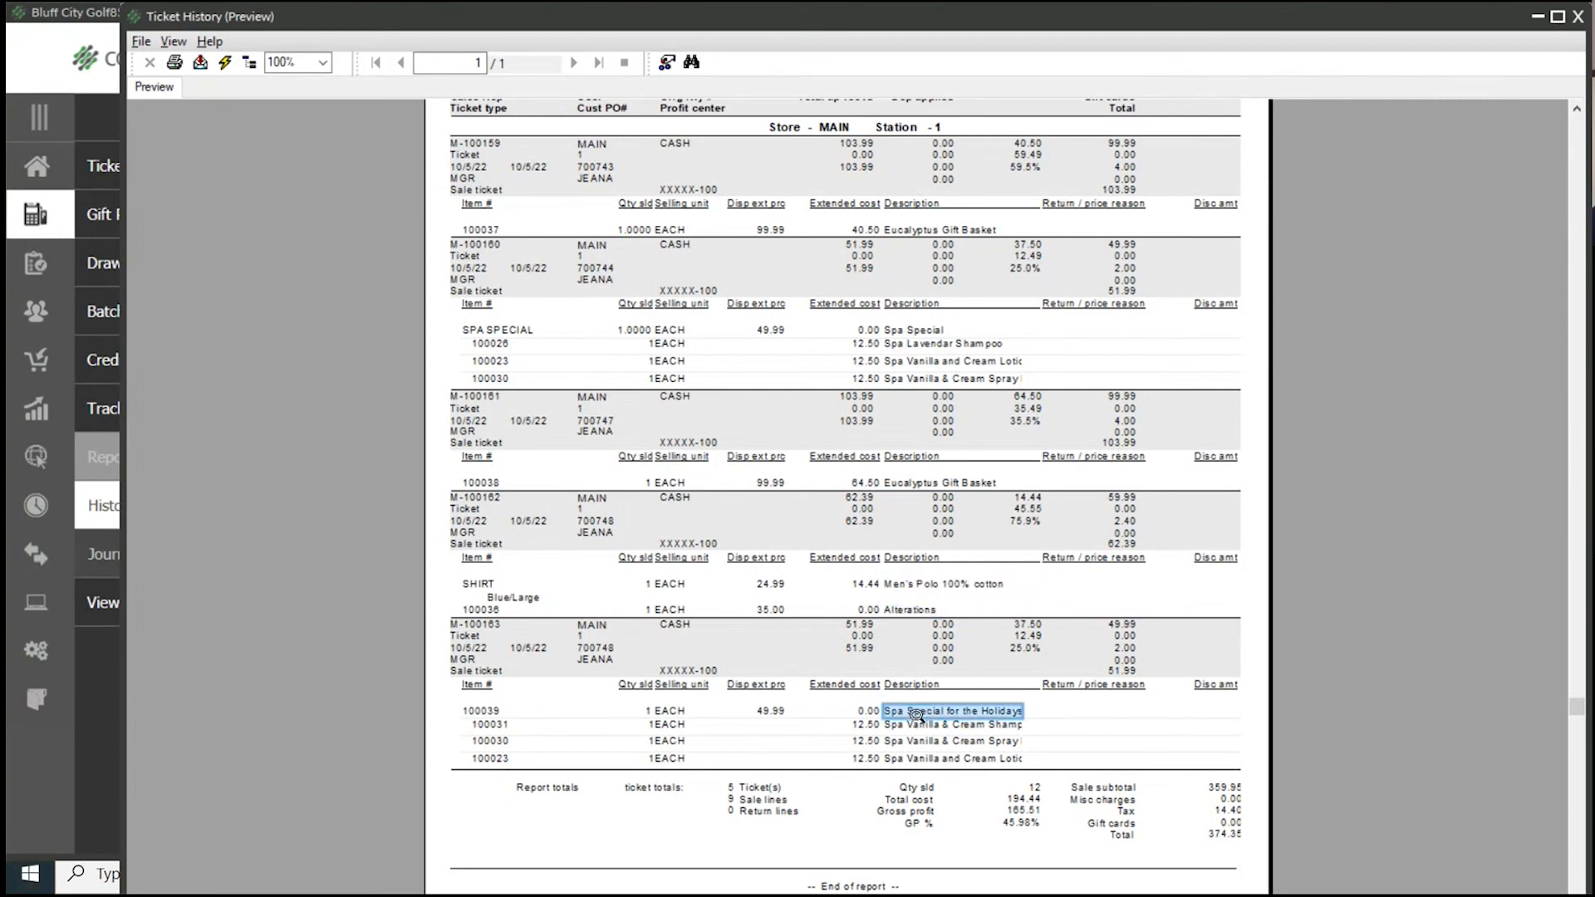
{"action": "left_click", "coordinate": [927, 725]}
{"action": "left_click", "coordinate": [927, 740]}
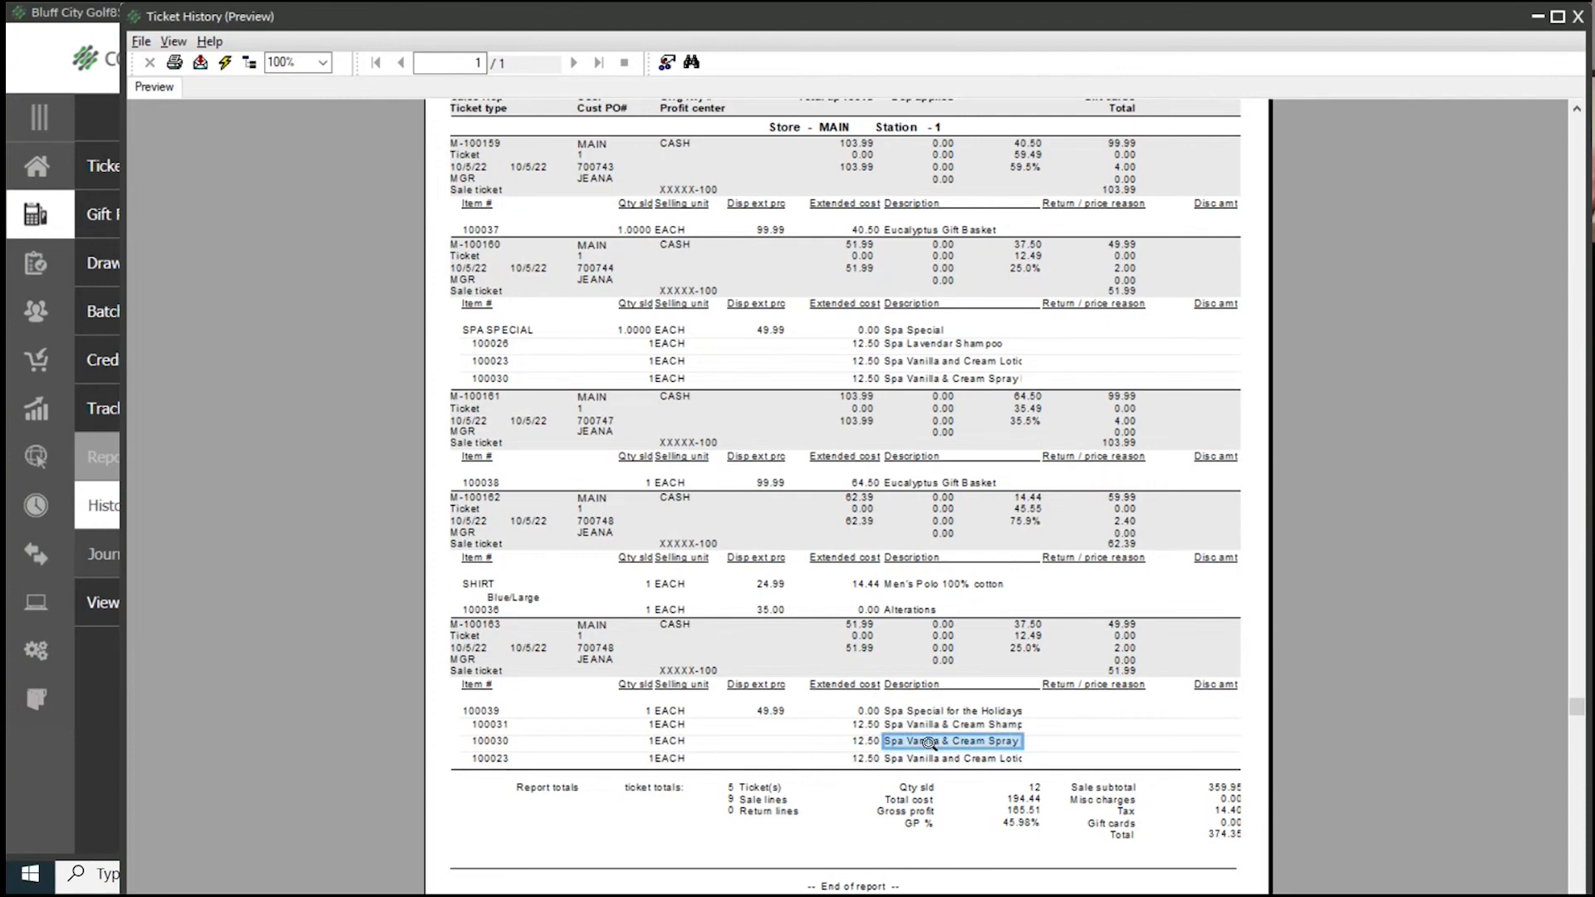
{"action": "left_click", "coordinate": [932, 758]}
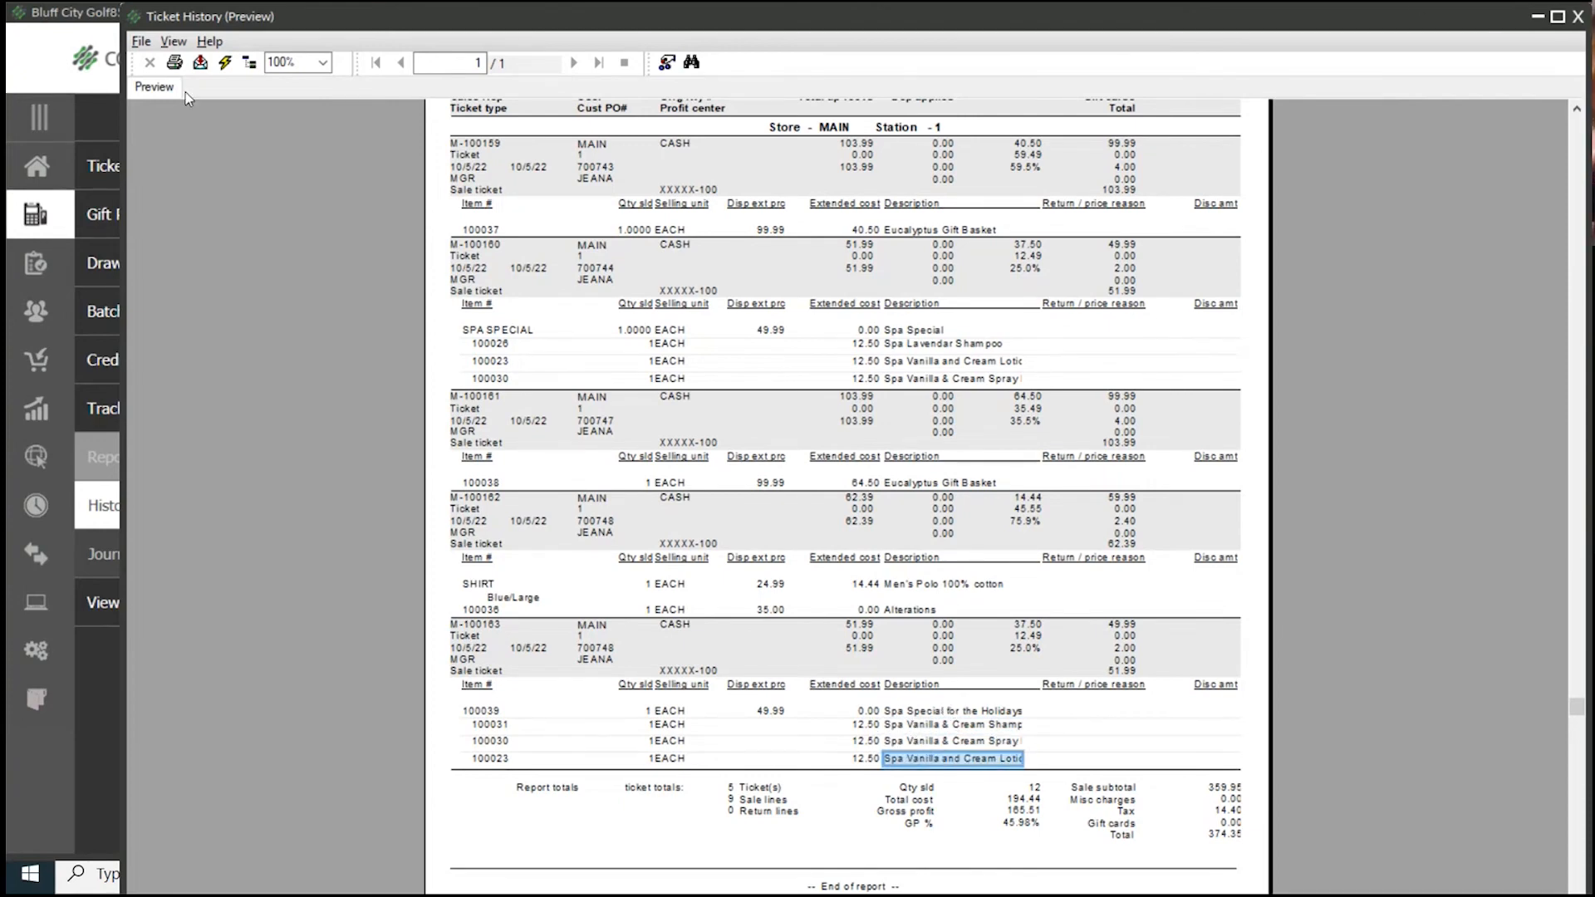
{"action": "left_click", "coordinate": [1578, 16]}
{"action": "left_click", "coordinate": [765, 488]}
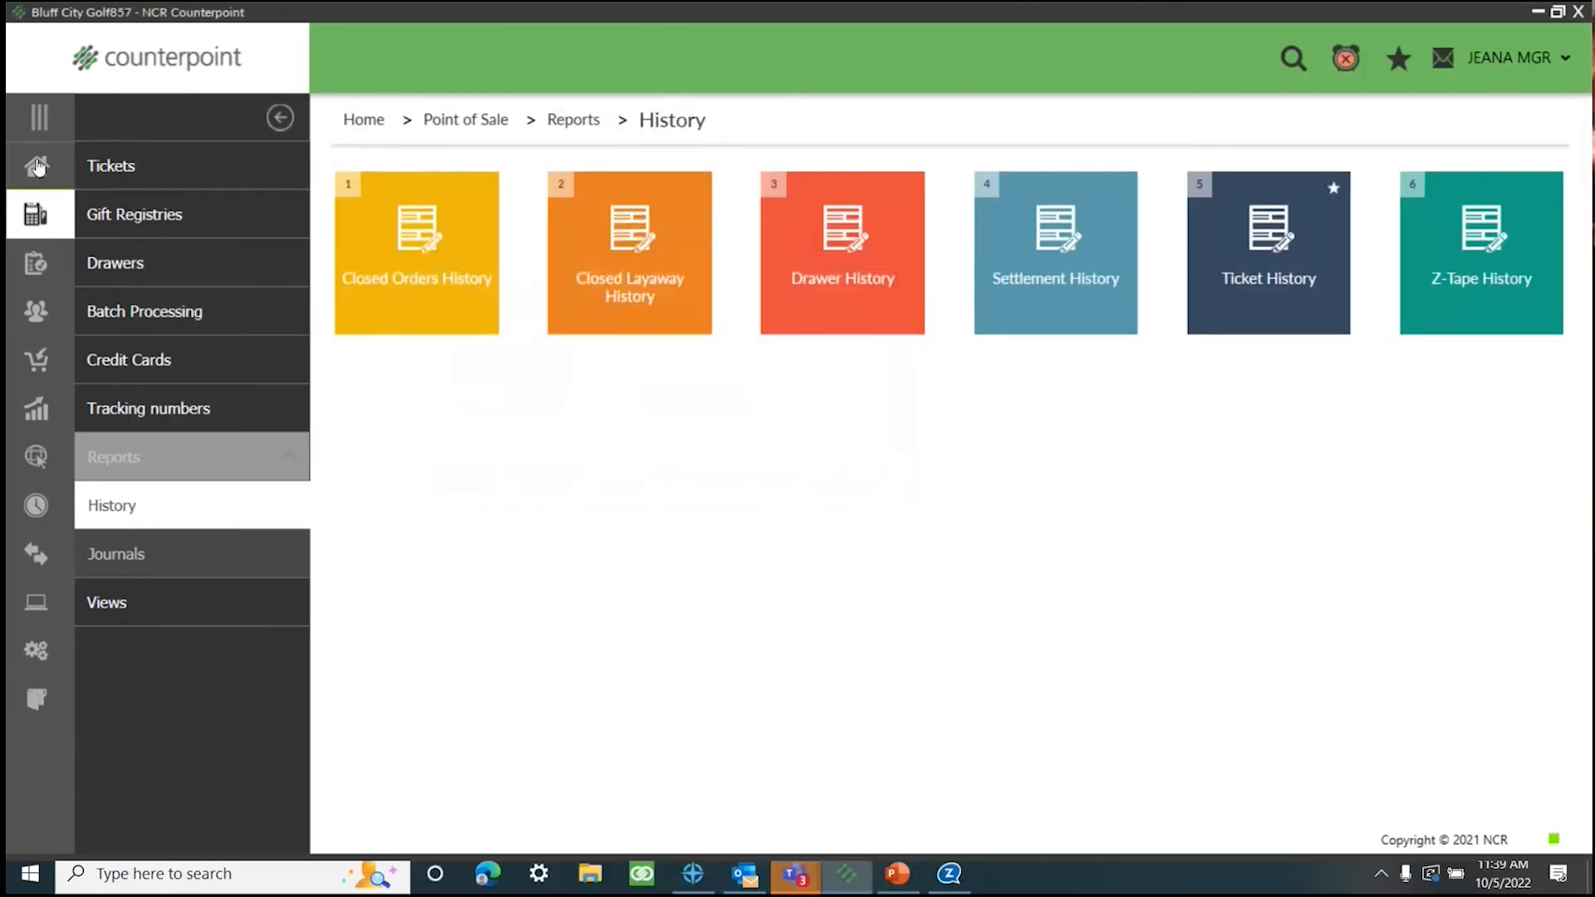
Log in to touchscreen ticket entry for store MAIN, station 1, drawer 1A with the account password, and activate the drawer
{"action": "left_click", "coordinate": [216, 158]}
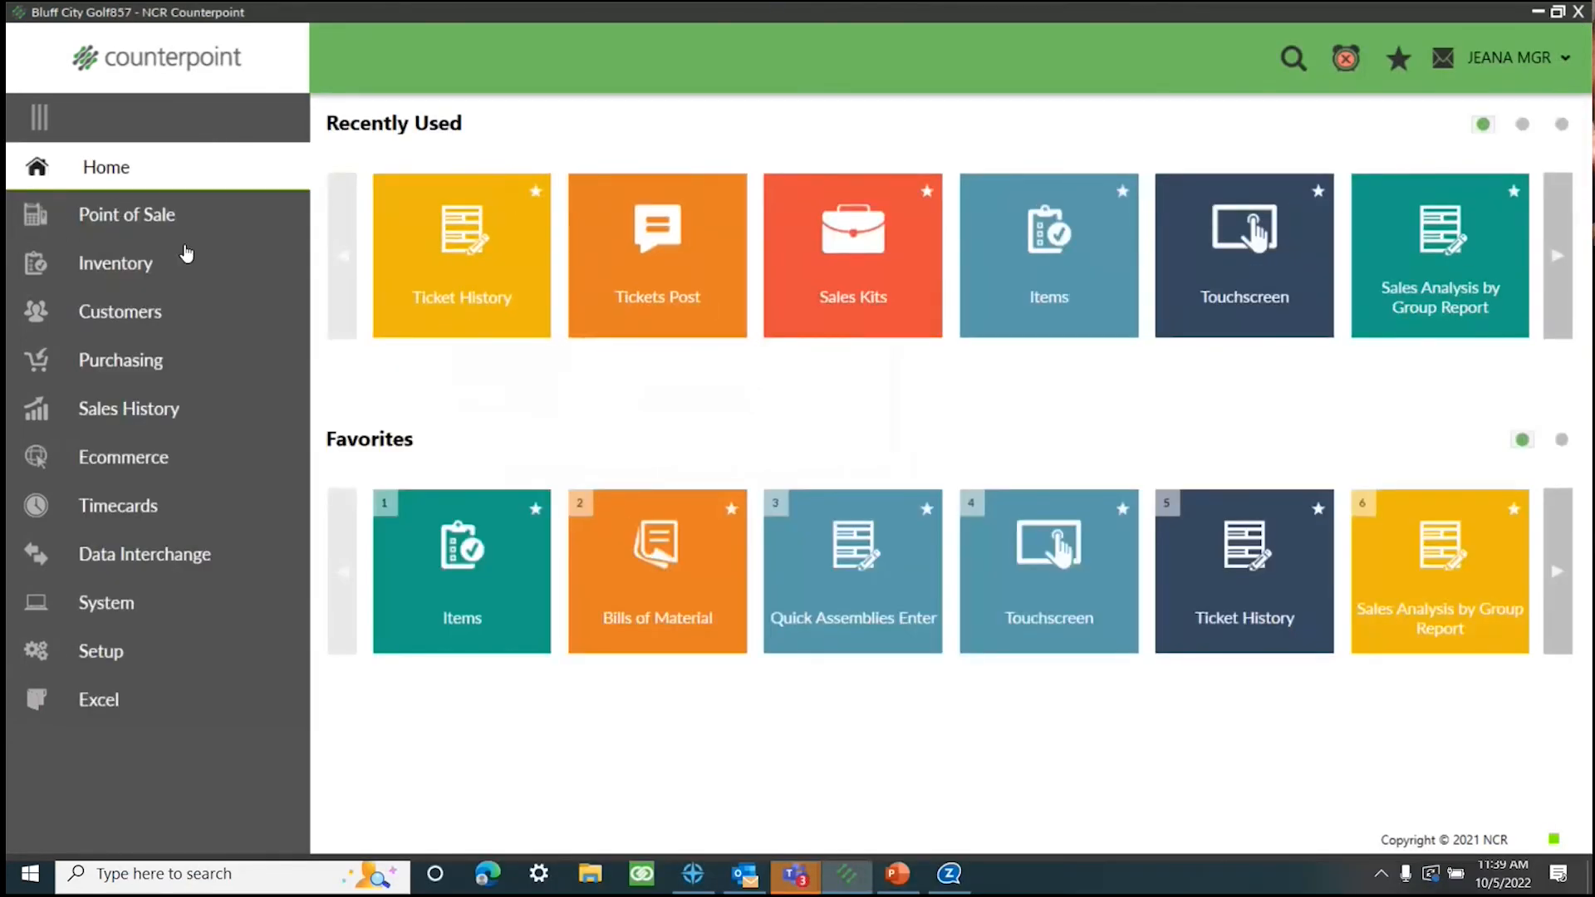
{"action": "left_click", "coordinate": [166, 214]}
{"action": "left_click", "coordinate": [149, 167]}
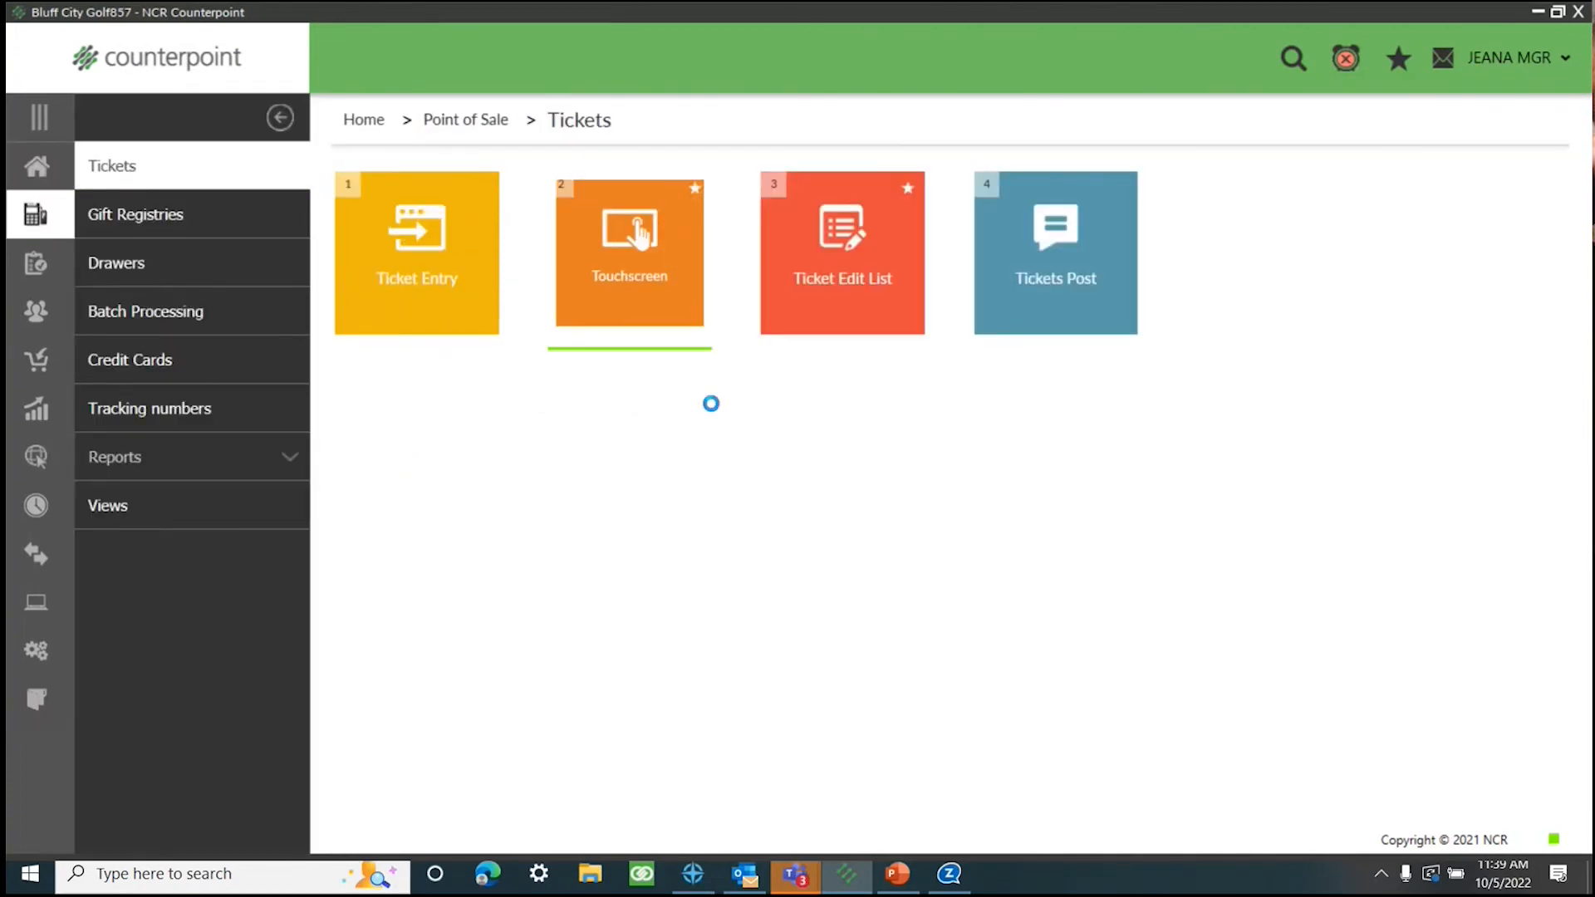
{"action": "type", "text": "***"}
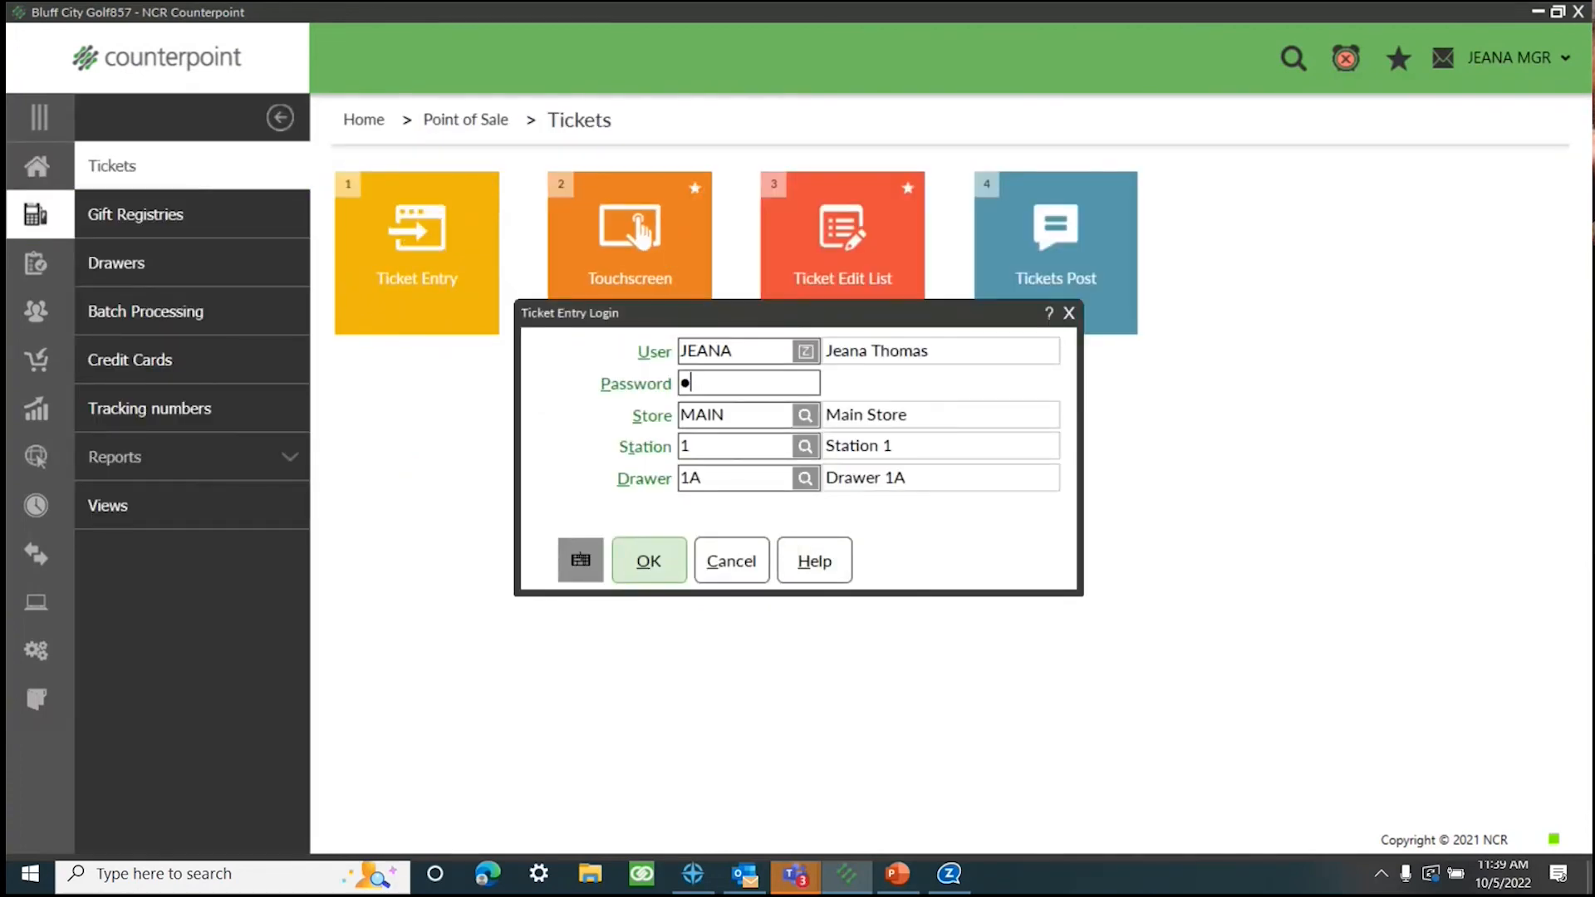
{"action": "type", "text": "*****"}
{"action": "key", "text": "Return"}
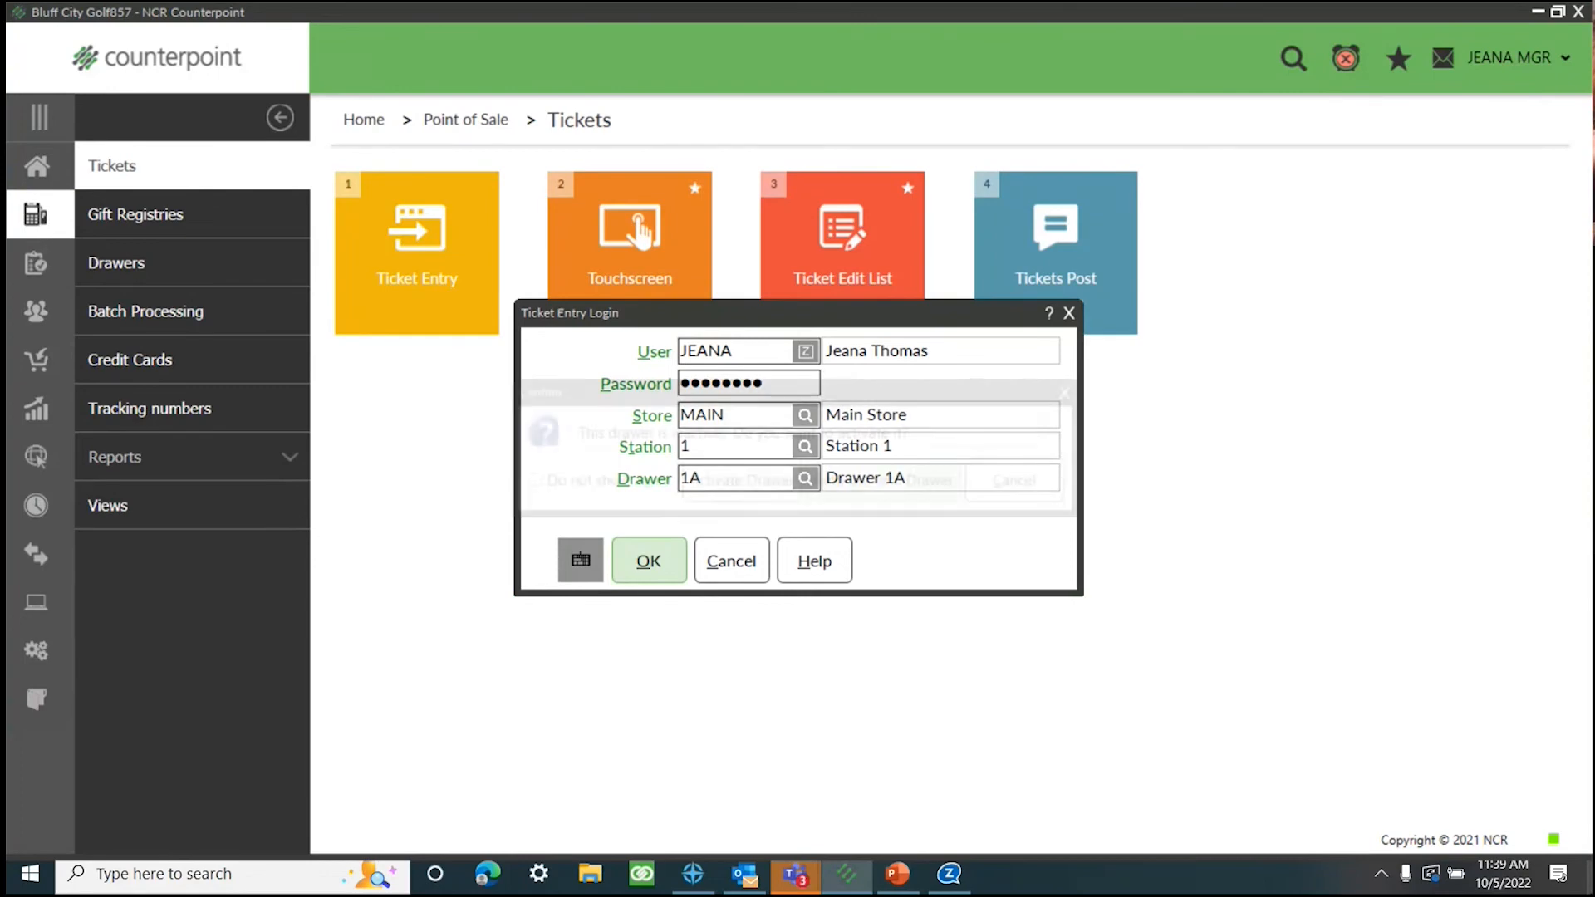
{"action": "key", "text": "Return"}
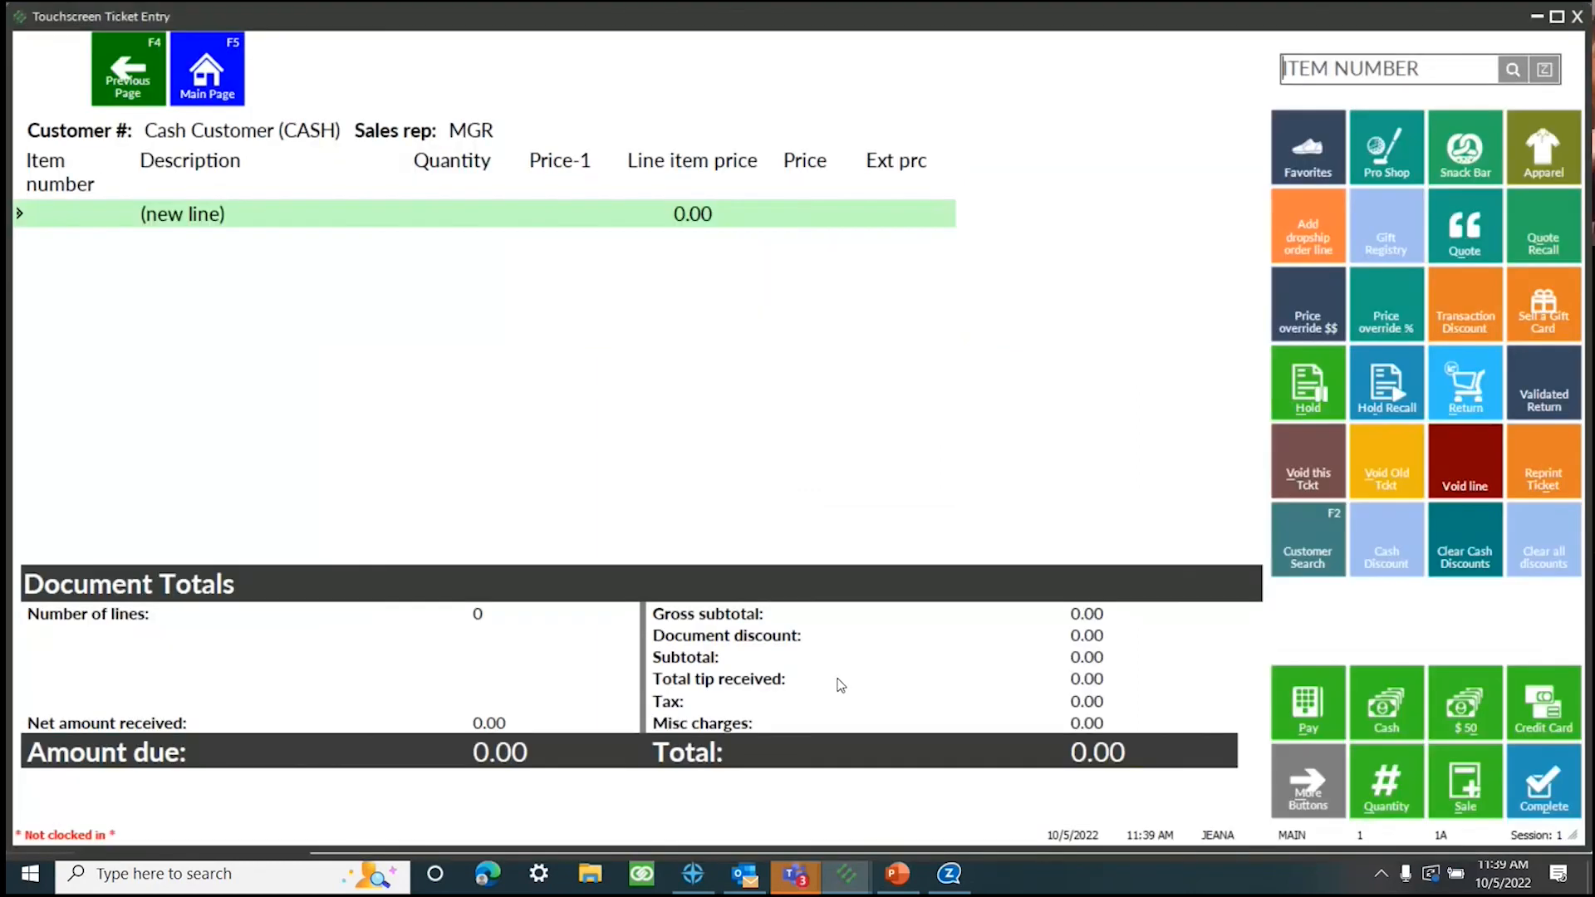
Look up the holiday spa kit with the keyword "spa spec" and add item 100039 to the ticket
{"action": "type", "text": "S"}
{"action": "key", "text": "BackSpace"}
{"action": "left_click", "coordinate": [1508, 75]}
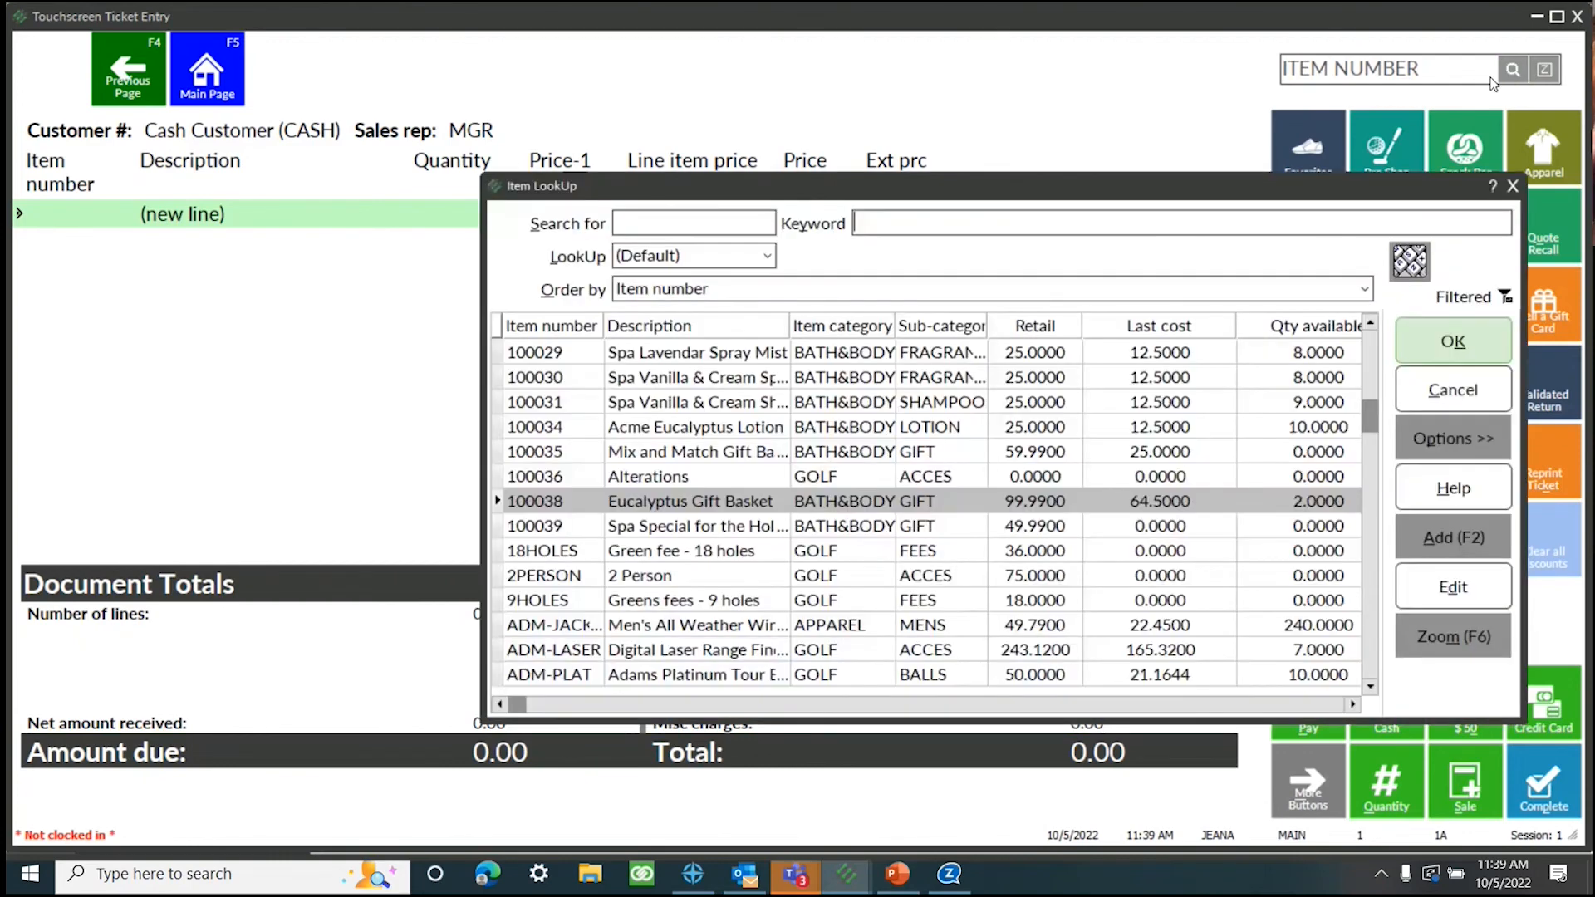
{"action": "type", "text": "spa spec"}
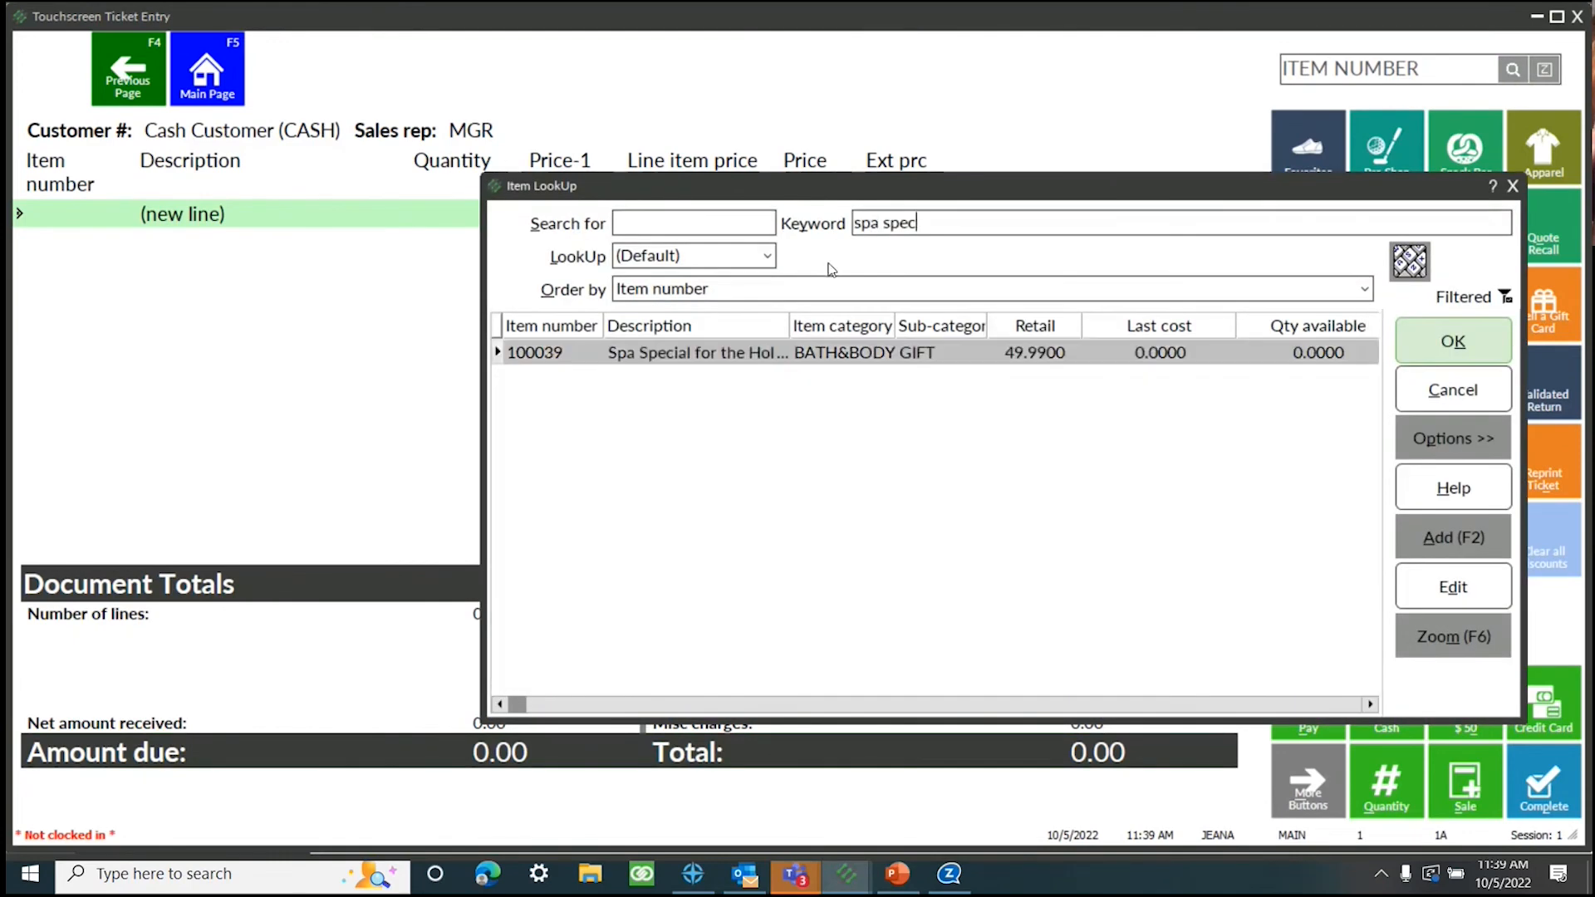
{"action": "left_click", "coordinate": [1478, 339]}
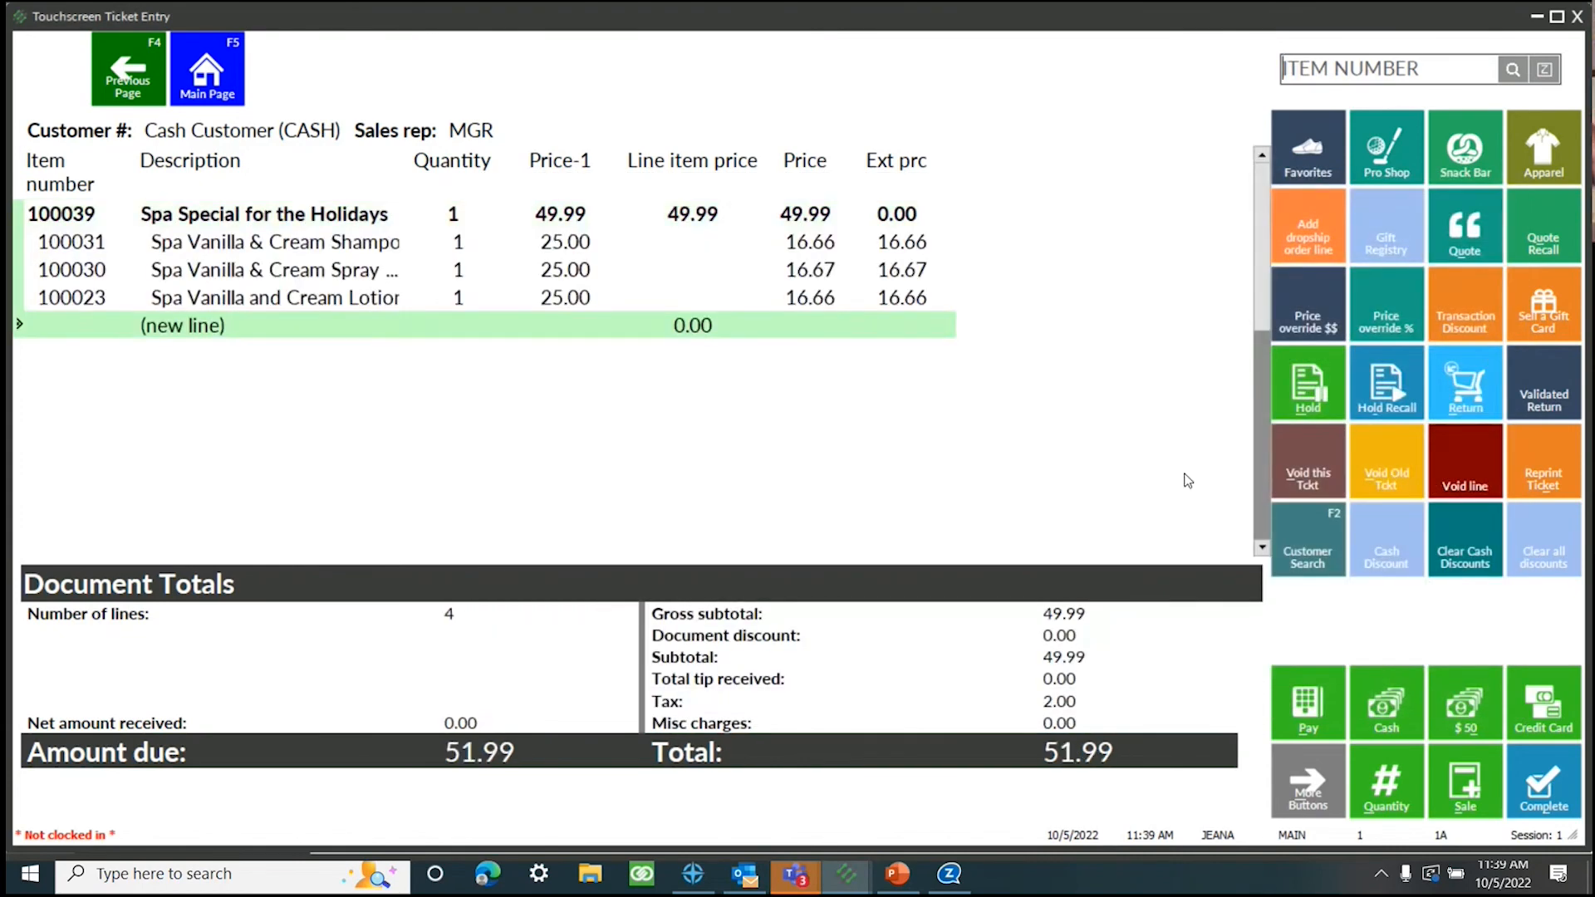
Substitute item 100026 Spa Lavendar Shampoo for the Vanilla & Cream shampoo component, item 100031, in the holiday spa kit on the ticket
{"action": "left_click", "coordinate": [863, 243]}
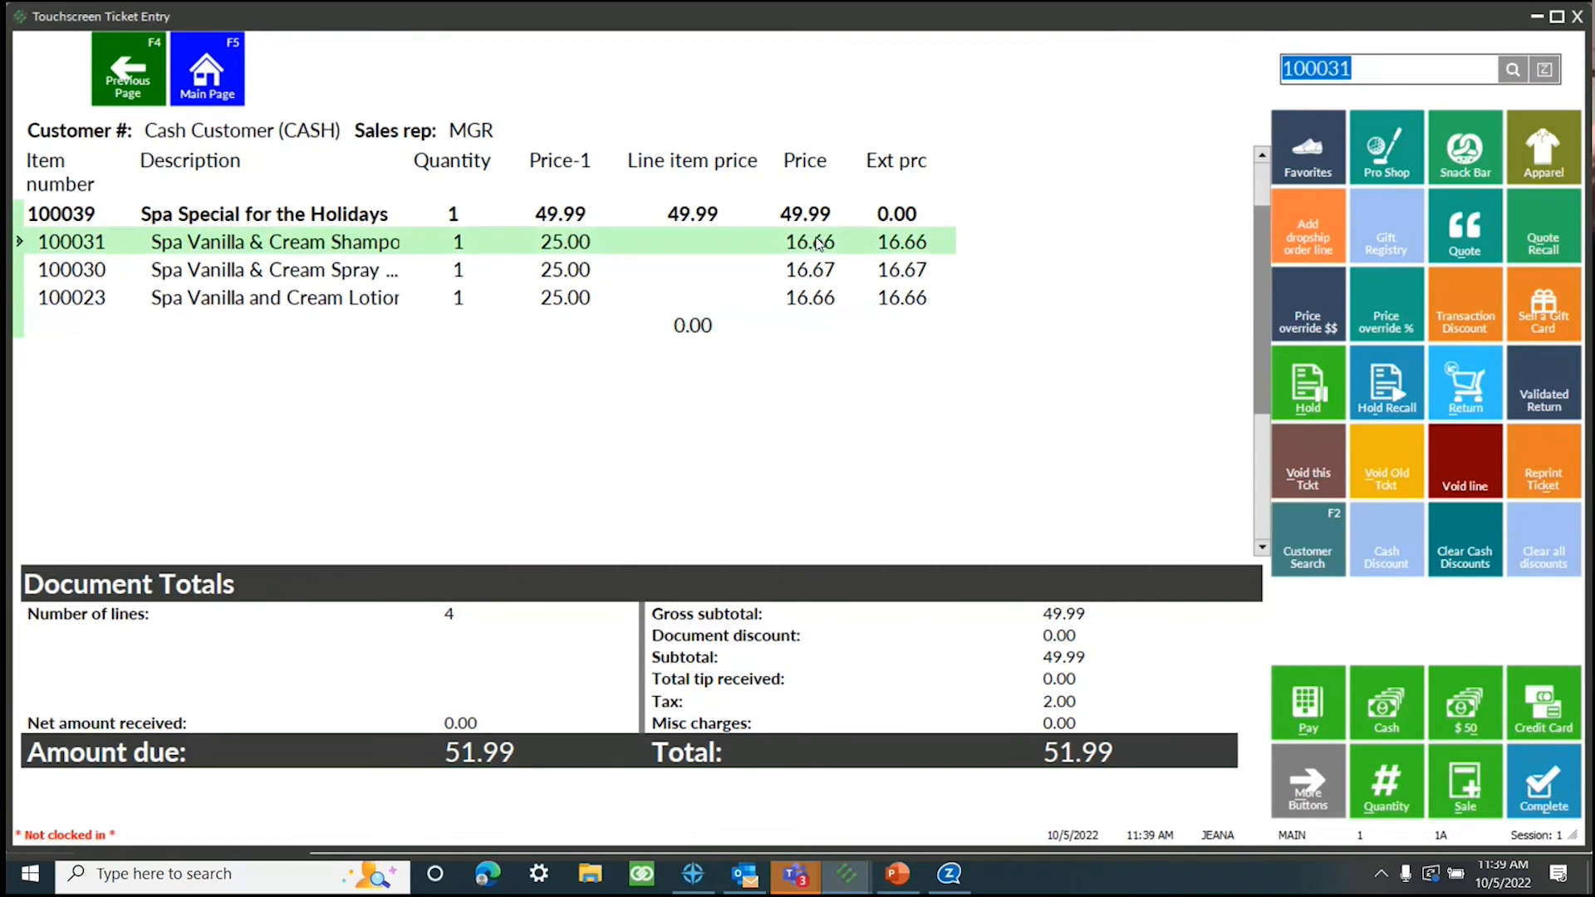
{"action": "left_click", "coordinate": [1483, 69]}
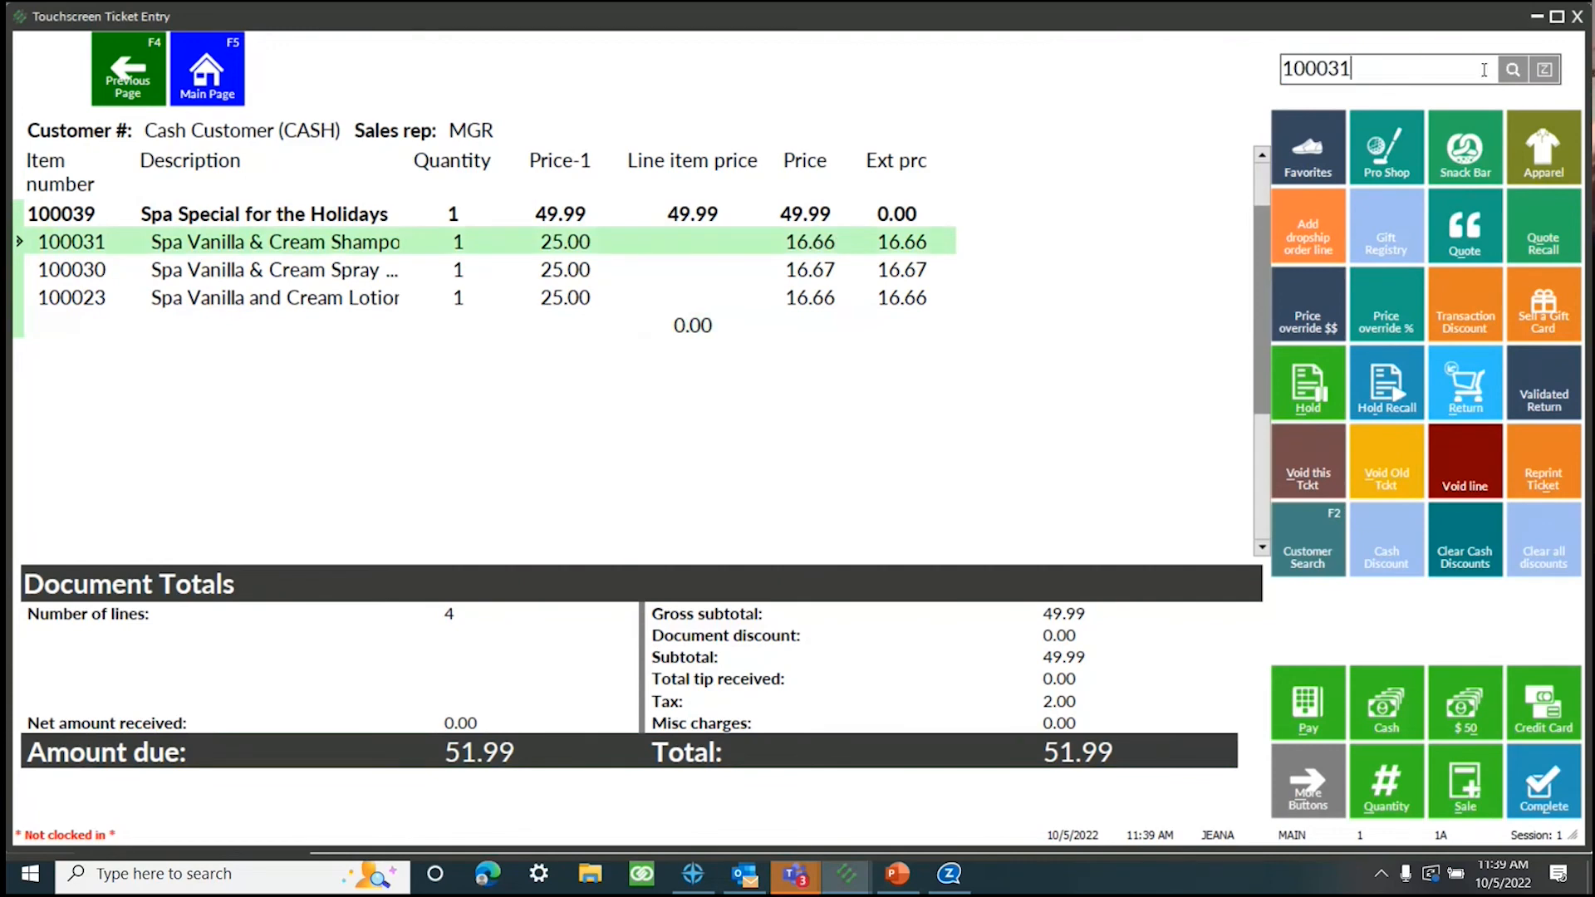
{"action": "left_click", "coordinate": [1513, 70]}
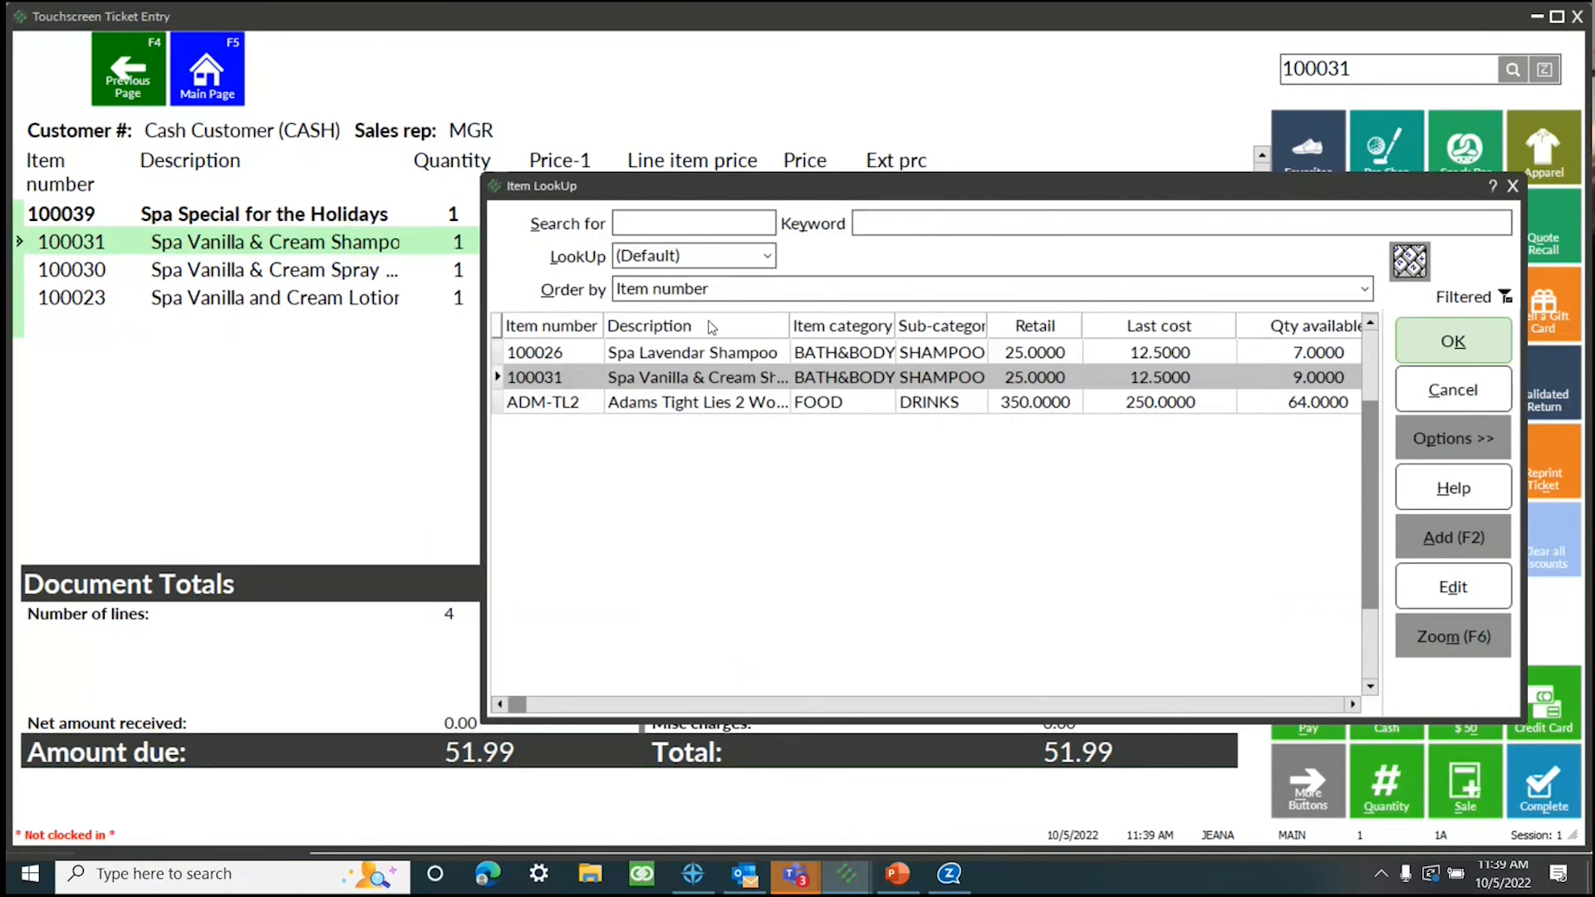
{"action": "left_click", "coordinate": [704, 408]}
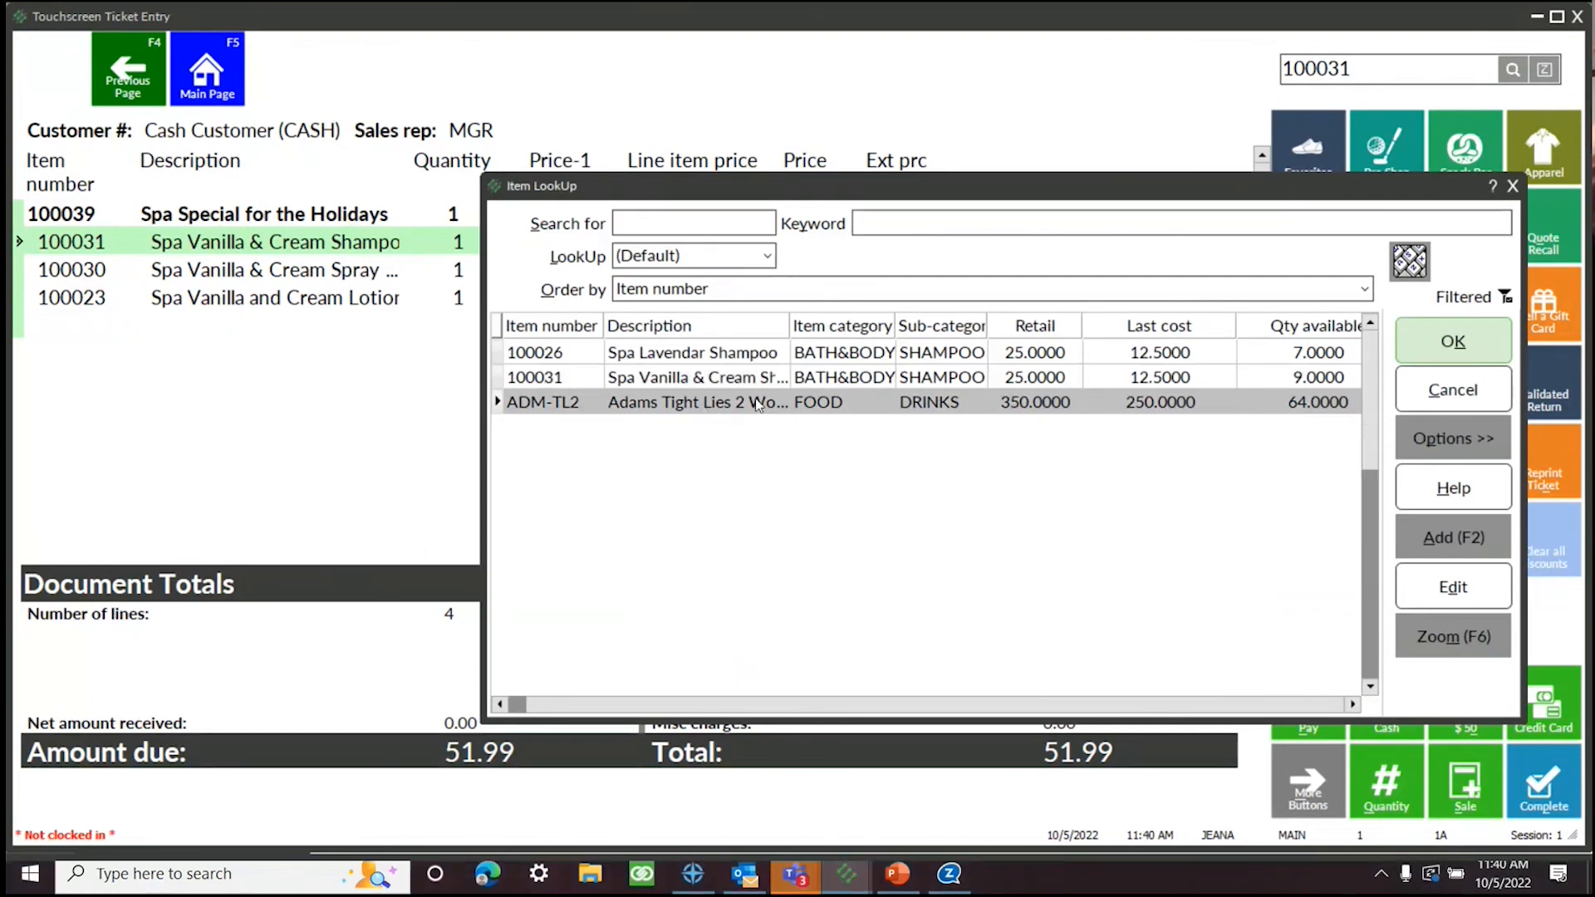
{"action": "left_click", "coordinate": [735, 355]}
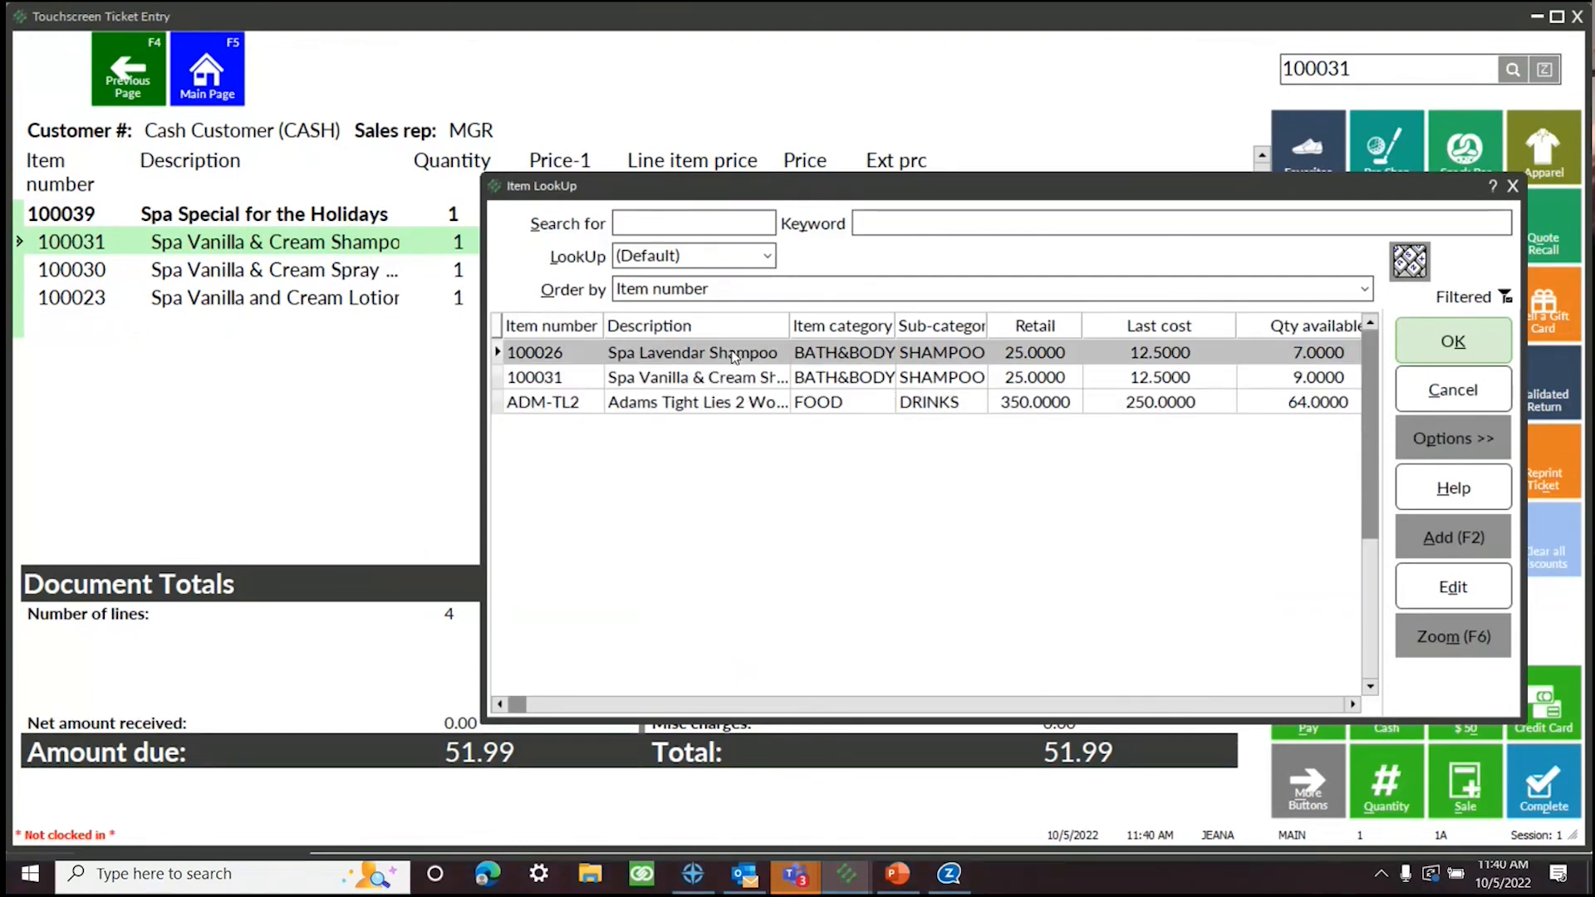
{"action": "left_click", "coordinate": [1469, 342]}
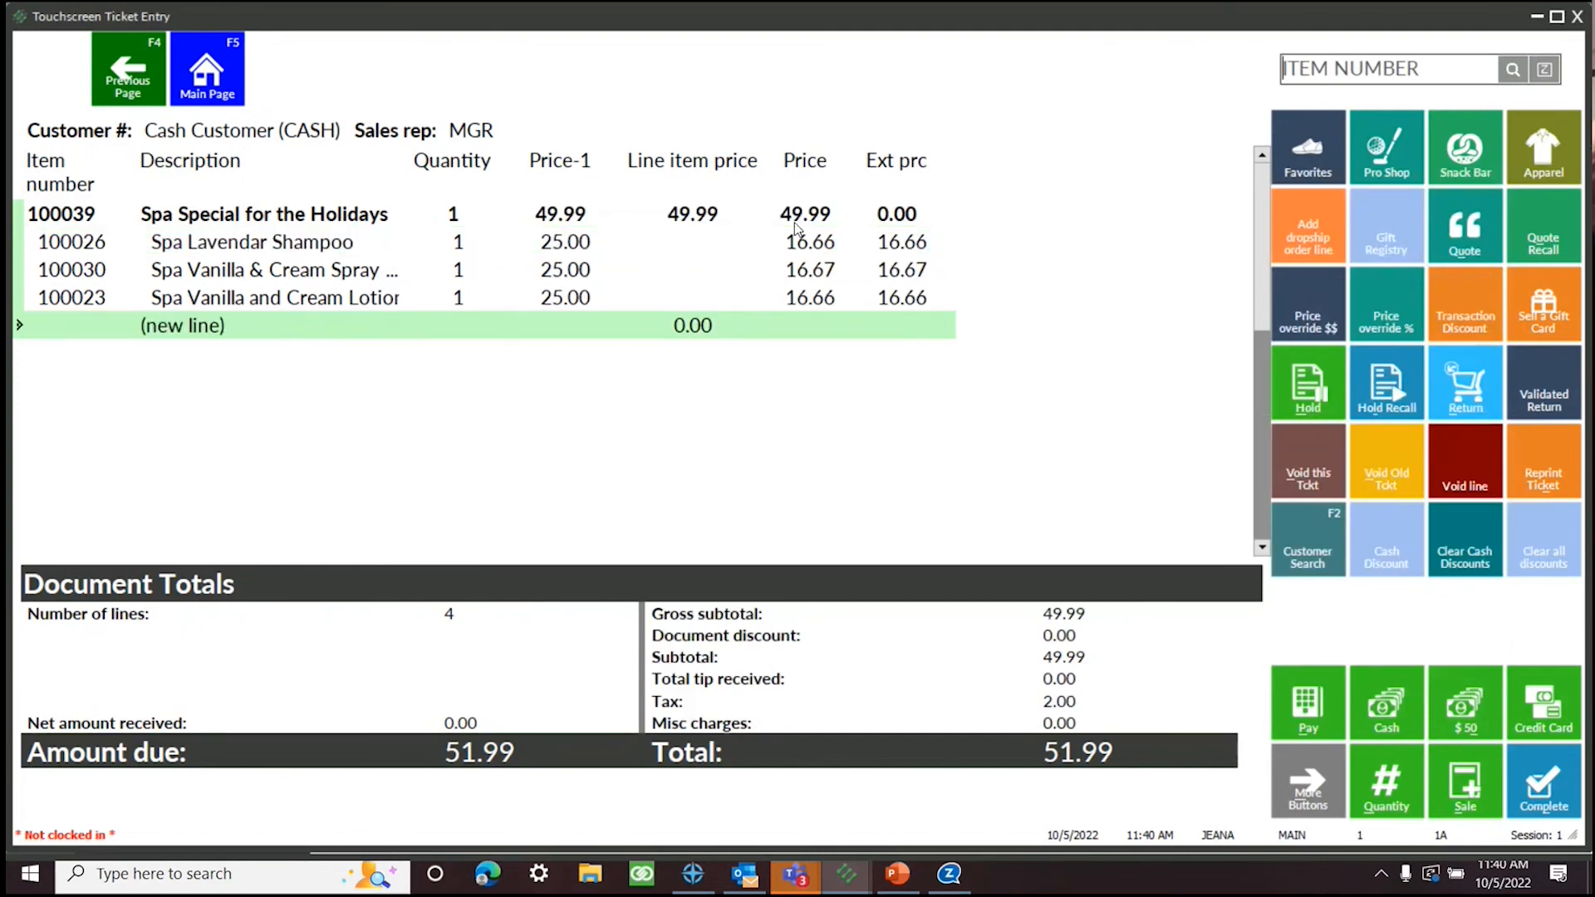
Review the kit's remaining component lines and item 100030, and exit ticket entry, voiding the current ticket
{"action": "left_click", "coordinate": [576, 270]}
{"action": "left_click", "coordinate": [573, 295]}
{"action": "left_click", "coordinate": [797, 264]}
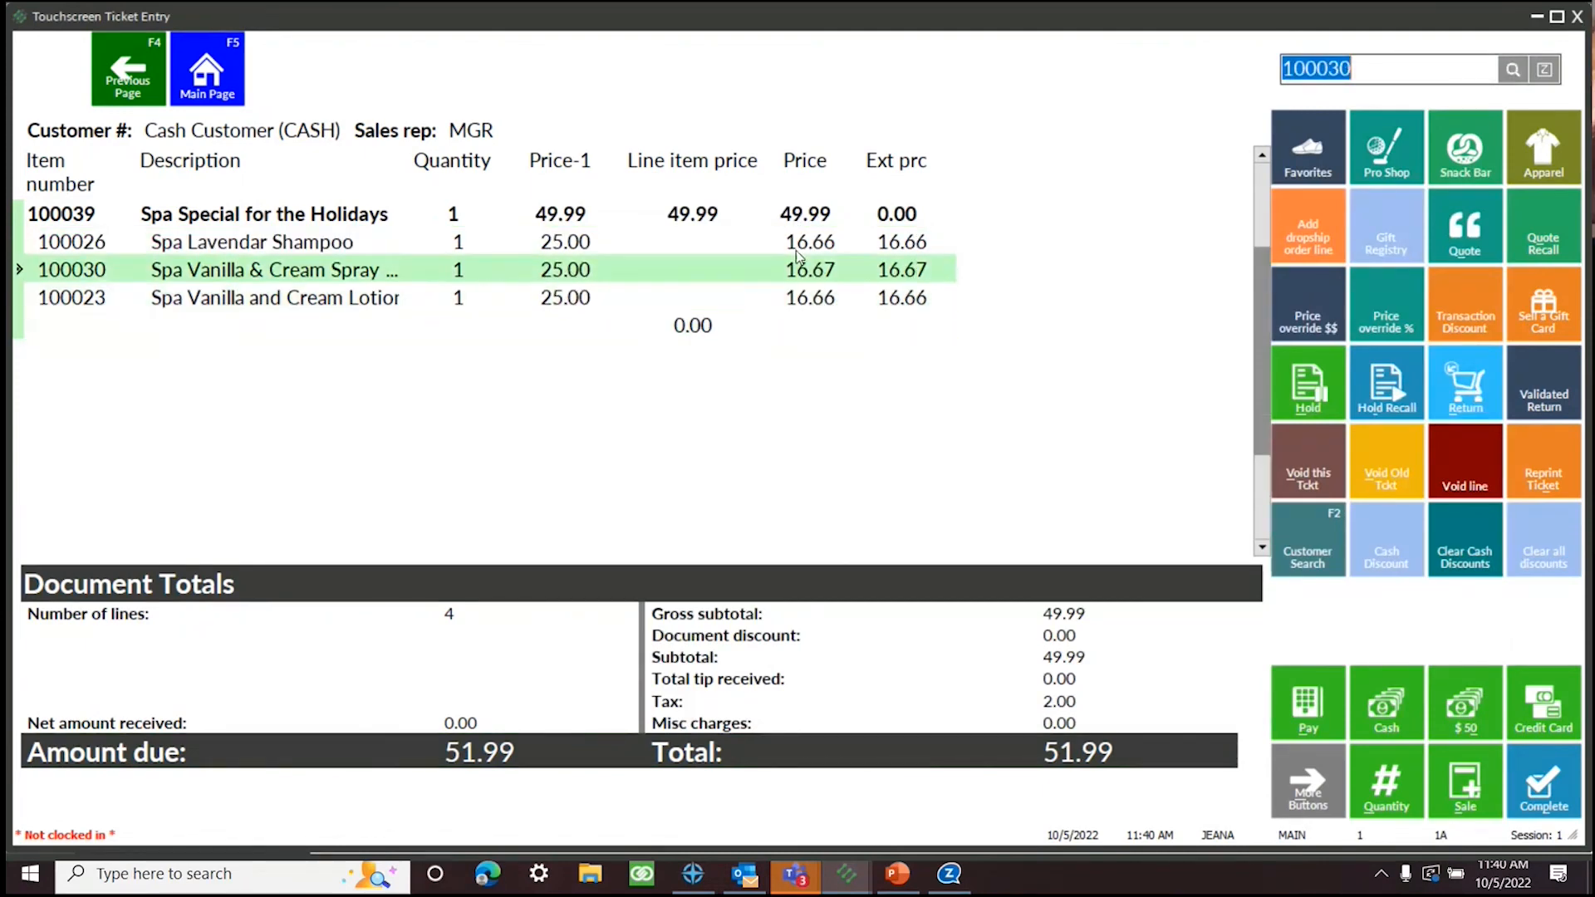
{"action": "left_click", "coordinate": [1476, 80]}
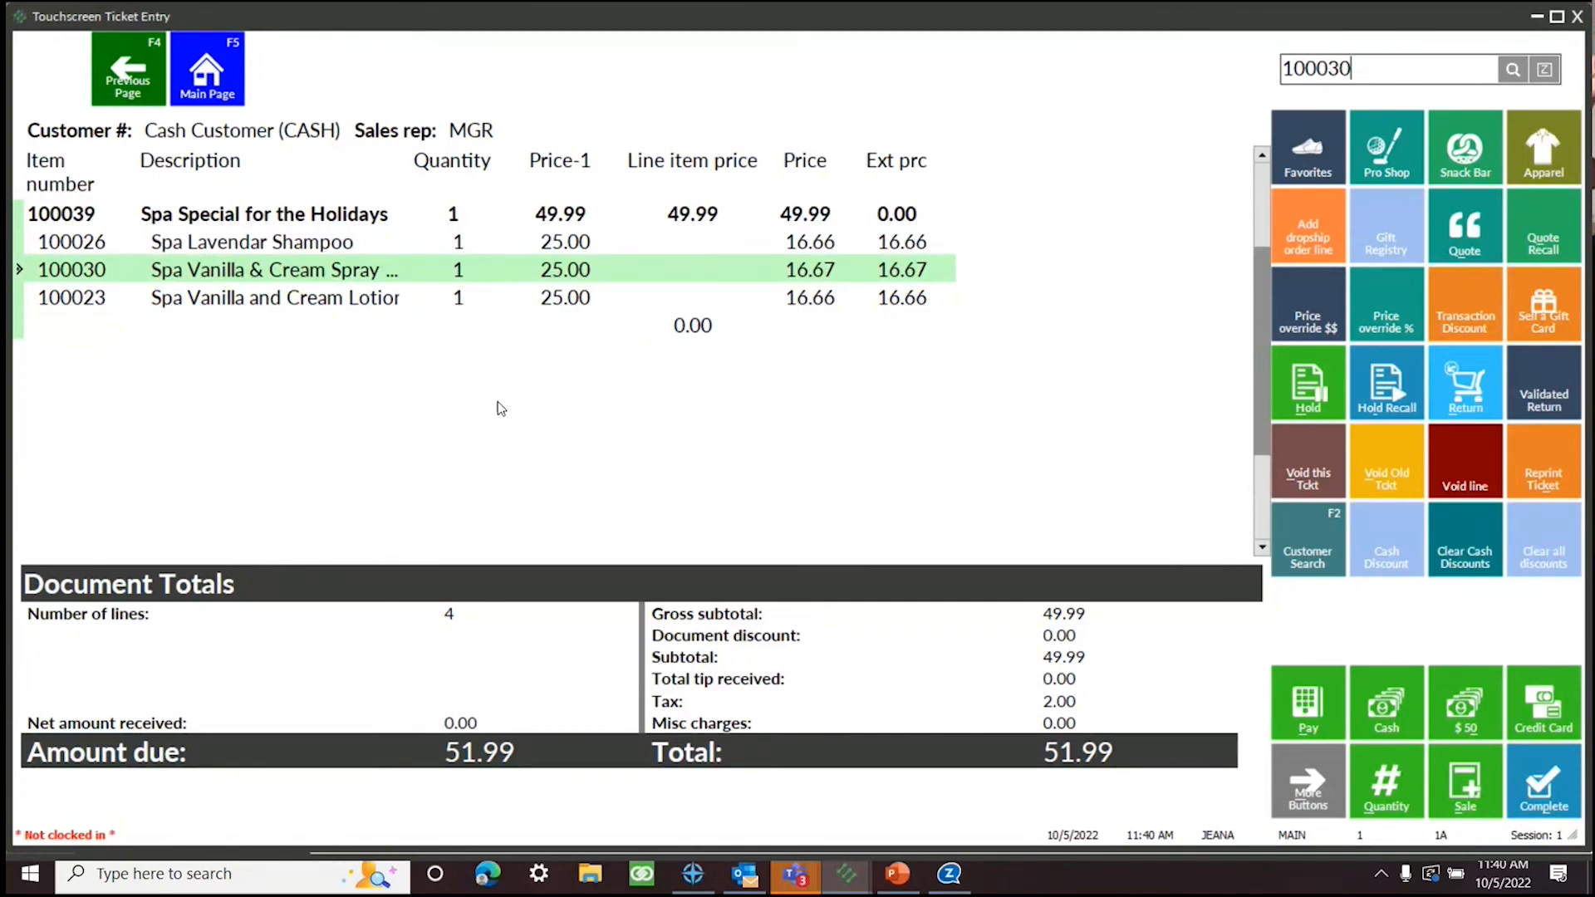
{"action": "left_click", "coordinate": [1577, 18]}
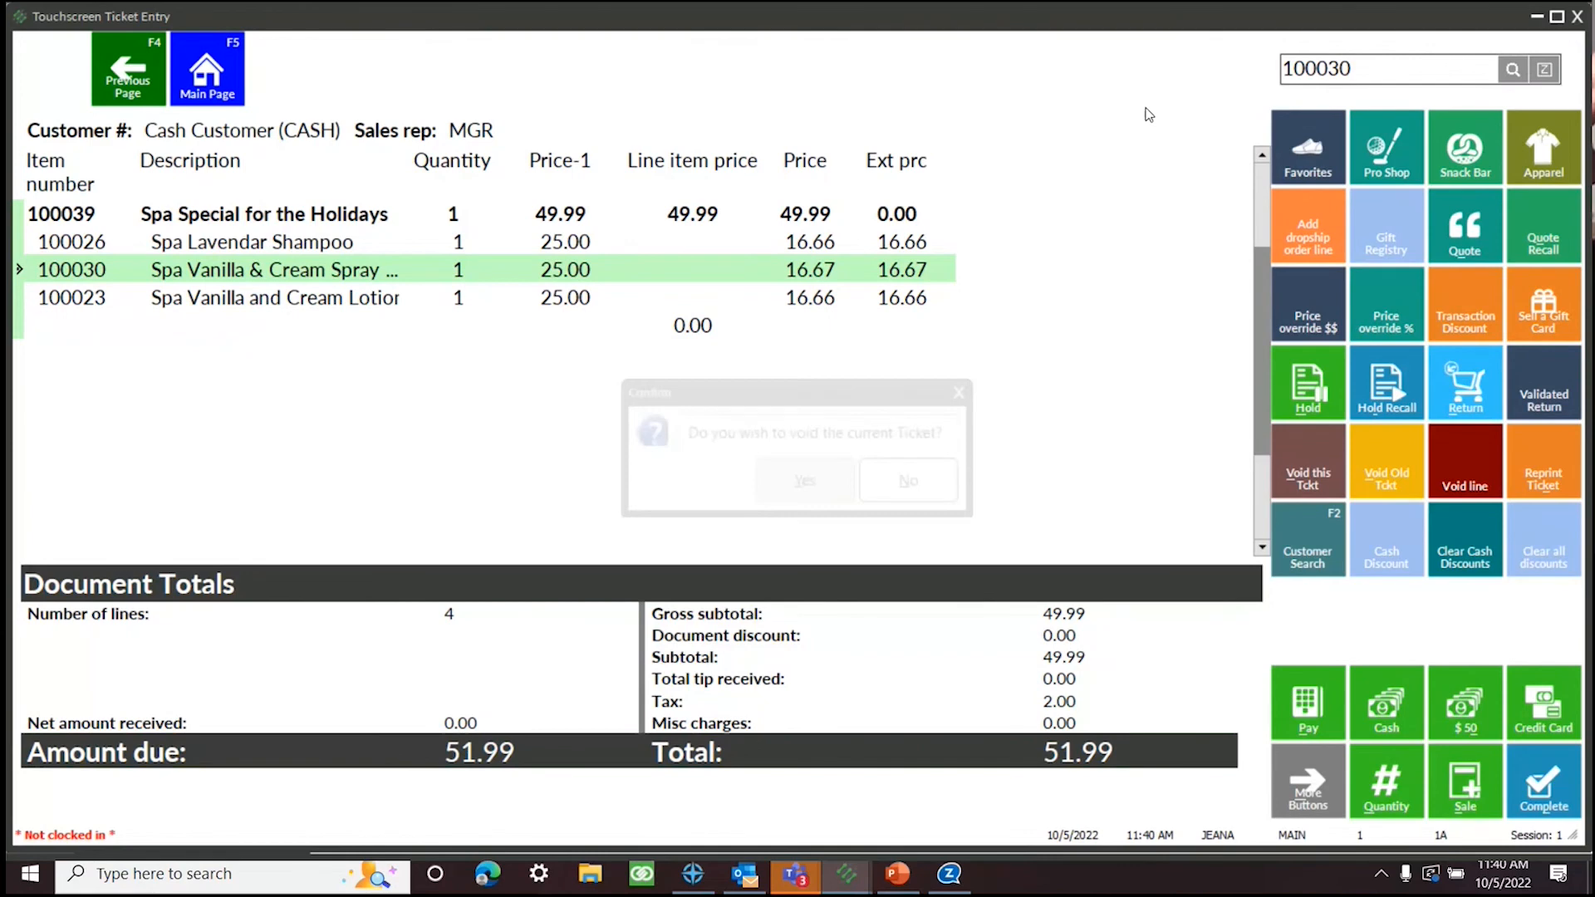
{"action": "left_click", "coordinate": [823, 487]}
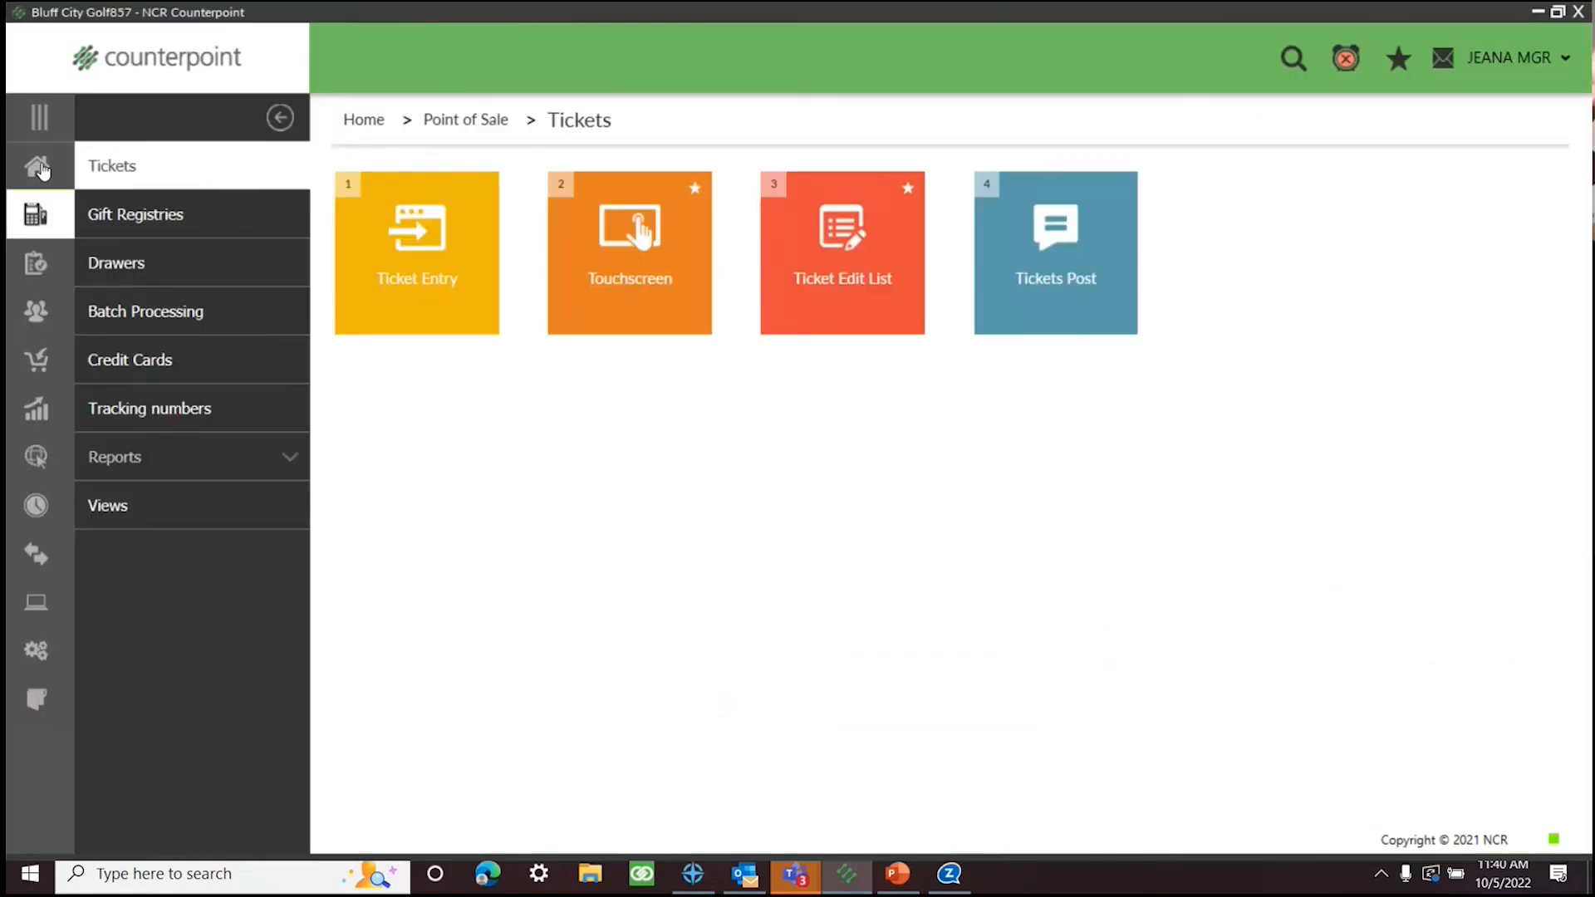
Open the Sales Analysis by Group report from the sales history reports and load the saved "Sales by Item" parameters
{"action": "left_click", "coordinate": [43, 171]}
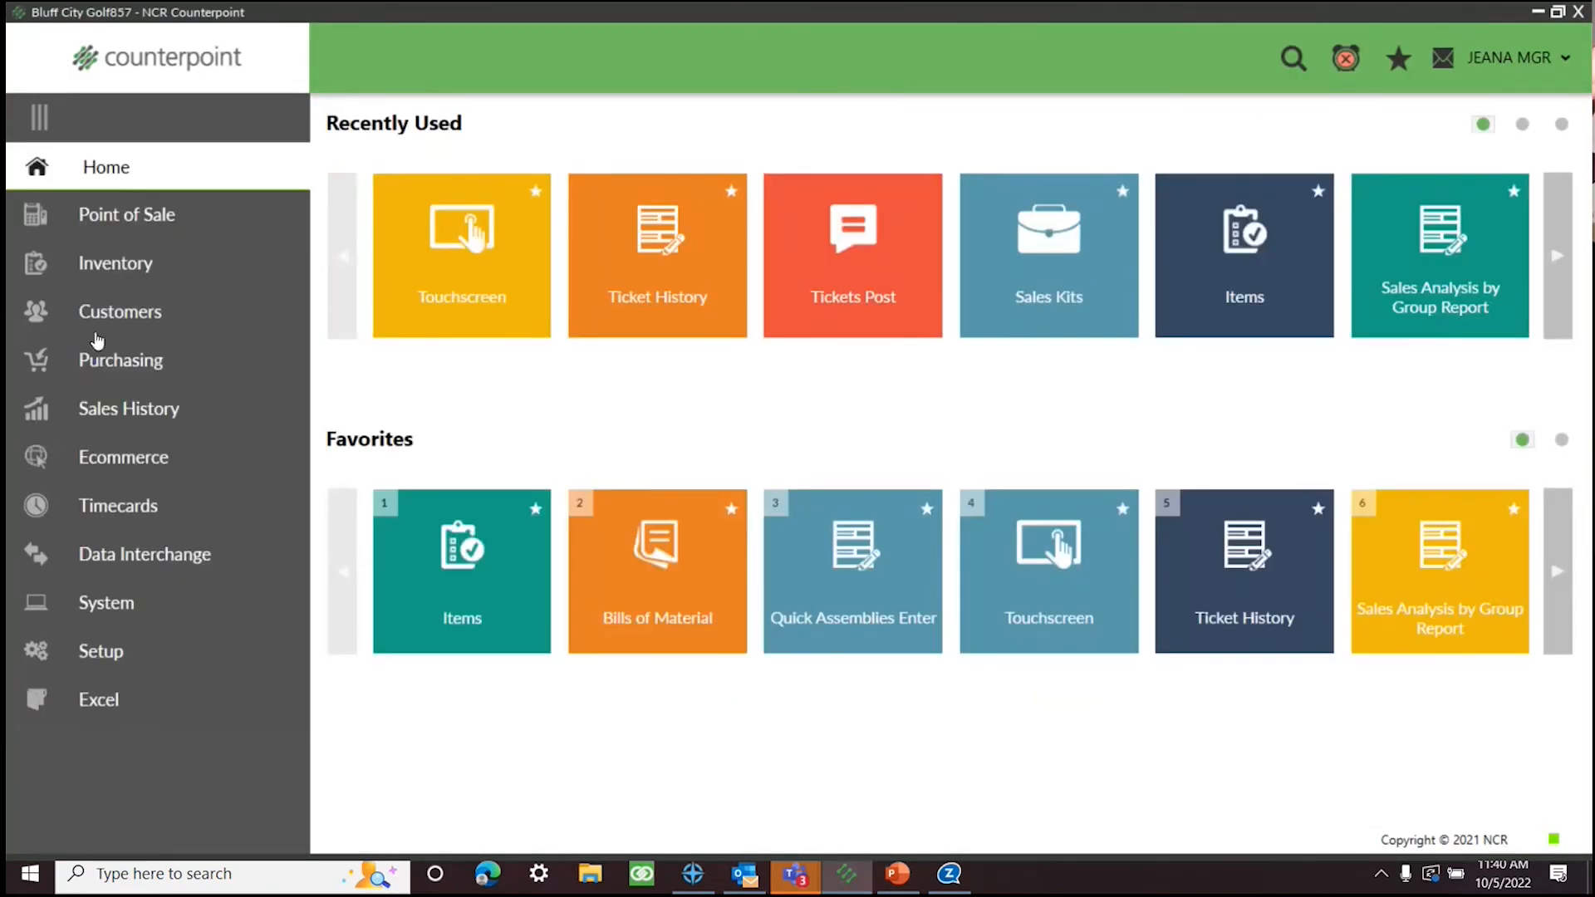
{"action": "left_click", "coordinate": [124, 411]}
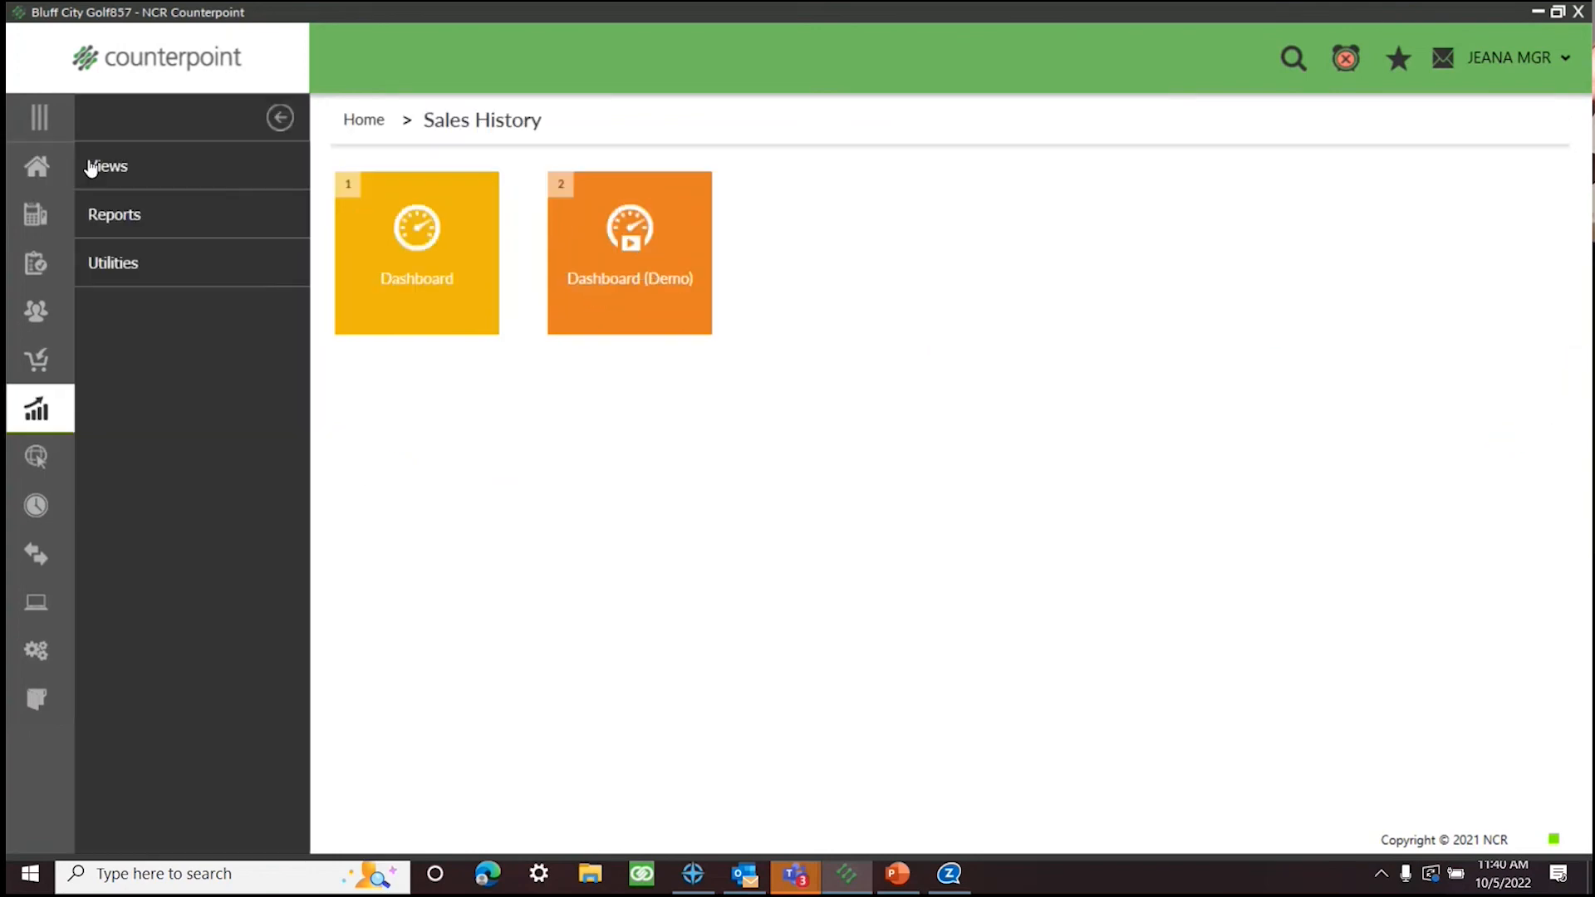
{"action": "left_click", "coordinate": [106, 218]}
{"action": "left_click", "coordinate": [866, 496]}
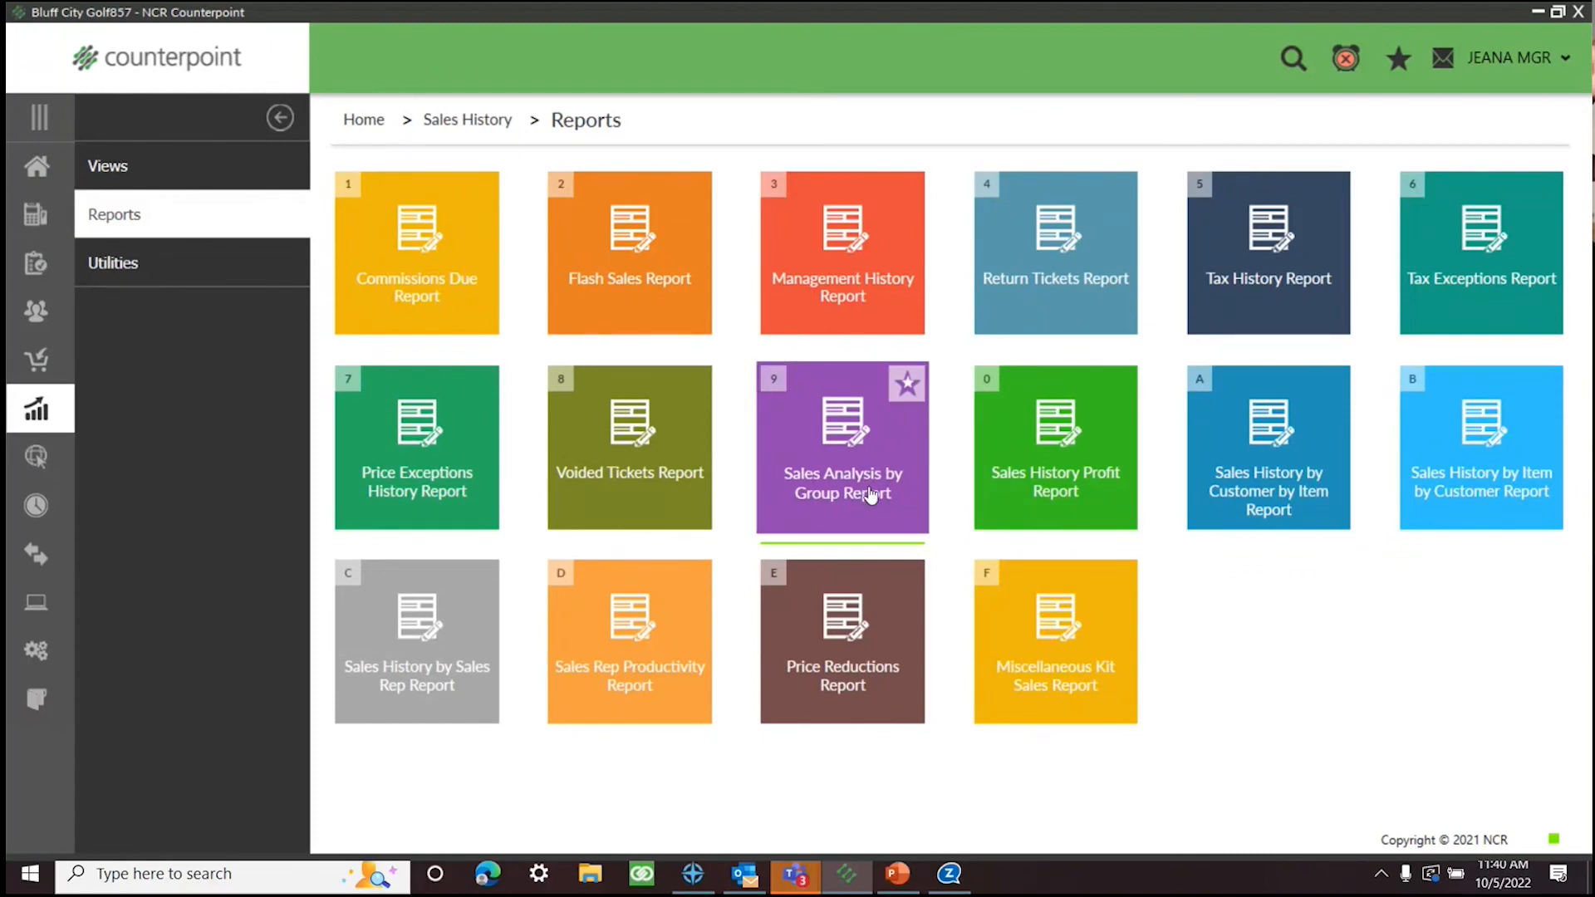
{"action": "left_click", "coordinate": [899, 649]}
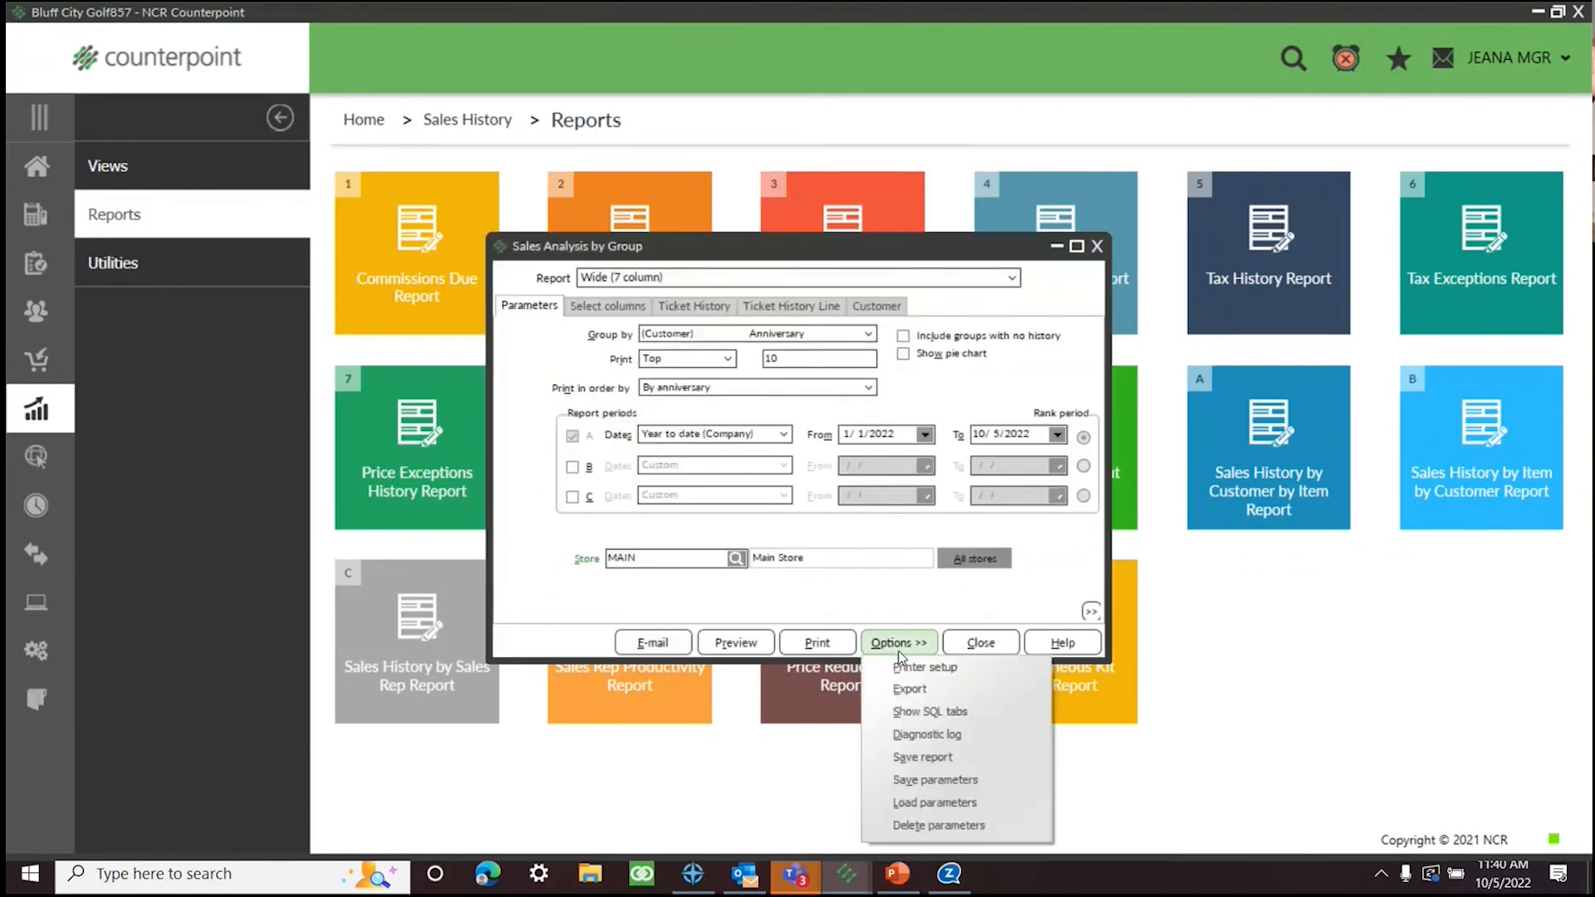
{"action": "left_click", "coordinate": [923, 803]}
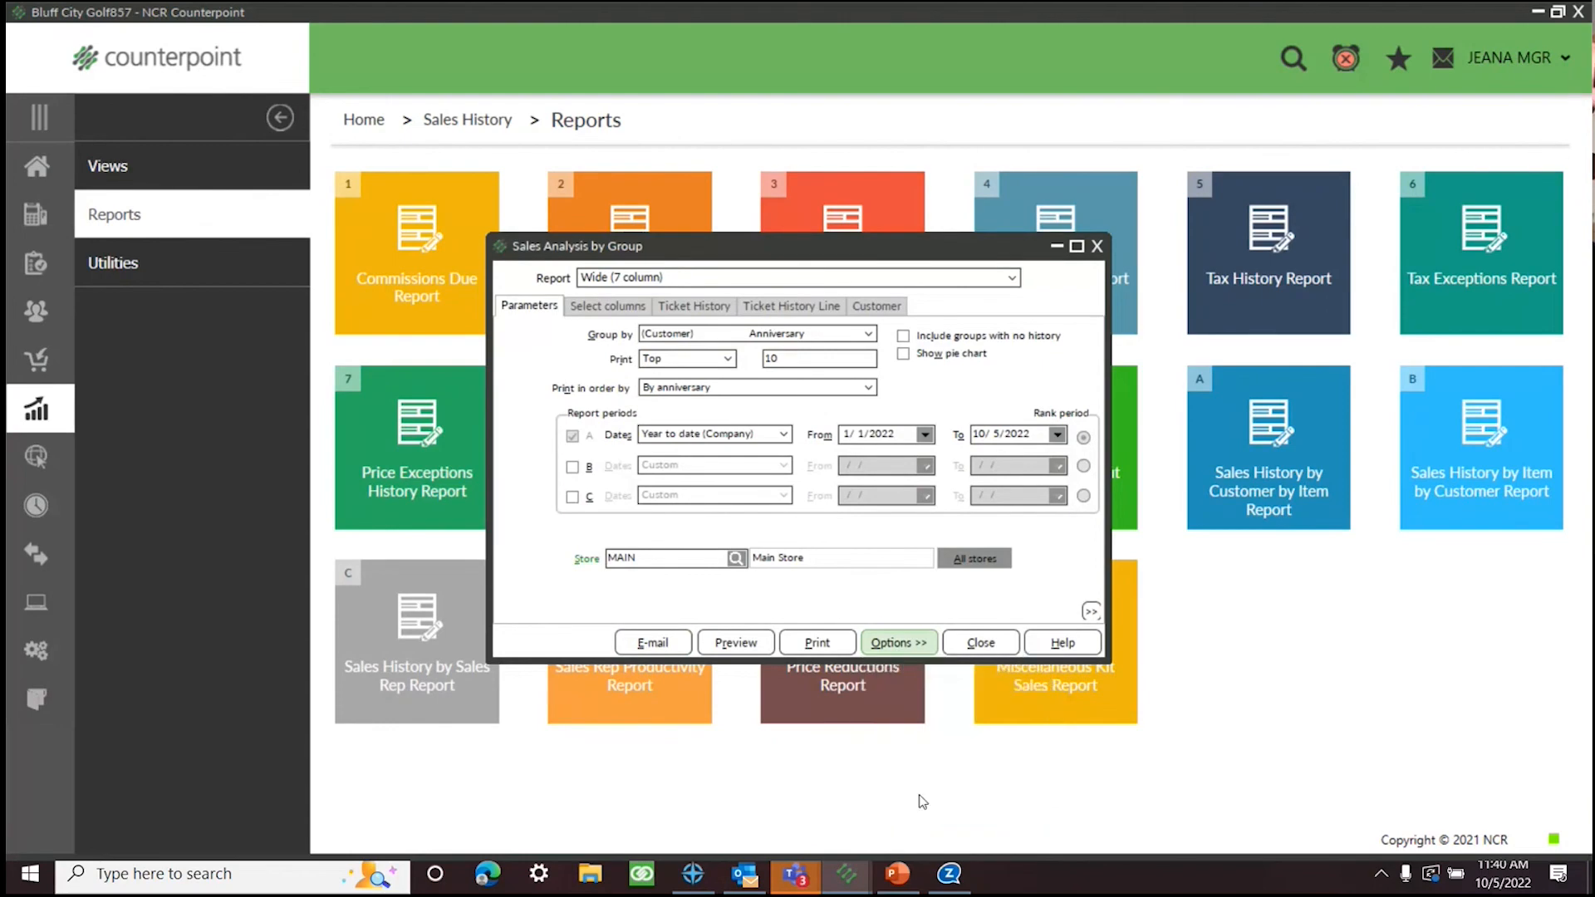
{"action": "left_click", "coordinate": [814, 303]}
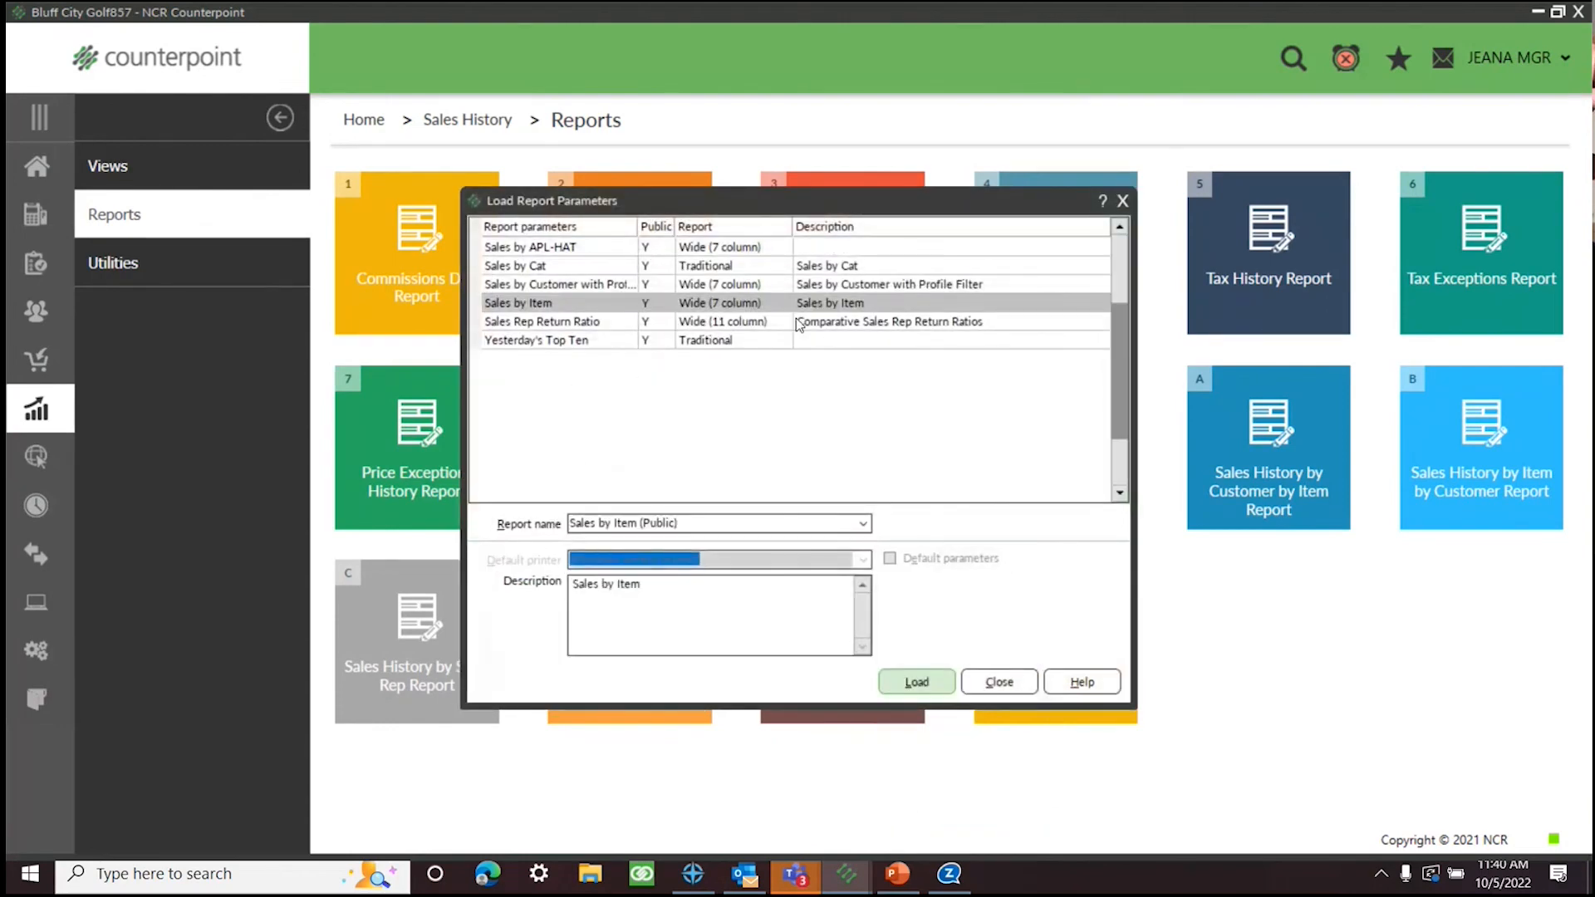
{"action": "left_click", "coordinate": [914, 682]}
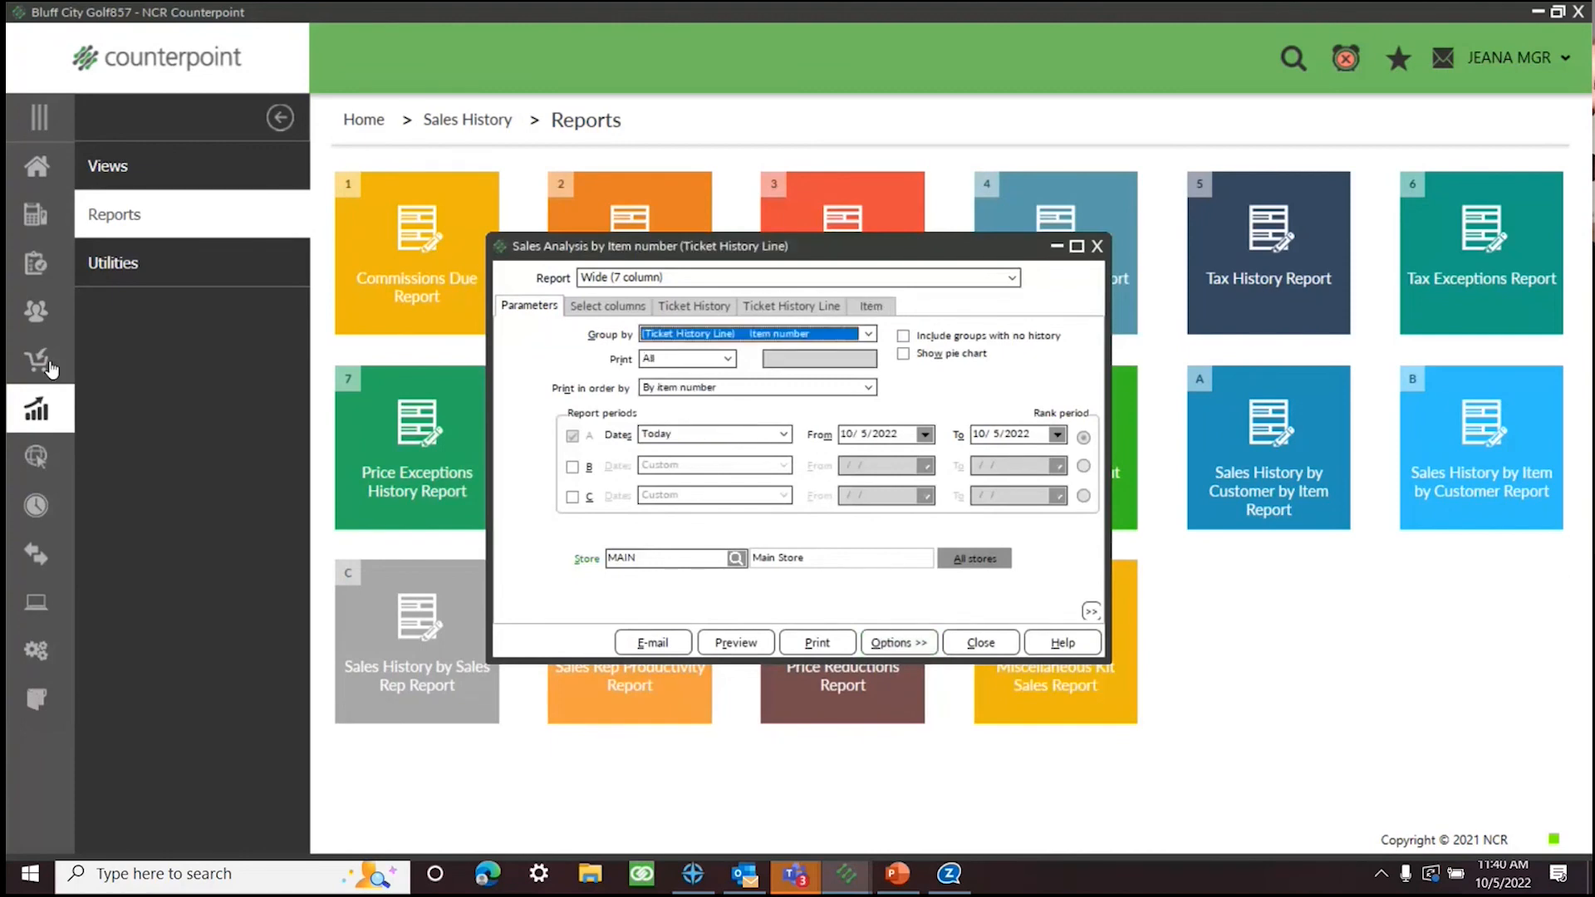
Preview the sales analysis, examine the spa component lines and the Spa Special for the Holidays kit line, and close the preview
{"action": "left_click", "coordinate": [725, 644]}
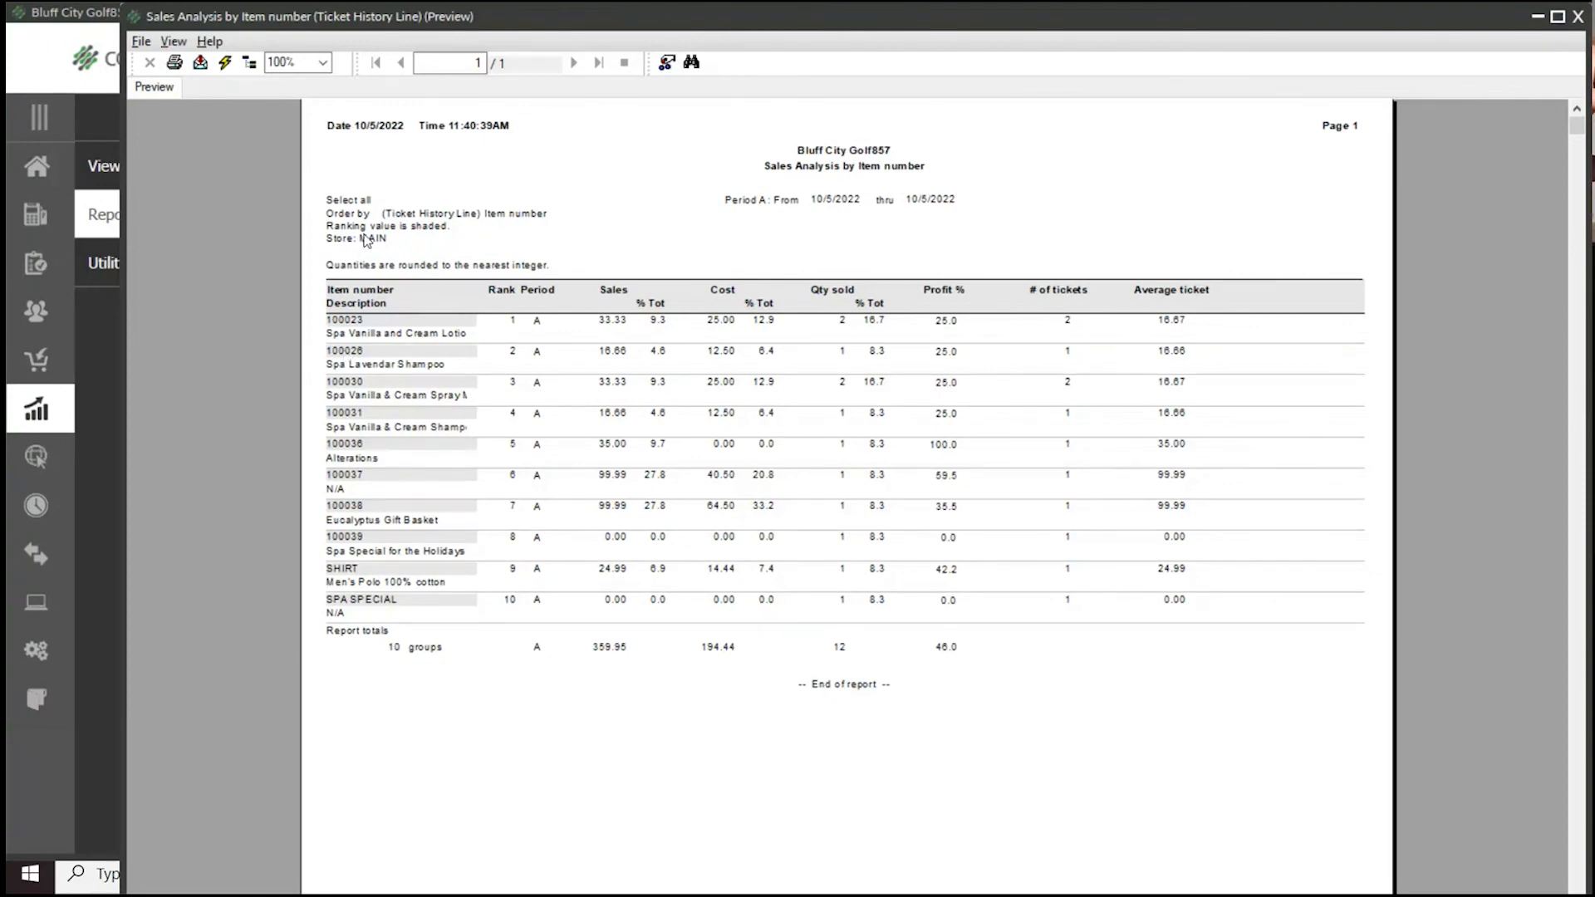
{"action": "left_click", "coordinate": [397, 333]}
{"action": "left_click", "coordinate": [381, 368]}
{"action": "left_click", "coordinate": [375, 397]}
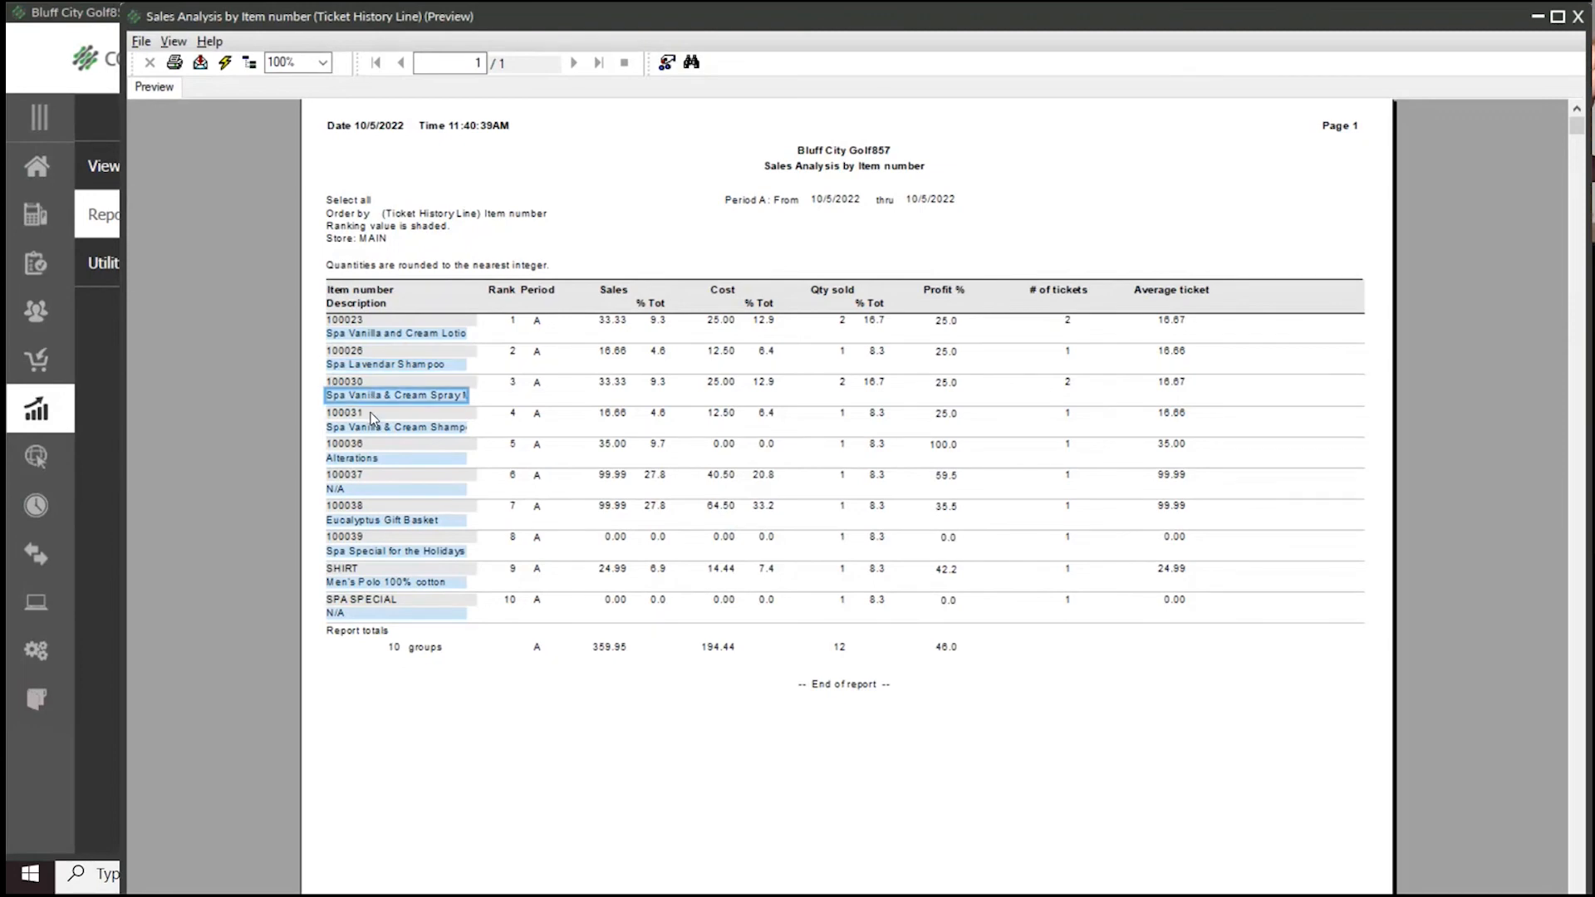
{"action": "left_click", "coordinate": [366, 337]}
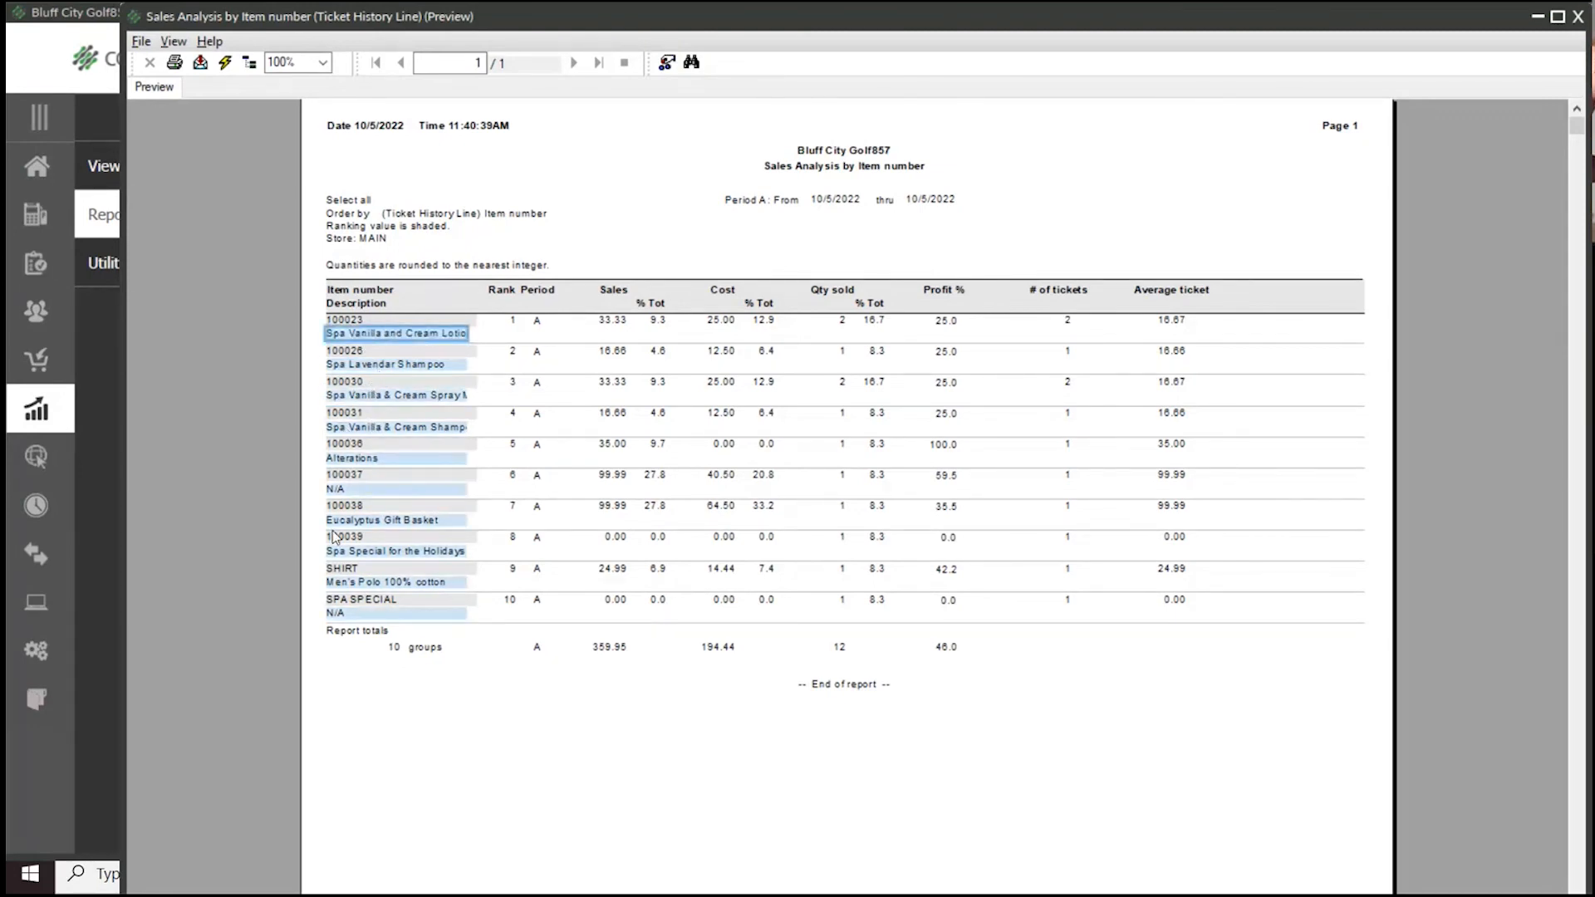
{"action": "left_click", "coordinate": [375, 553]}
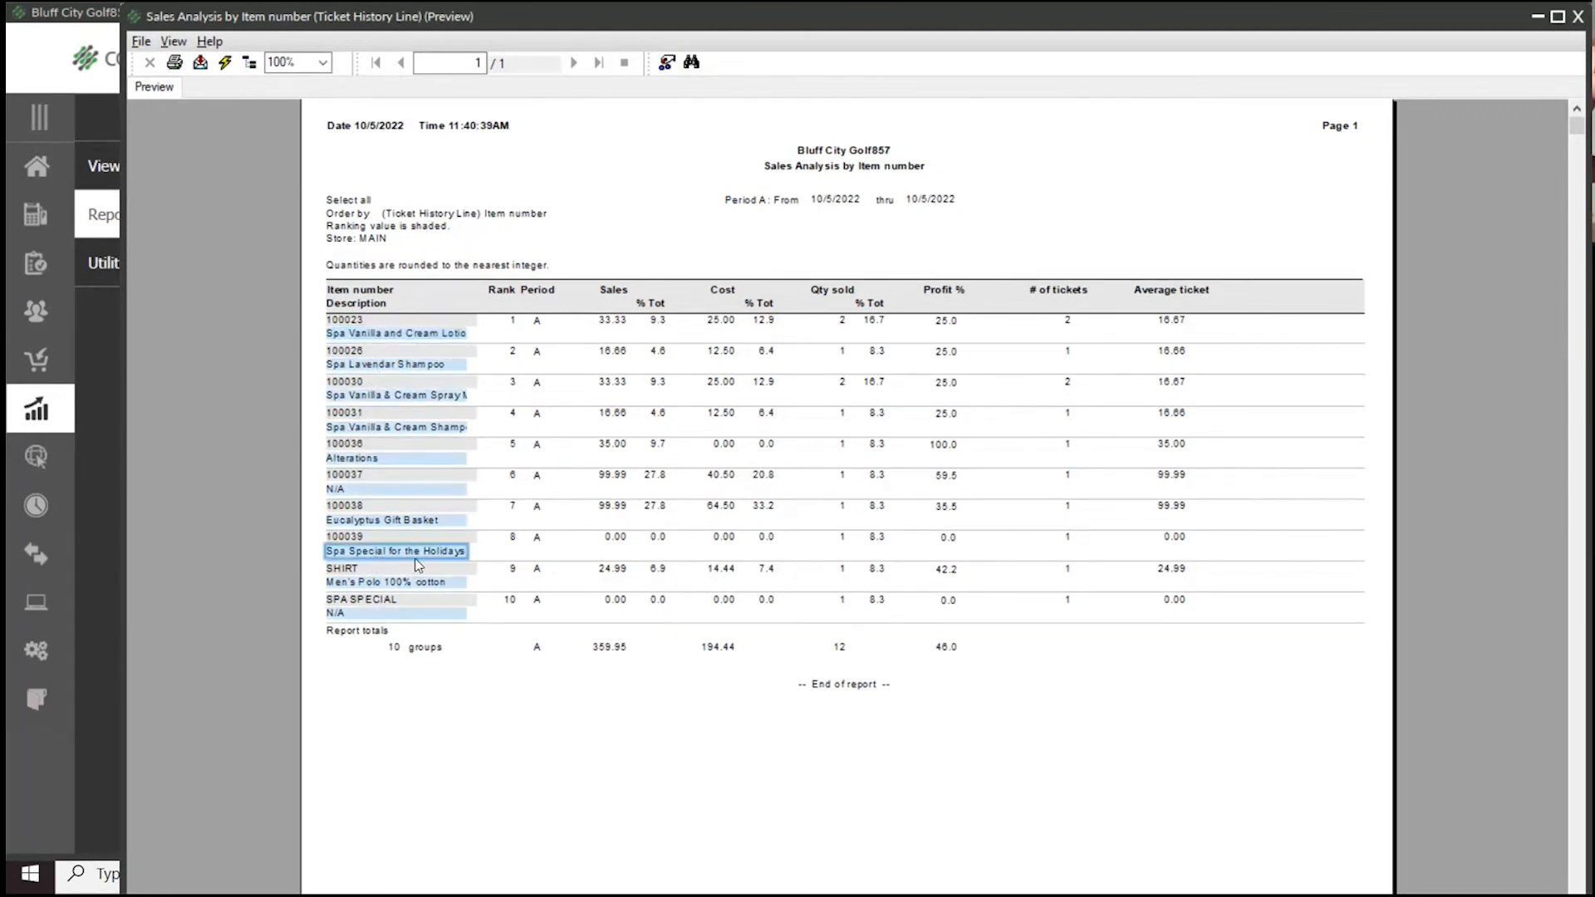
{"action": "left_click", "coordinate": [849, 543]}
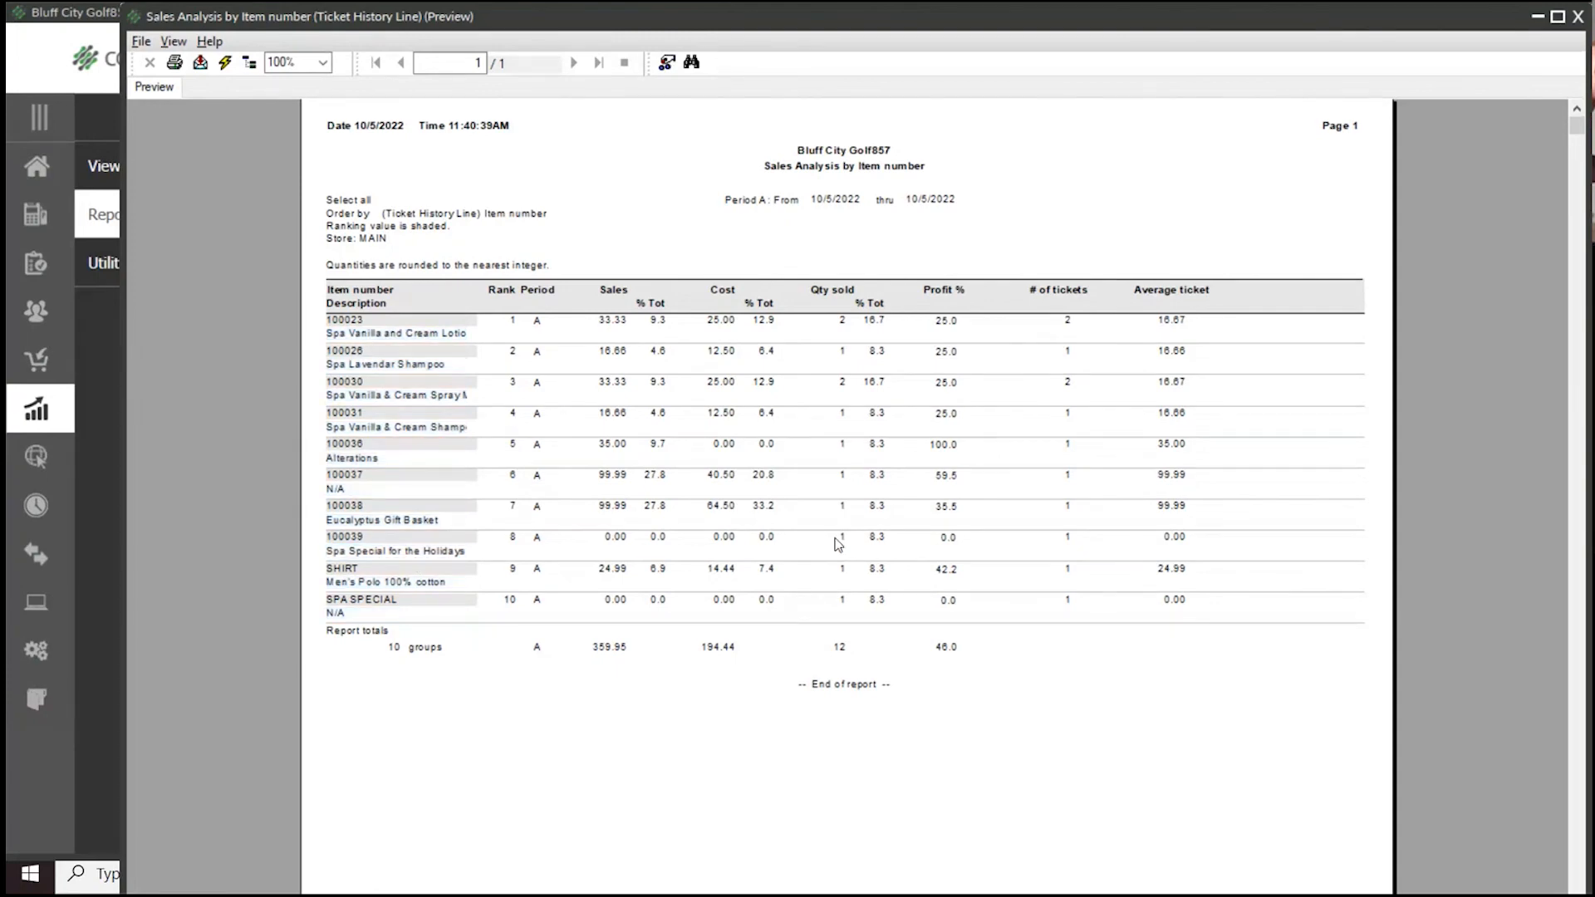
{"action": "left_click", "coordinate": [377, 552]}
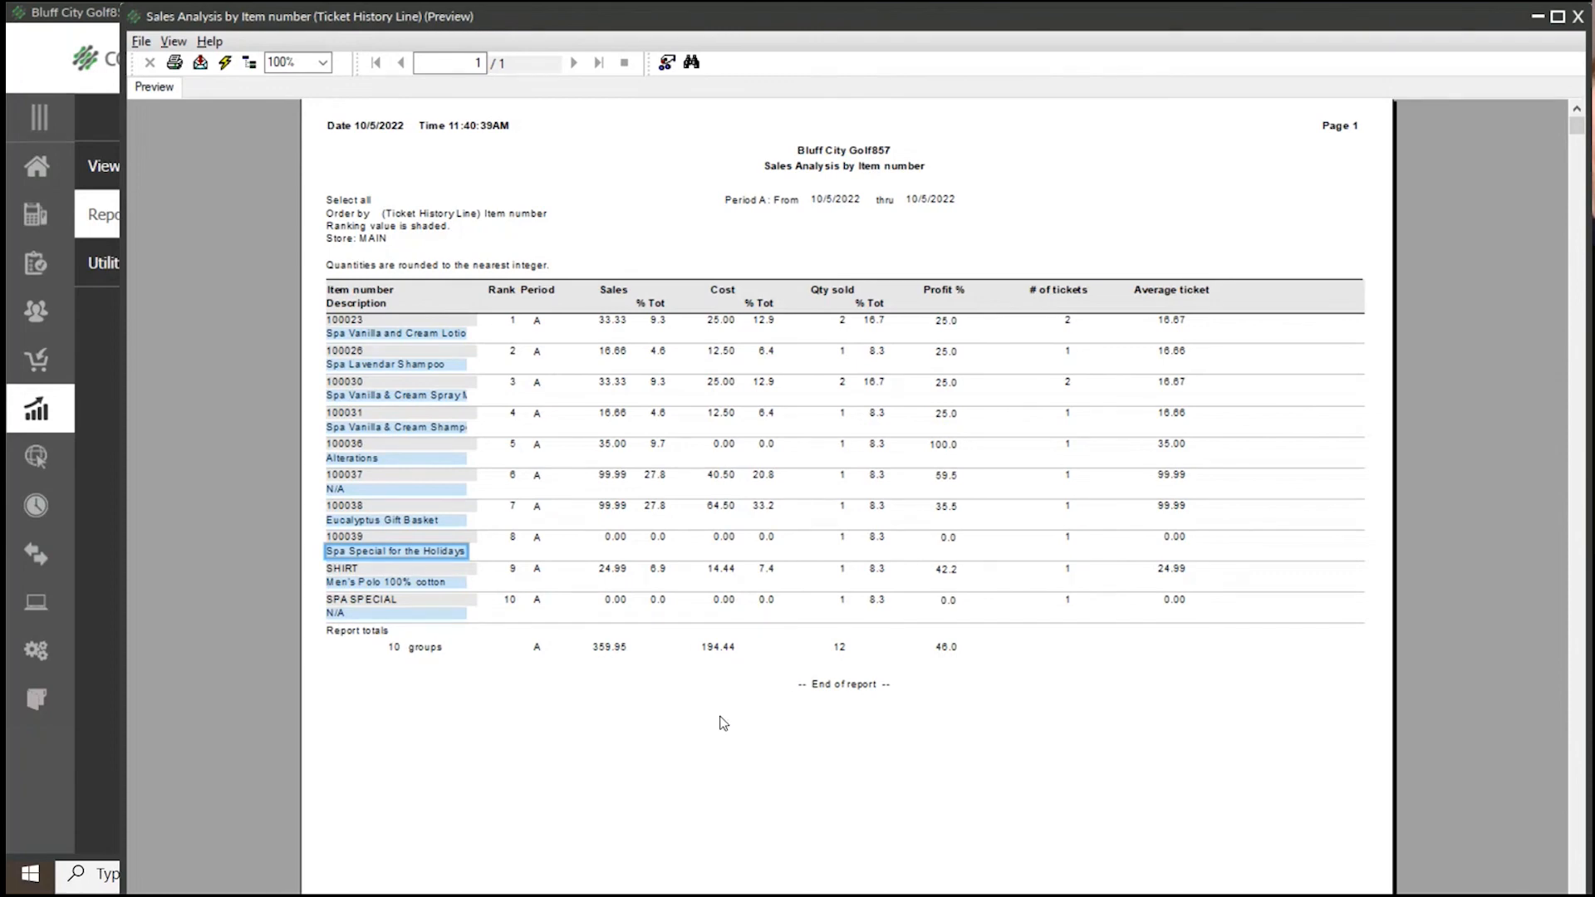
{"action": "left_click", "coordinate": [1578, 18]}
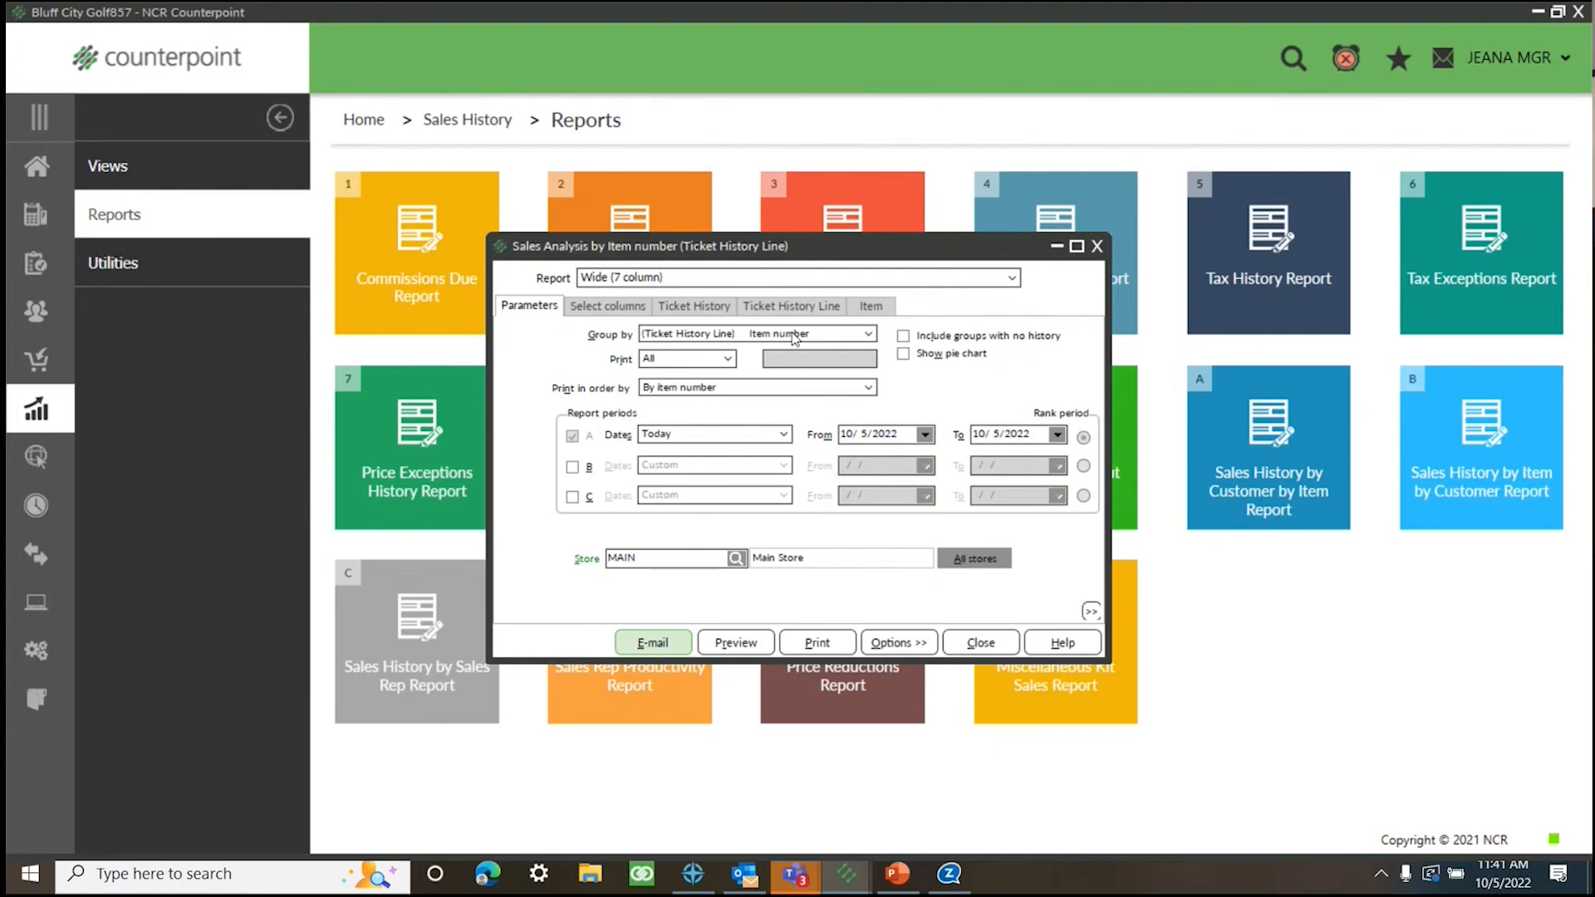
Display the report's Ticket History Line filter and switch it to the customized condition view
{"action": "left_click", "coordinate": [689, 306]}
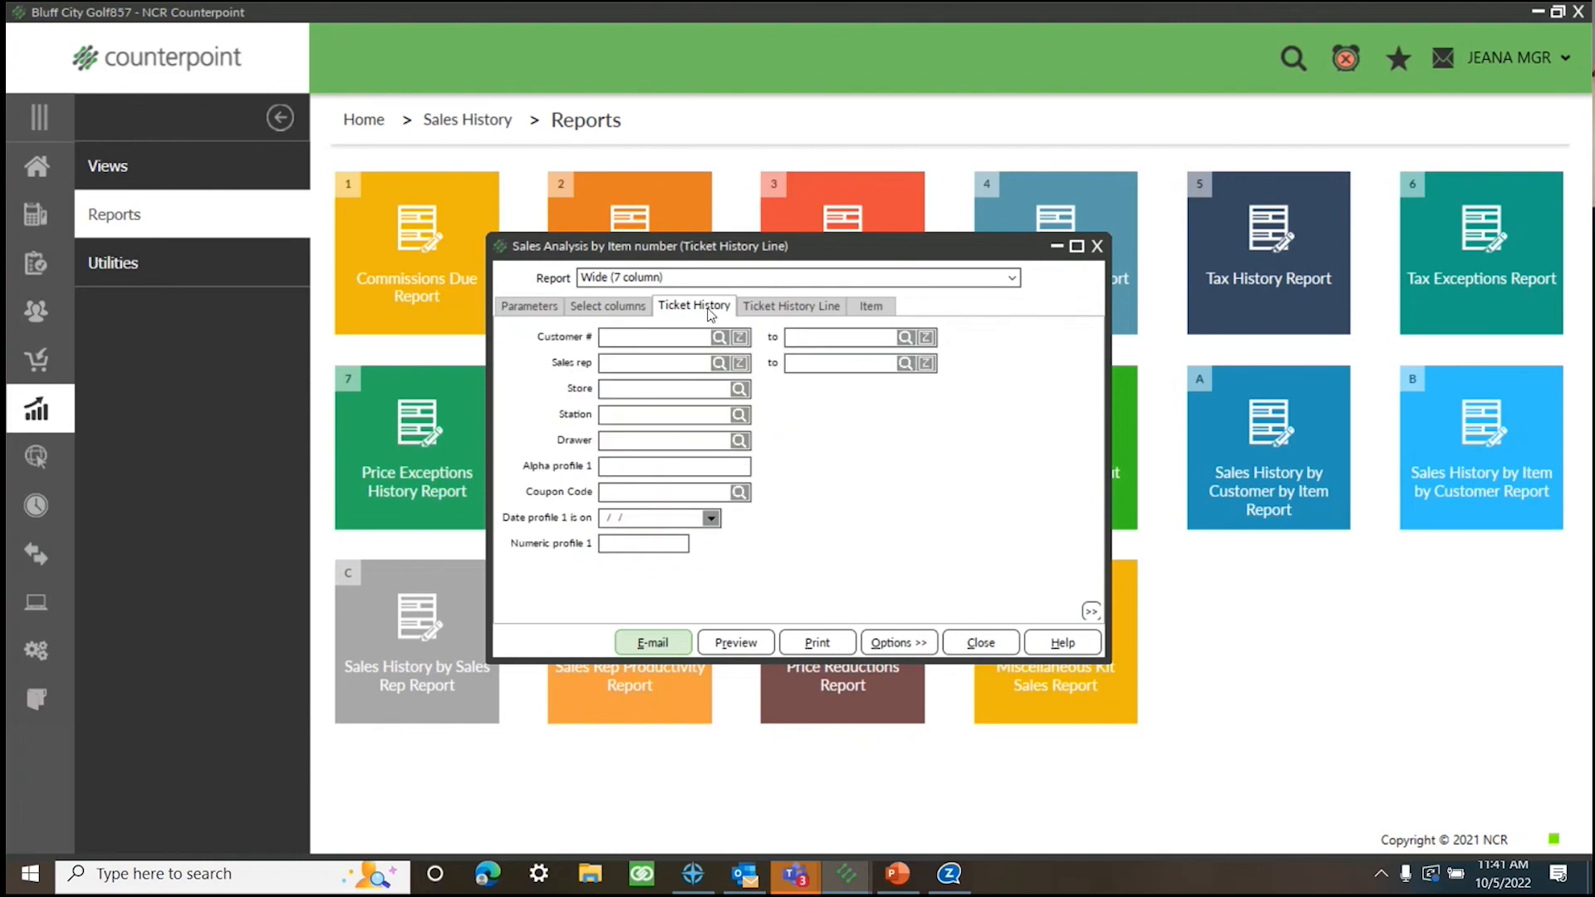
{"action": "left_click", "coordinate": [766, 309]}
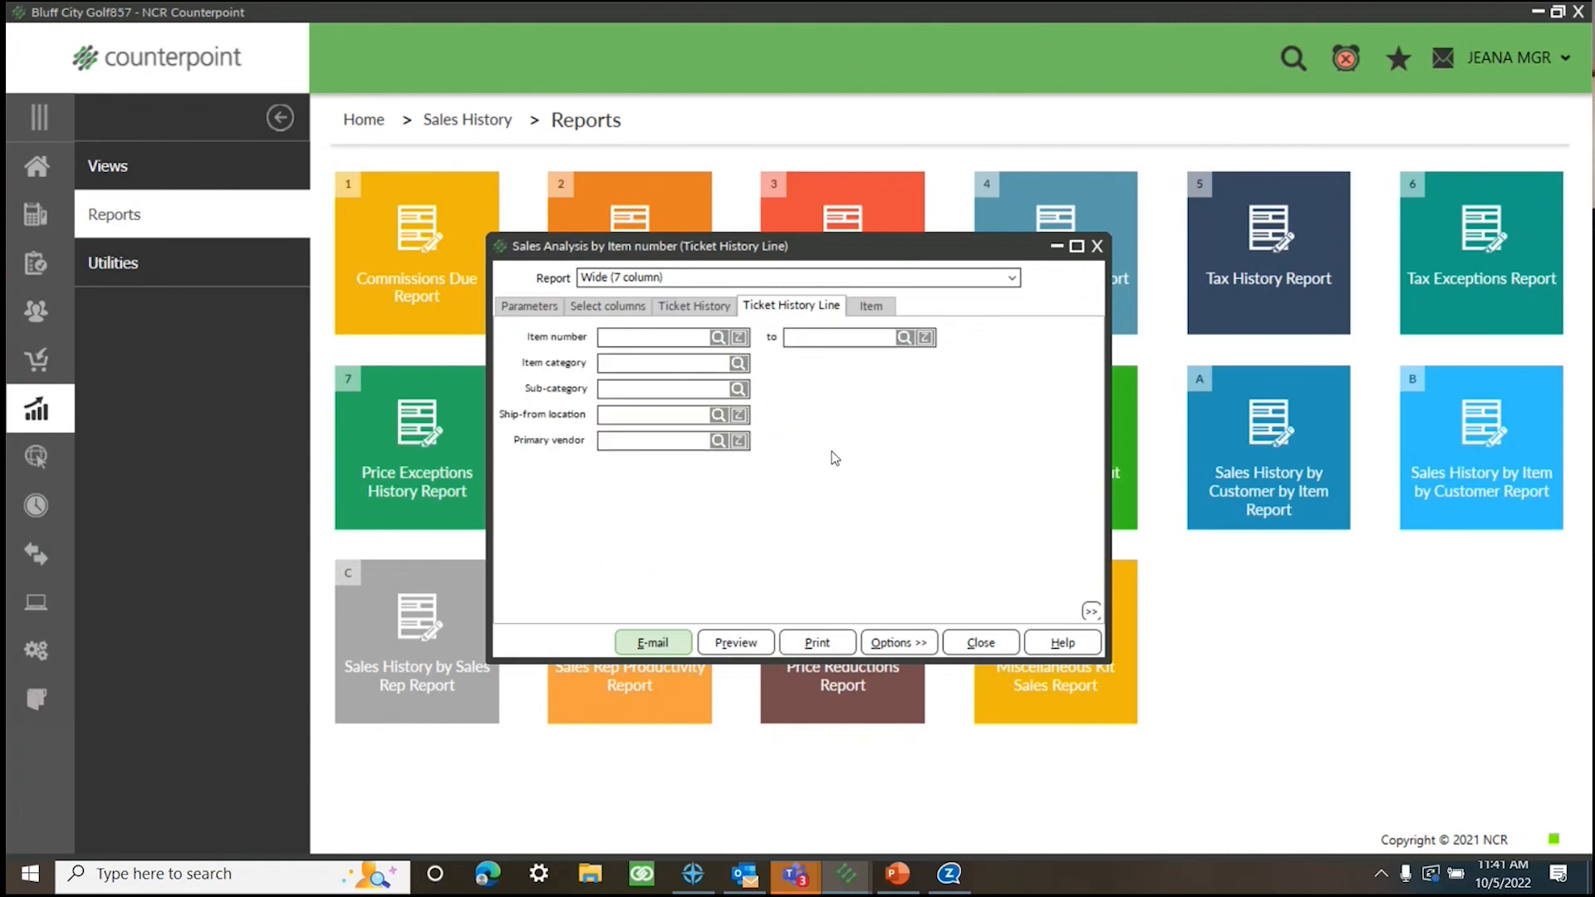
{"action": "right_click", "coordinate": [832, 419]}
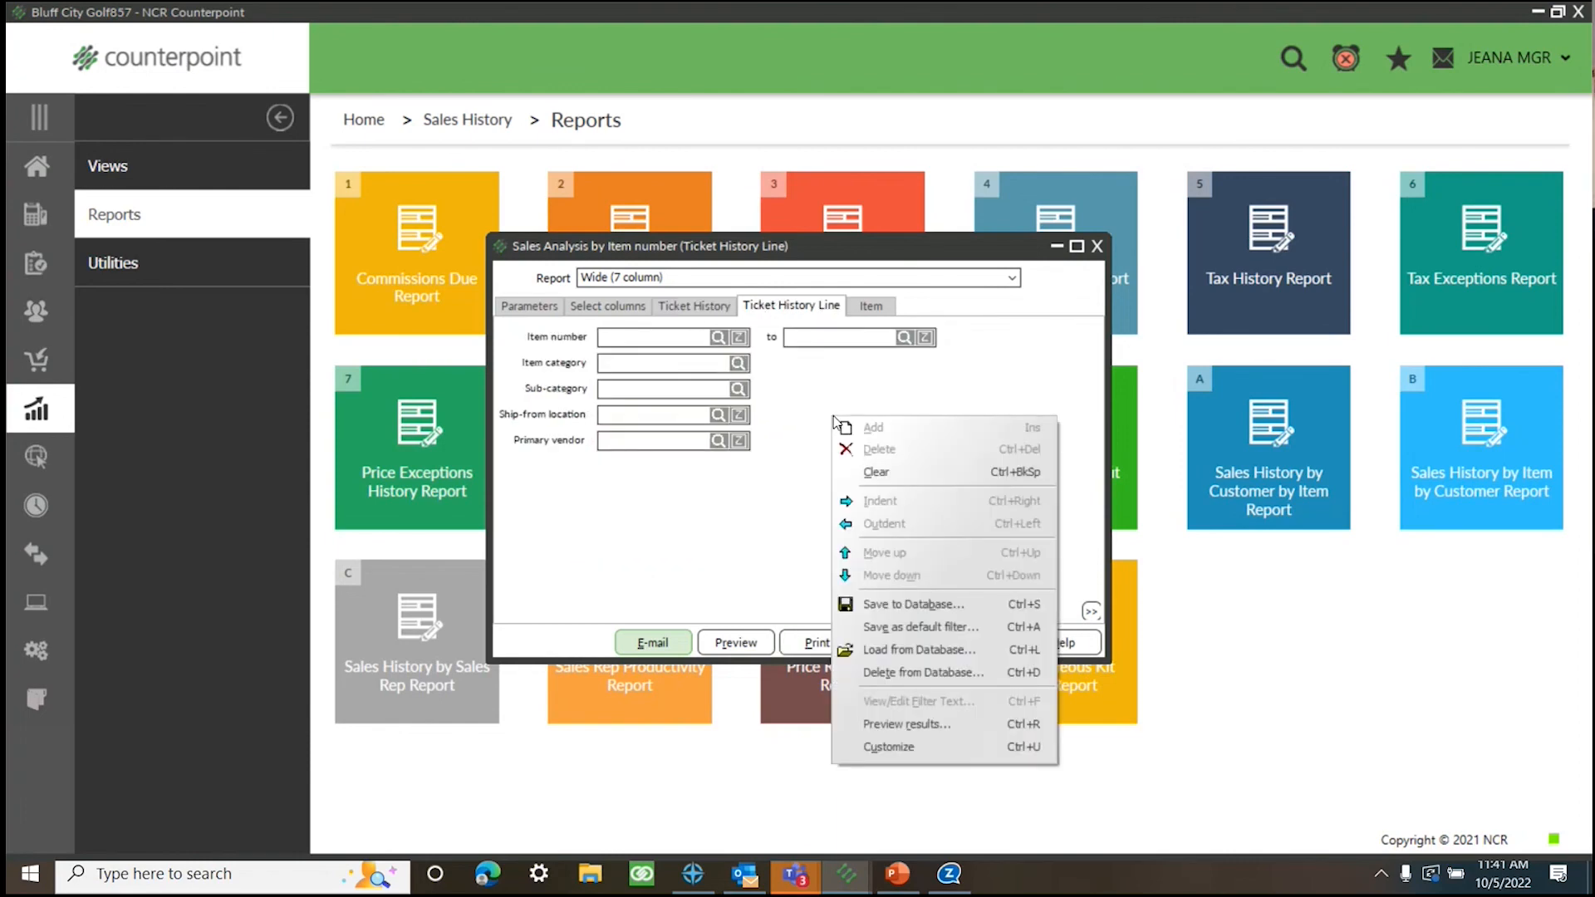
{"action": "left_click", "coordinate": [646, 422]}
{"action": "right_click", "coordinate": [643, 417]}
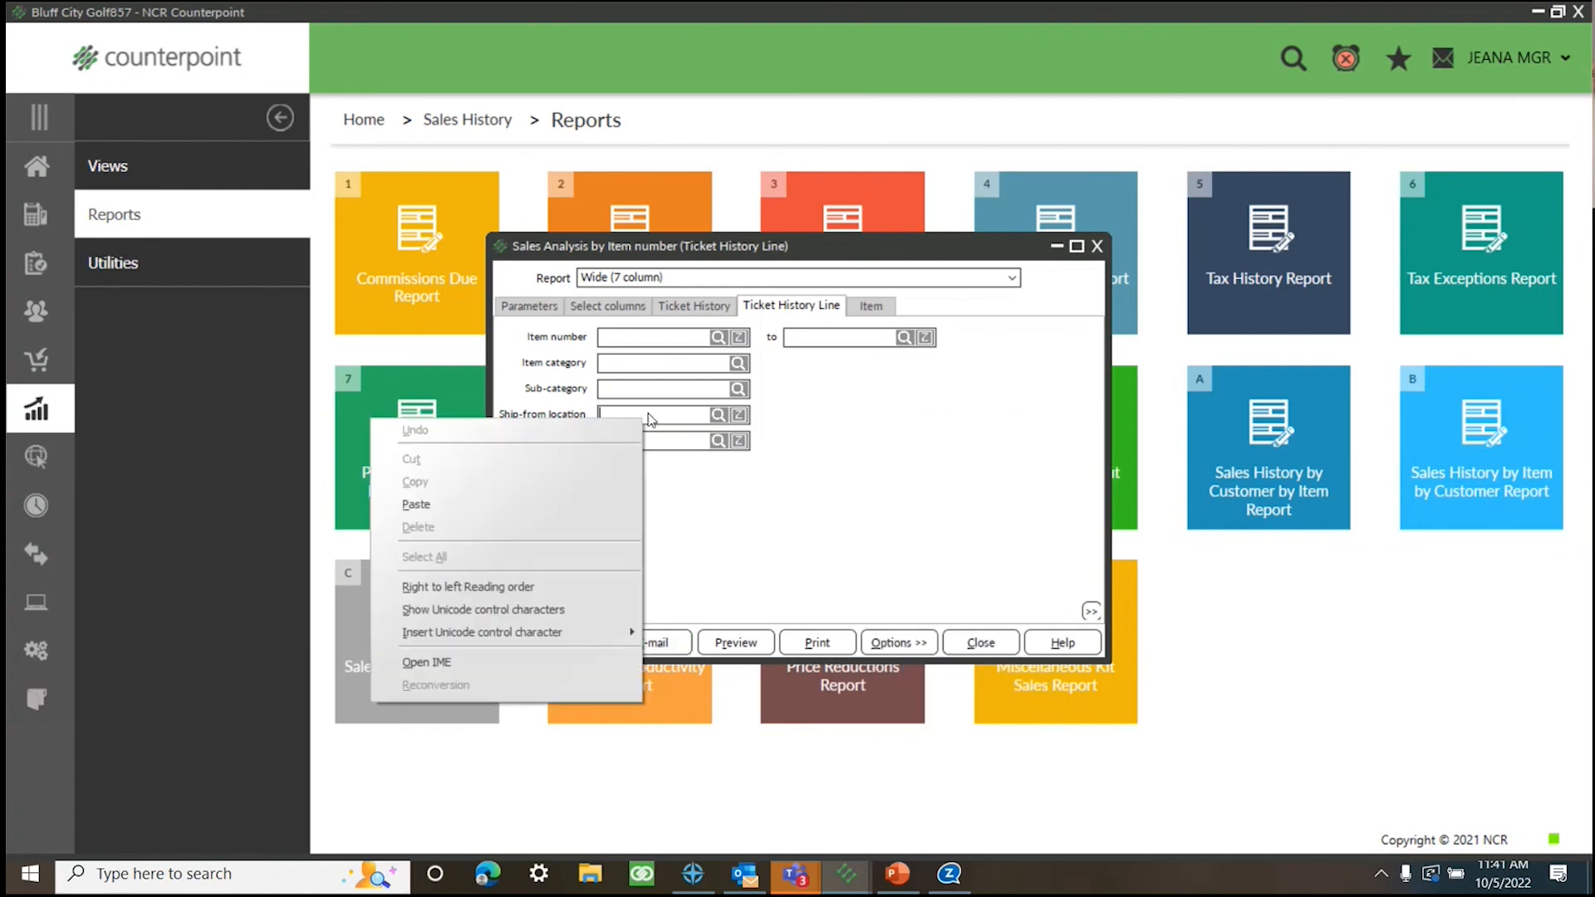
{"action": "right_click", "coordinate": [913, 430]}
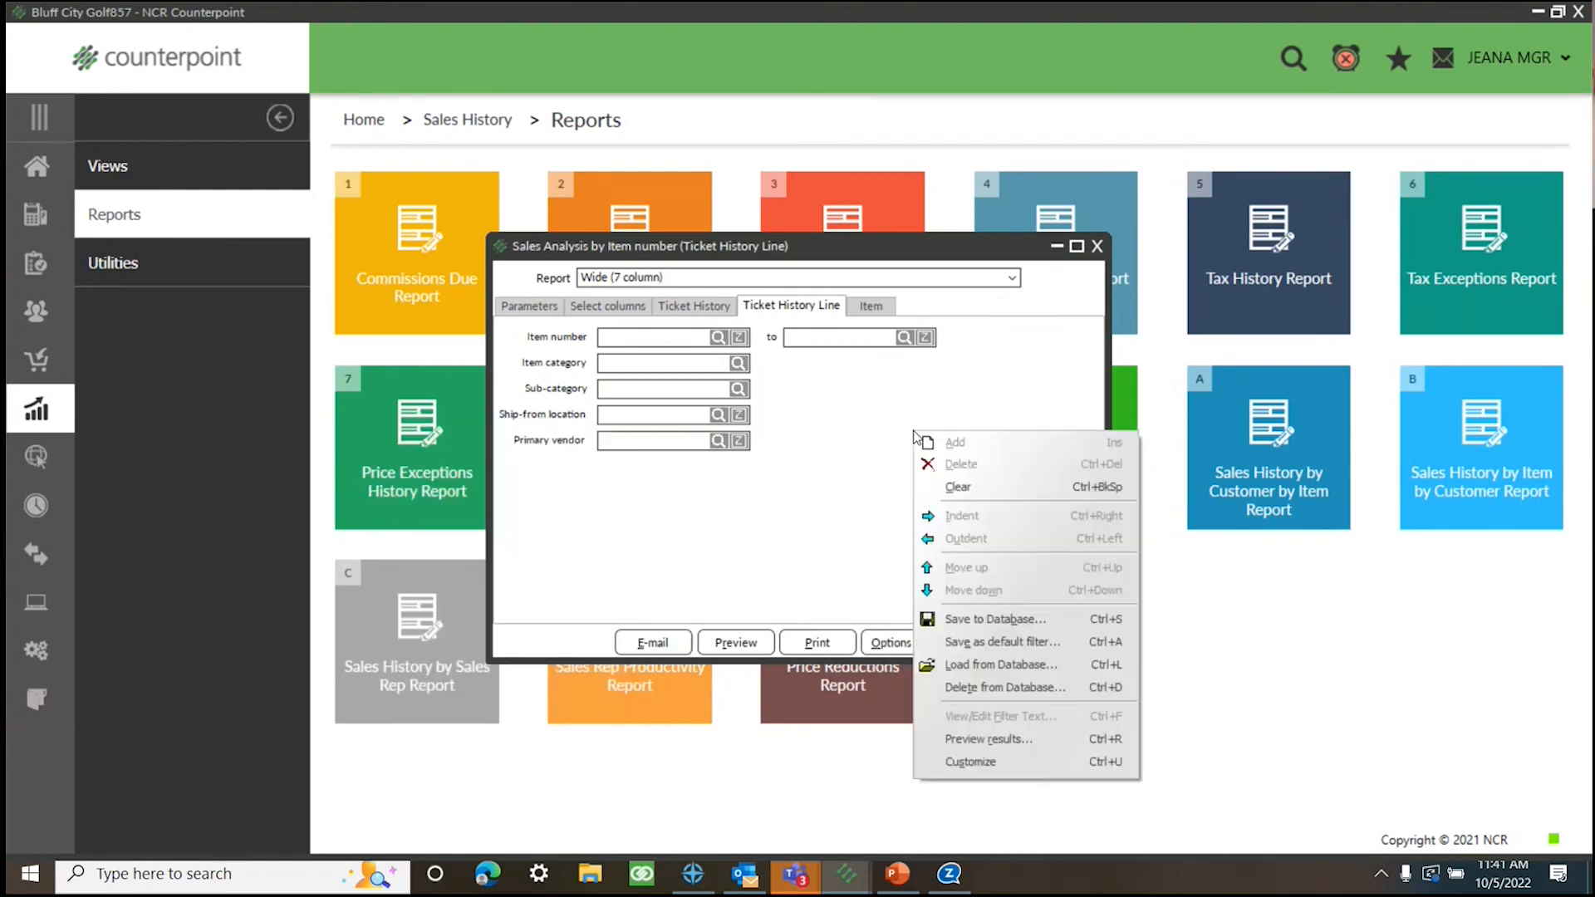
{"action": "left_click", "coordinate": [996, 762]}
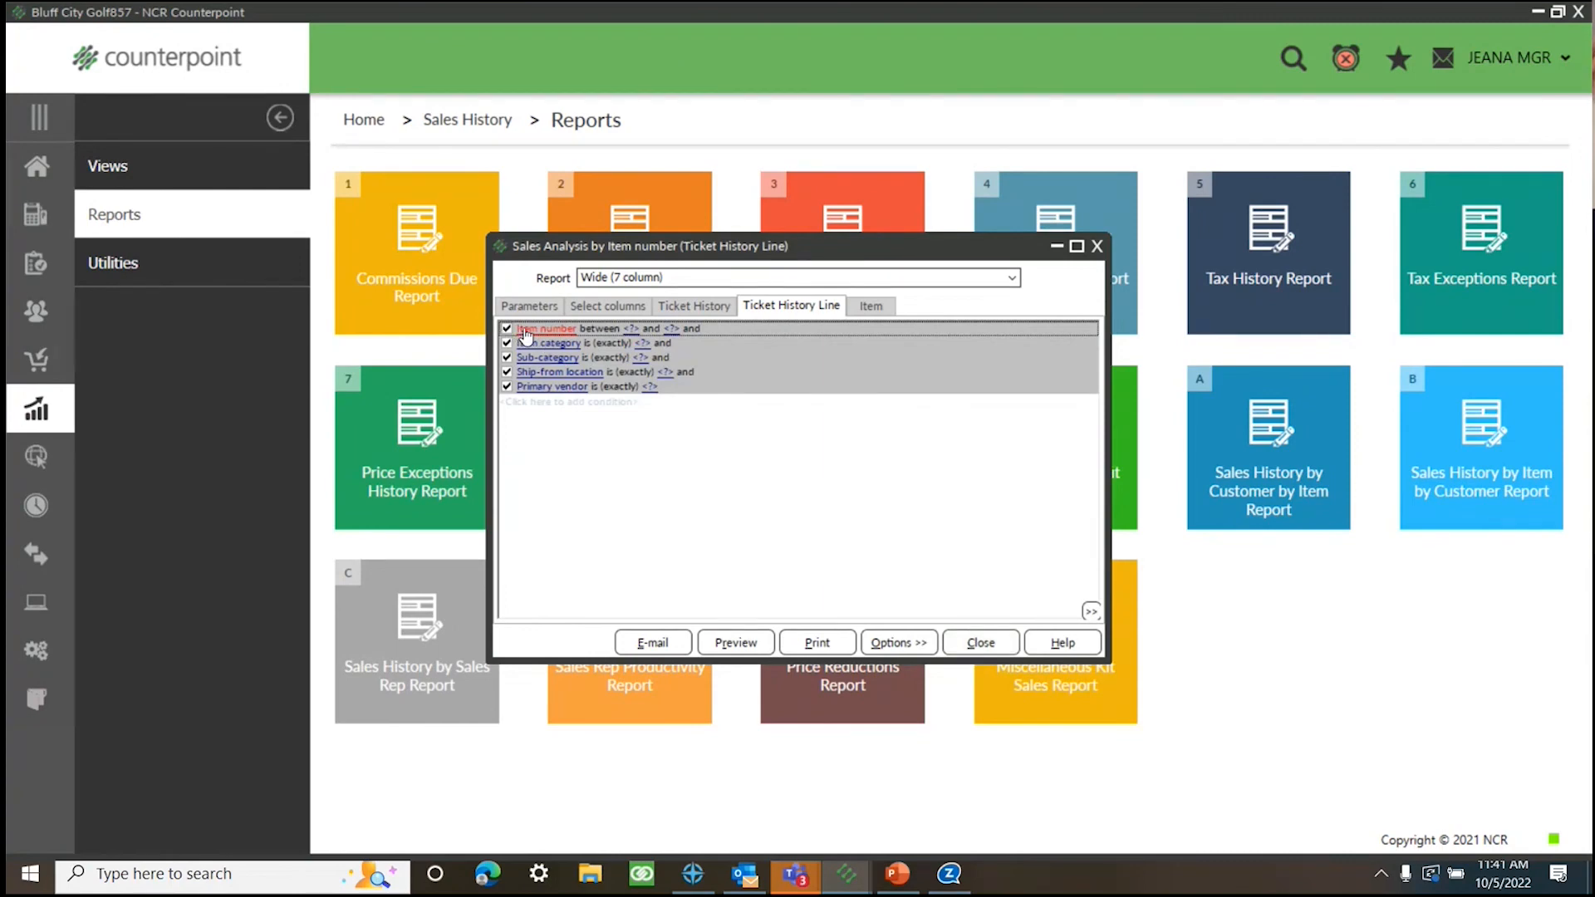
Change the item number condition to "is not (exactly)" and return the Ticket History Line filter to the simplified view
{"action": "left_click", "coordinate": [607, 329]}
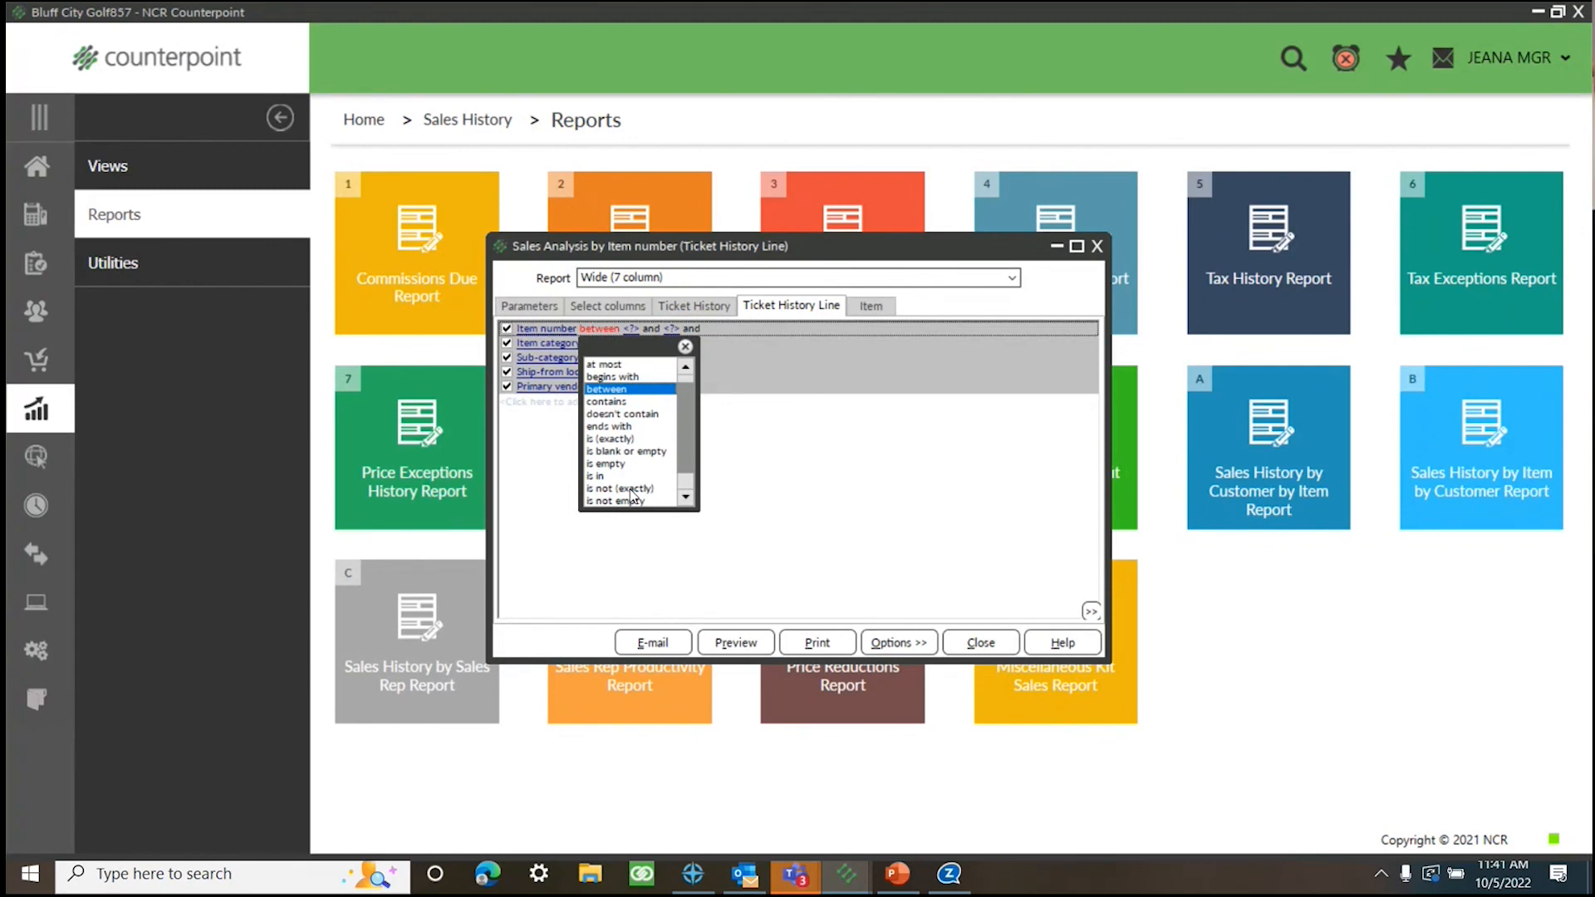
{"action": "left_click", "coordinate": [955, 542]}
{"action": "left_click", "coordinate": [597, 332]}
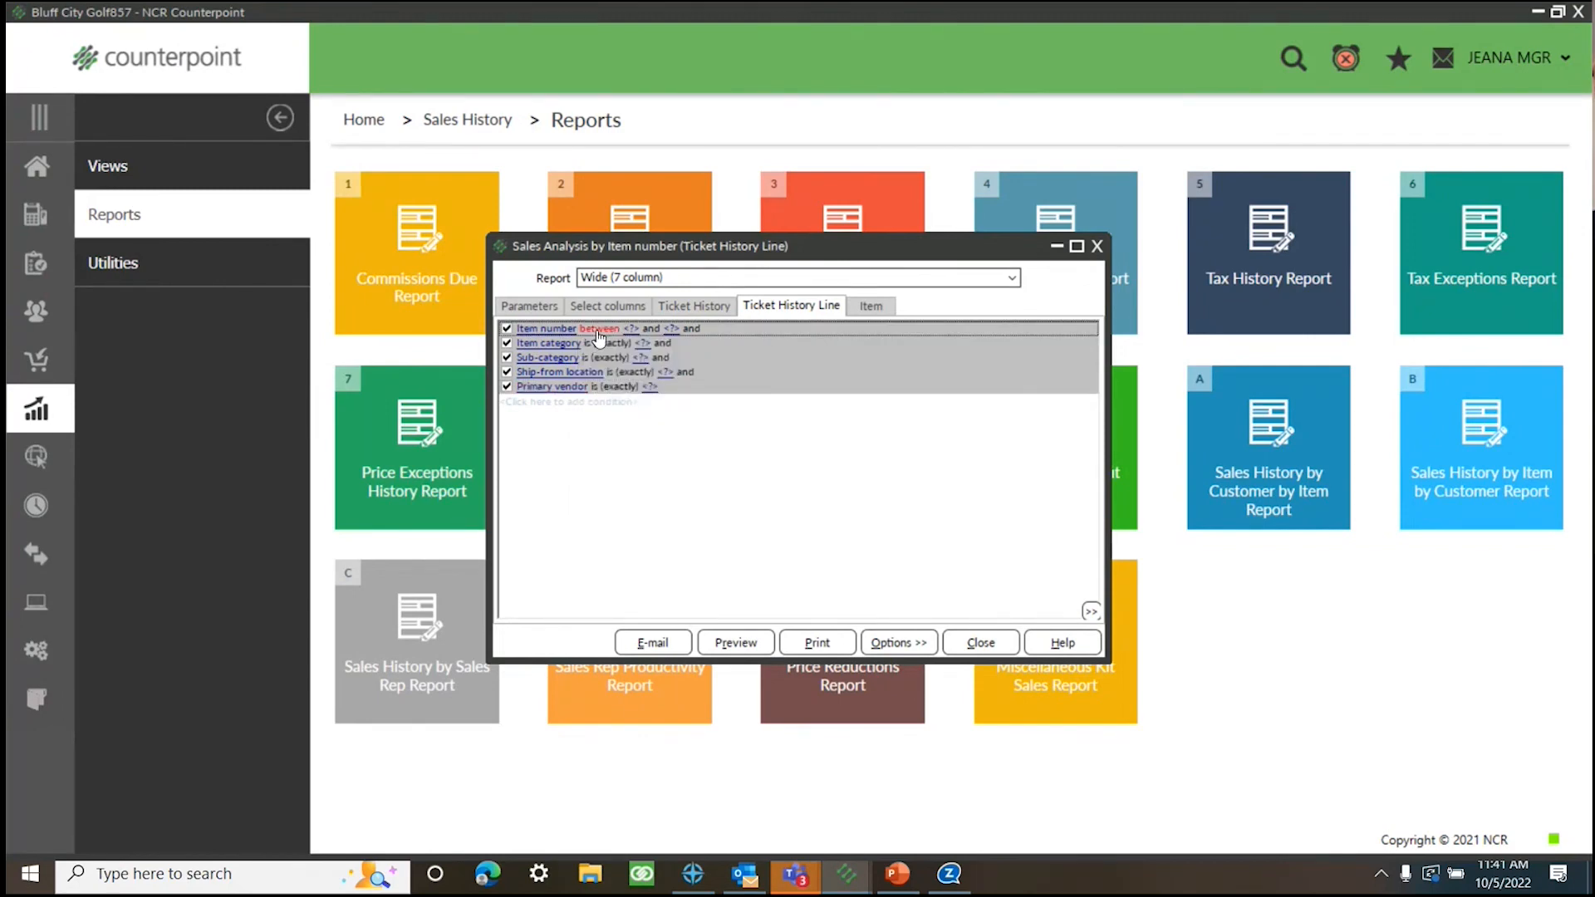
{"action": "left_click", "coordinate": [597, 332]}
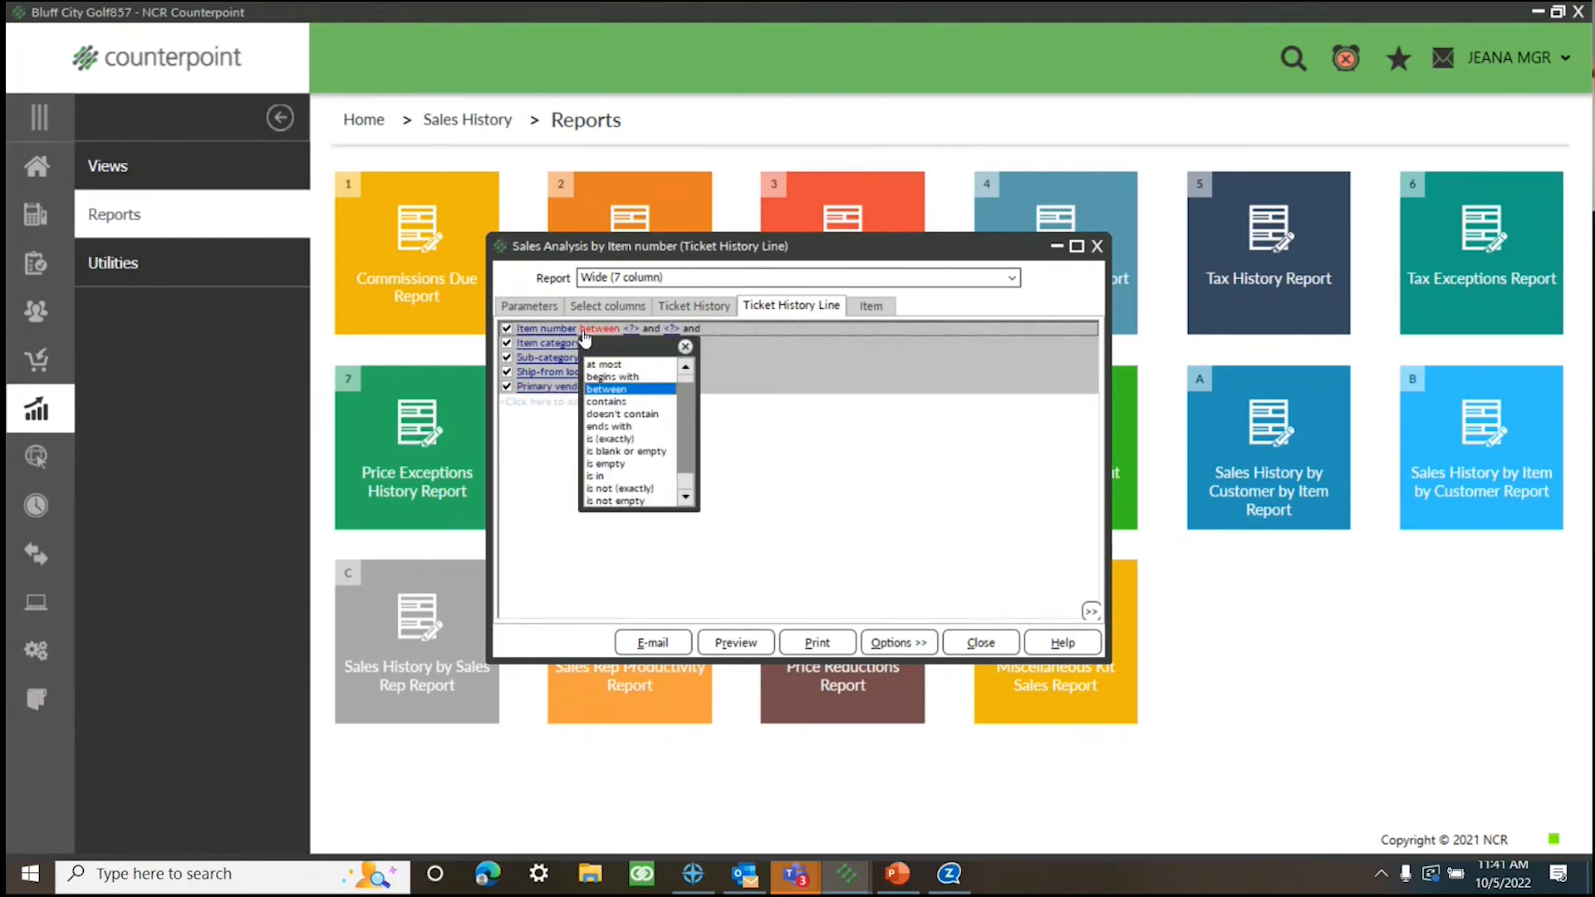
{"action": "left_click", "coordinate": [622, 489]}
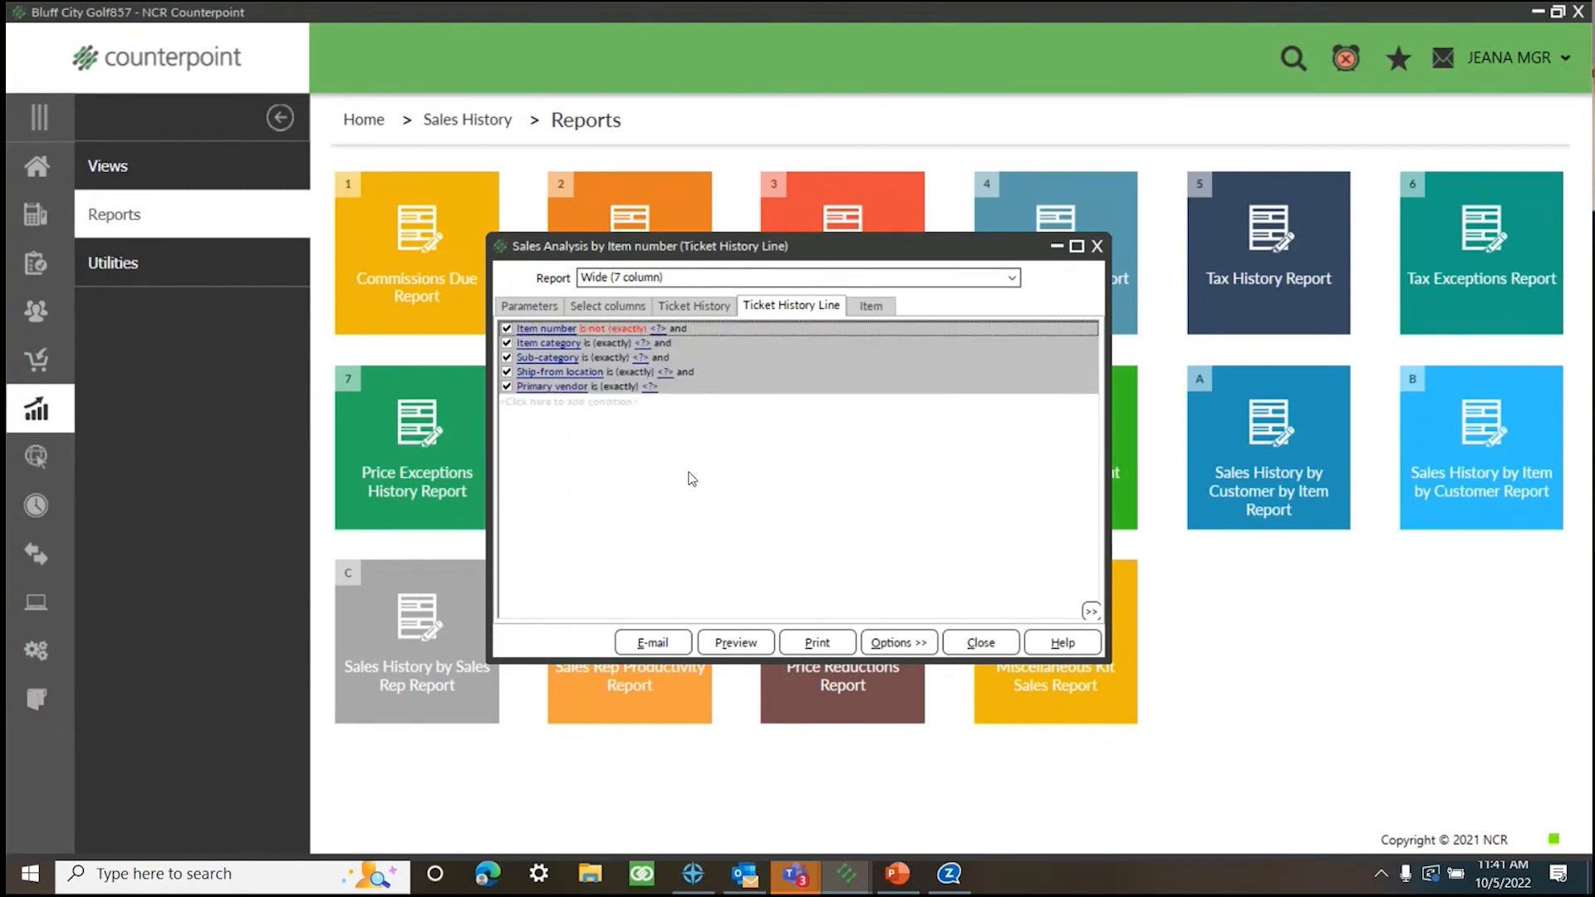
{"action": "right_click", "coordinate": [748, 461]}
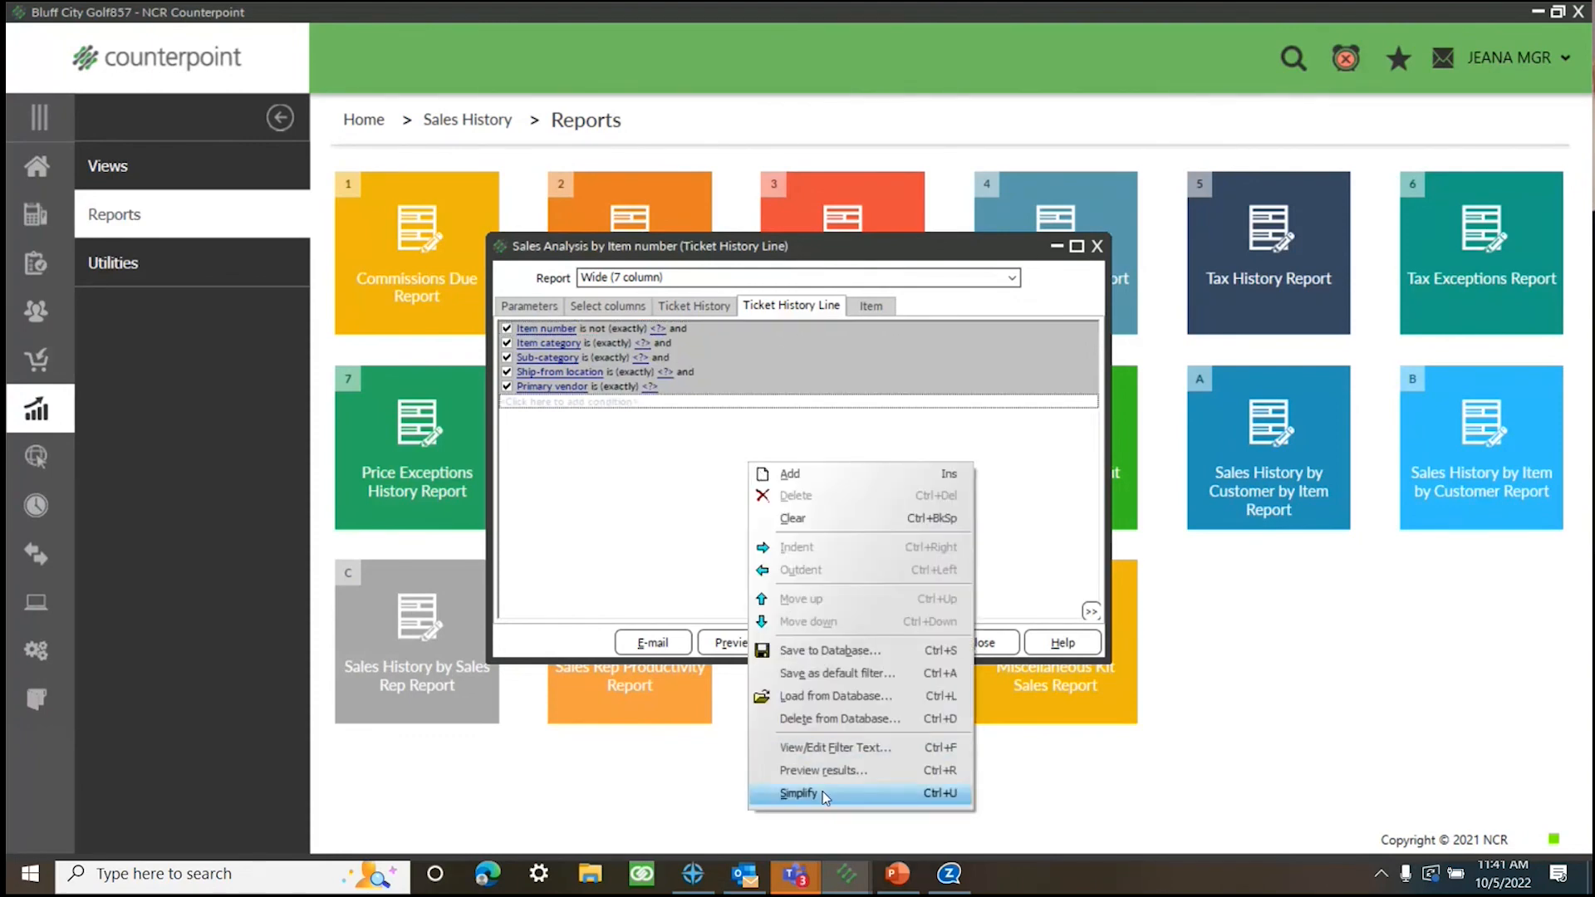
{"action": "left_click", "coordinate": [797, 793]}
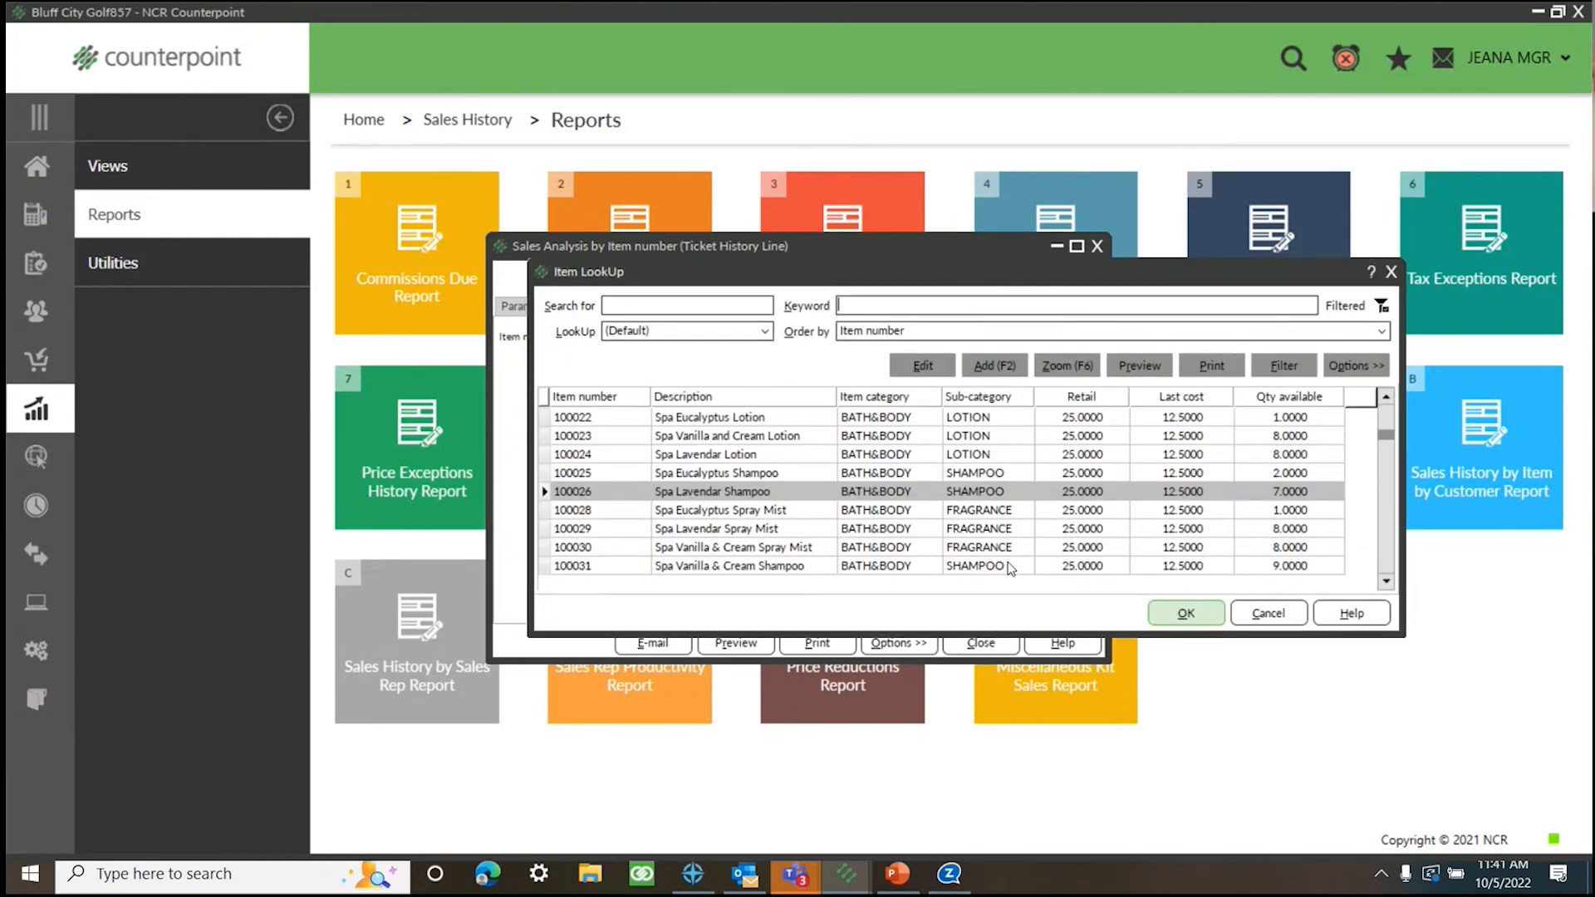
Look up "spa spec" to exclude kit item 100039 from the filter, preview the sales analysis, and close the preview
{"action": "type", "text": "spa spec"}
{"action": "left_click", "coordinate": [1185, 612]}
{"action": "left_click", "coordinate": [742, 641]}
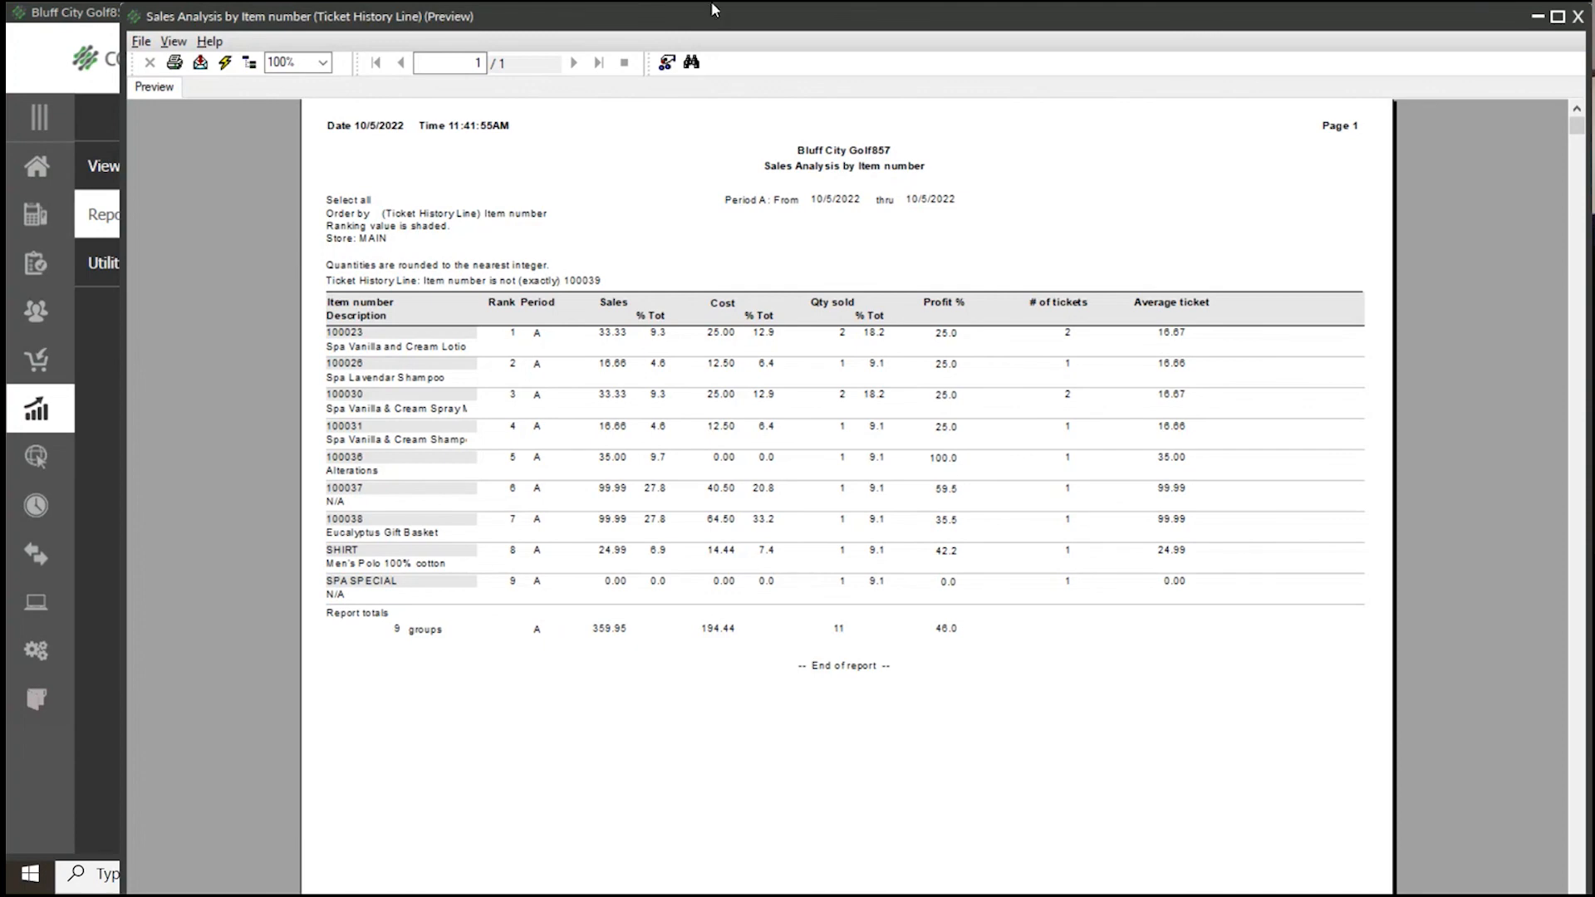
{"action": "left_click", "coordinate": [1580, 17]}
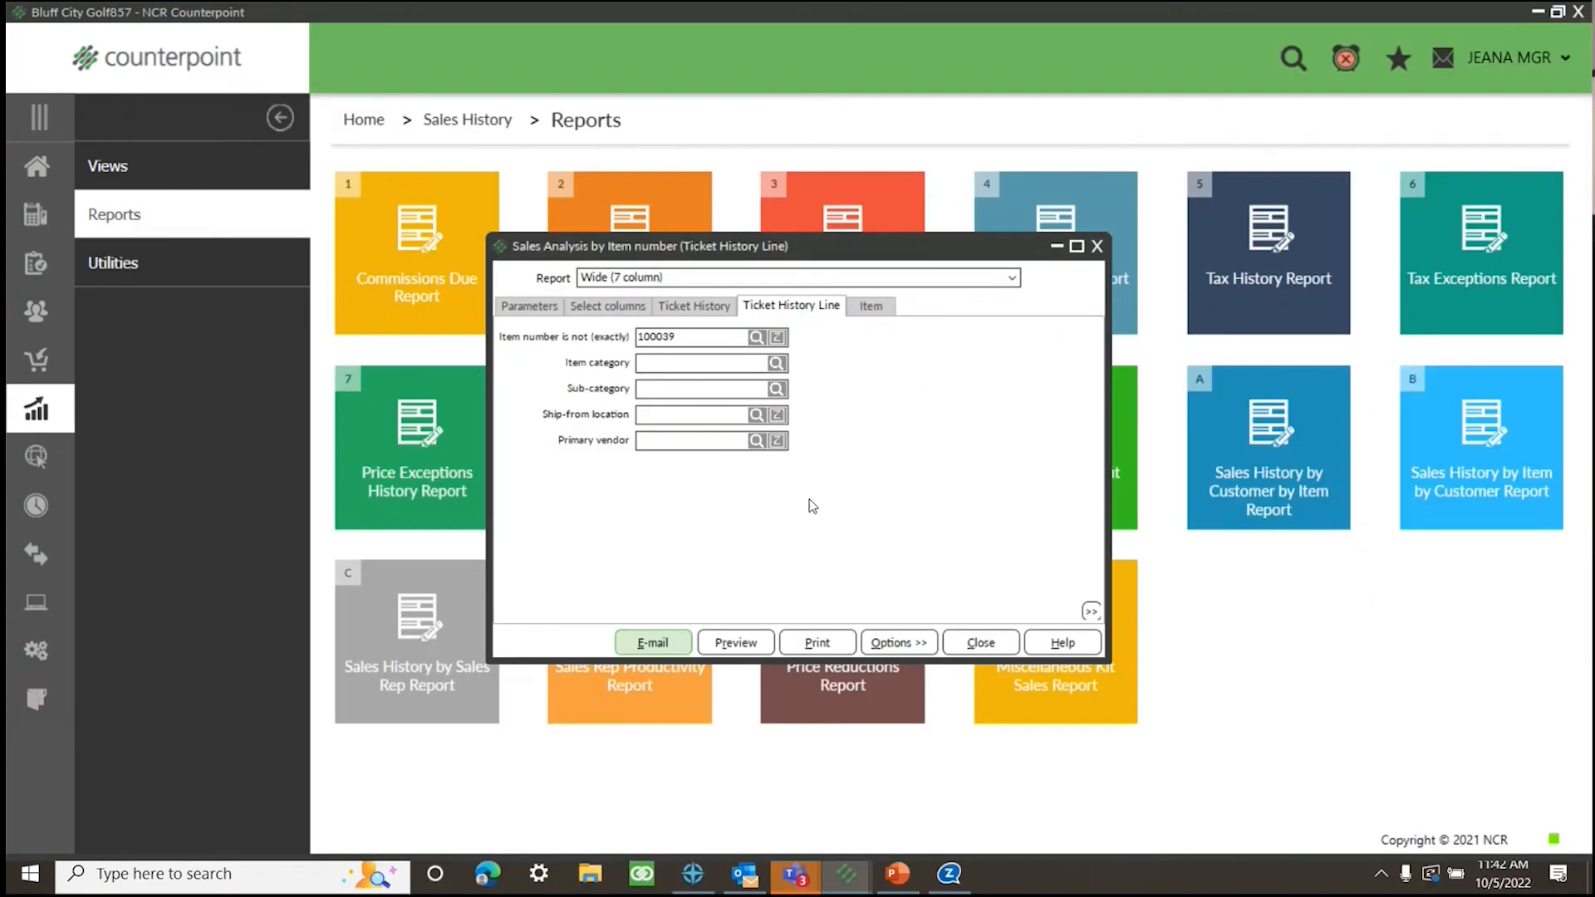
Customize the Ticket History Line filter so the item number "is (exactly)" 100039, and simplify the filter view again
{"action": "right_click", "coordinate": [895, 373]}
{"action": "left_click", "coordinate": [953, 705]}
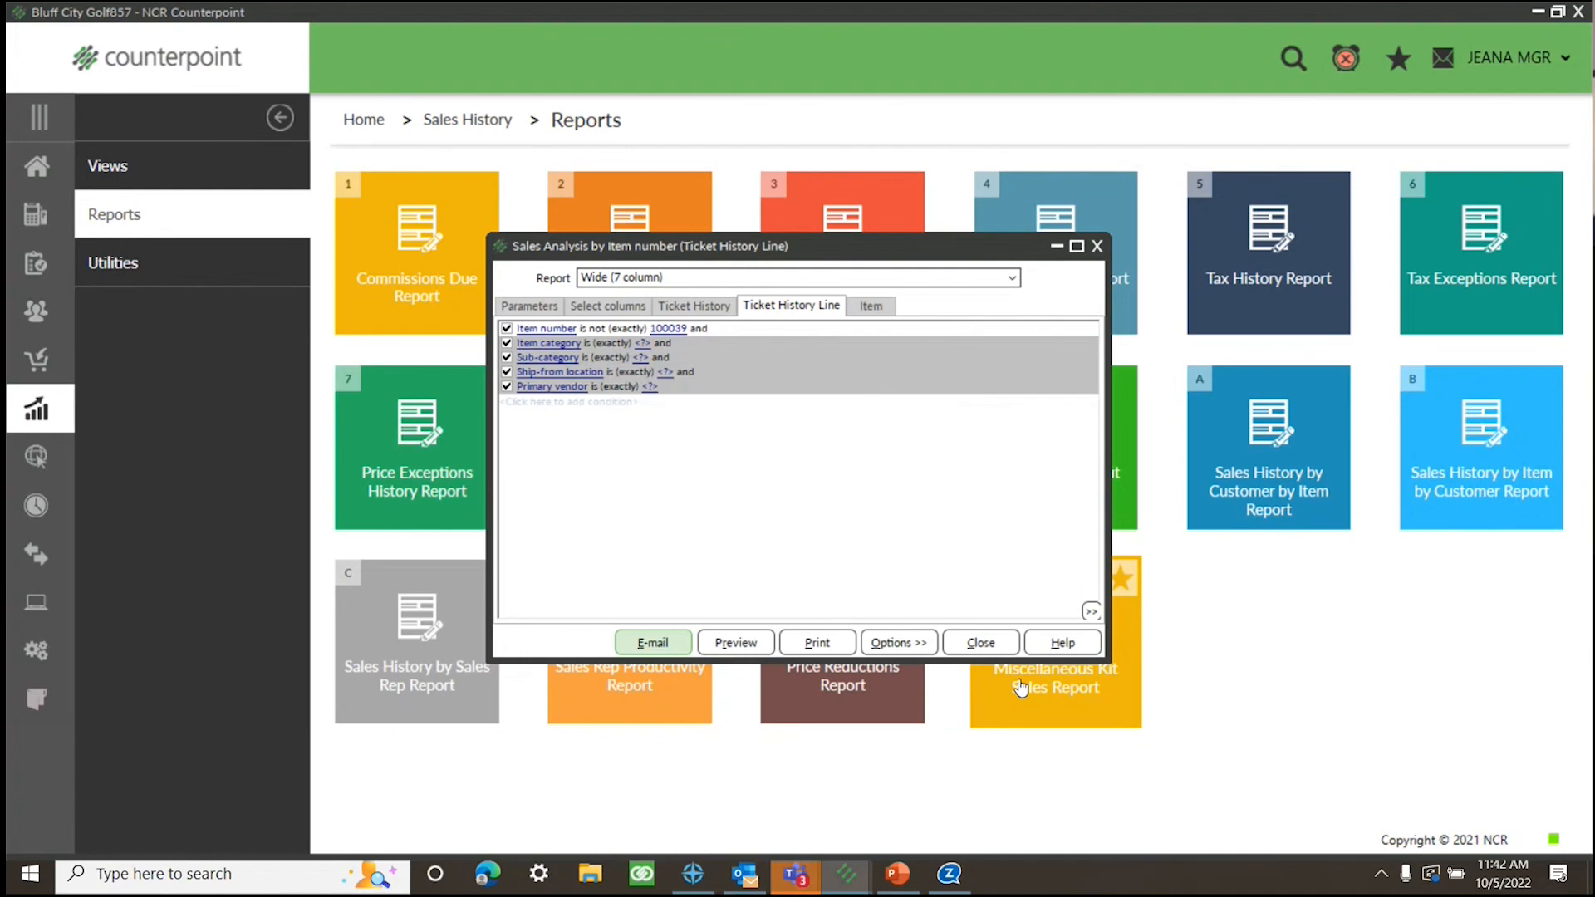
{"action": "left_click", "coordinate": [601, 331]}
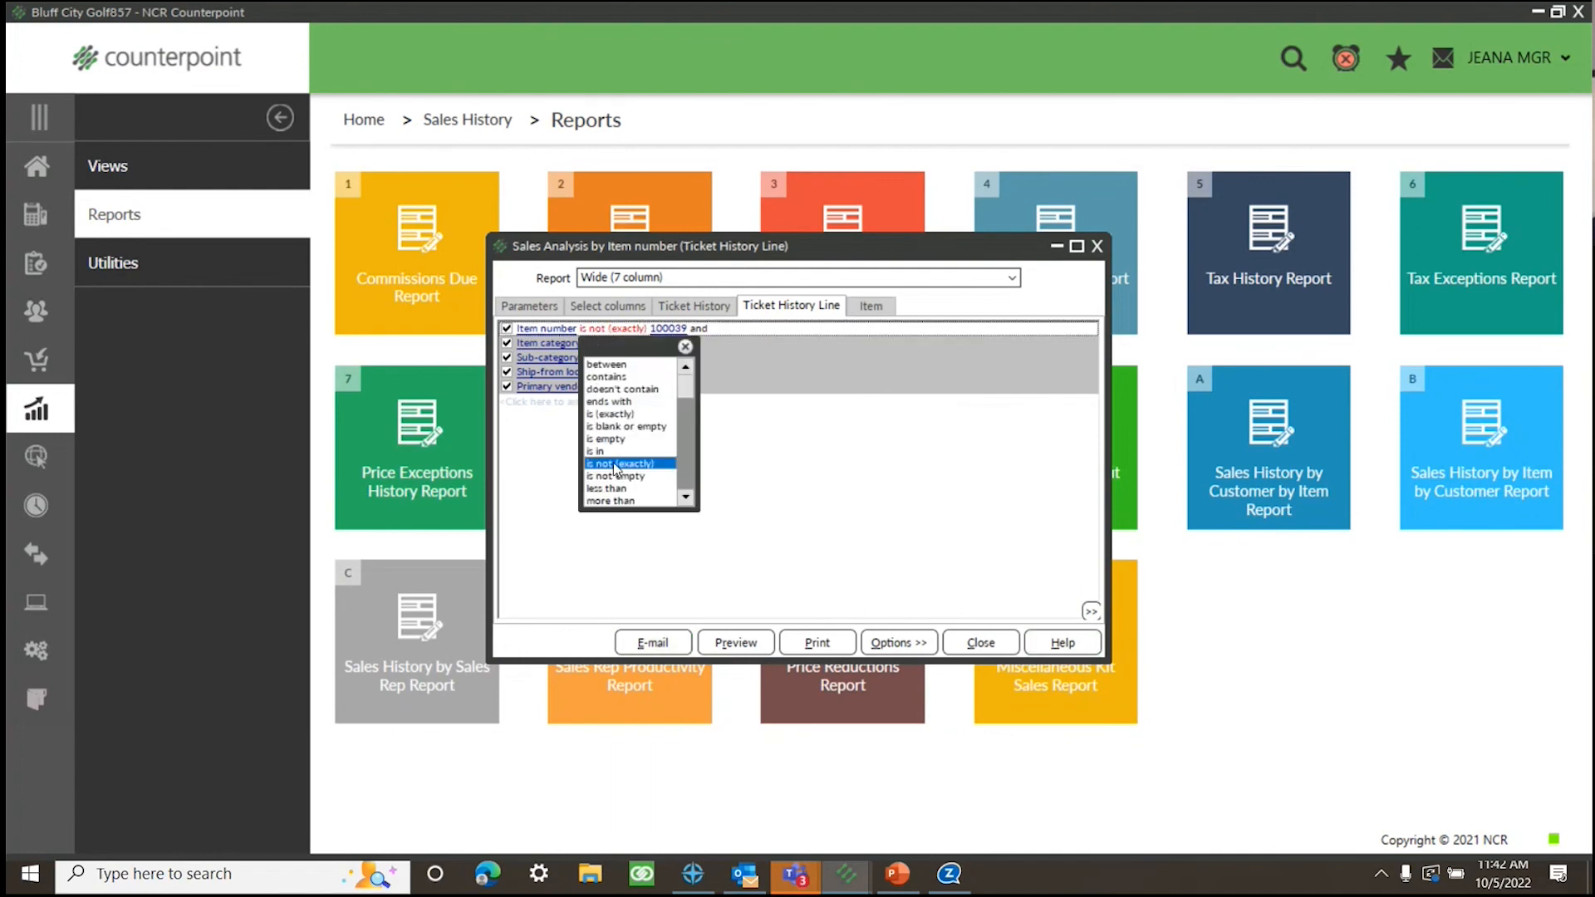
{"action": "scroll", "coordinate": [625, 422], "scroll_direction": "up", "scroll_amount": 1}
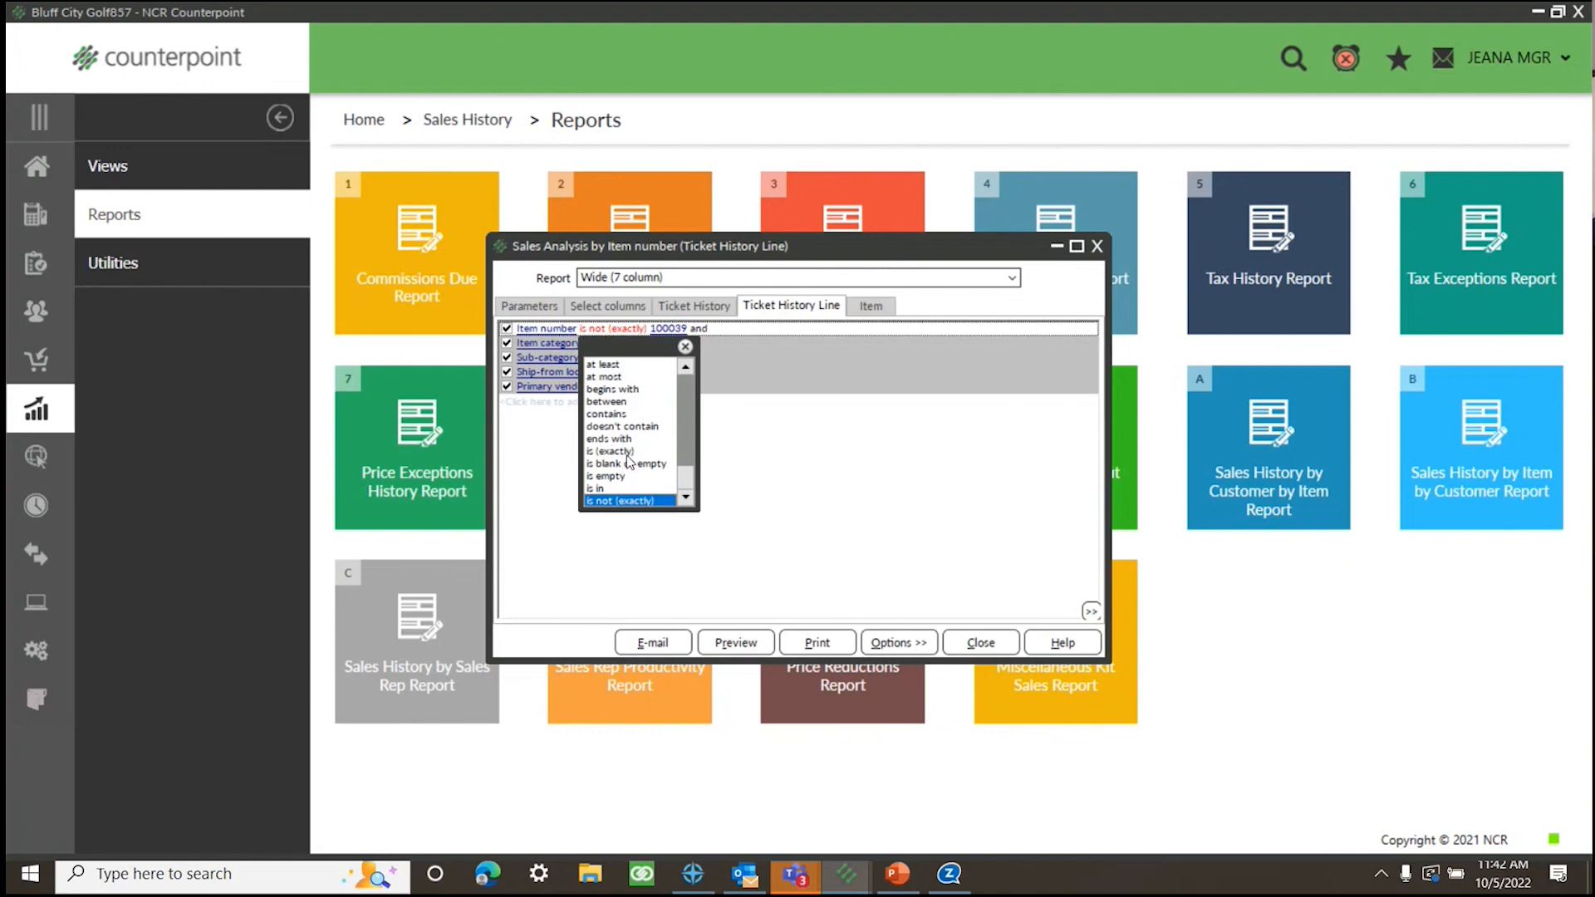
{"action": "left_click", "coordinate": [627, 451]}
{"action": "right_click", "coordinate": [909, 463]}
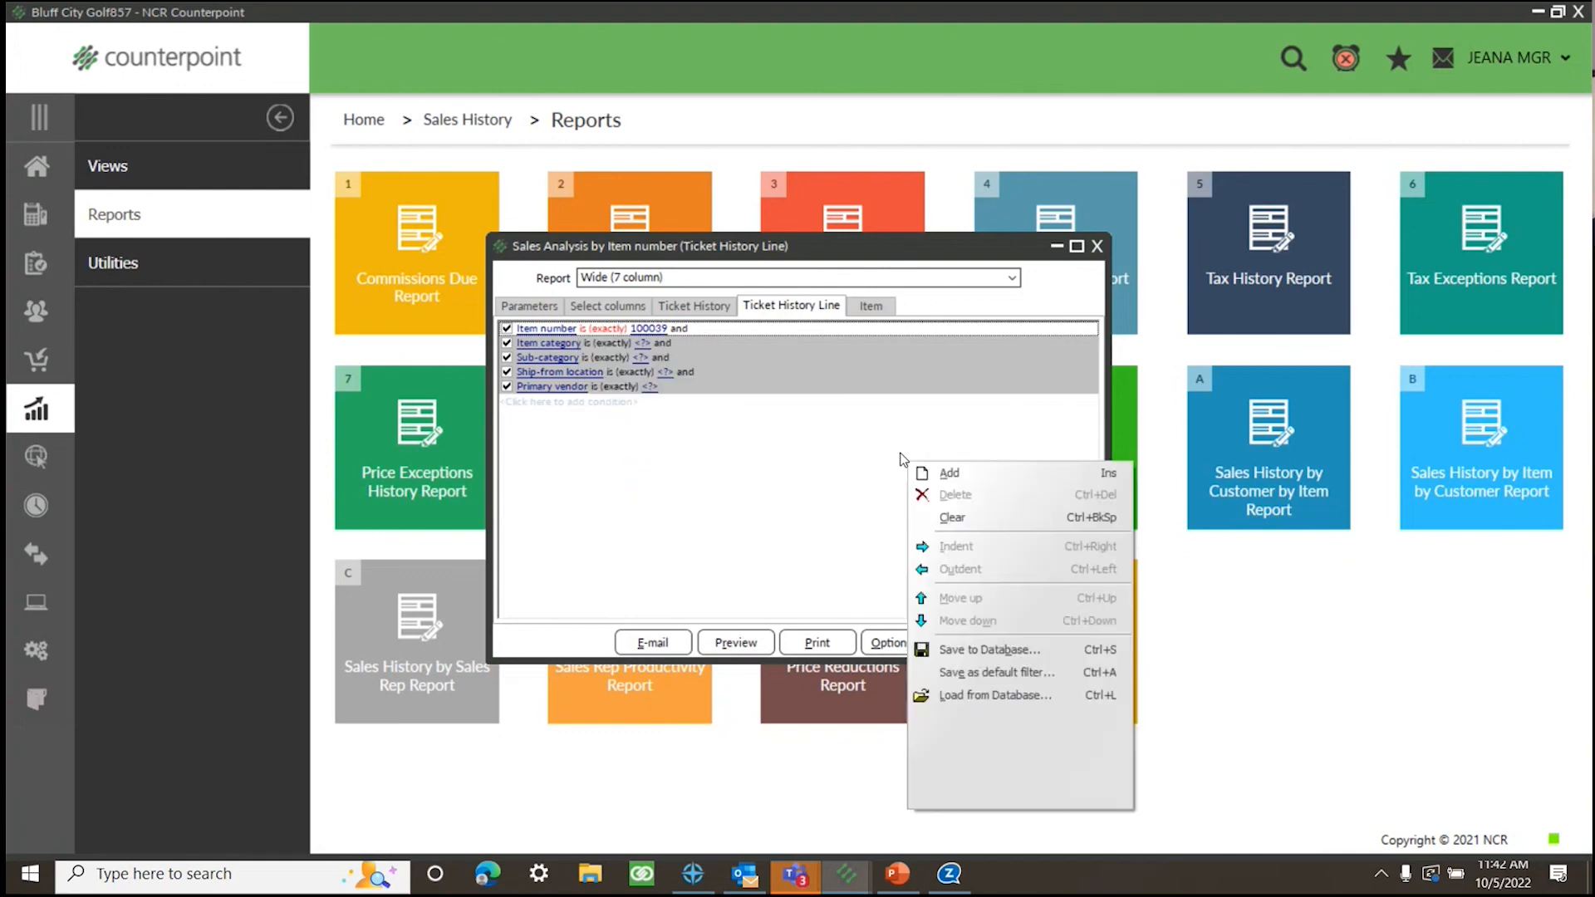
{"action": "left_click", "coordinate": [959, 792]}
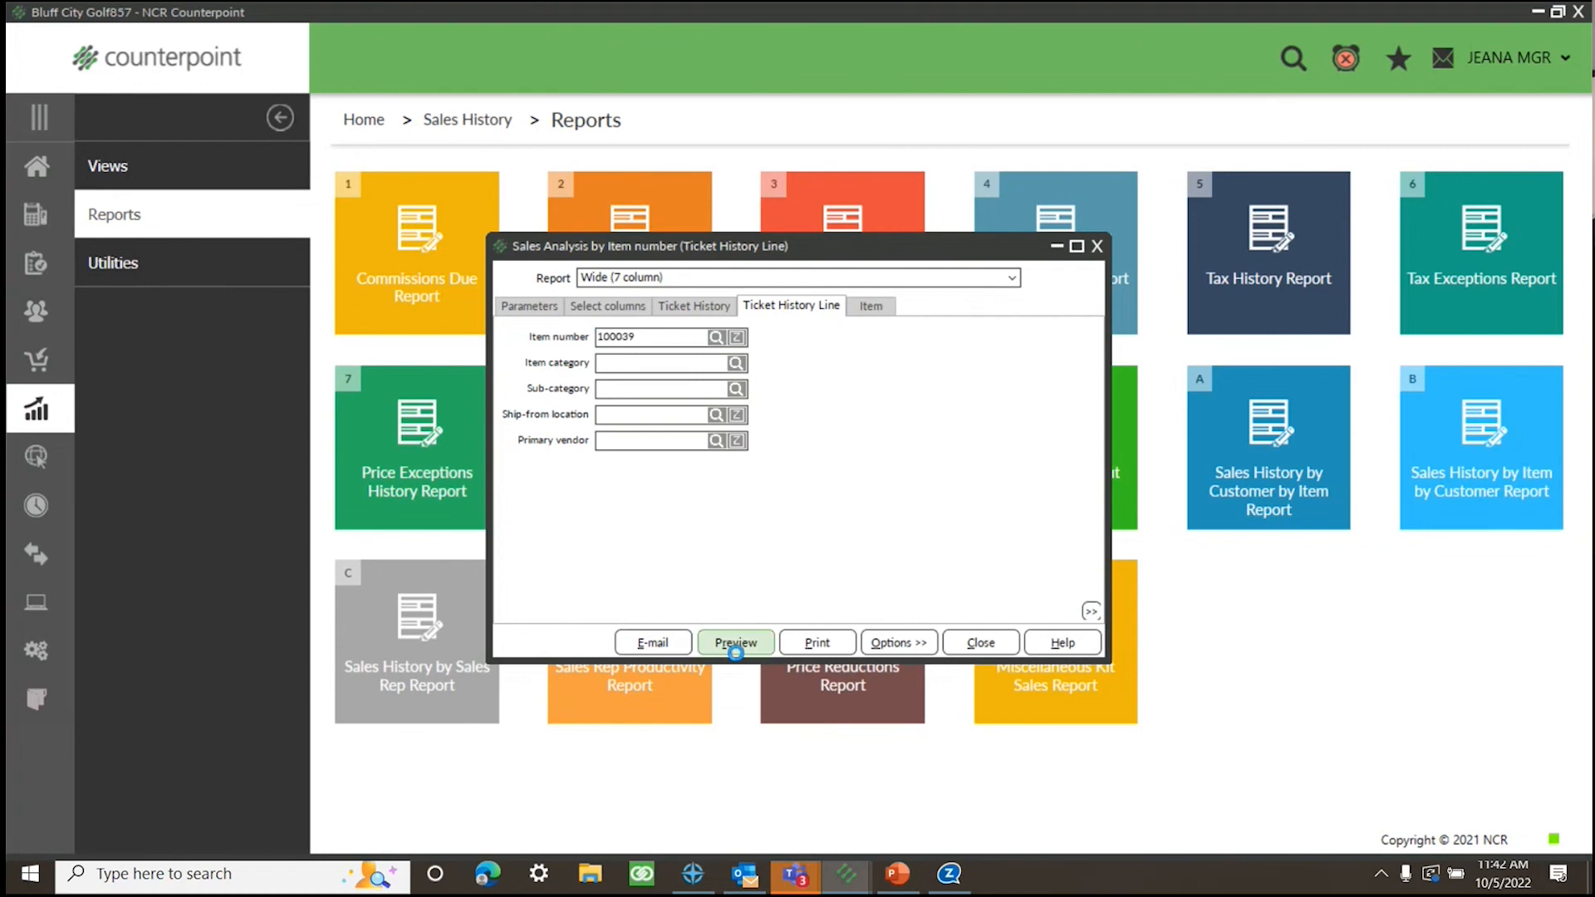
Preview the sales analysis for item 100039, examine the kit's quantity sold and its report total, and close the preview
{"action": "left_click", "coordinate": [735, 652]}
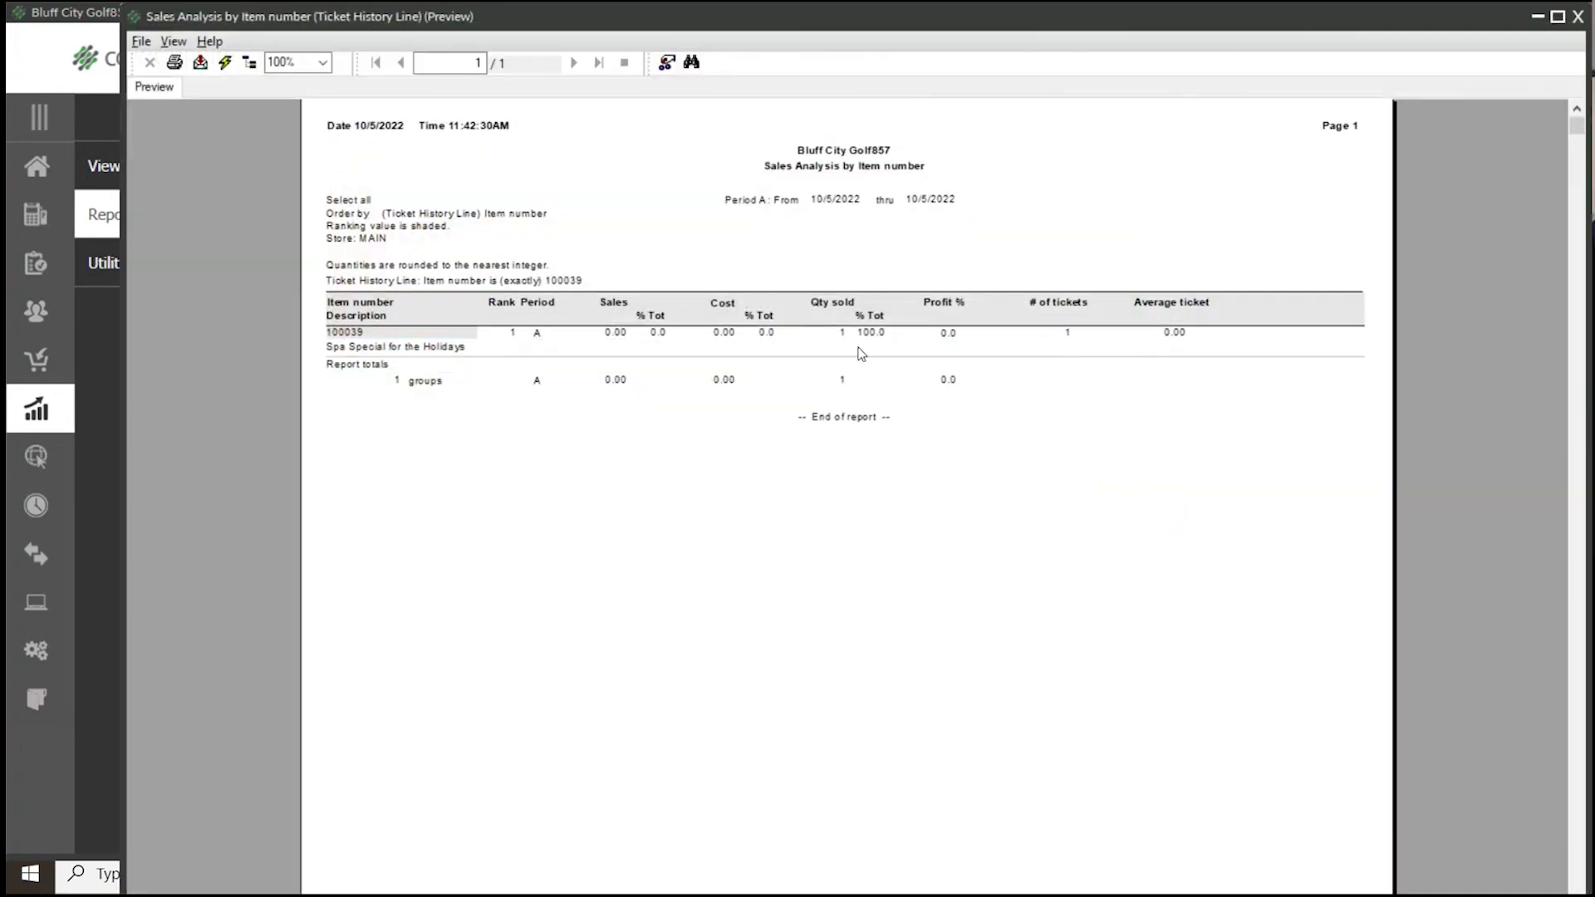
{"action": "left_click", "coordinate": [843, 335]}
{"action": "left_click", "coordinate": [841, 380]}
{"action": "left_click", "coordinate": [842, 335]}
{"action": "left_click", "coordinate": [844, 372]}
{"action": "left_click", "coordinate": [1576, 18]}
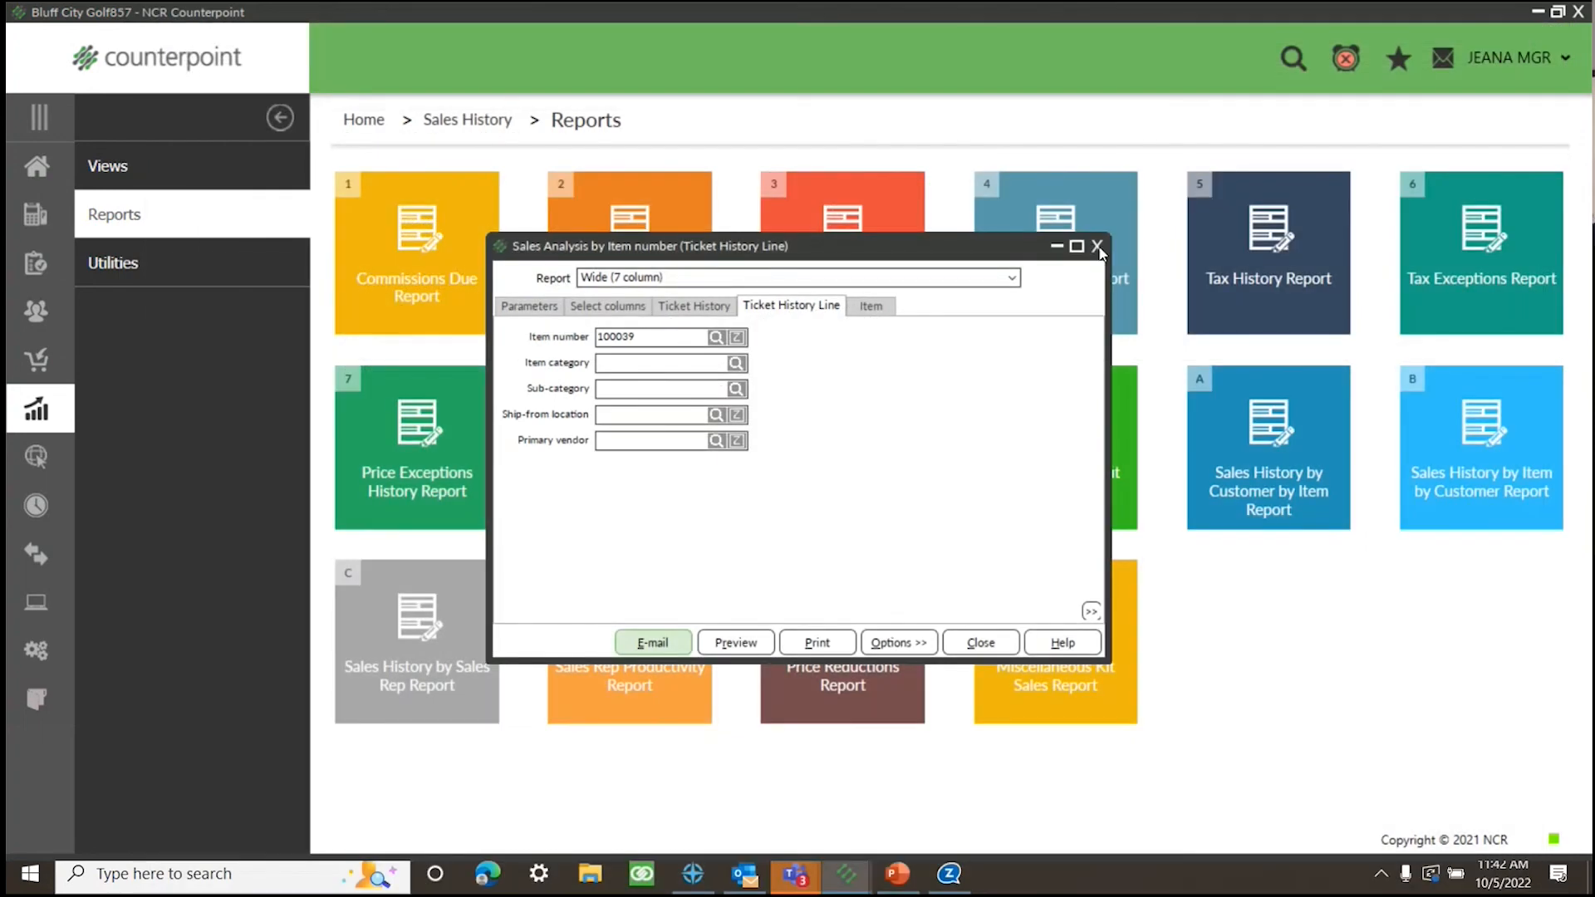
Leave the sales analysis report for the home page, minimize Counterpoint, and switch to the PowerPoint presentation
{"action": "left_click", "coordinate": [1097, 247]}
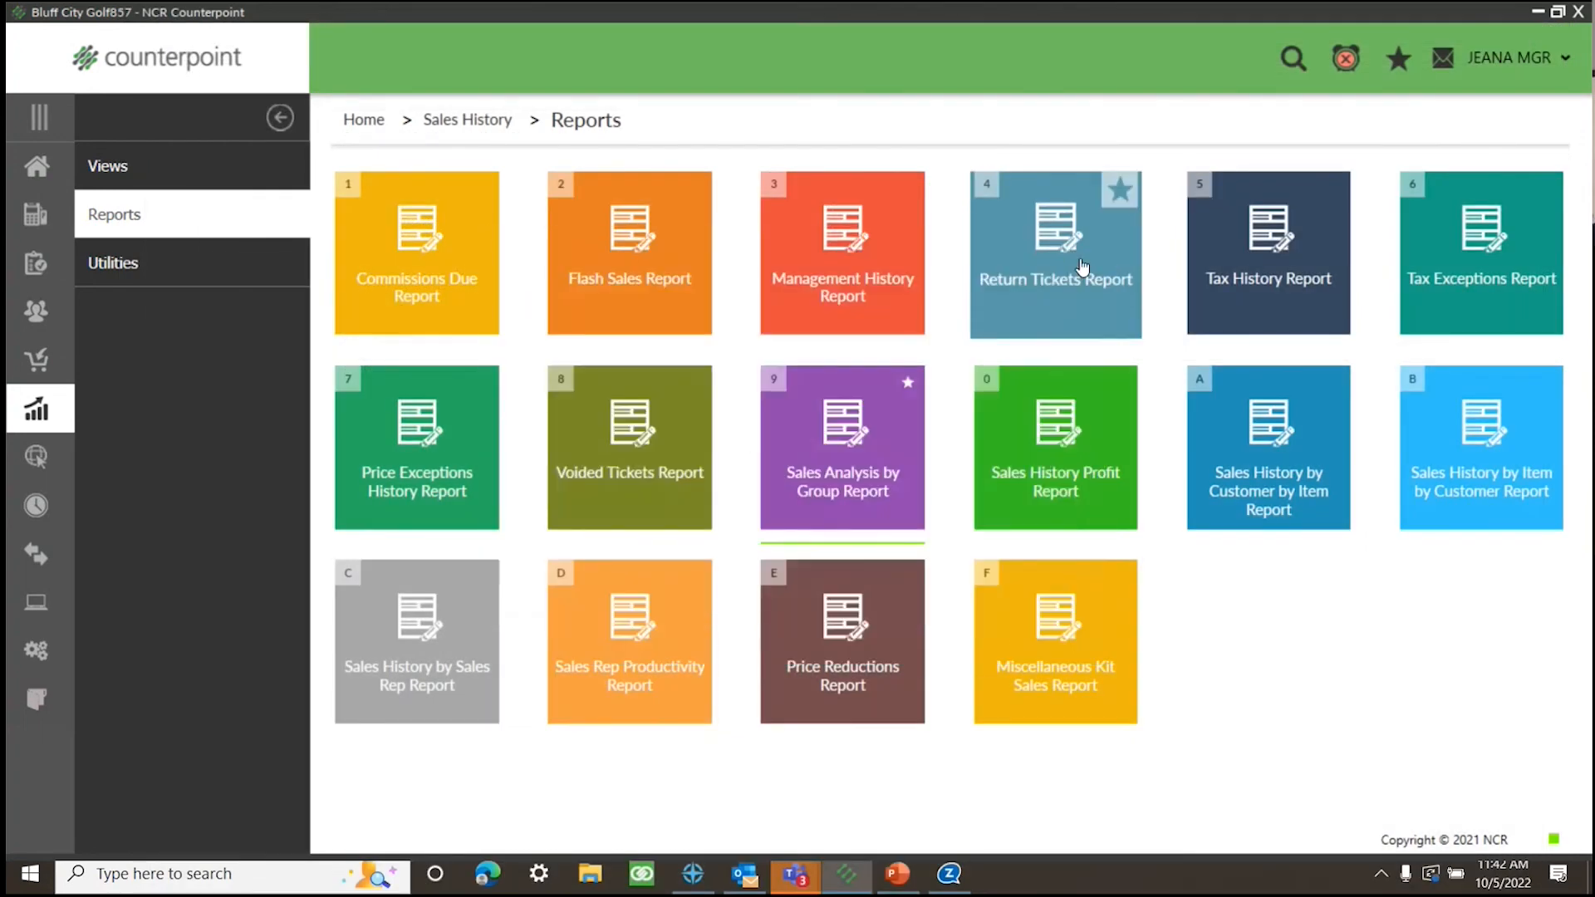
{"action": "left_click", "coordinate": [45, 172]}
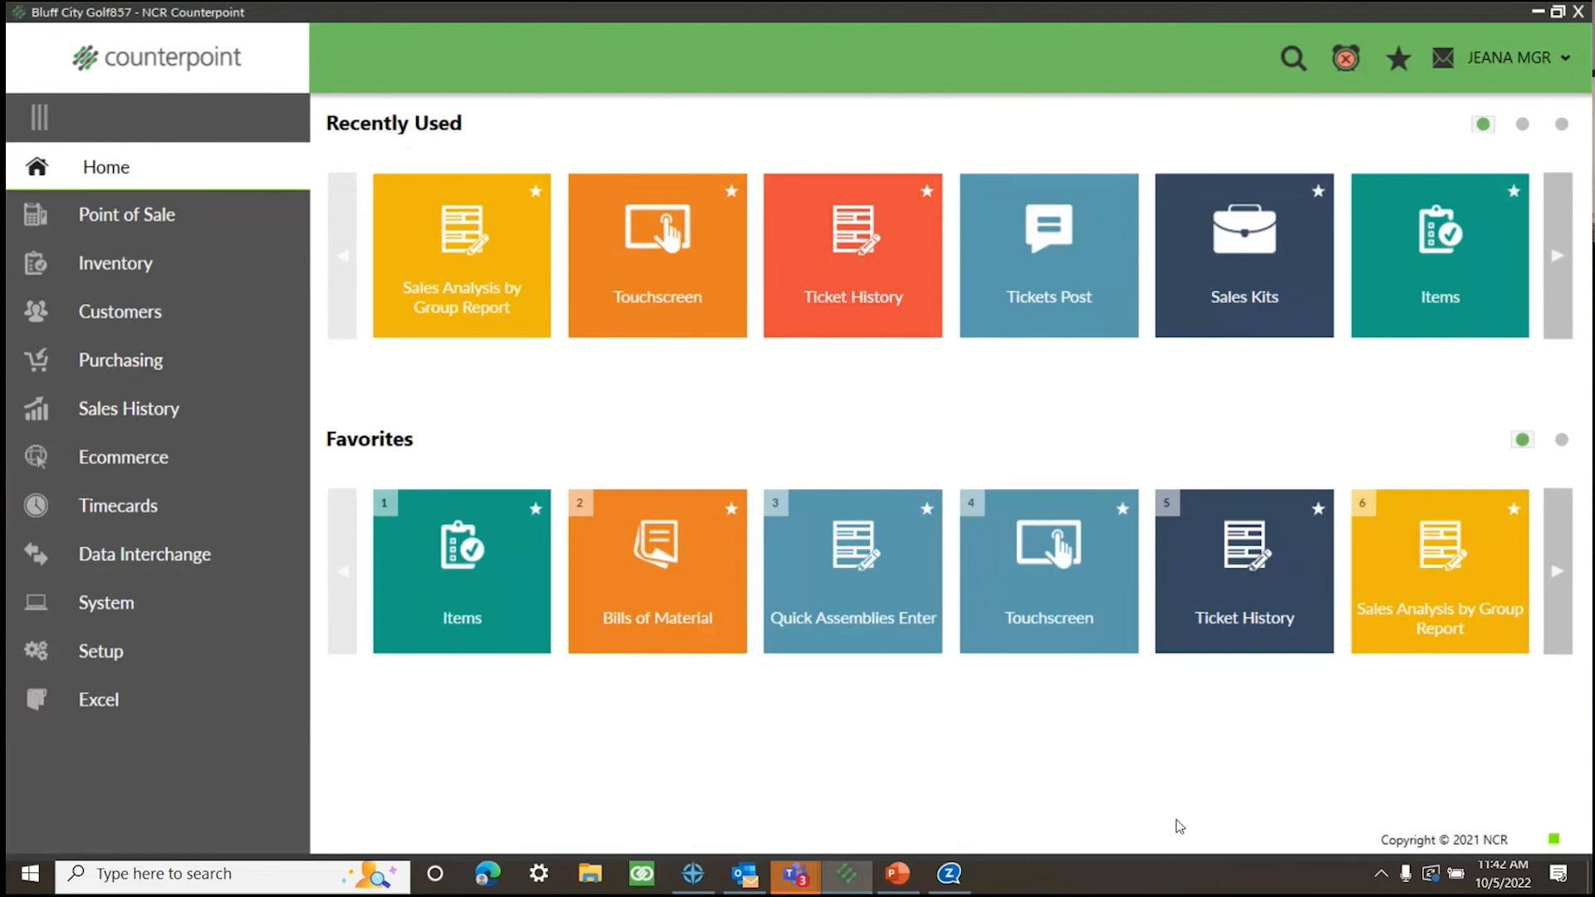
{"action": "left_click", "coordinate": [1537, 12]}
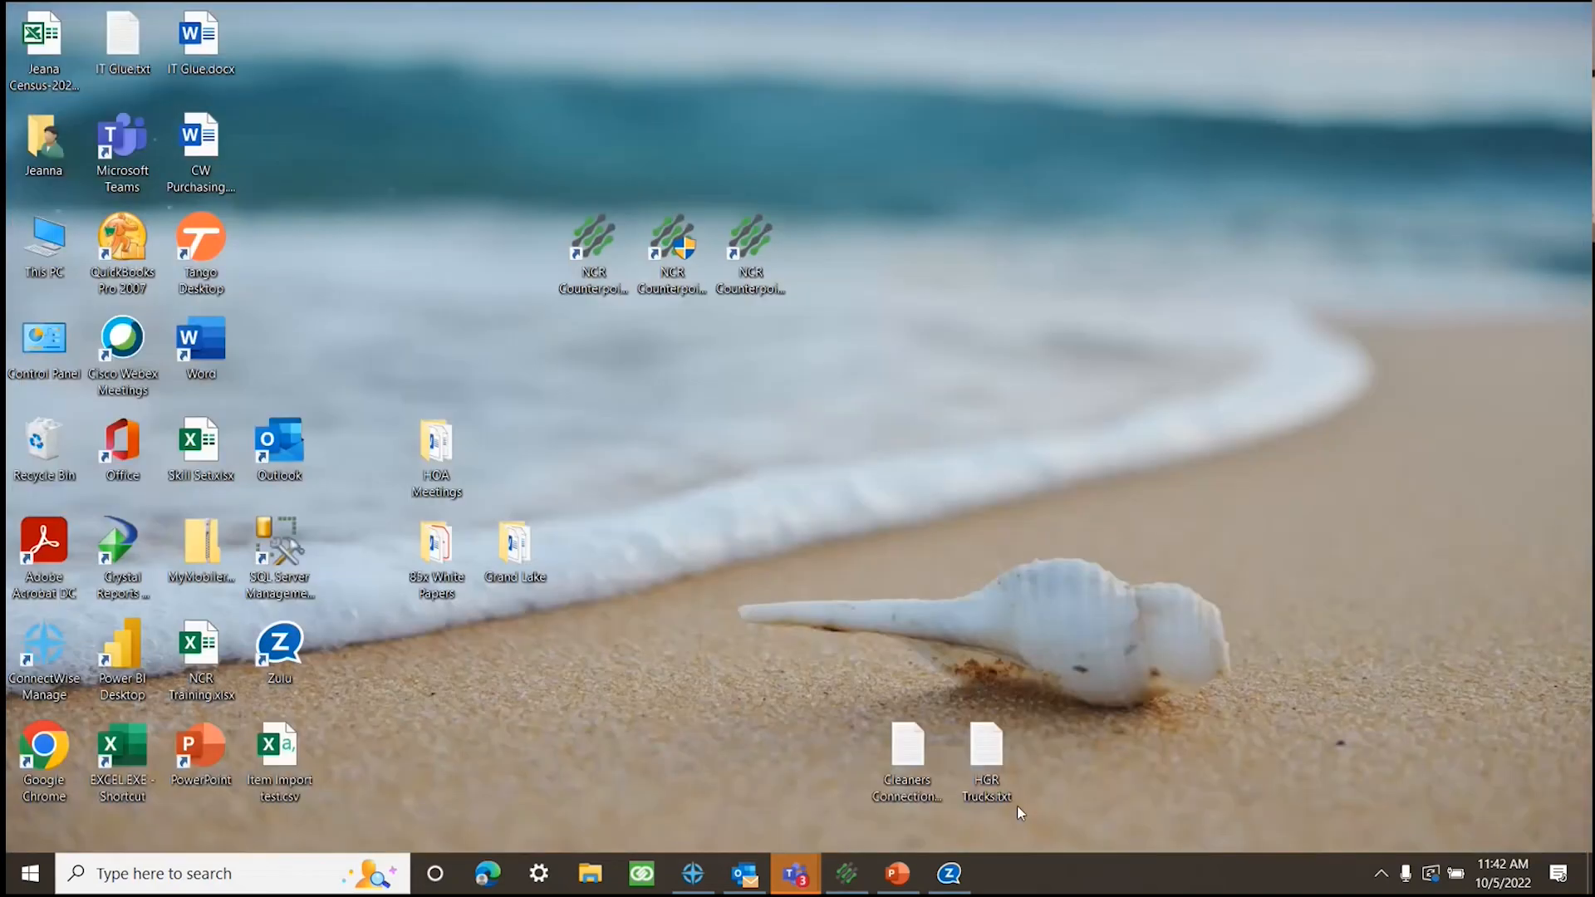
{"action": "left_click", "coordinate": [897, 873]}
{"action": "left_click", "coordinate": [46, 100]}
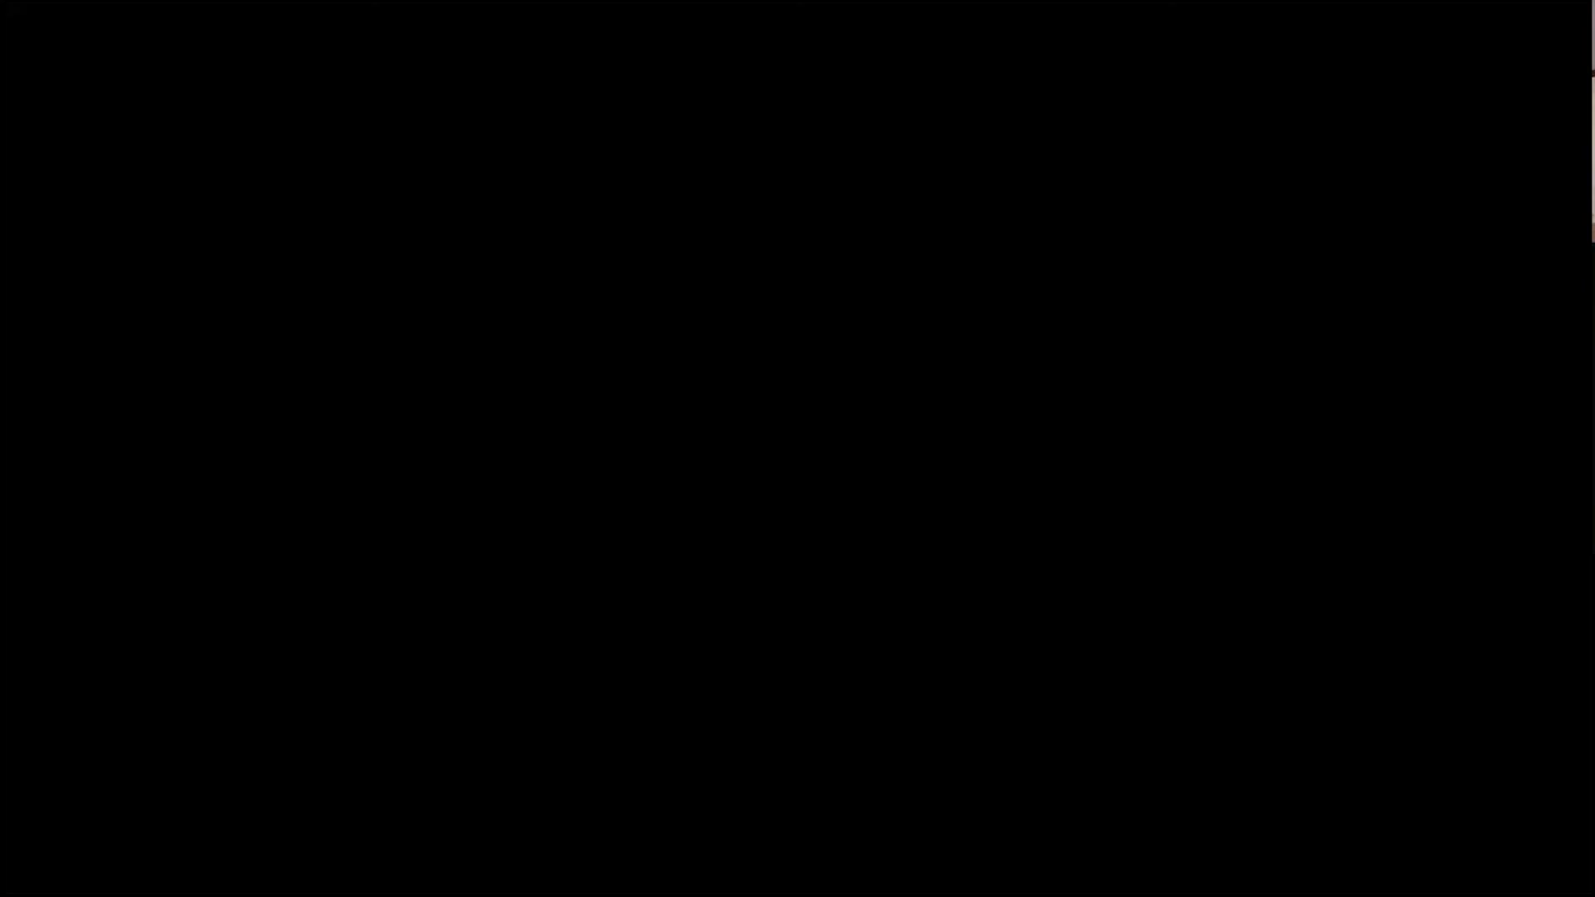